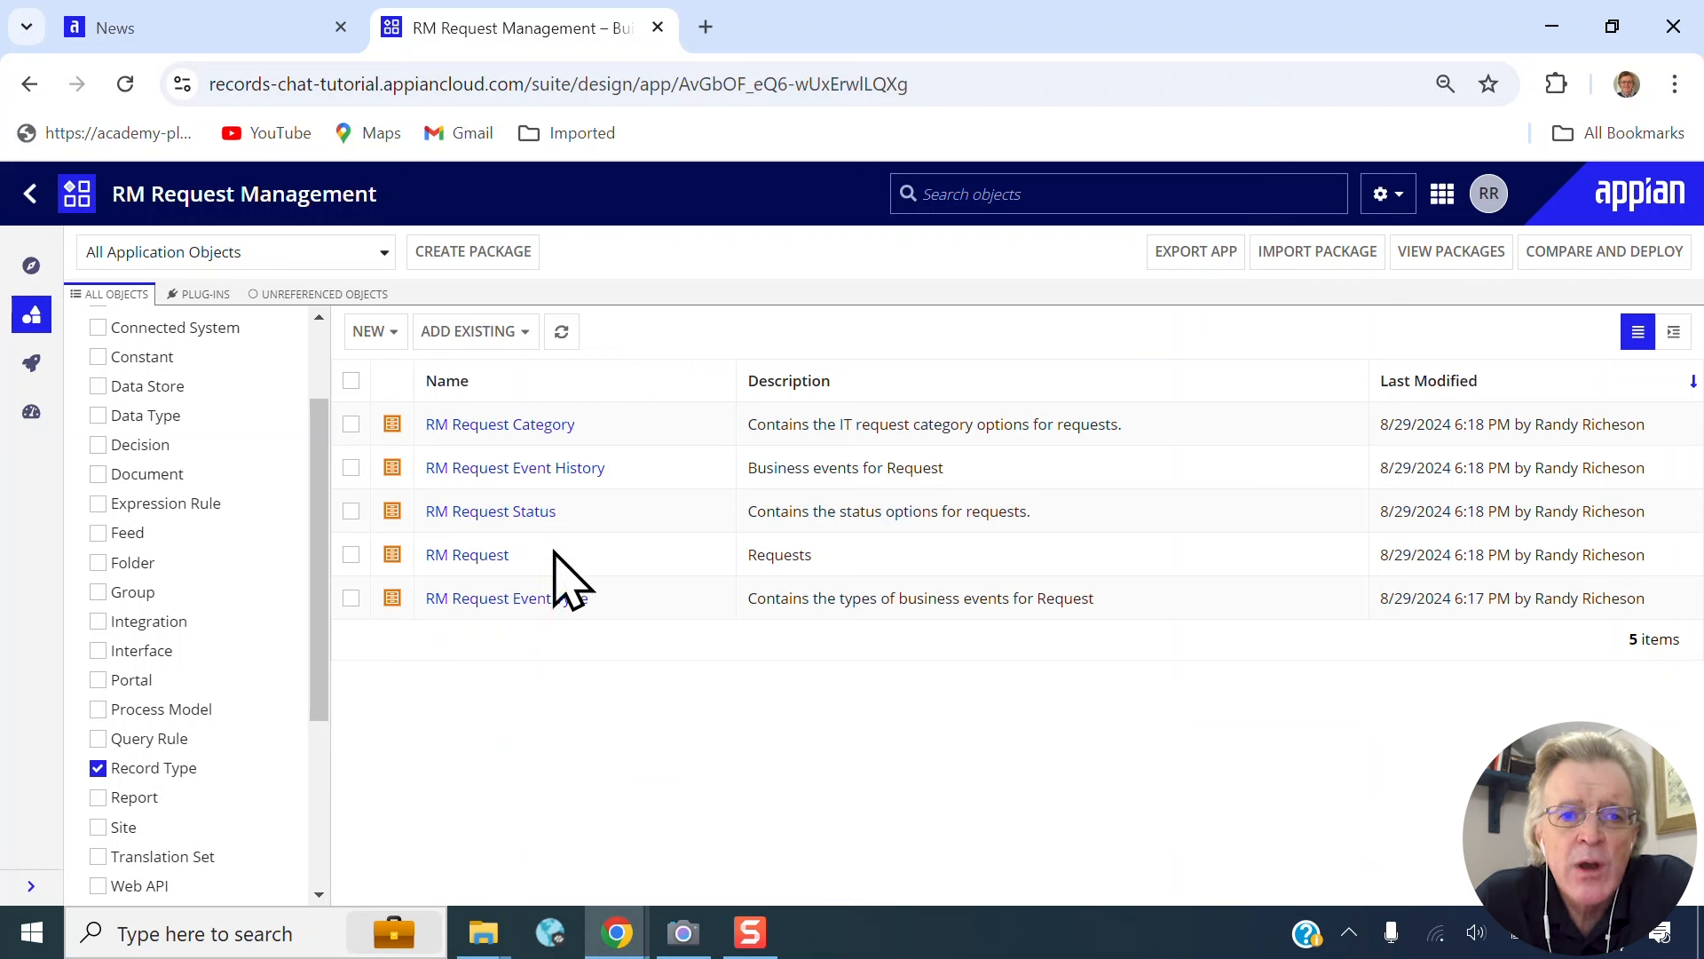
- Open the RM Request record type and examine its relationship diagram and its record fields in the data model
{"action": "left_click_drag", "start_coordinate": [513, 555], "coordinate": [460, 552]}
{"action": "left_click", "coordinate": [474, 560]}
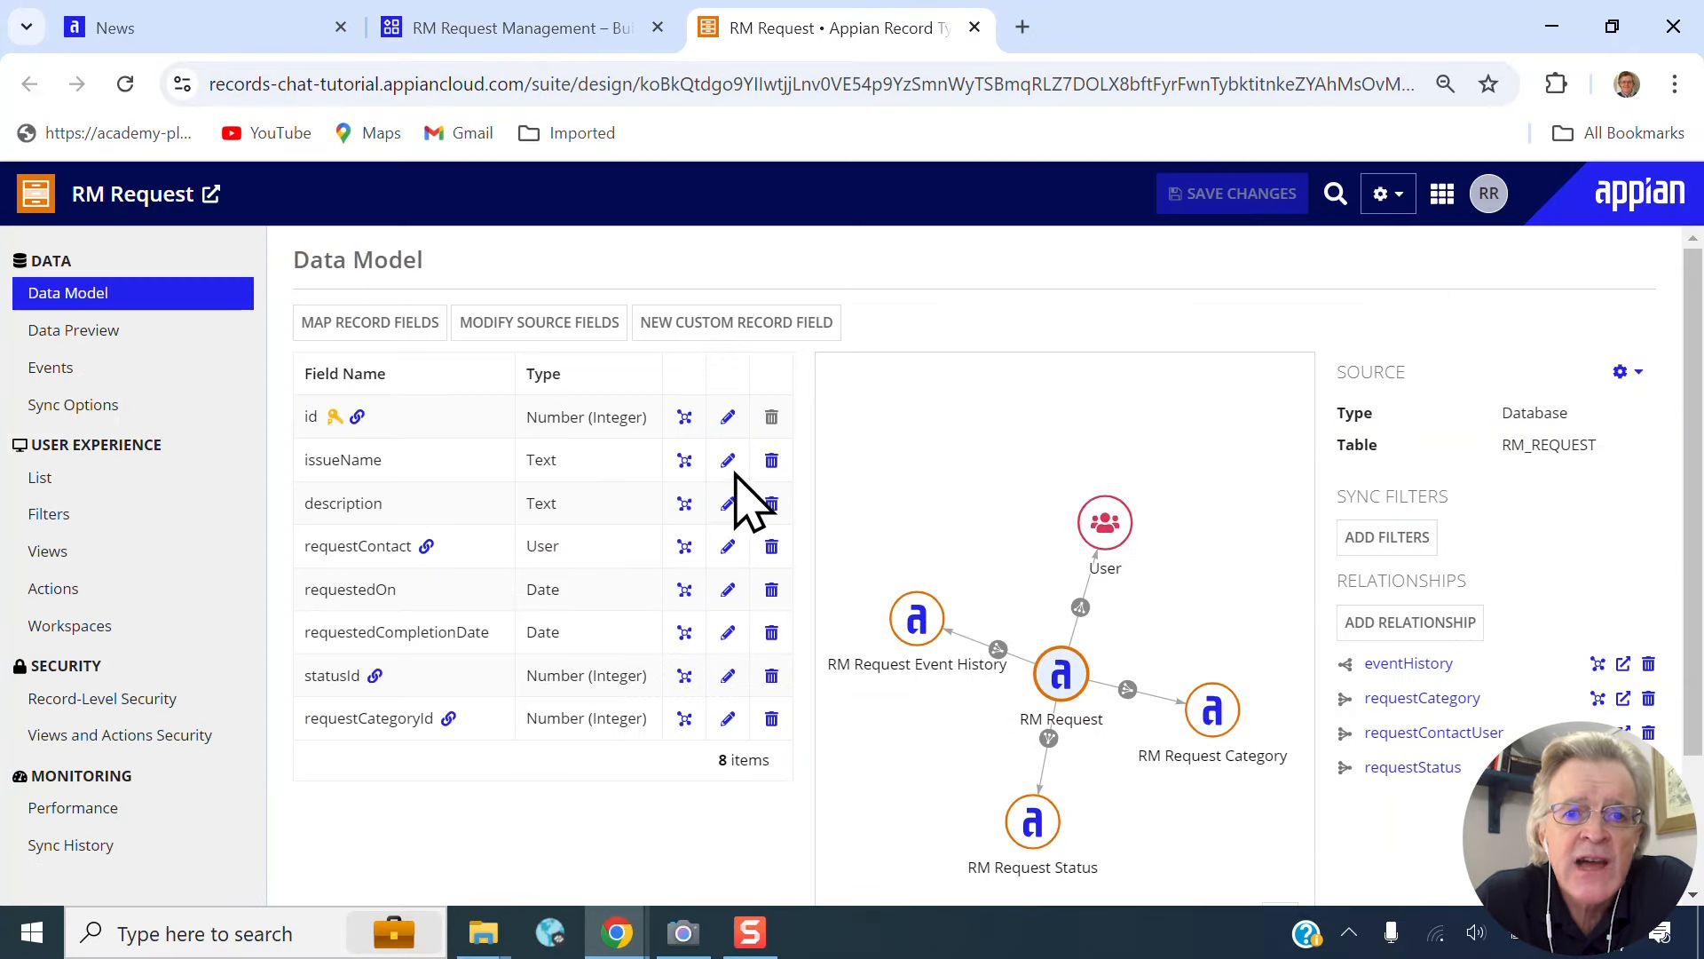
{"action": "scroll", "coordinate": [959, 422], "scroll_direction": "down", "scroll_amount": 1}
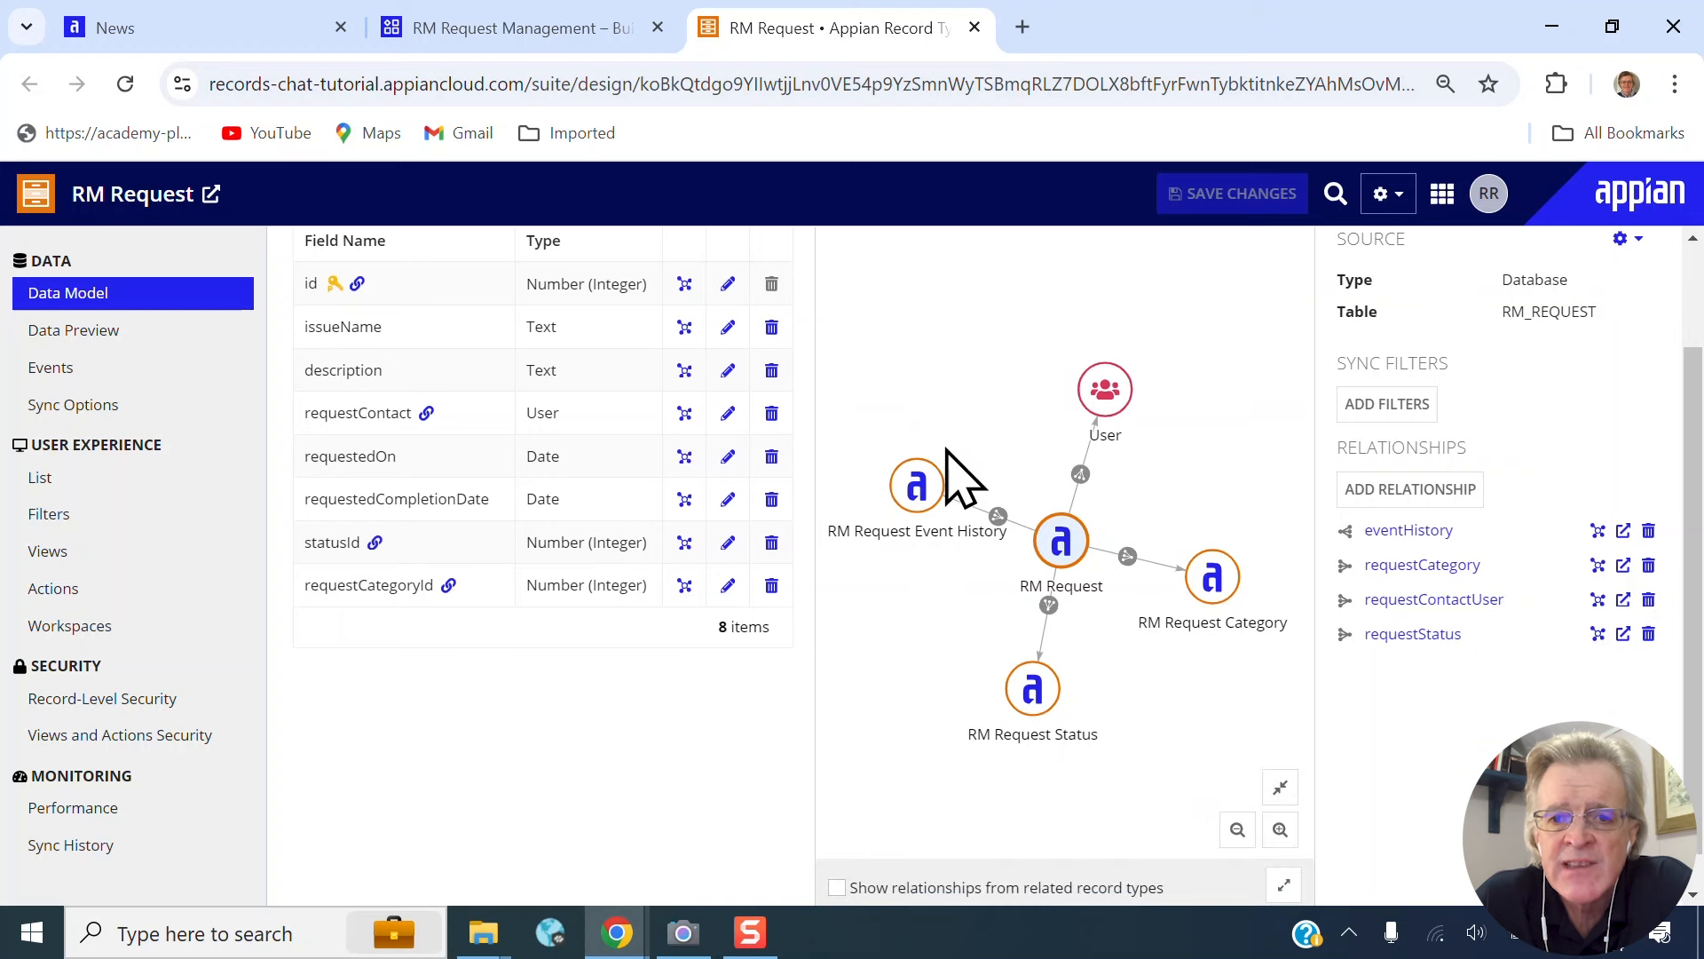
{"action": "mouse_move", "coordinate": [1057, 543]}
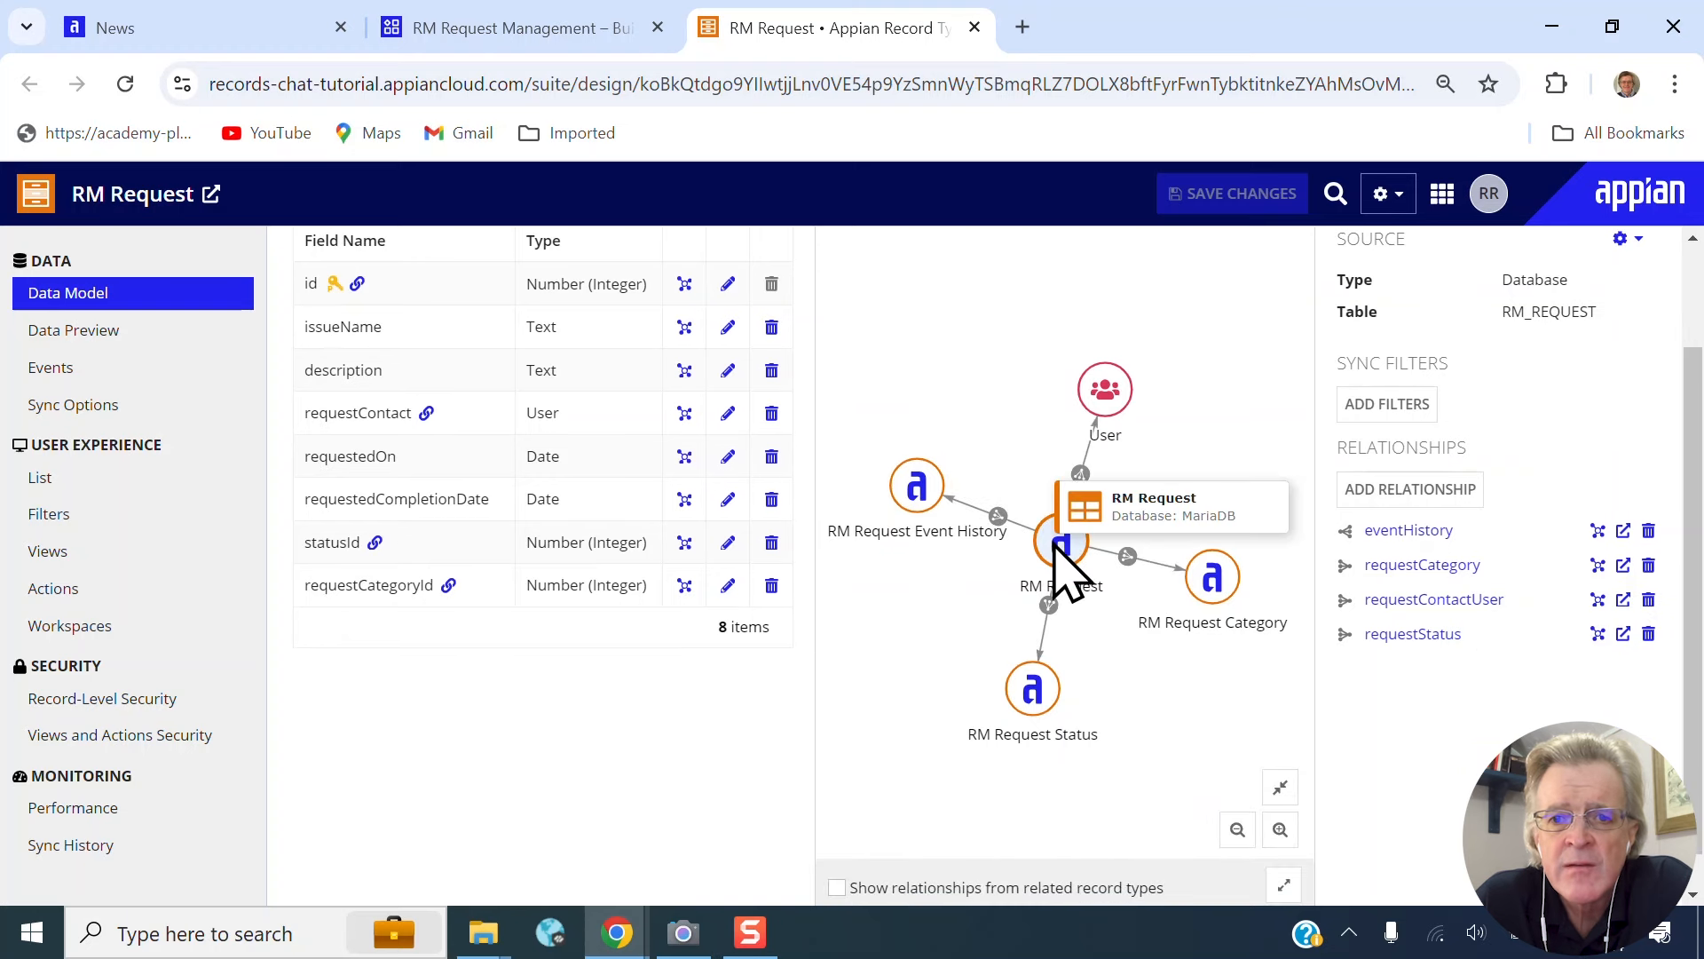
{"action": "mouse_move", "coordinate": [997, 522]}
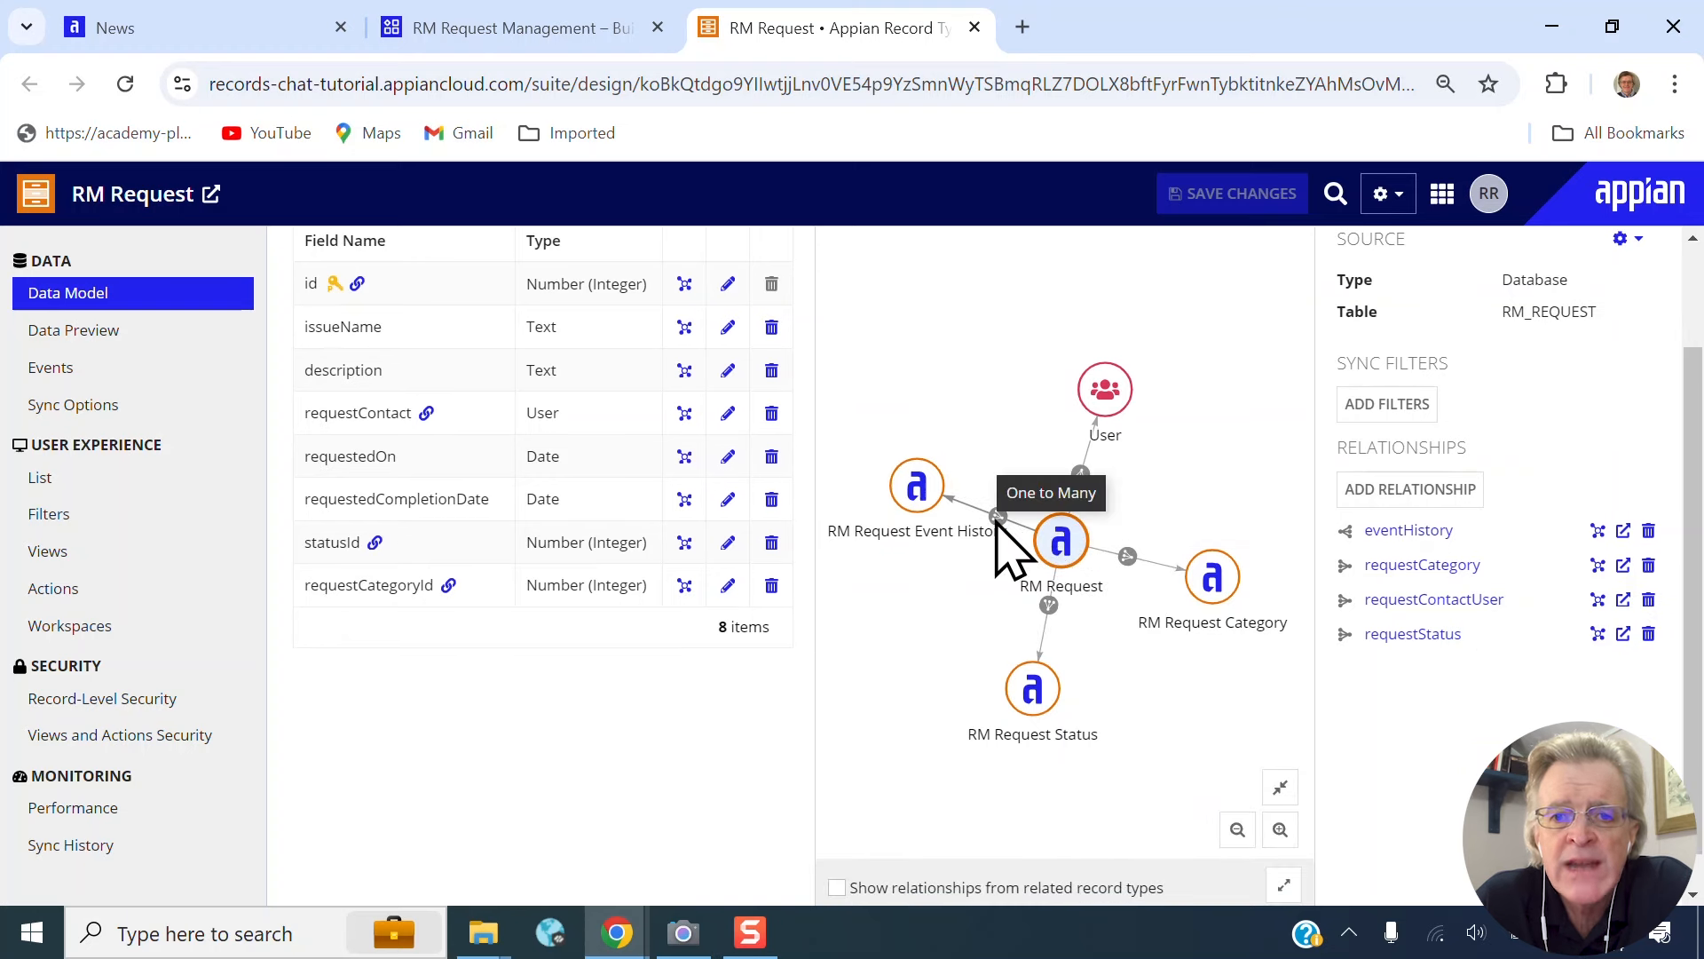
{"action": "mouse_move", "coordinate": [920, 497]}
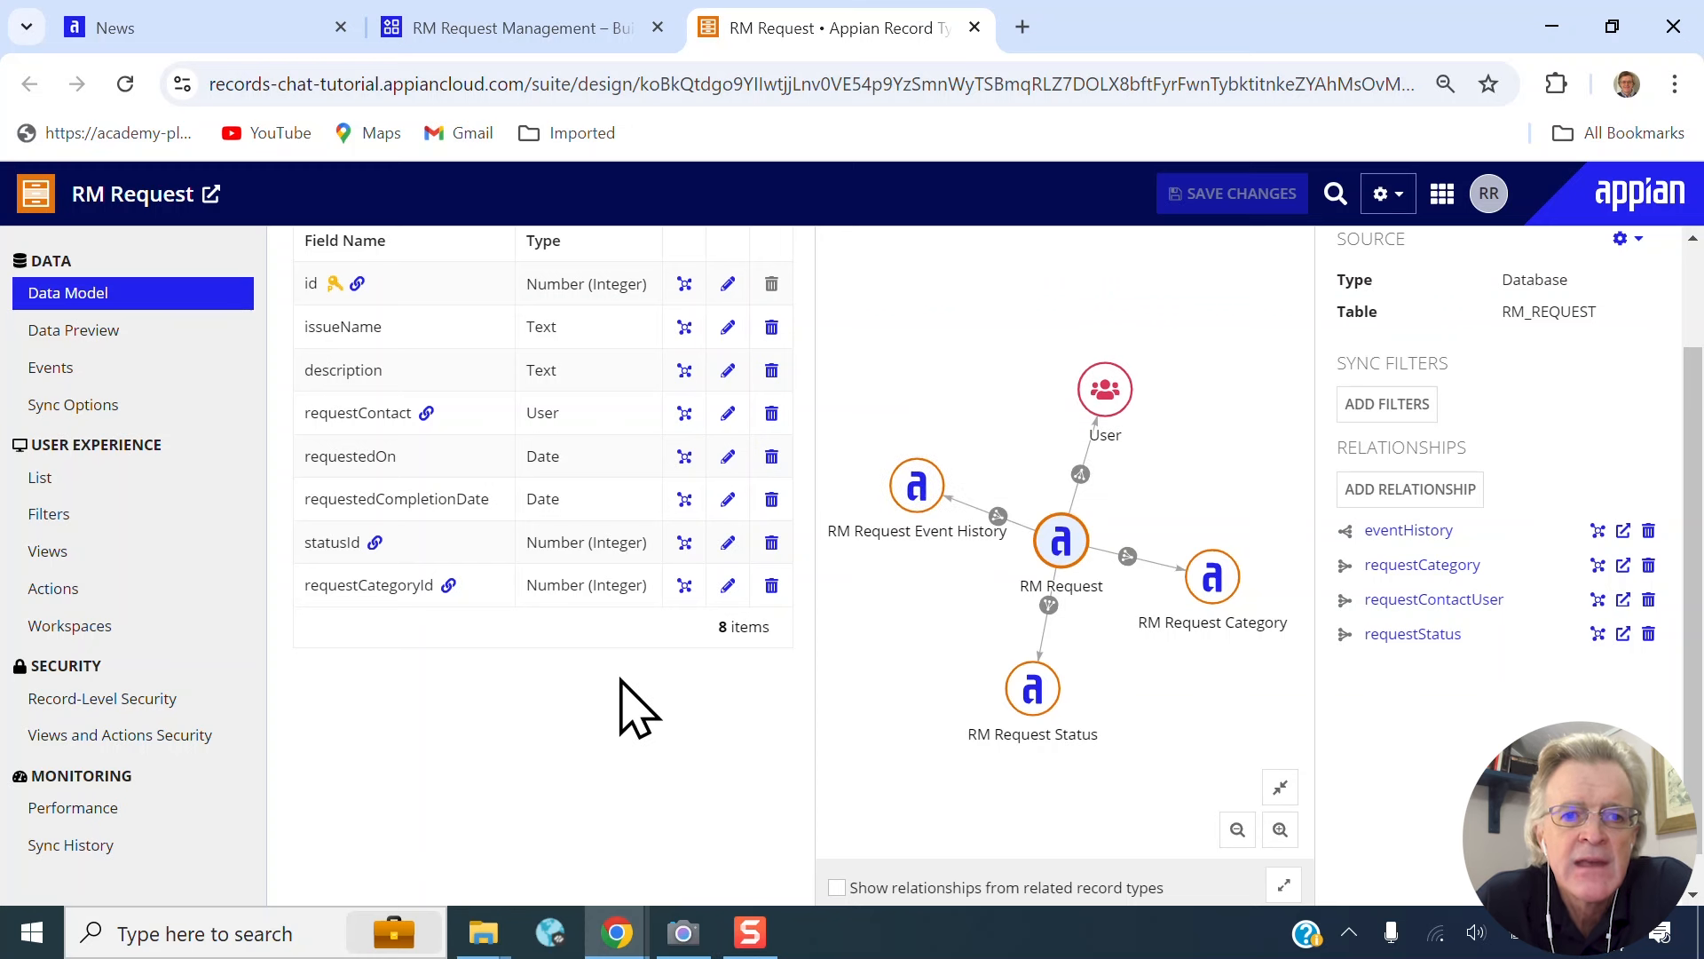
{"action": "scroll", "coordinate": [620, 711], "scroll_direction": "up", "scroll_amount": 2}
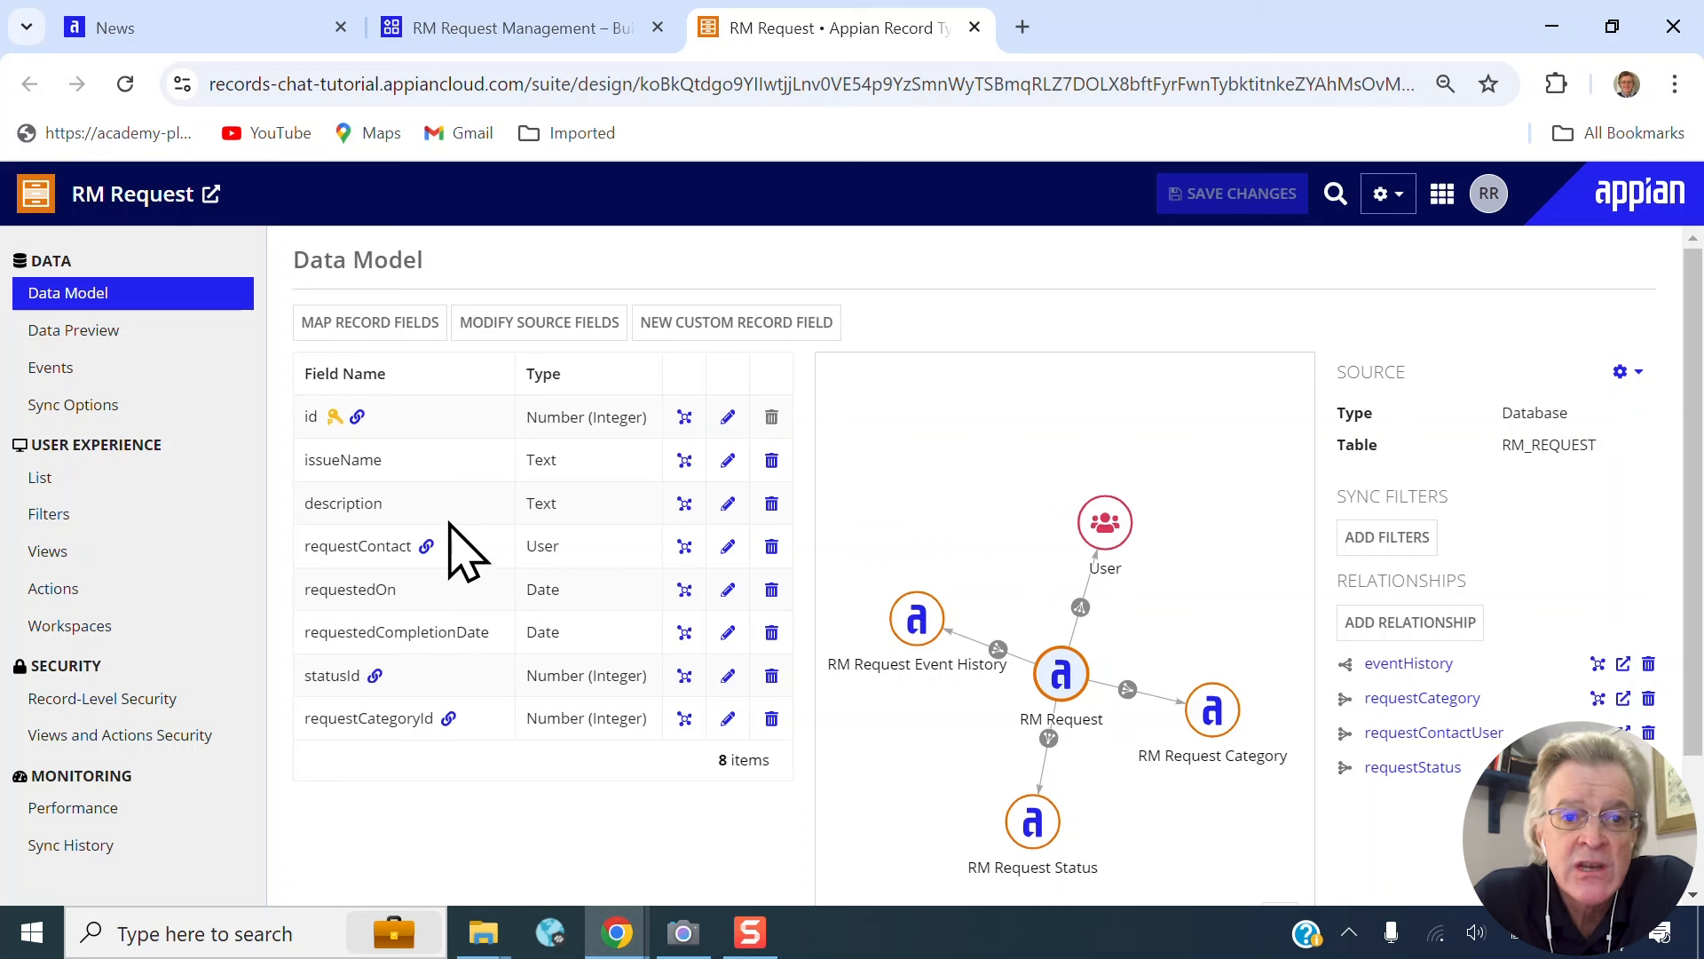
{"action": "left_click_drag", "start_coordinate": [586, 503], "coordinate": [528, 503]}
{"action": "left_click_drag", "start_coordinate": [384, 503], "coordinate": [332, 494]}
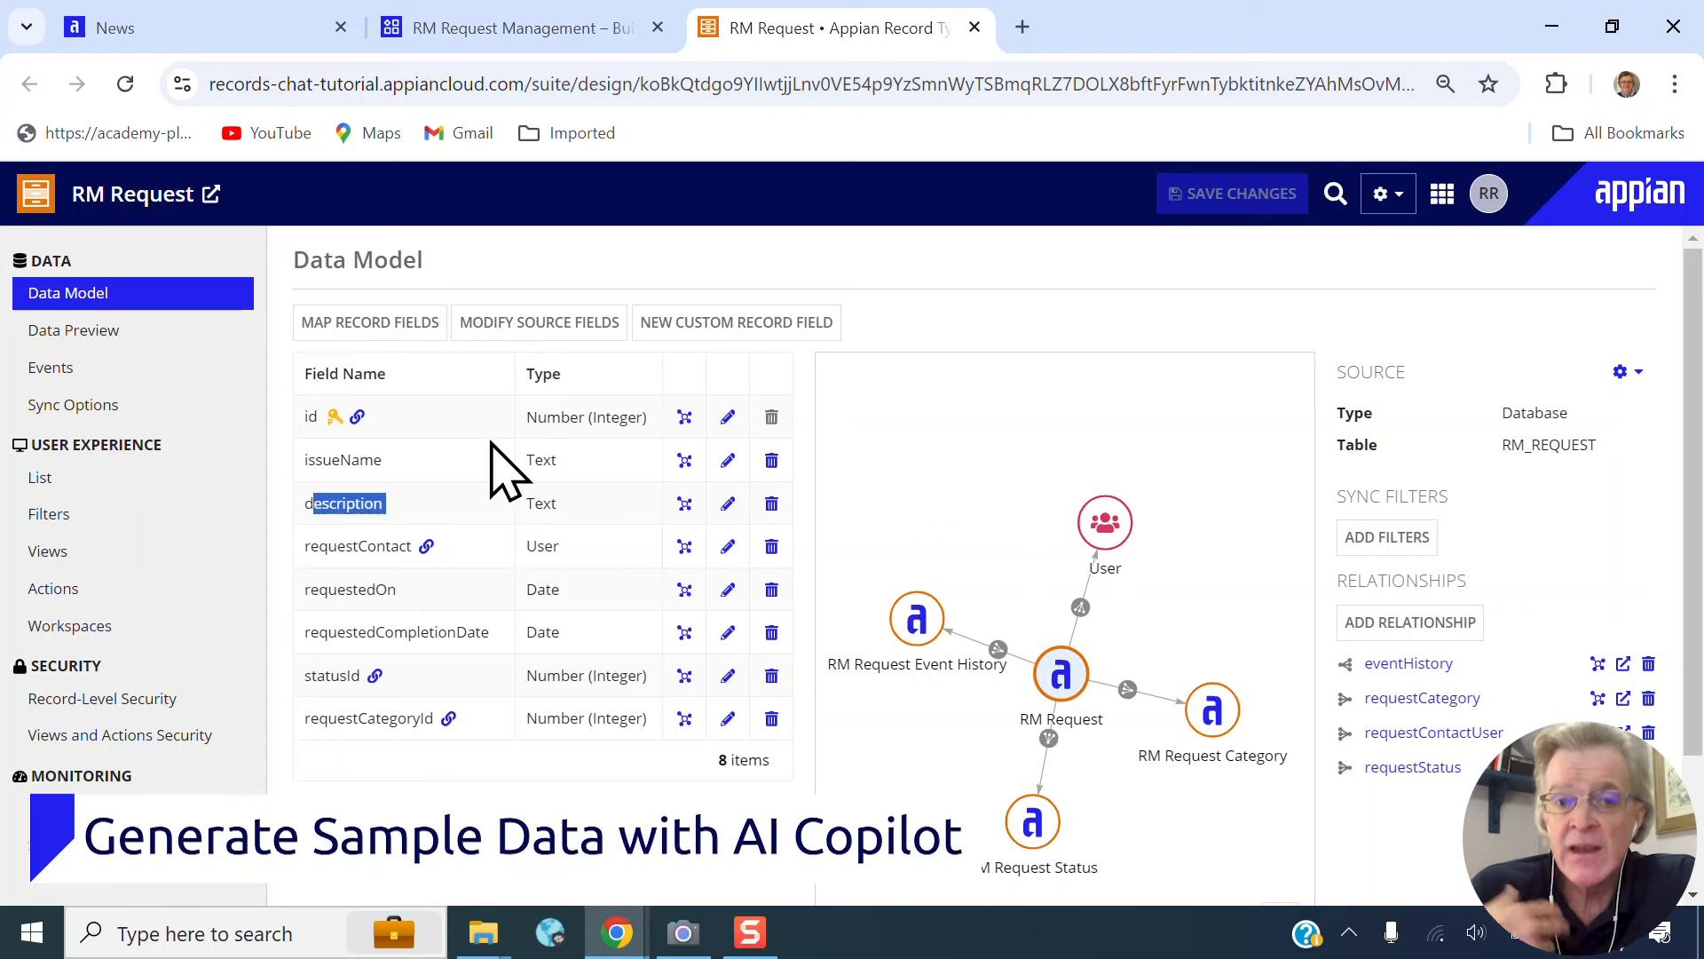
- From the RM Request data preview, generate sample data for RM Request and the one-to-many related RM Request Event History
{"action": "left_click", "coordinate": [89, 334]}
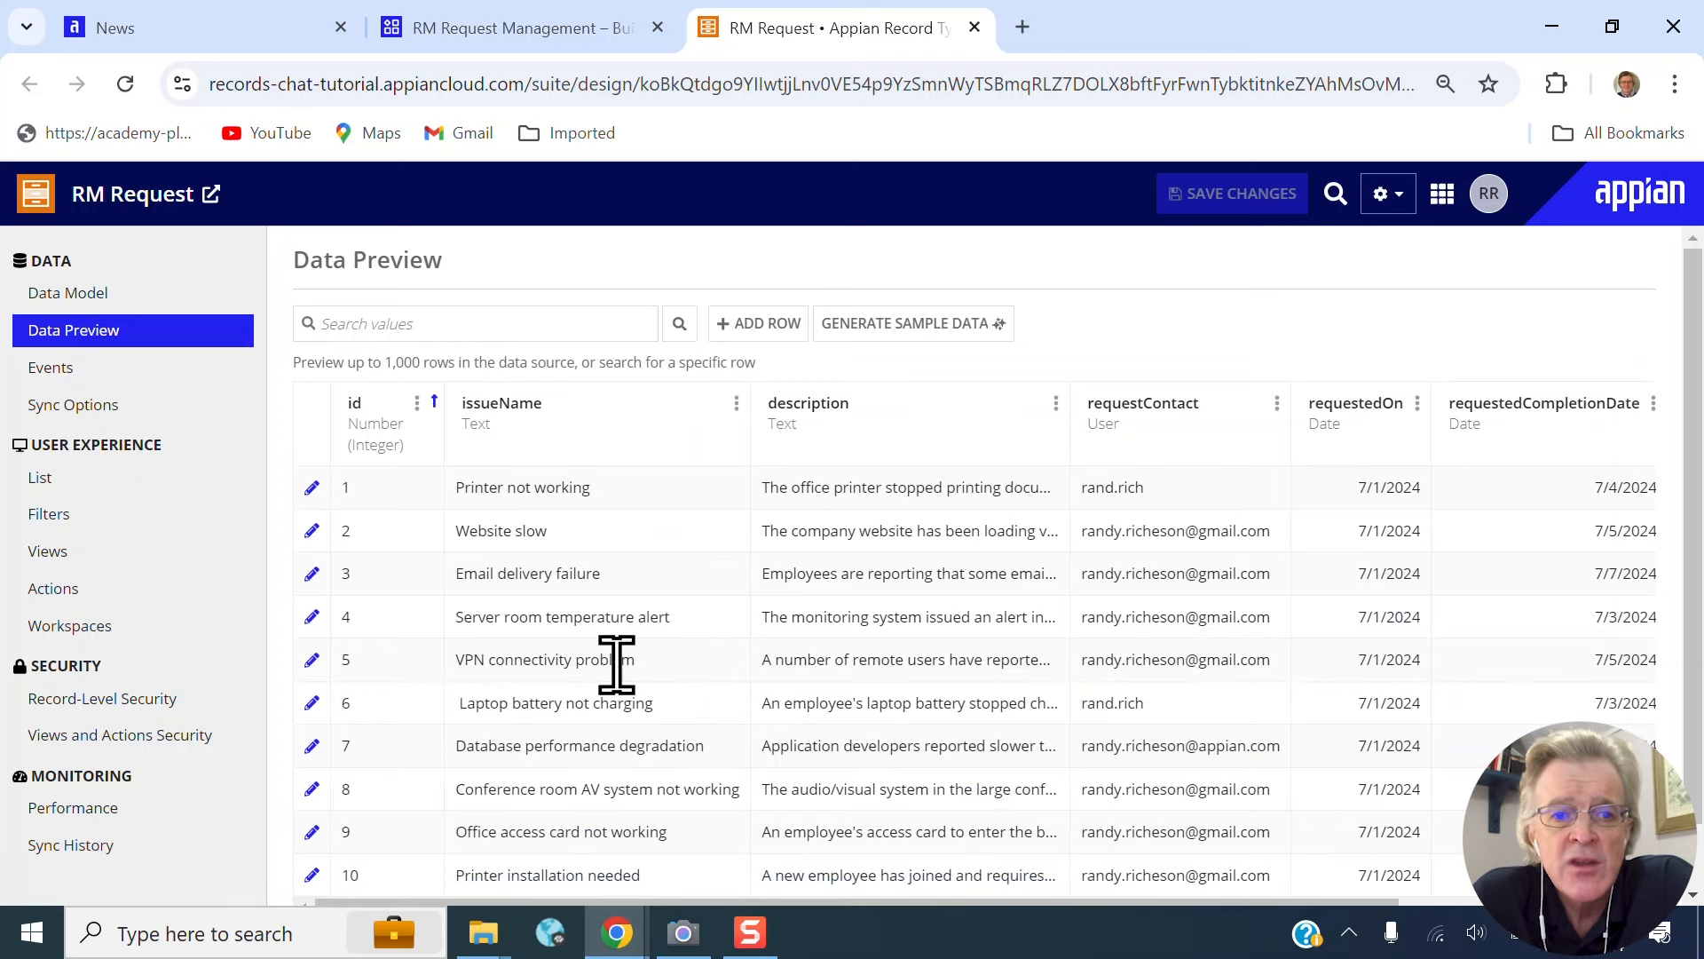
{"action": "scroll", "coordinate": [614, 666], "scroll_direction": "down", "scroll_amount": 1}
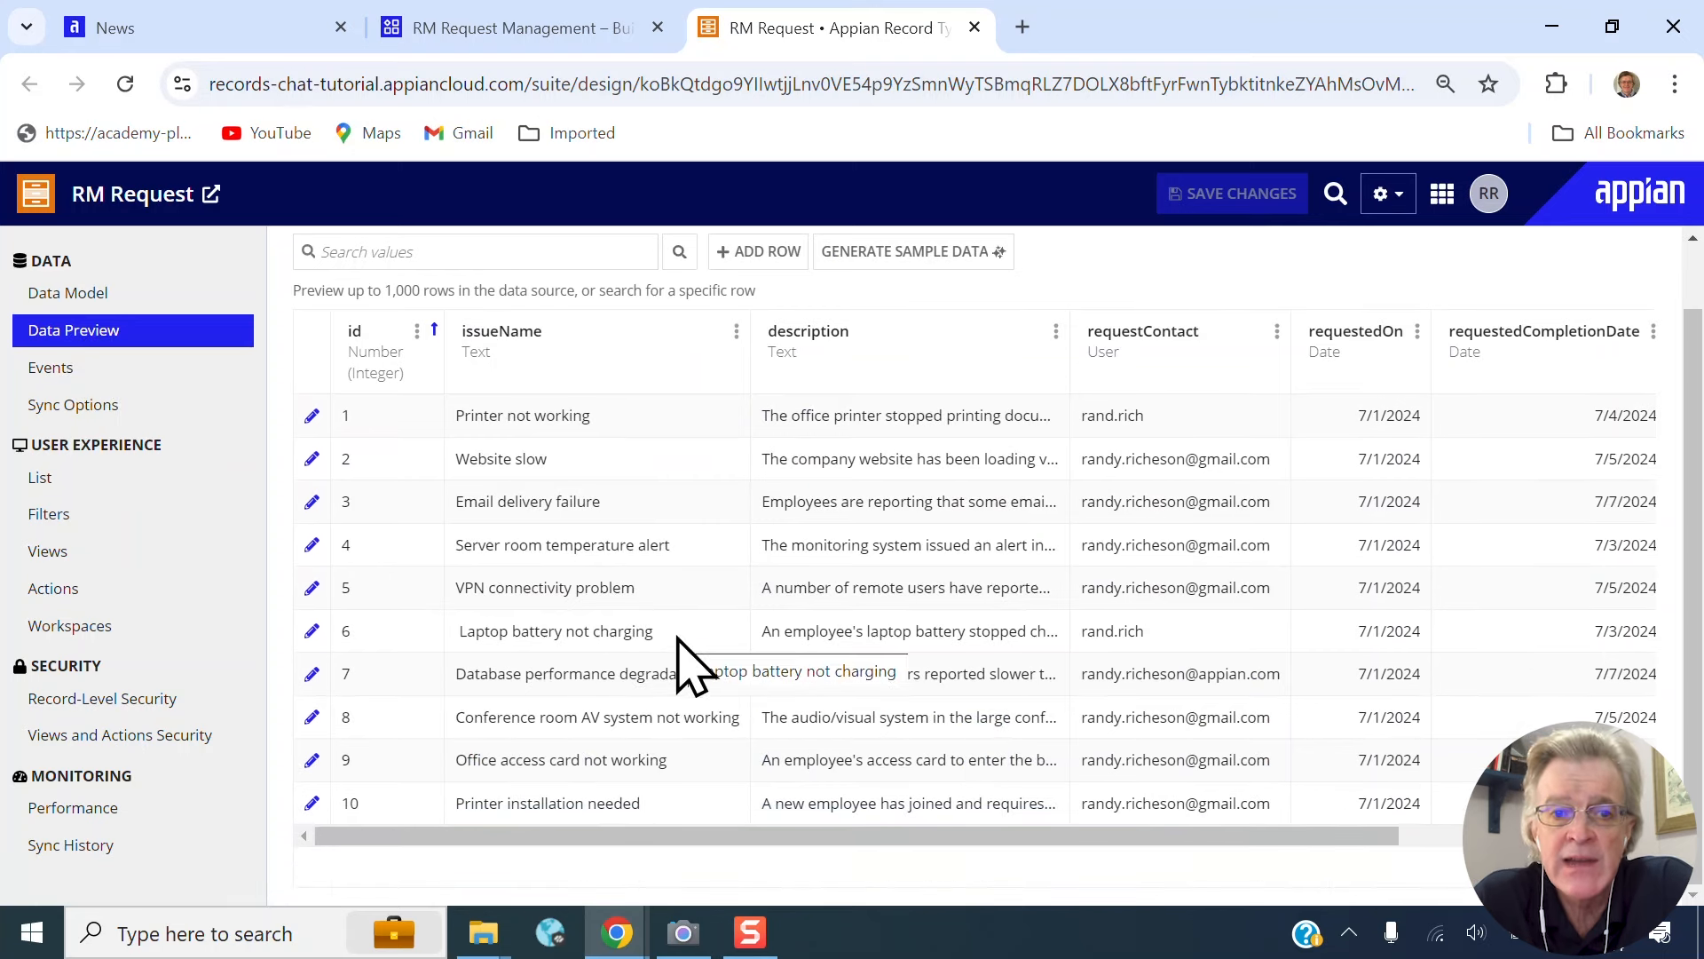
{"action": "scroll", "coordinate": [683, 657], "scroll_direction": "up", "scroll_amount": 1}
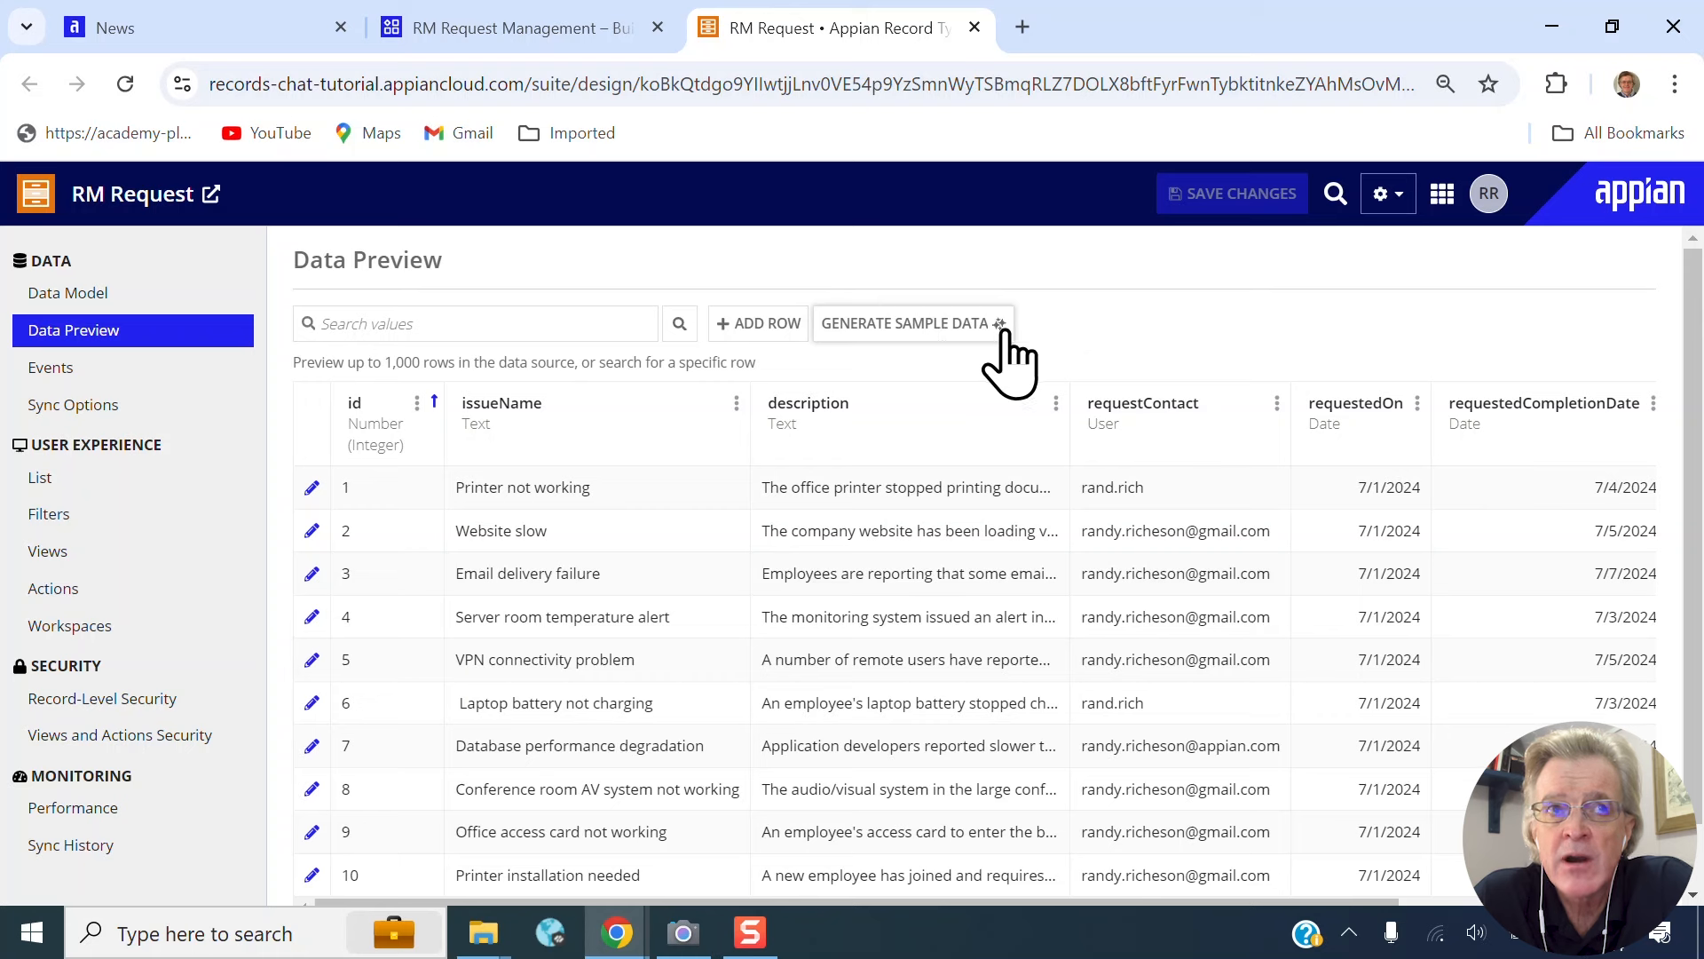
{"action": "left_click", "coordinate": [903, 334]}
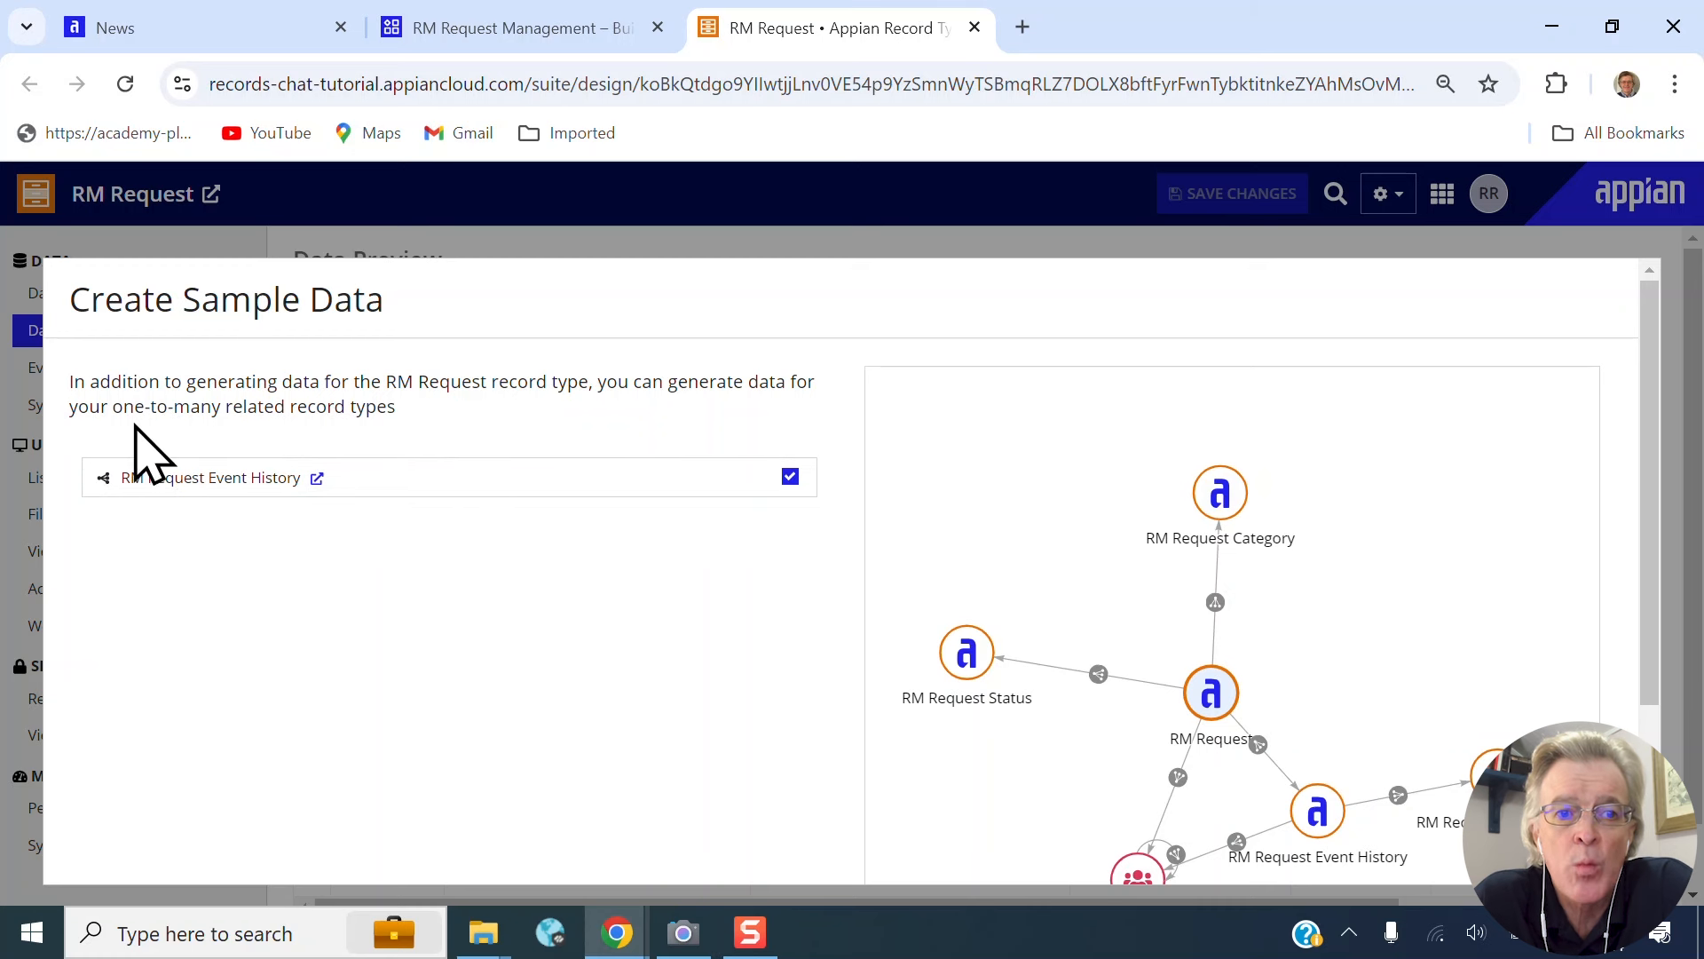
{"action": "left_click_drag", "start_coordinate": [123, 406], "coordinate": [356, 407]}
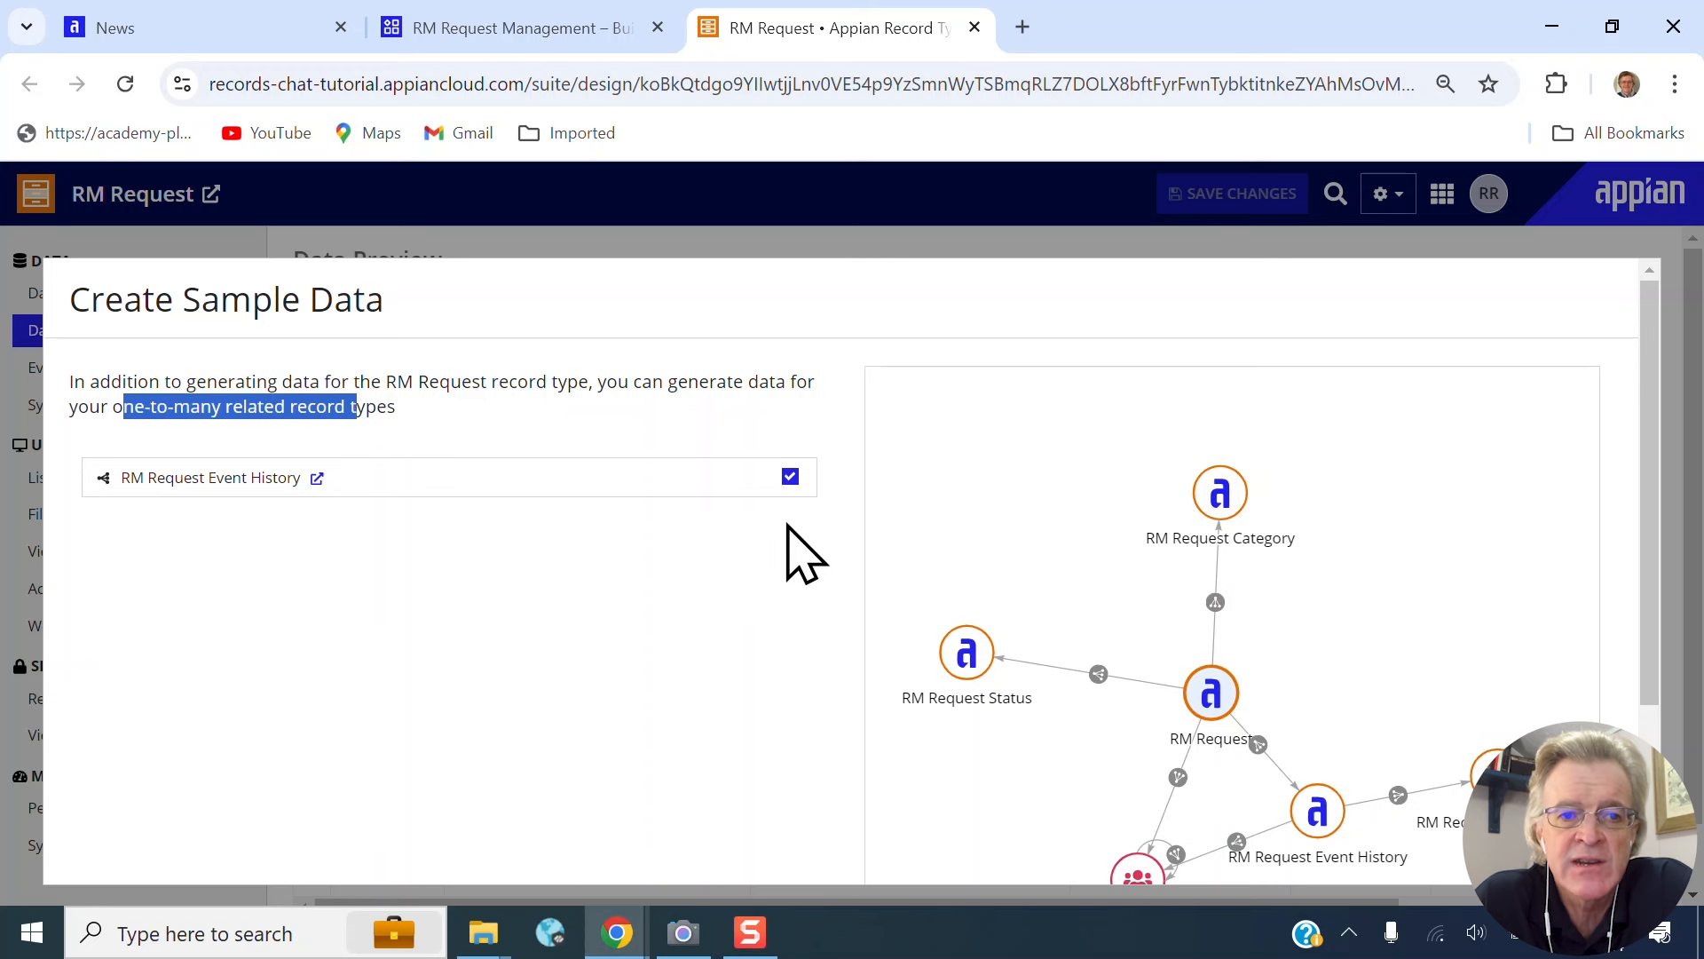
{"action": "scroll", "coordinate": [764, 599], "scroll_direction": "down", "scroll_amount": 3}
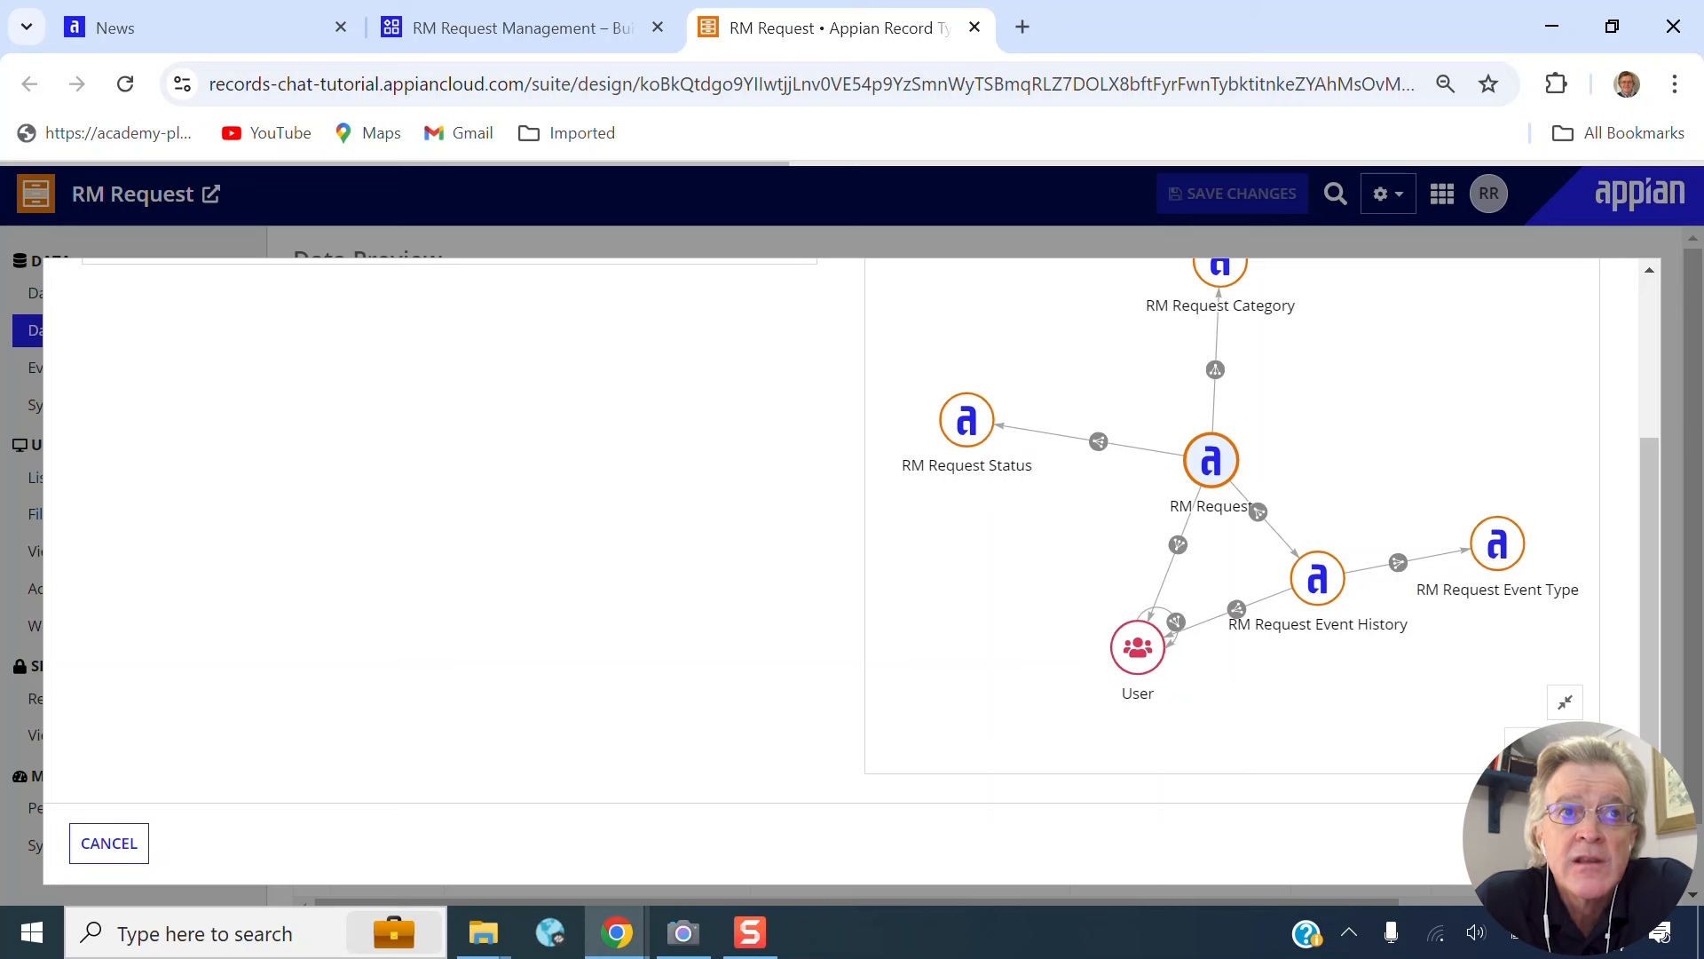
{"action": "scroll", "coordinate": [780, 616], "scroll_direction": "up", "scroll_amount": 3}
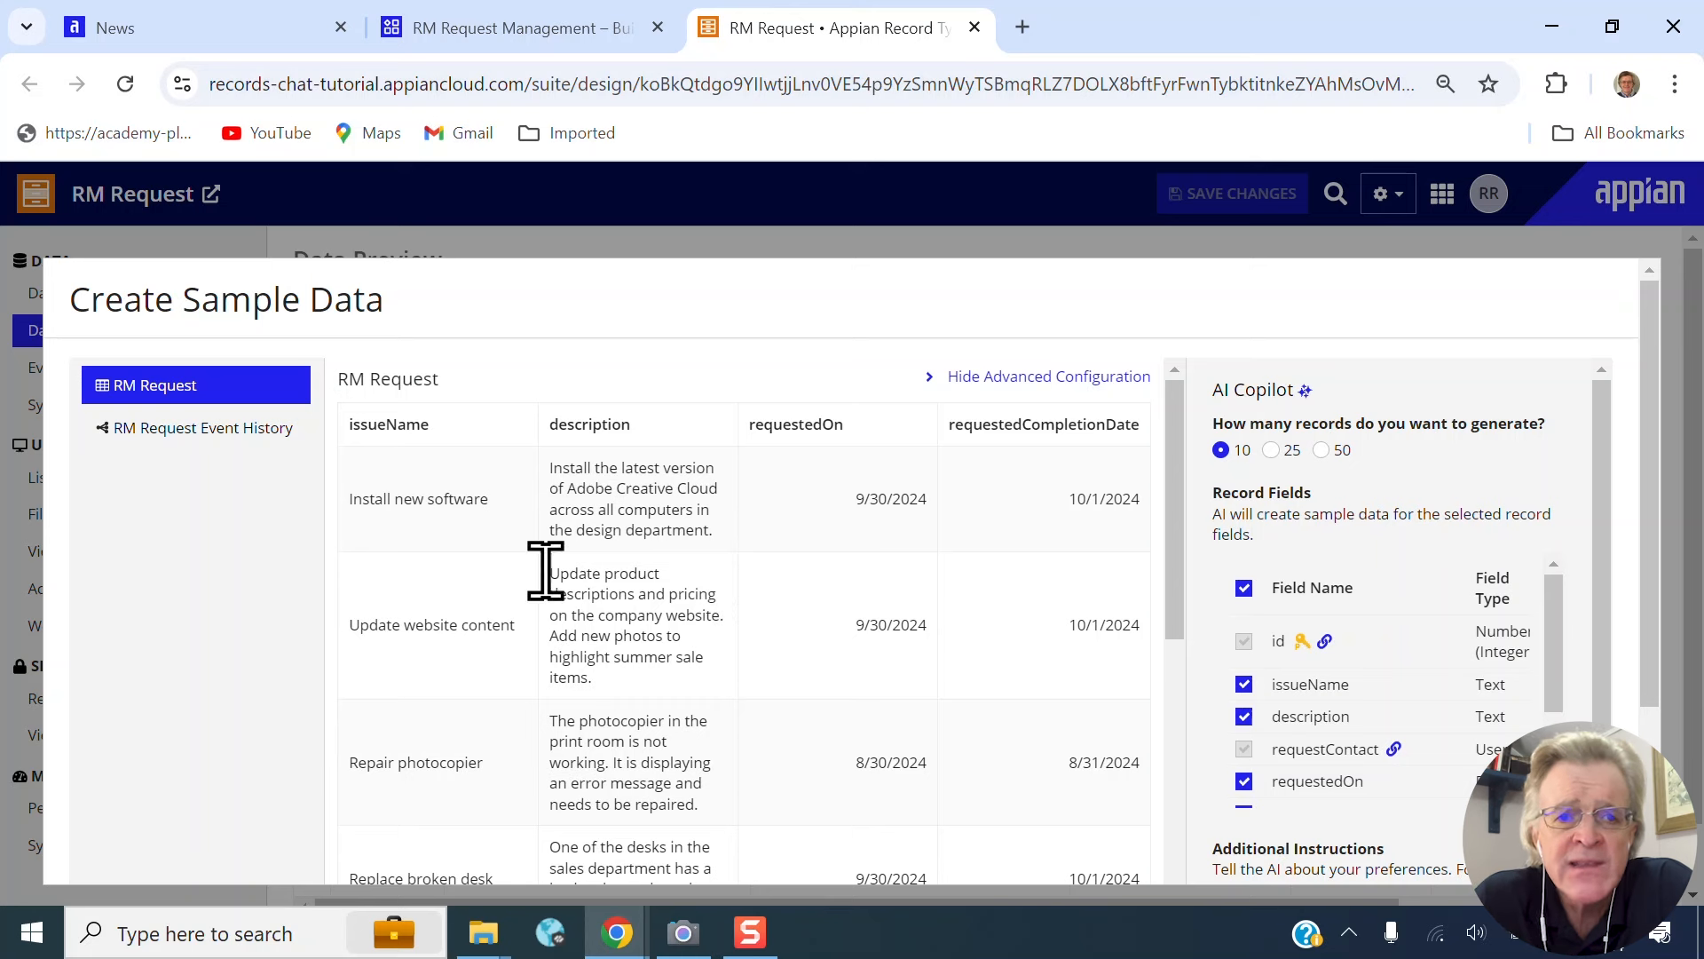
- Review the issue names, descriptions and dates of the sample records generated for RM Request
{"action": "left_click_drag", "start_coordinate": [349, 499], "coordinate": [480, 499]}
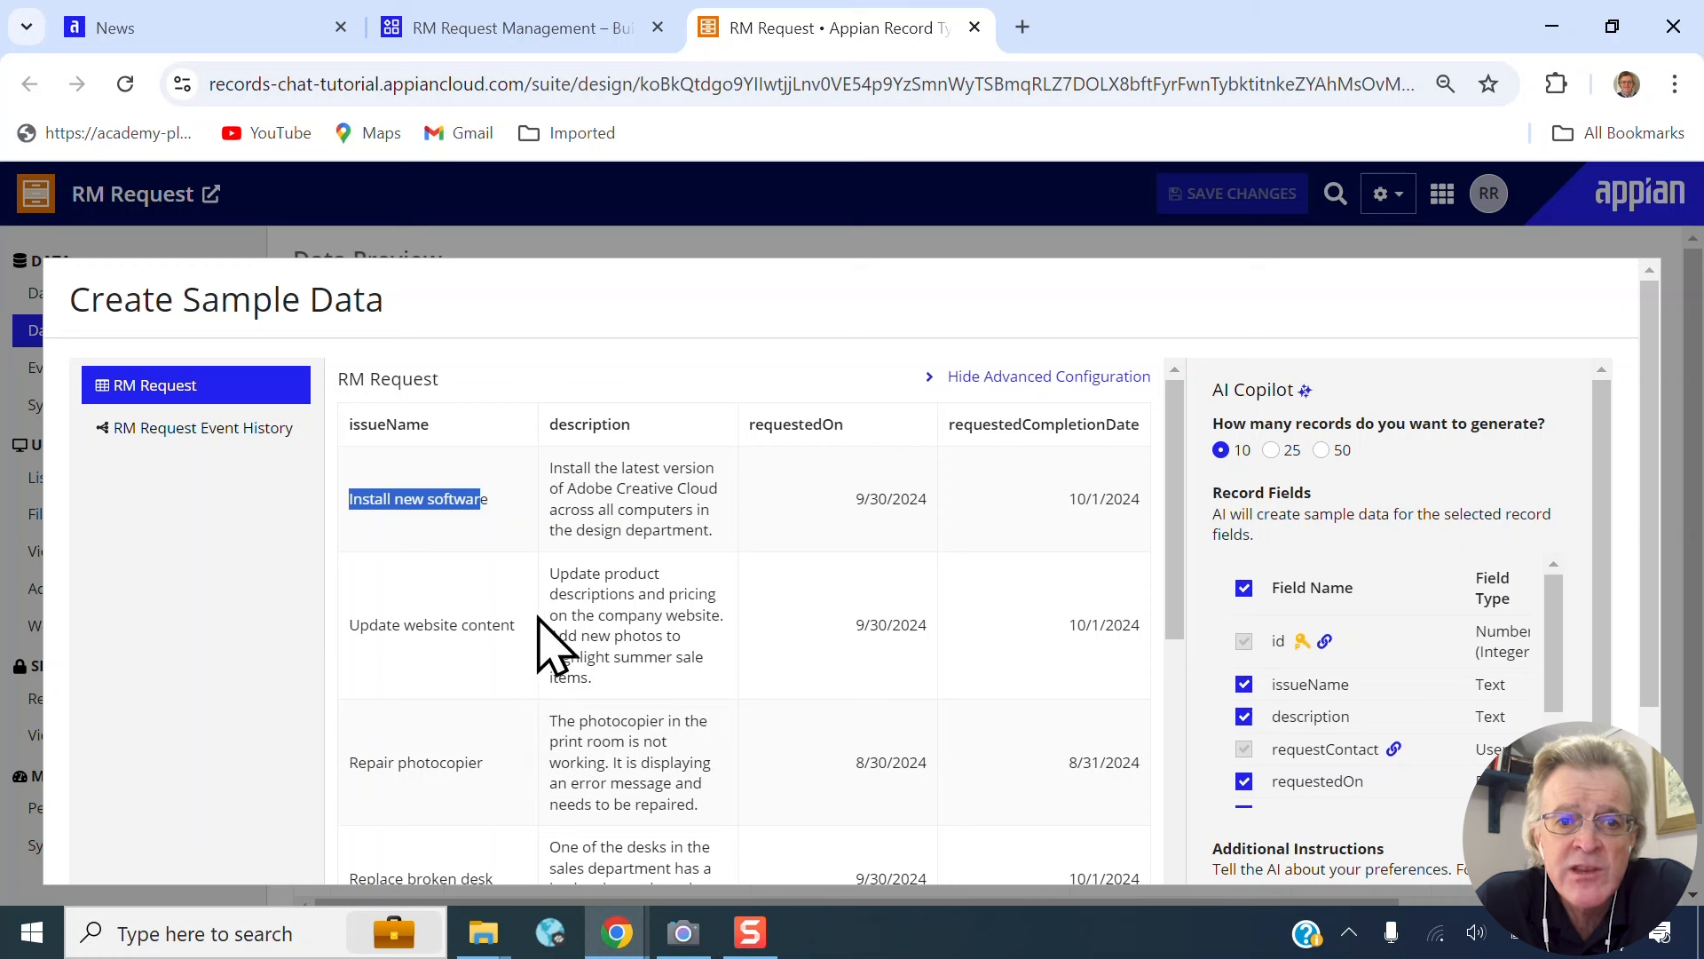
{"action": "left_click_drag", "start_coordinate": [353, 625], "coordinate": [544, 654]}
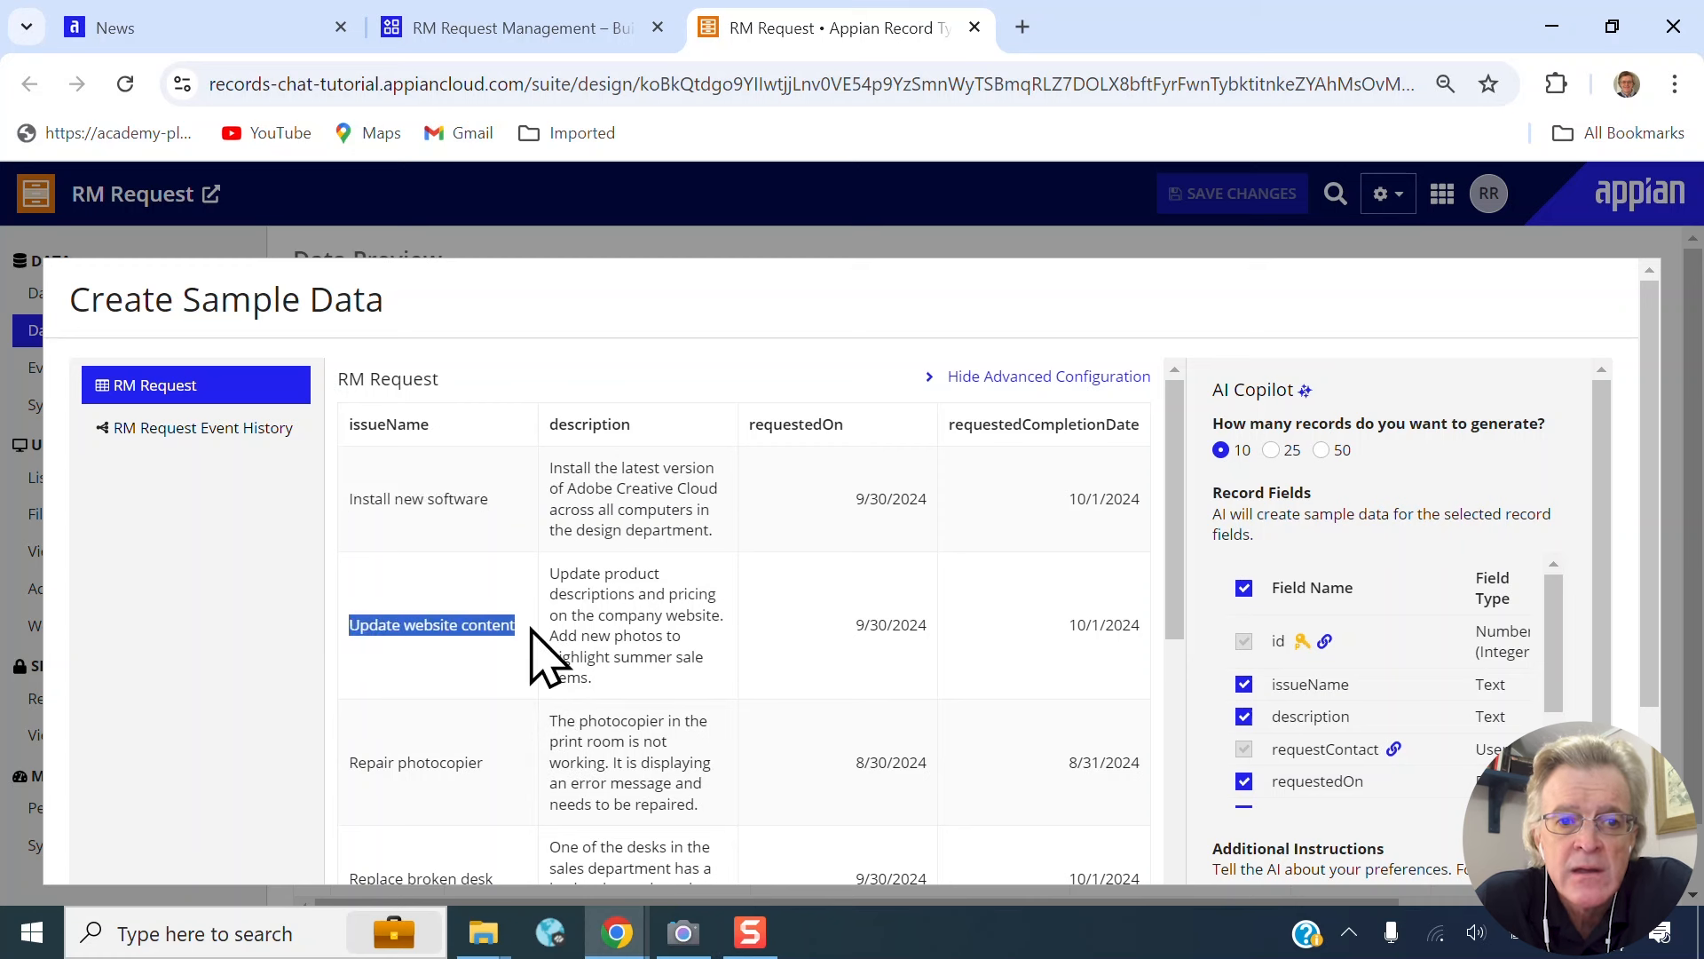
{"action": "scroll", "coordinate": [625, 586], "scroll_direction": "down", "scroll_amount": 1}
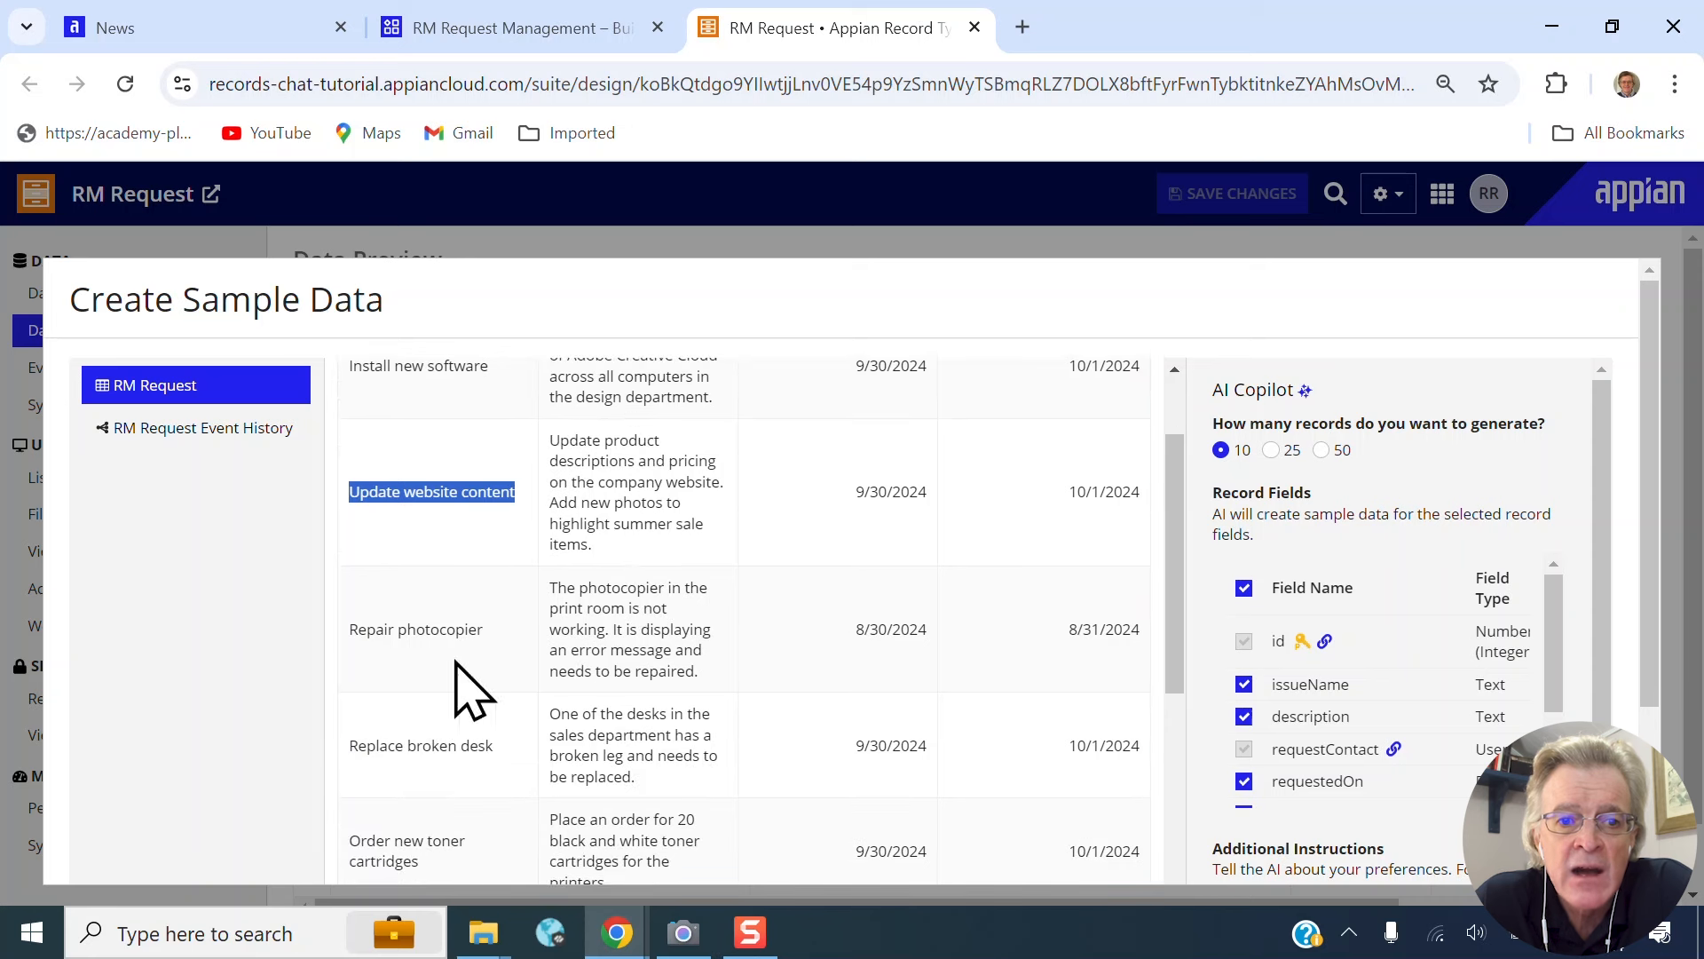
{"action": "left_click_drag", "start_coordinate": [350, 627], "coordinate": [484, 634]}
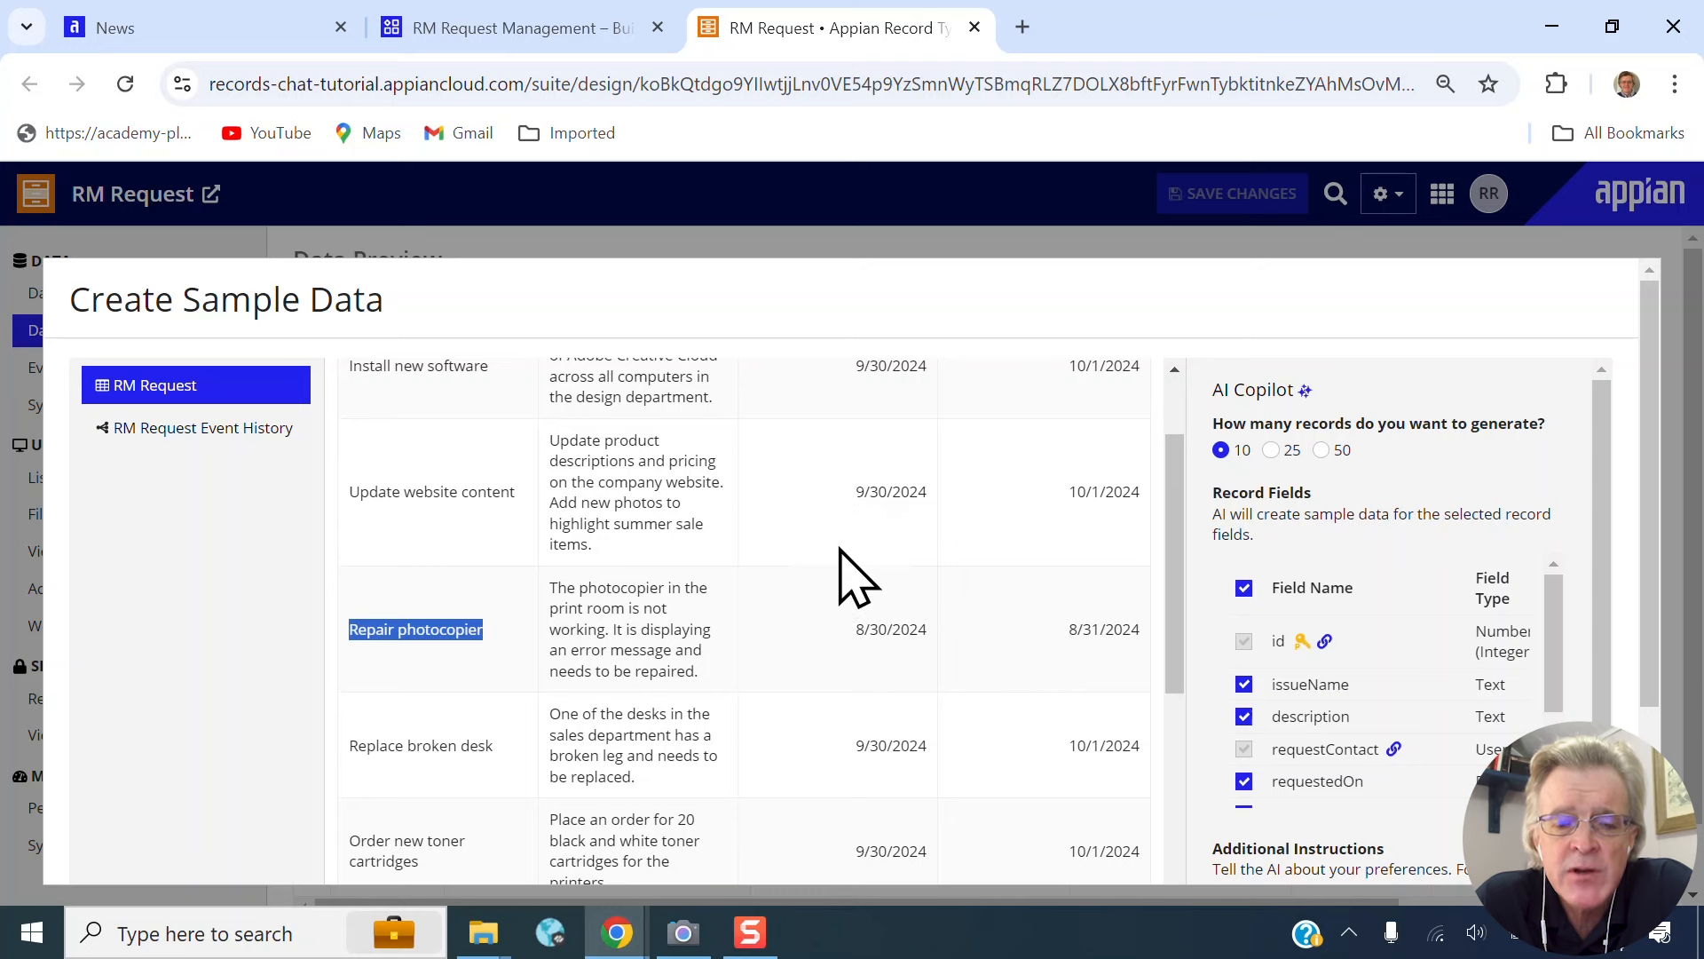
{"action": "scroll", "coordinate": [839, 559], "scroll_direction": "down", "scroll_amount": 2}
{"action": "scroll", "coordinate": [850, 578], "scroll_direction": "down", "scroll_amount": 8}
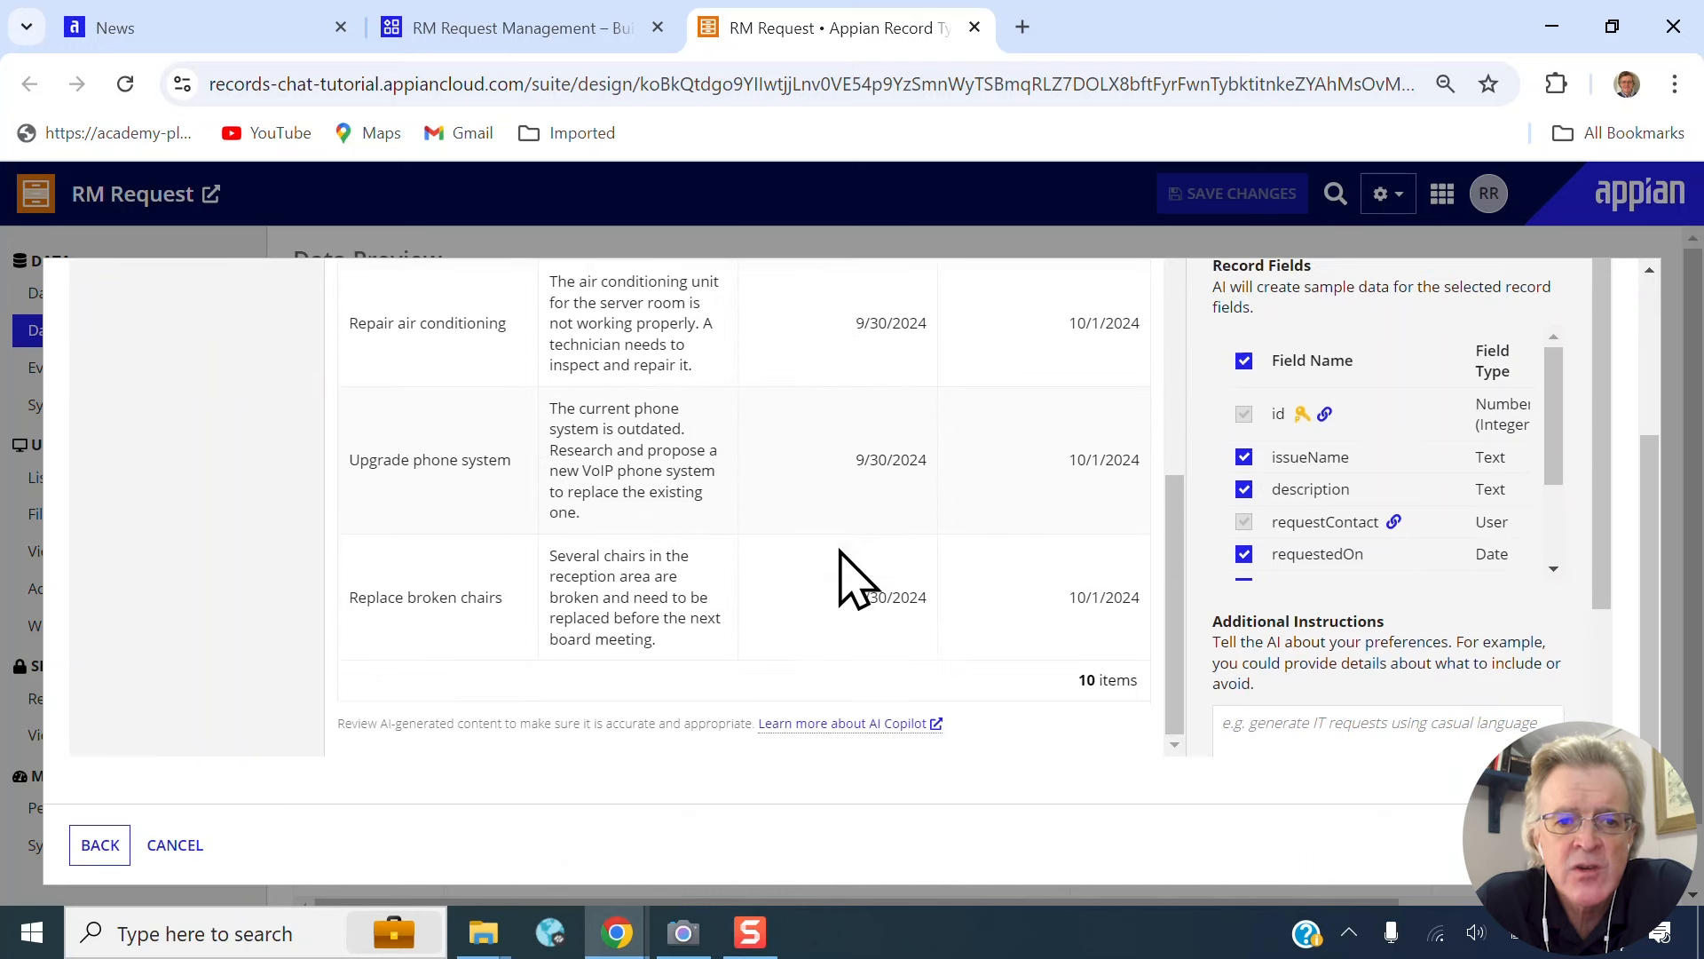
{"action": "triple_click", "coordinate": [1085, 696]}
{"action": "left_click", "coordinate": [403, 597]}
{"action": "left_click_drag", "start_coordinate": [403, 596], "coordinate": [496, 598]}
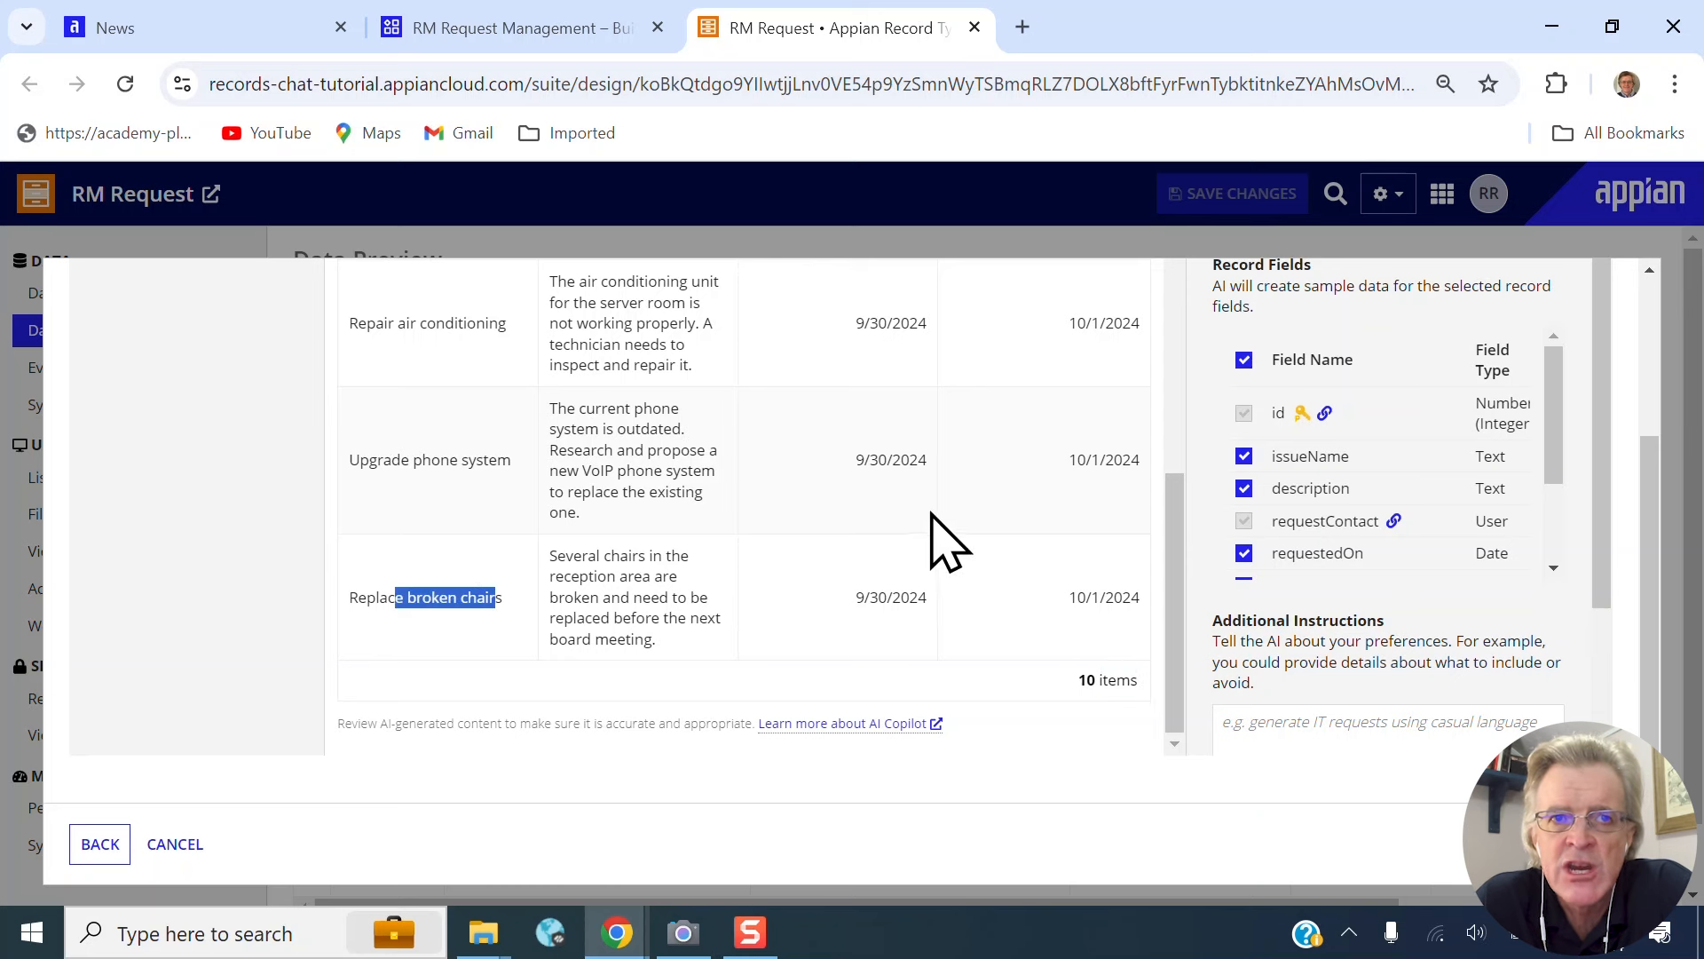
{"action": "scroll", "coordinate": [934, 515], "scroll_direction": "up", "scroll_amount": 10}
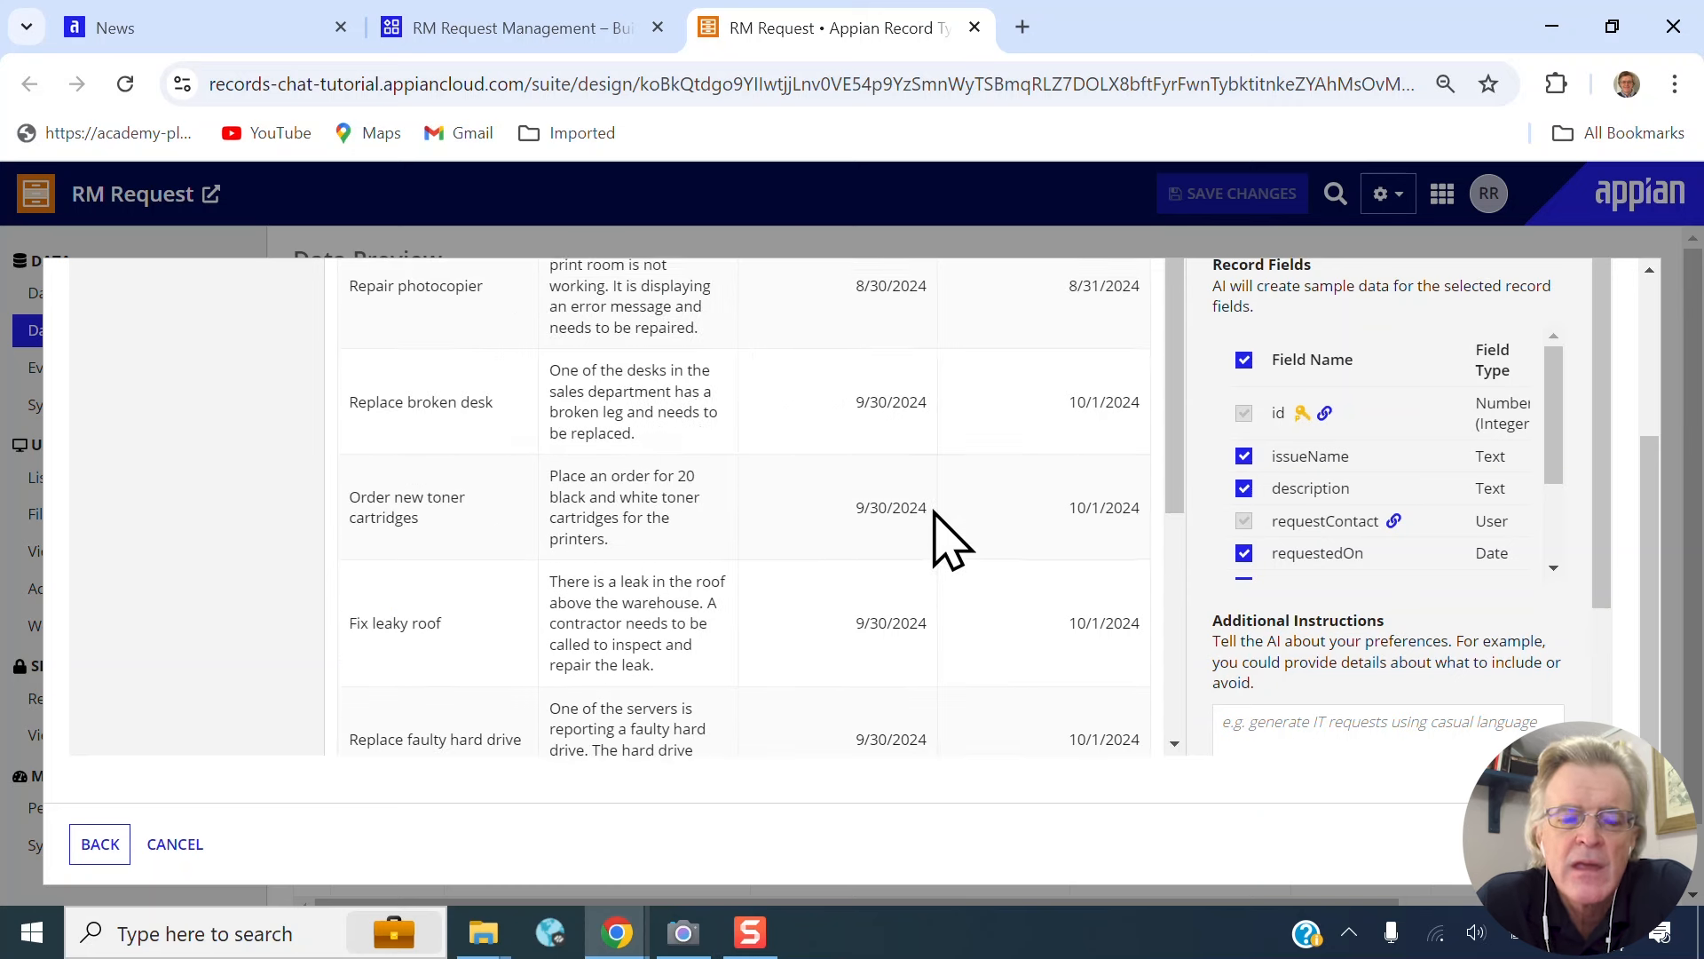
{"action": "scroll", "coordinate": [935, 513], "scroll_direction": "up", "scroll_amount": 3}
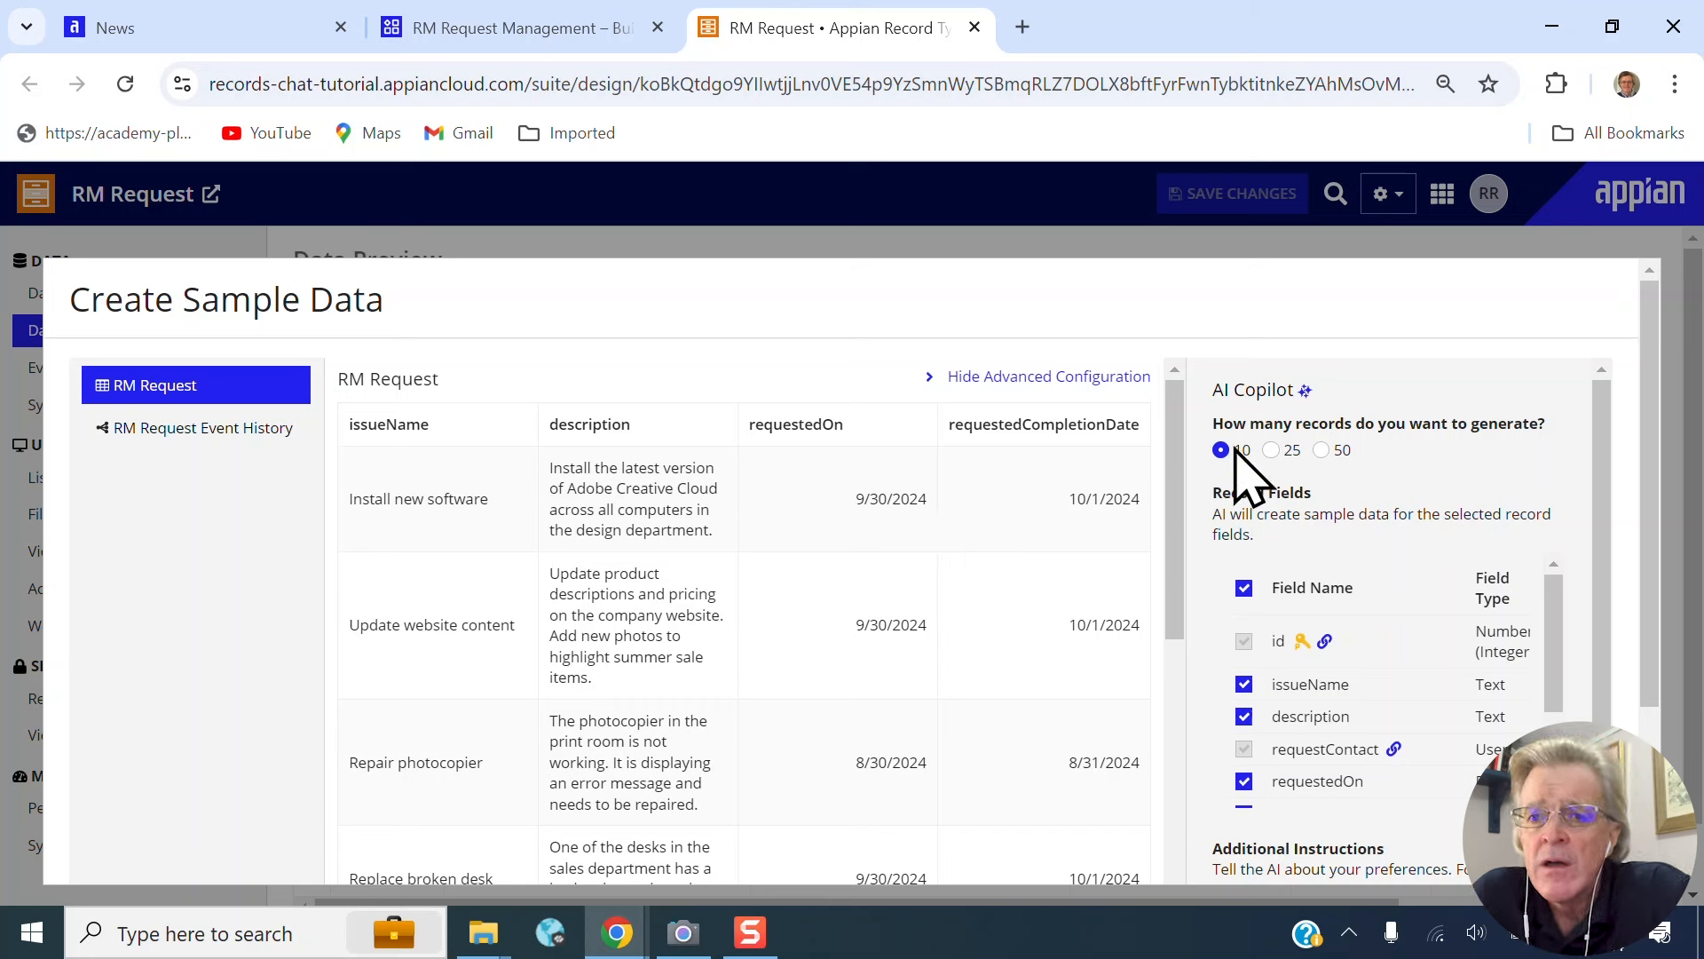
- Examine the AI Copilot options for RM Request: number of records, record fields and additional instructions
{"action": "left_click_drag", "start_coordinate": [1248, 426], "coordinate": [1552, 464]}
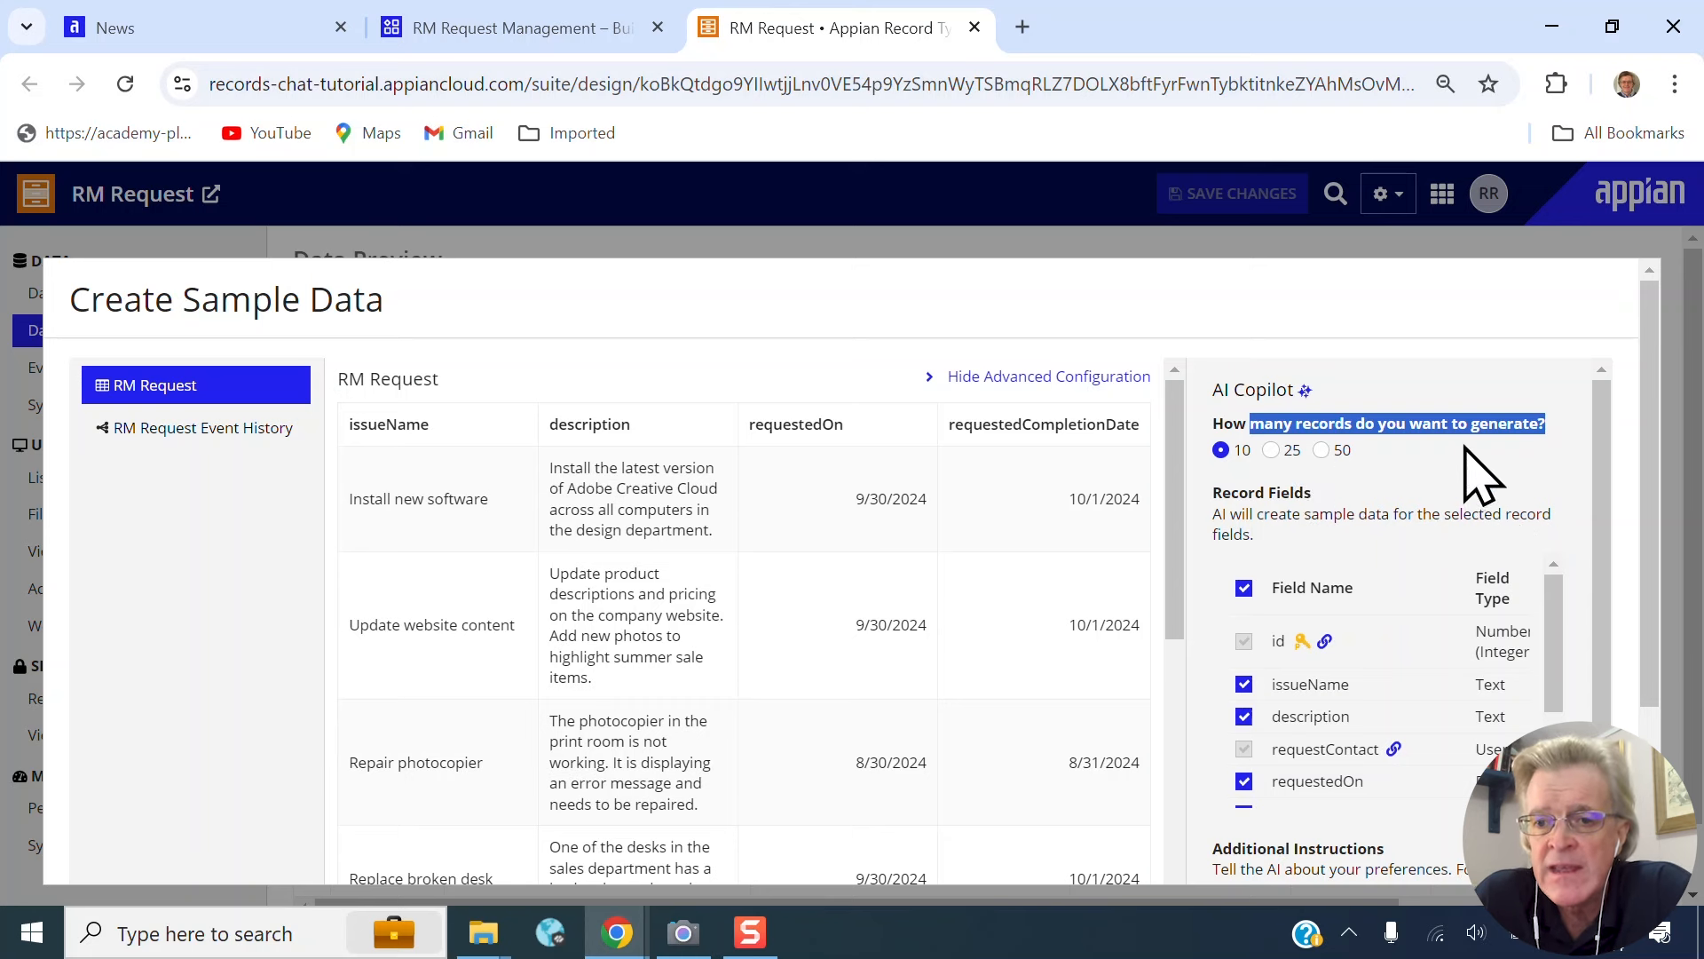
{"action": "left_click", "coordinate": [1255, 516]}
{"action": "left_click_drag", "start_coordinate": [1258, 519], "coordinate": [1260, 534]}
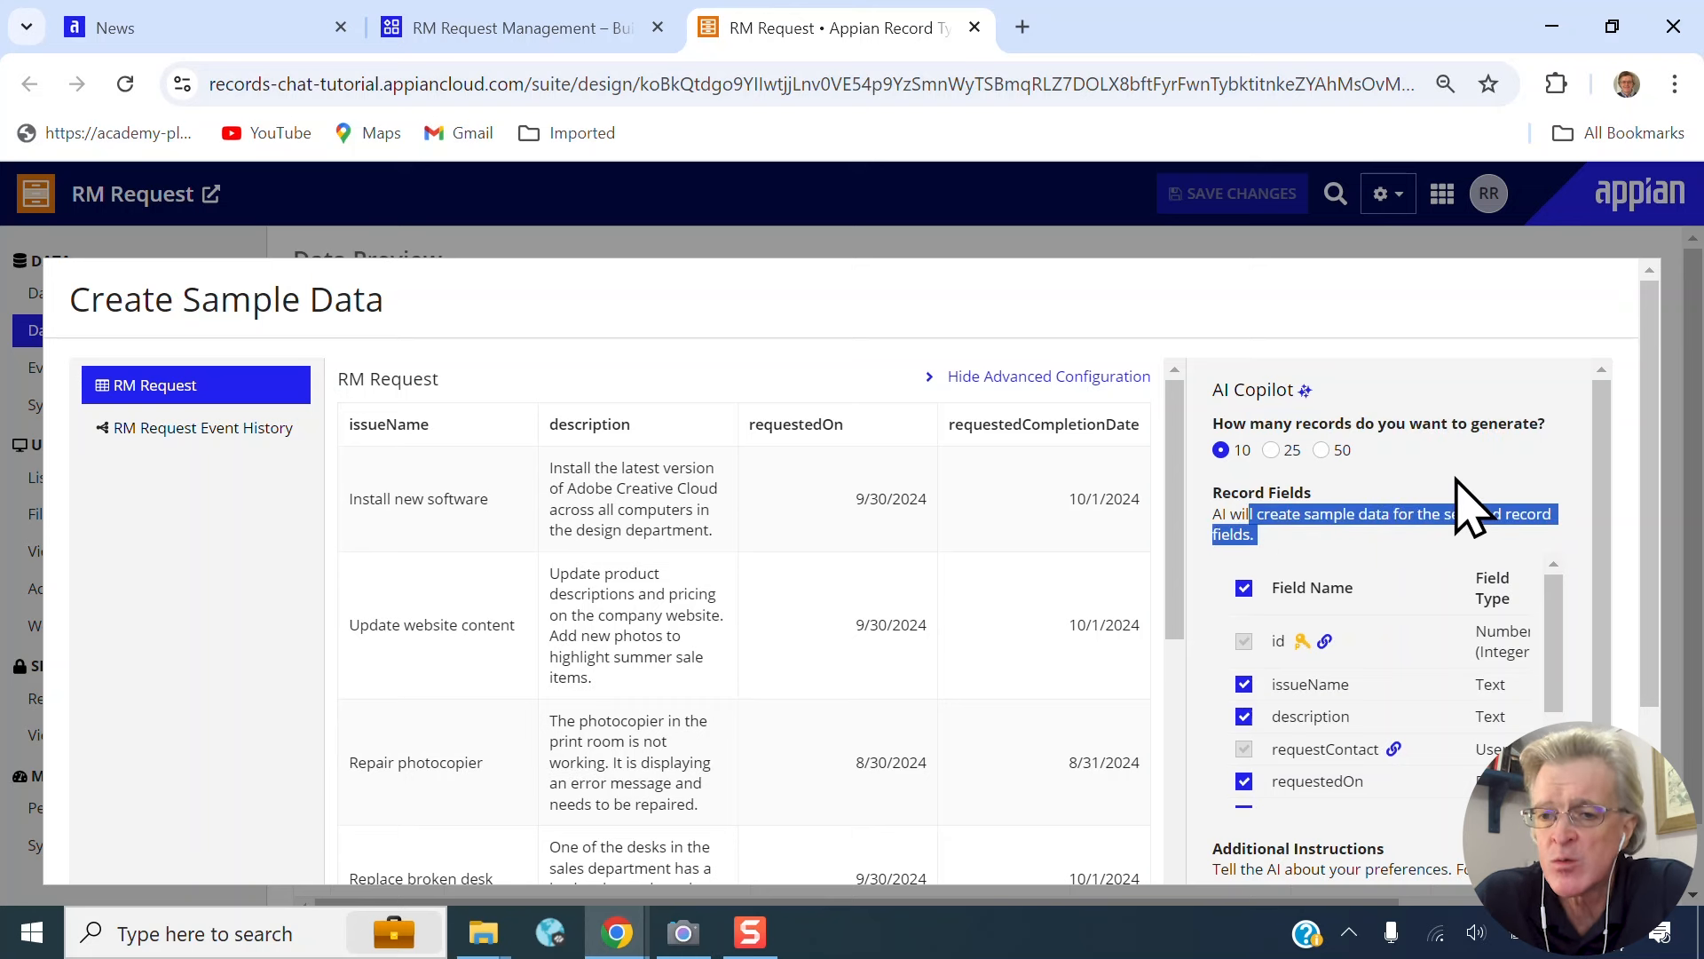
{"action": "scroll", "coordinate": [1564, 457], "scroll_direction": "down", "scroll_amount": 1}
{"action": "scroll", "coordinate": [1575, 480], "scroll_direction": "down", "scroll_amount": 1}
{"action": "left_click_drag", "start_coordinate": [1242, 698], "coordinate": [1270, 738]}
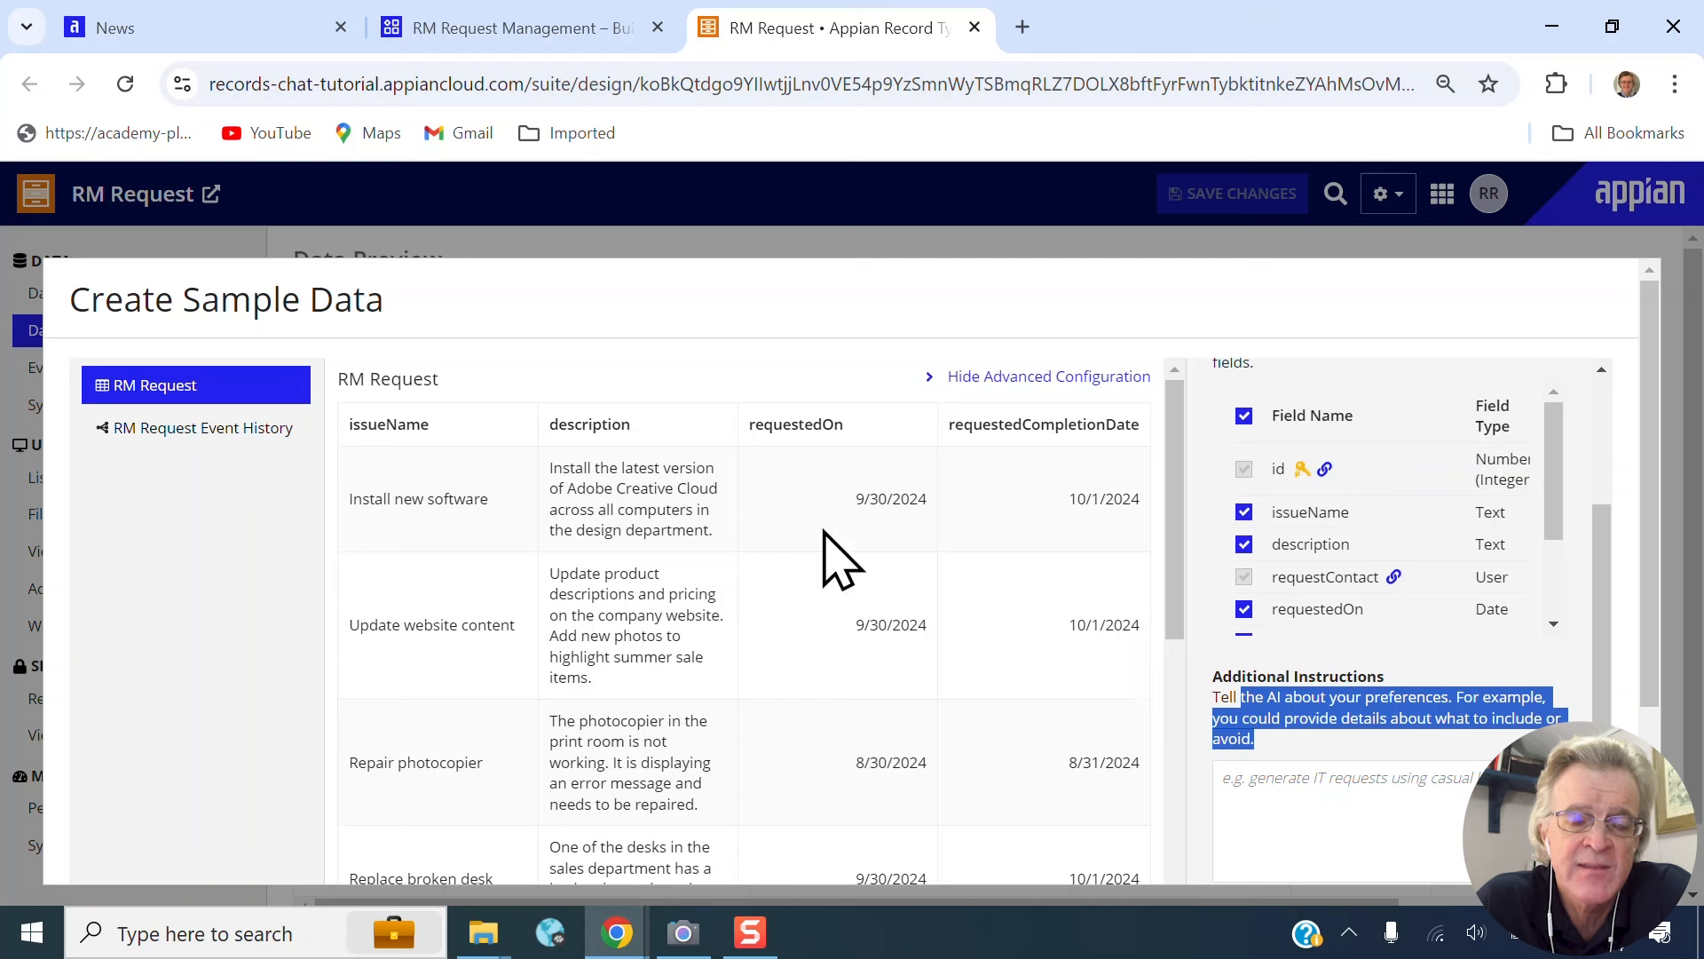
- Examine the RM Request Event History sample data, its records-per-base-record setting and its selected record fields
{"action": "left_click", "coordinate": [202, 429]}
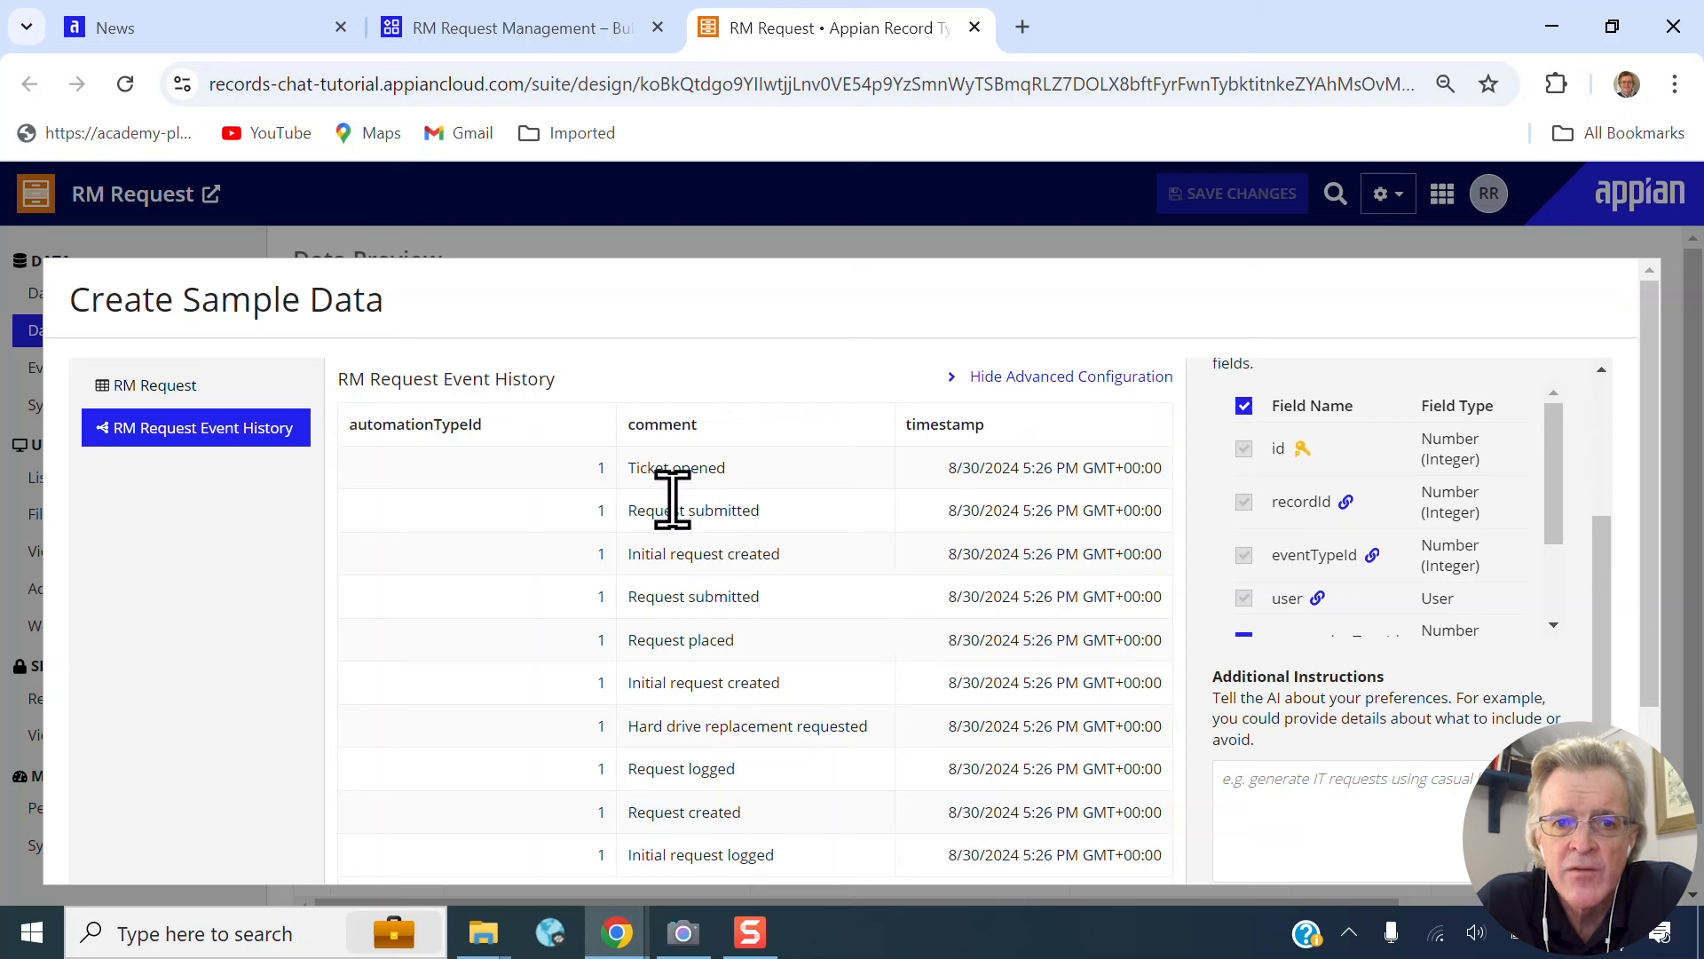
{"action": "left_click_drag", "start_coordinate": [670, 468], "coordinate": [760, 510]}
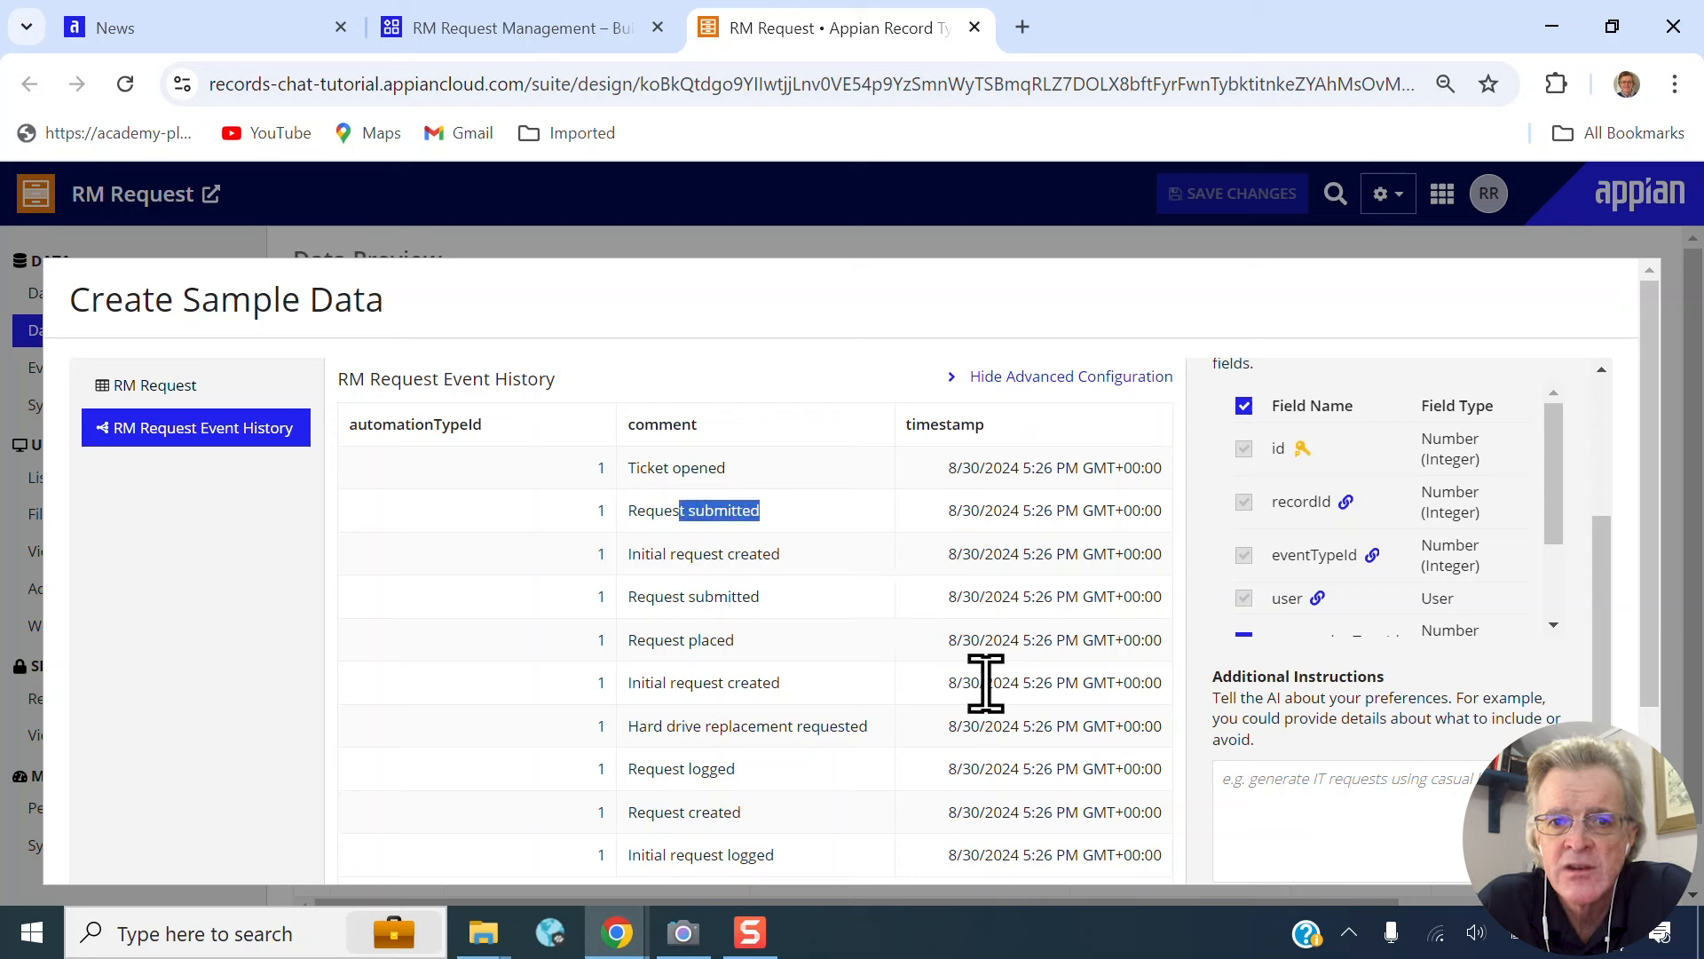
{"action": "scroll", "coordinate": [1485, 688], "scroll_direction": "up", "scroll_amount": 2}
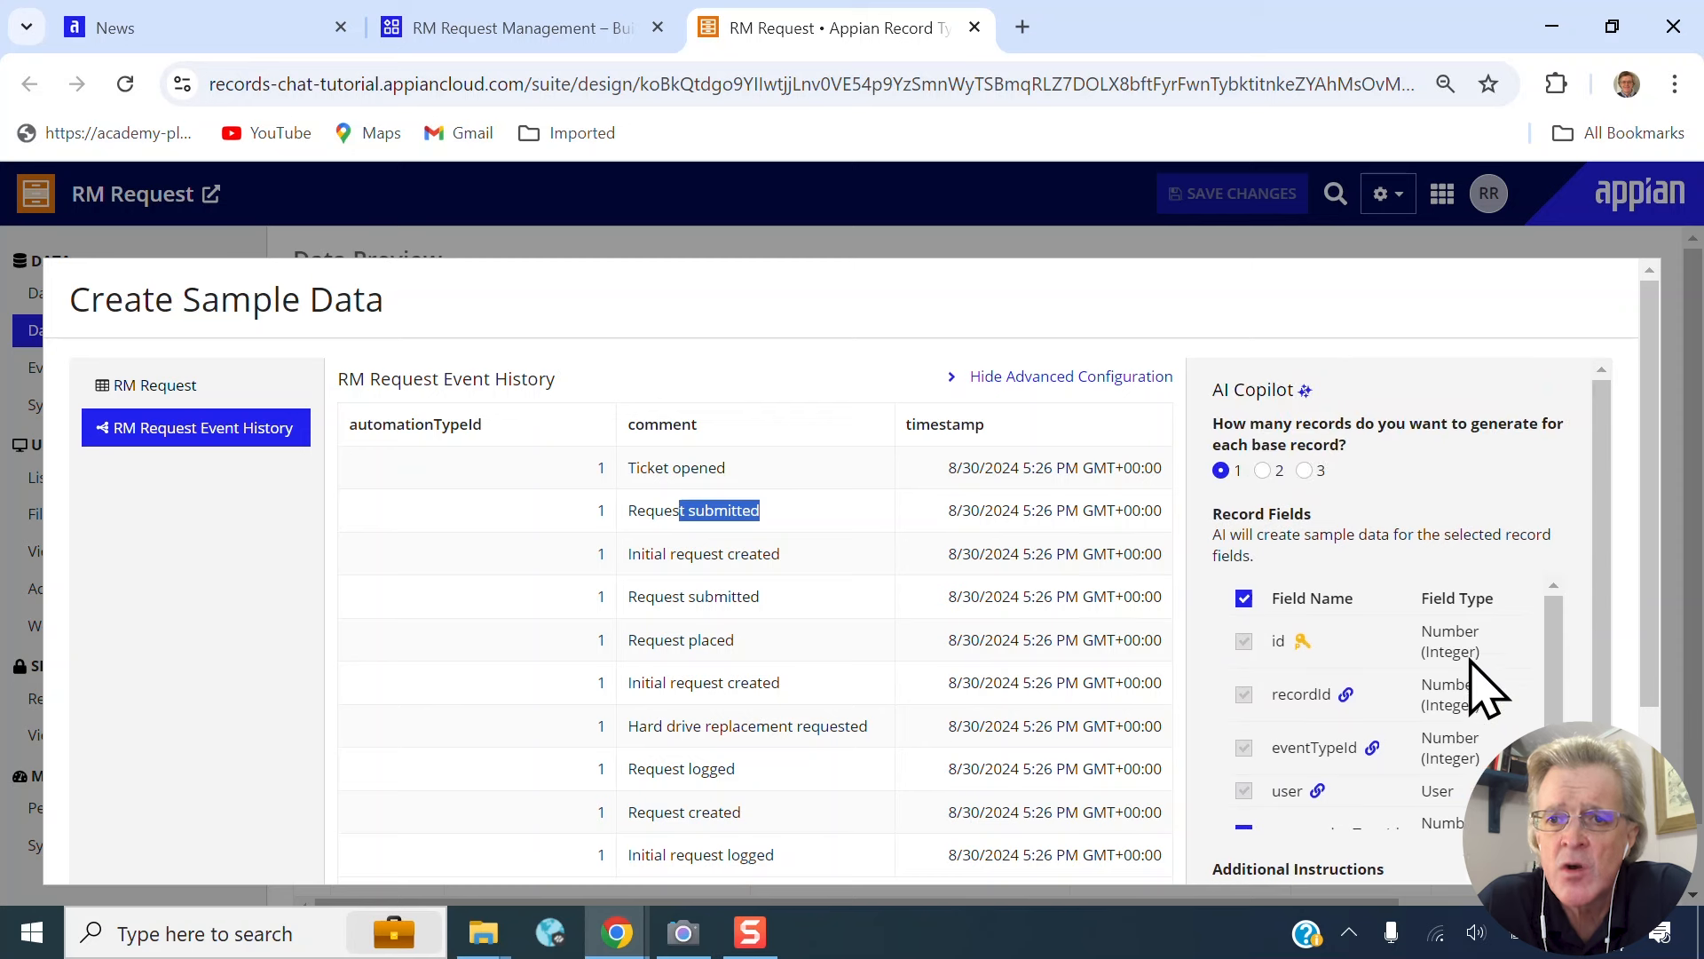
{"action": "left_click", "coordinate": [1308, 422]}
{"action": "left_click_drag", "start_coordinate": [1308, 422], "coordinate": [1323, 442]}
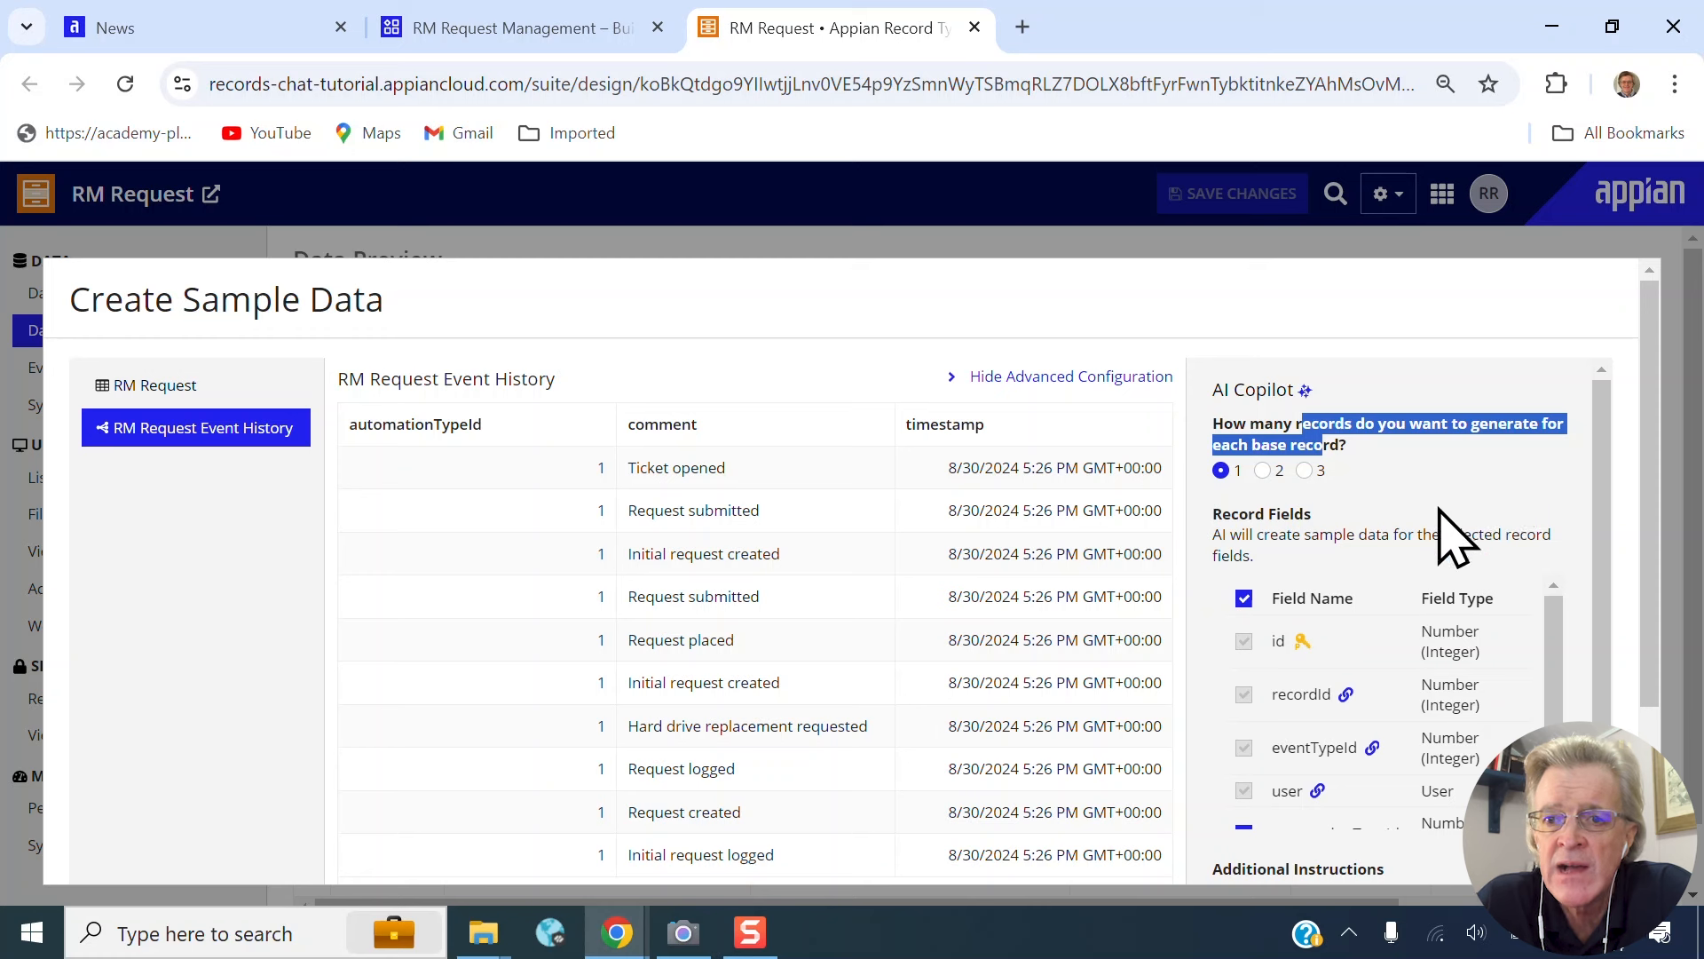
{"action": "scroll", "coordinate": [1450, 532], "scroll_direction": "down", "scroll_amount": 2}
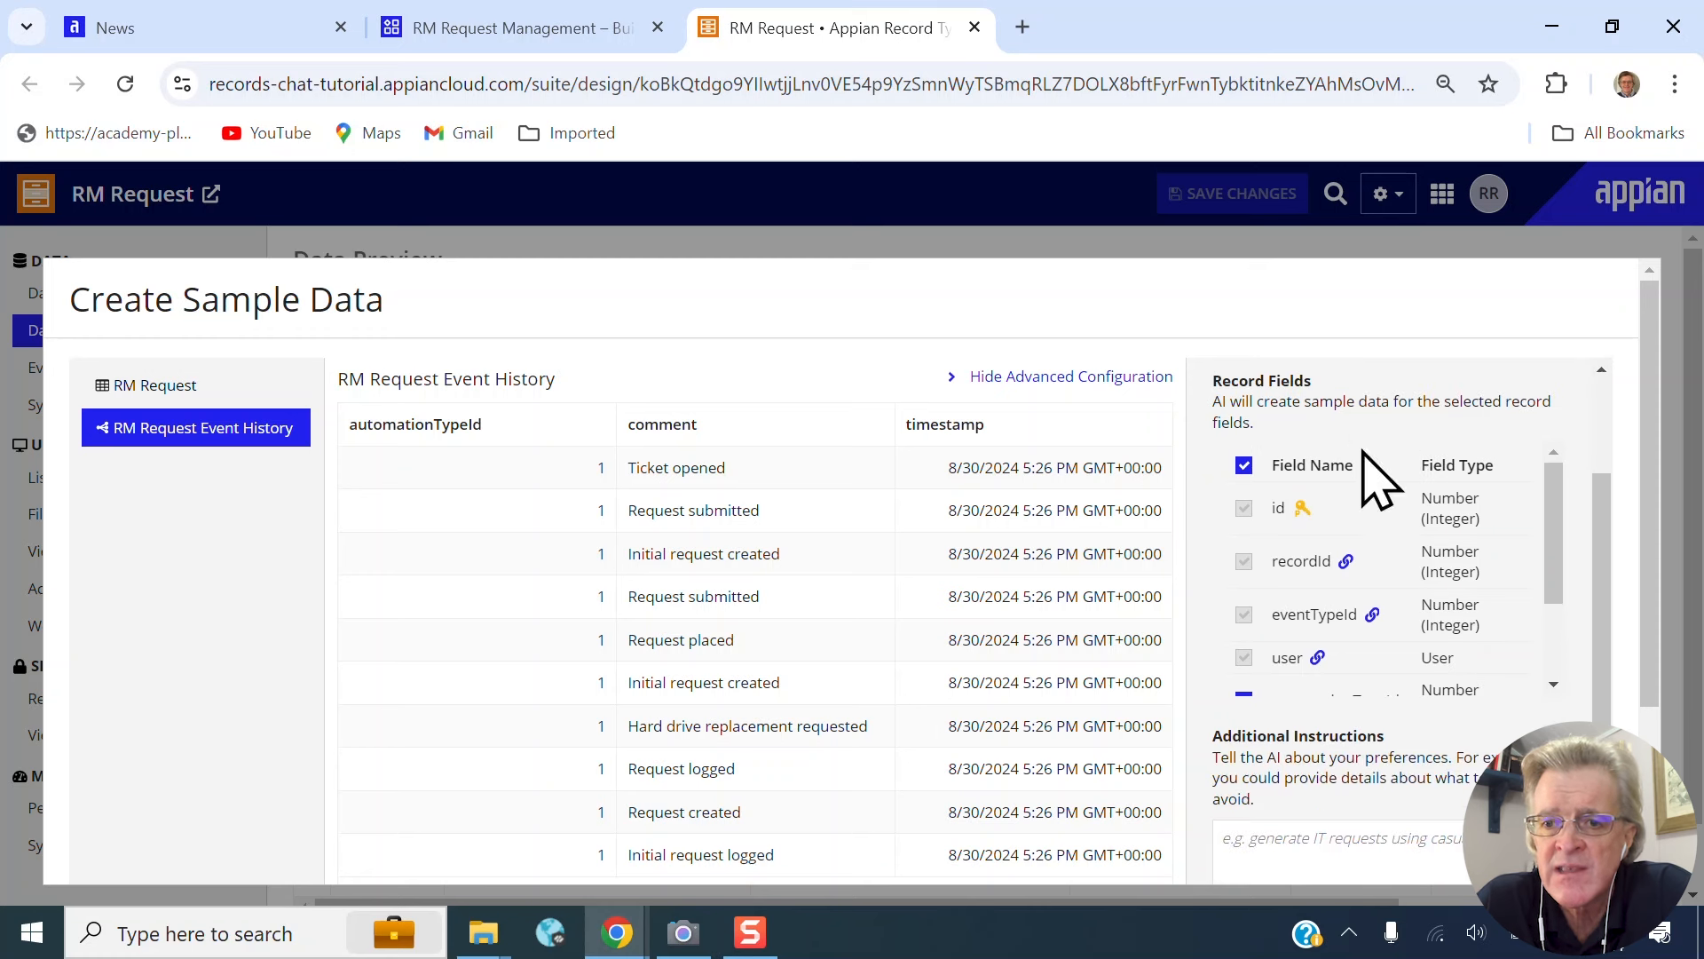
{"action": "scroll", "coordinate": [1420, 524], "scroll_direction": "down", "scroll_amount": 2}
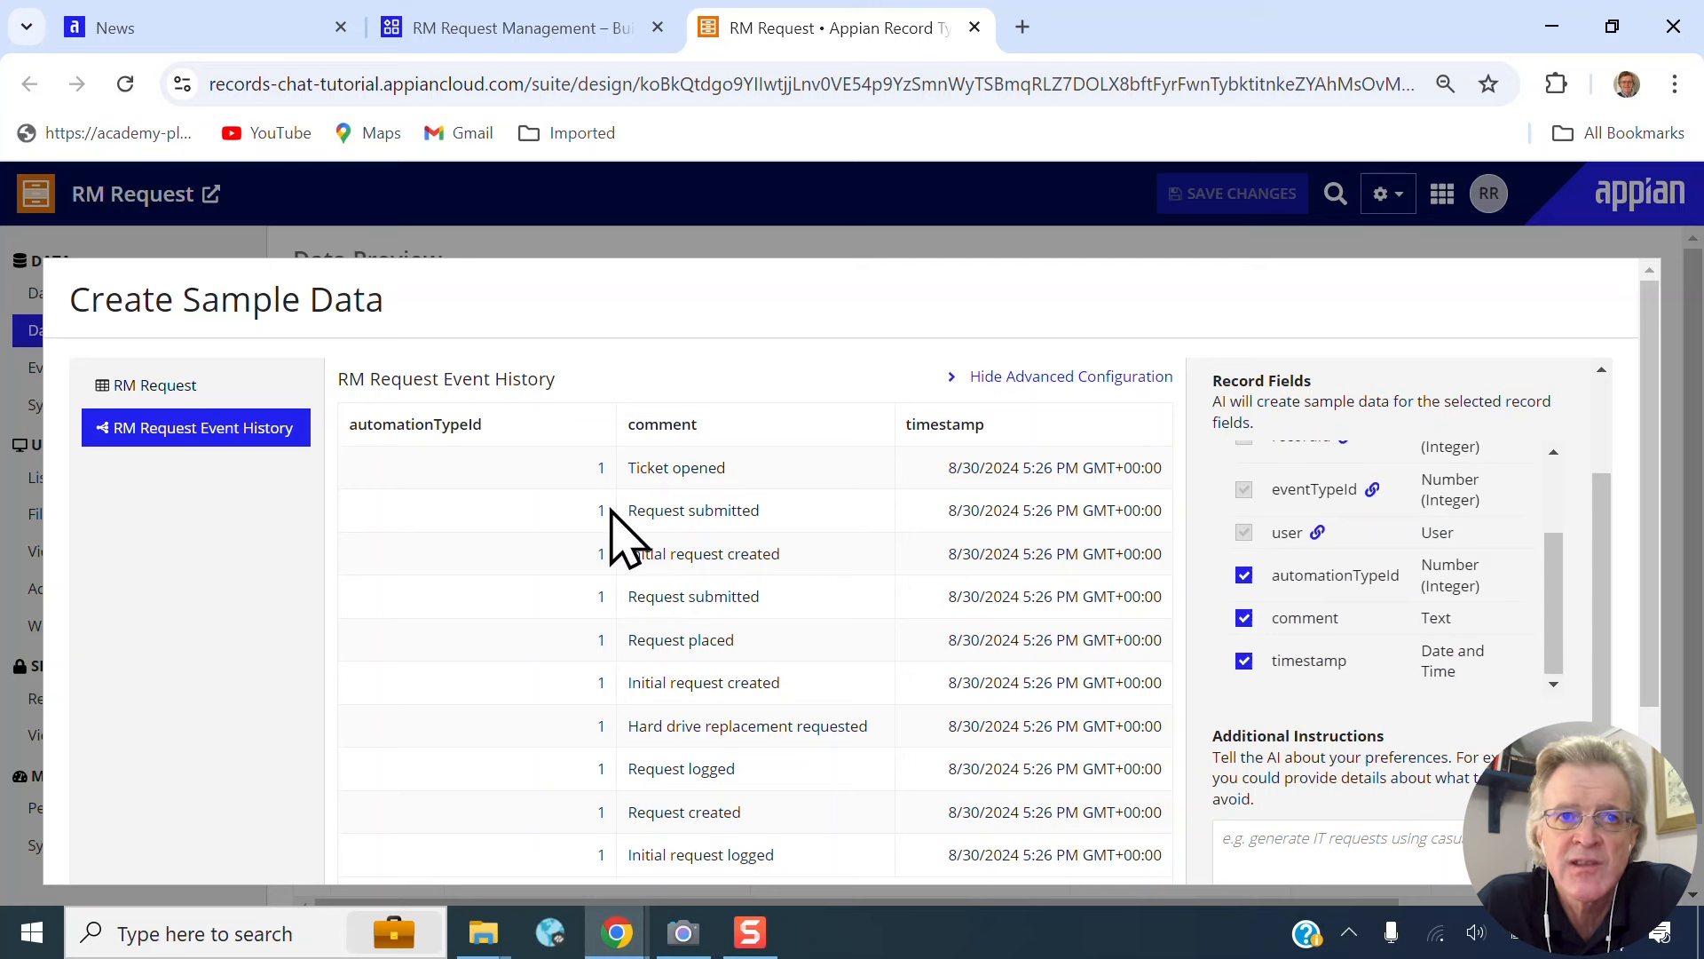
- For RM Request, enter the additional instructions: The sample data should include one record with the following request: "How can I learn more about Appian AI?"
{"action": "left_click", "coordinate": [164, 387]}
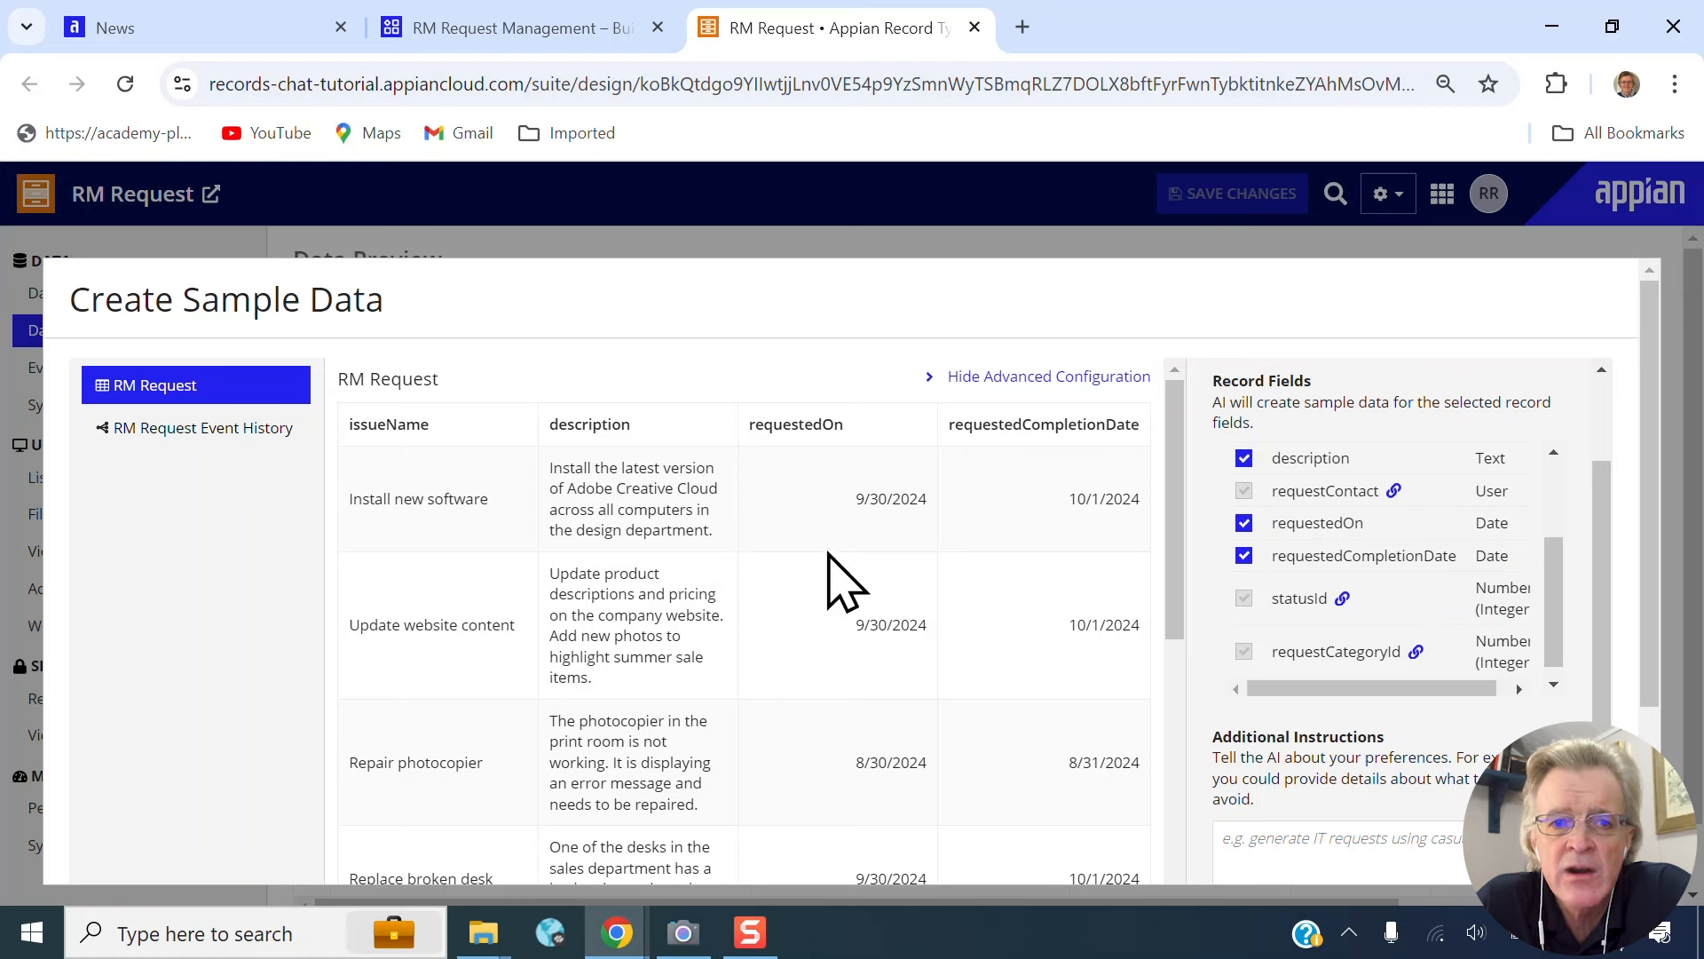
{"action": "scroll", "coordinate": [726, 753], "scroll_direction": "down", "scroll_amount": 6}
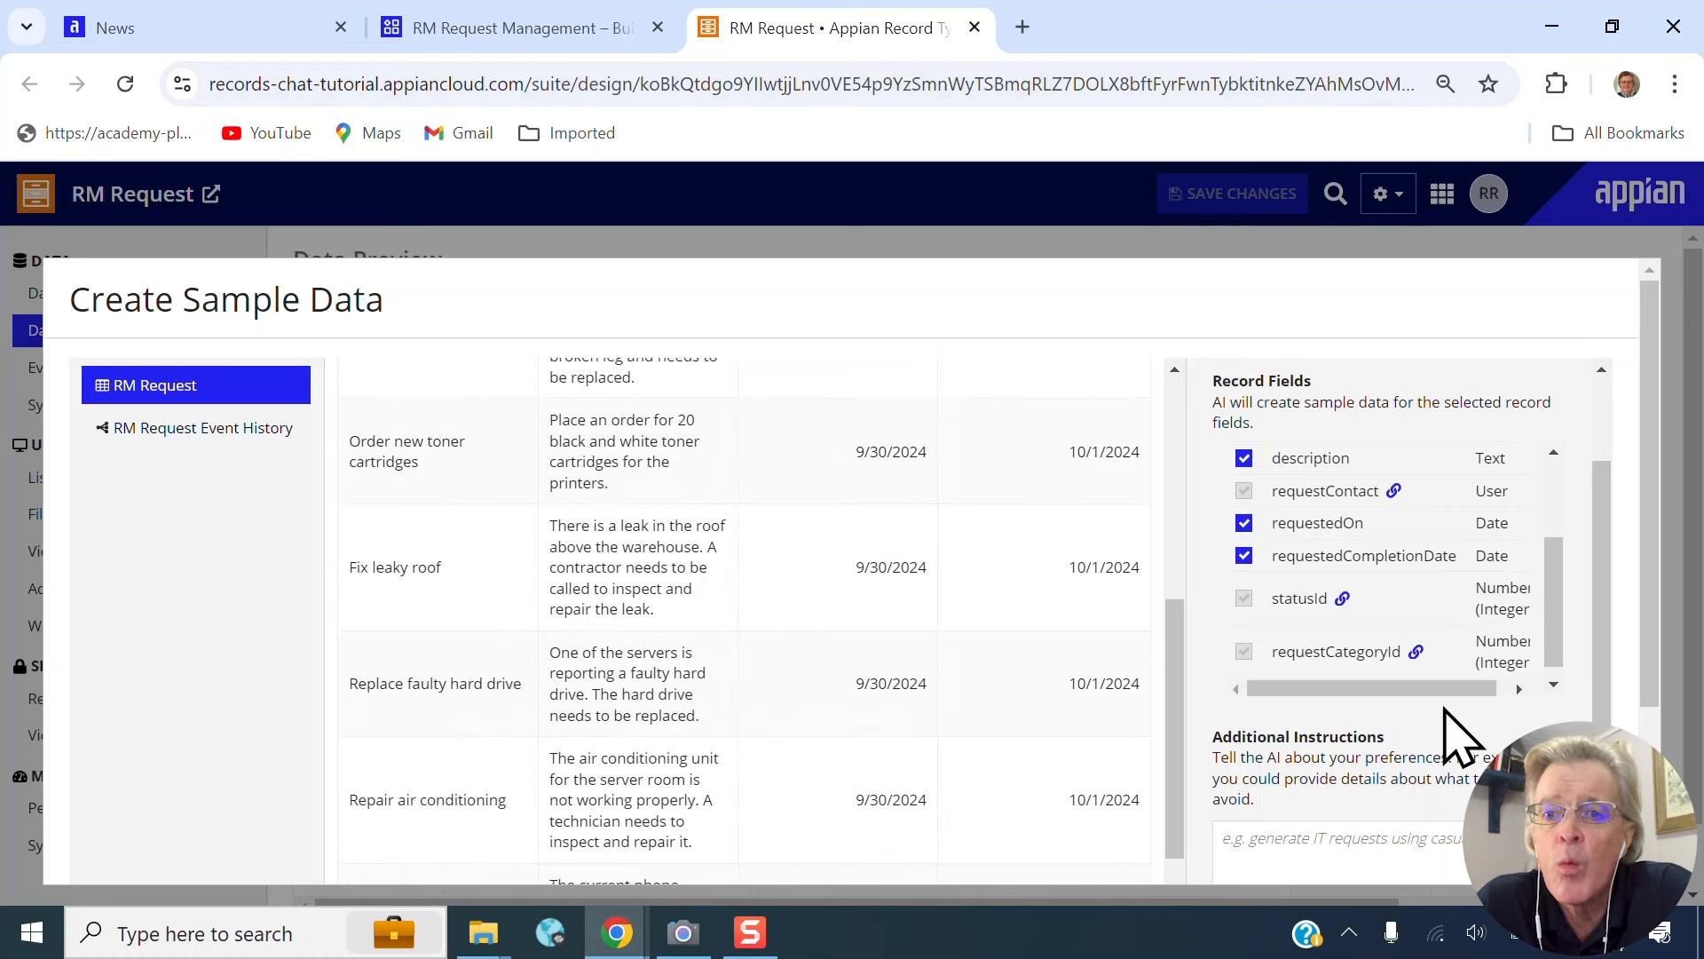
{"action": "scroll", "coordinate": [1456, 729], "scroll_direction": "down", "scroll_amount": 3}
{"action": "left_click_drag", "start_coordinate": [1306, 545], "coordinate": [1300, 605]}
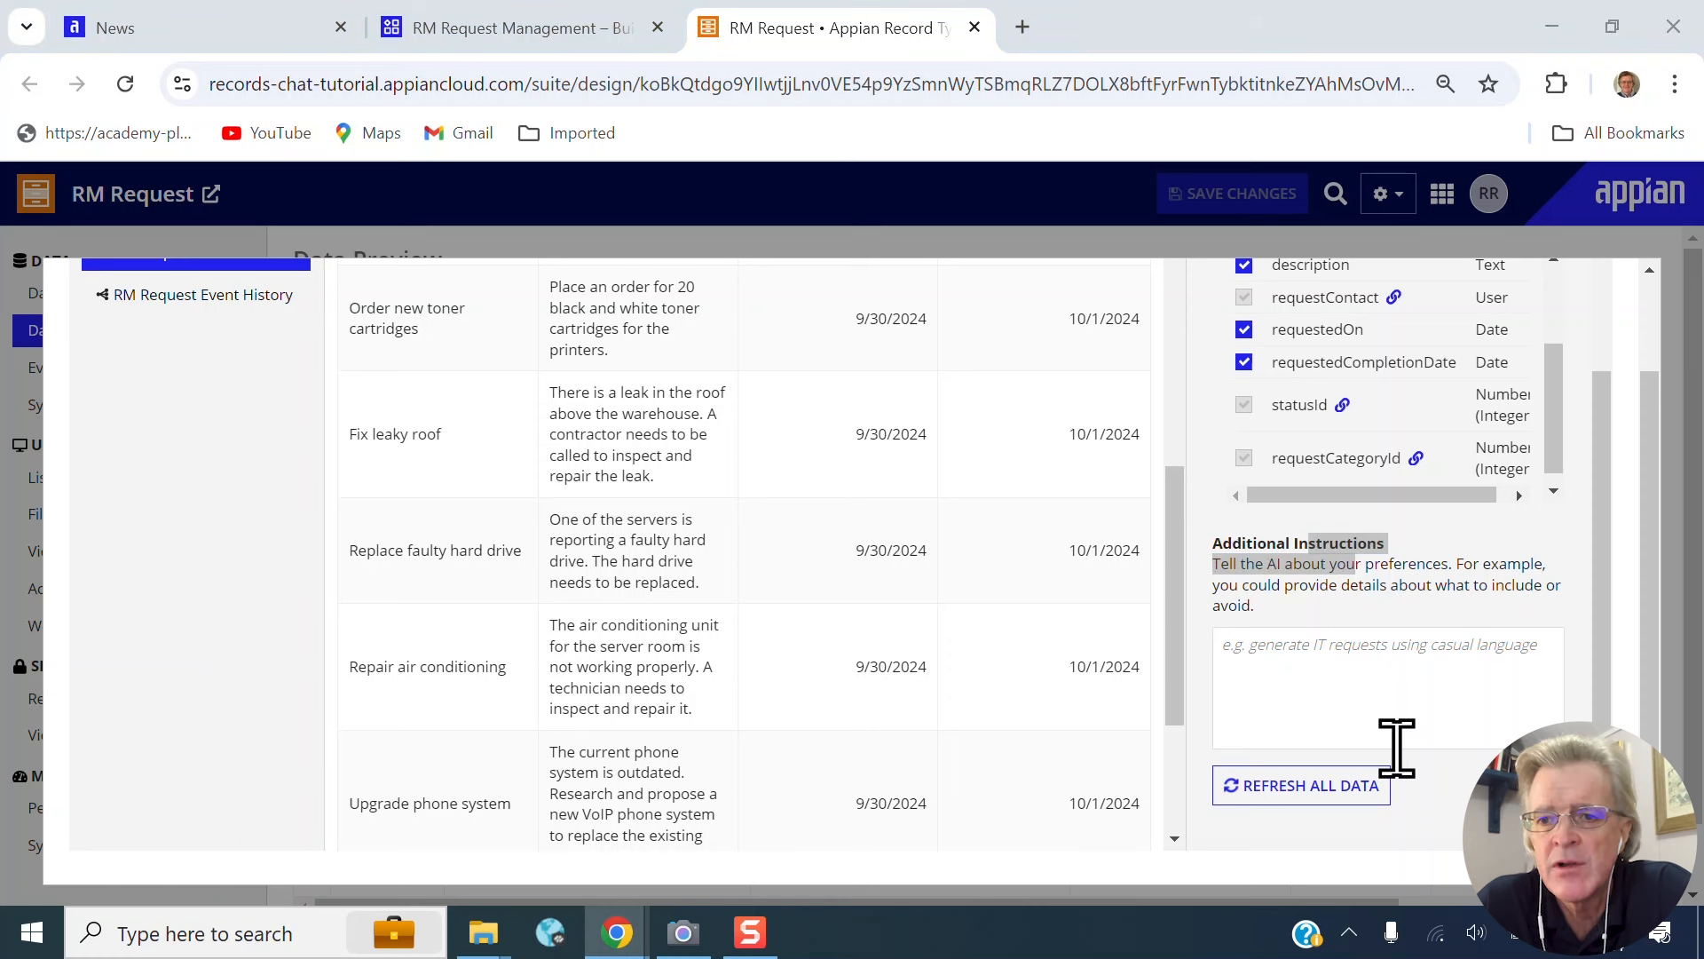
{"action": "left_click", "coordinate": [1396, 743]}
{"action": "type", "text": "The sample data should include one record with the following request: \"How can I learn more about Appian AI?\""}
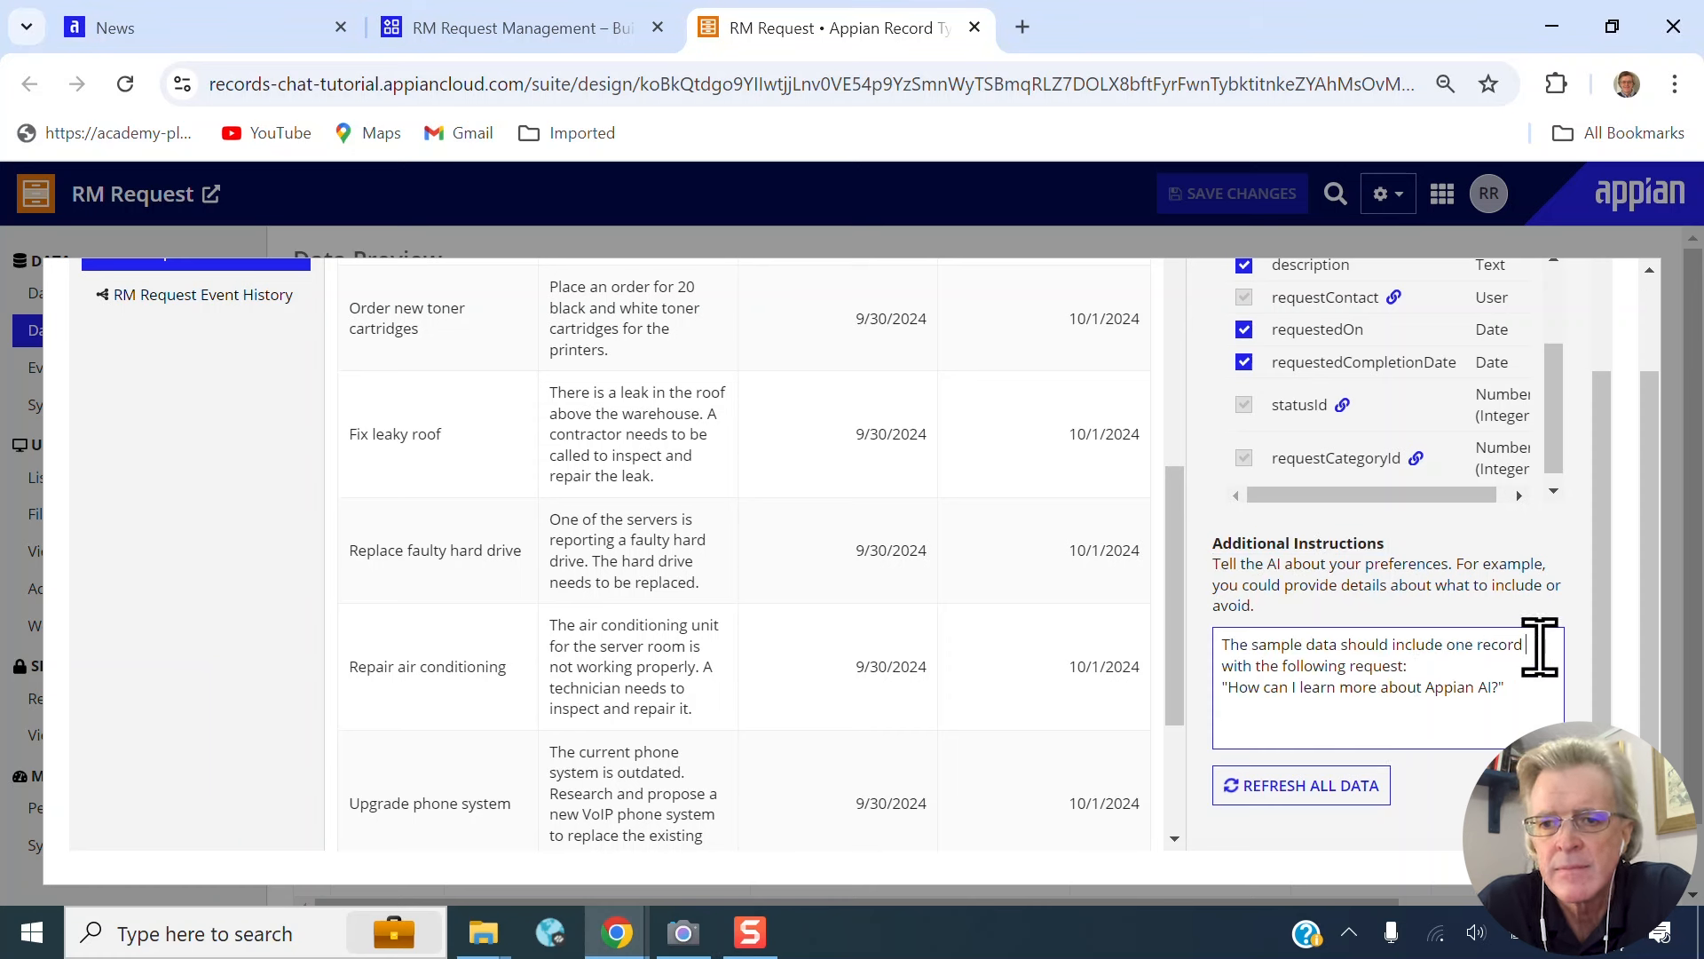
- Separate the quoted request from the introductory sentence with a blank line in the additional instructions, and regenerate all sample data
{"action": "key", "text": "Return"}
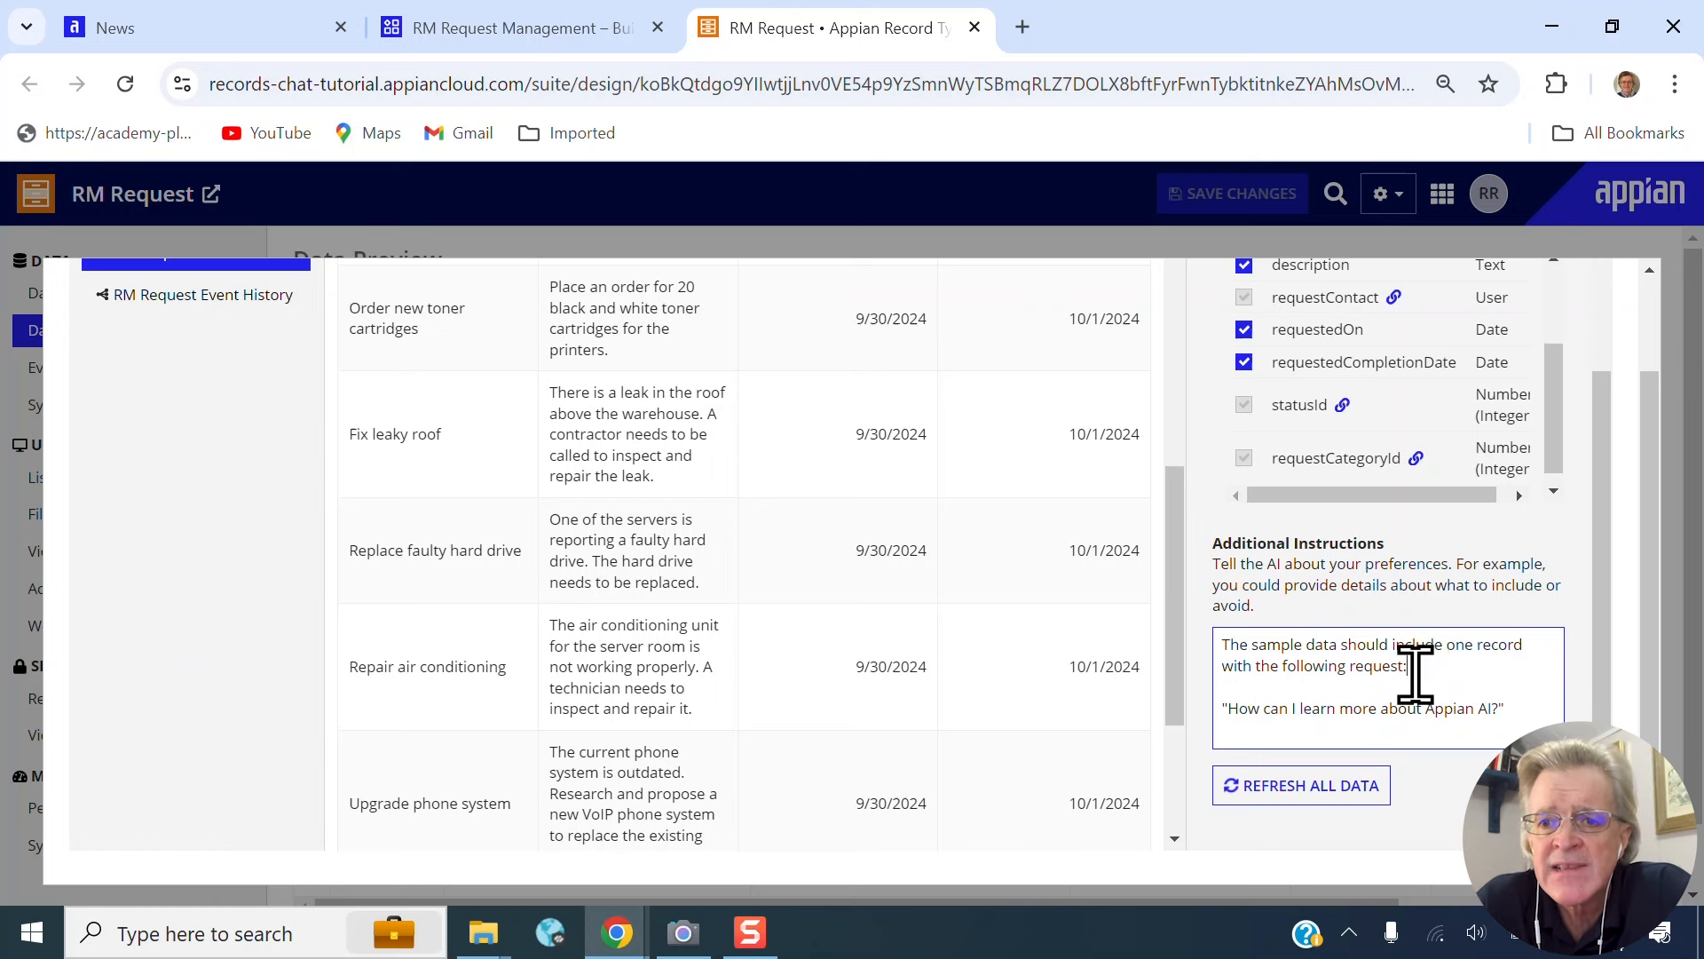
{"action": "left_click_drag", "start_coordinate": [1411, 671], "coordinate": [1192, 648]}
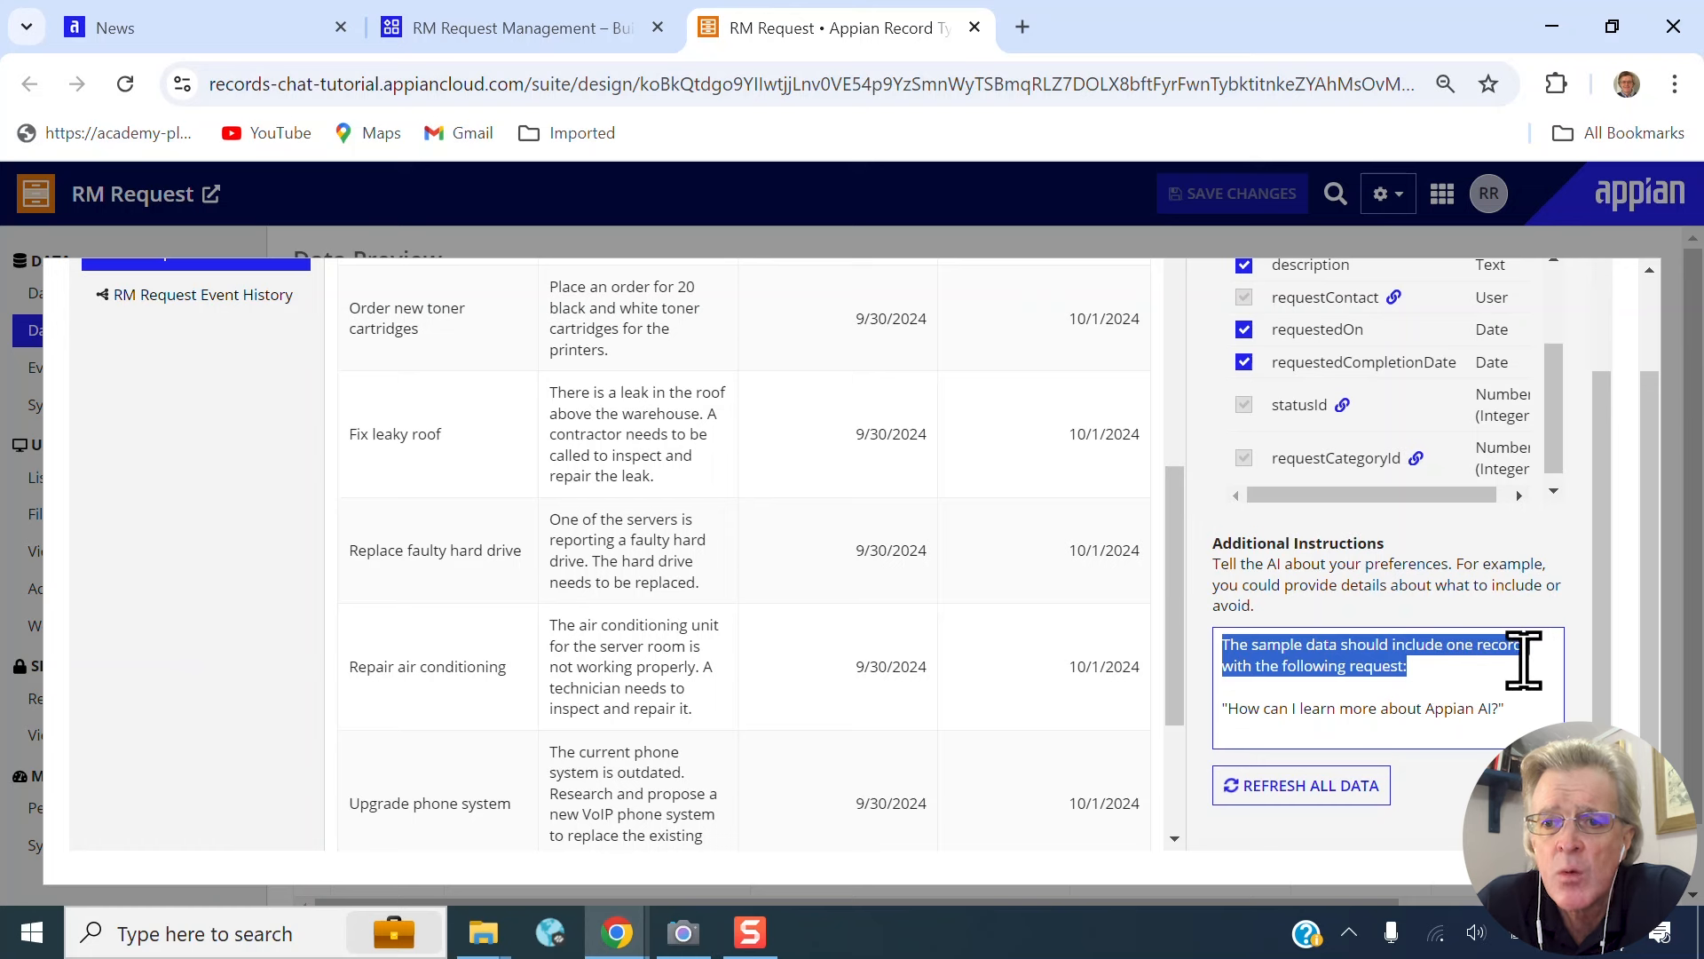
{"action": "left_click_drag", "start_coordinate": [1535, 701], "coordinate": [1225, 735]}
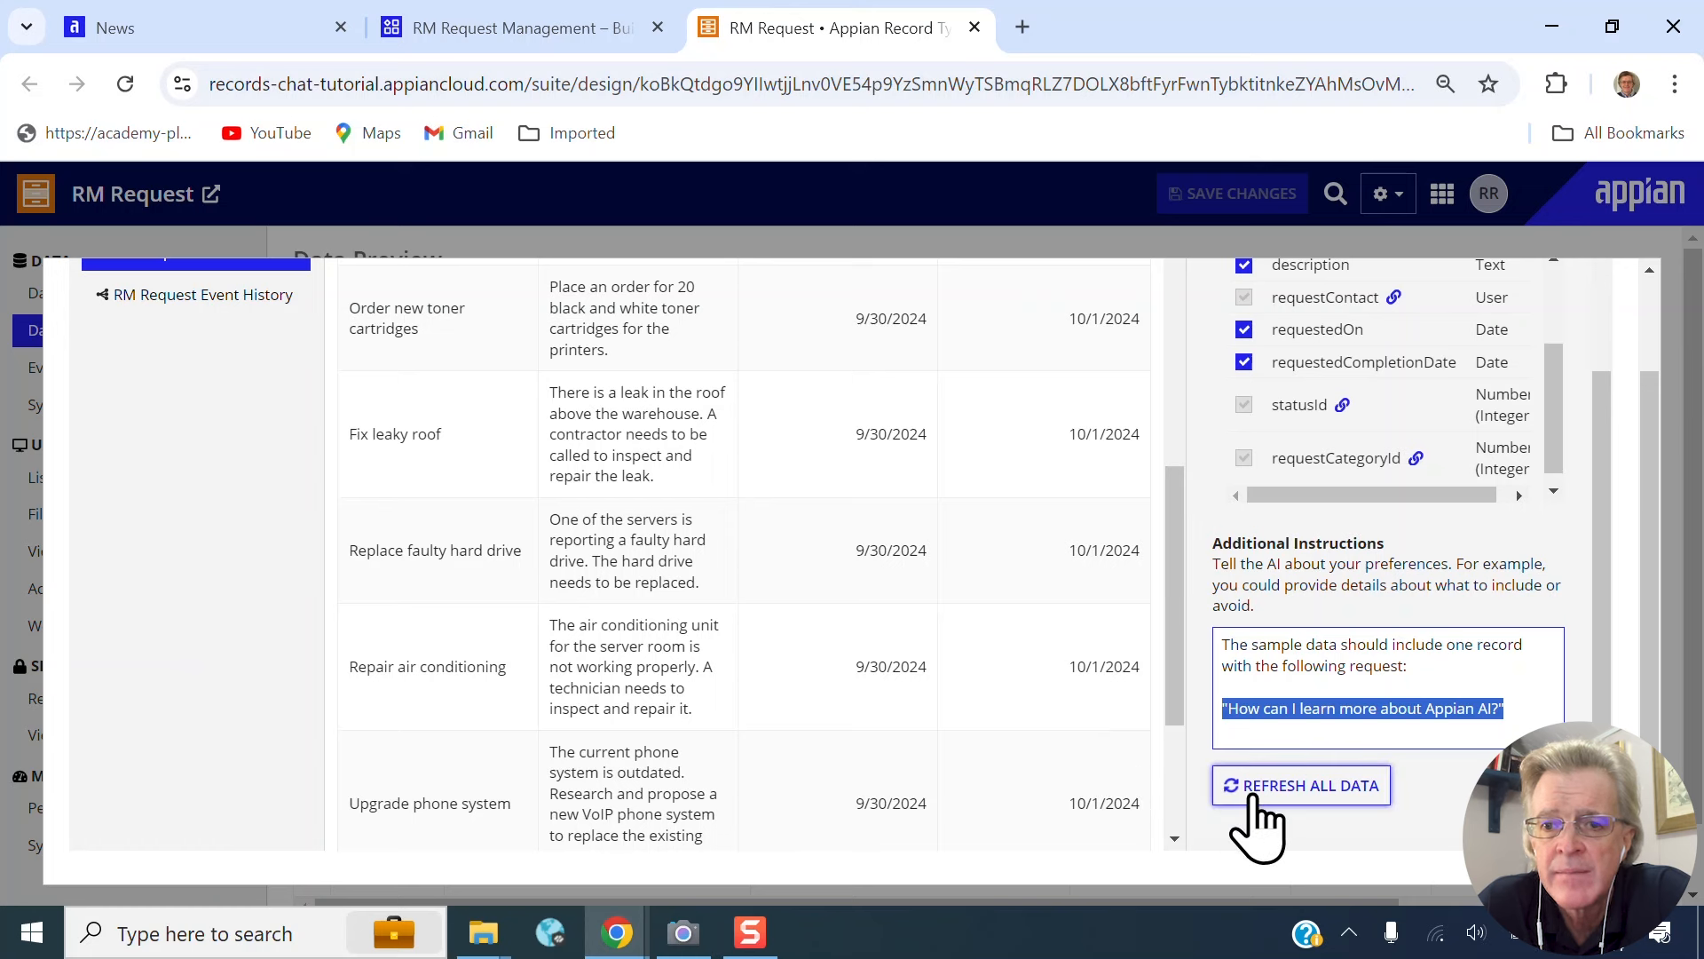
{"action": "left_click", "coordinate": [1256, 799]}
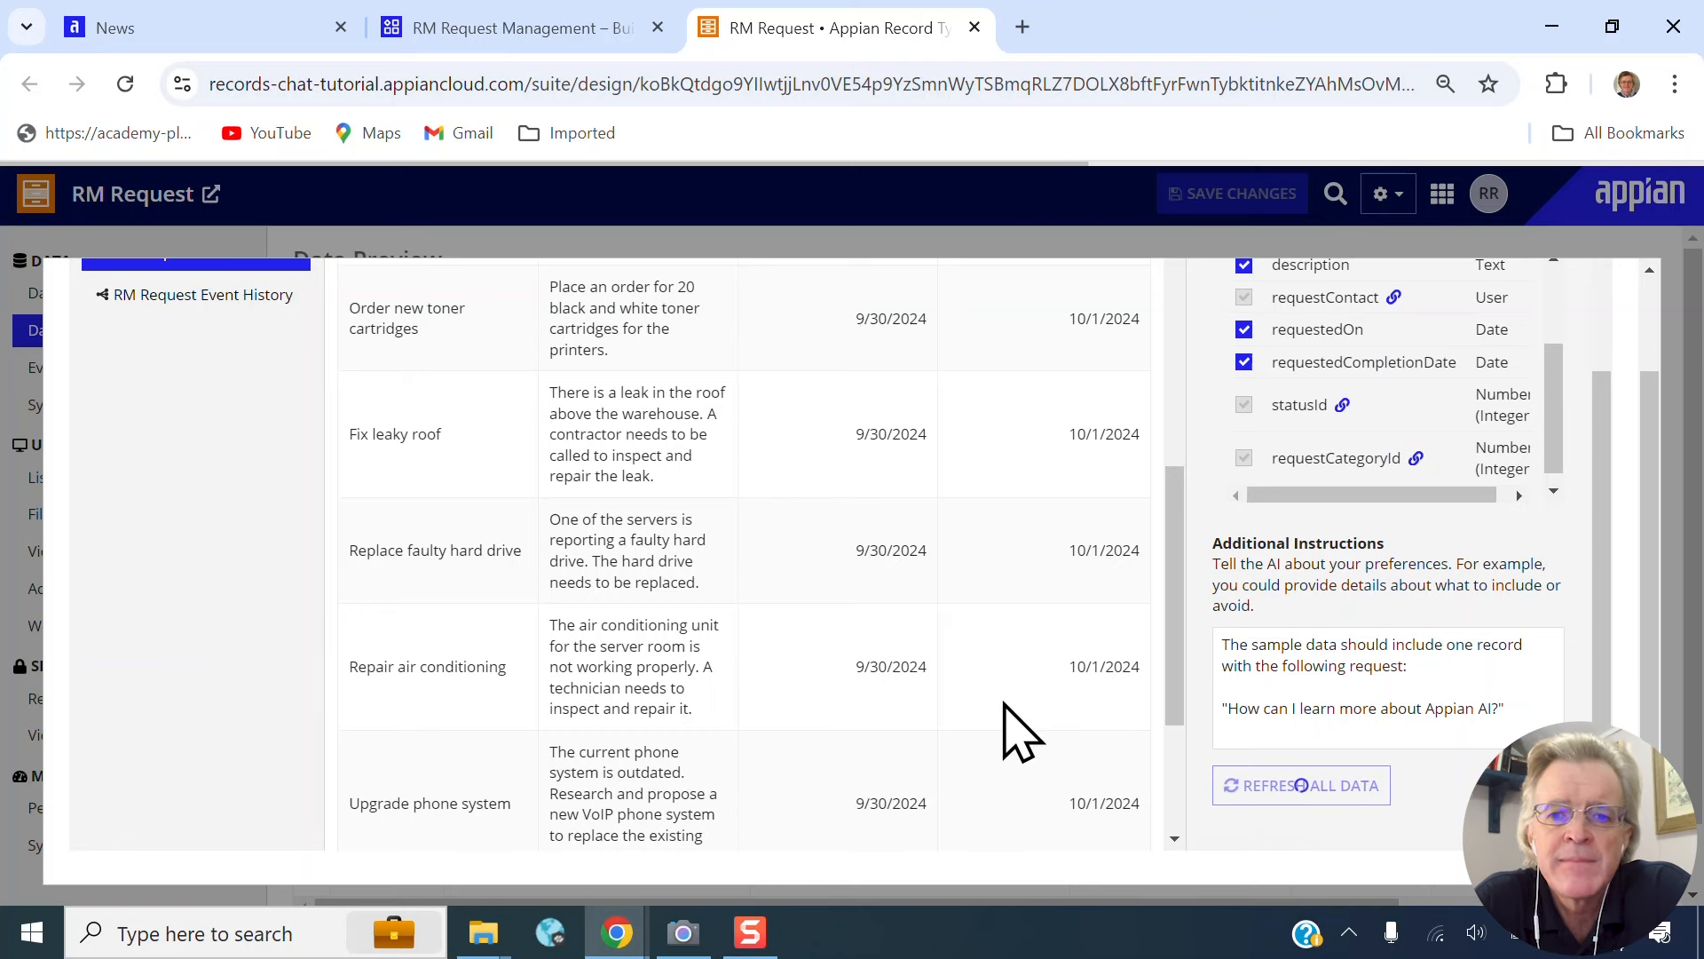
- Review the regenerated RM Request records, checking for the Appian AI request and reading the other issue names, descriptions and dates
{"action": "scroll", "coordinate": [1012, 728], "scroll_direction": "up", "scroll_amount": 4}
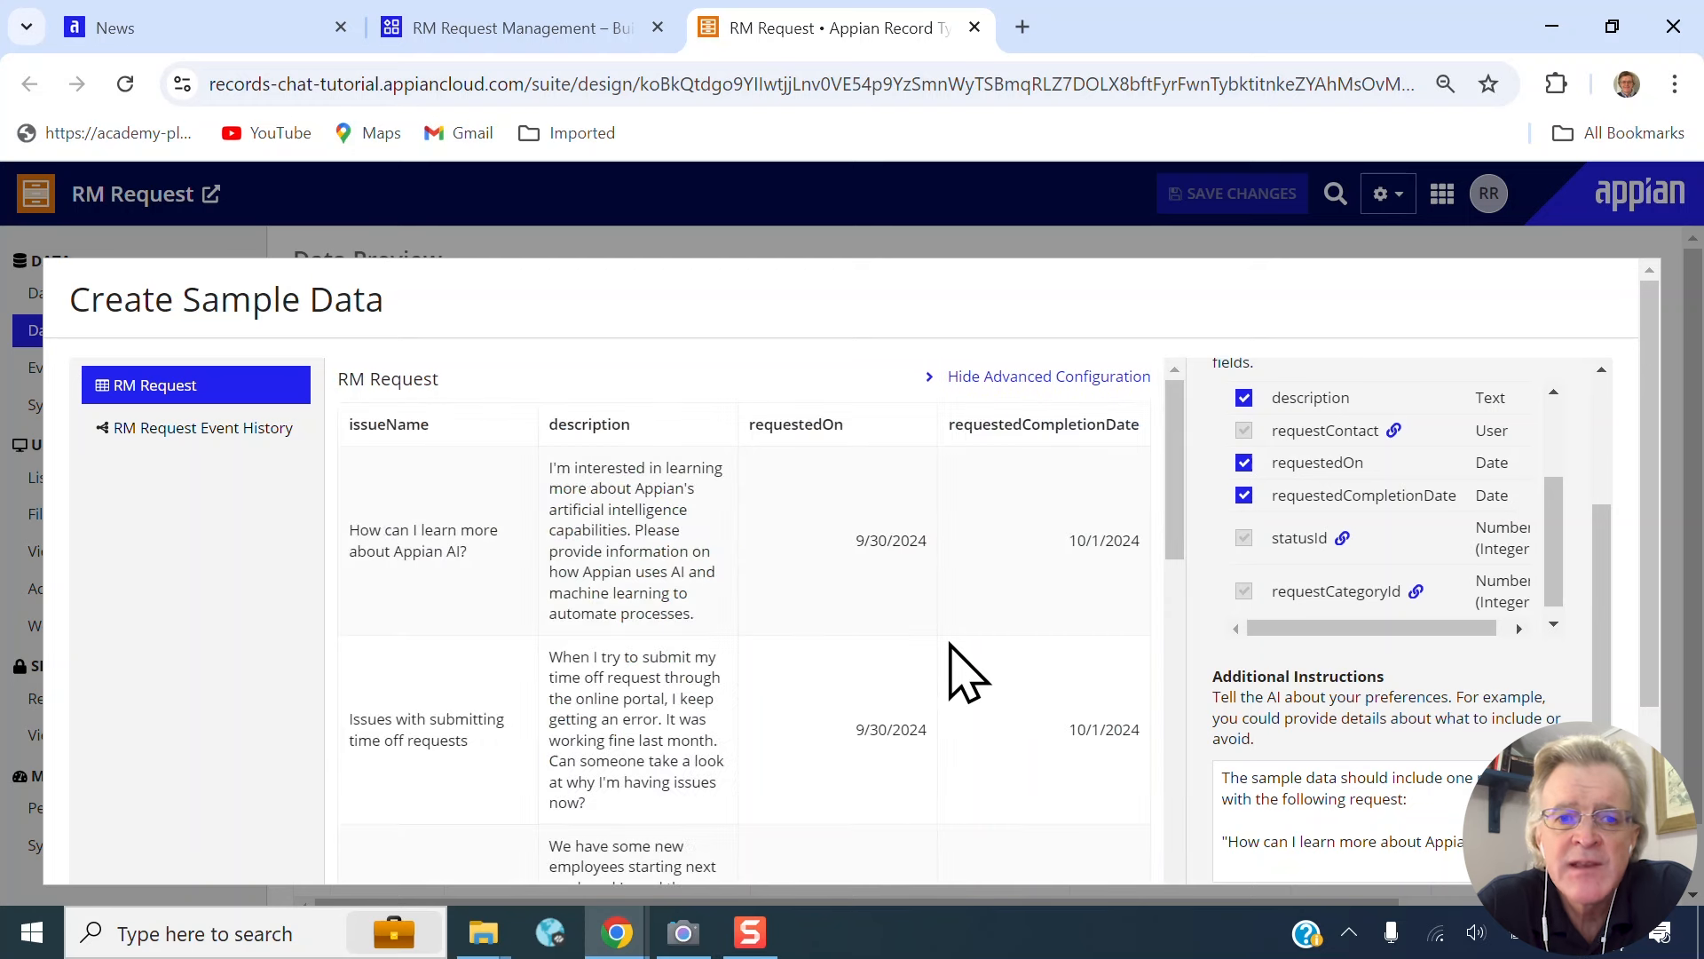
{"action": "left_click_drag", "start_coordinate": [501, 555], "coordinate": [354, 532]}
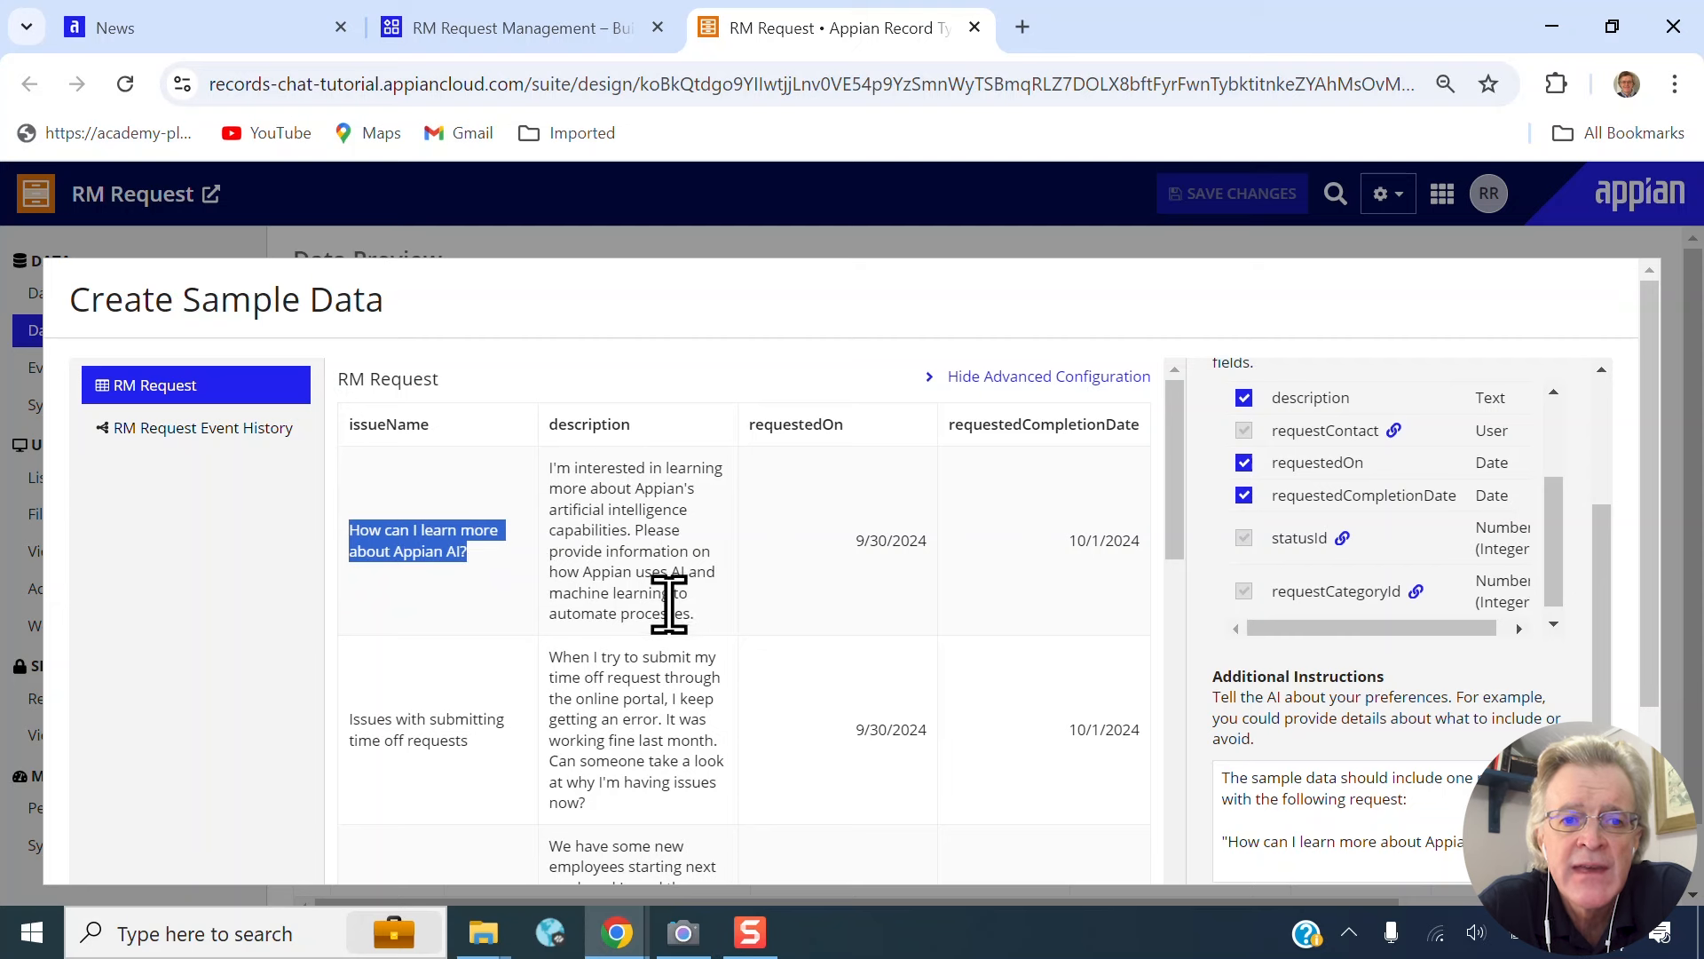
{"action": "scroll", "coordinate": [662, 603], "scroll_direction": "down", "scroll_amount": 3}
{"action": "left_click_drag", "start_coordinate": [470, 609], "coordinate": [354, 609]}
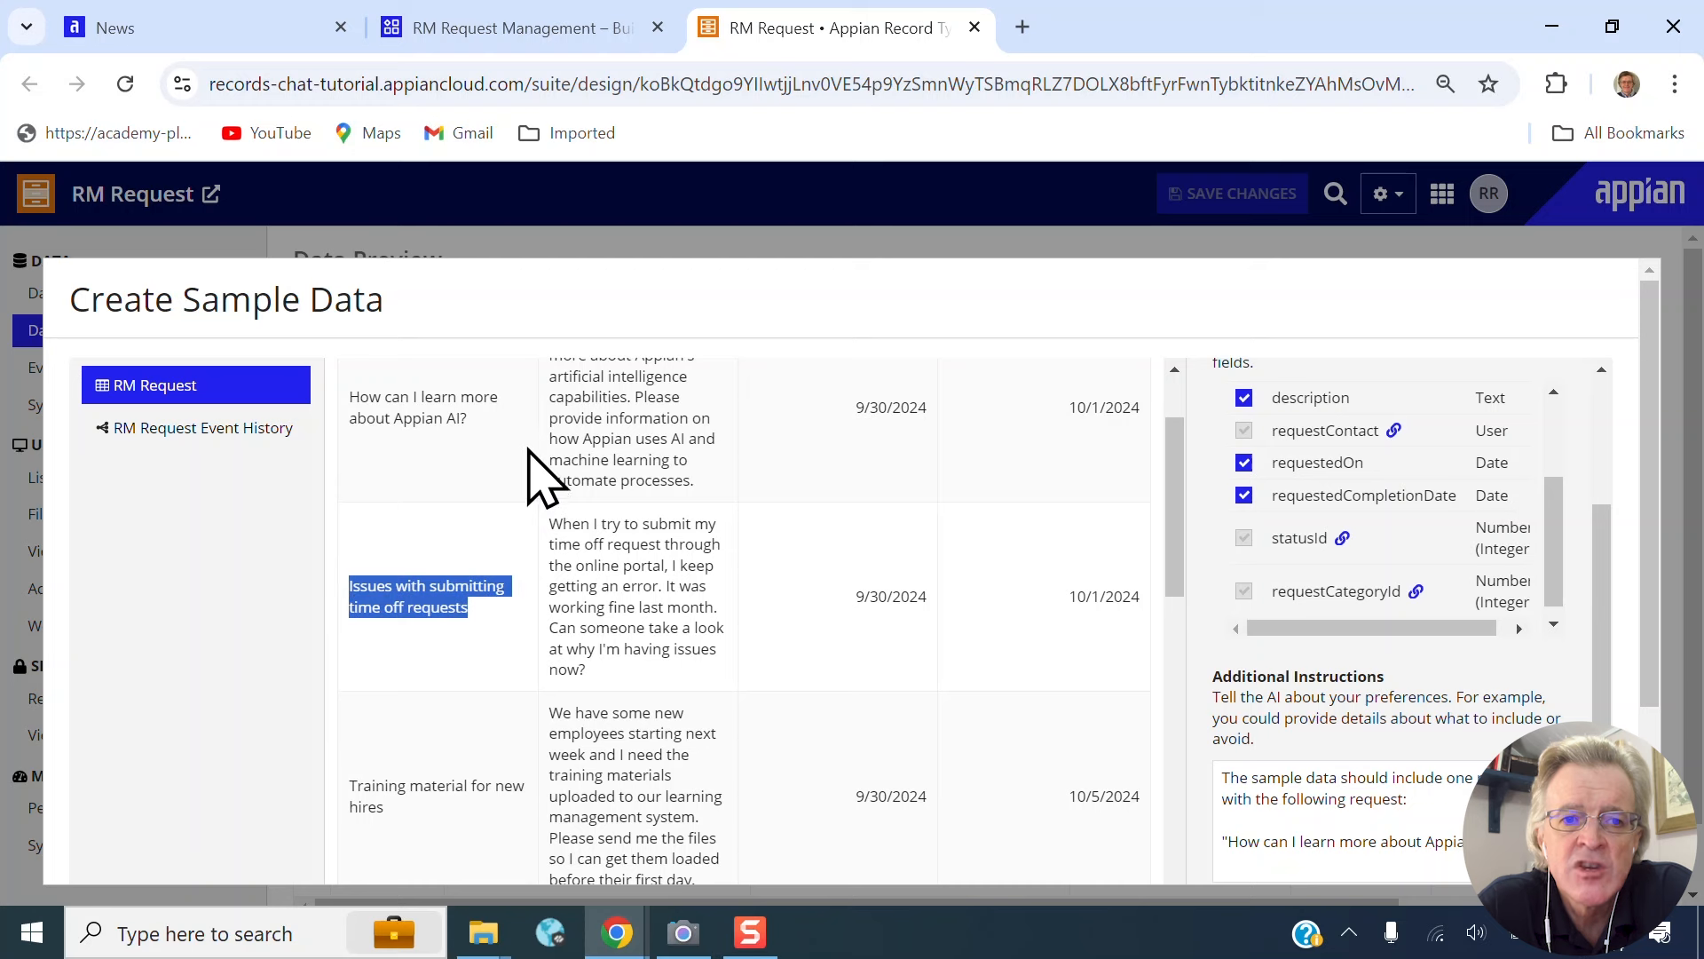
{"action": "scroll", "coordinate": [541, 476], "scroll_direction": "down", "scroll_amount": 3}
{"action": "left_click_drag", "start_coordinate": [418, 715], "coordinate": [358, 657]}
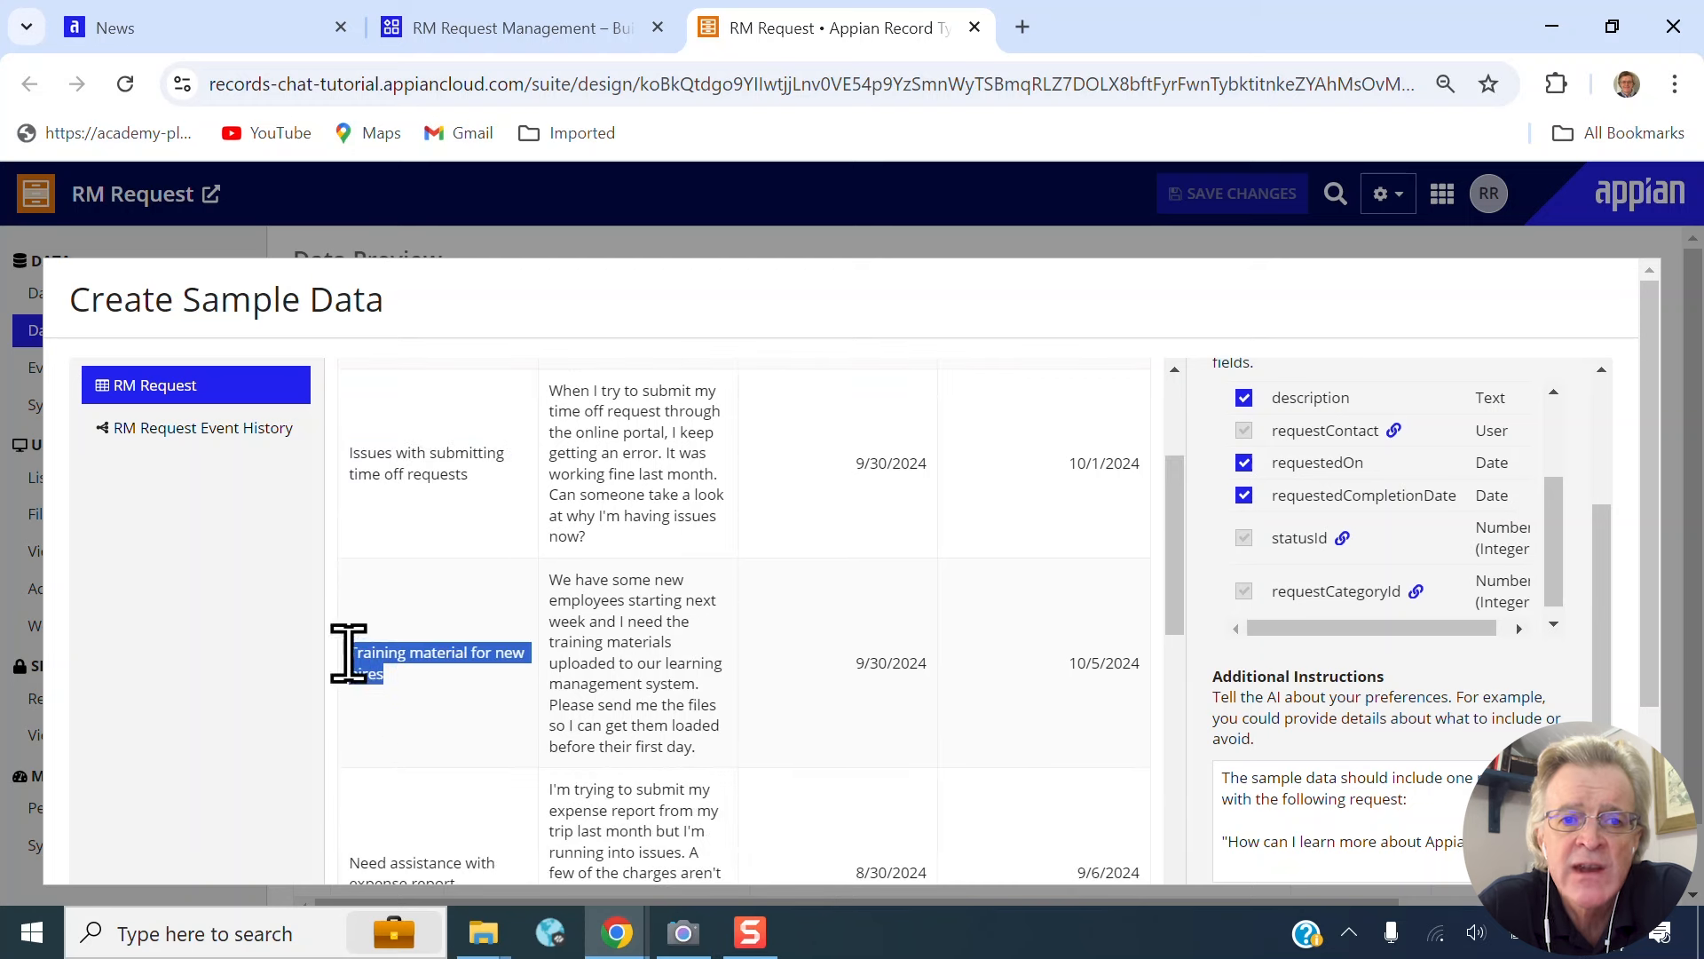
{"action": "scroll", "coordinate": [468, 456], "scroll_direction": "down", "scroll_amount": 3}
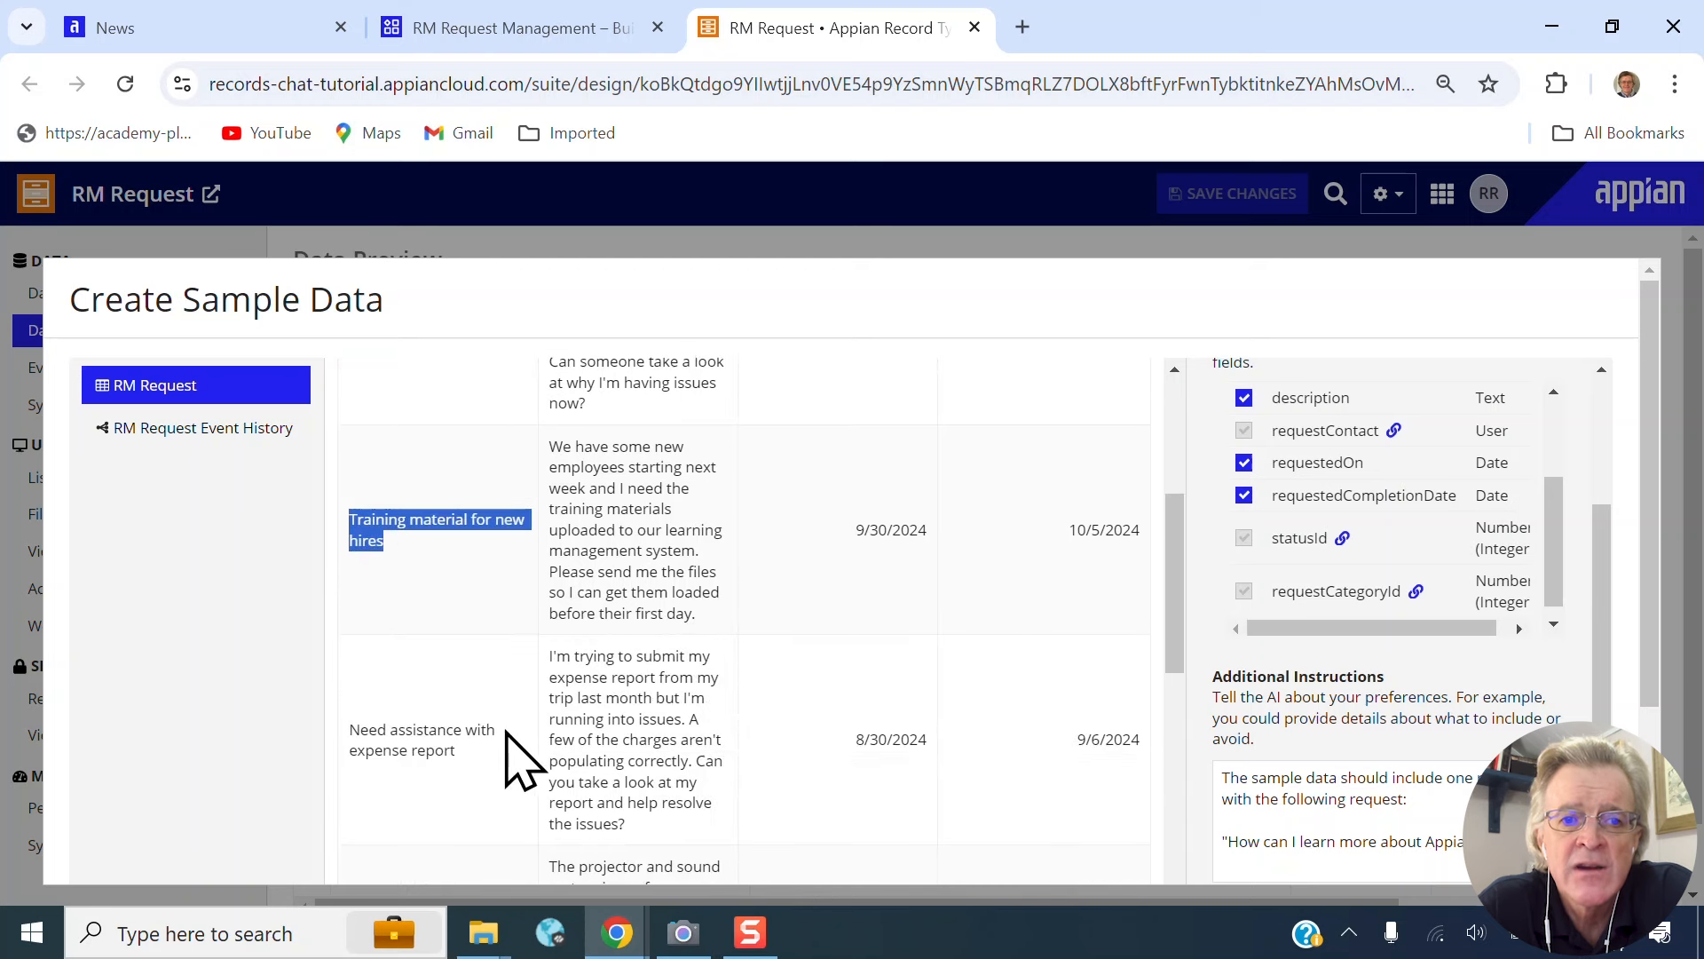
{"action": "scroll", "coordinate": [569, 684], "scroll_direction": "down", "scroll_amount": 15}
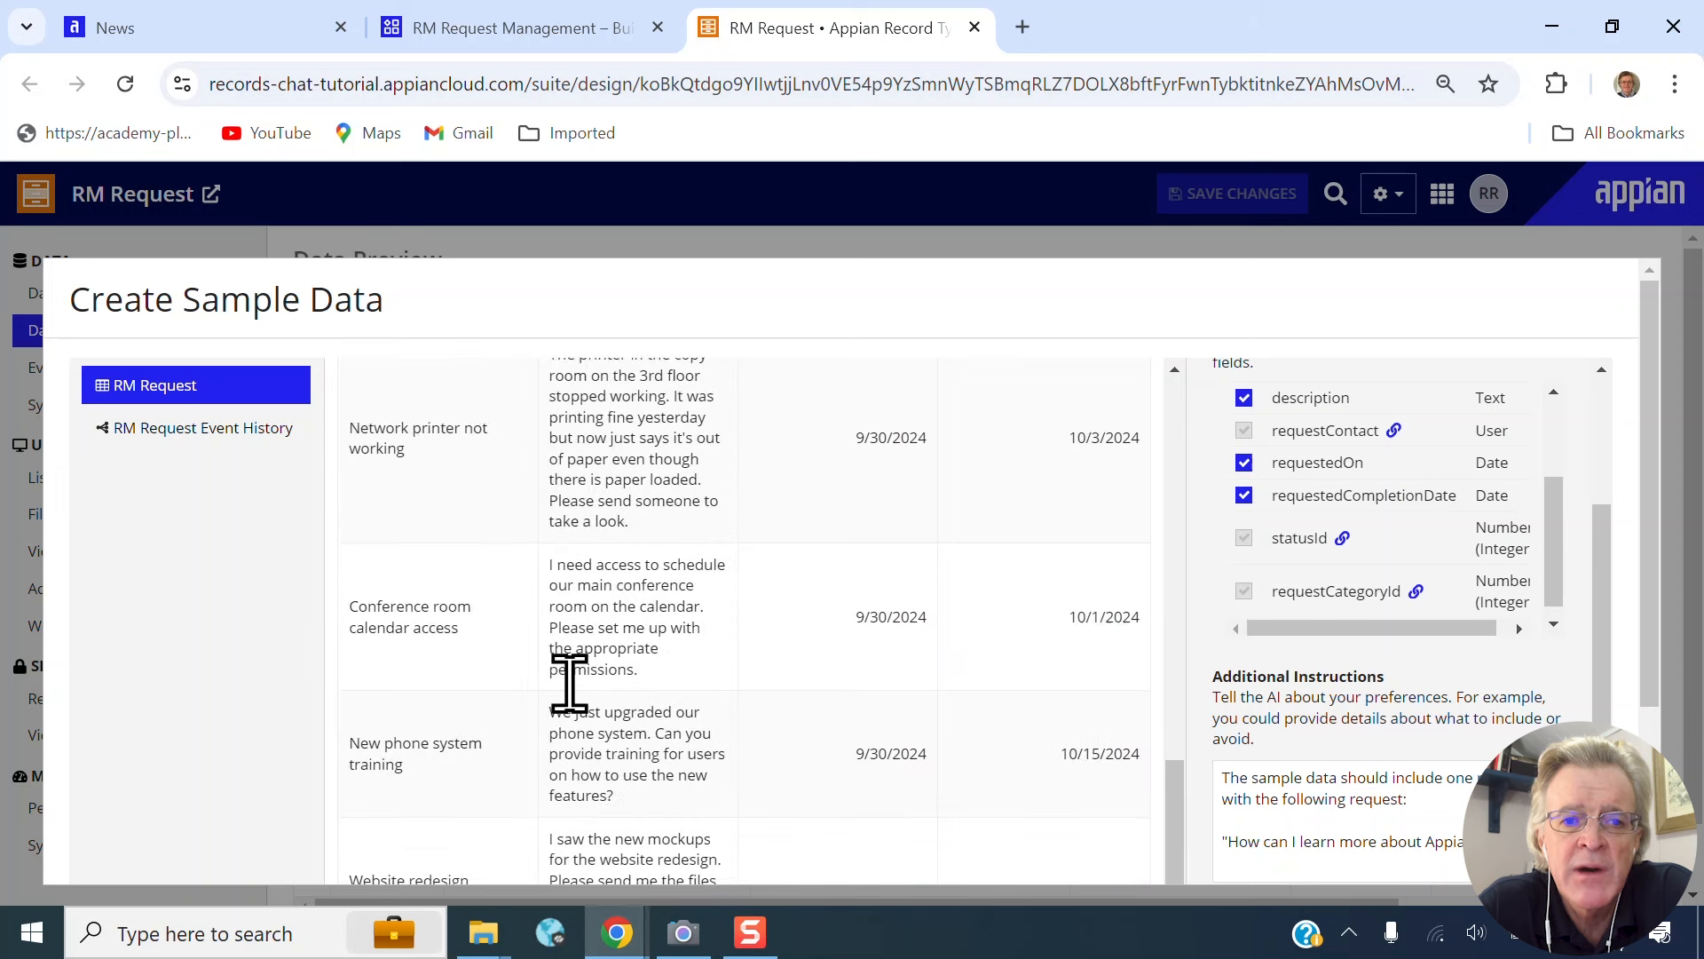
{"action": "scroll", "coordinate": [569, 684], "scroll_direction": "down", "scroll_amount": 1}
{"action": "left_click_drag", "start_coordinate": [438, 811], "coordinate": [379, 785]}
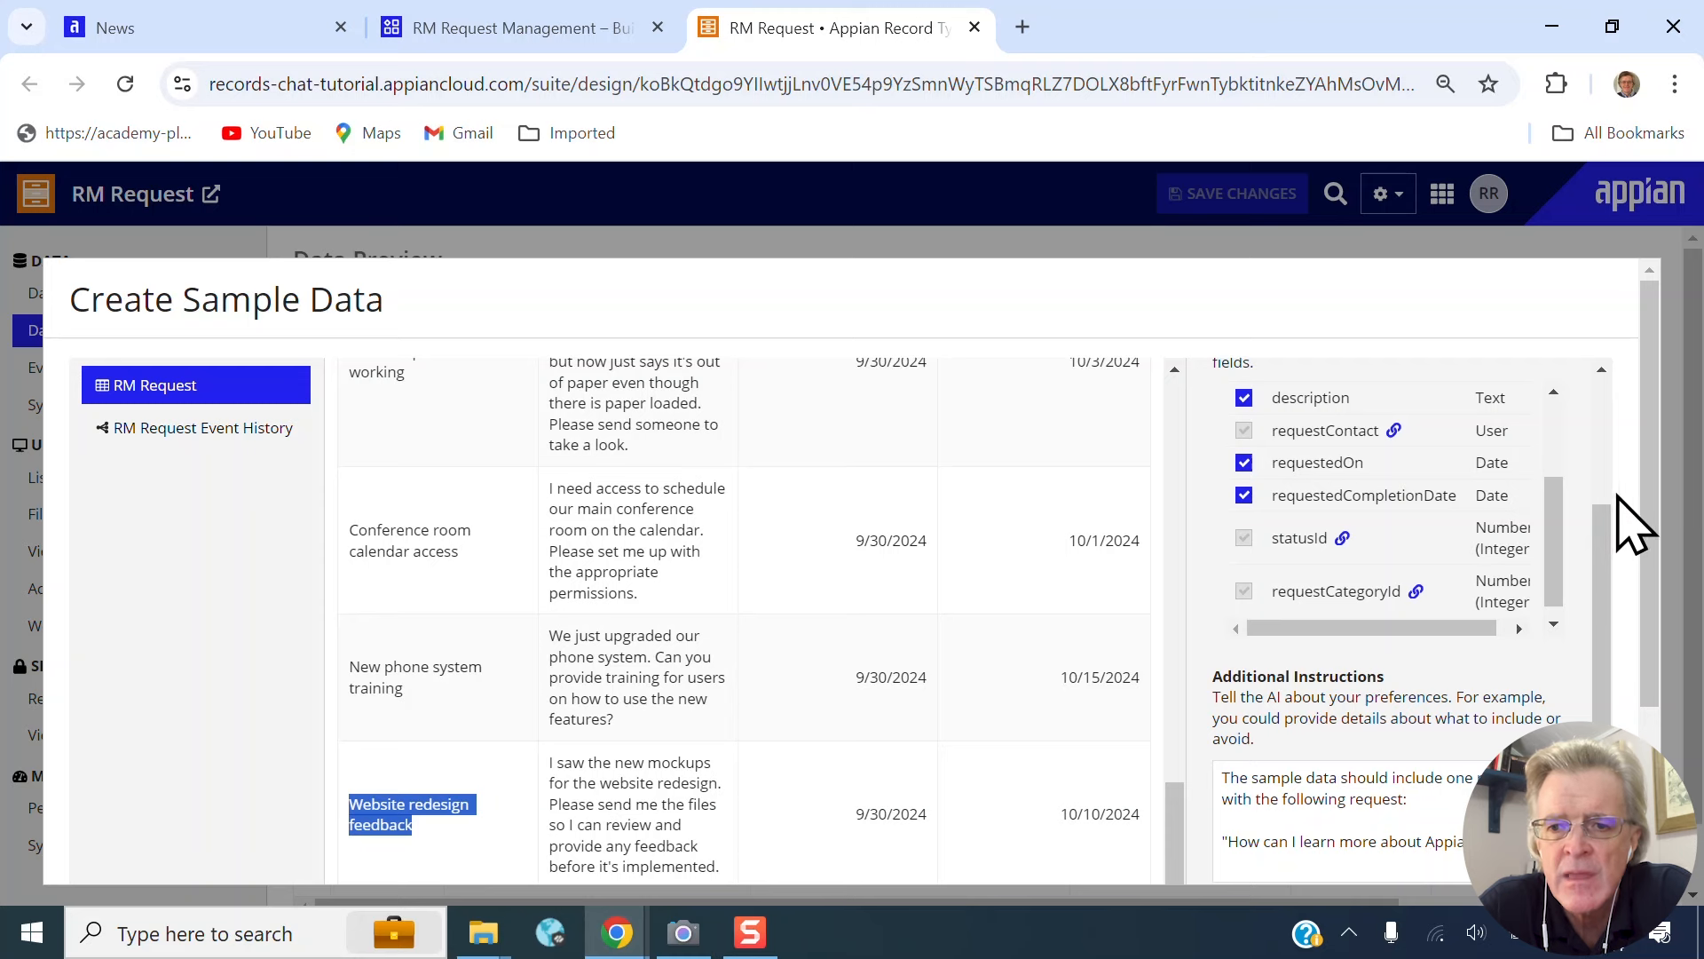
- Create the generated sample records and check the added rows in the data preview, including "How can I learn more about Appian AI?"
{"action": "scroll", "coordinate": [1642, 545], "scroll_direction": "down", "scroll_amount": 3}
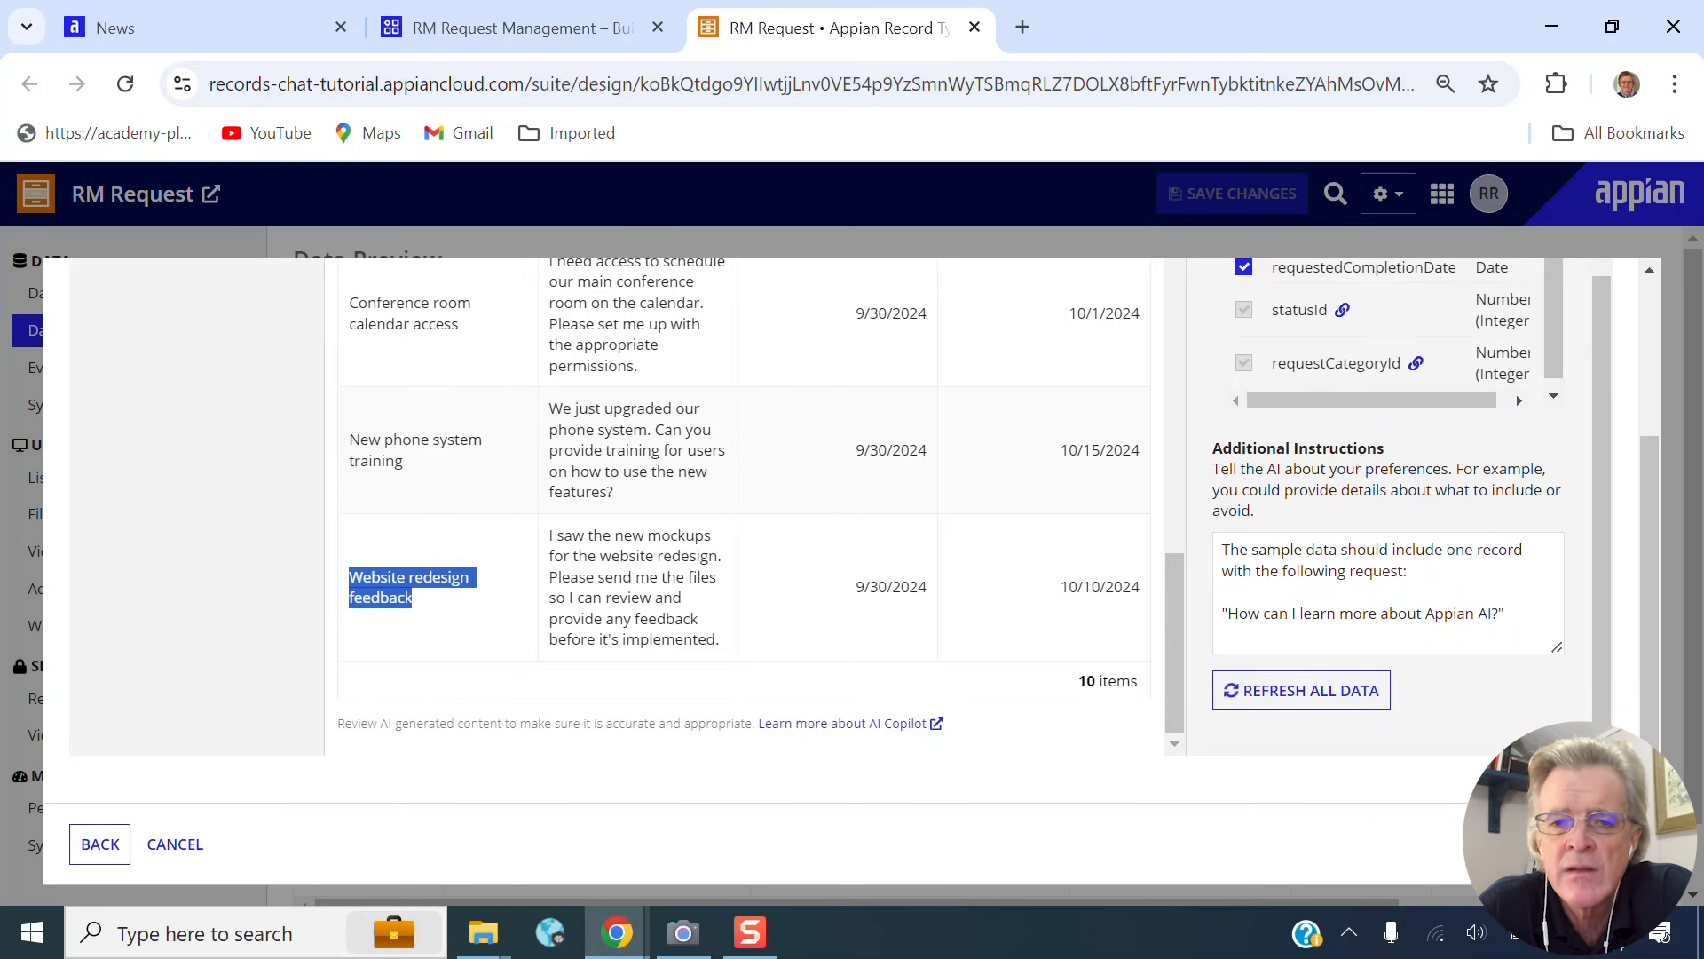
{"action": "left_click", "coordinate": [1582, 844]}
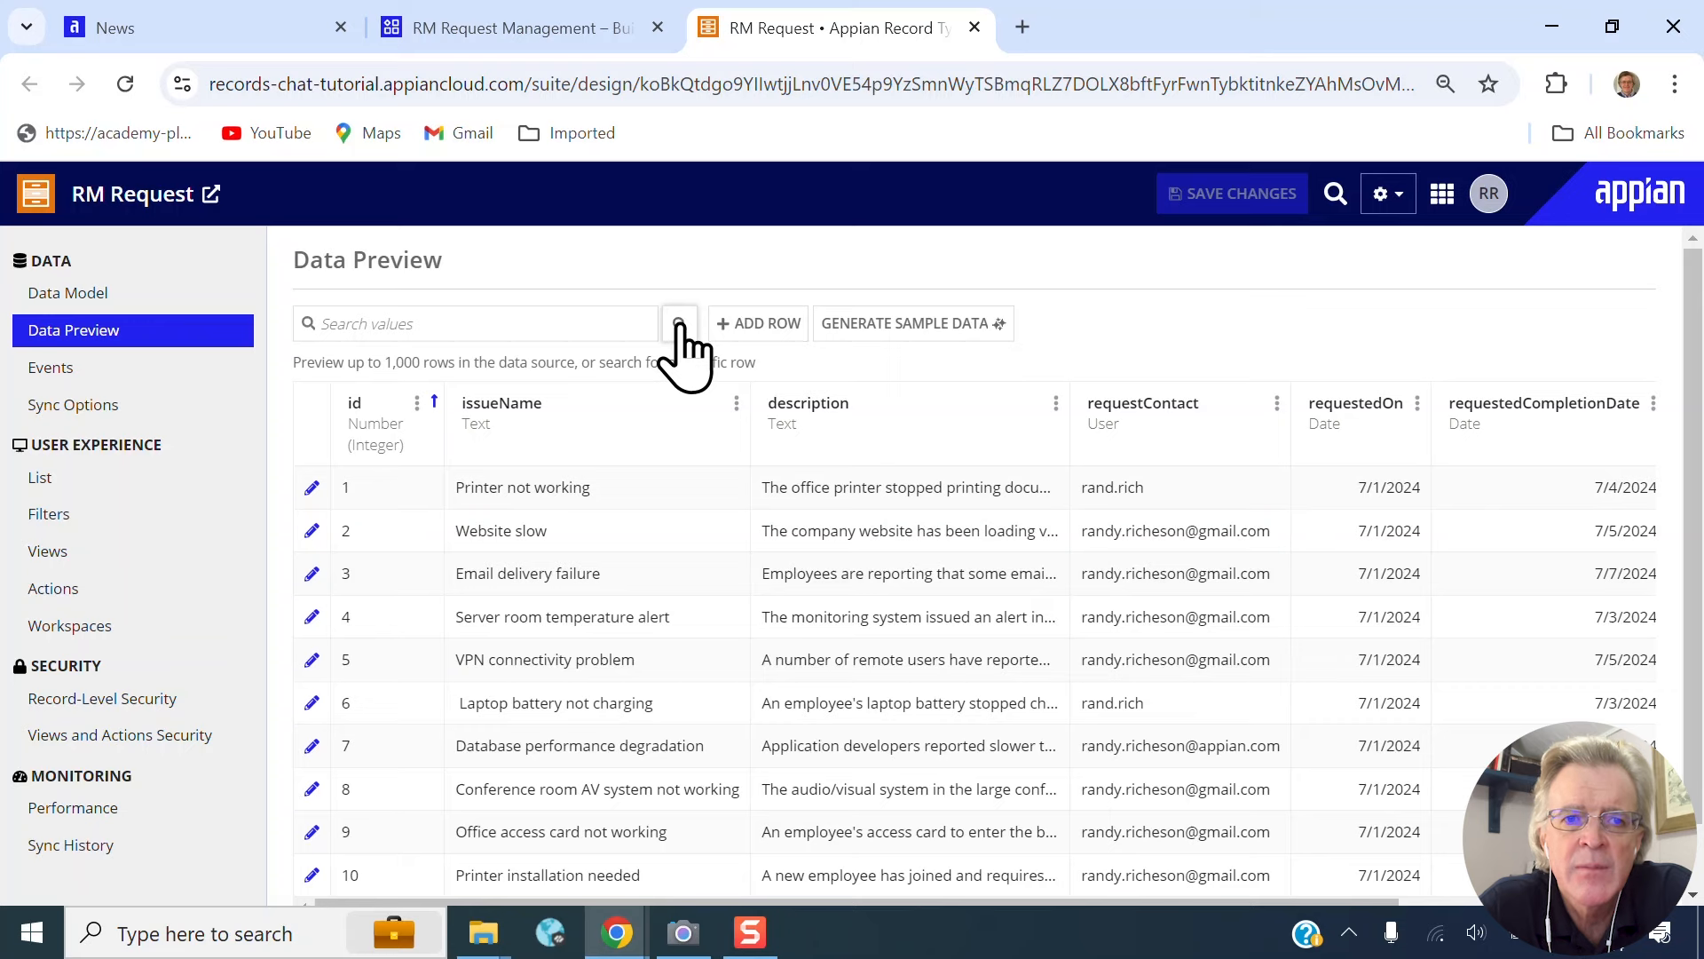
{"action": "scroll", "coordinate": [775, 564], "scroll_direction": "down", "scroll_amount": 3}
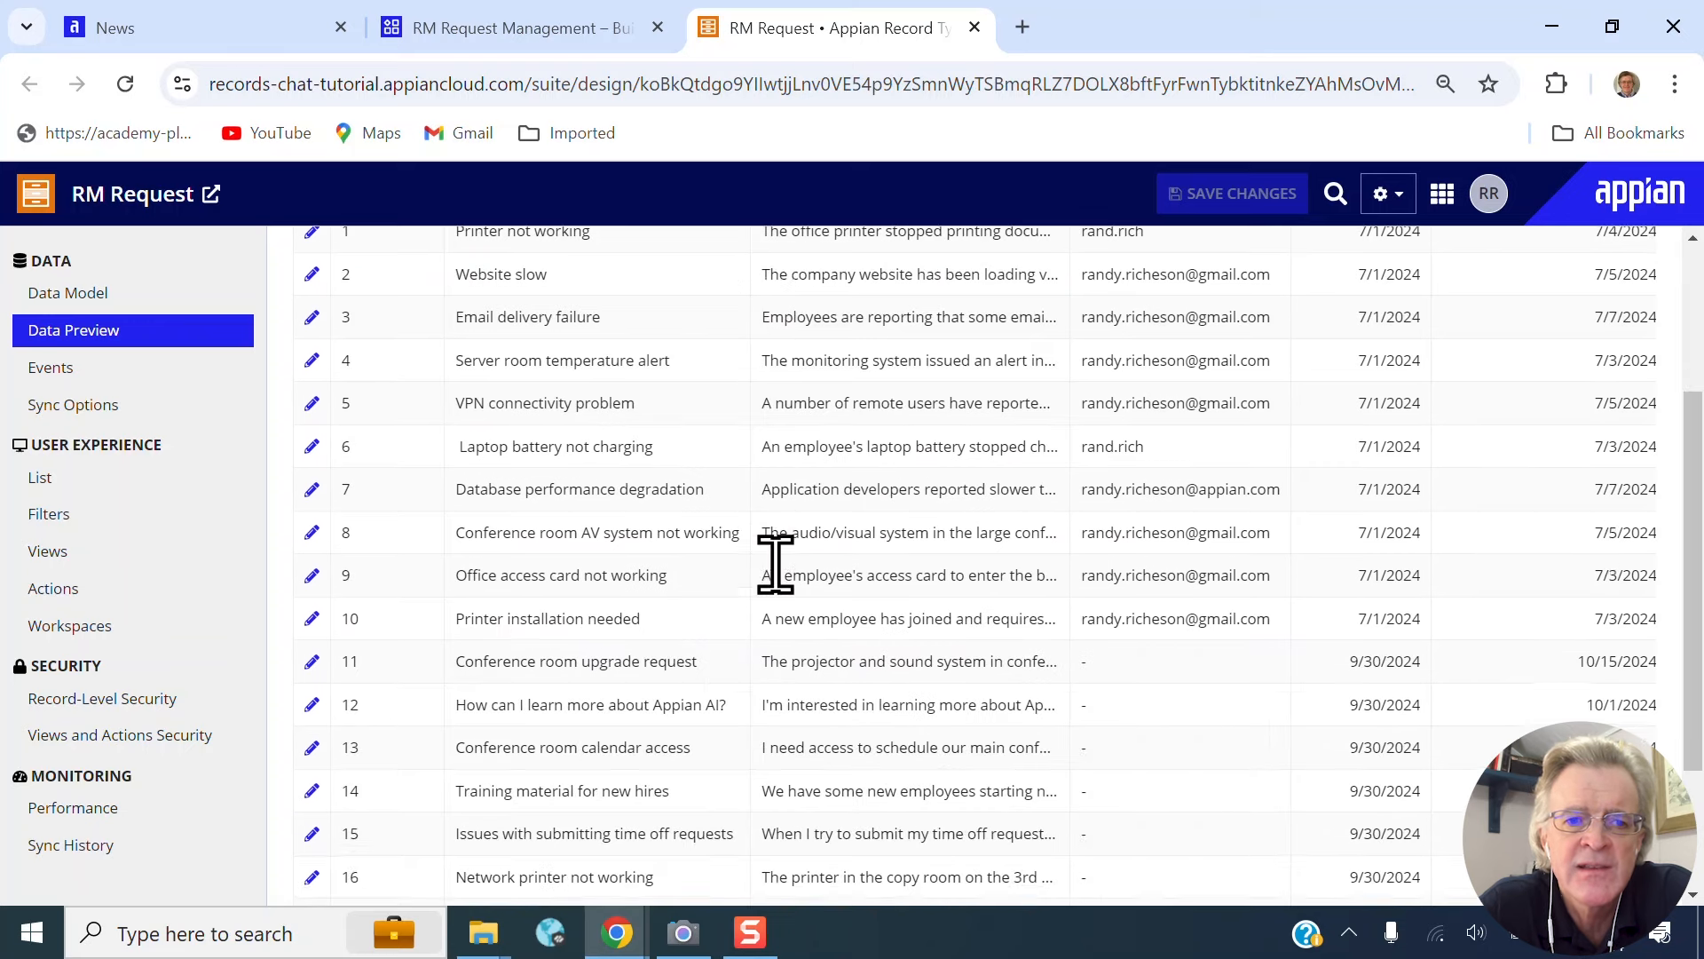
{"action": "scroll", "coordinate": [775, 564], "scroll_direction": "down", "scroll_amount": 5}
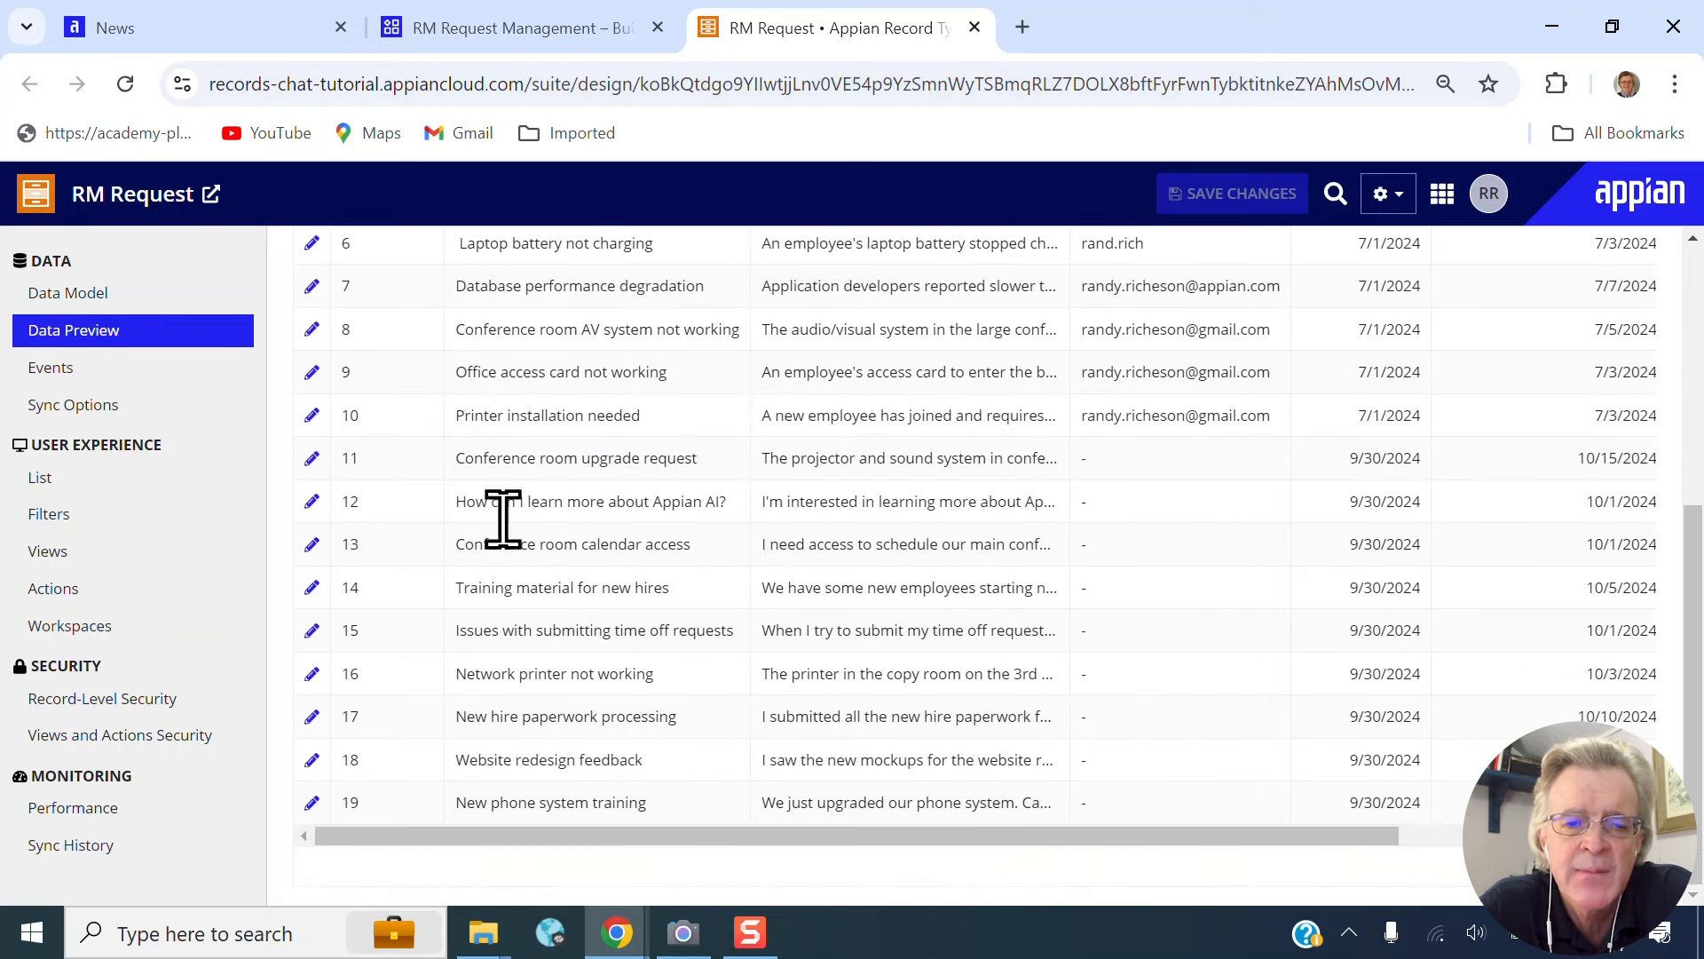
{"action": "double_click", "coordinate": [349, 458]}
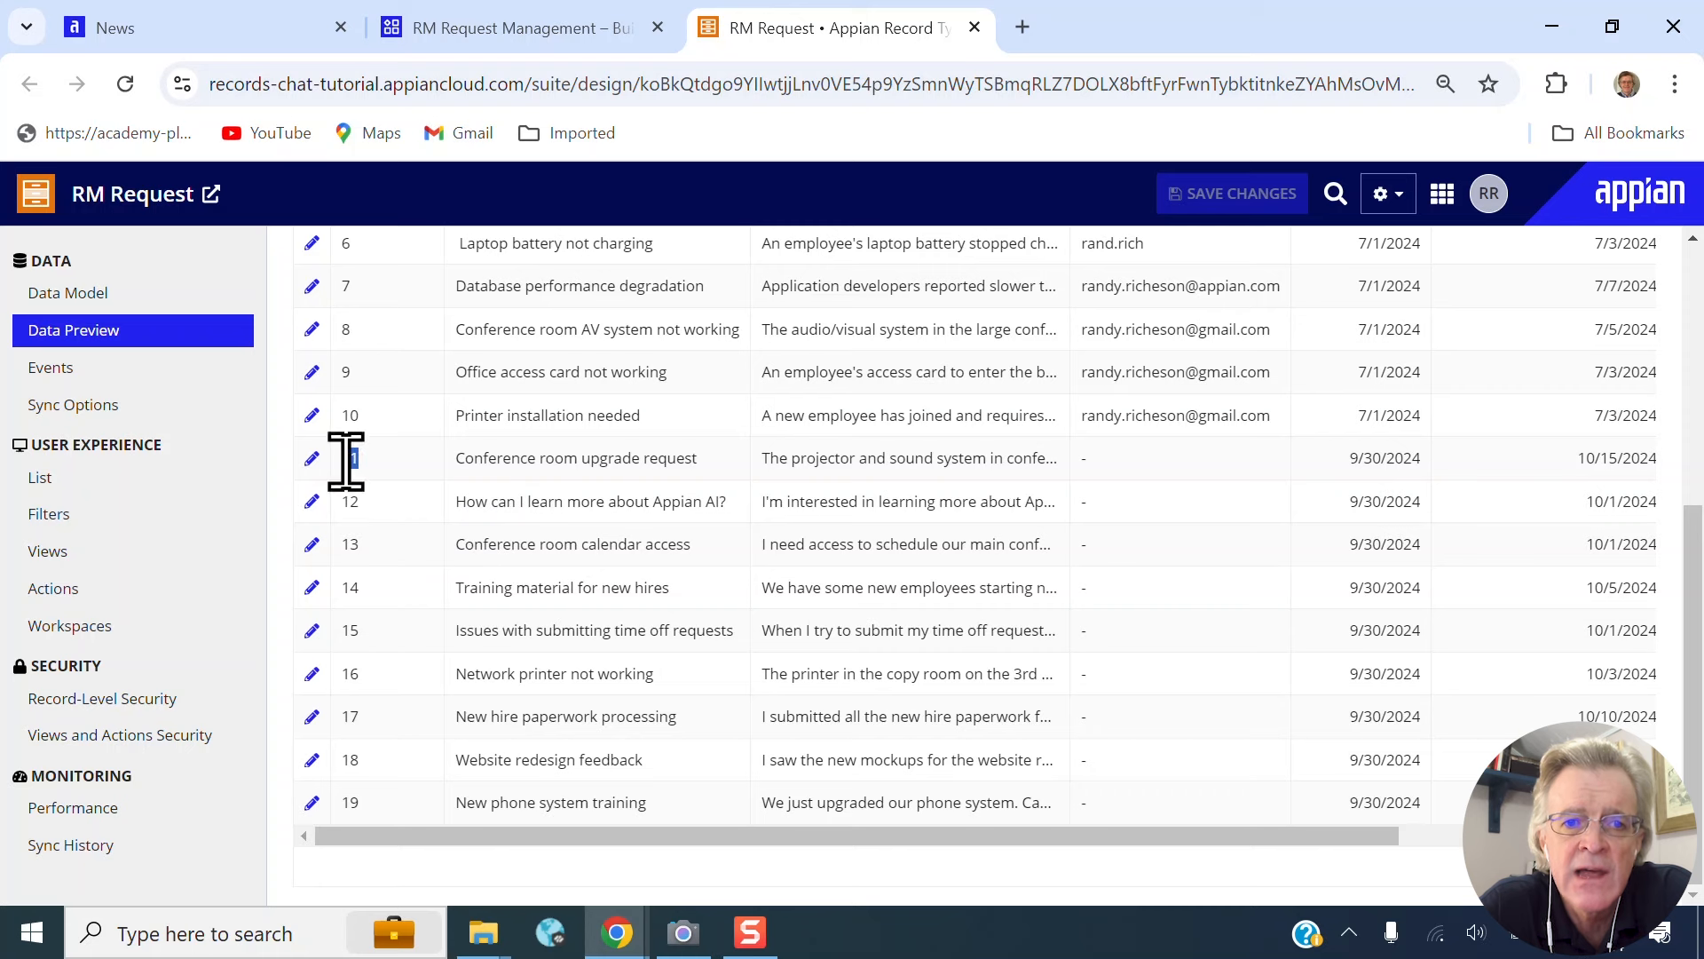
{"action": "left_click", "coordinate": [461, 495]}
{"action": "left_click_drag", "start_coordinate": [462, 497], "coordinate": [723, 510]}
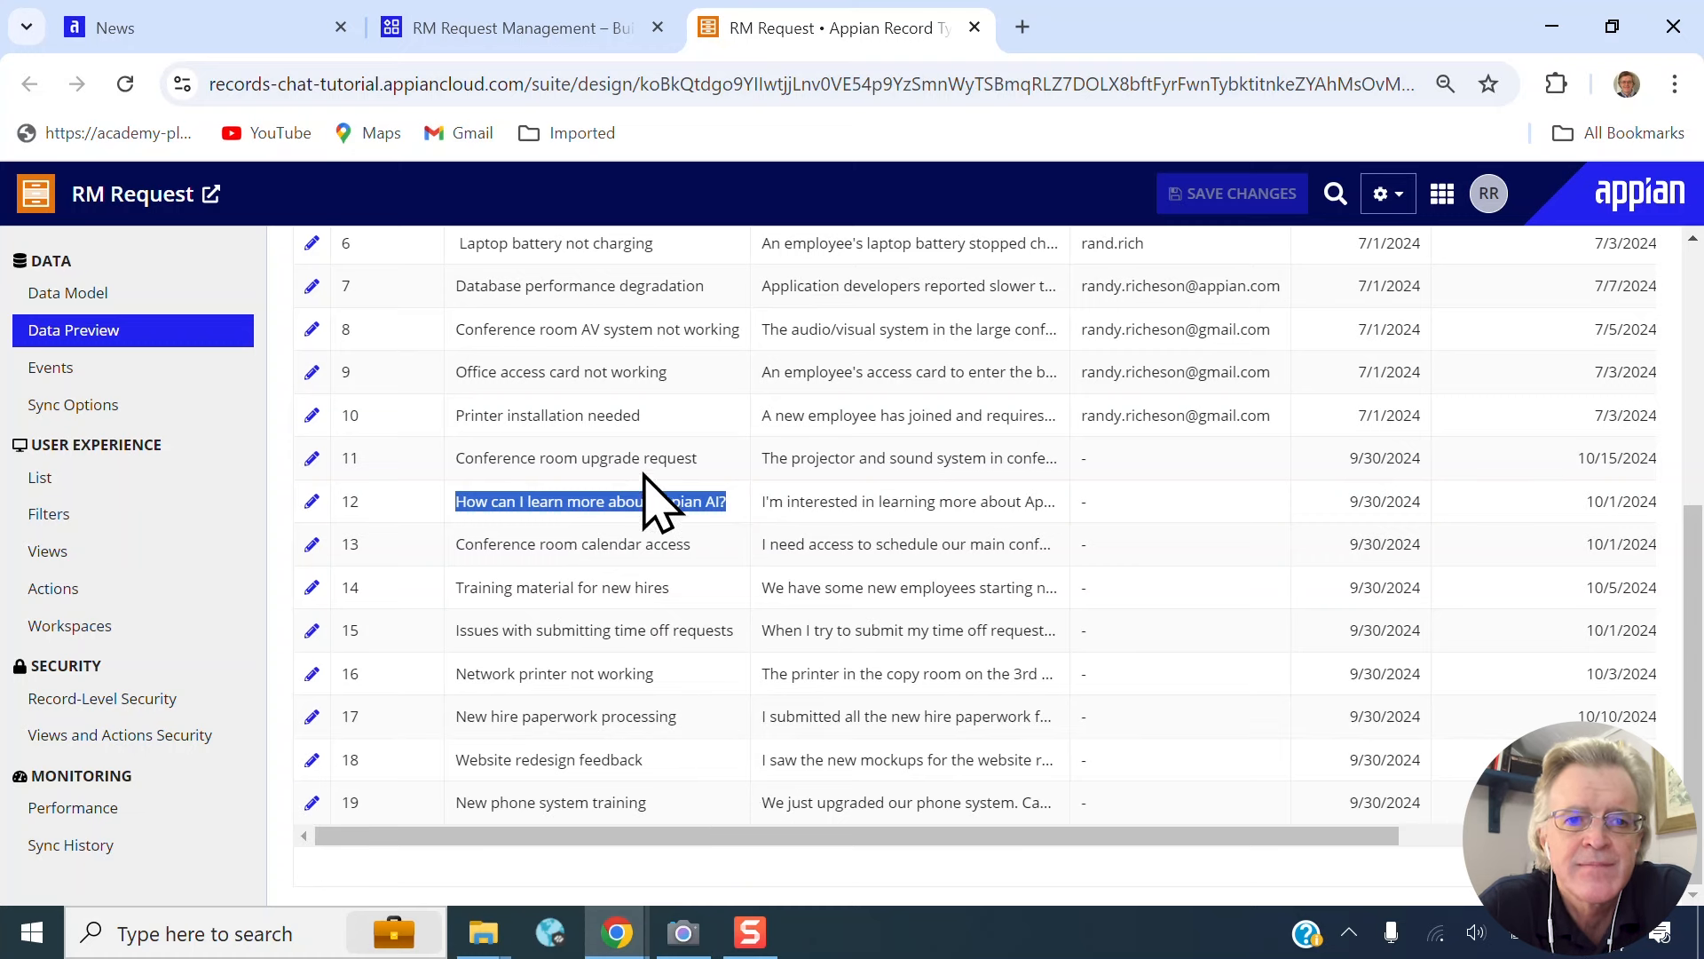
- Open the RM_RequestSummary interface used by the Summary view of RM Request, and fit more of it on screen
{"action": "left_click", "coordinate": [45, 555]}
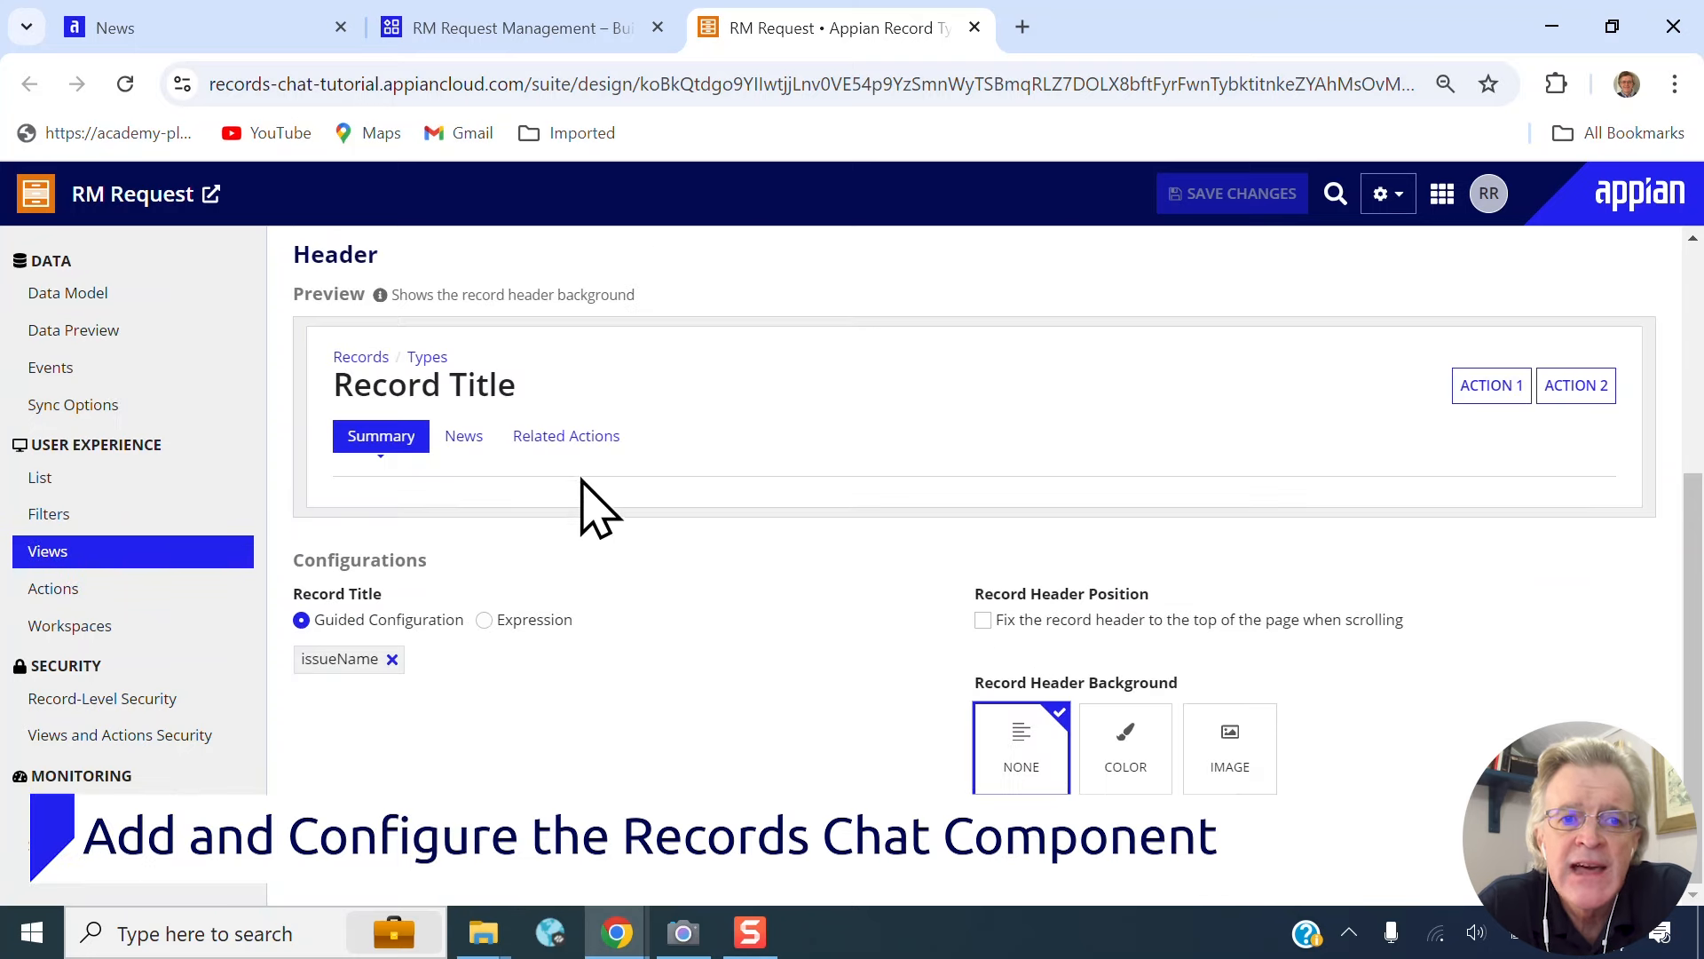
{"action": "scroll", "coordinate": [593, 510], "scroll_direction": "up", "scroll_amount": 4}
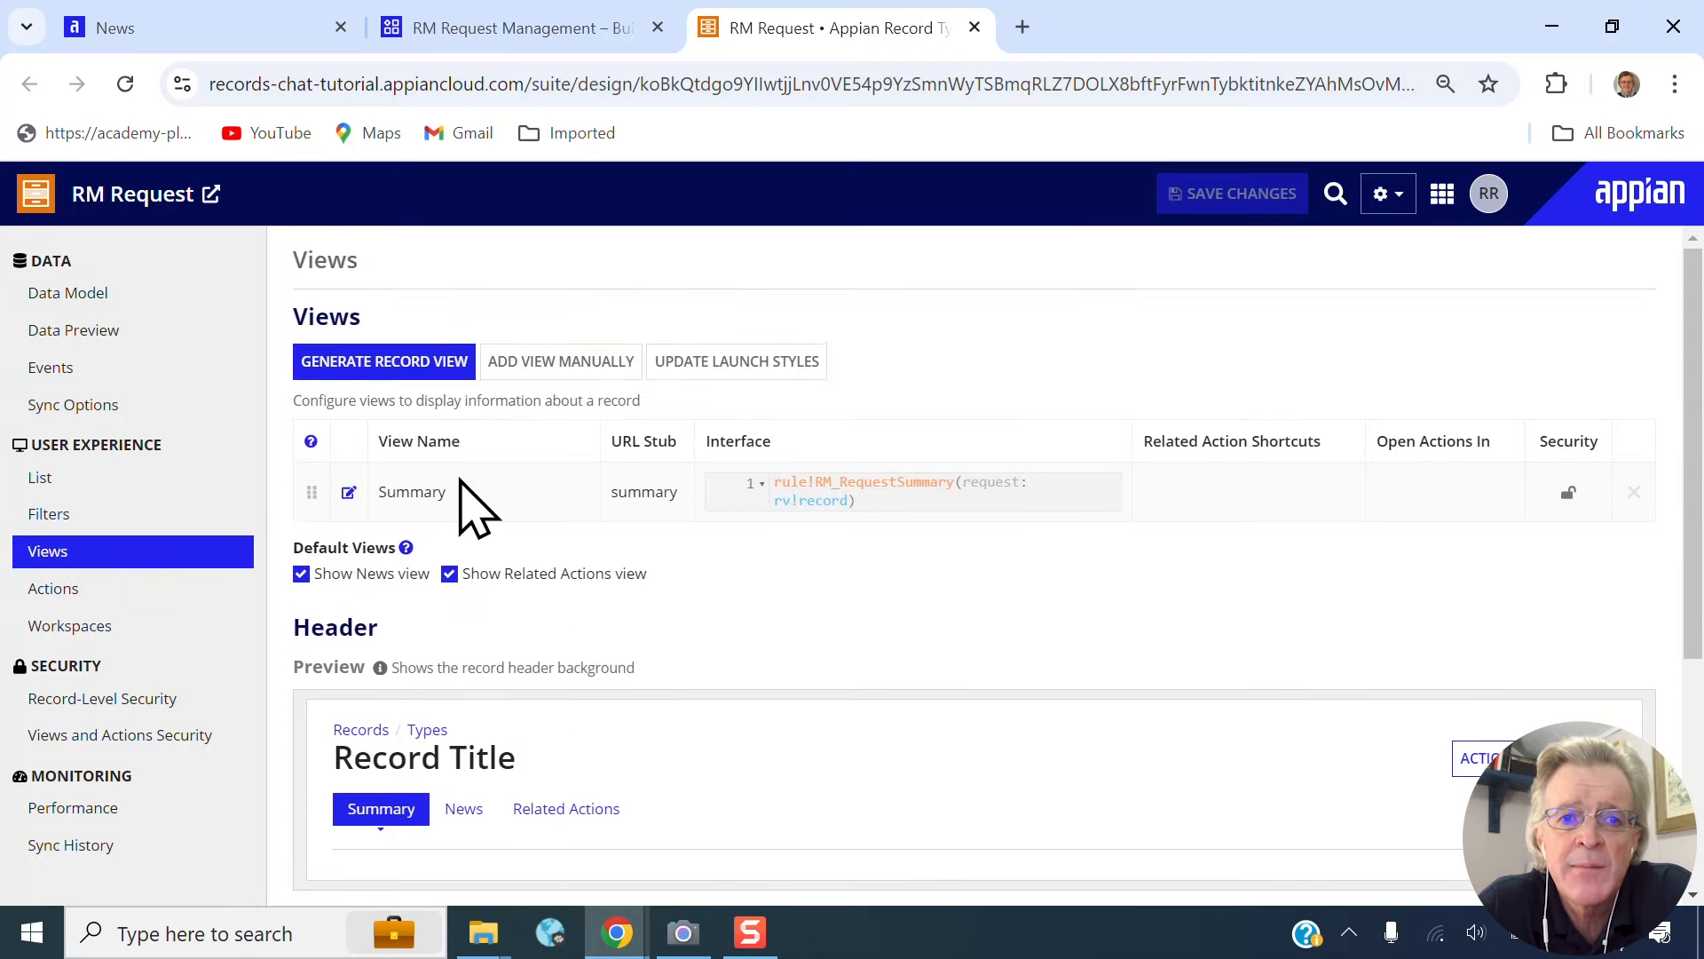
{"action": "left_click_drag", "start_coordinate": [380, 488], "coordinate": [441, 488]}
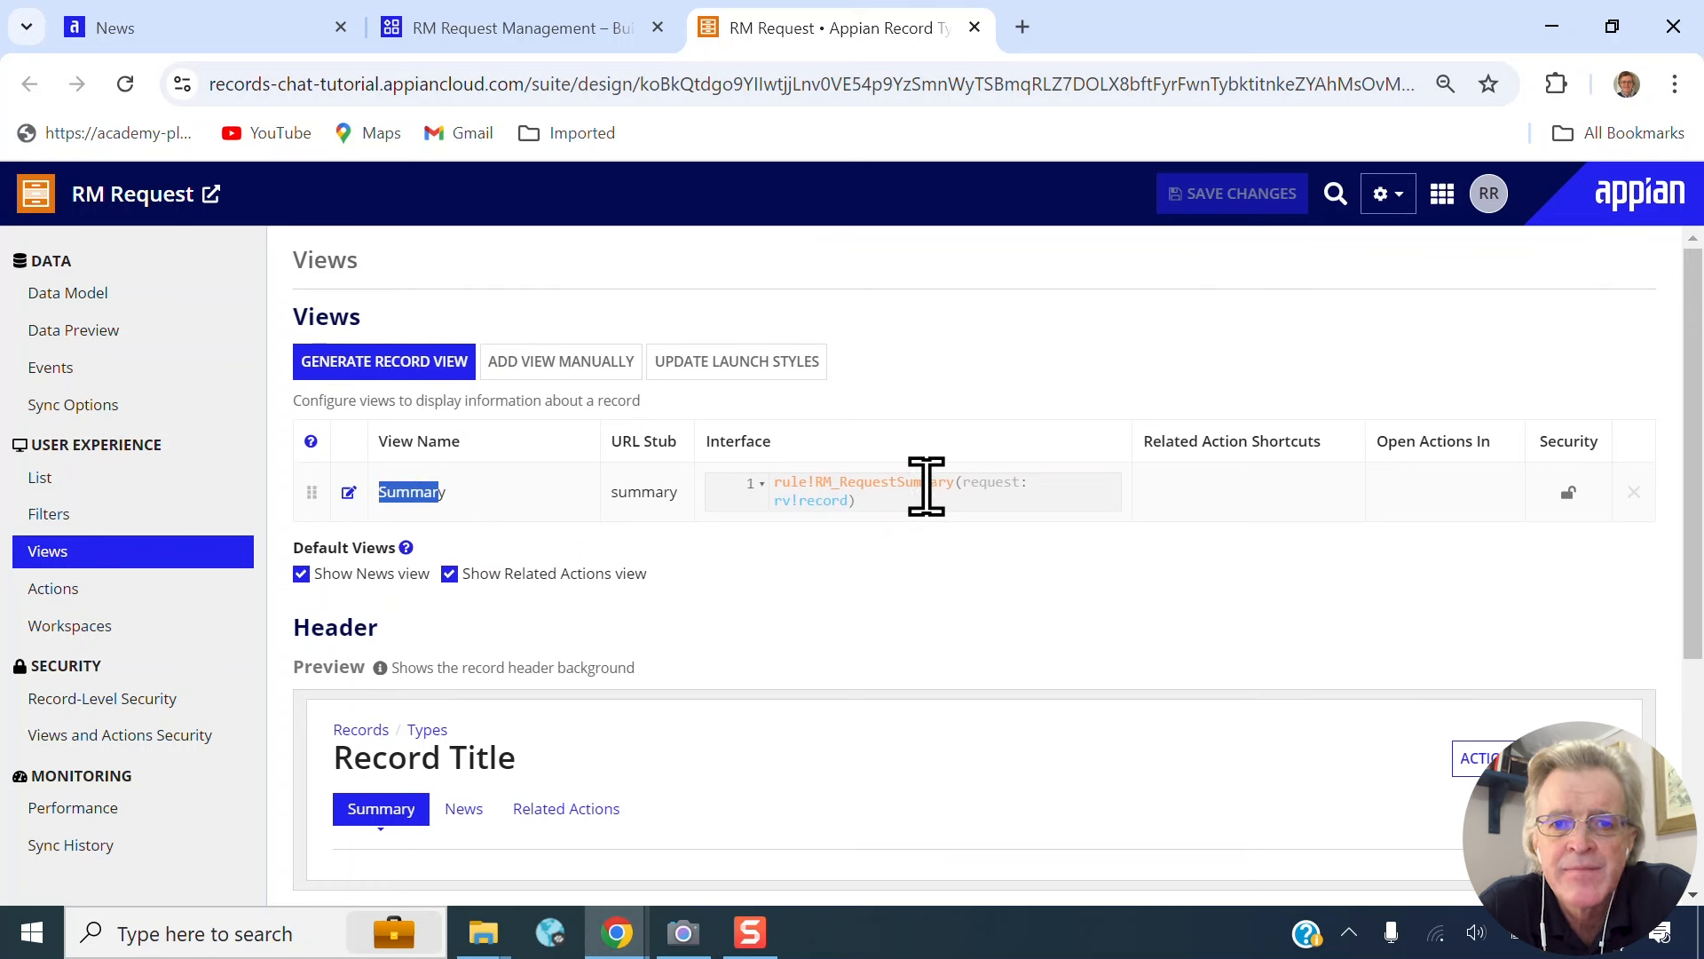
{"action": "left_click", "coordinate": [876, 488]}
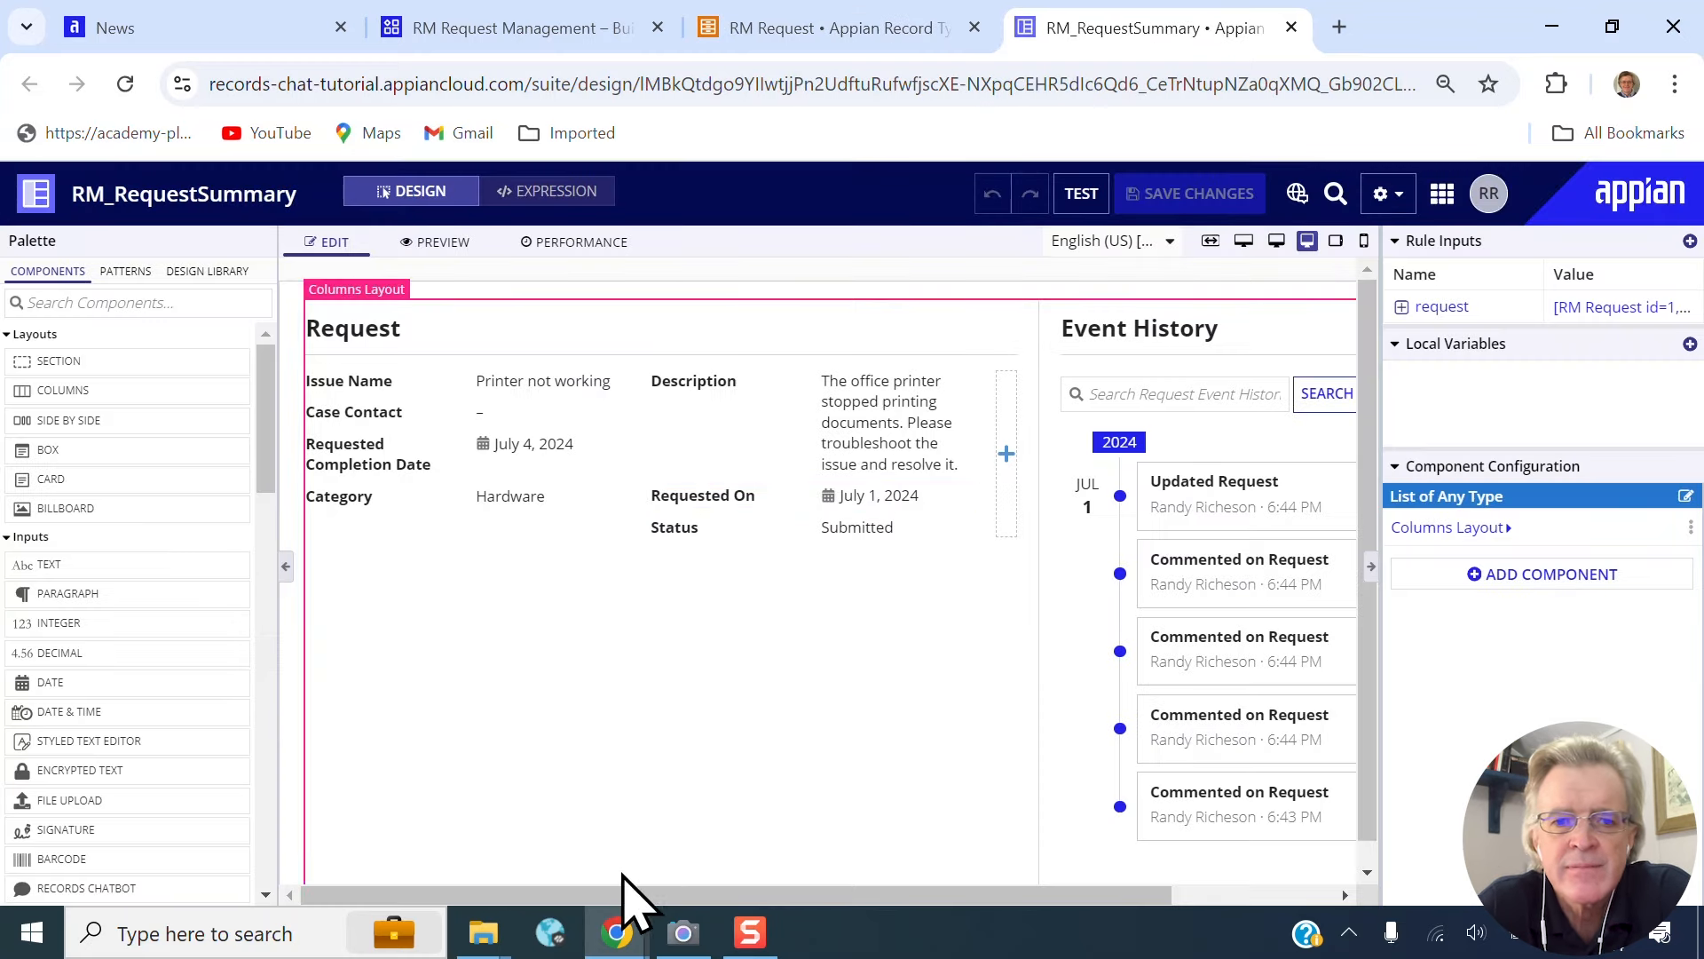
{"action": "key", "text": "ctrl+minus"}
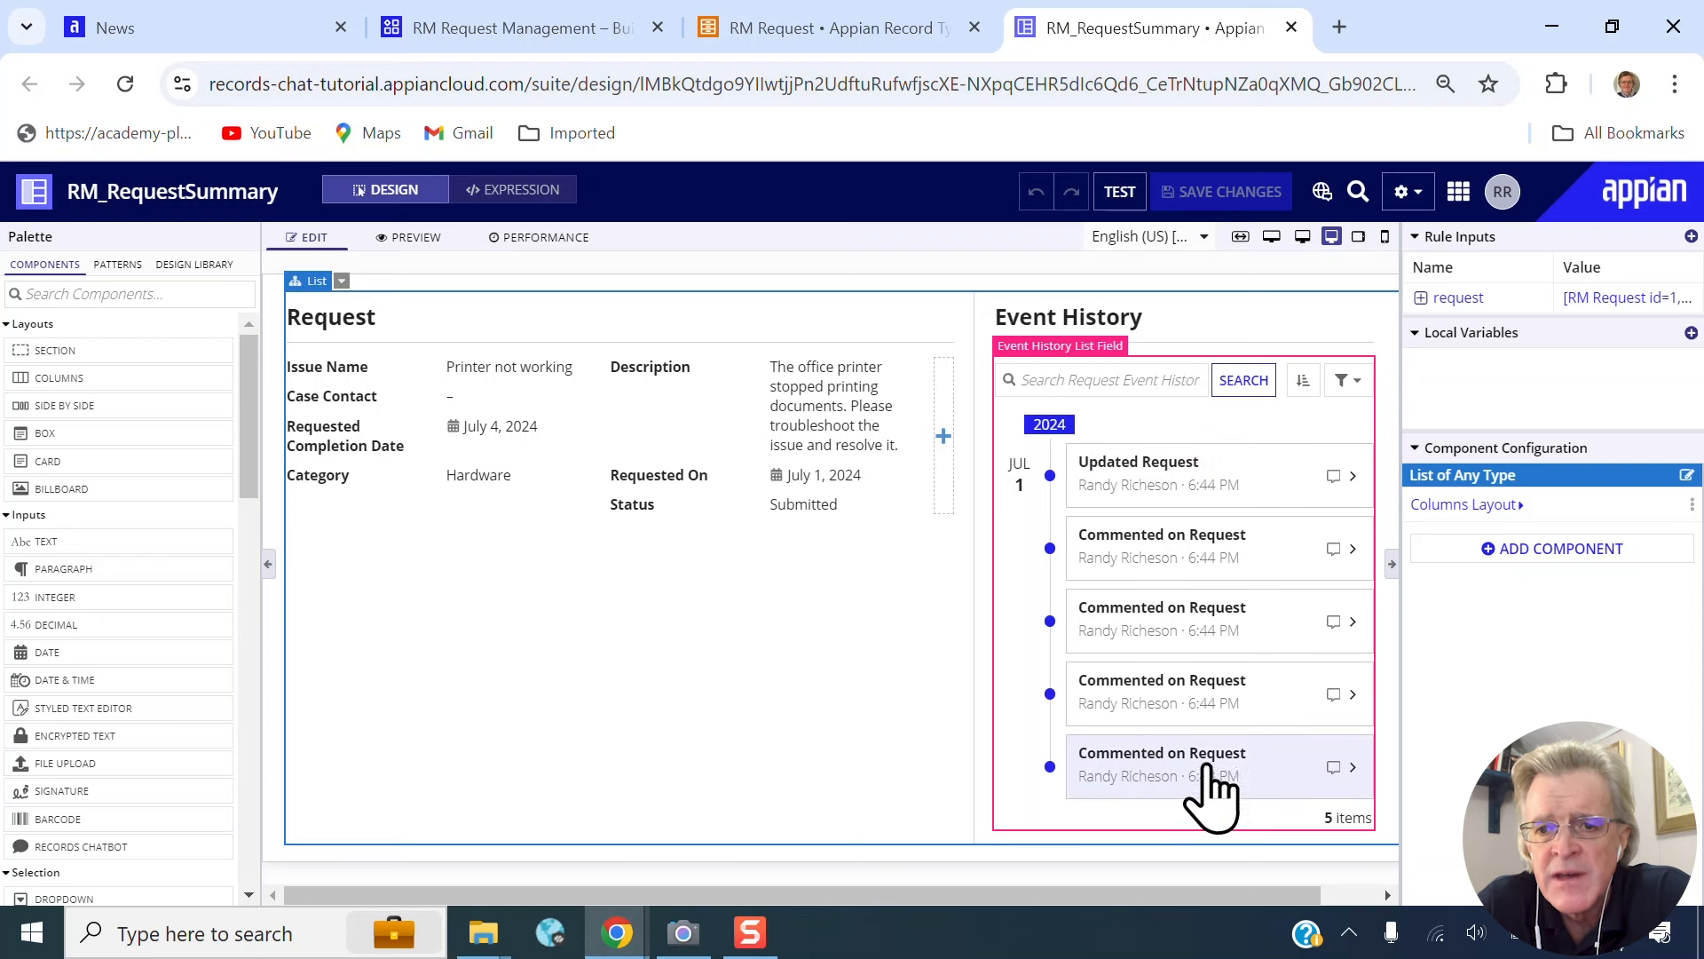
- Examine the earliest comment in the event history, and the type and field values of the request rule input
{"action": "left_click", "coordinate": [1356, 765]}
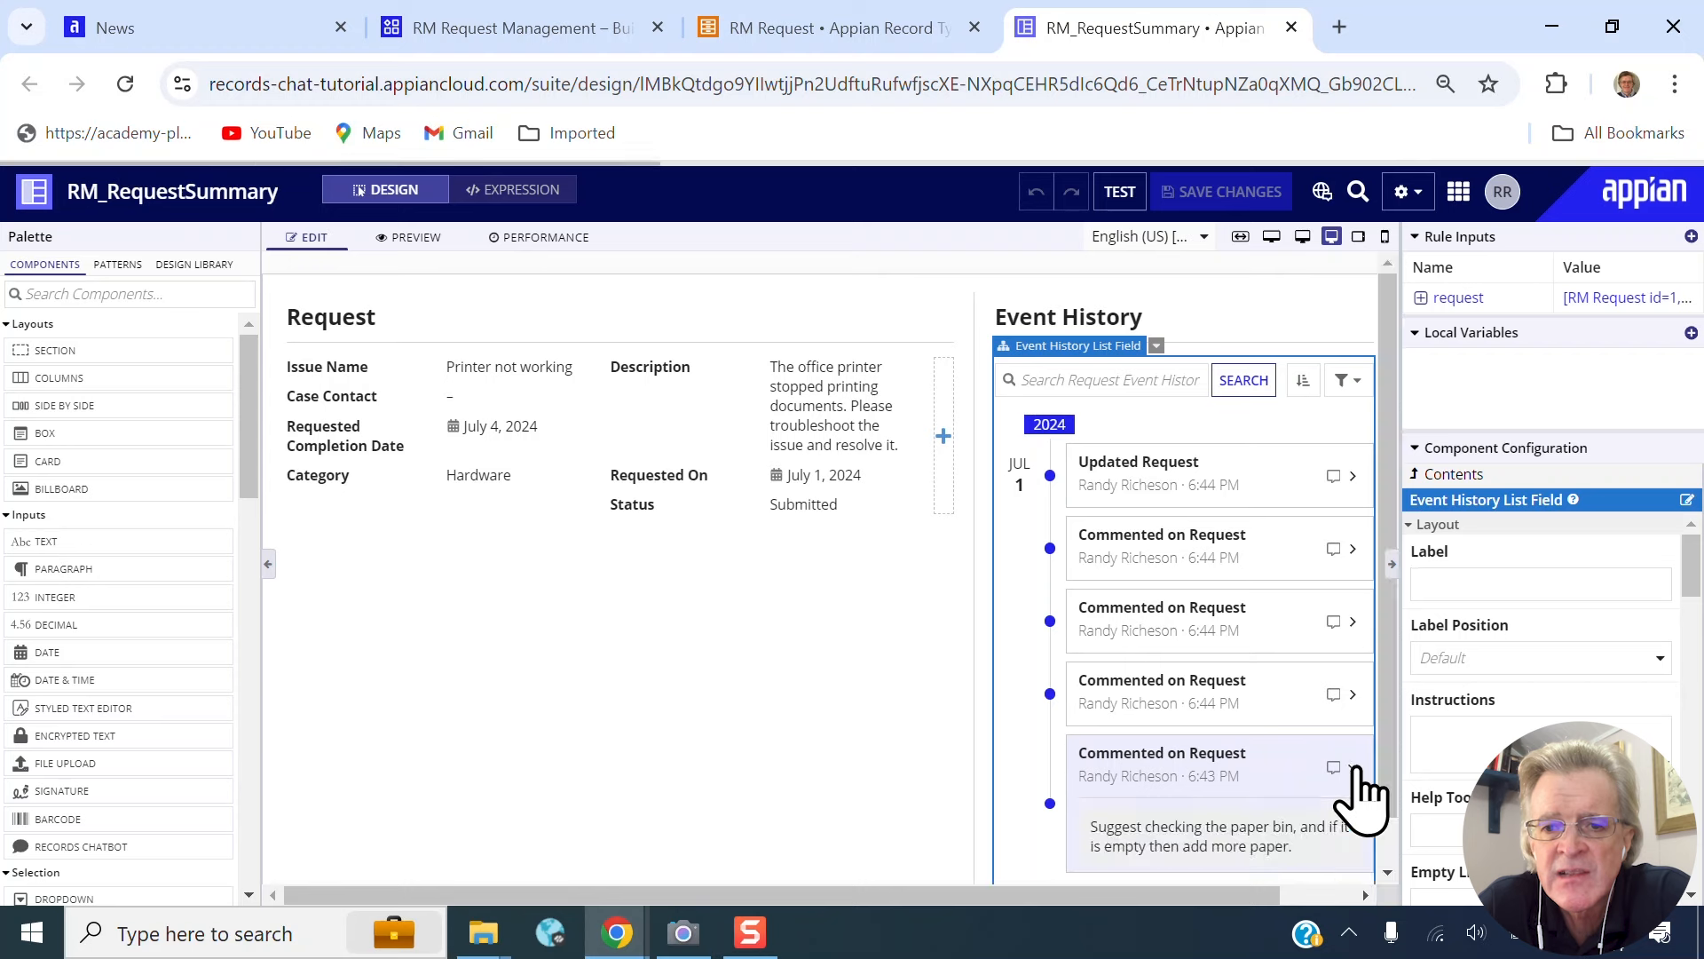
{"action": "scroll", "coordinate": [1362, 790], "scroll_direction": "down", "scroll_amount": 1}
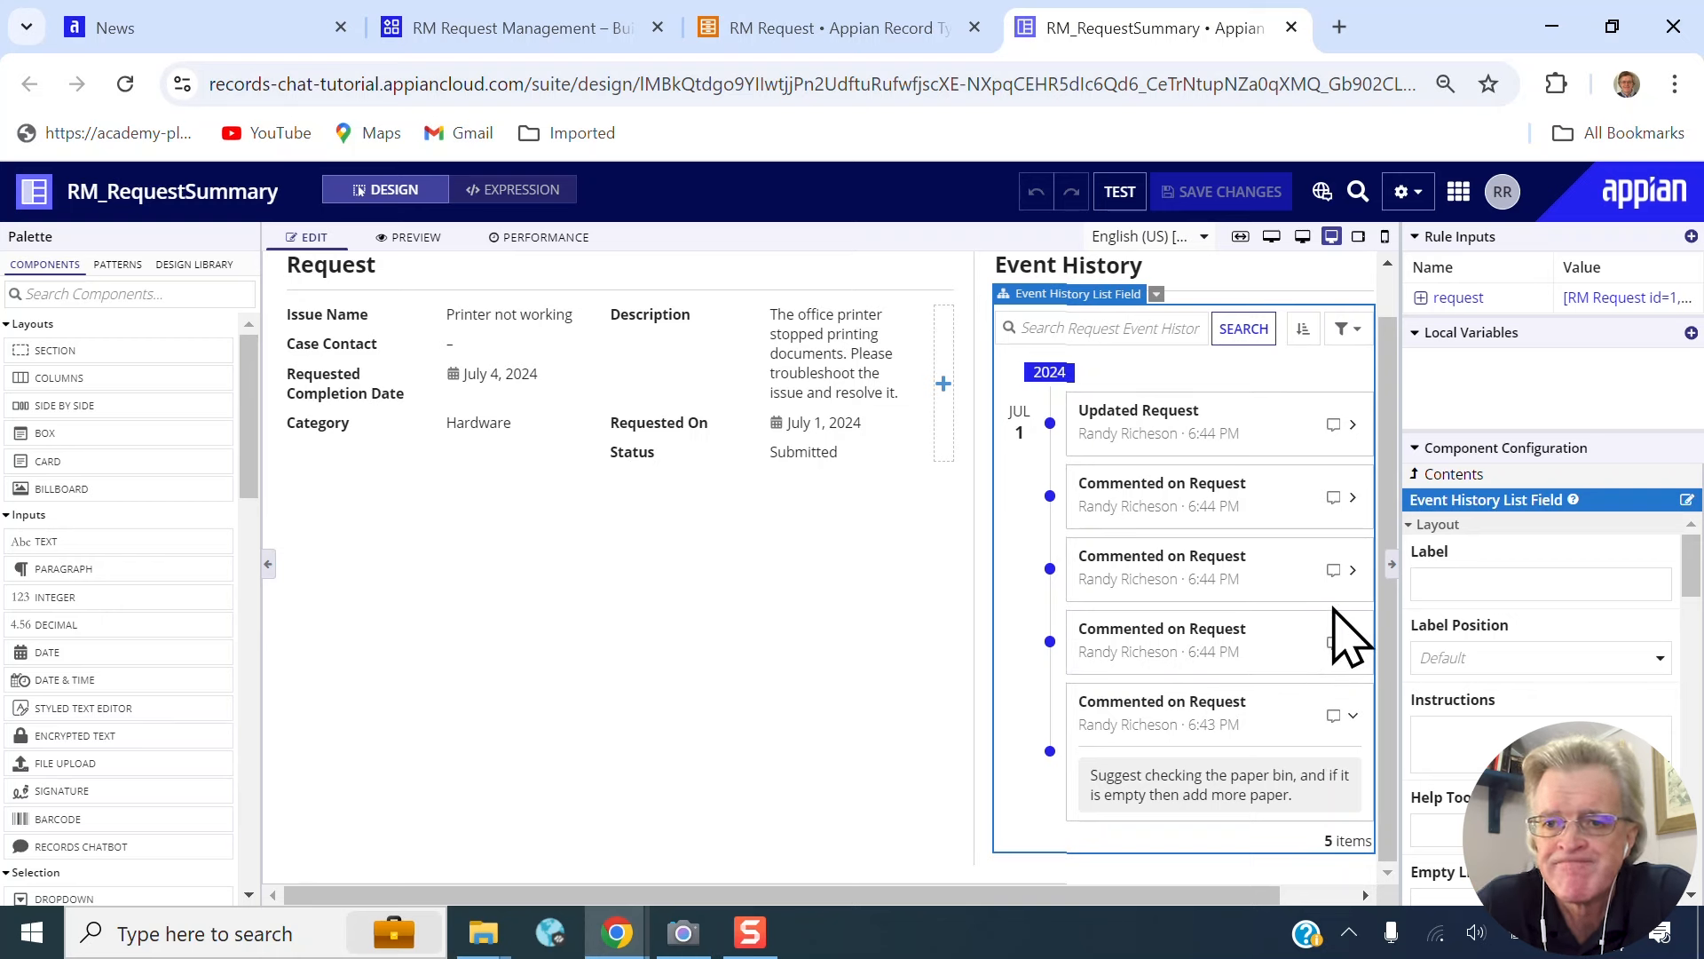
{"action": "left_click", "coordinate": [1452, 302]}
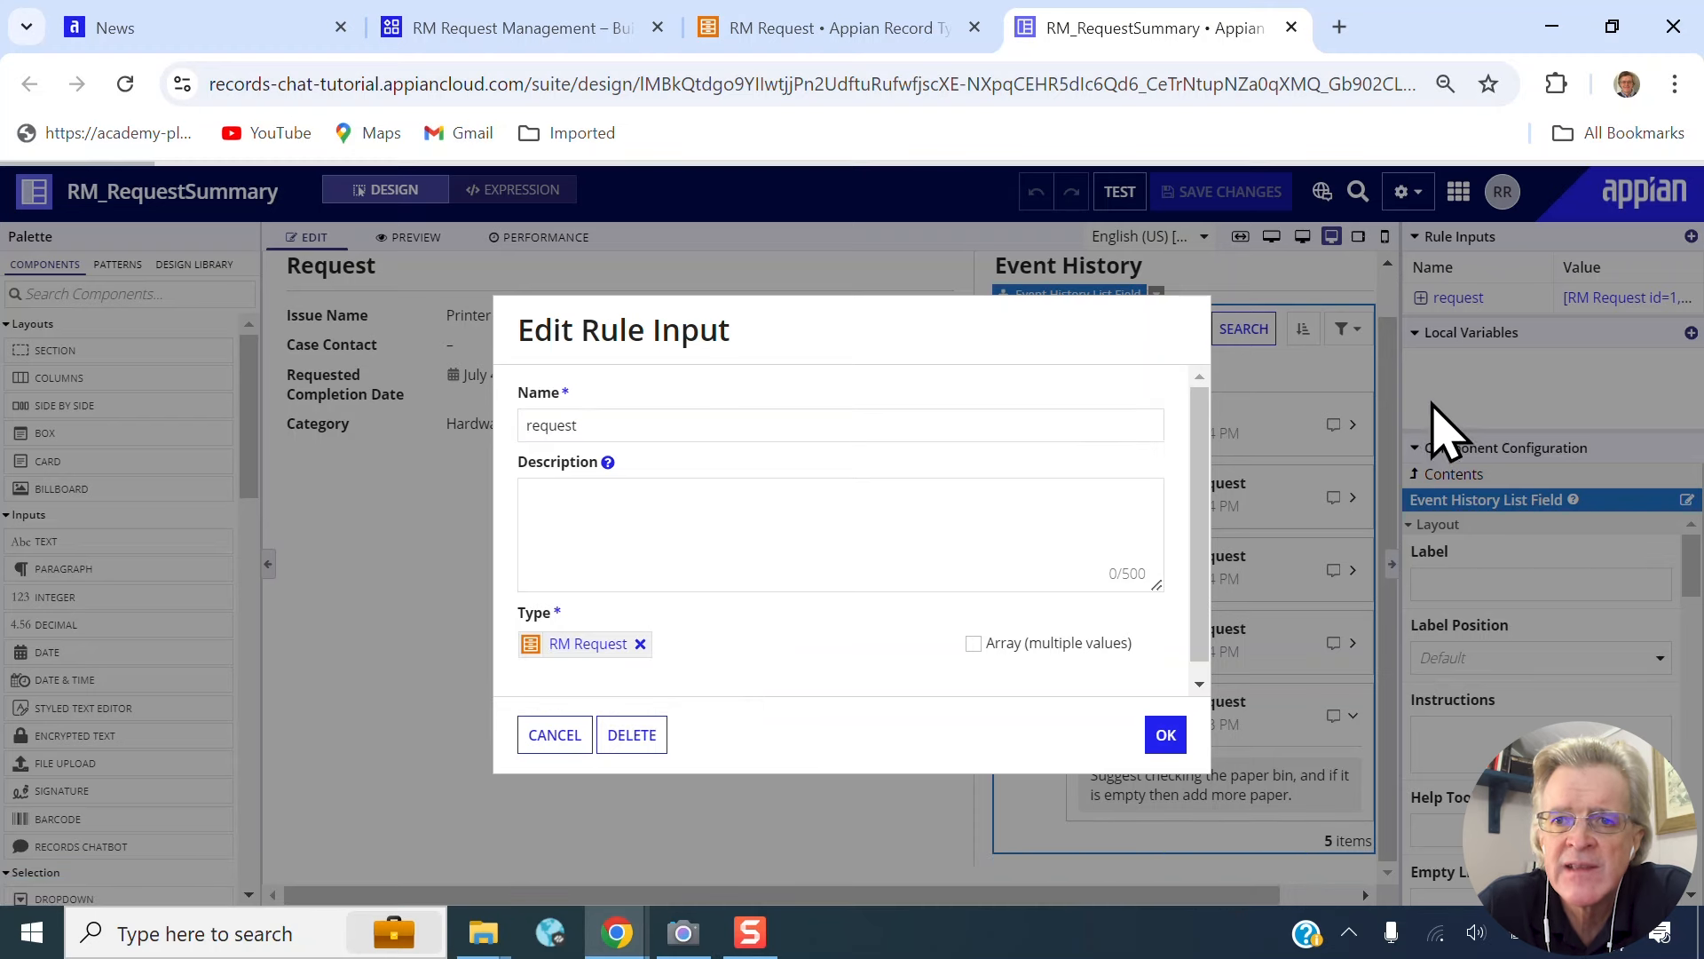
{"action": "key", "text": "Escape"}
{"action": "left_click", "coordinate": [692, 765]}
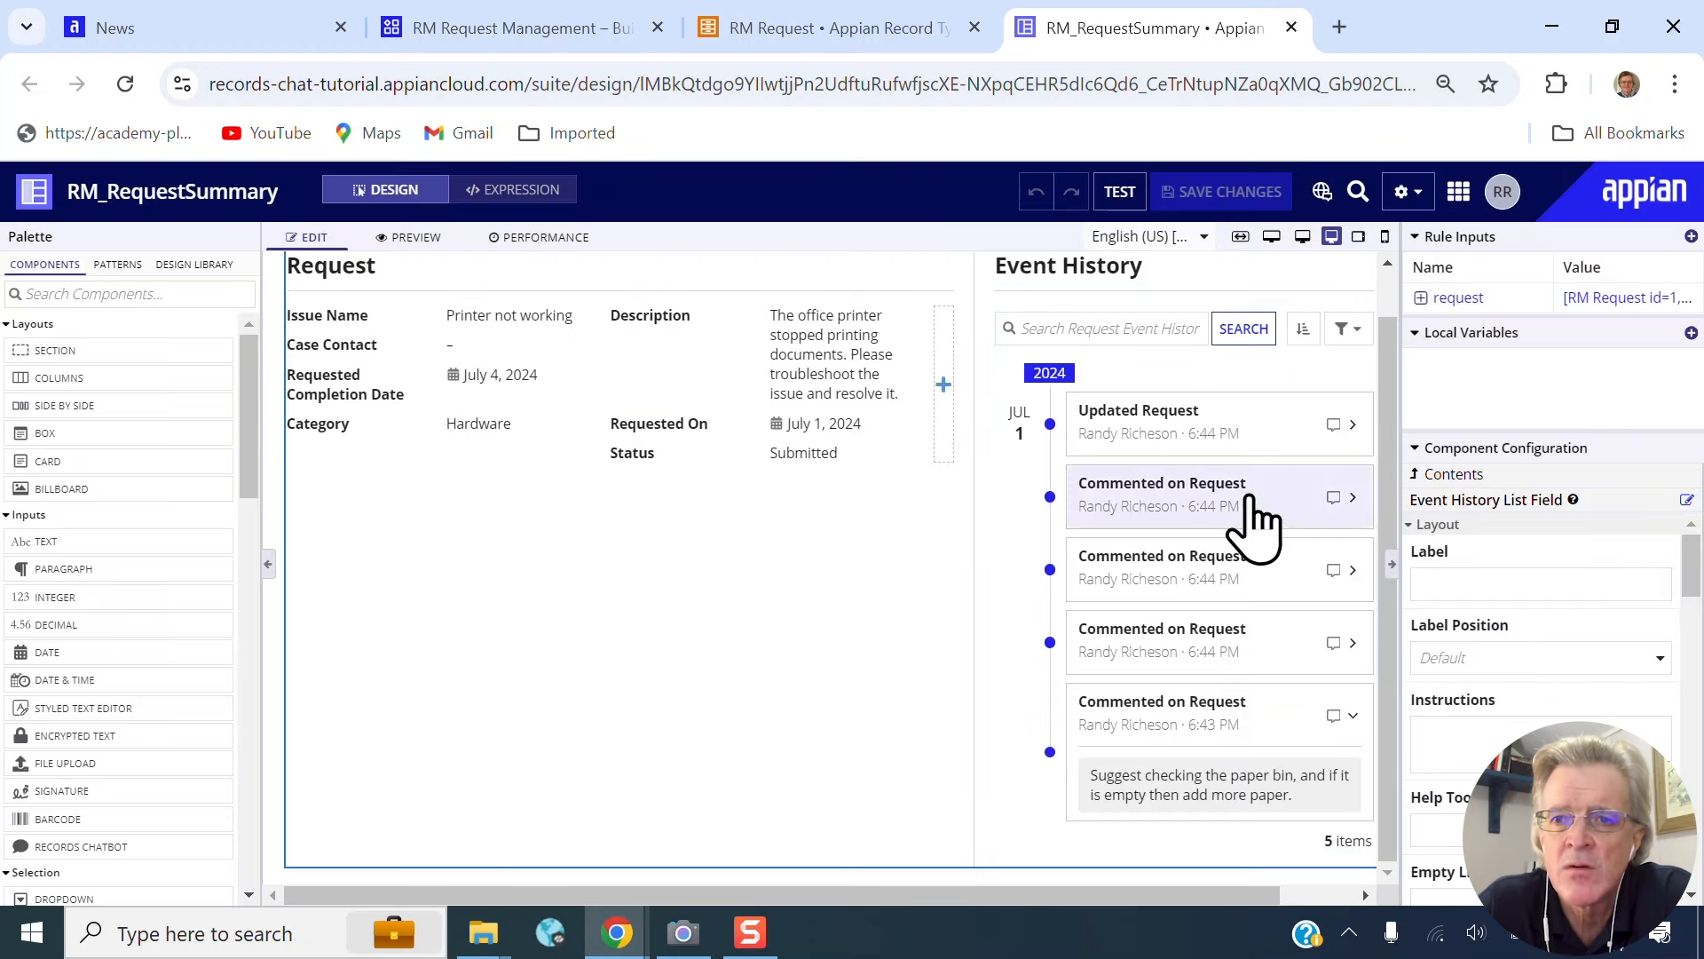
{"action": "left_click", "coordinate": [1421, 298]}
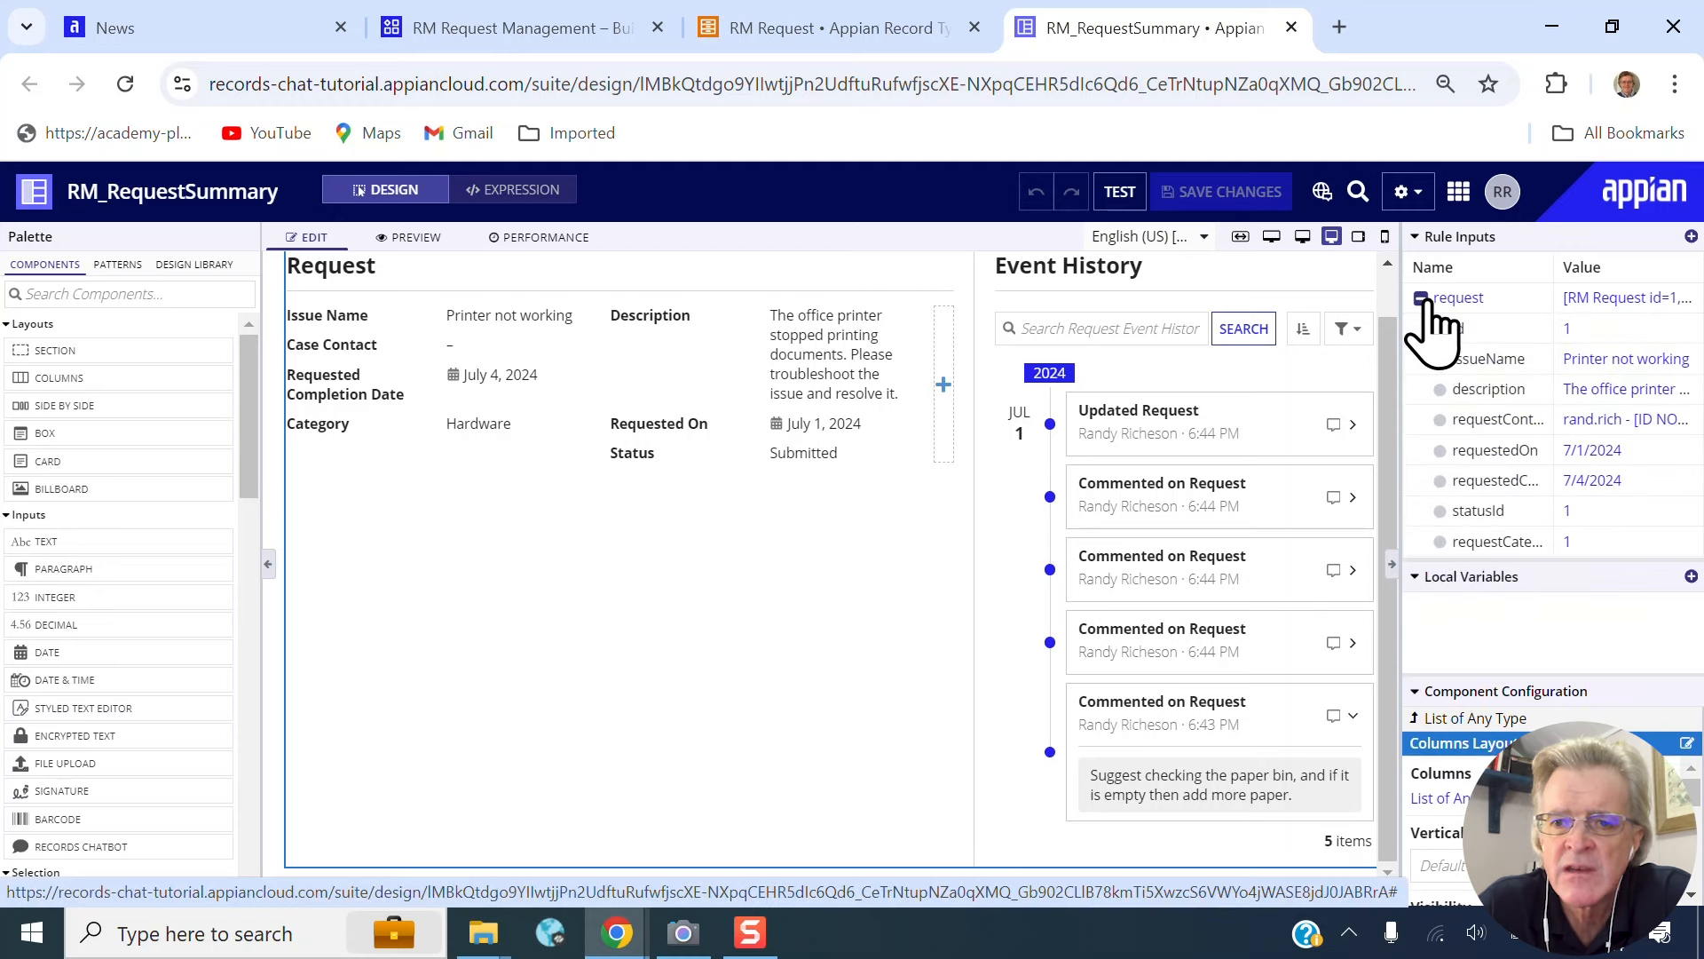
{"action": "left_click", "coordinate": [1421, 298]}
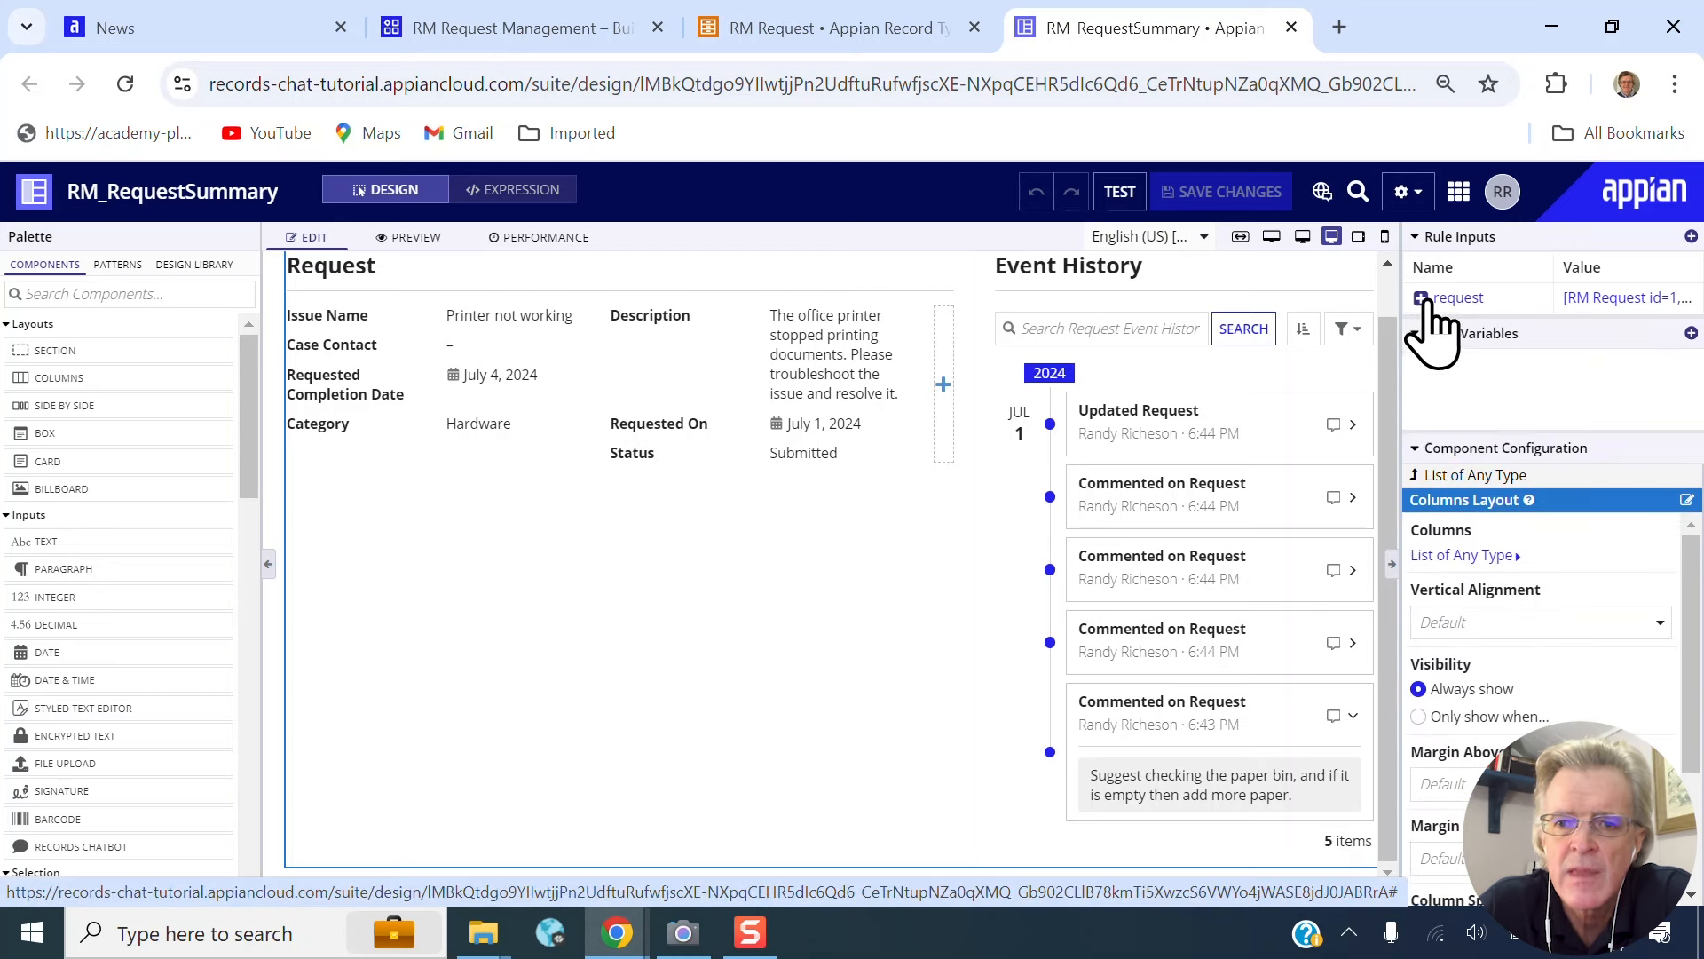
- Find the Records Chatbot component and add it below the request details on the interface
{"action": "left_click", "coordinate": [86, 293]}
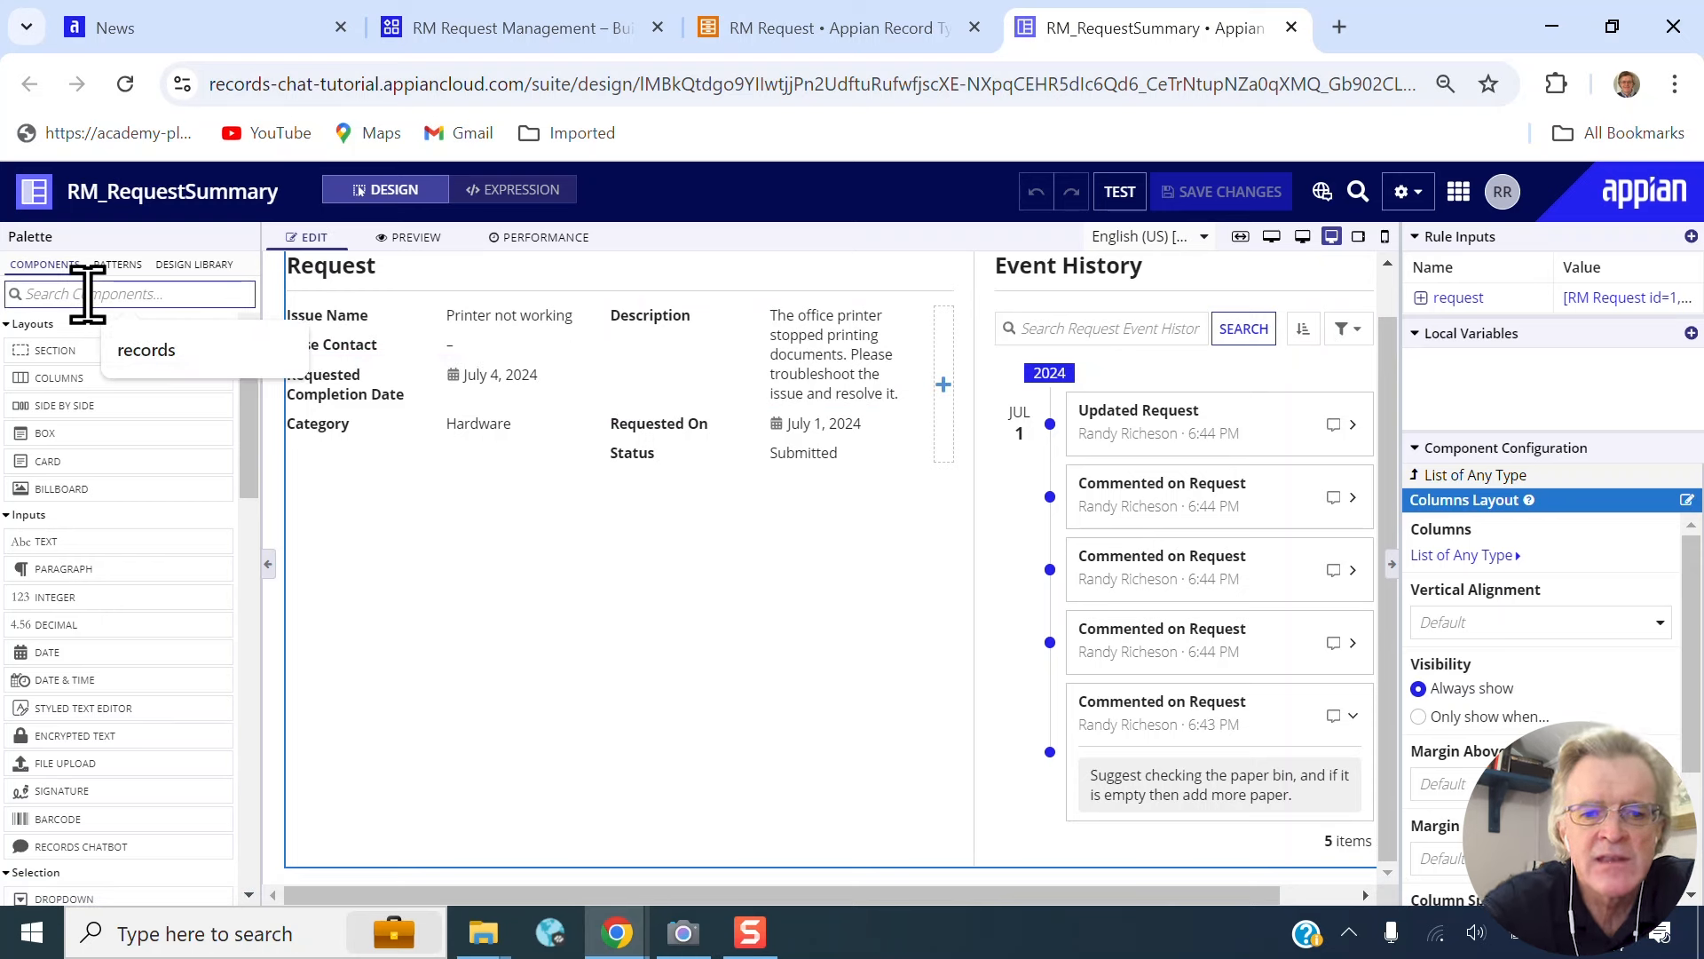
{"action": "type", "text": "recods"}
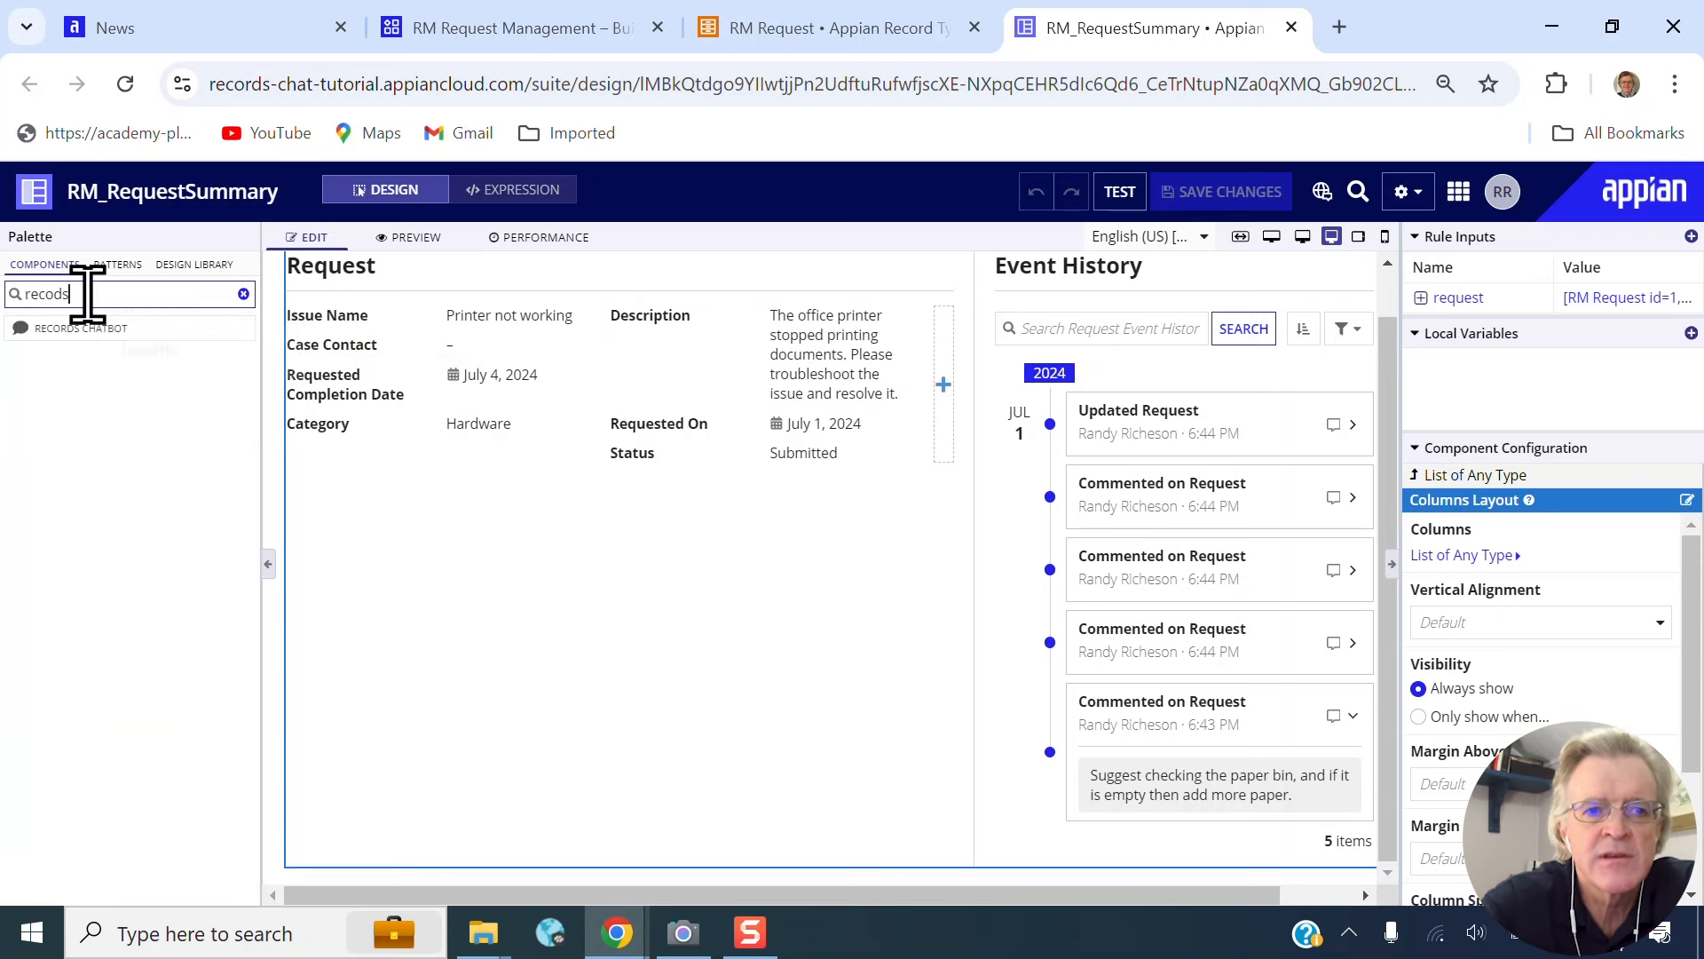
{"action": "mouse_move", "coordinate": [83, 328]}
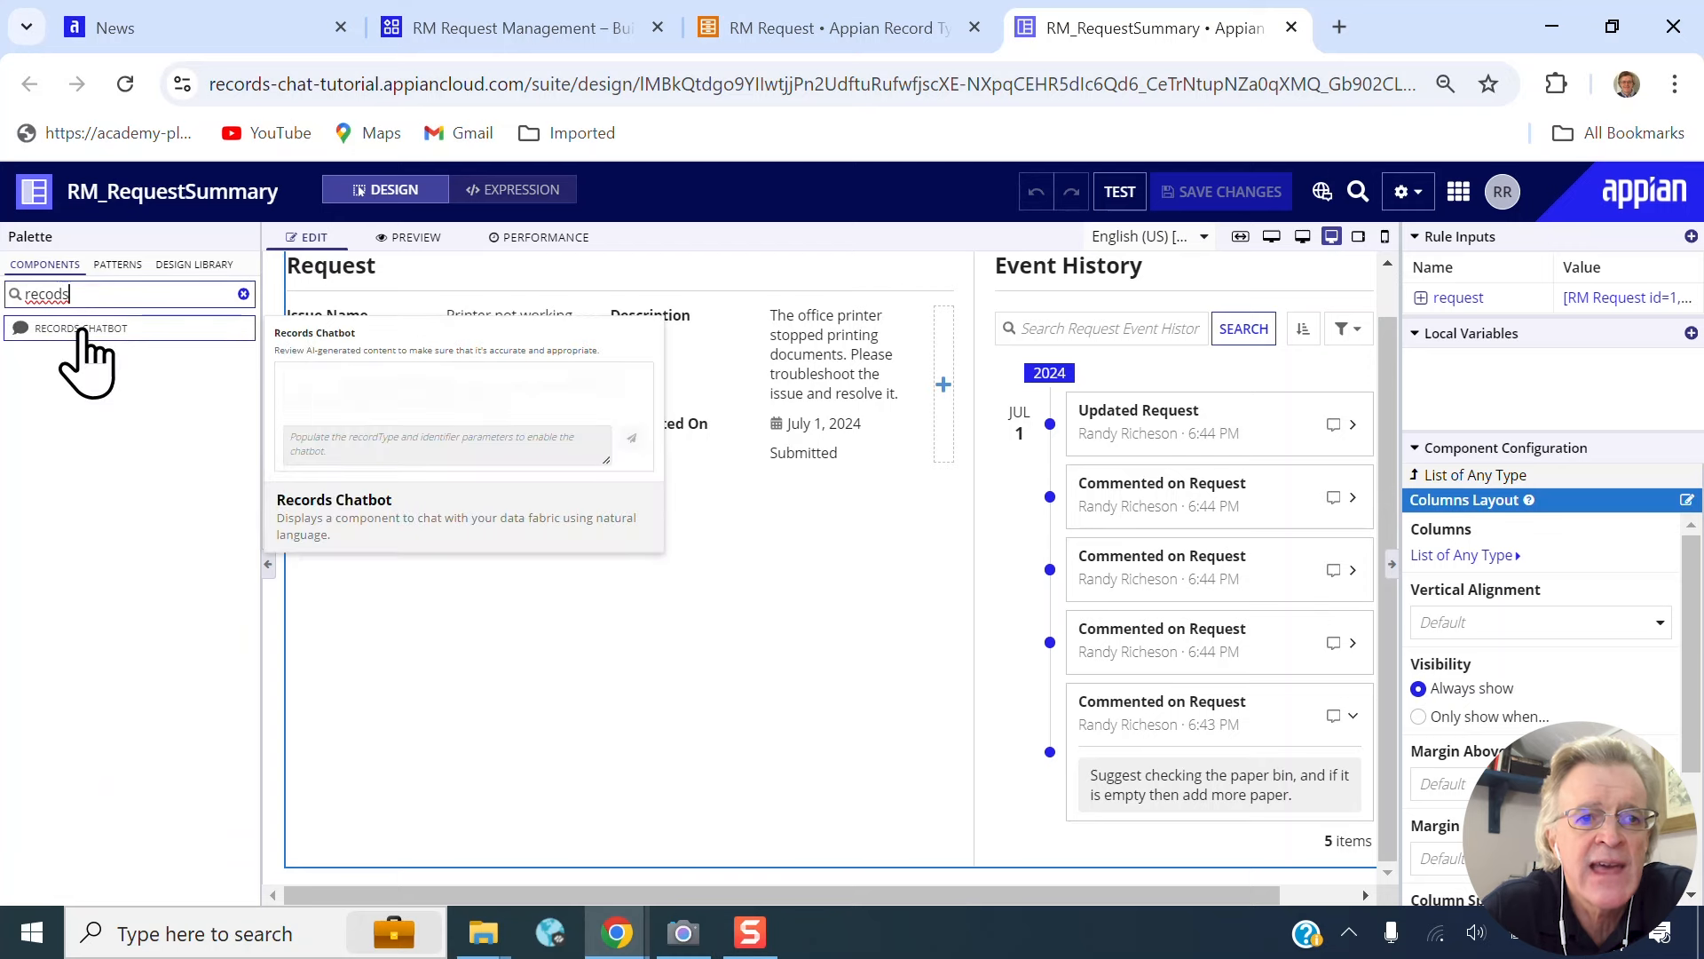
{"action": "left_click_drag", "start_coordinate": [83, 328], "coordinate": [355, 491]}
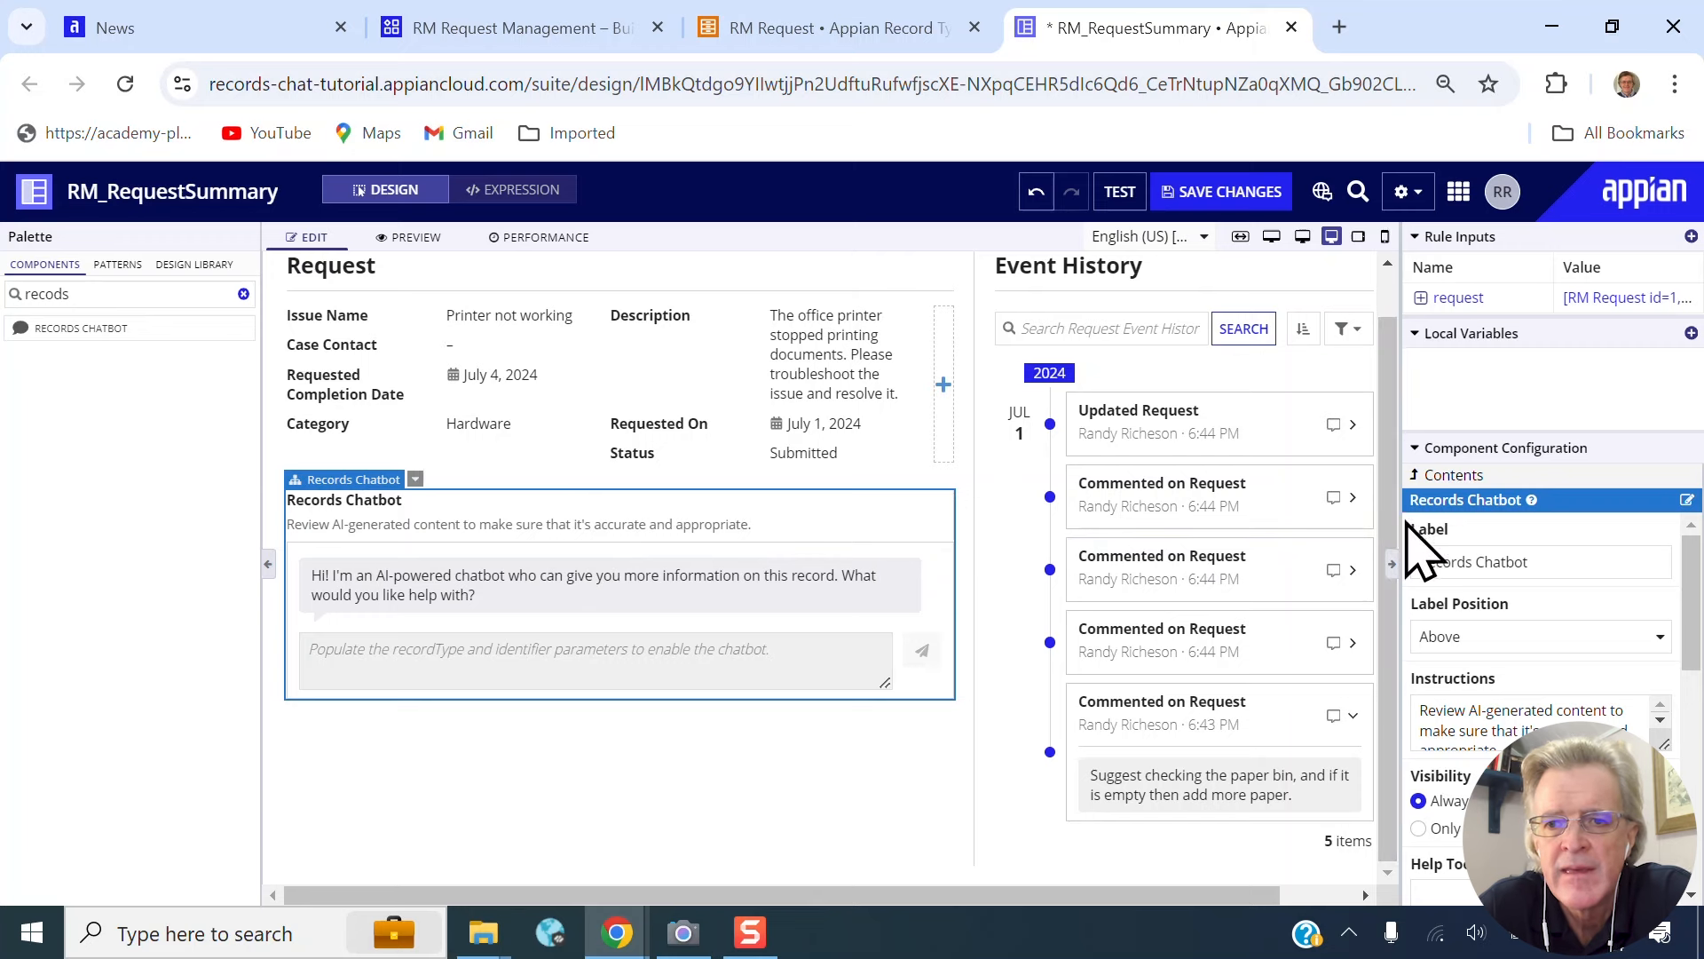
- Widen the component configuration area, set the chatbot's label to "Request Records Chatbot" and enlarge its instructions box
{"action": "left_click_drag", "start_coordinate": [1399, 536], "coordinate": [1198, 546]}
{"action": "left_click", "coordinate": [1364, 561]}
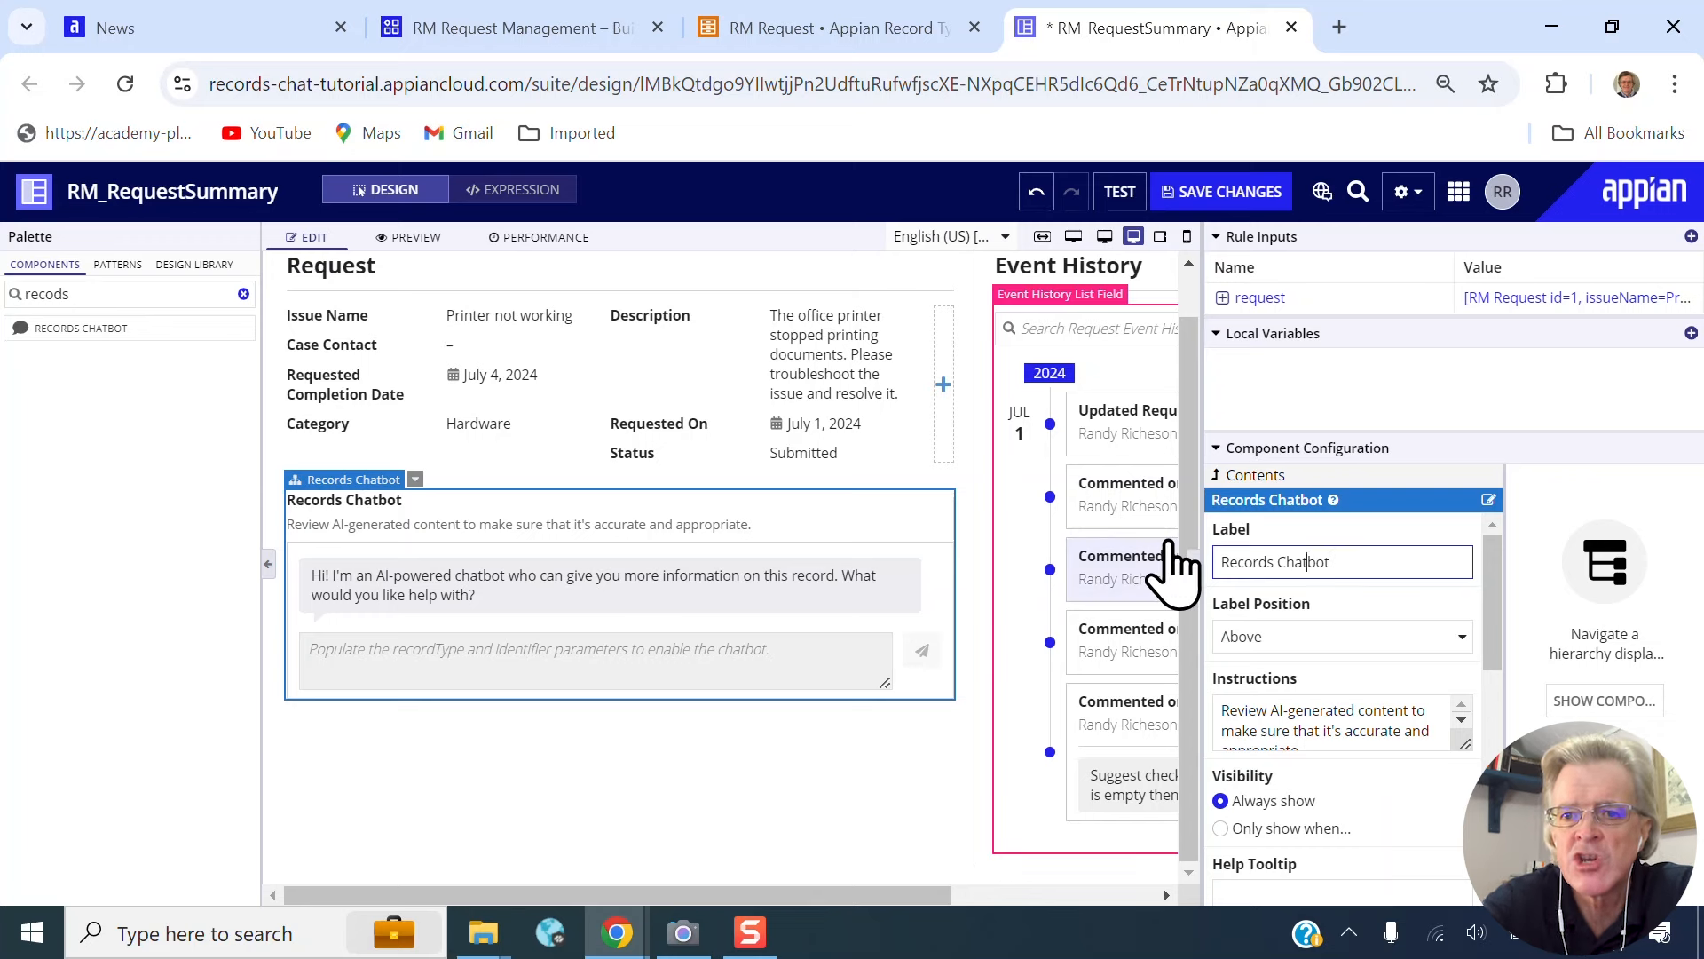
{"action": "type", "text": "Request"}
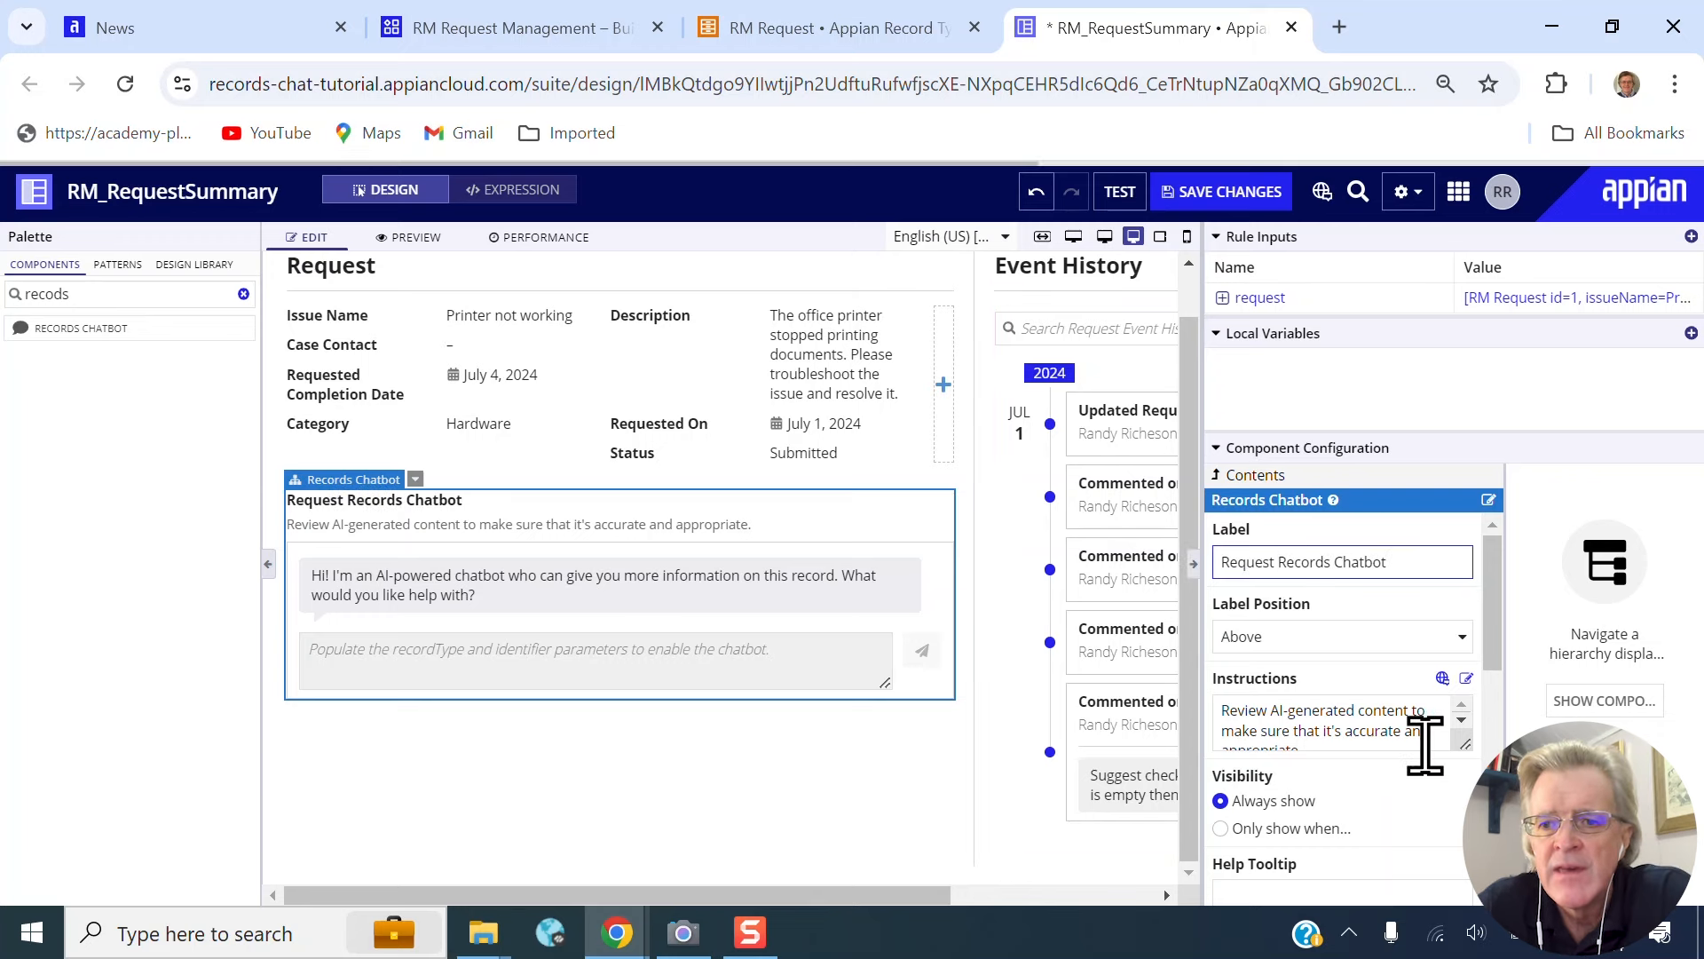
{"action": "left_click_drag", "start_coordinate": [1468, 743], "coordinate": [1460, 799]}
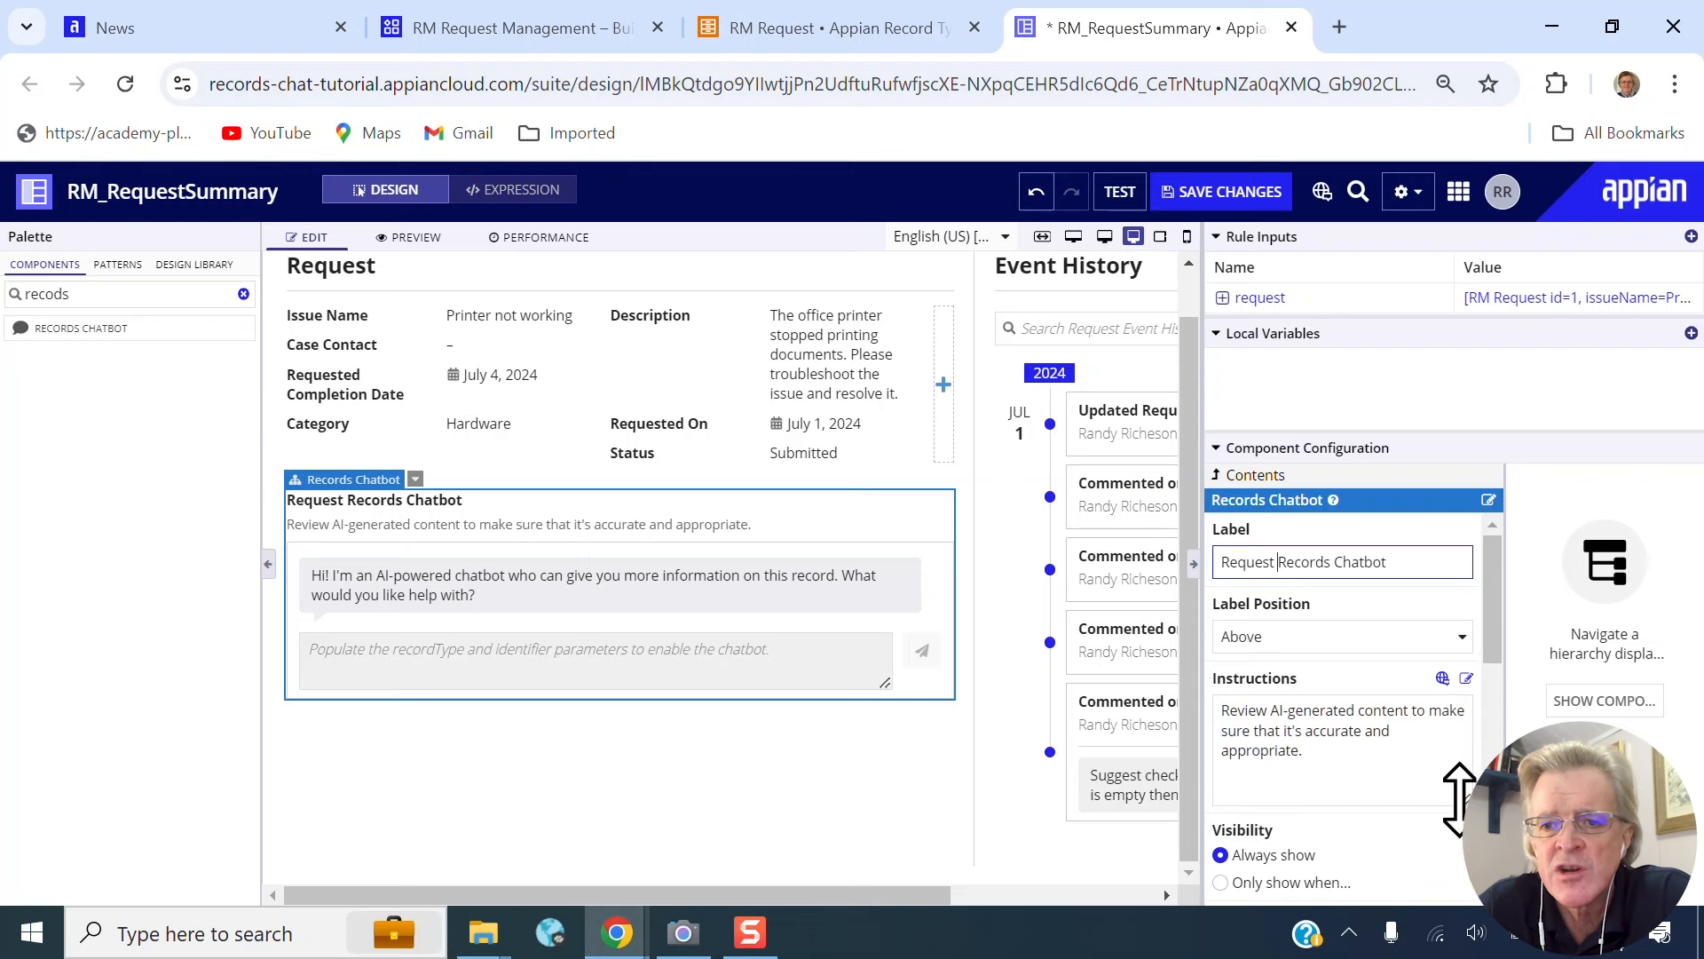
- Extend the chatbot's instructions to end with "appropriate for this IT Request."
{"action": "left_click", "coordinate": [1390, 750]}
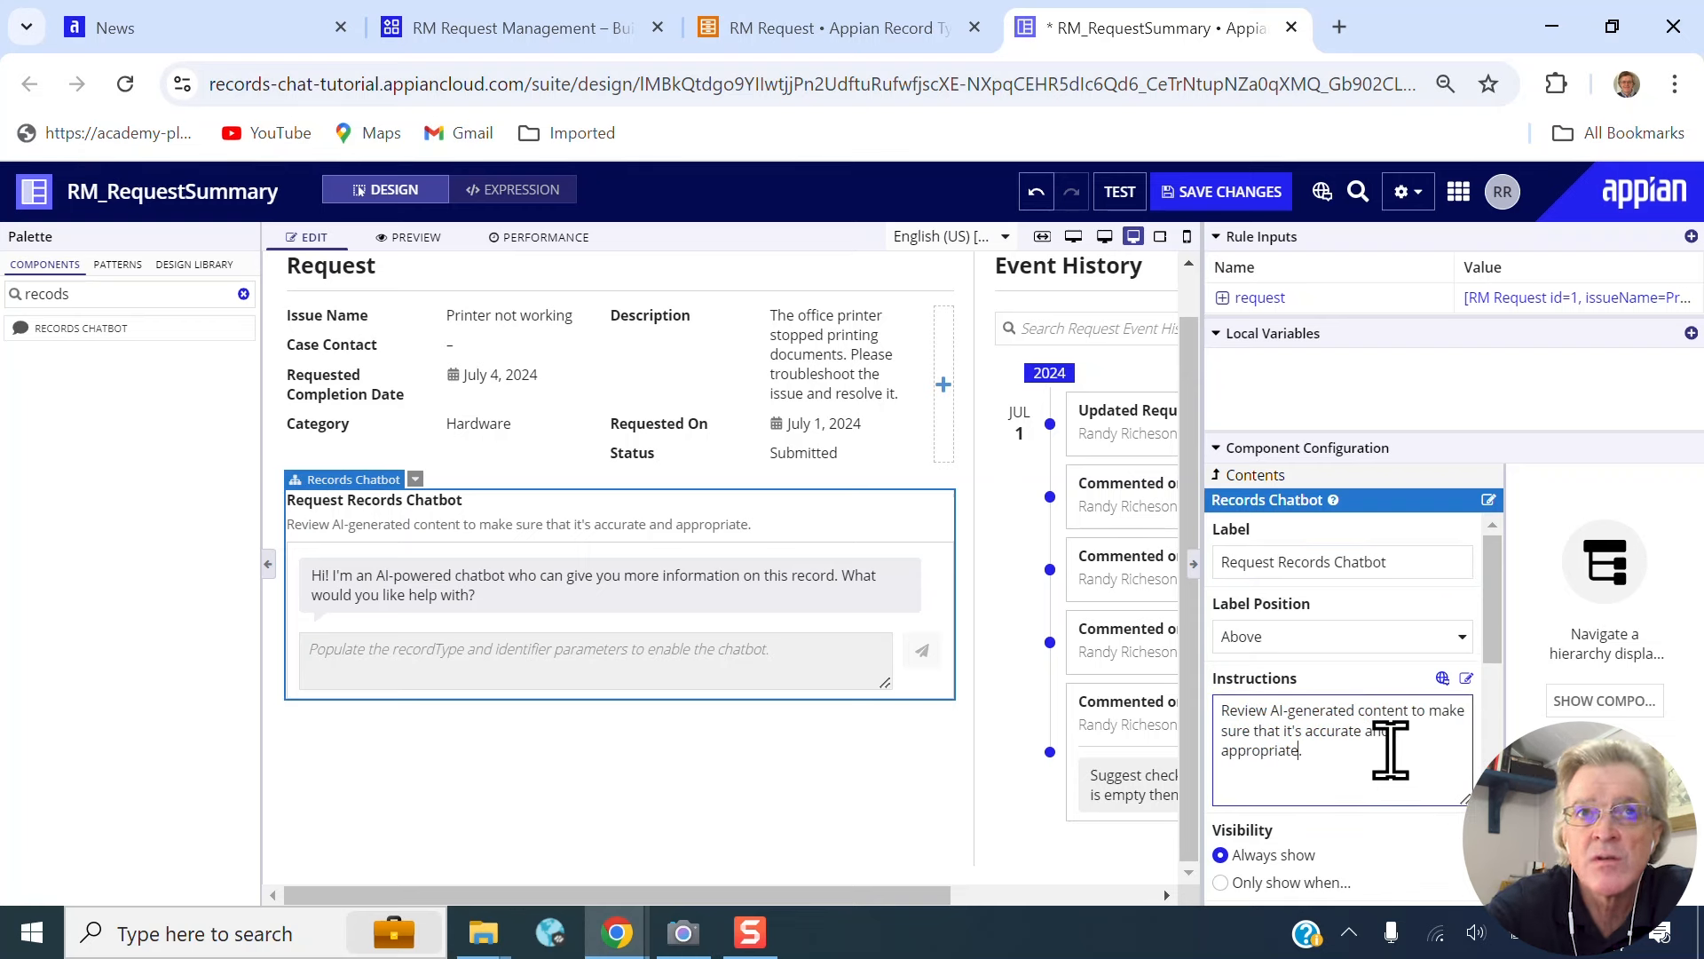
{"action": "type", "text": "f"}
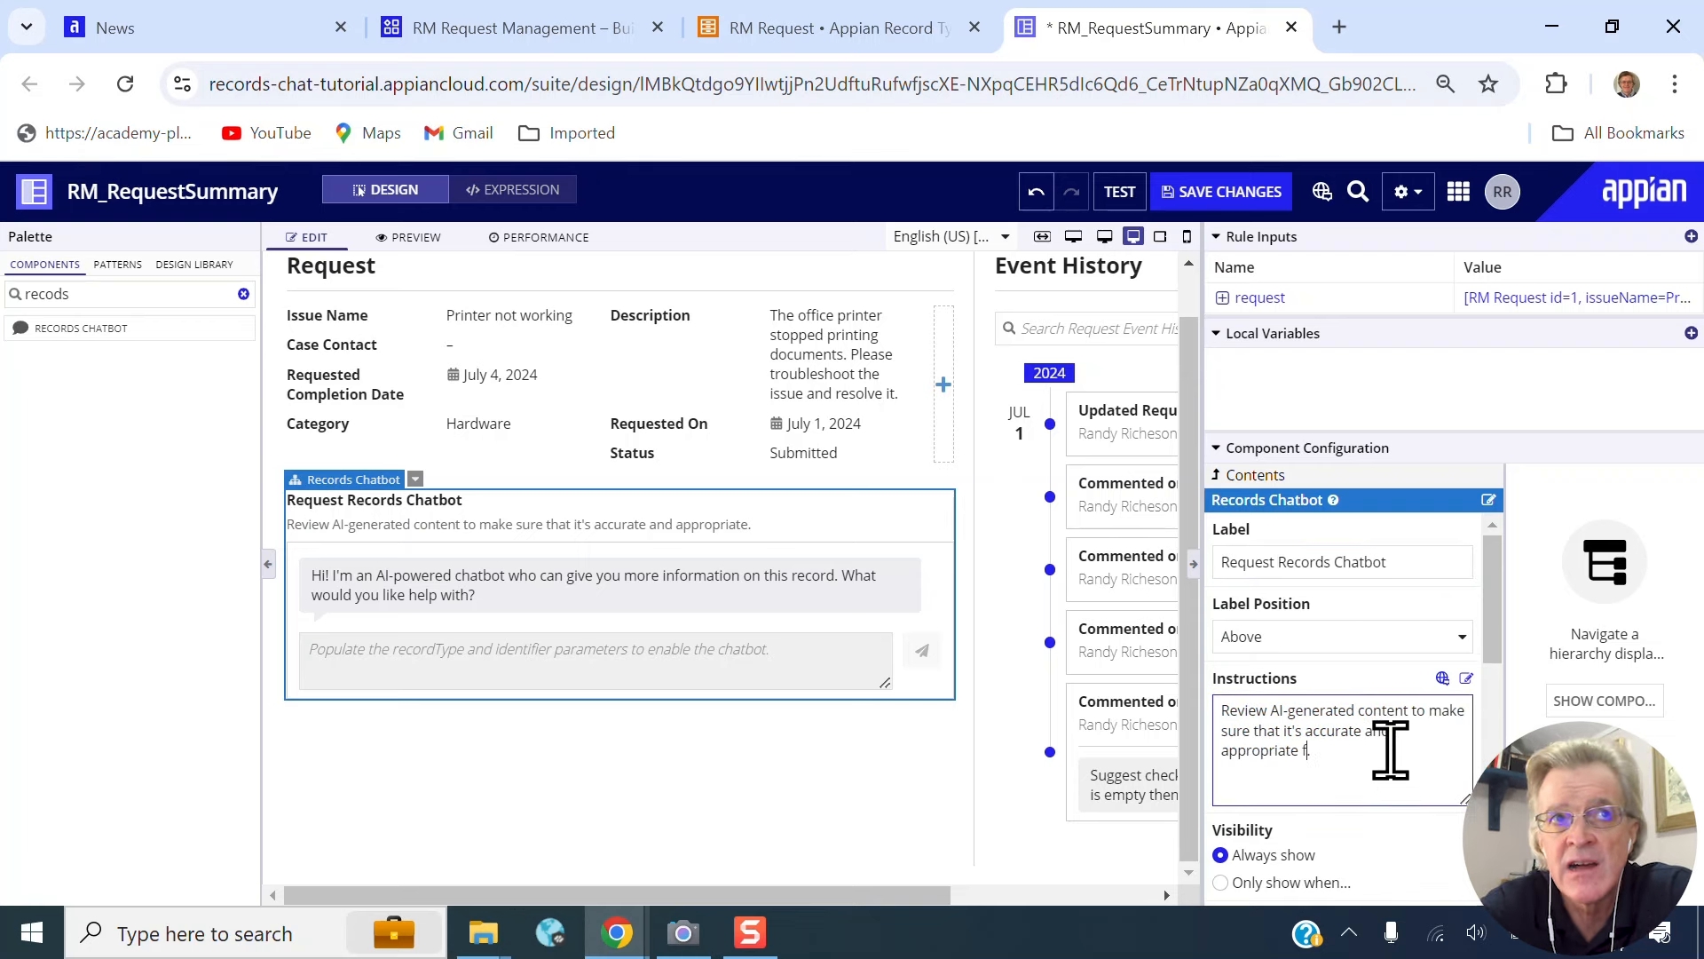
{"action": "type", "text": "or this IT Request."}
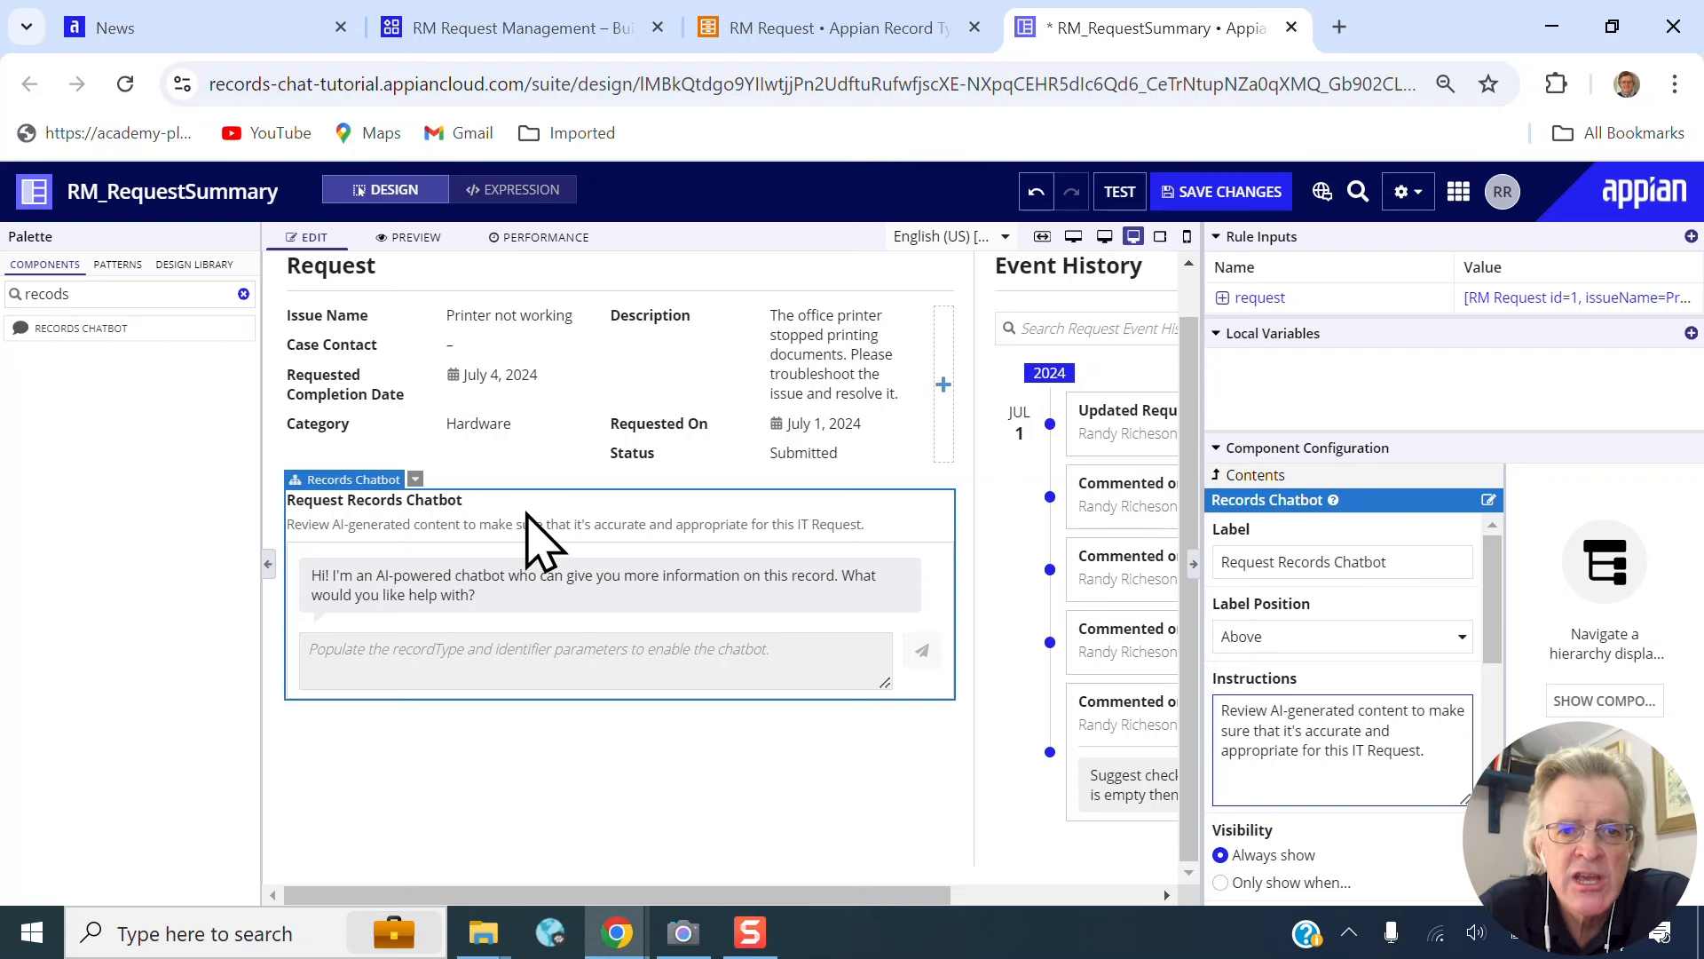
- Examine the chatbot's help tooltip, suggested questions and initial message settings
{"action": "scroll", "coordinate": [1388, 657], "scroll_direction": "down", "scroll_amount": 1}
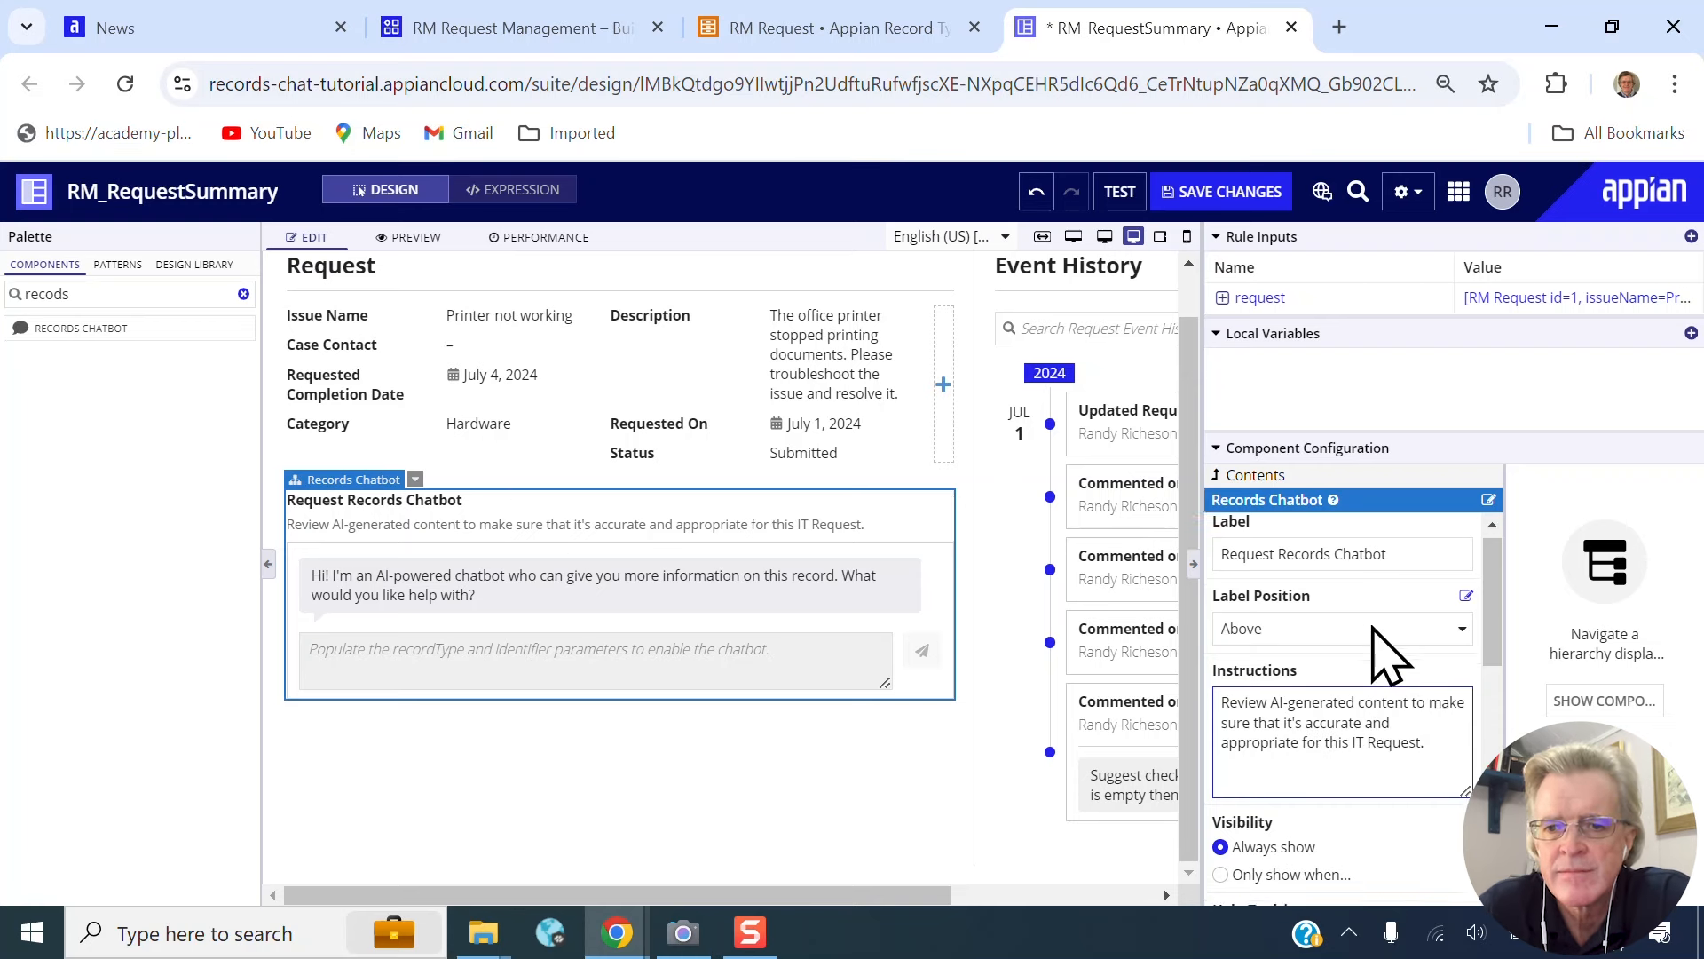
{"action": "scroll", "coordinate": [1387, 657], "scroll_direction": "down", "scroll_amount": 3}
{"action": "left_click", "coordinate": [1326, 684]}
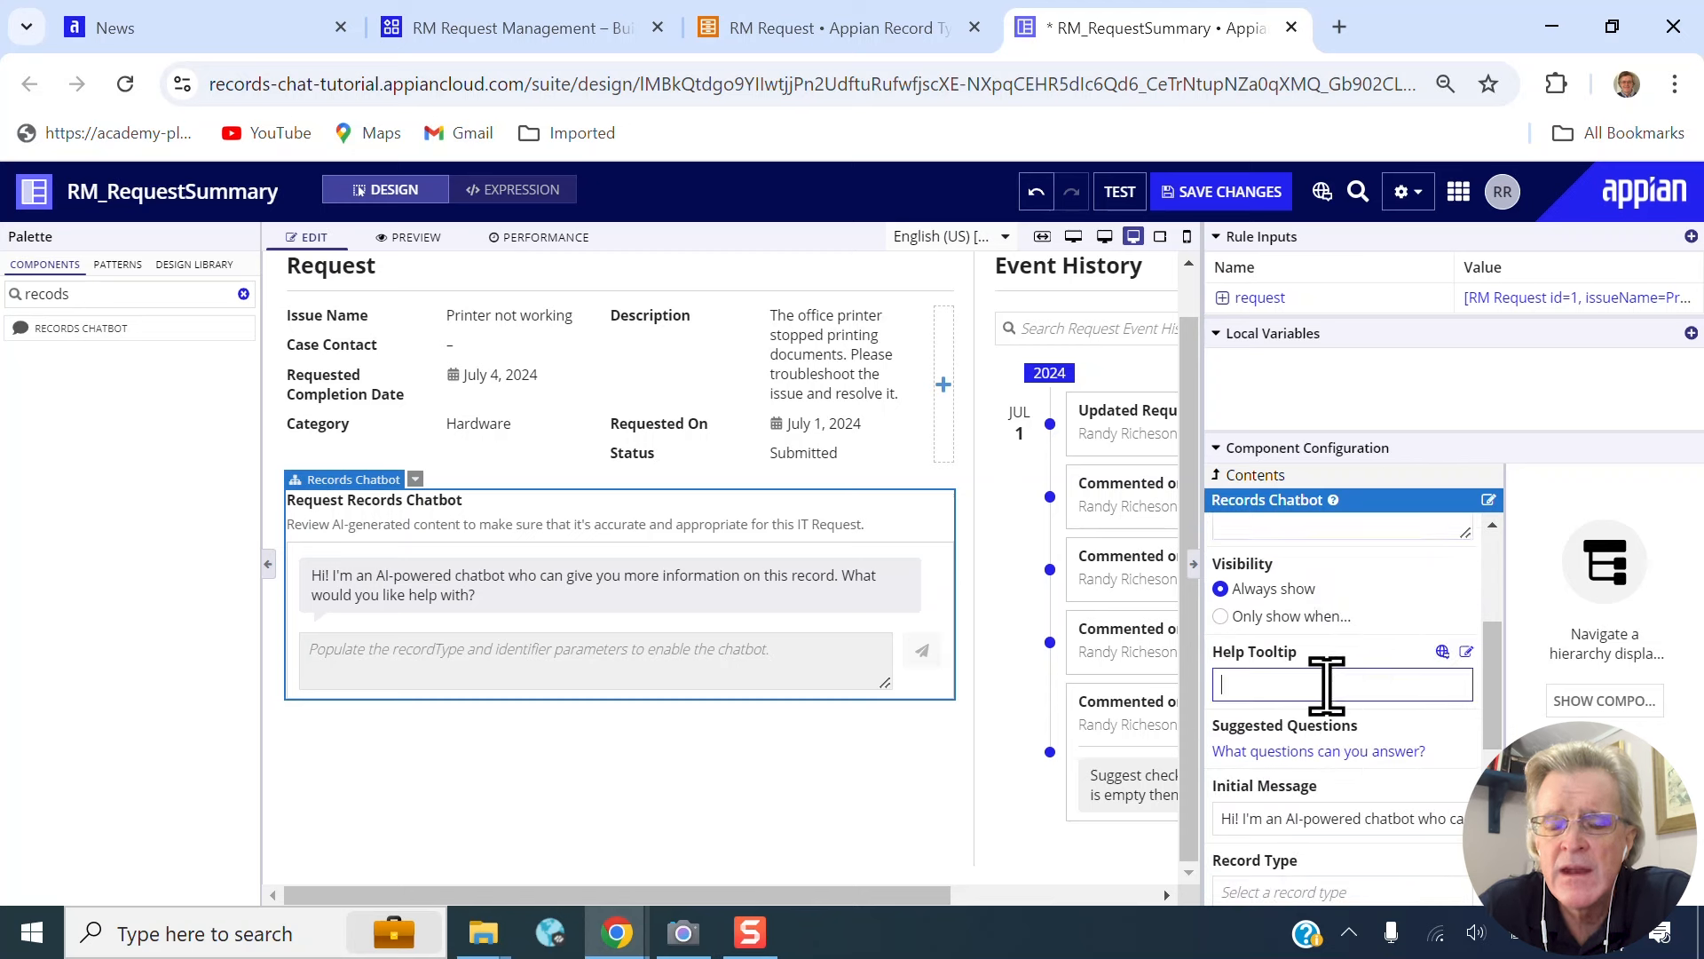
{"action": "double_click", "coordinate": [1318, 725]}
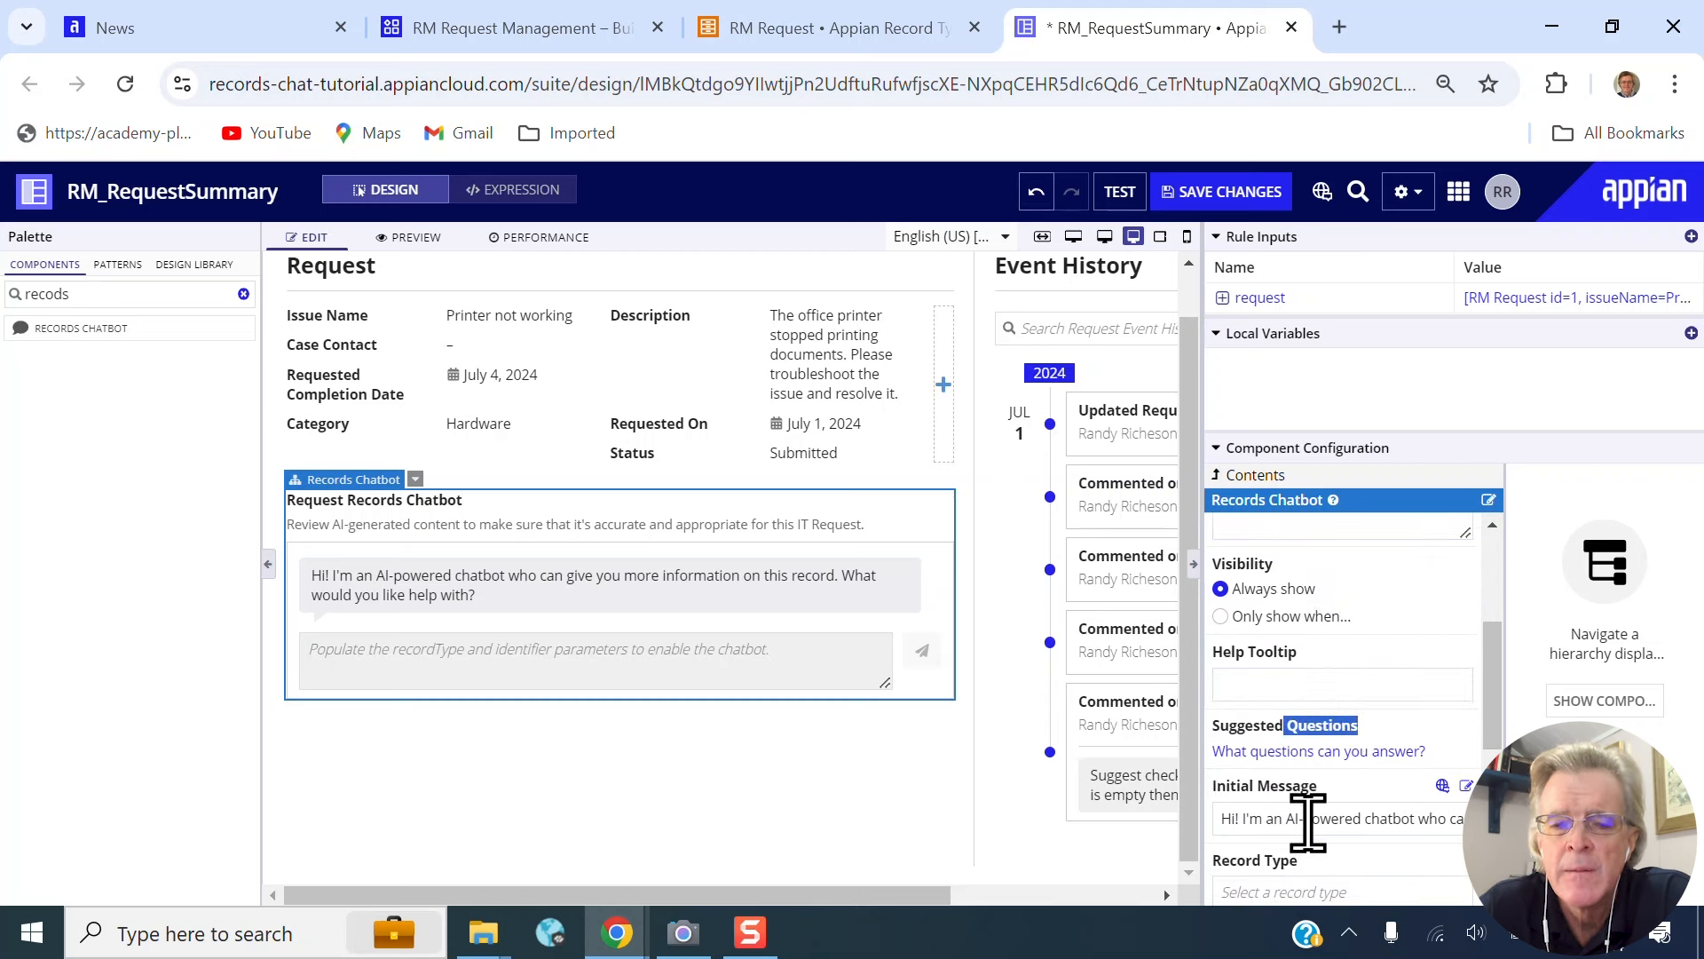
{"action": "left_click_drag", "start_coordinate": [1449, 754], "coordinate": [1216, 746]}
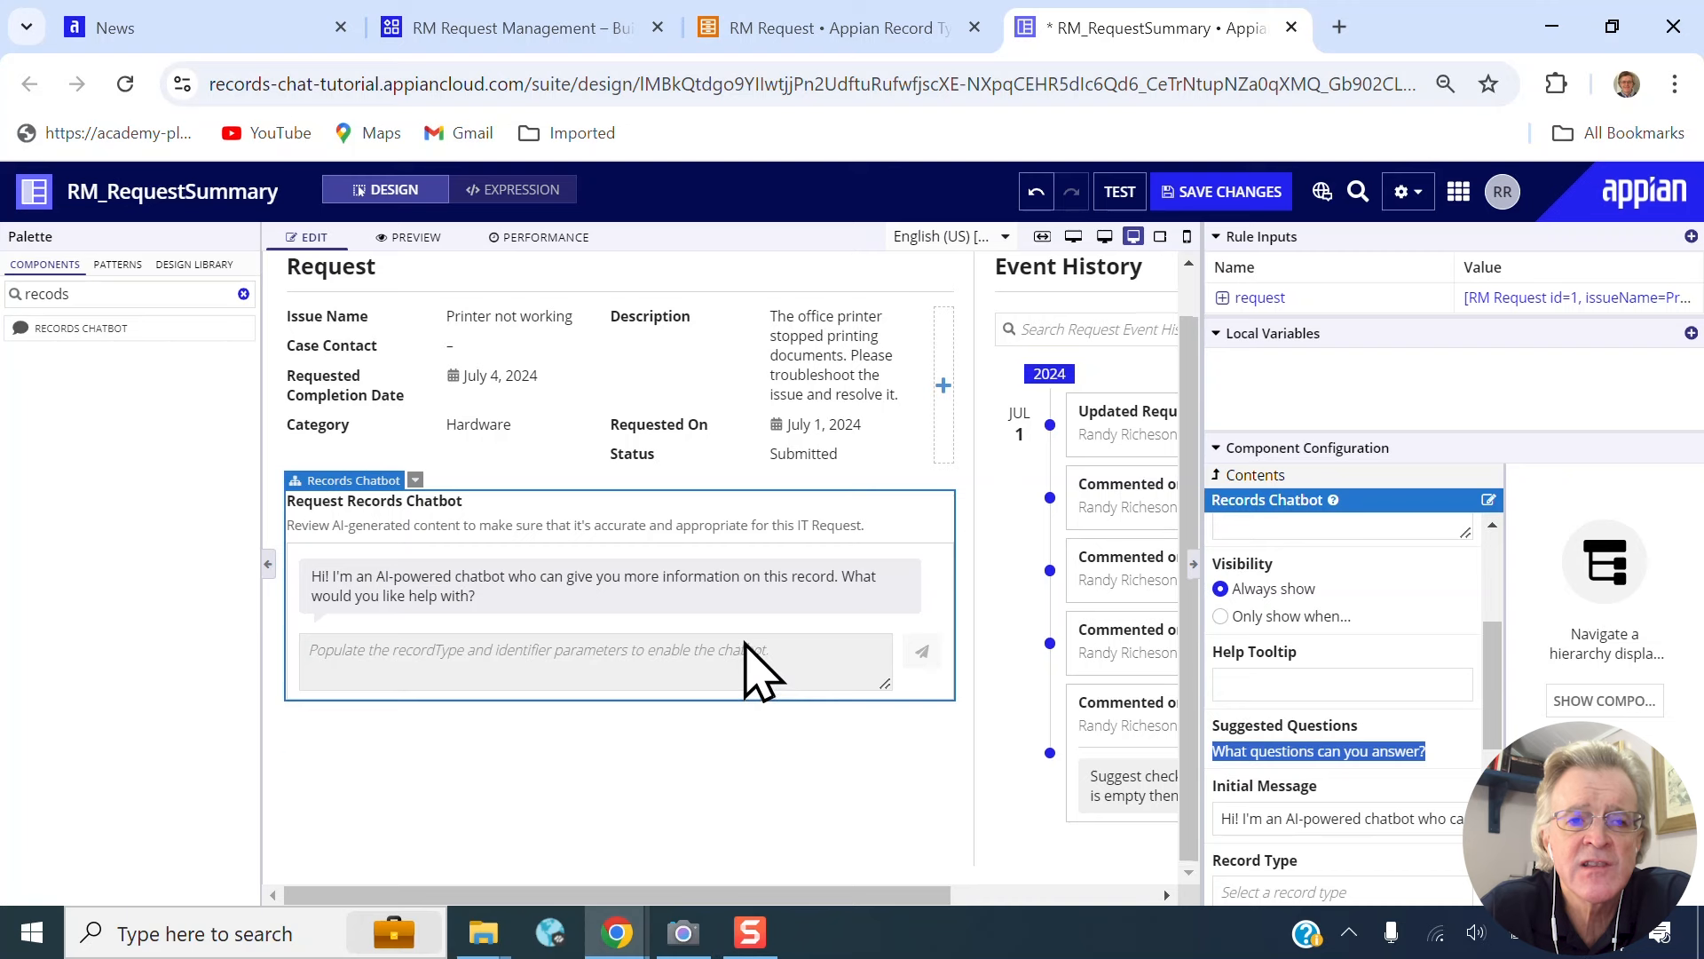
{"action": "scroll", "coordinate": [736, 612], "scroll_direction": "up", "scroll_amount": 1}
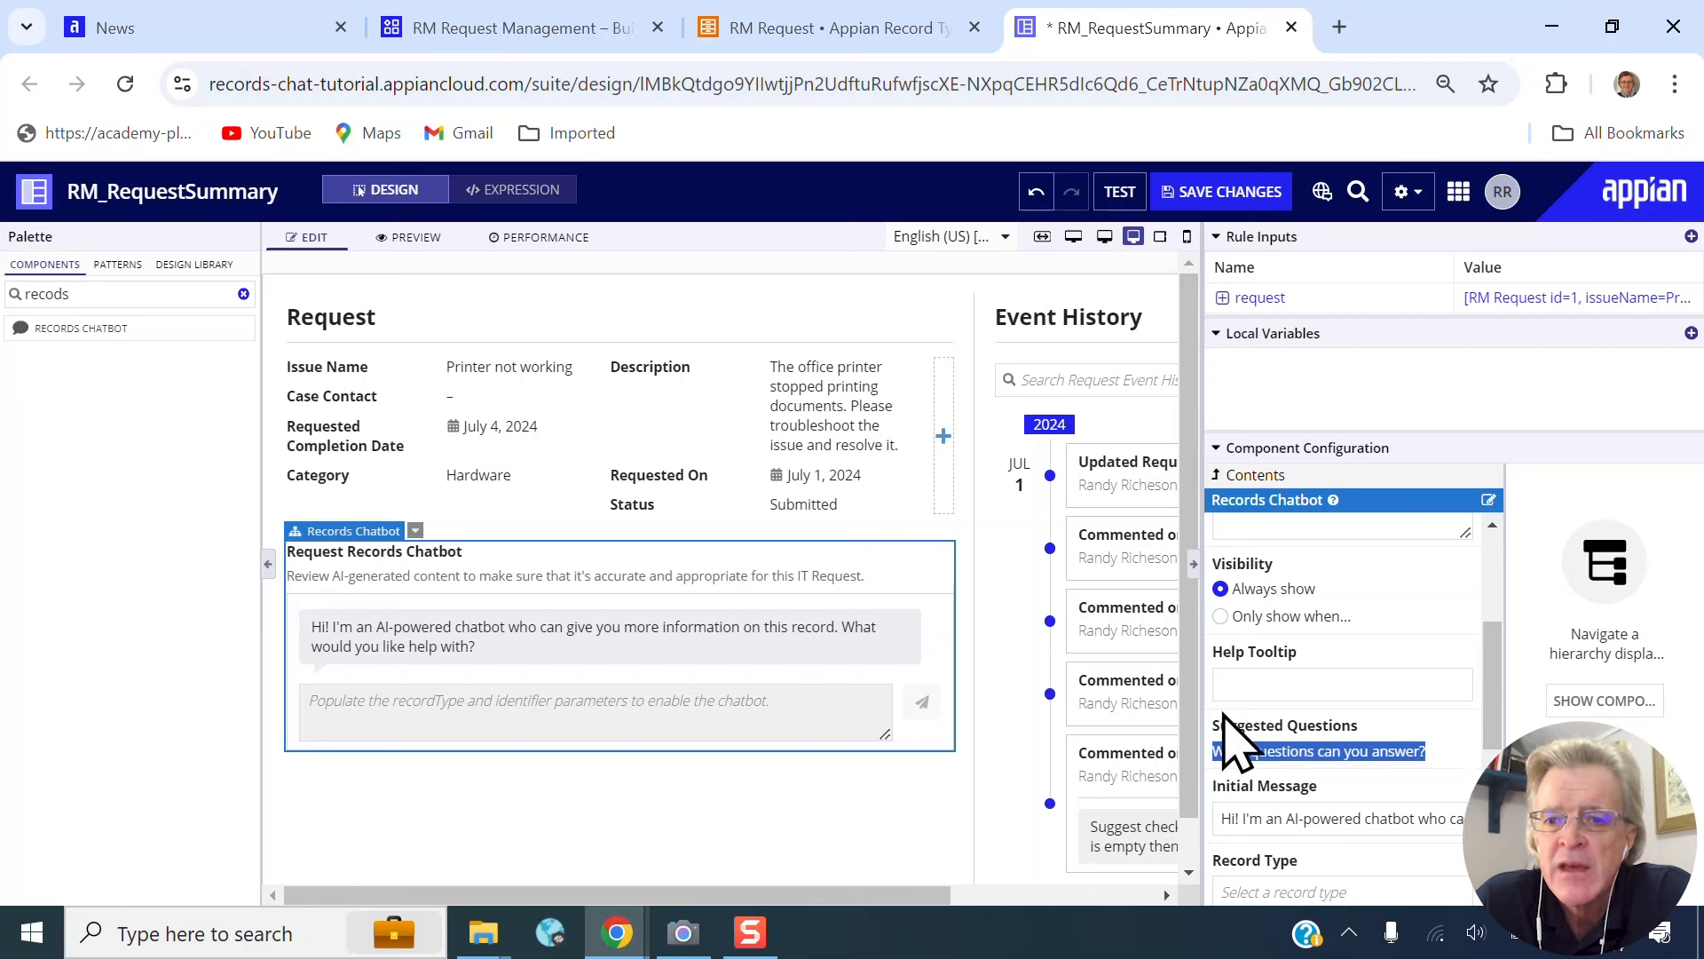
- Copy the default suggested question "What questions can you answer?" into the chatbot's help tooltip, without its quotation marks
{"action": "left_click", "coordinate": [1393, 752]}
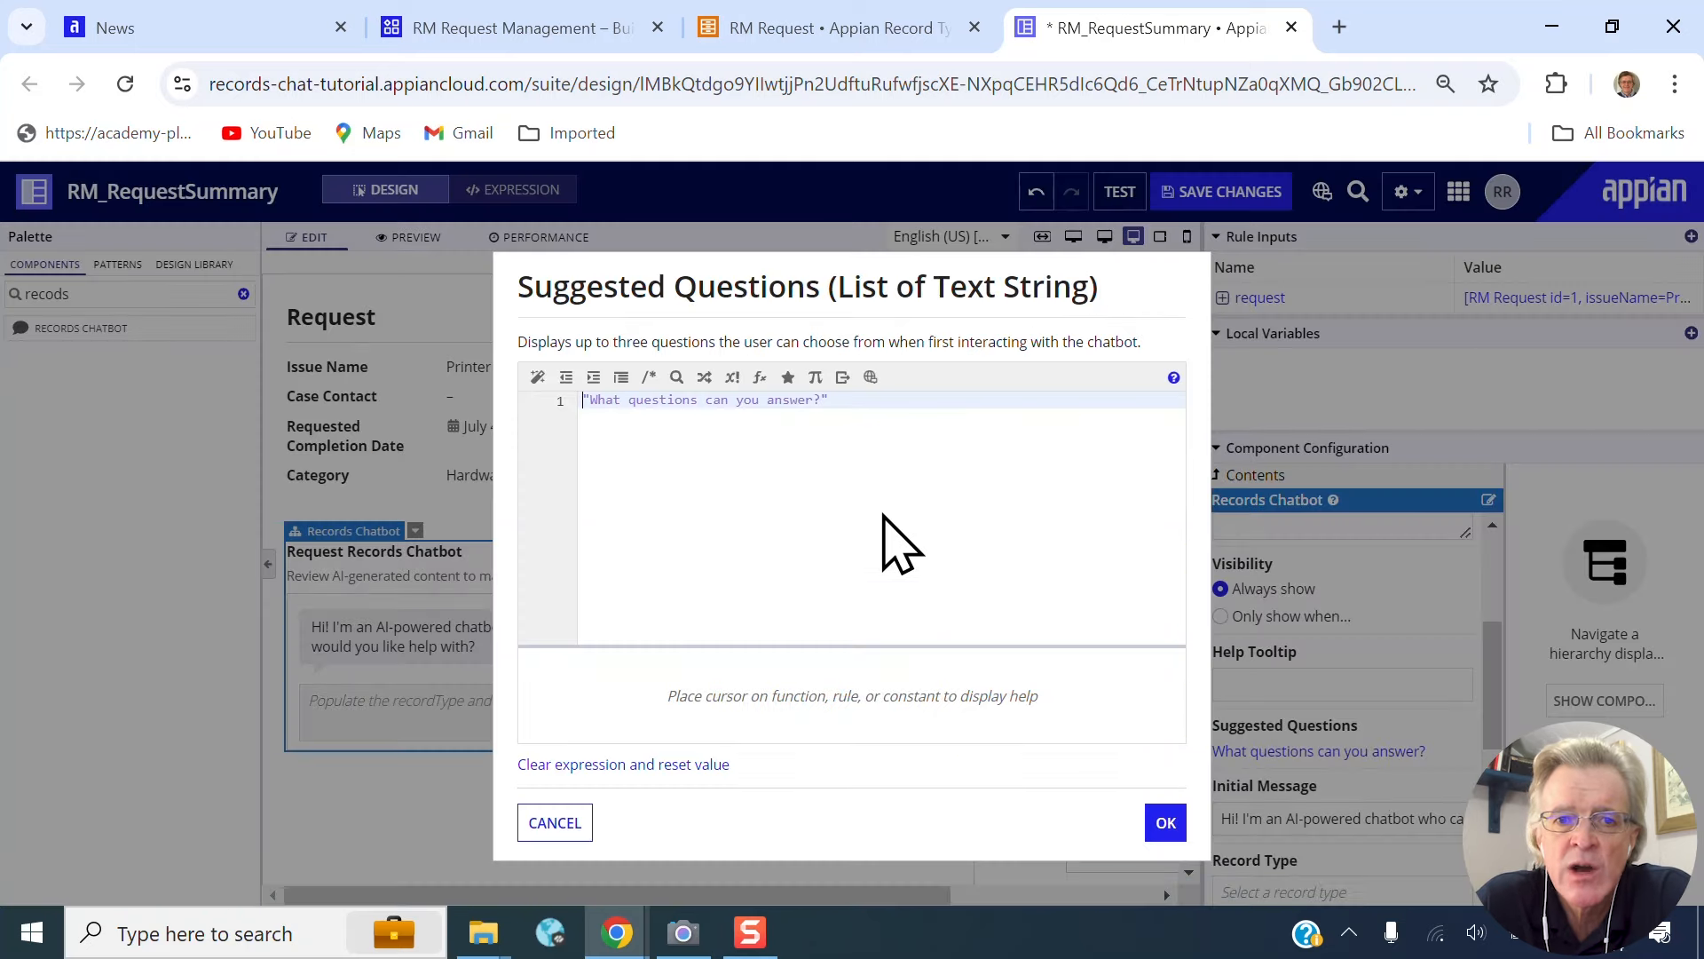
{"action": "left_click", "coordinate": [568, 826]}
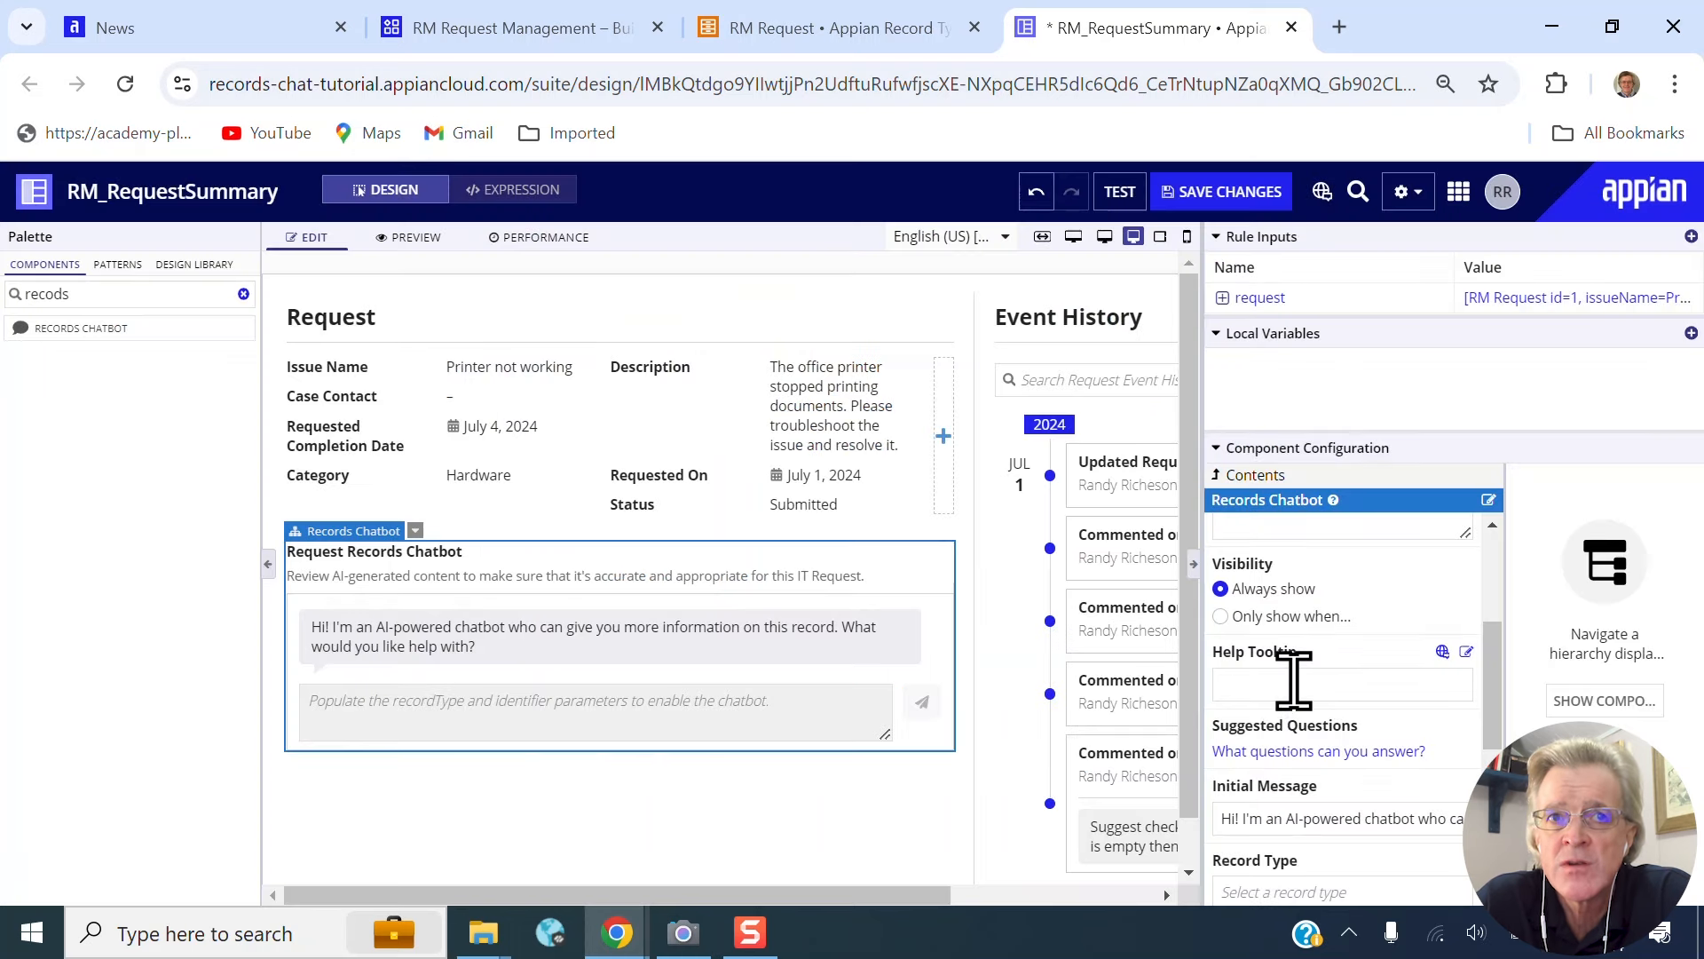
{"action": "left_click", "coordinate": [1294, 683]}
{"action": "type", "text": "\"What questions can you answer?\""}
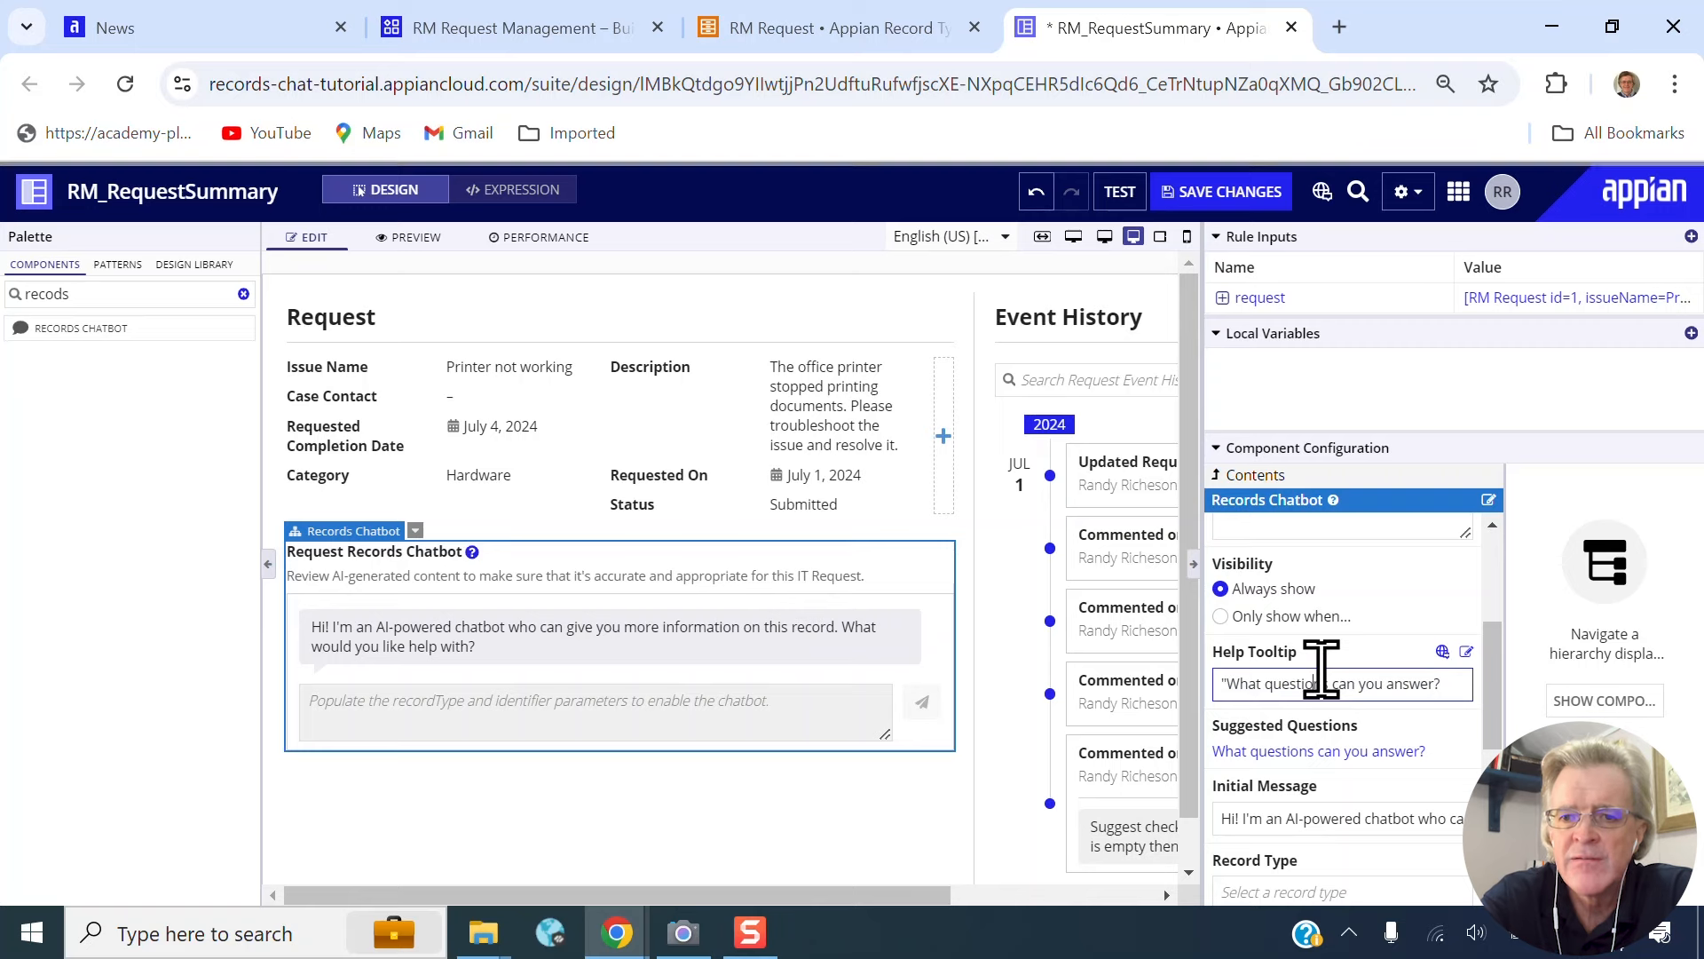
{"action": "key", "text": "BackSpace"}
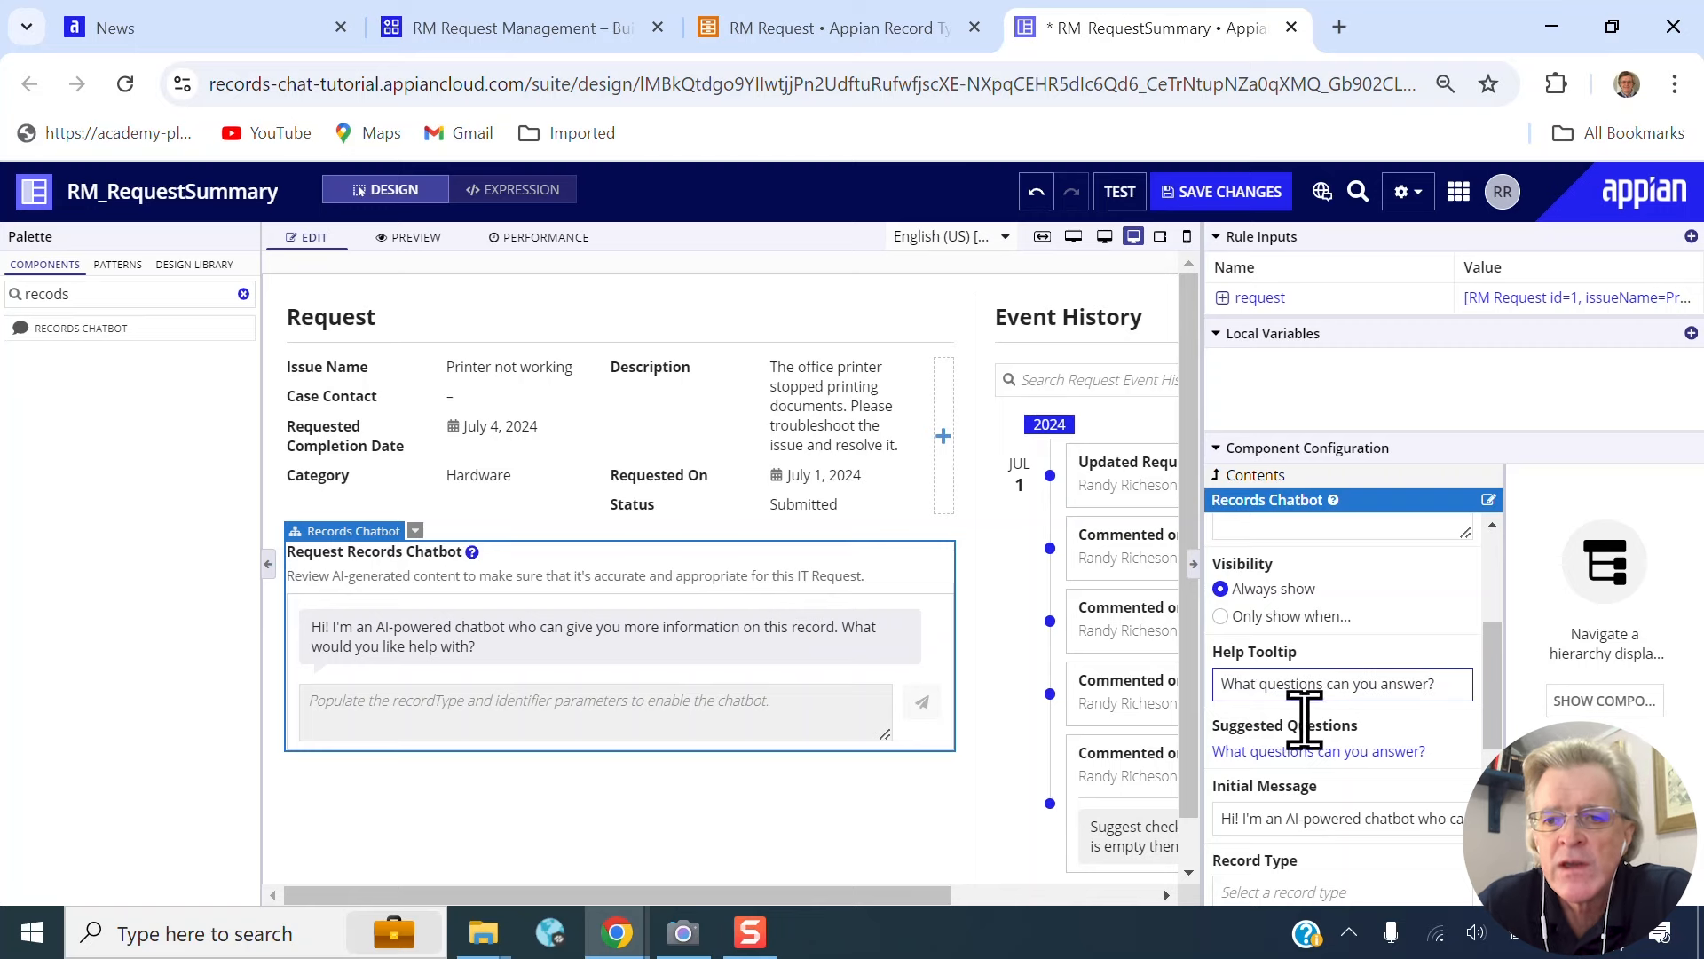
- Replace the suggested questions with the list "What has been tried?", "What is the most common cause of this issue?" and "What has been recommended?"
{"action": "left_click", "coordinate": [1310, 752]}
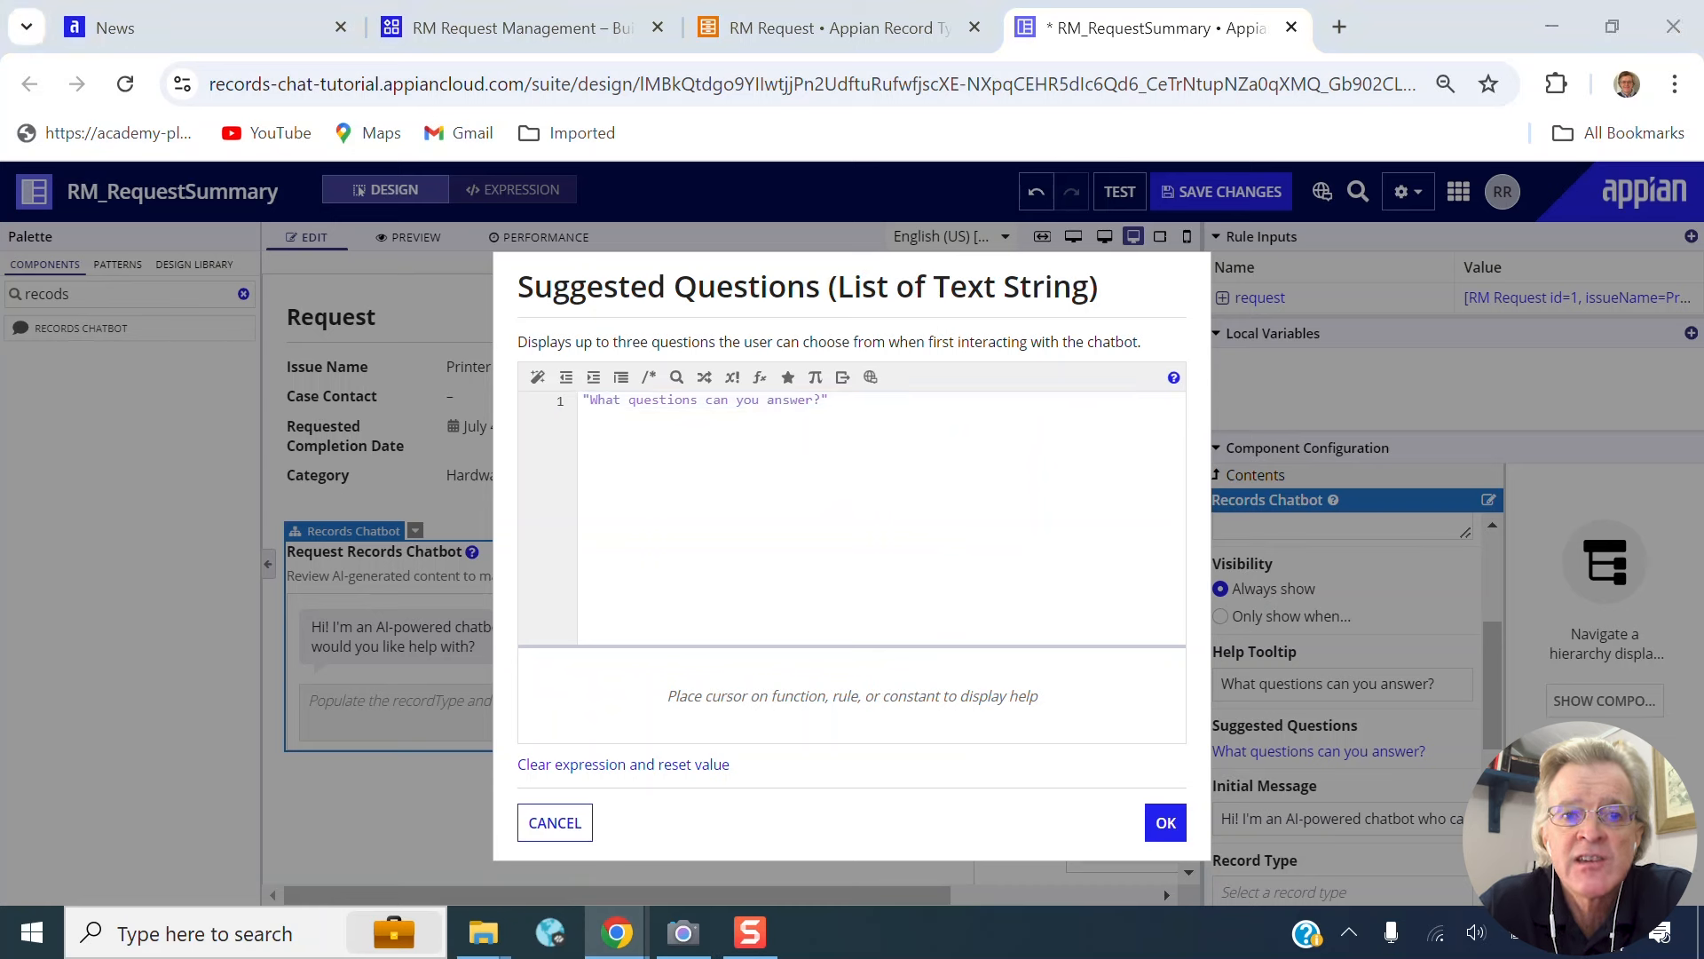
{"action": "left_click_drag", "start_coordinate": [970, 425], "coordinate": [609, 344]}
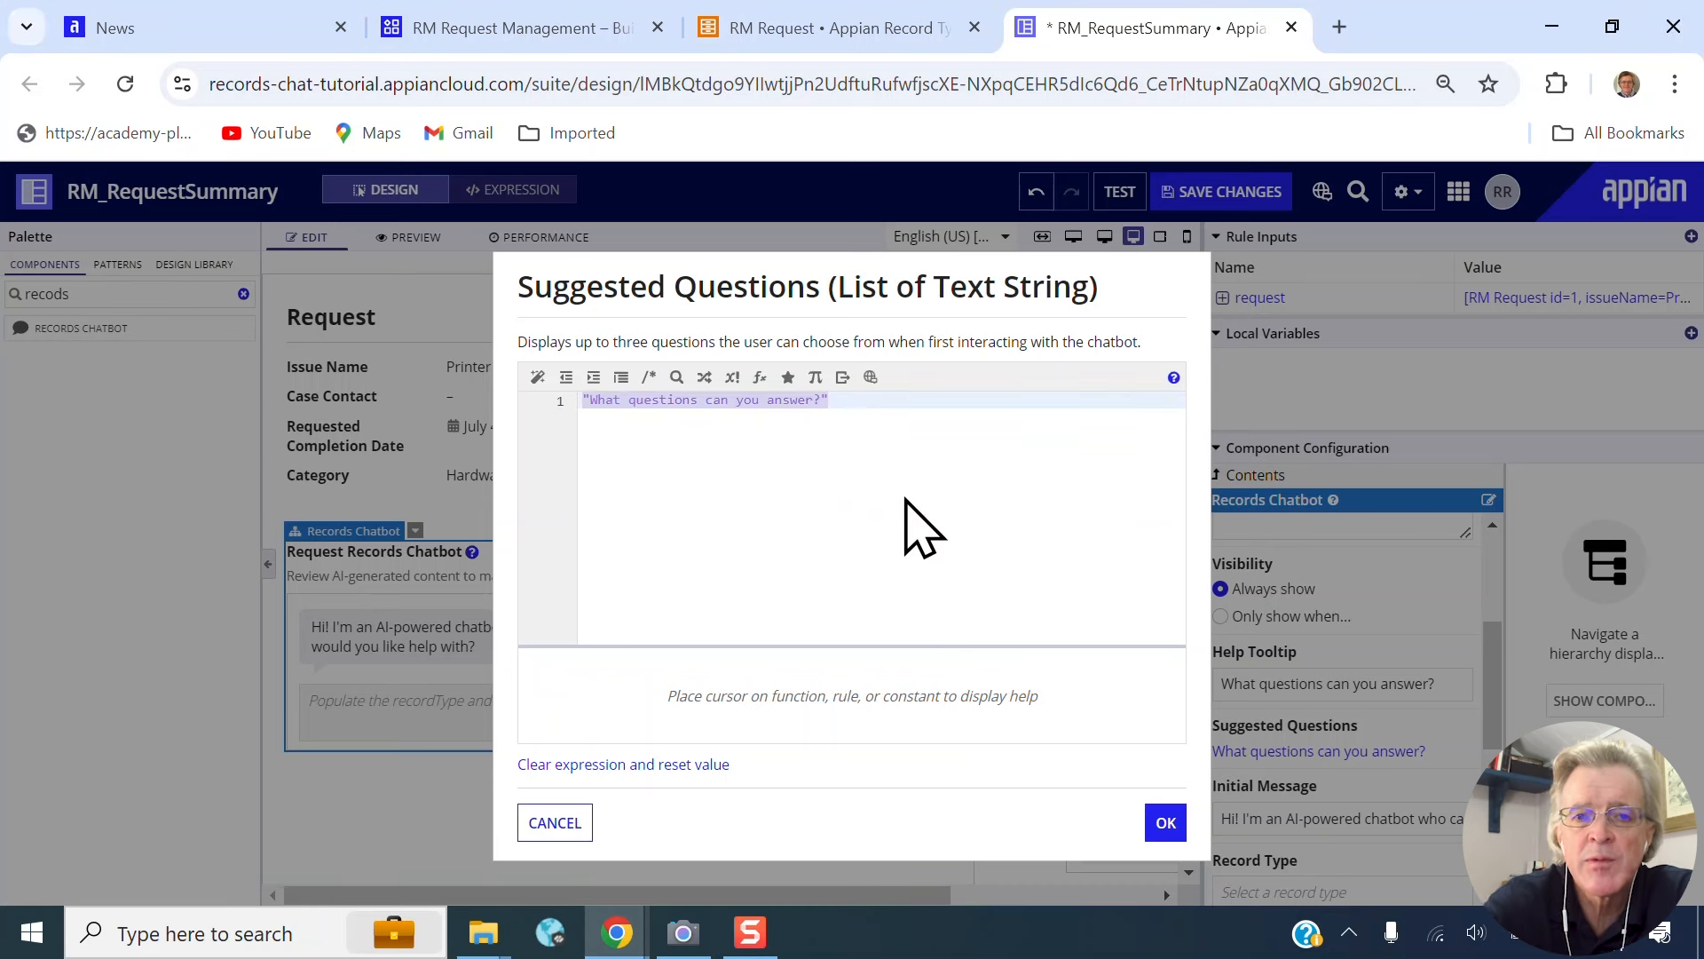
{"action": "type", "text": "{   \"What has been tried?\",   \"What is the most common cause of this issue?\",   \"What has been recommended?\" }"}
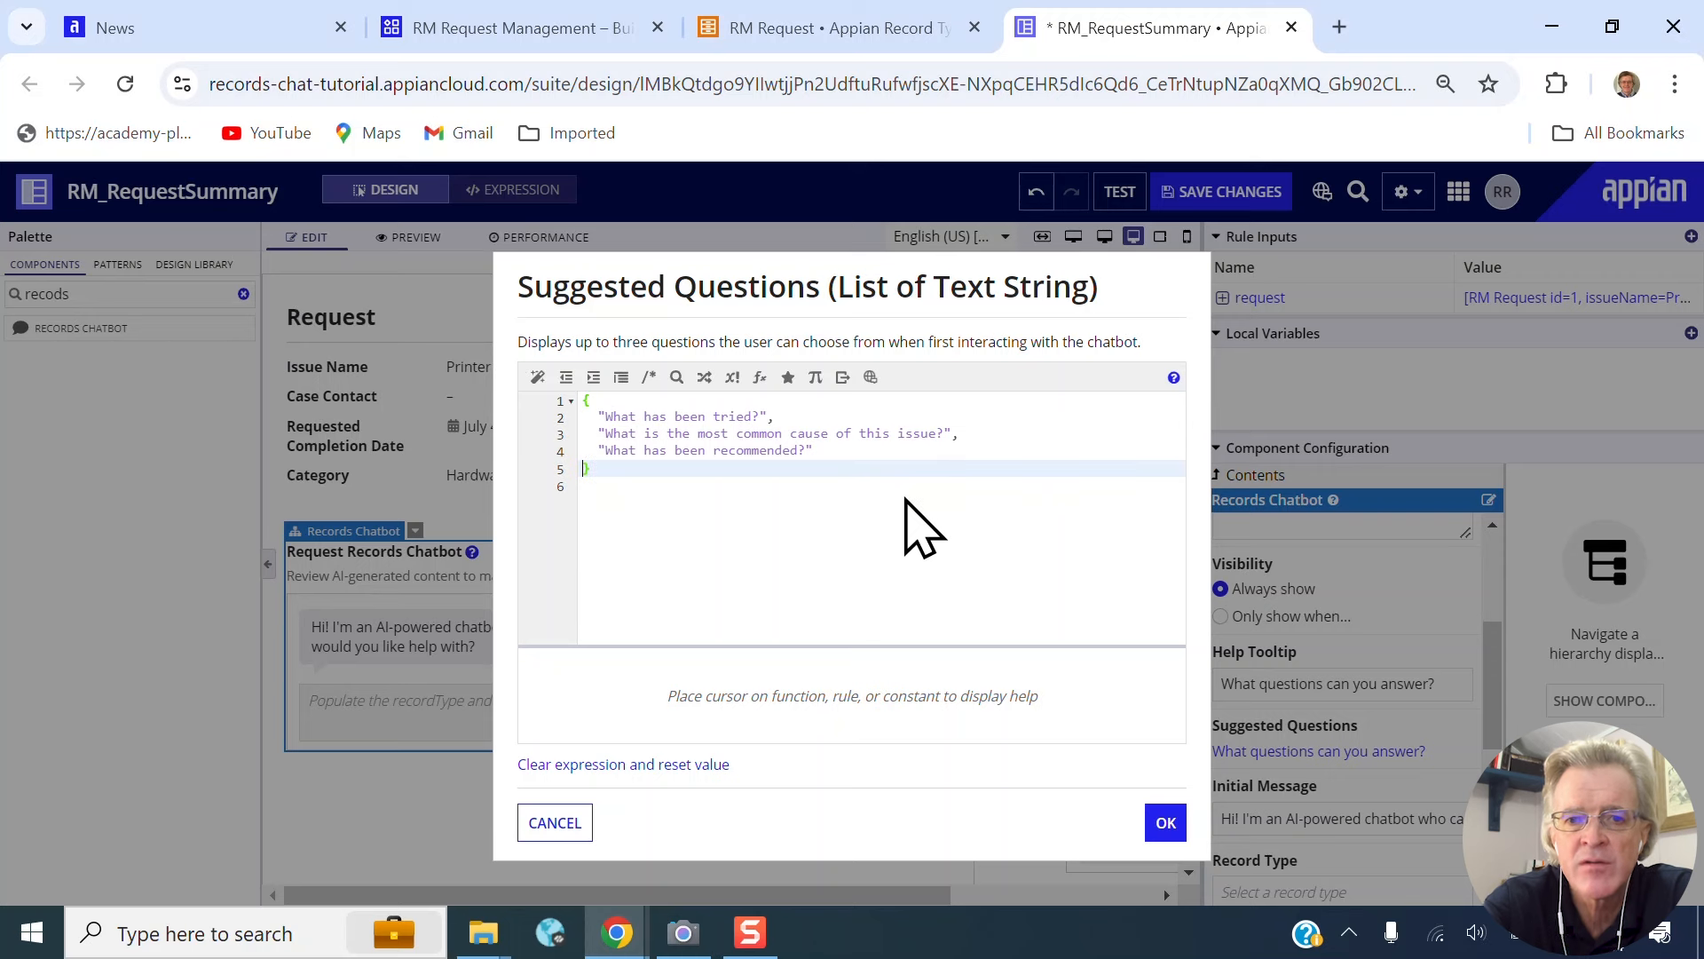
{"action": "key", "text": "ctrl+plus"}
{"action": "key", "text": "ctrl+plus"}
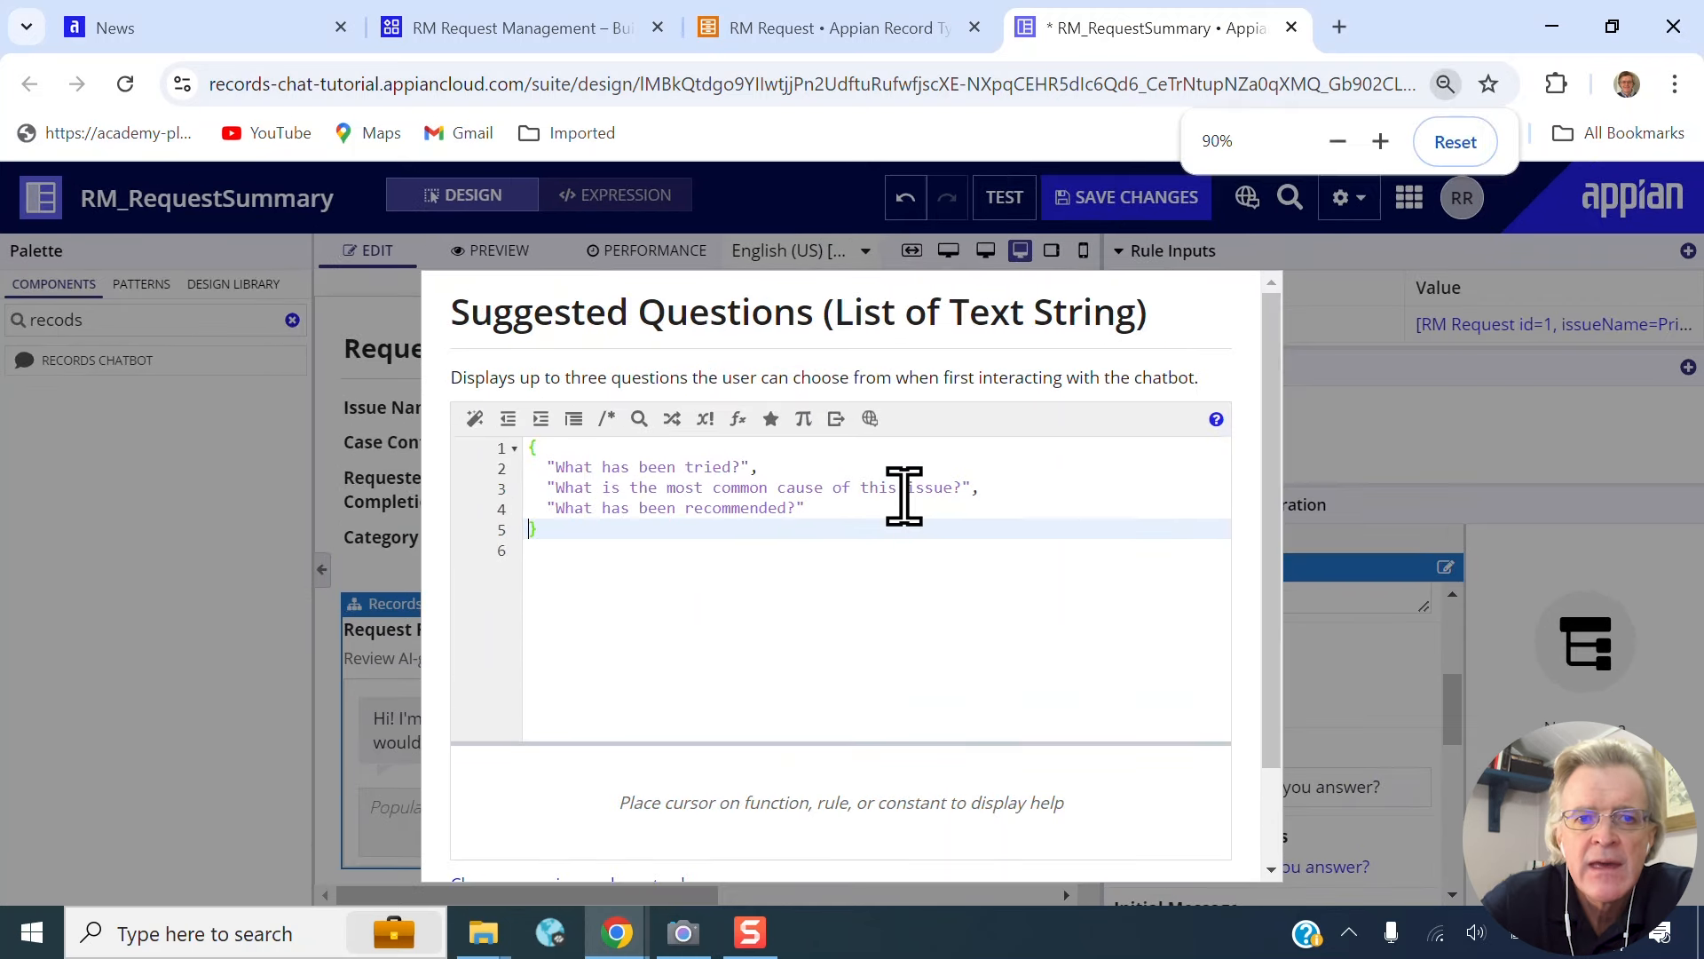
{"action": "left_click", "coordinate": [917, 466]}
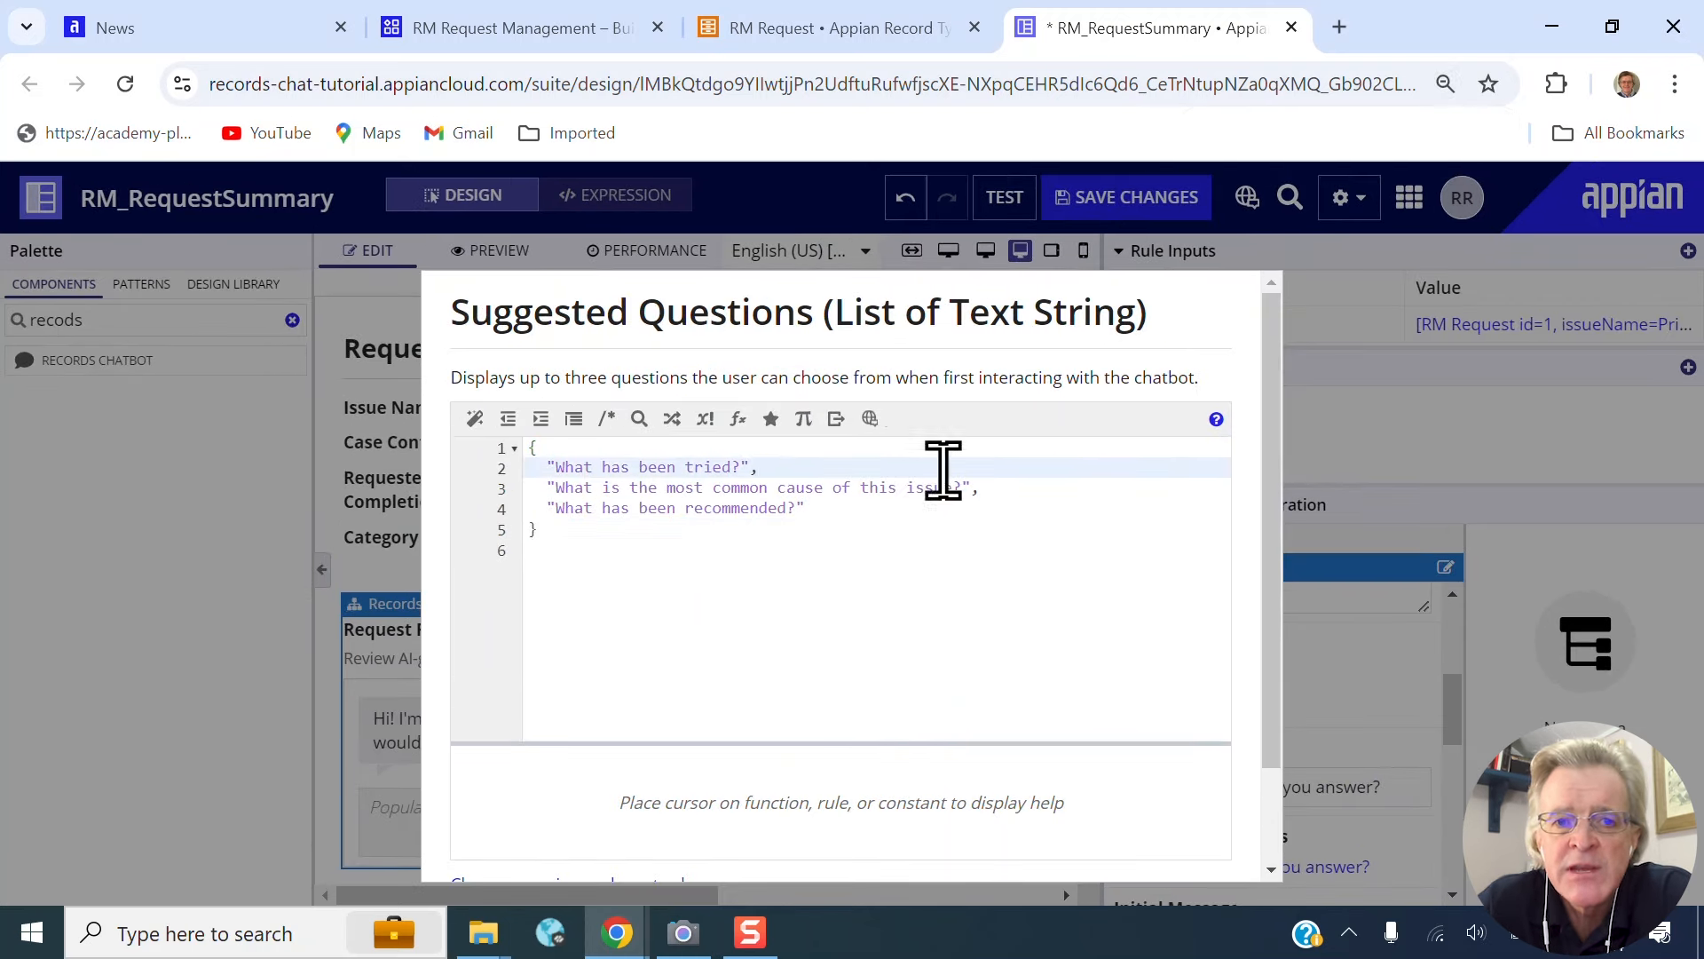
{"action": "left_click", "coordinate": [1088, 488]}
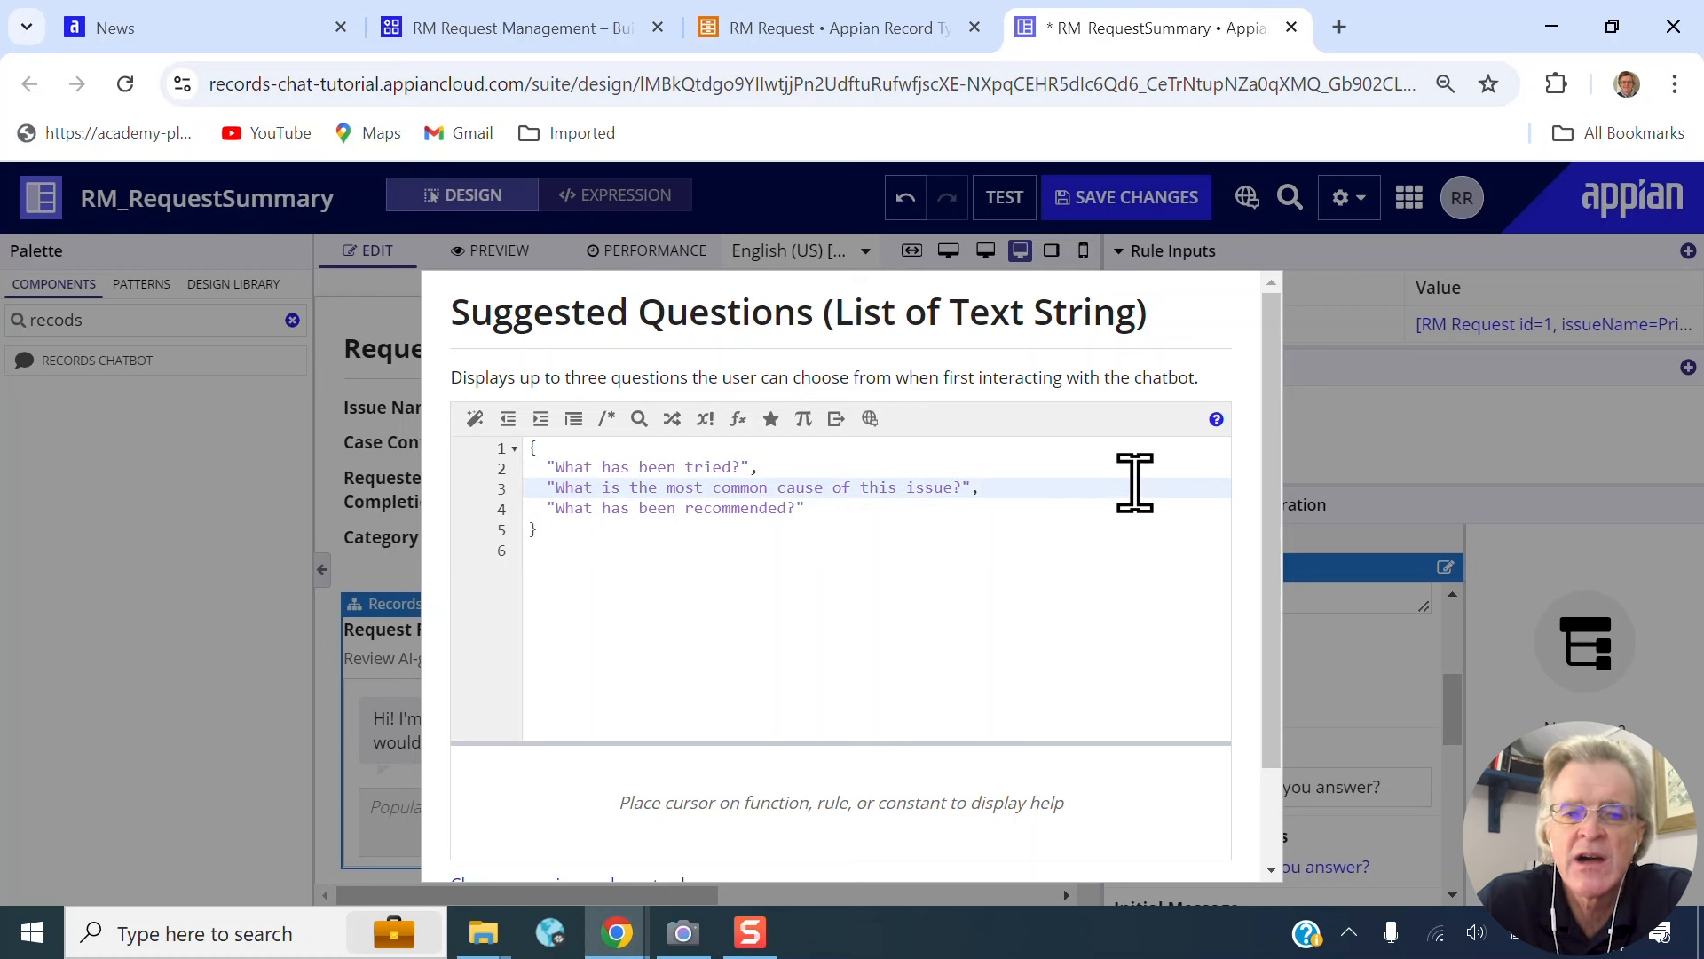
{"action": "left_click", "coordinate": [901, 509]}
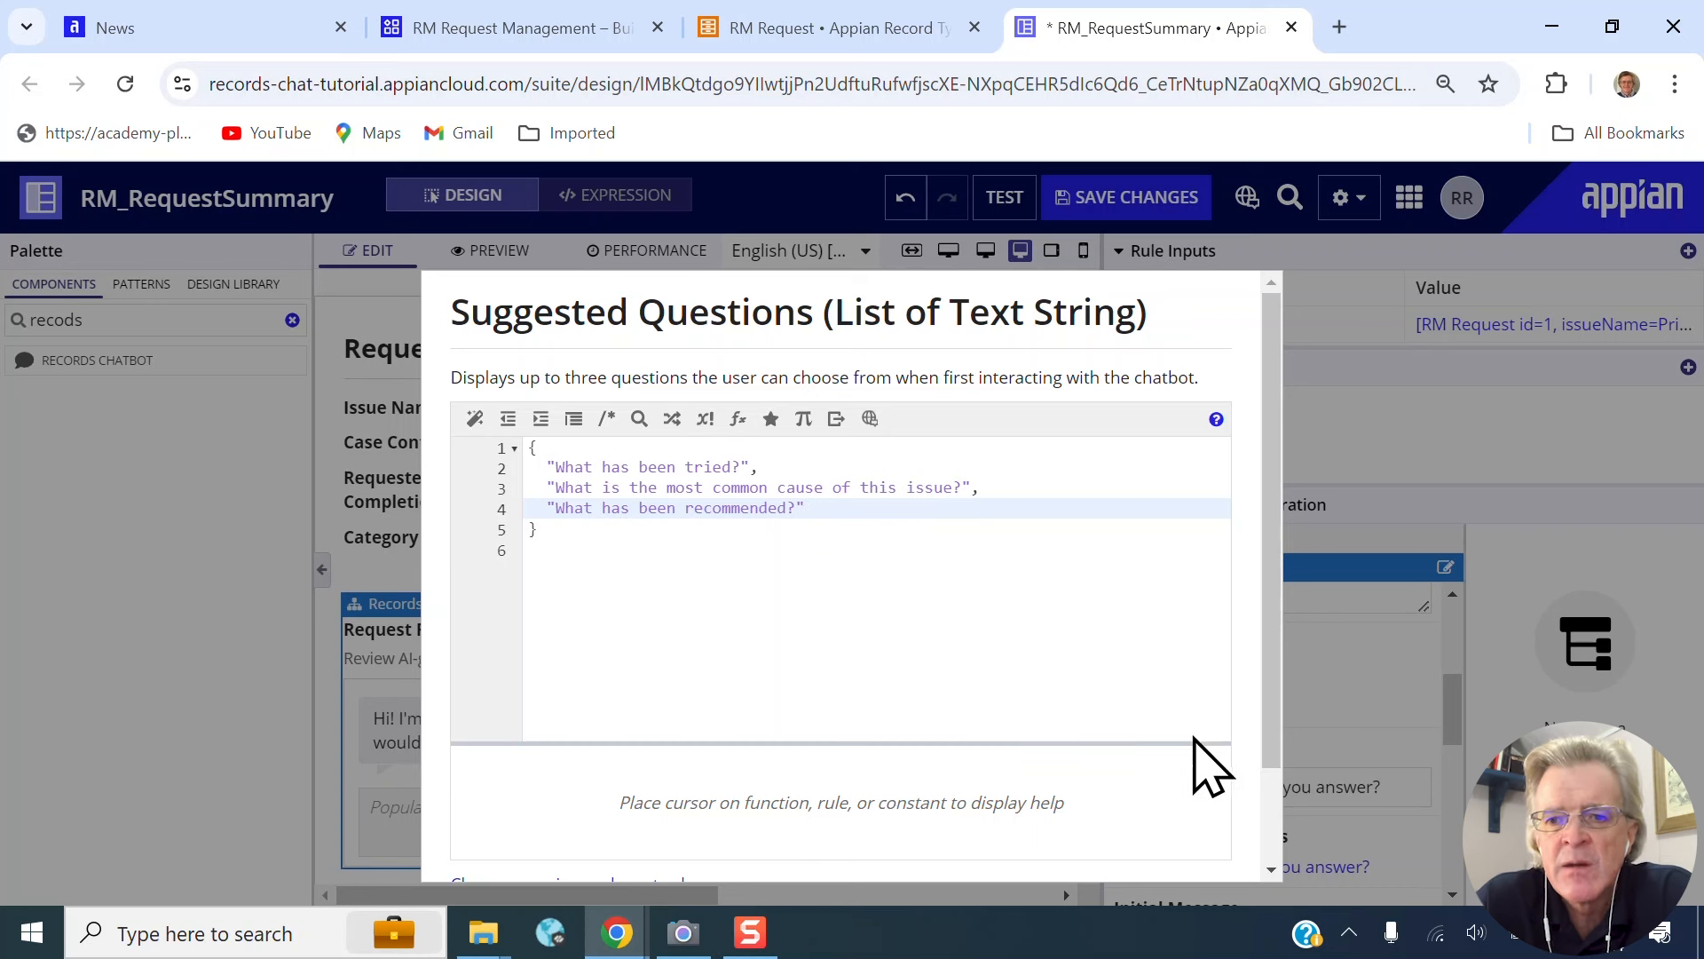
{"action": "scroll", "coordinate": [1200, 763], "scroll_direction": "down", "scroll_amount": 1}
{"action": "left_click", "coordinate": [1212, 853]}
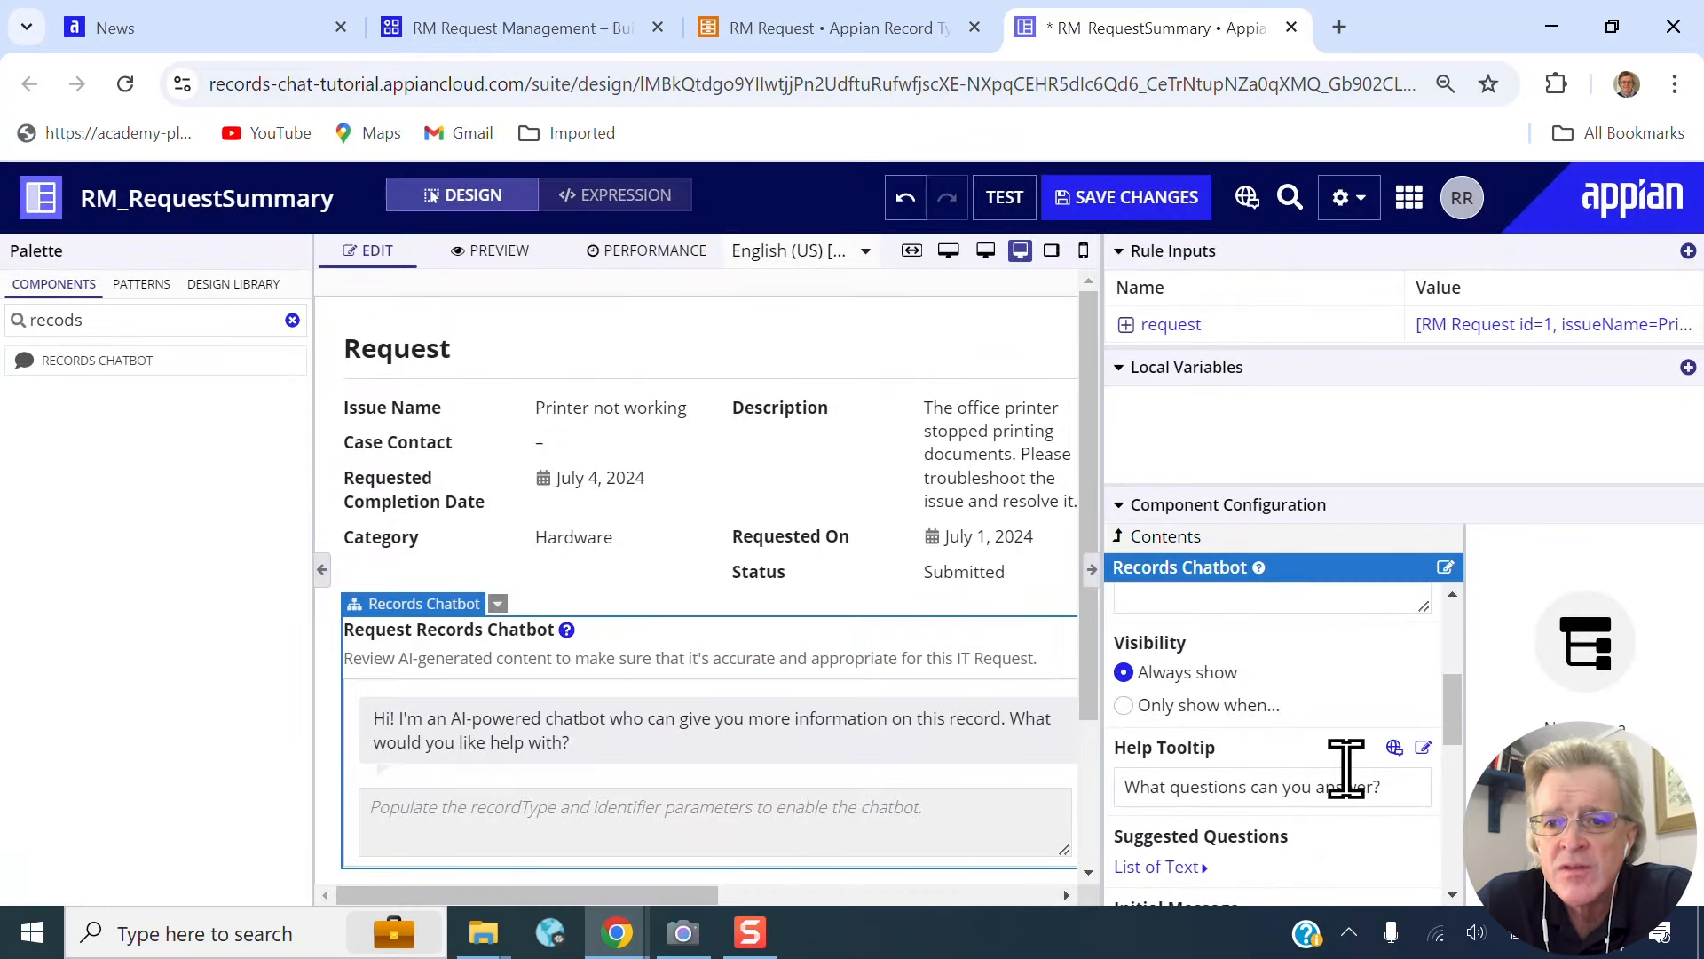
- Open the initial message as an expression and split its text after "Hi" with a blank line between the parts
{"action": "scroll", "coordinate": [1346, 768], "scroll_direction": "down", "scroll_amount": 1}
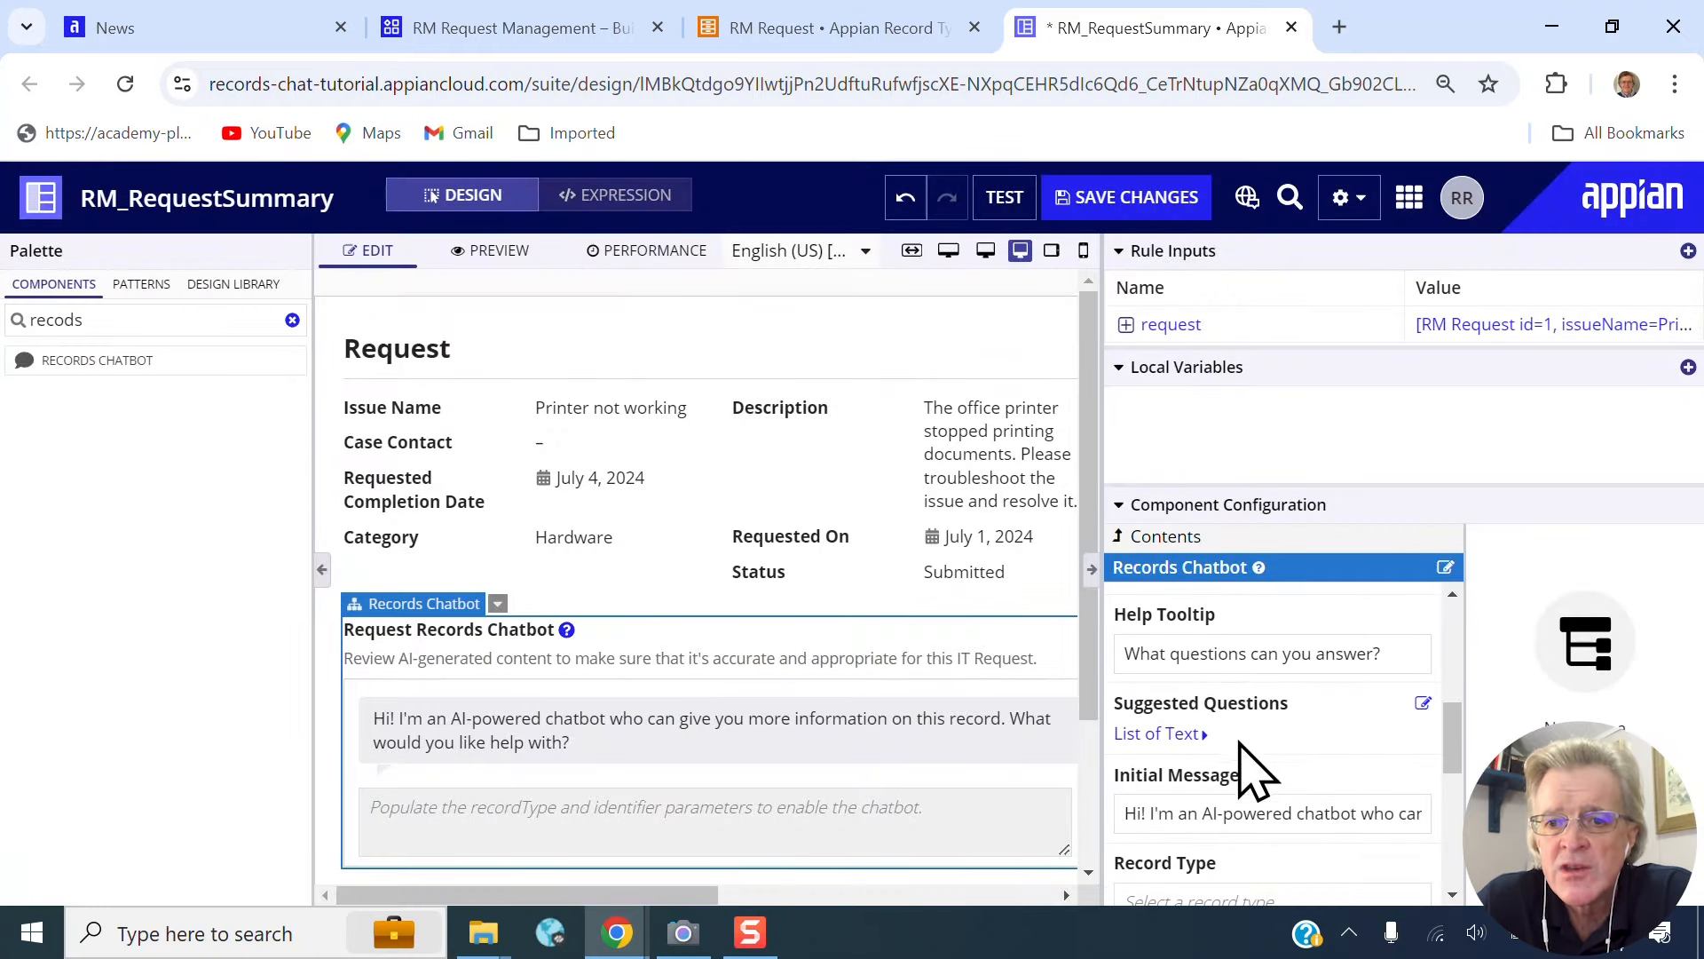
{"action": "left_click_drag", "start_coordinate": [1170, 775], "coordinate": [1248, 774]}
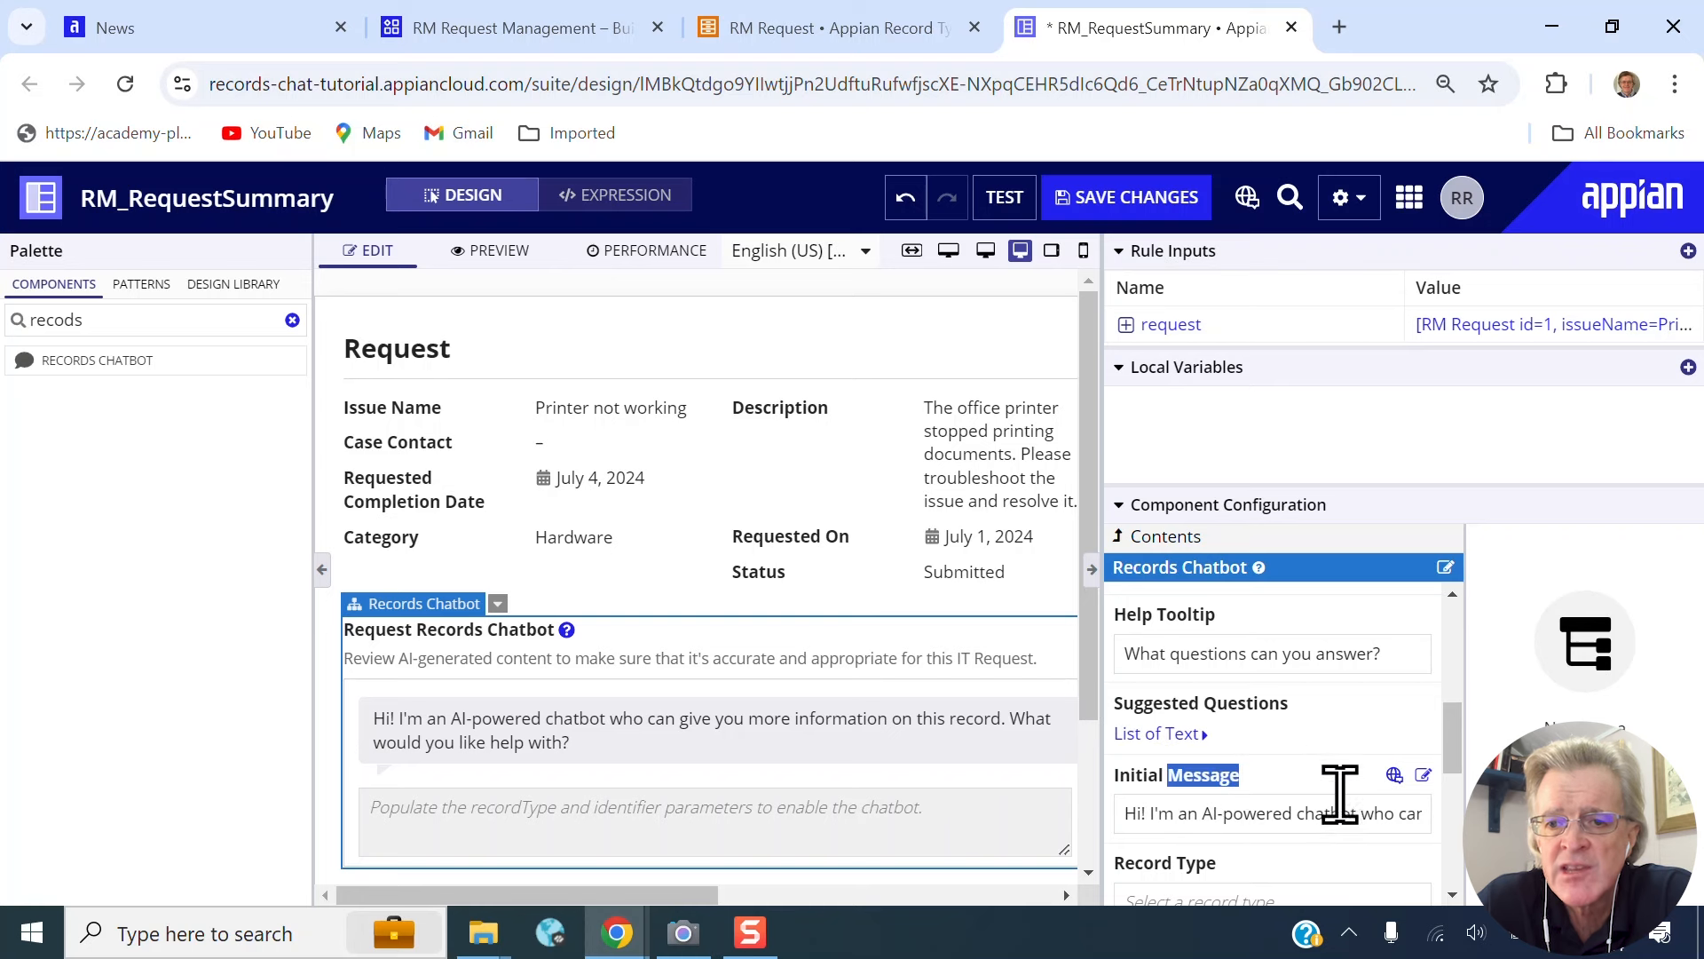
{"action": "left_click", "coordinate": [1423, 776]}
{"action": "left_click", "coordinate": [560, 470]}
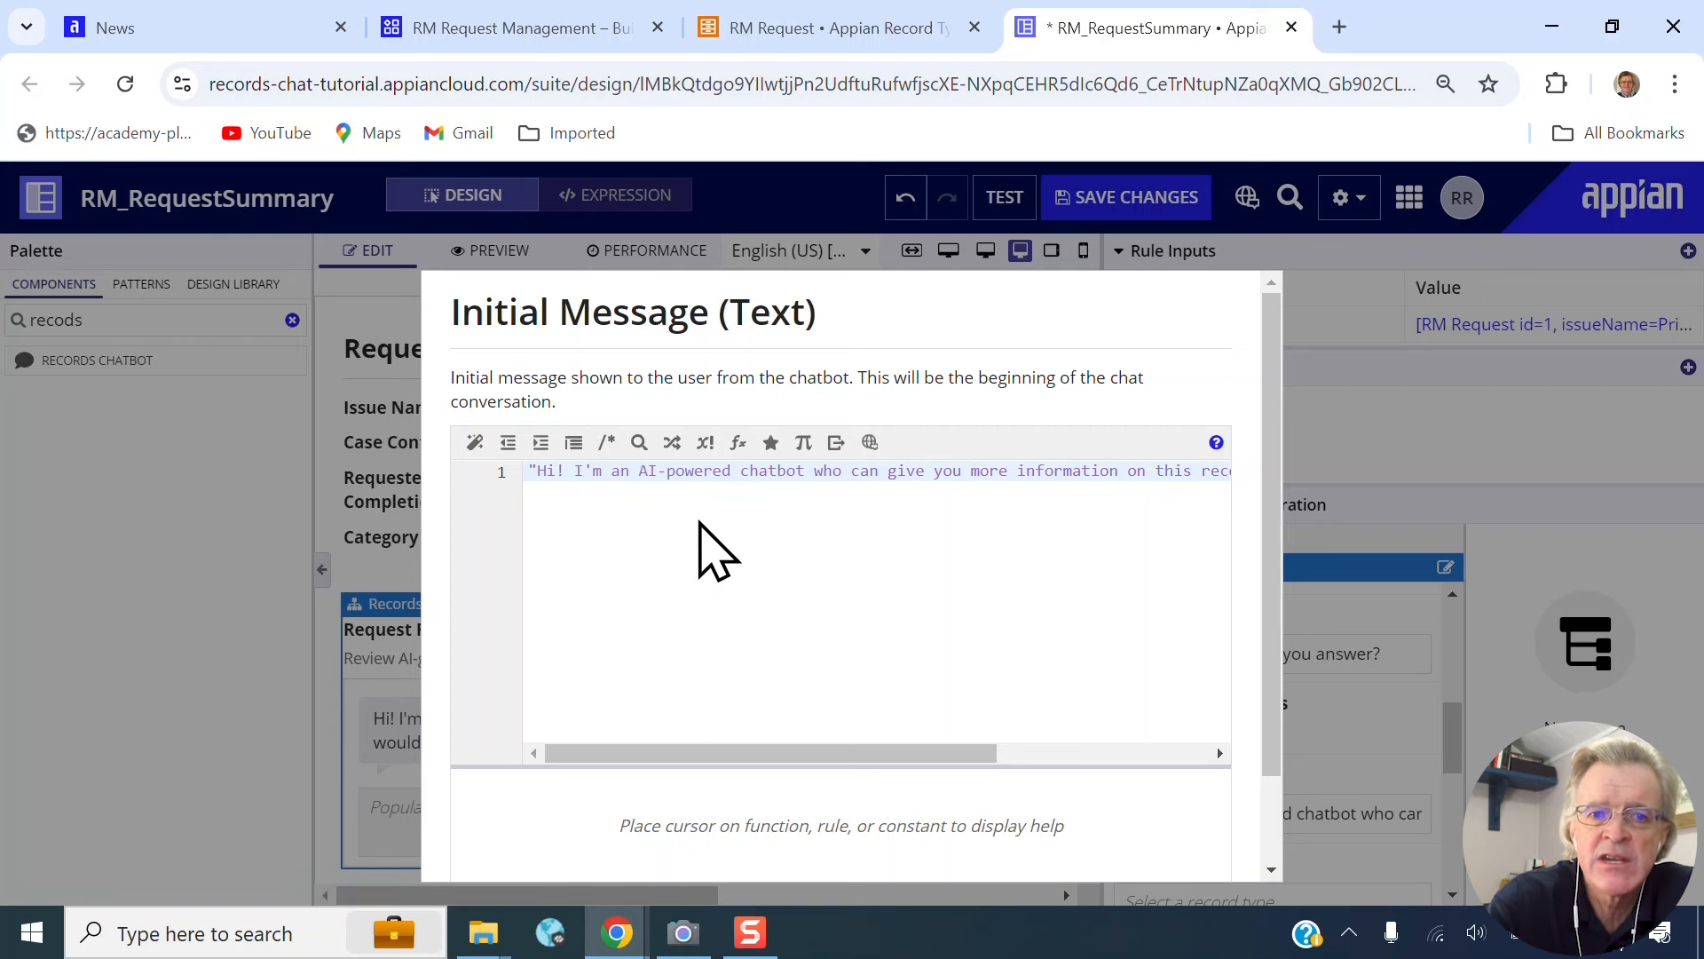
{"action": "key", "text": "Return"}
{"action": "key", "text": "Return"}
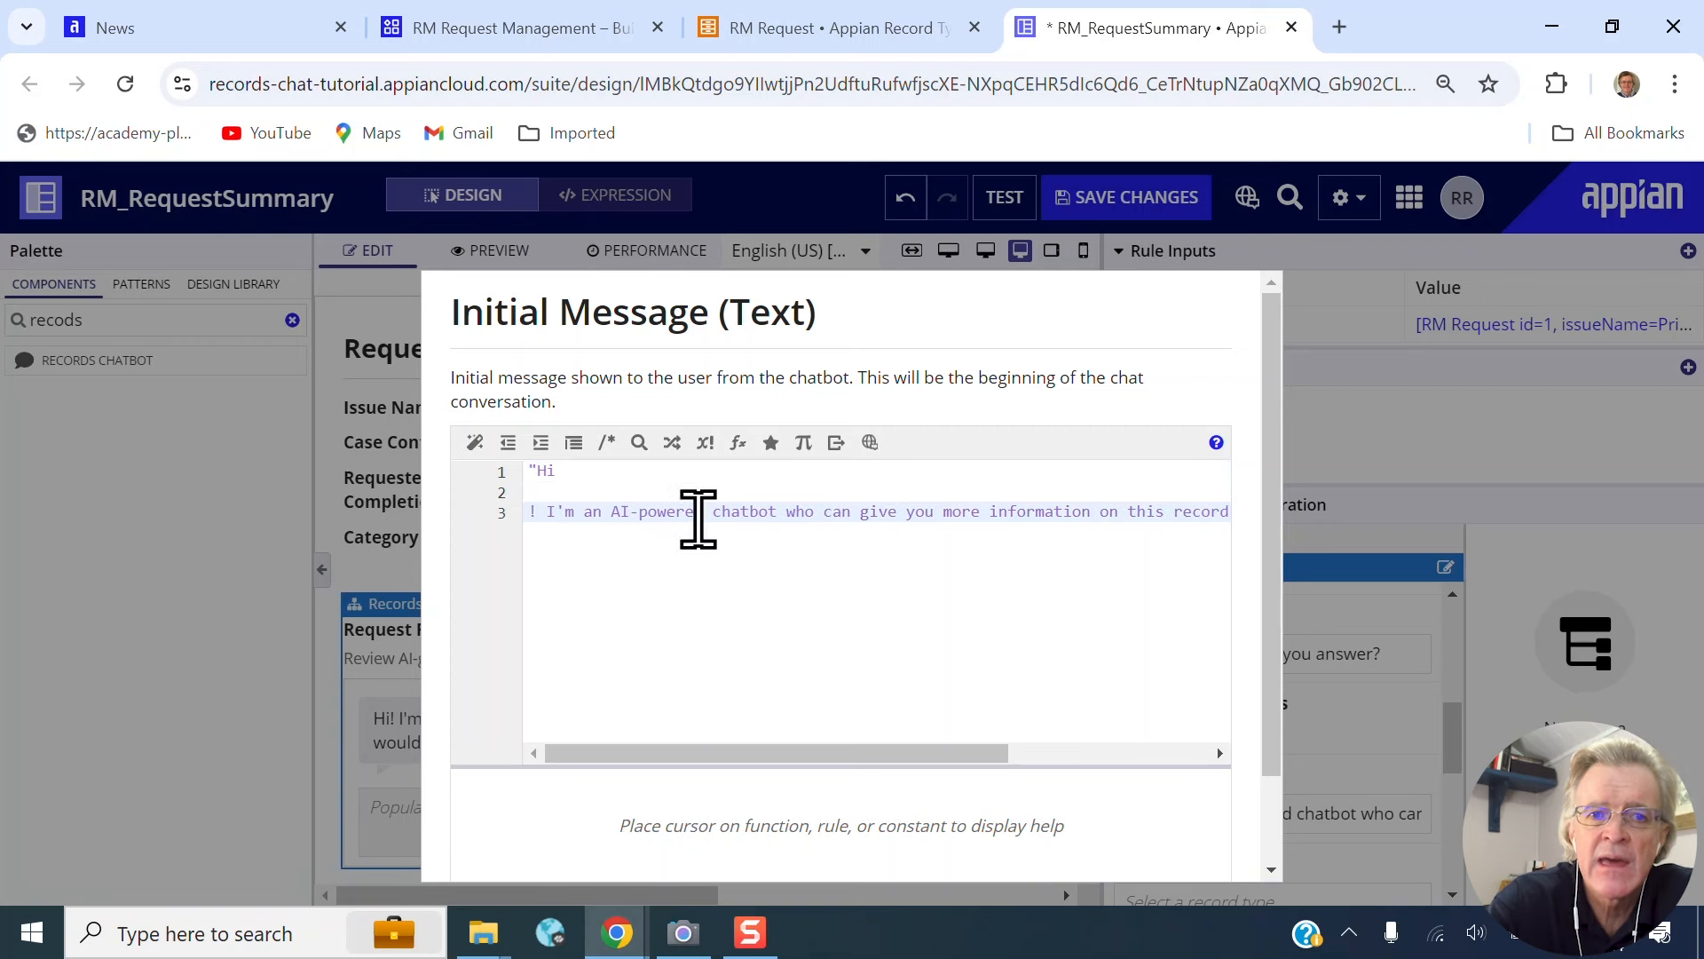
{"action": "key", "text": "Up"}
{"action": "key", "text": "Up"}
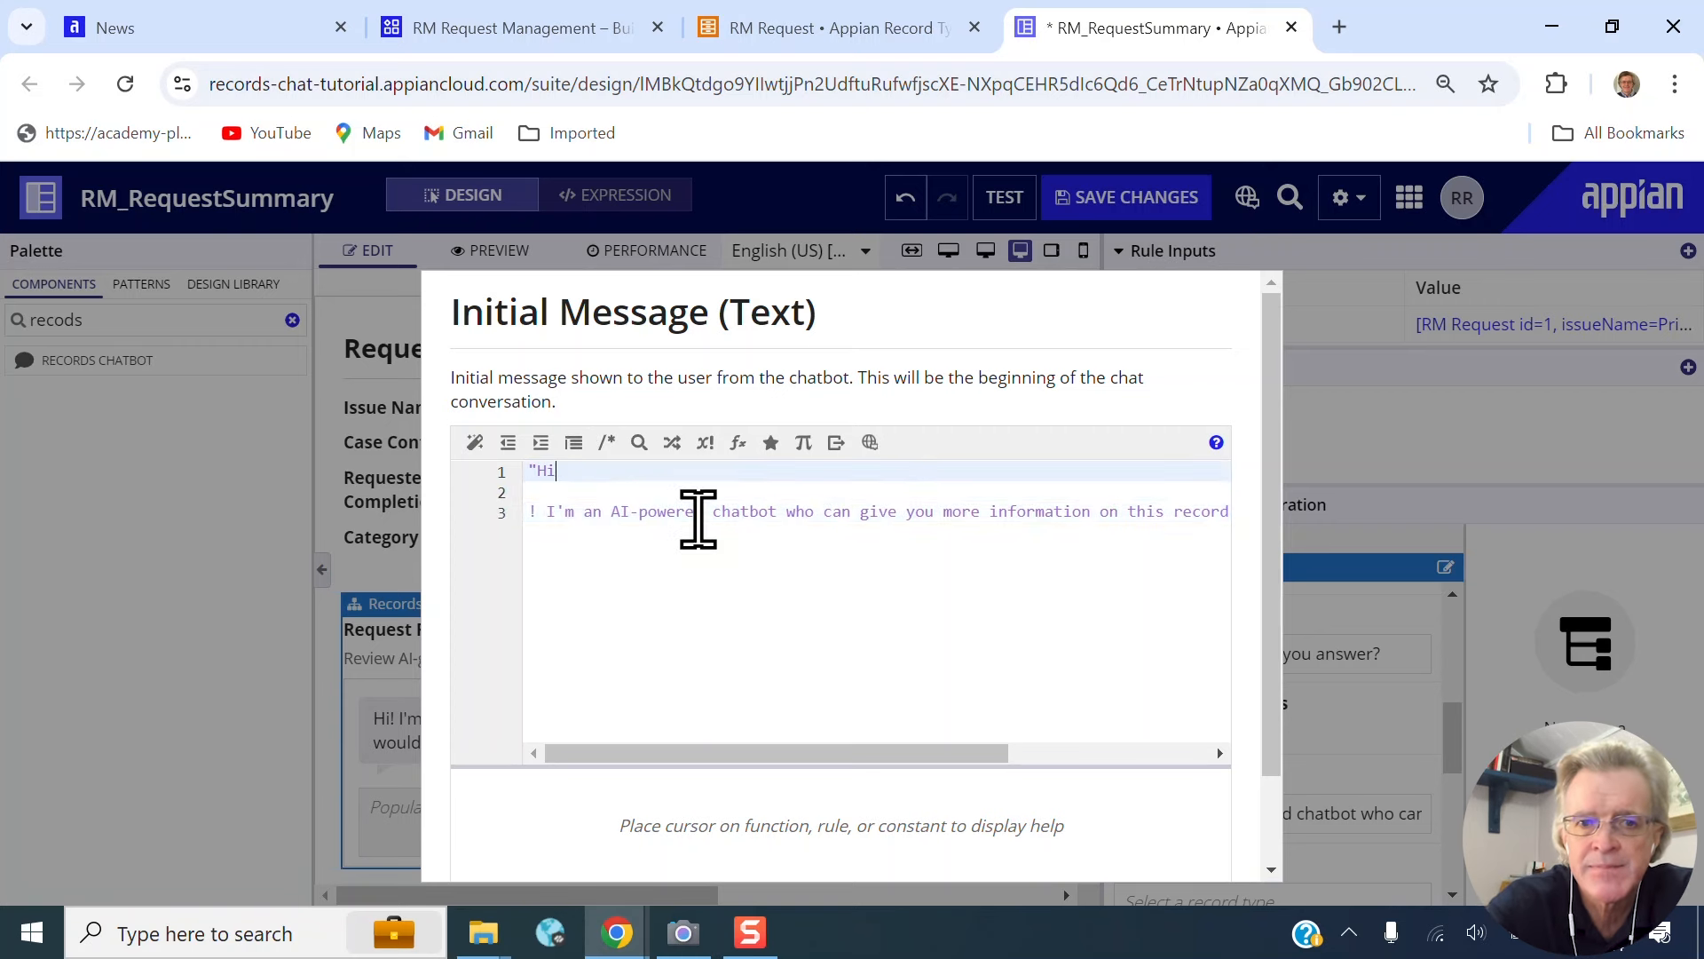
- Close the greeting string as "Hi " and append a user() call with loggedInUser() as its username parameter
{"action": "type", "text": "\""}
{"action": "key", "text": "Return"}
{"action": "type", "text": "&user("}
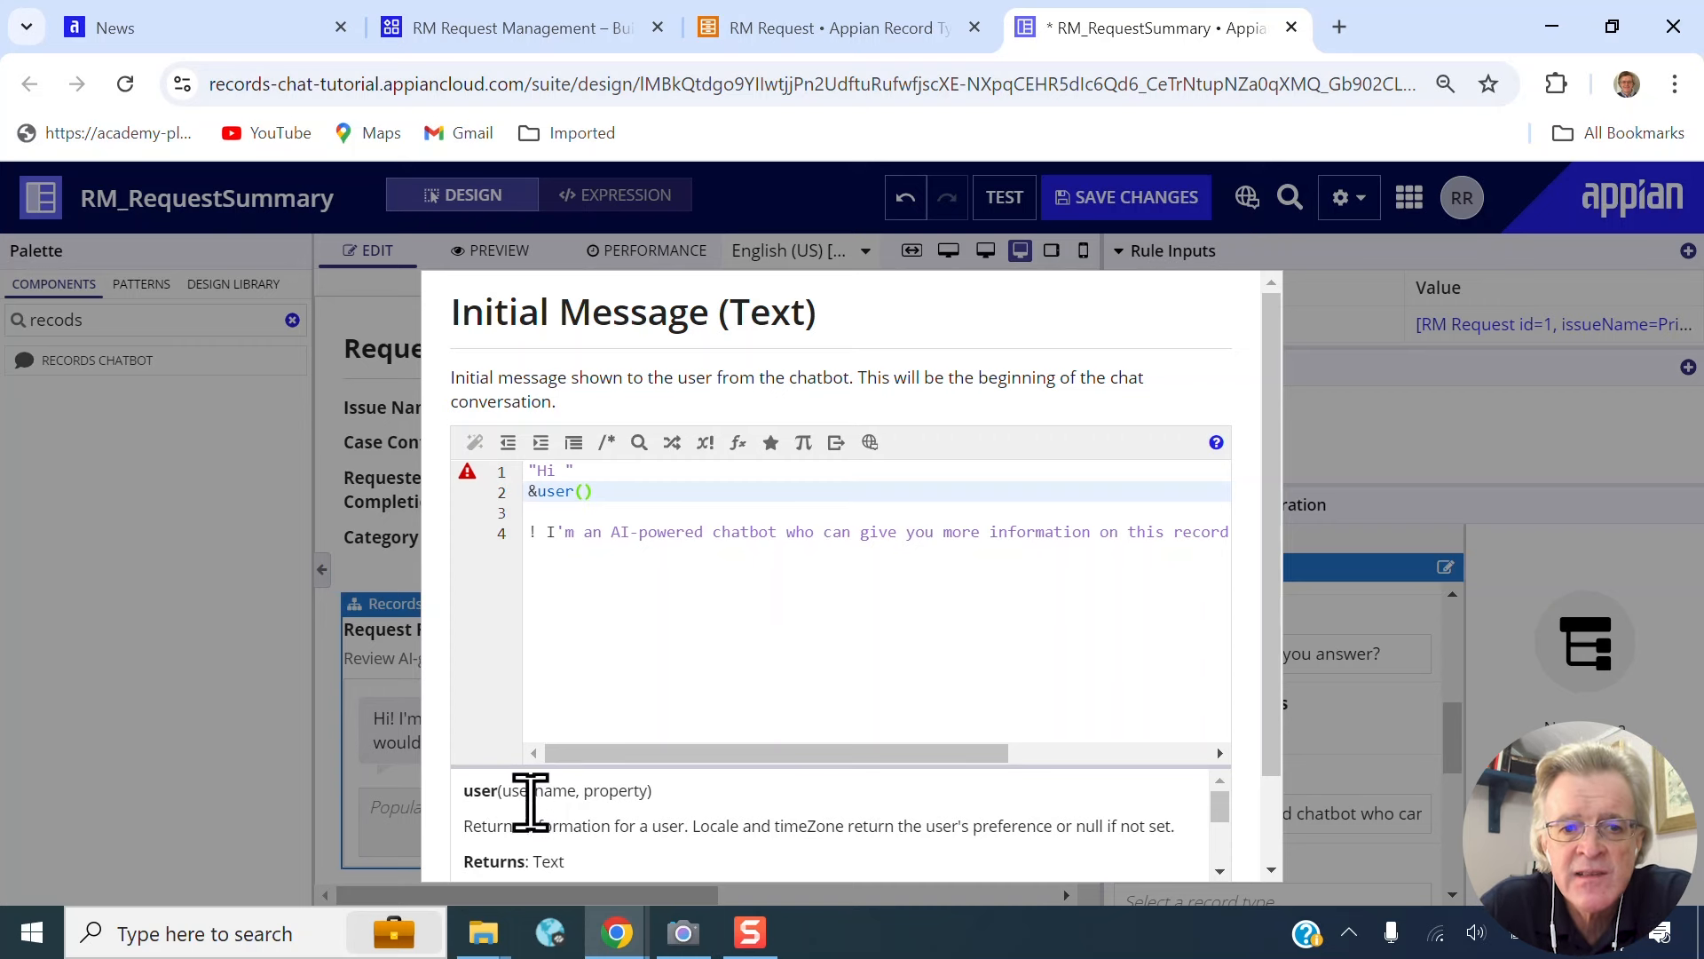
{"action": "left_click_drag", "start_coordinate": [501, 790], "coordinate": [548, 790]}
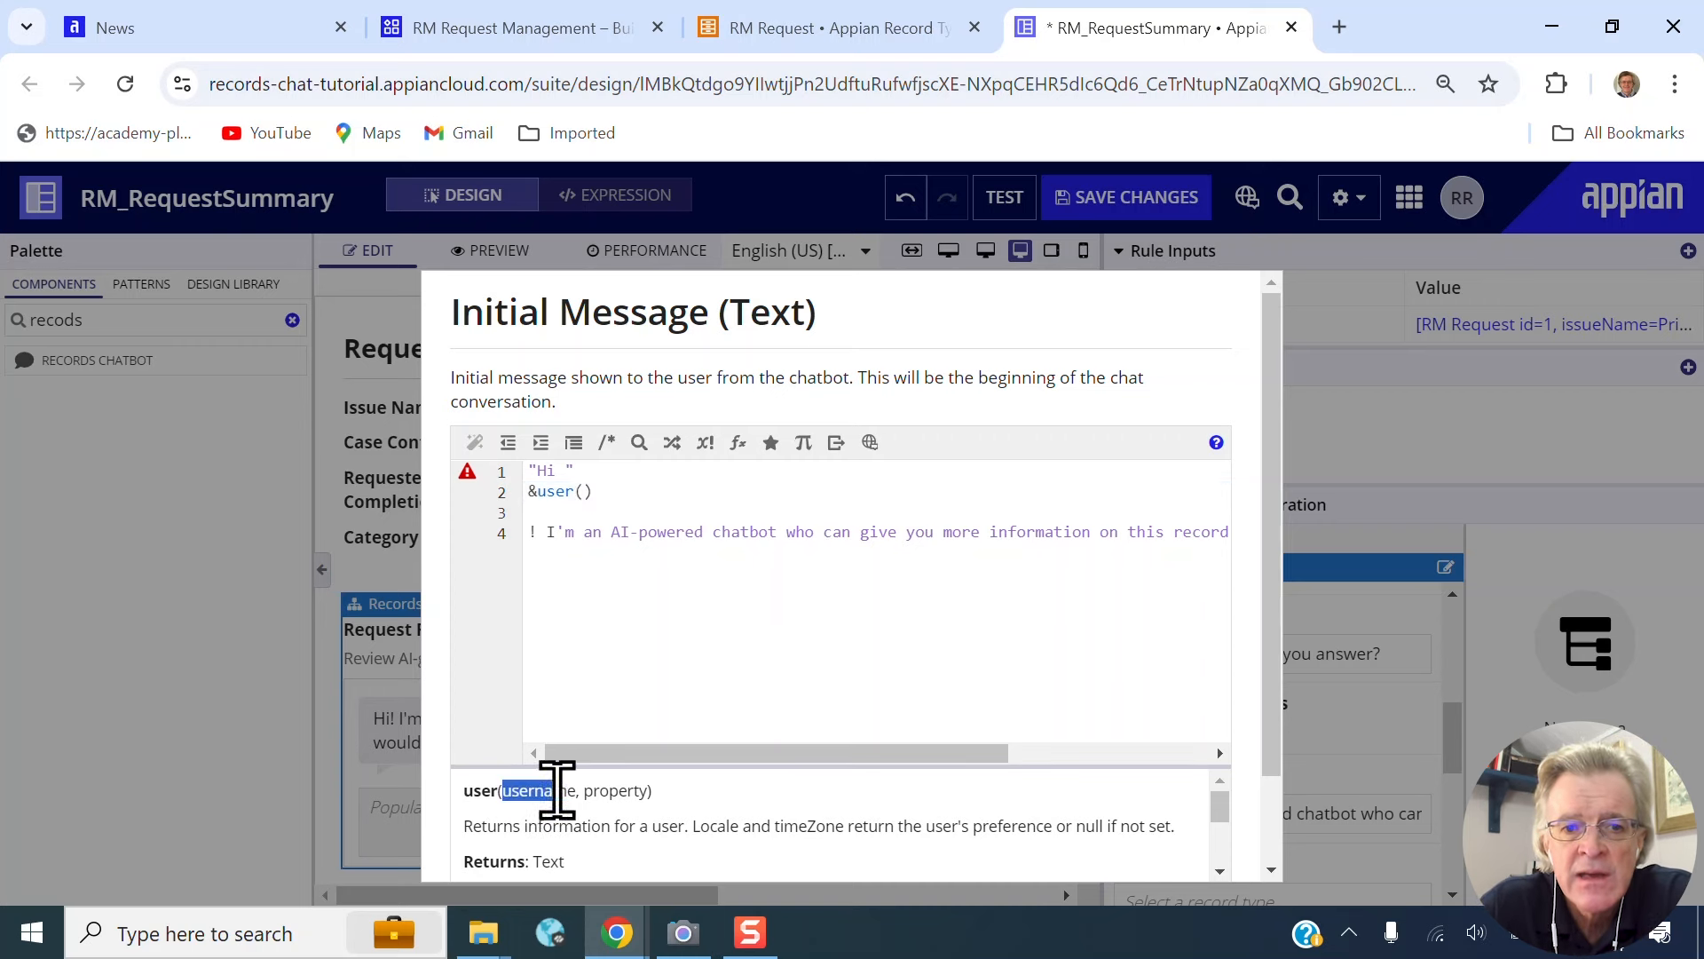
{"action": "left_click", "coordinate": [584, 492]}
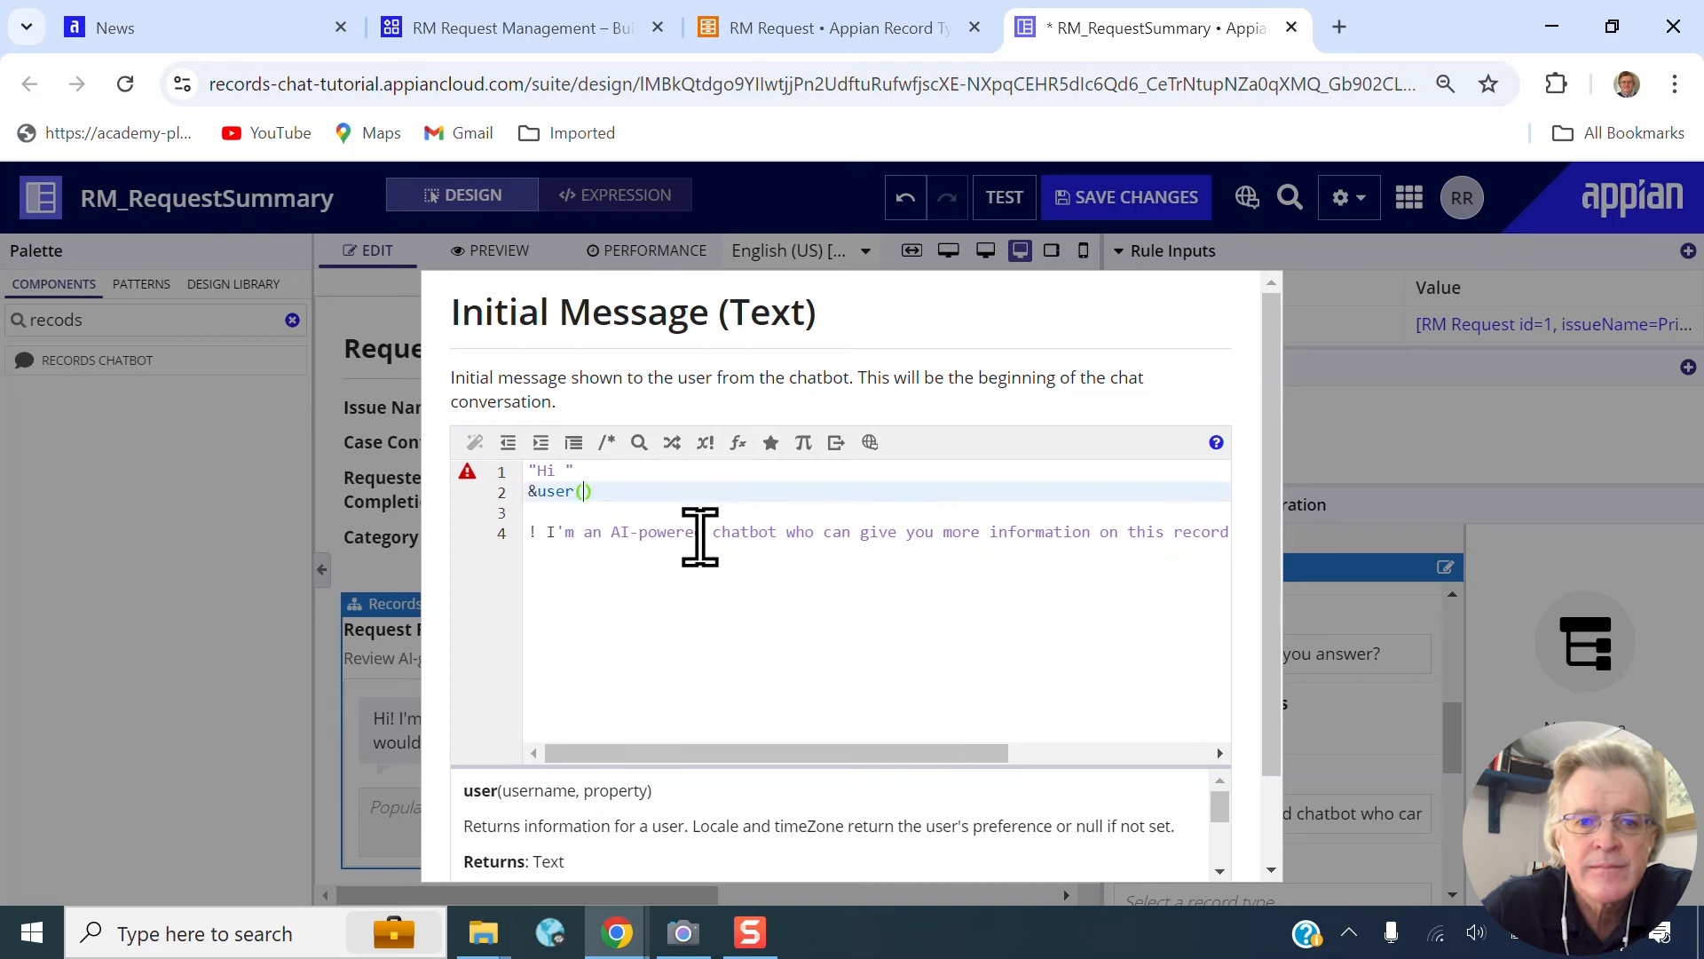
{"action": "type", "text": "username: "}
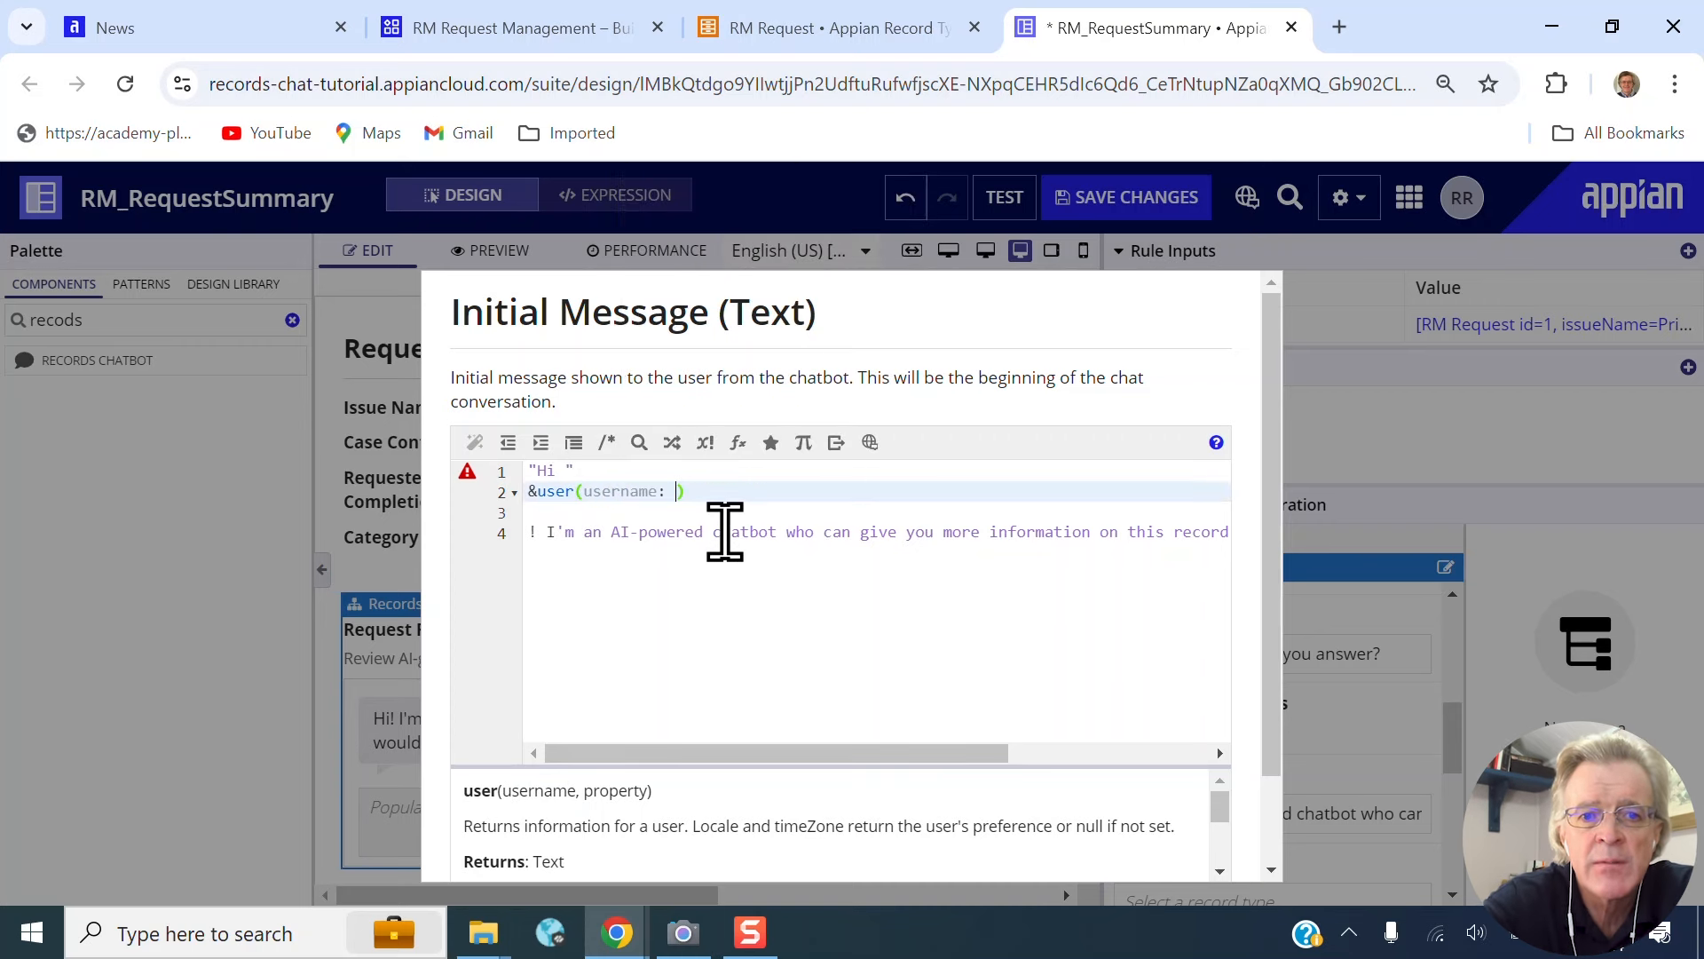
{"action": "type", "text": "logged"}
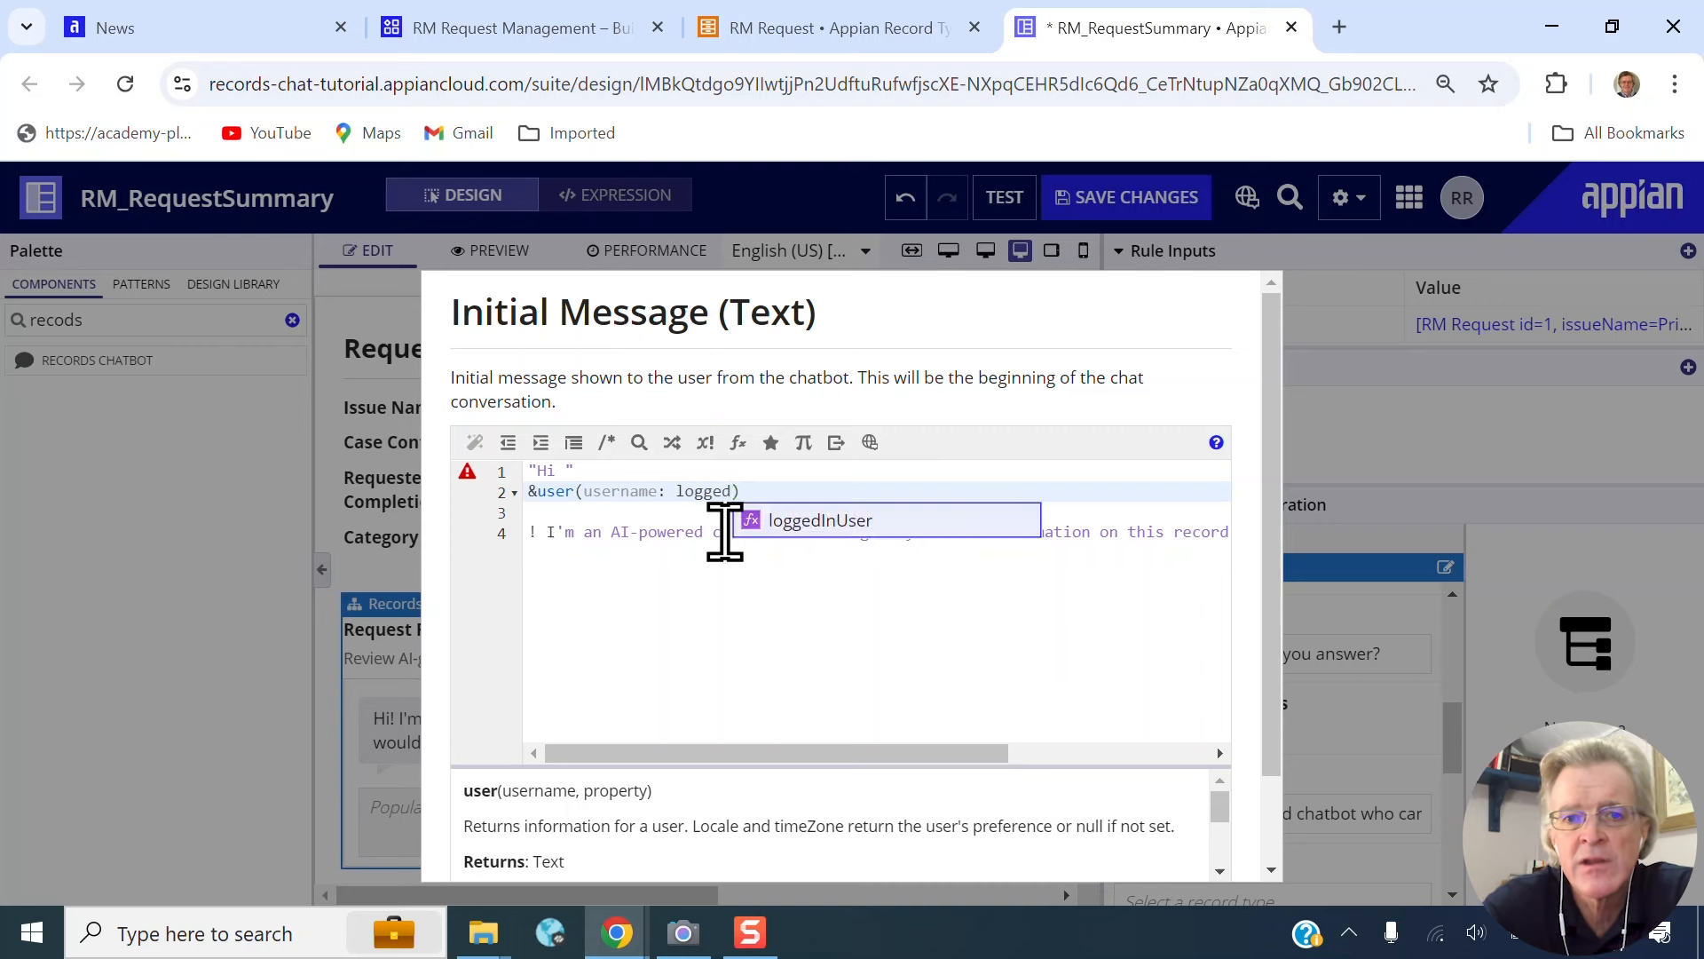
{"action": "key", "text": "Return"}
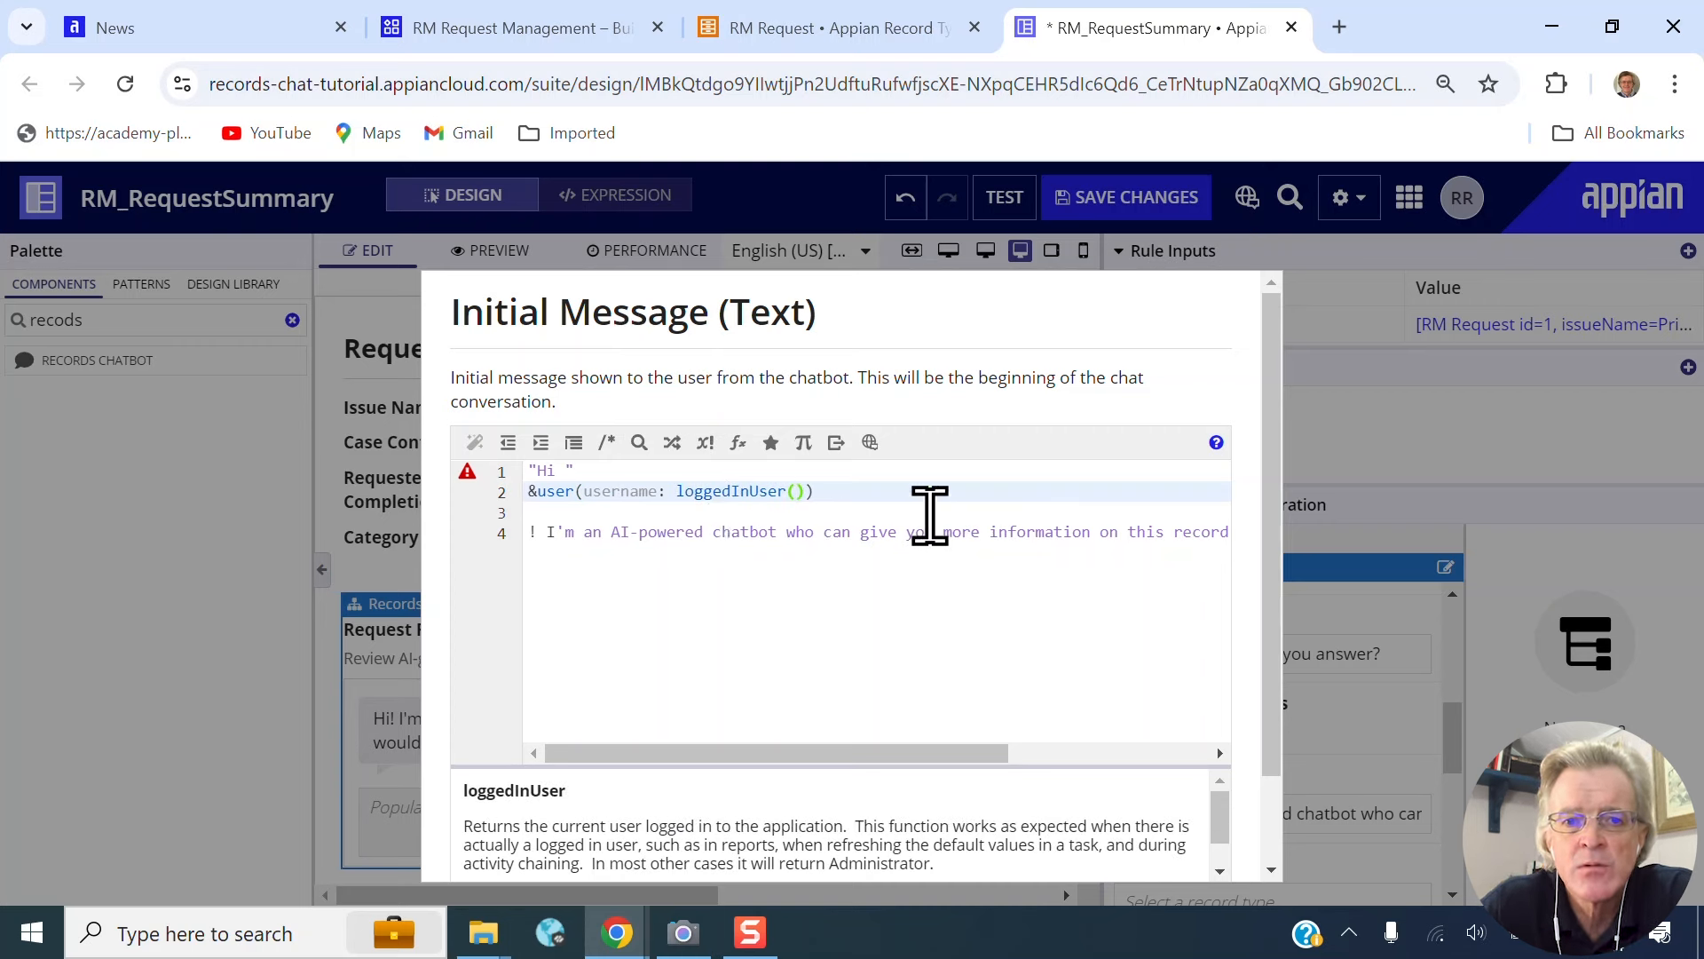
- Add a property parameter with the value "firstName" to the user() call in the initial message expression
{"action": "key", "text": "Right"}
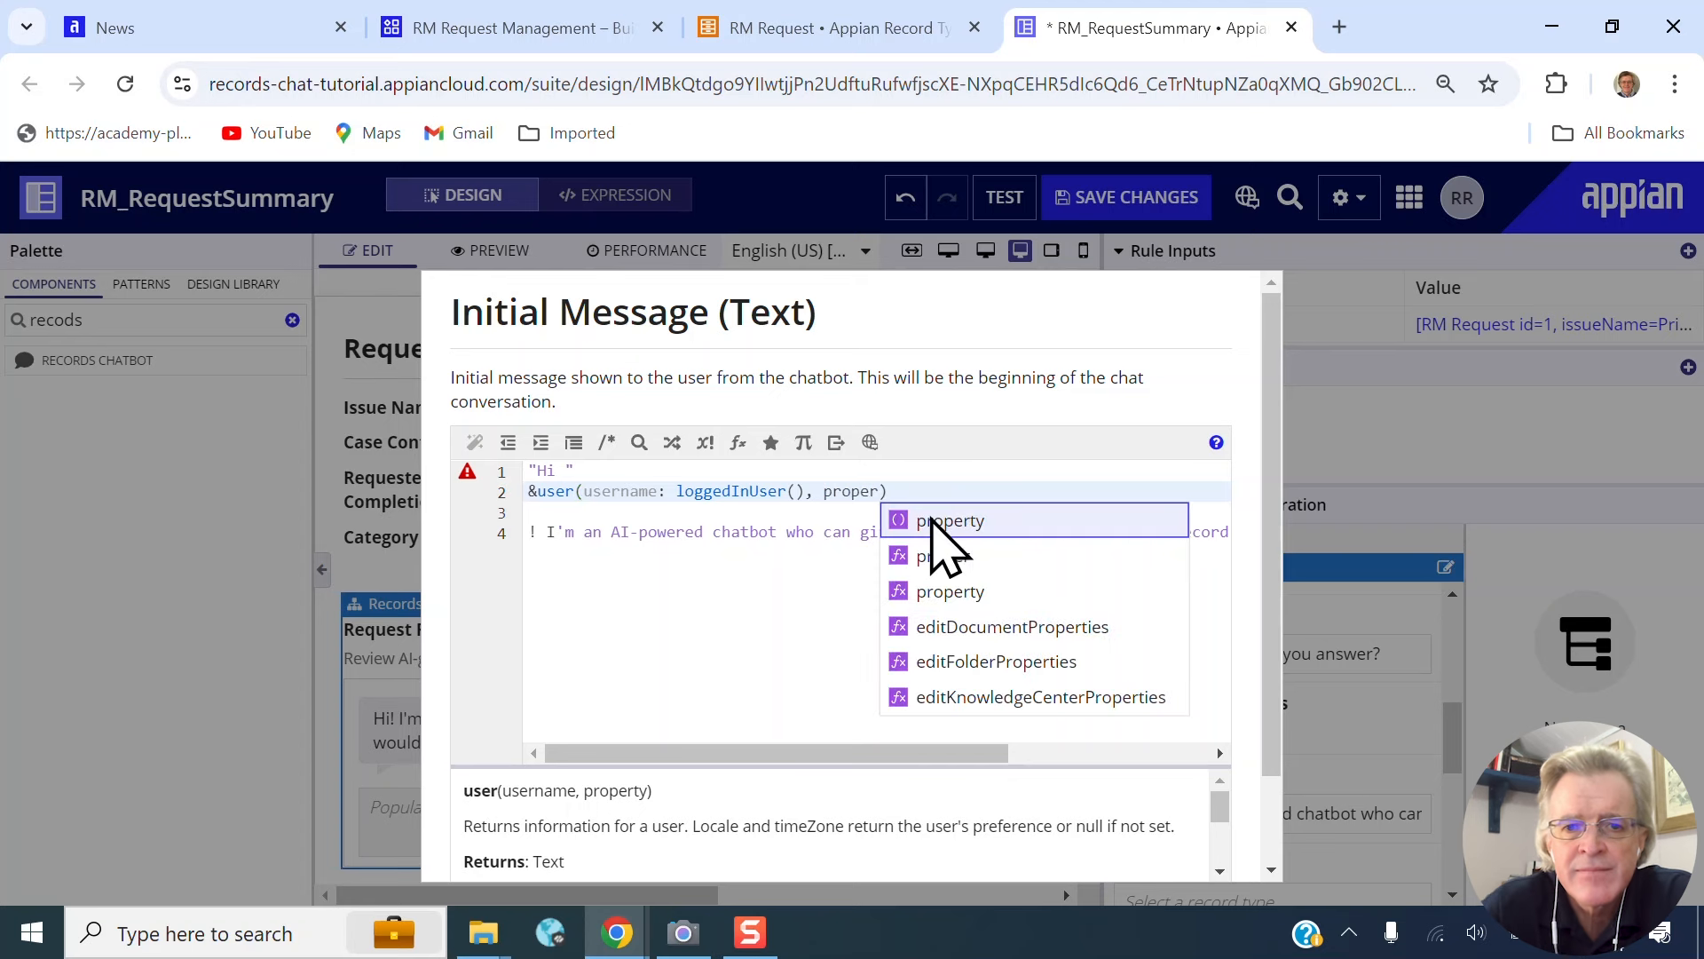
{"action": "left_click", "coordinate": [931, 518]}
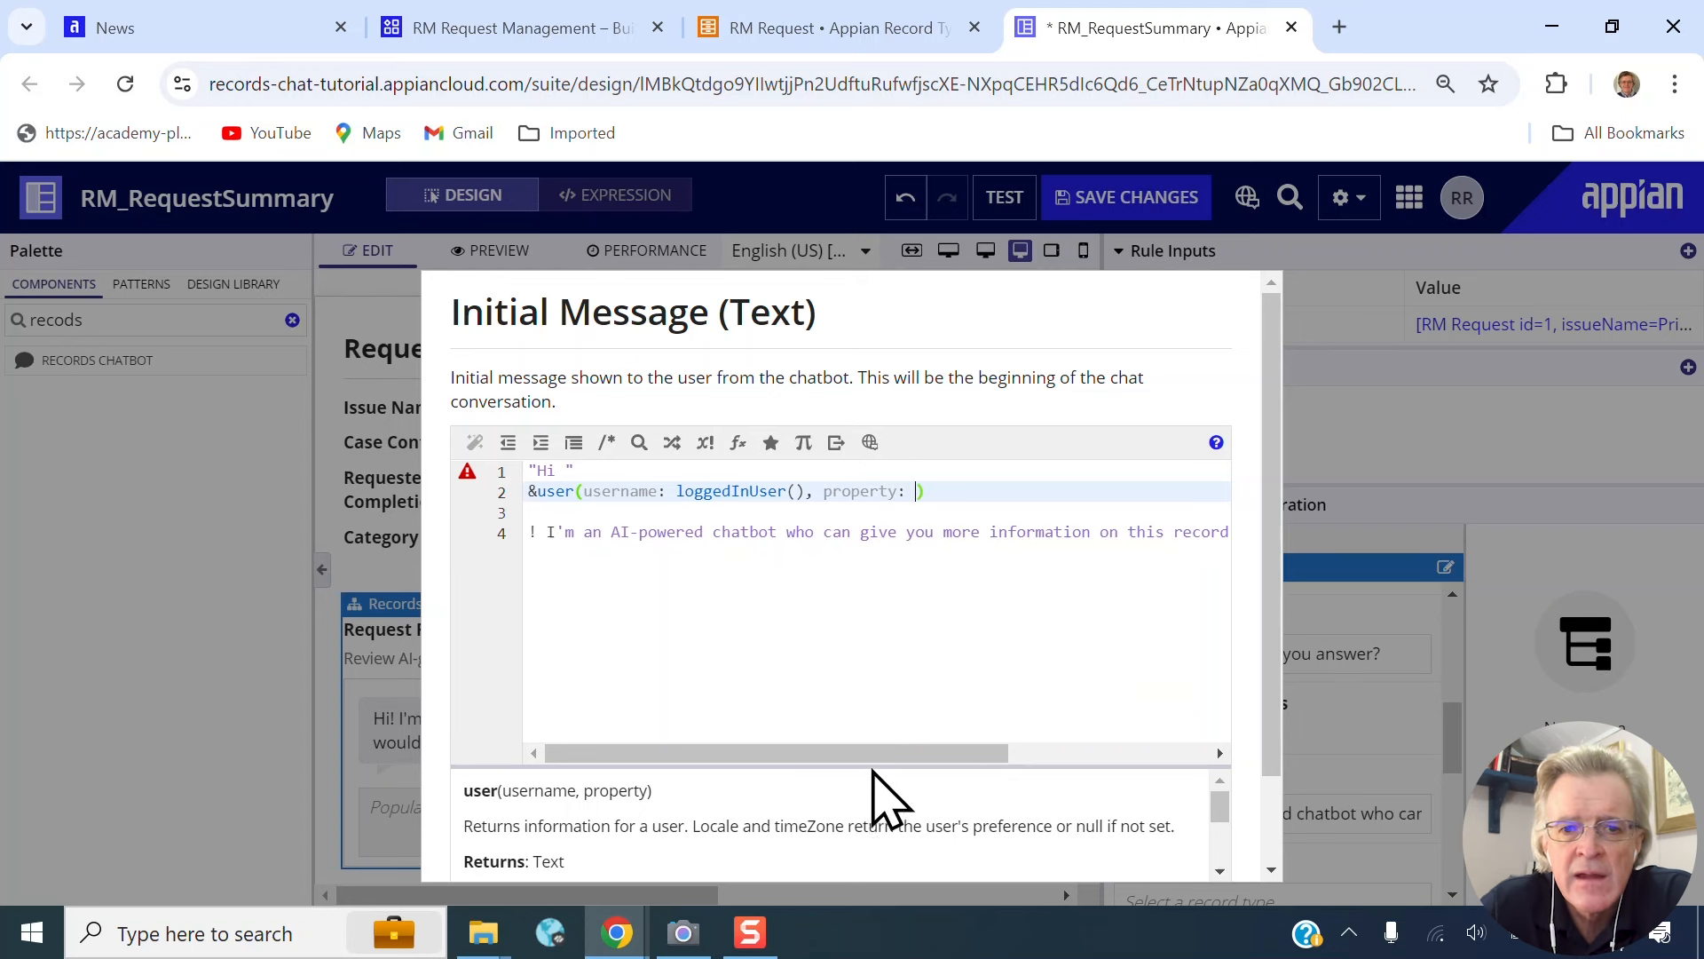
{"action": "scroll", "coordinate": [849, 805], "scroll_direction": "down", "scroll_amount": 1}
{"action": "scroll", "coordinate": [847, 821], "scroll_direction": "down", "scroll_amount": 3}
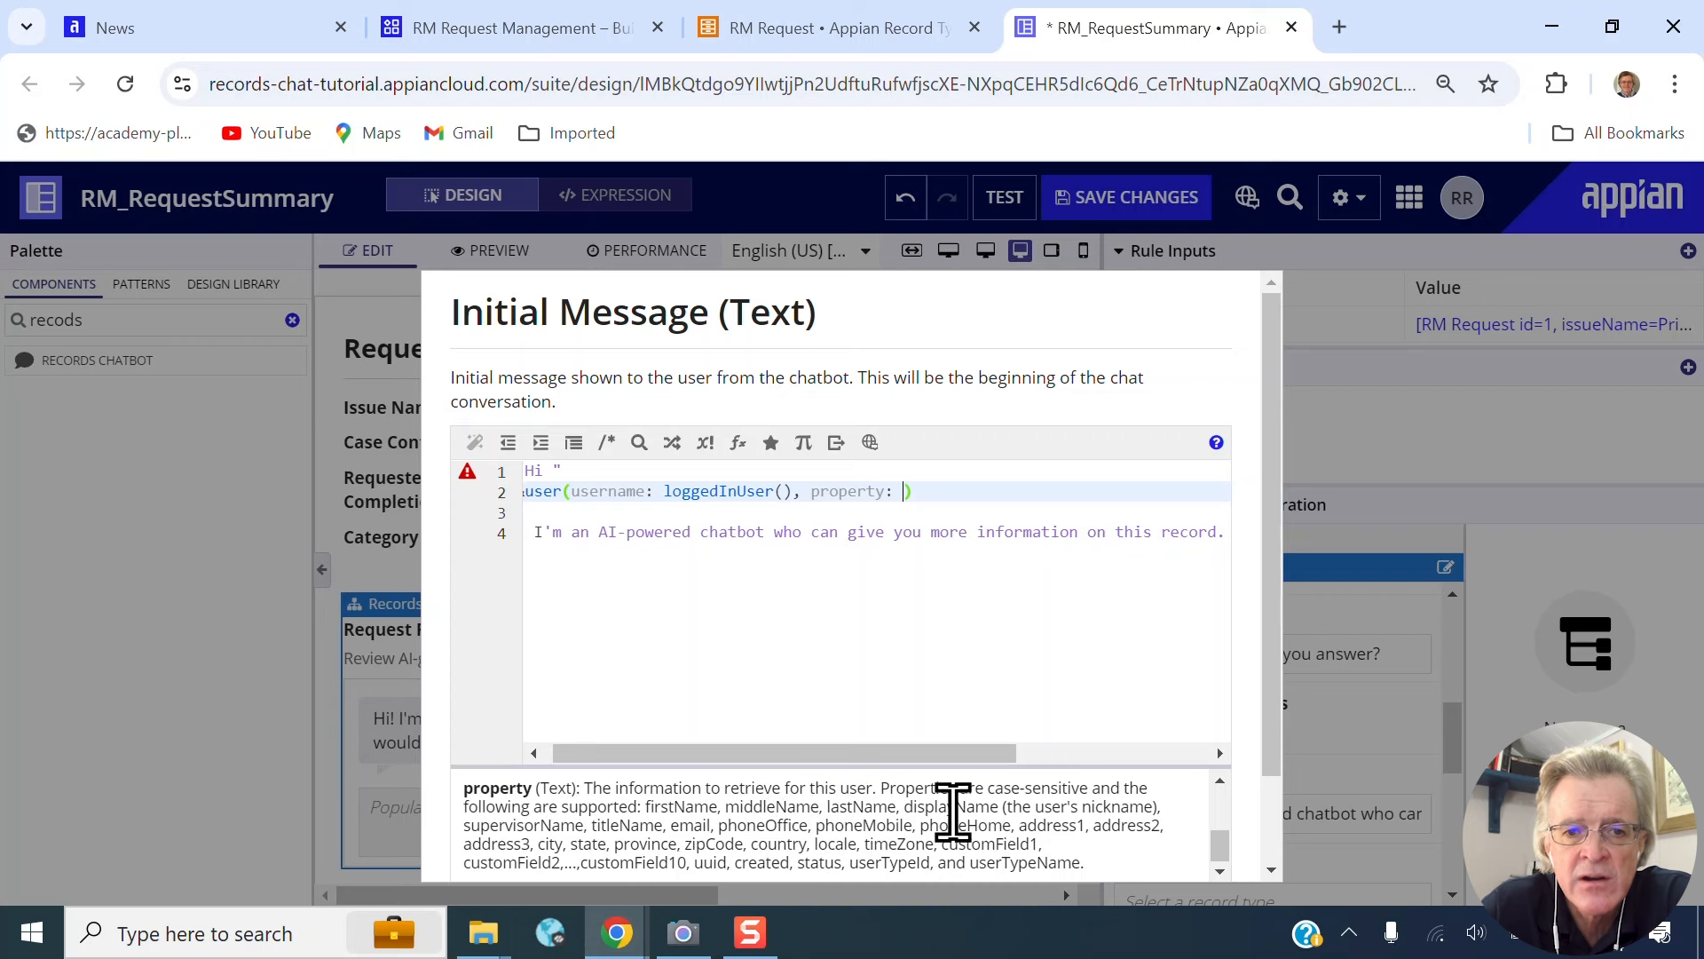
{"action": "left_click_drag", "start_coordinate": [649, 807], "coordinate": [713, 807]}
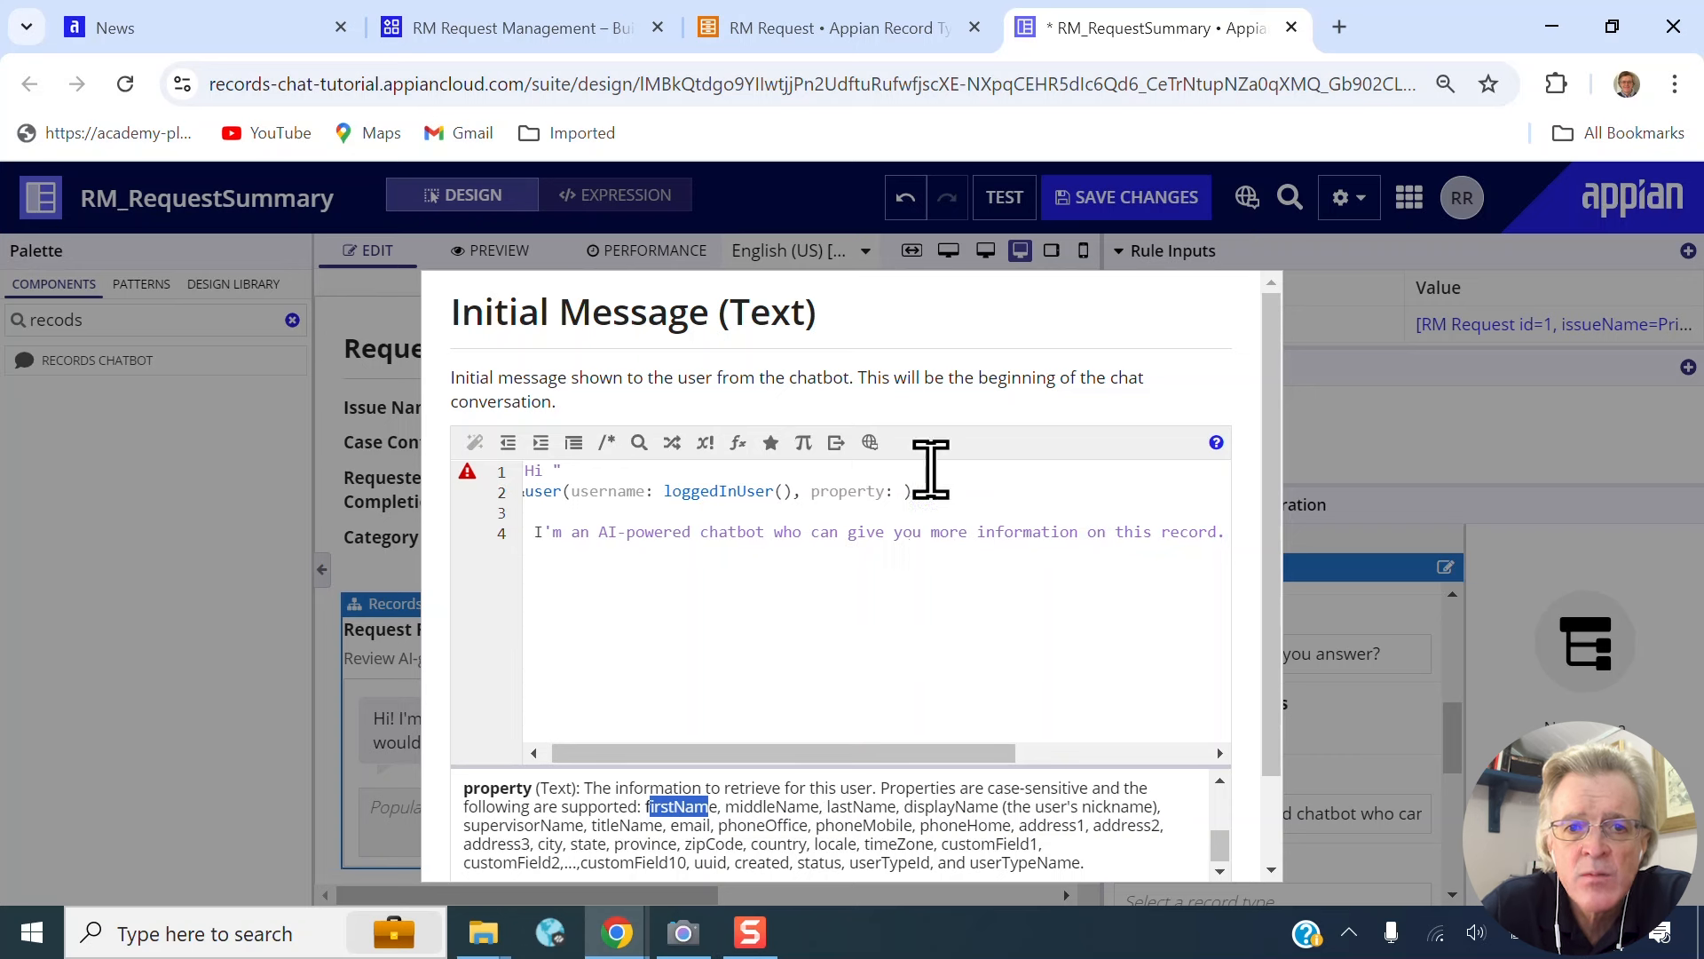
{"action": "left_click", "coordinate": [897, 493]}
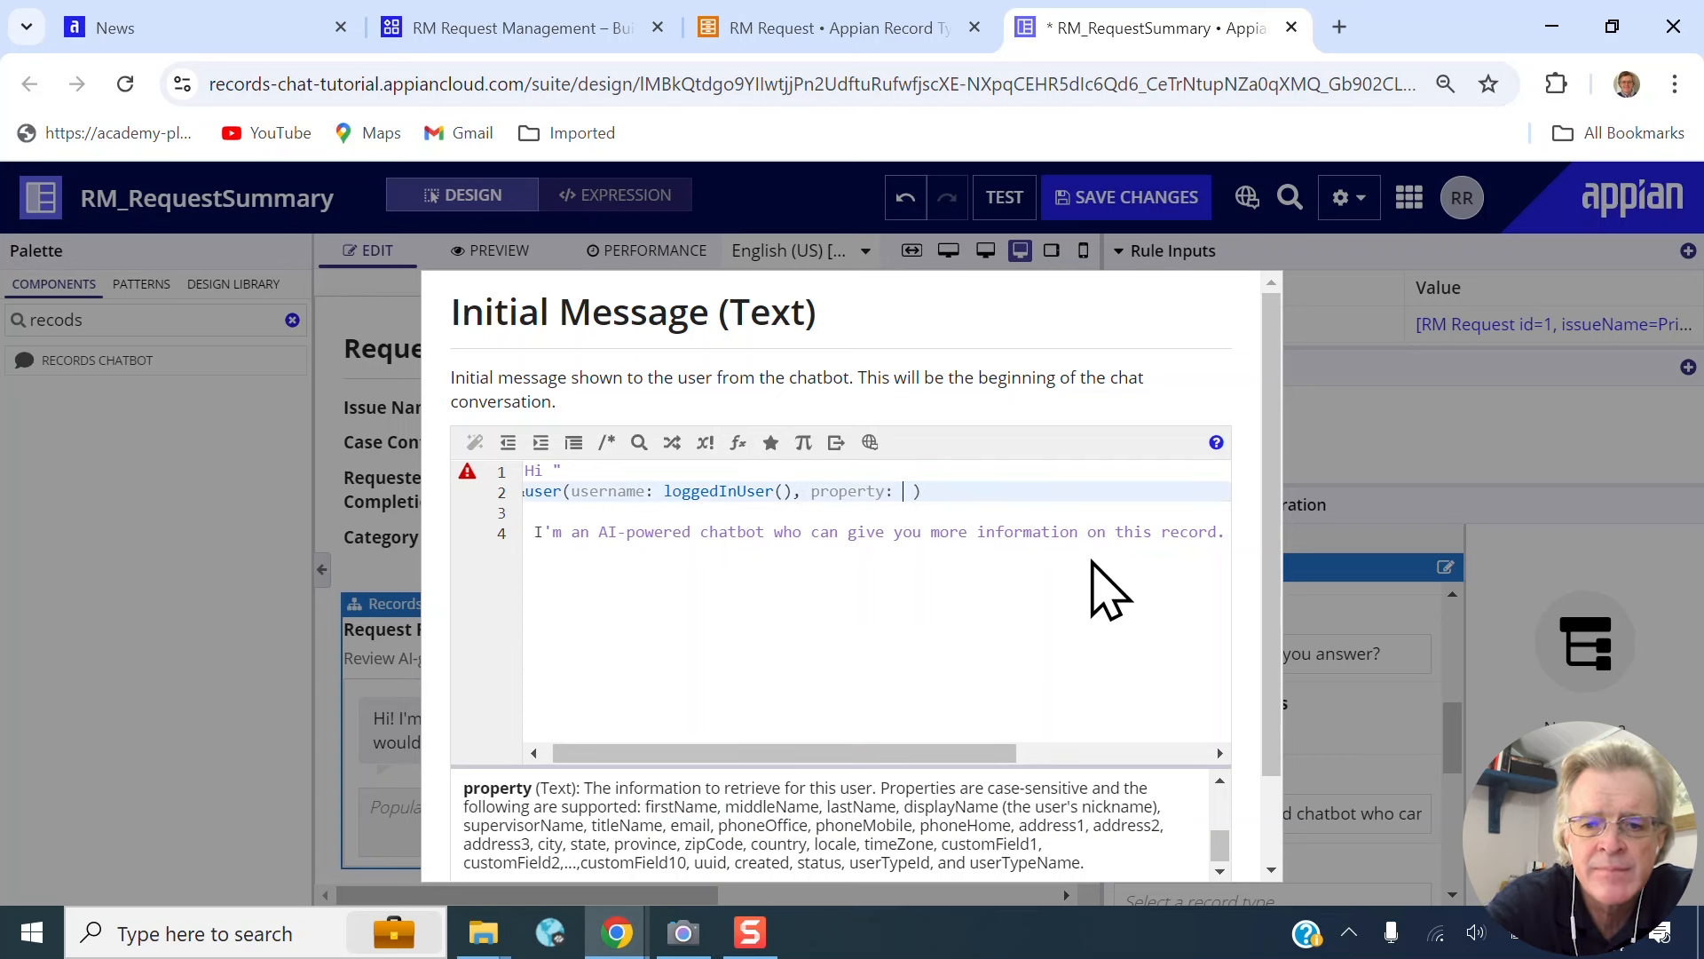
{"action": "type", "text": "\"firstName"}
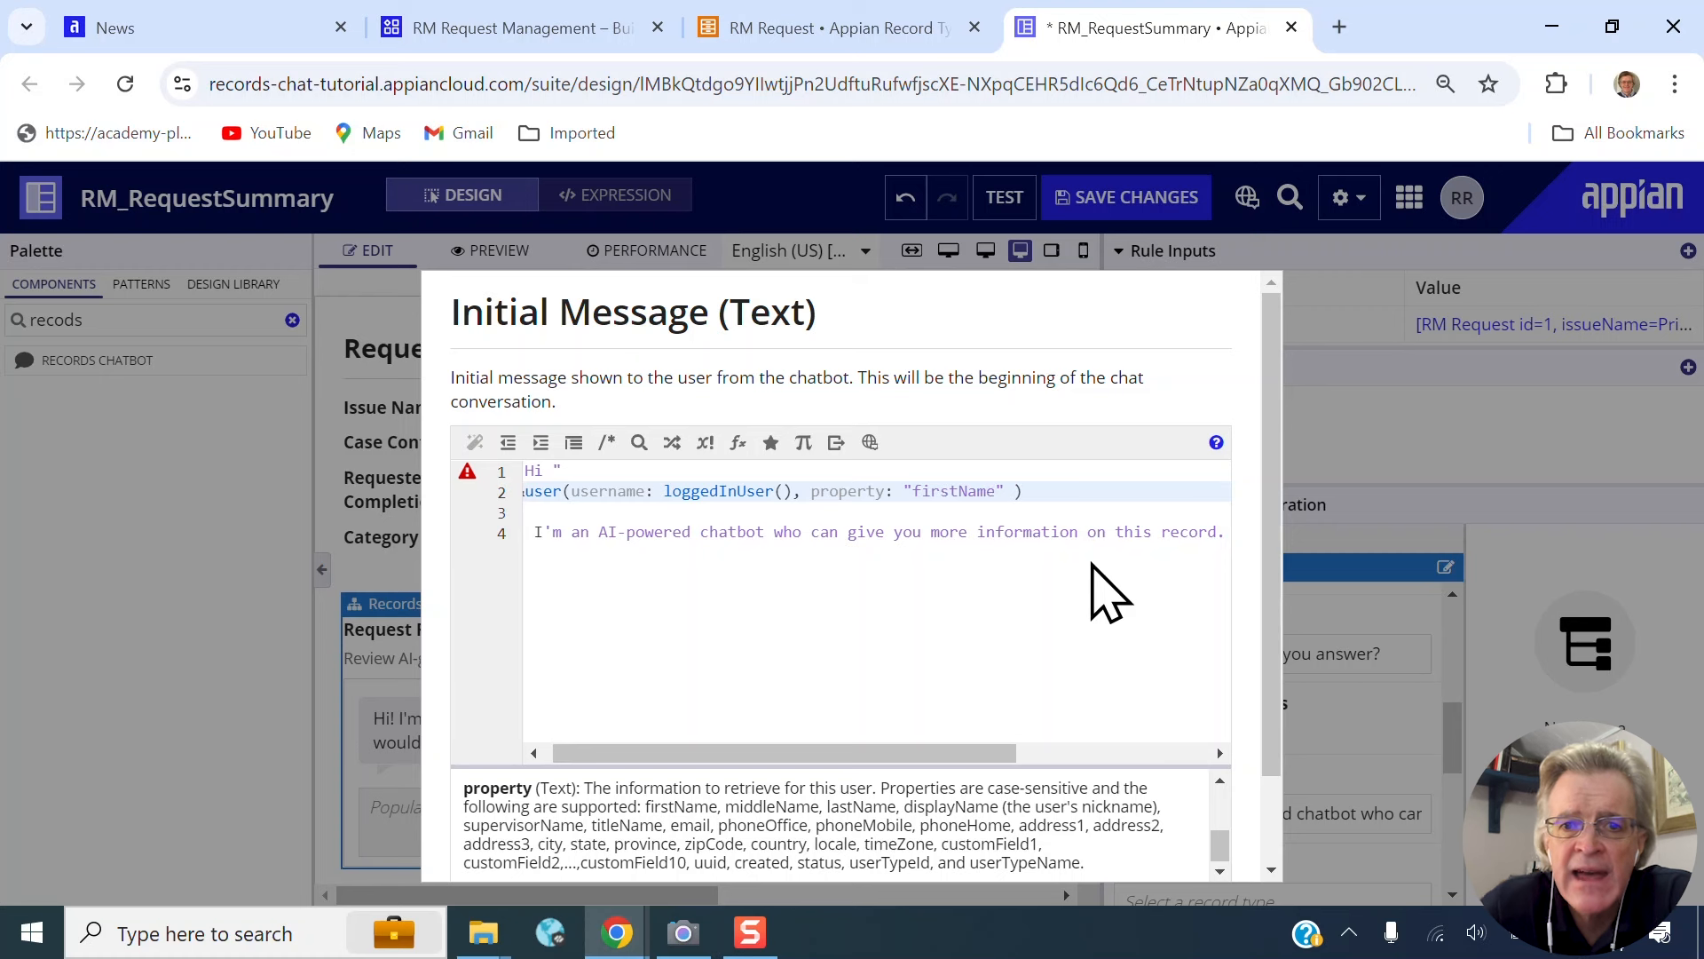
{"action": "left_click", "coordinate": [1072, 490]}
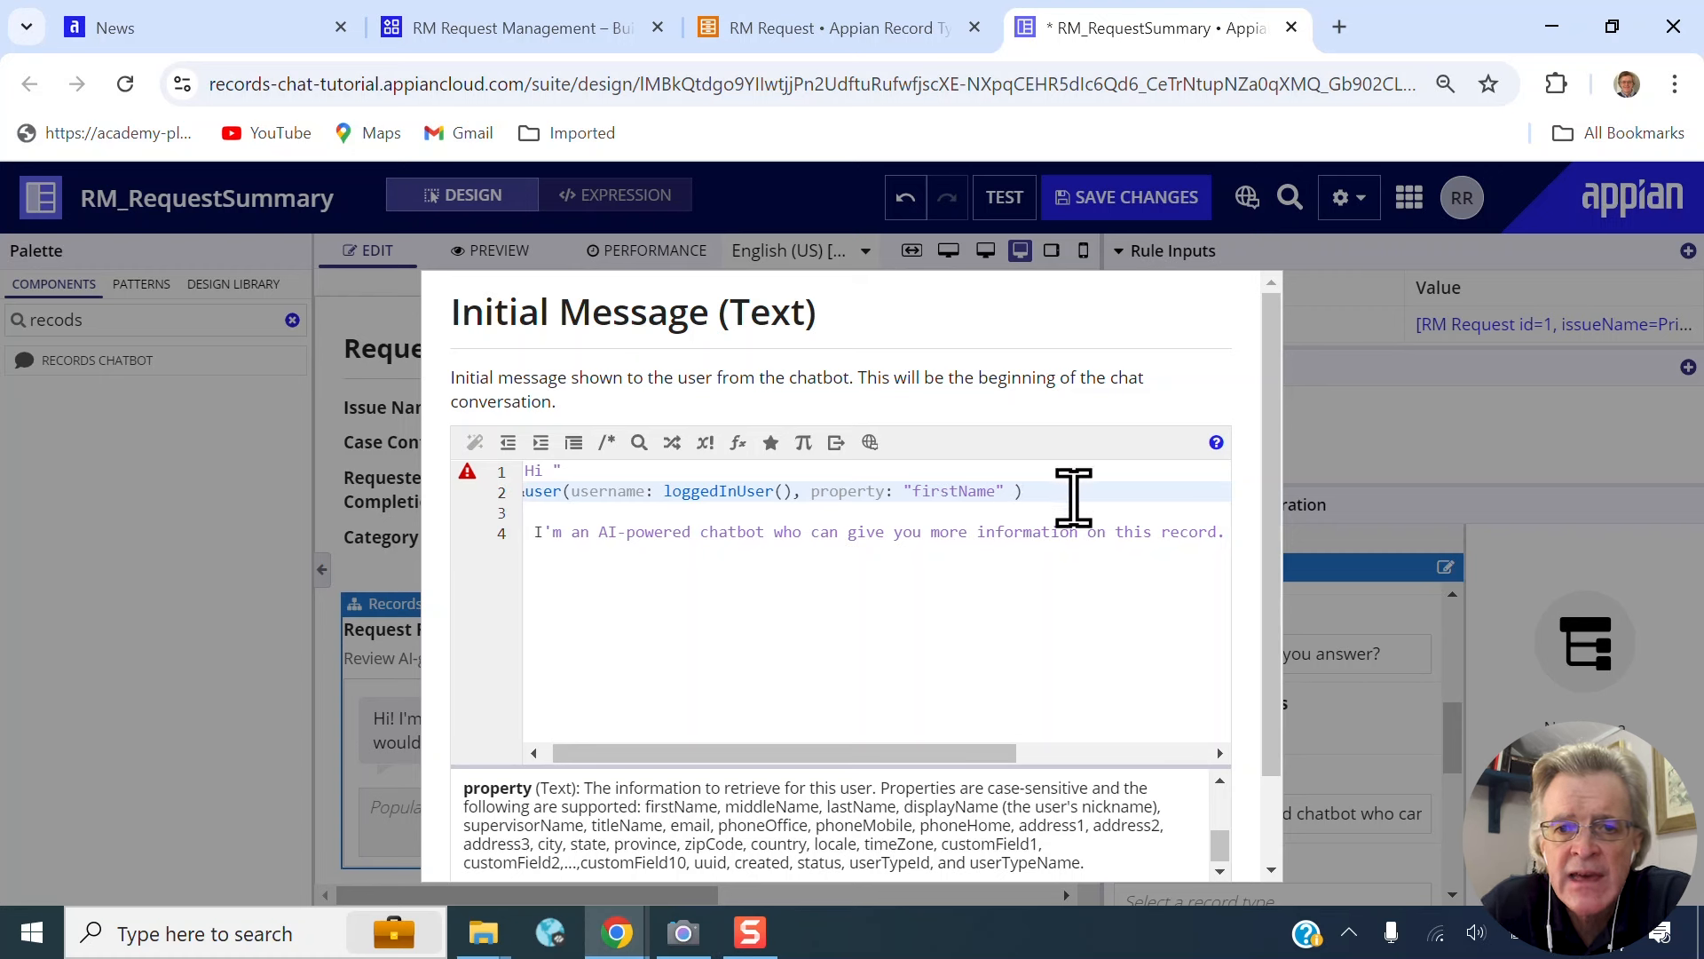
{"action": "key", "text": "Left"}
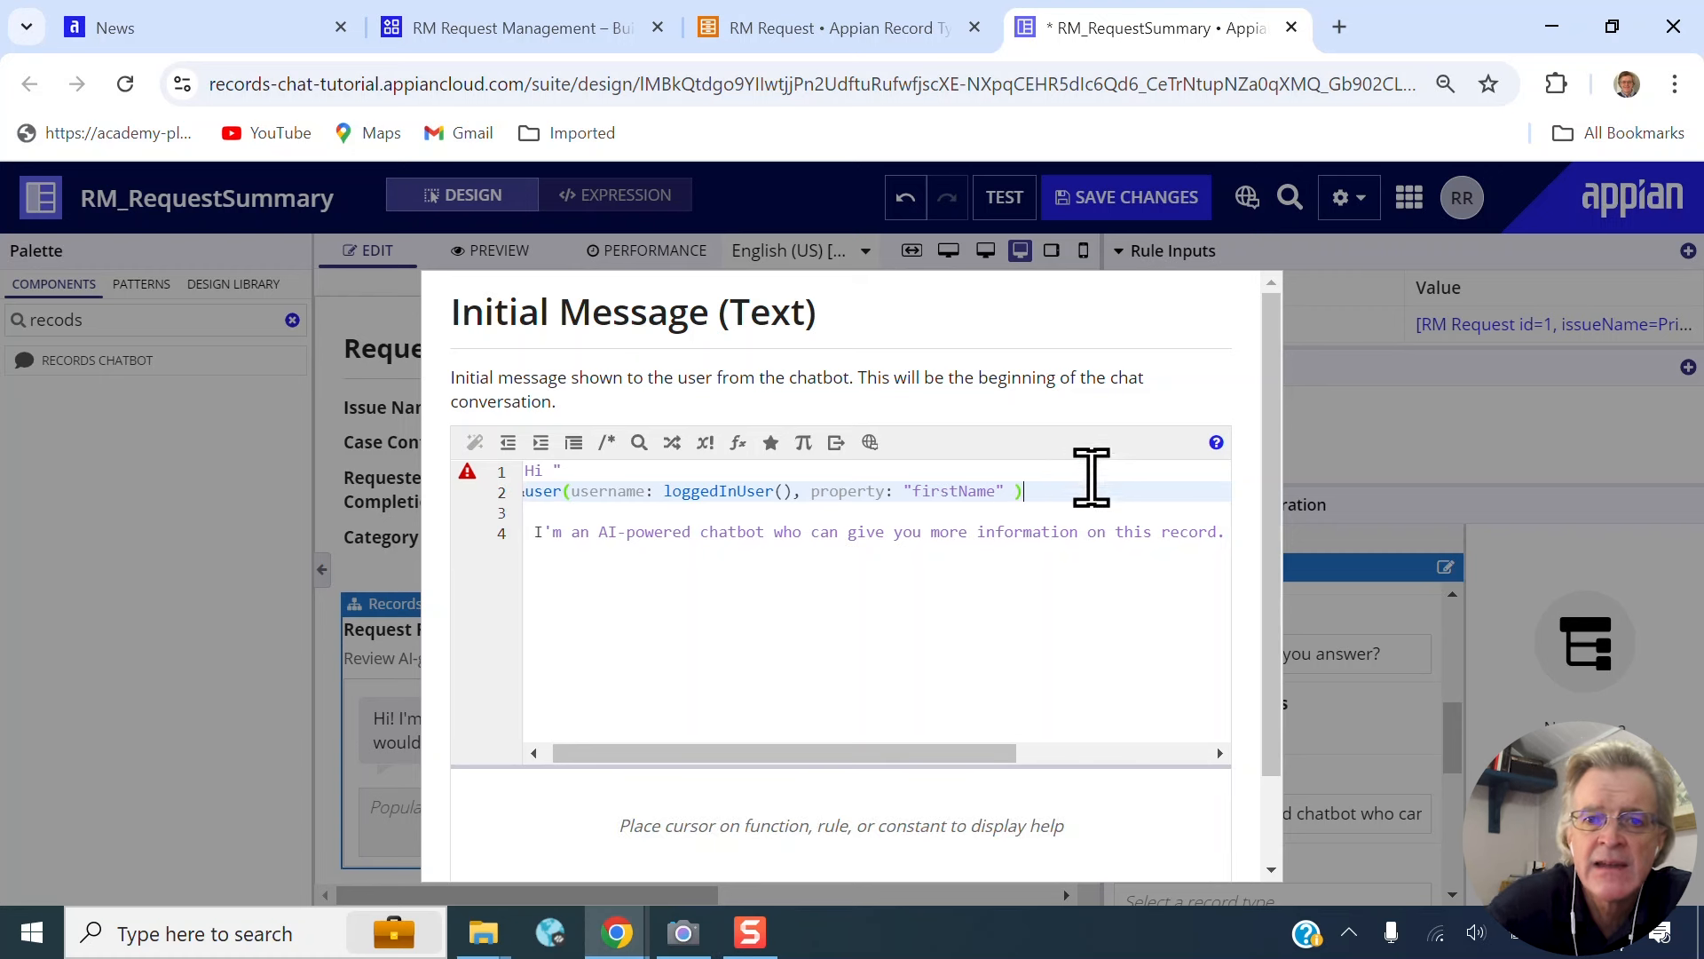
{"action": "key", "text": "BackSpace"}
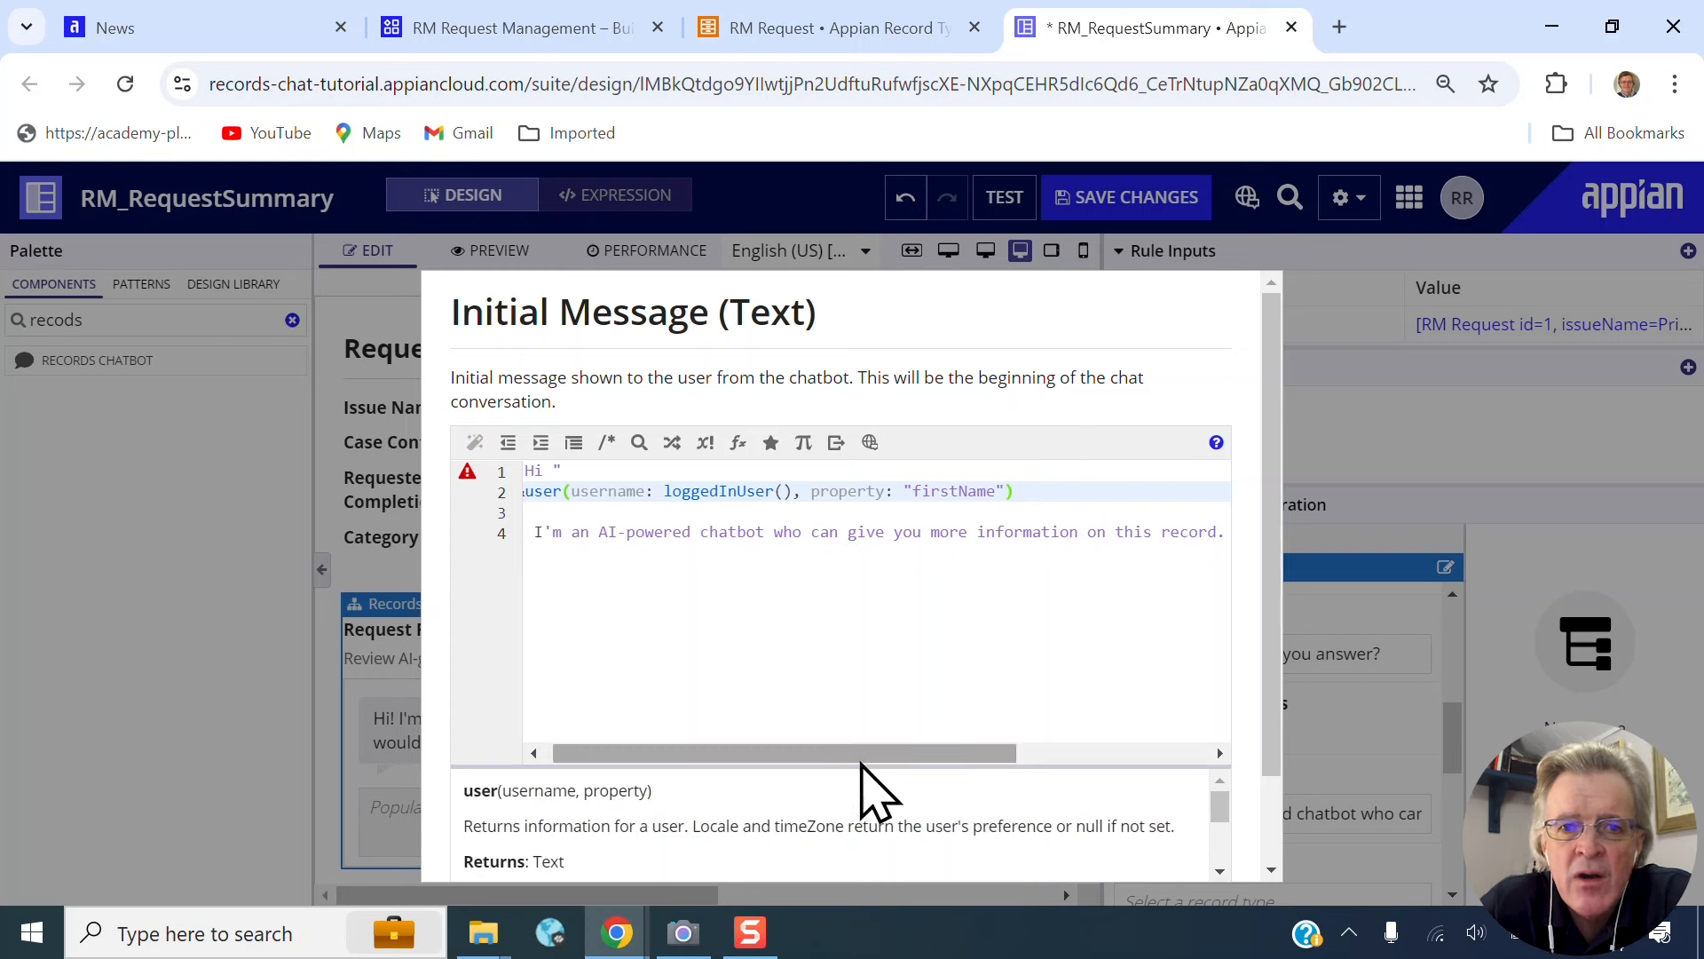
{"action": "left_click_drag", "start_coordinate": [854, 757], "coordinate": [821, 760]}
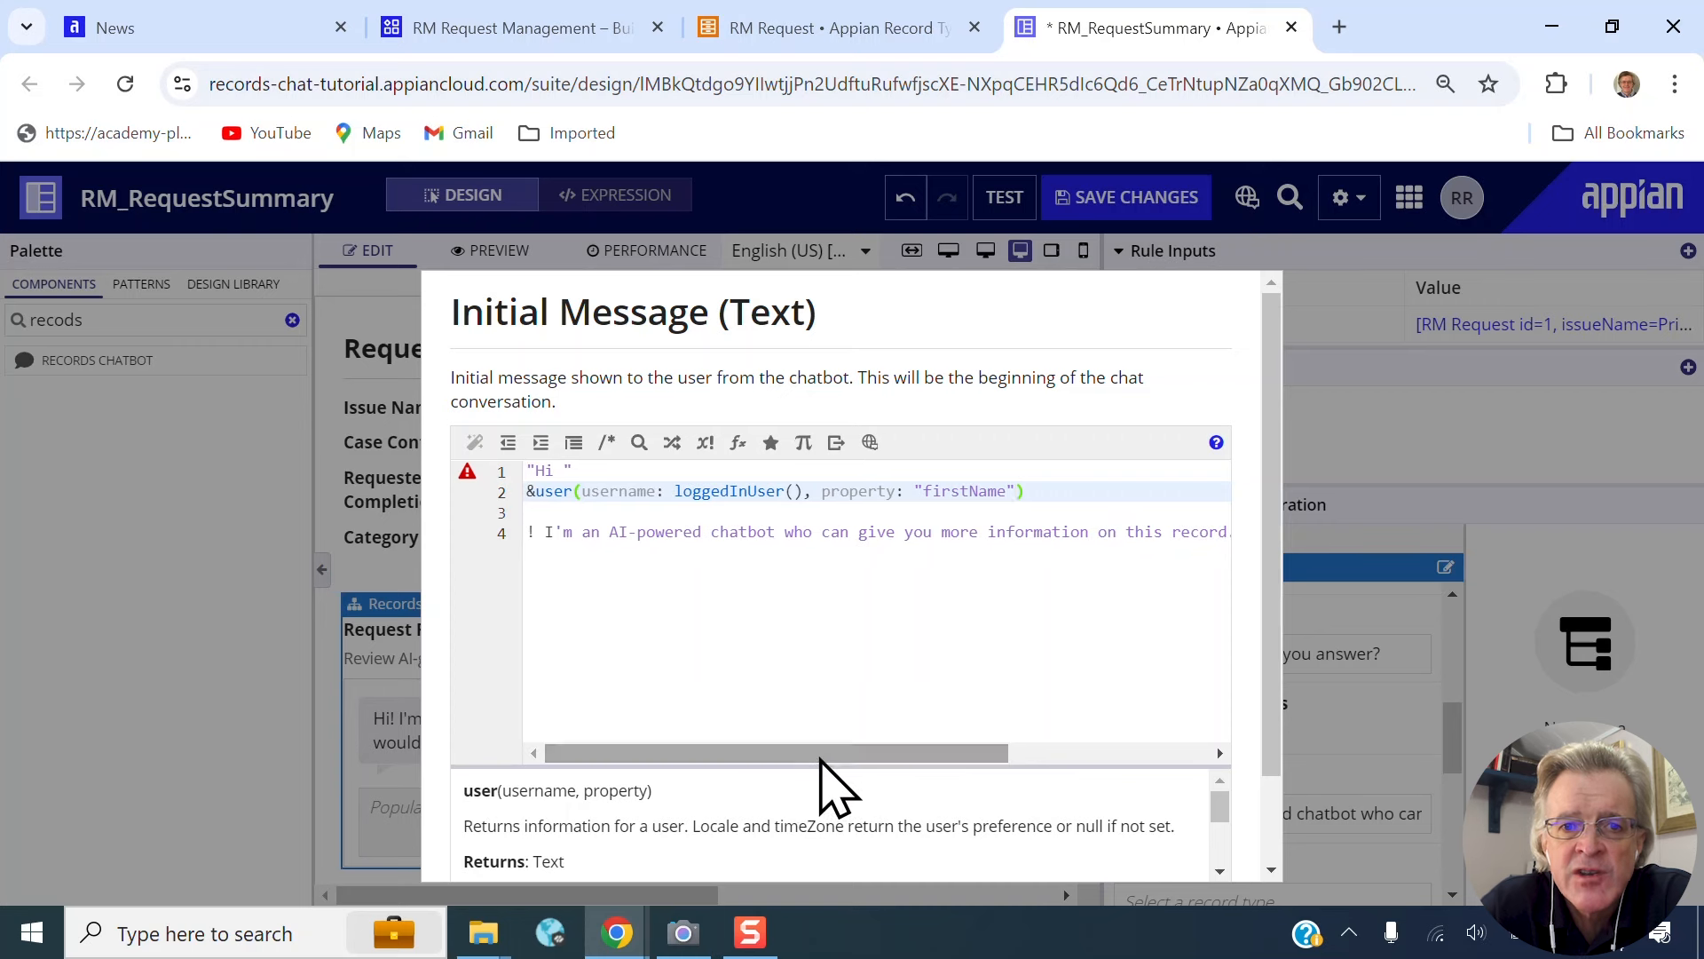
- Append the rest of the message after the user() call with an & on its own line and an opening quotation mark before "! I'm"
{"action": "left_click", "coordinate": [1143, 491]}
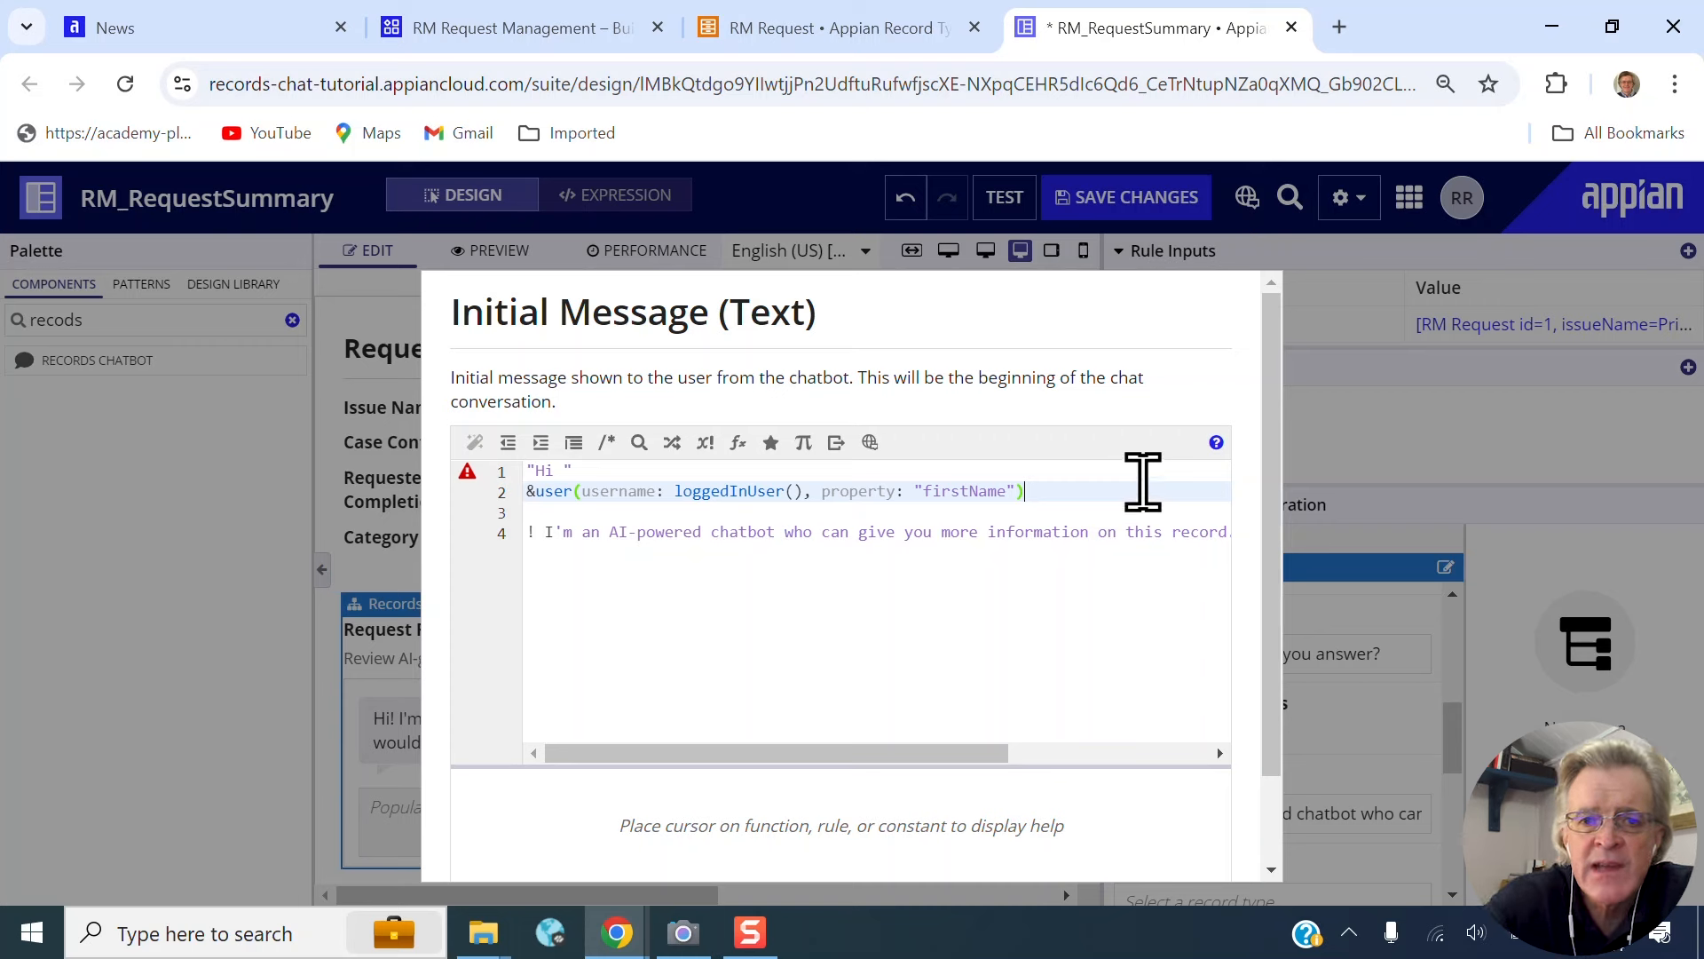
{"action": "key", "text": "Return"}
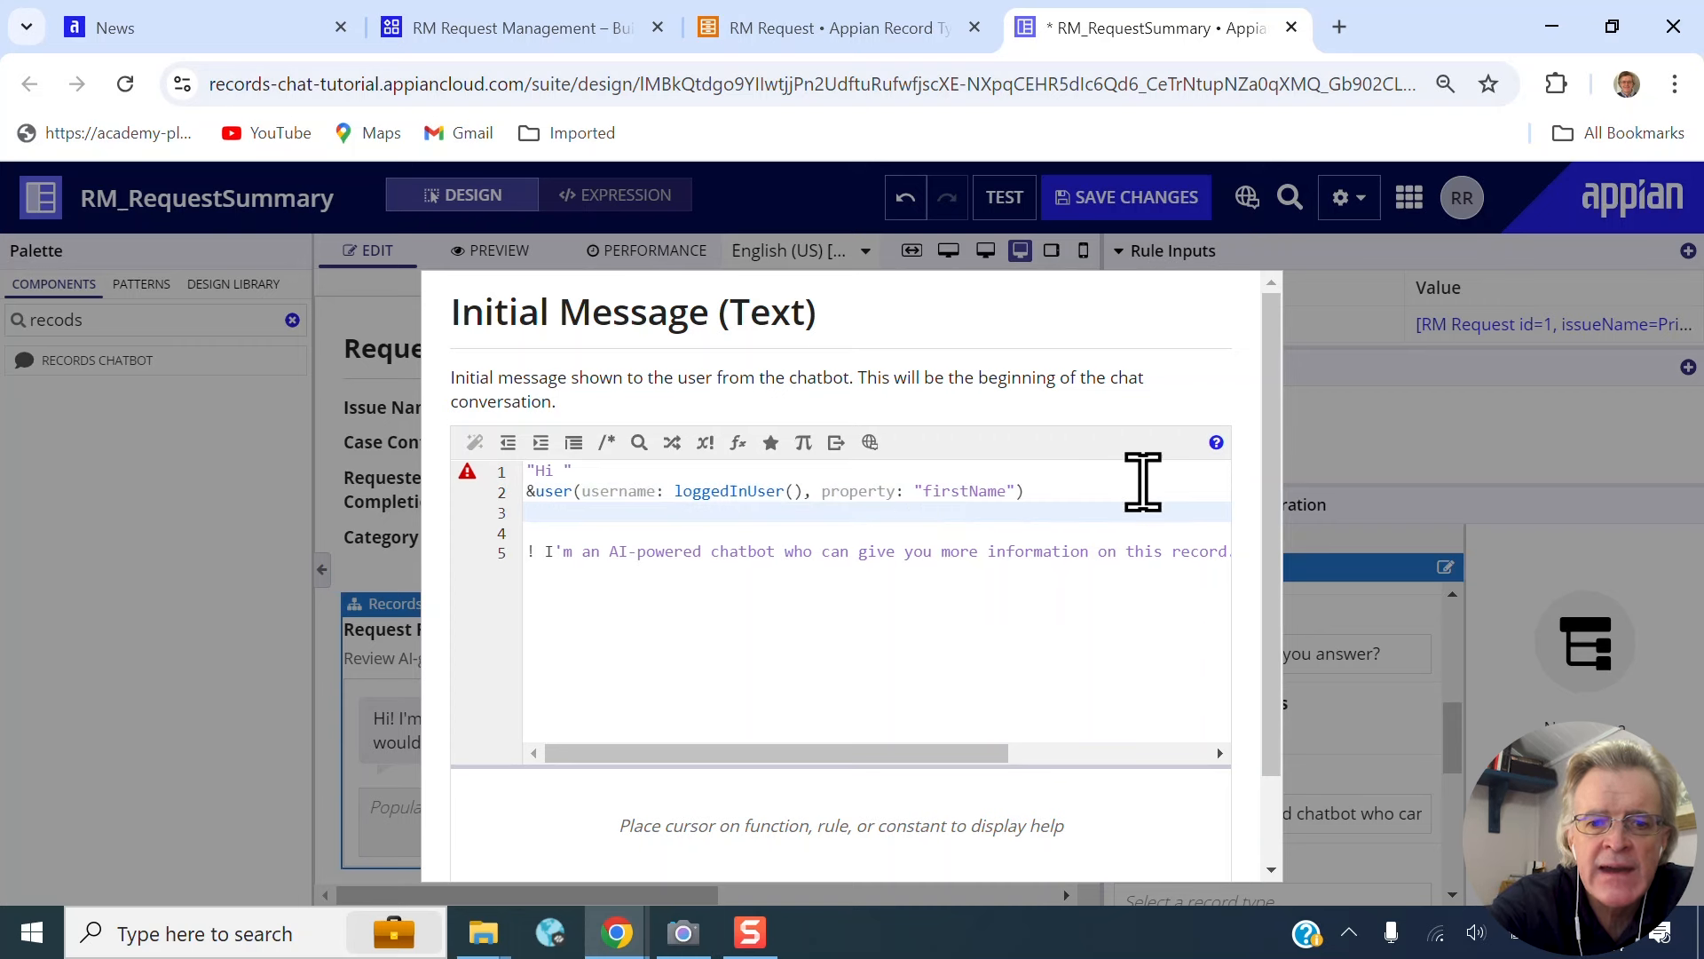
{"action": "key", "text": "Delete"}
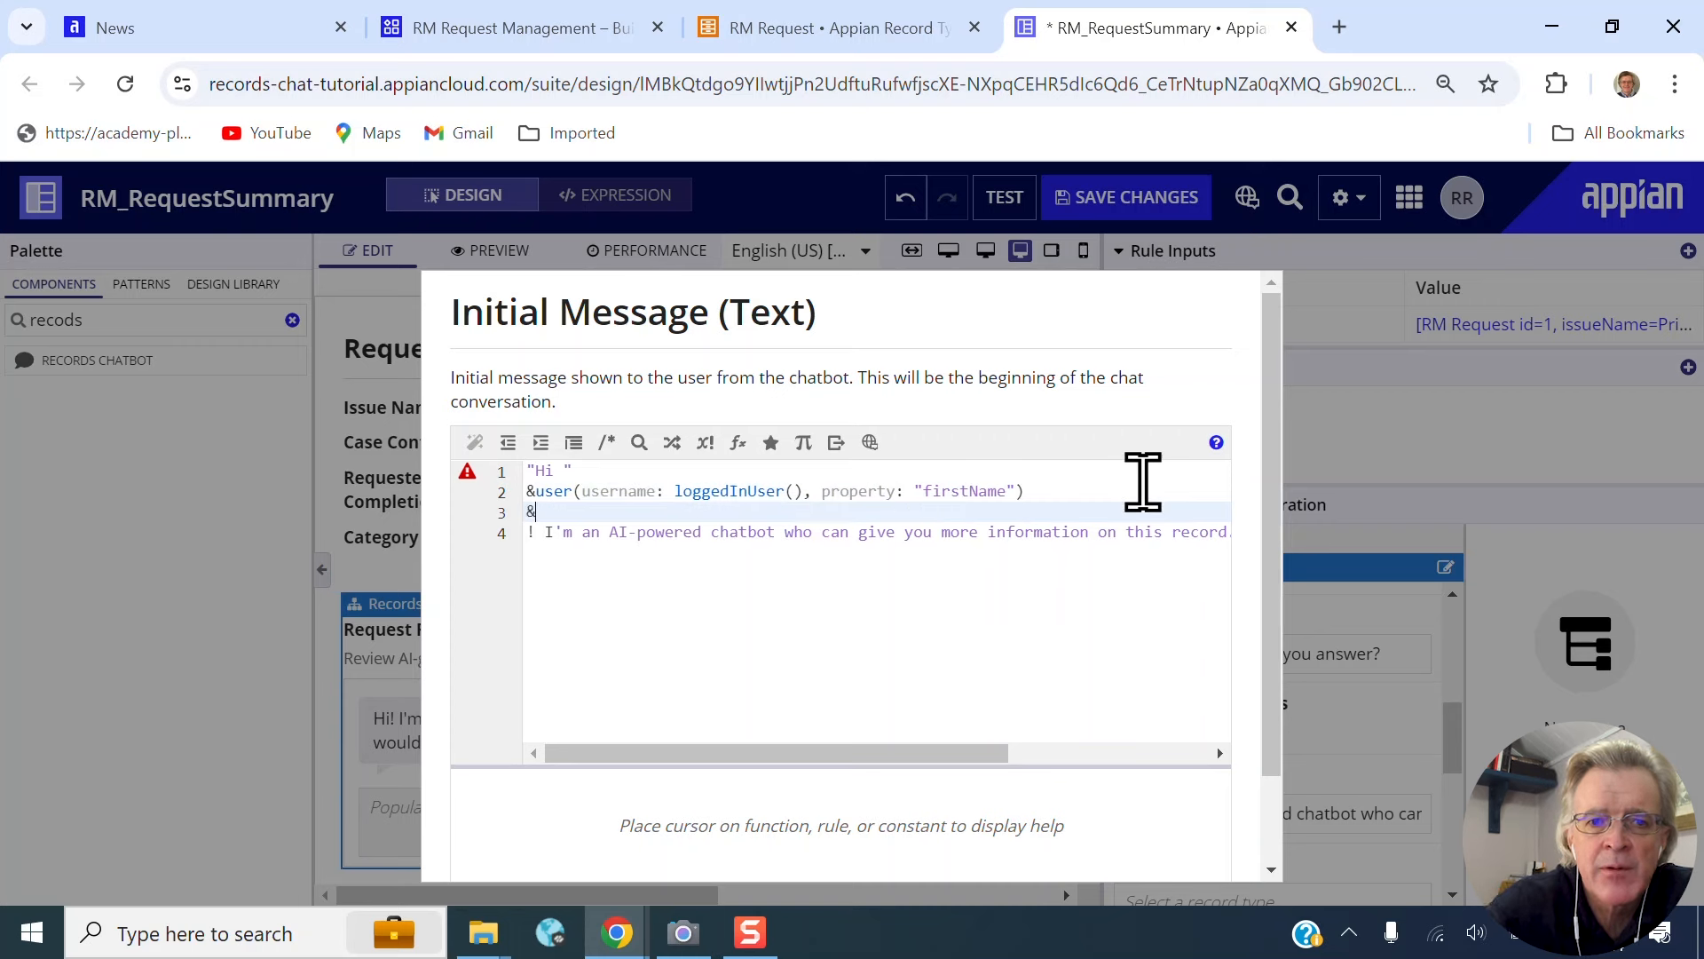
{"action": "left_click", "coordinate": [1079, 488]}
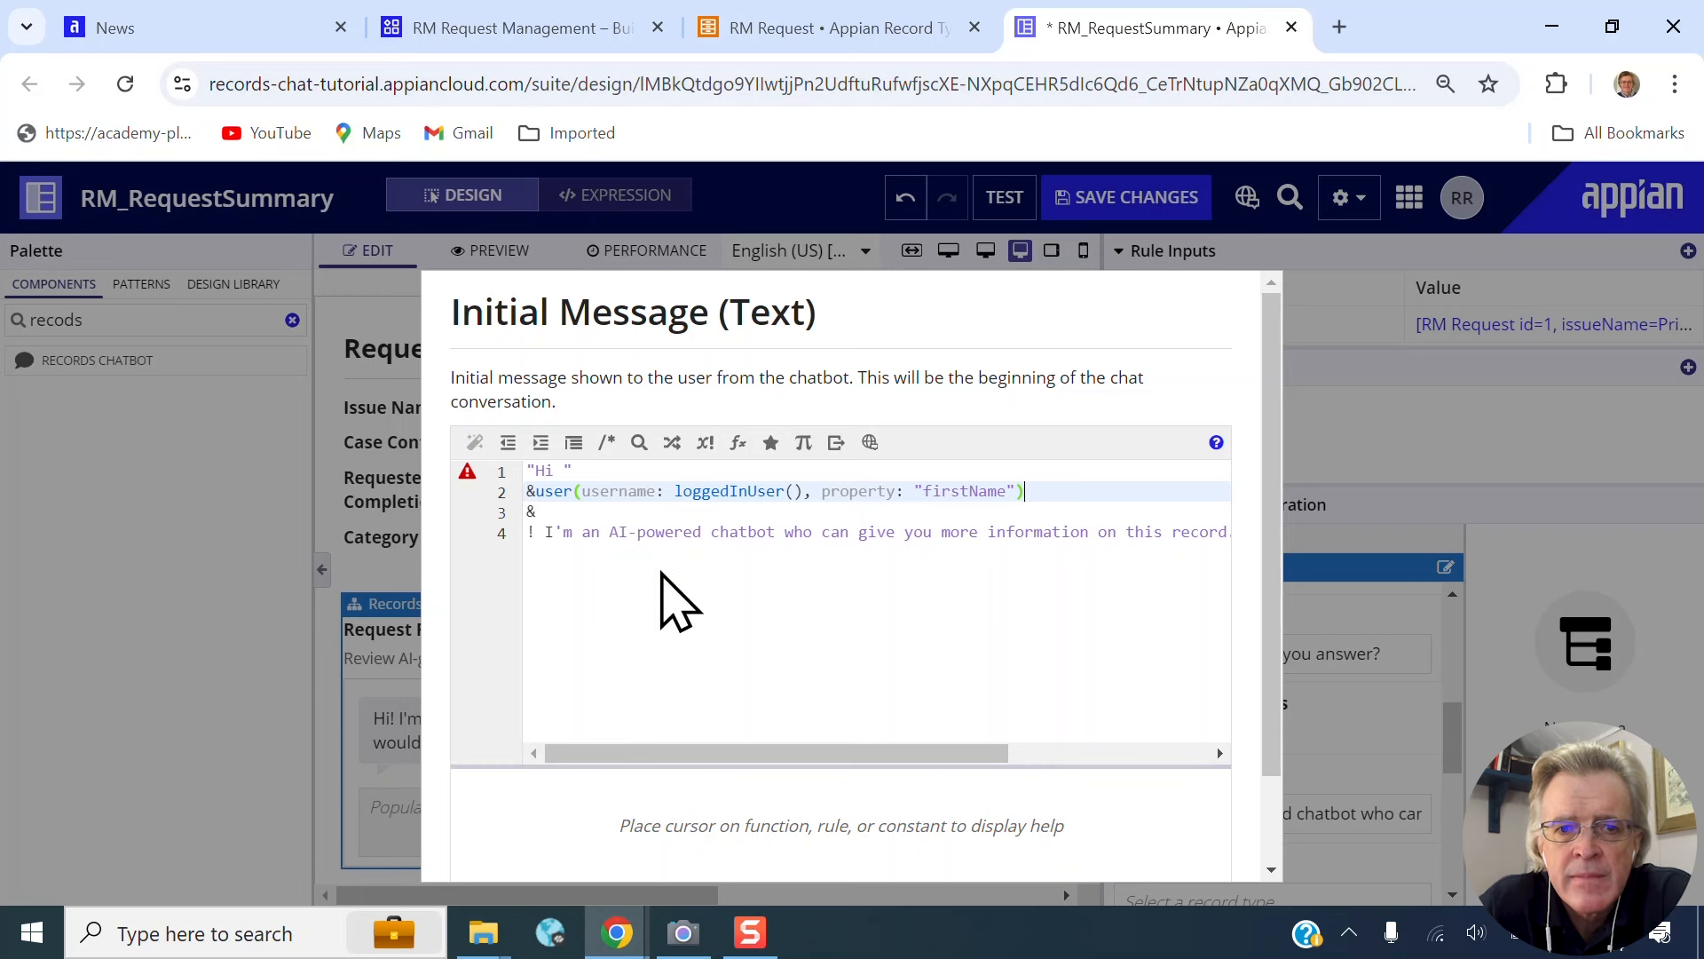
{"action": "key", "text": "Down"}
{"action": "key", "text": "Right"}
{"action": "type", "text": "\""}
{"action": "key", "text": "Delete"}
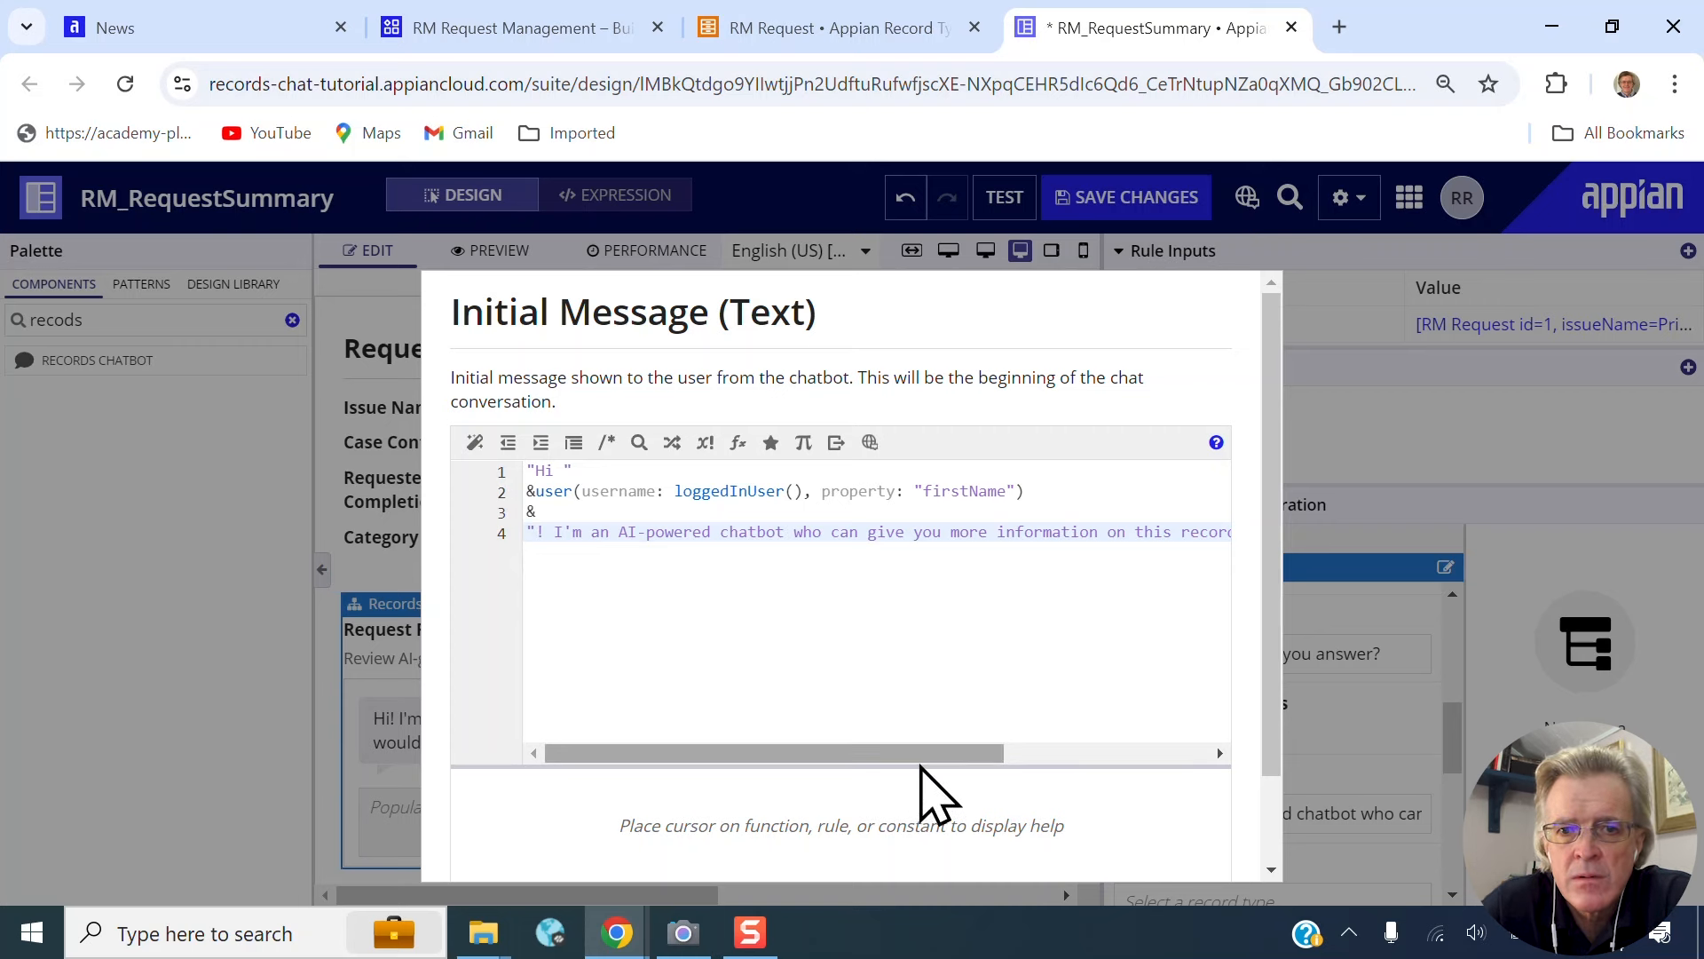
- Replace the word "record" in the initial message text with "IT request"
{"action": "left_click_drag", "start_coordinate": [911, 757], "coordinate": [1077, 755]}
{"action": "left_click", "coordinate": [932, 532]}
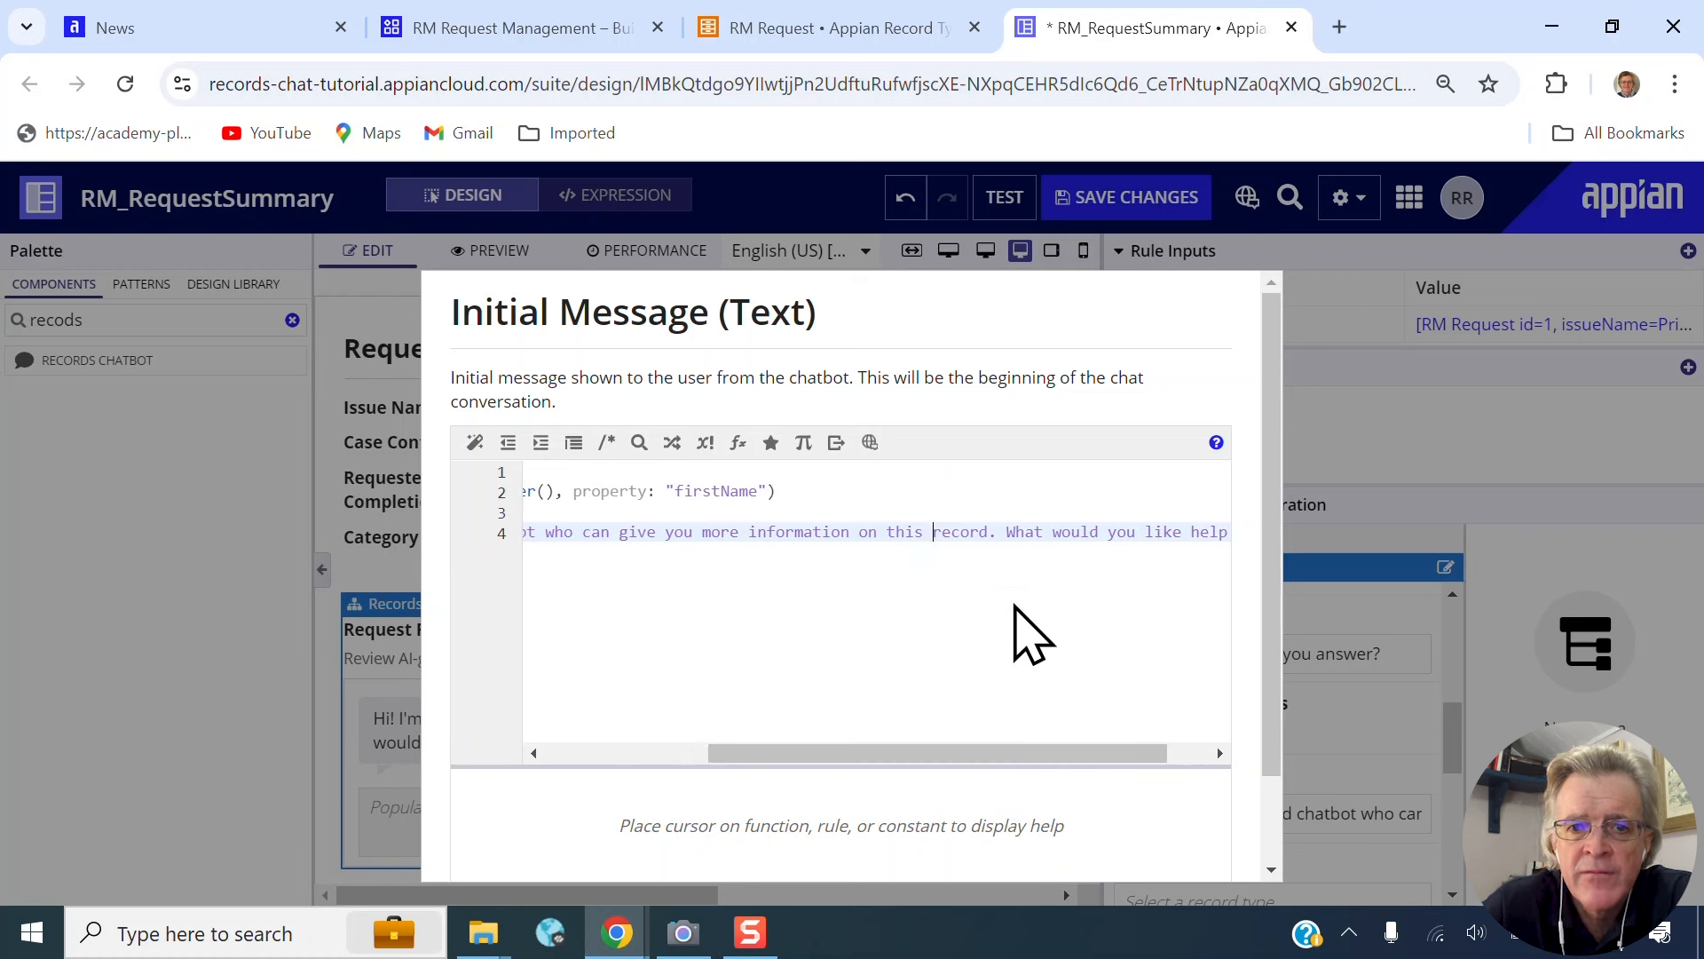
{"action": "type", "text": "IT request"}
{"action": "key", "text": "Delete"}
{"action": "key", "text": "Delete"}
{"action": "key", "text": "Delete"}
{"action": "key", "text": "Delete"}
{"action": "key", "text": "Delete"}
{"action": "key", "text": "Delete"}
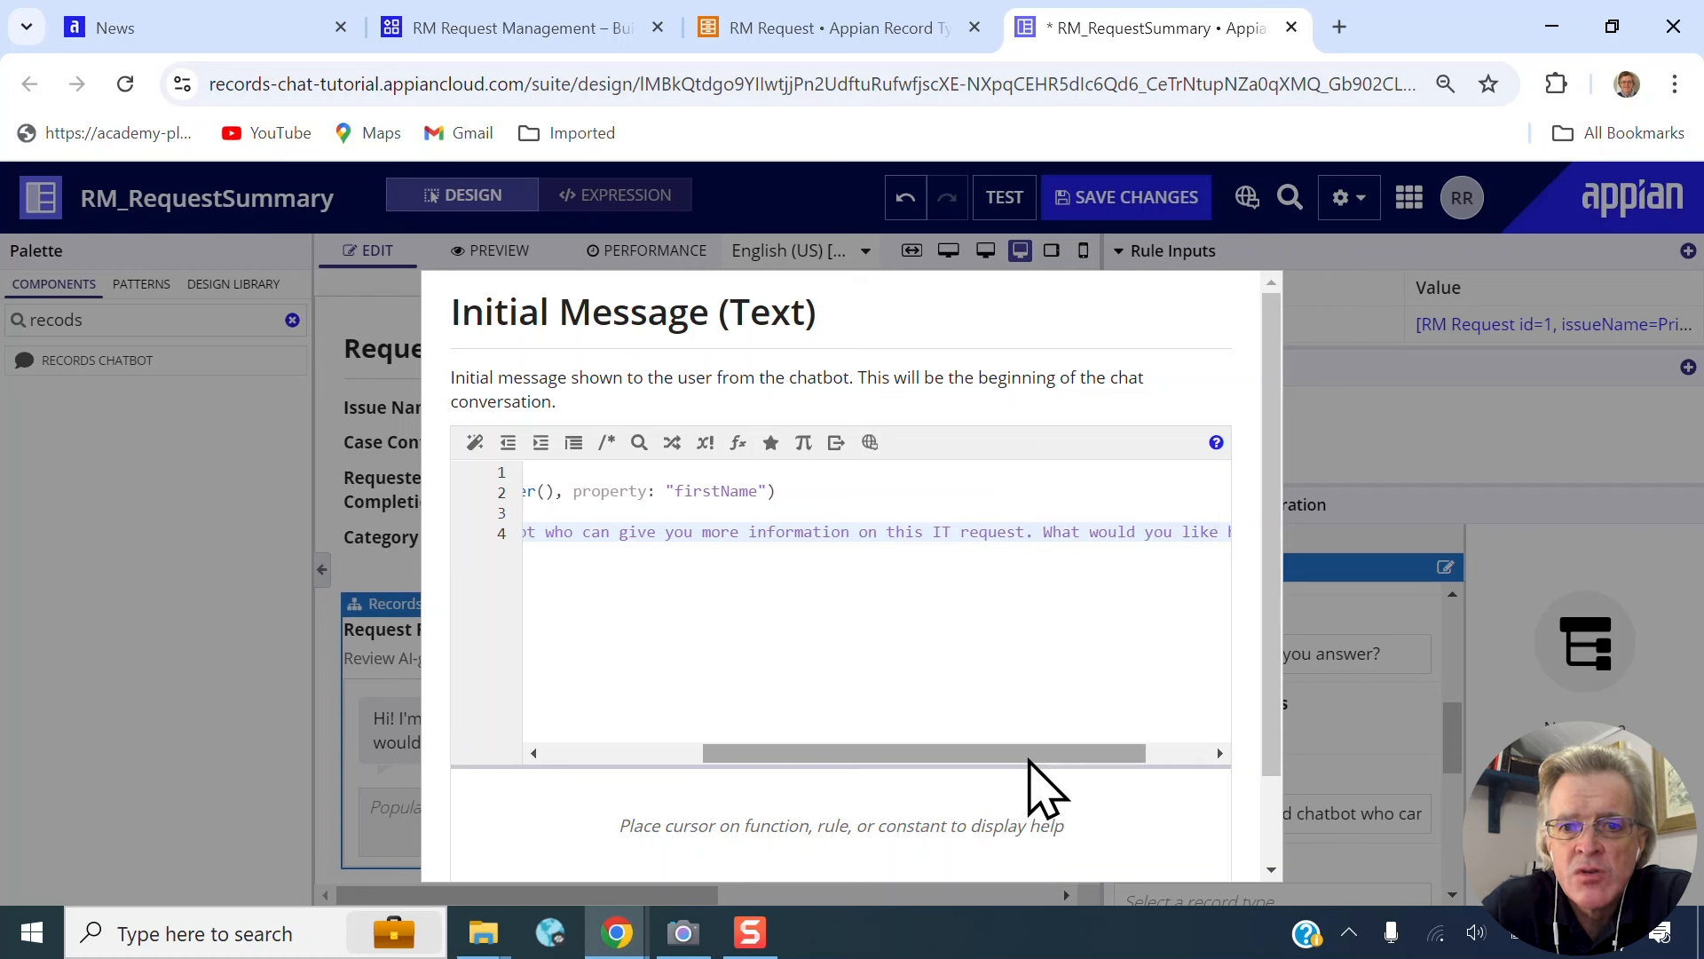
- End the initial message with a blank line and the sentence "Here are some suggested questions.", and accept the expression
{"action": "left_click_drag", "start_coordinate": [1030, 762], "coordinate": [1278, 761]}
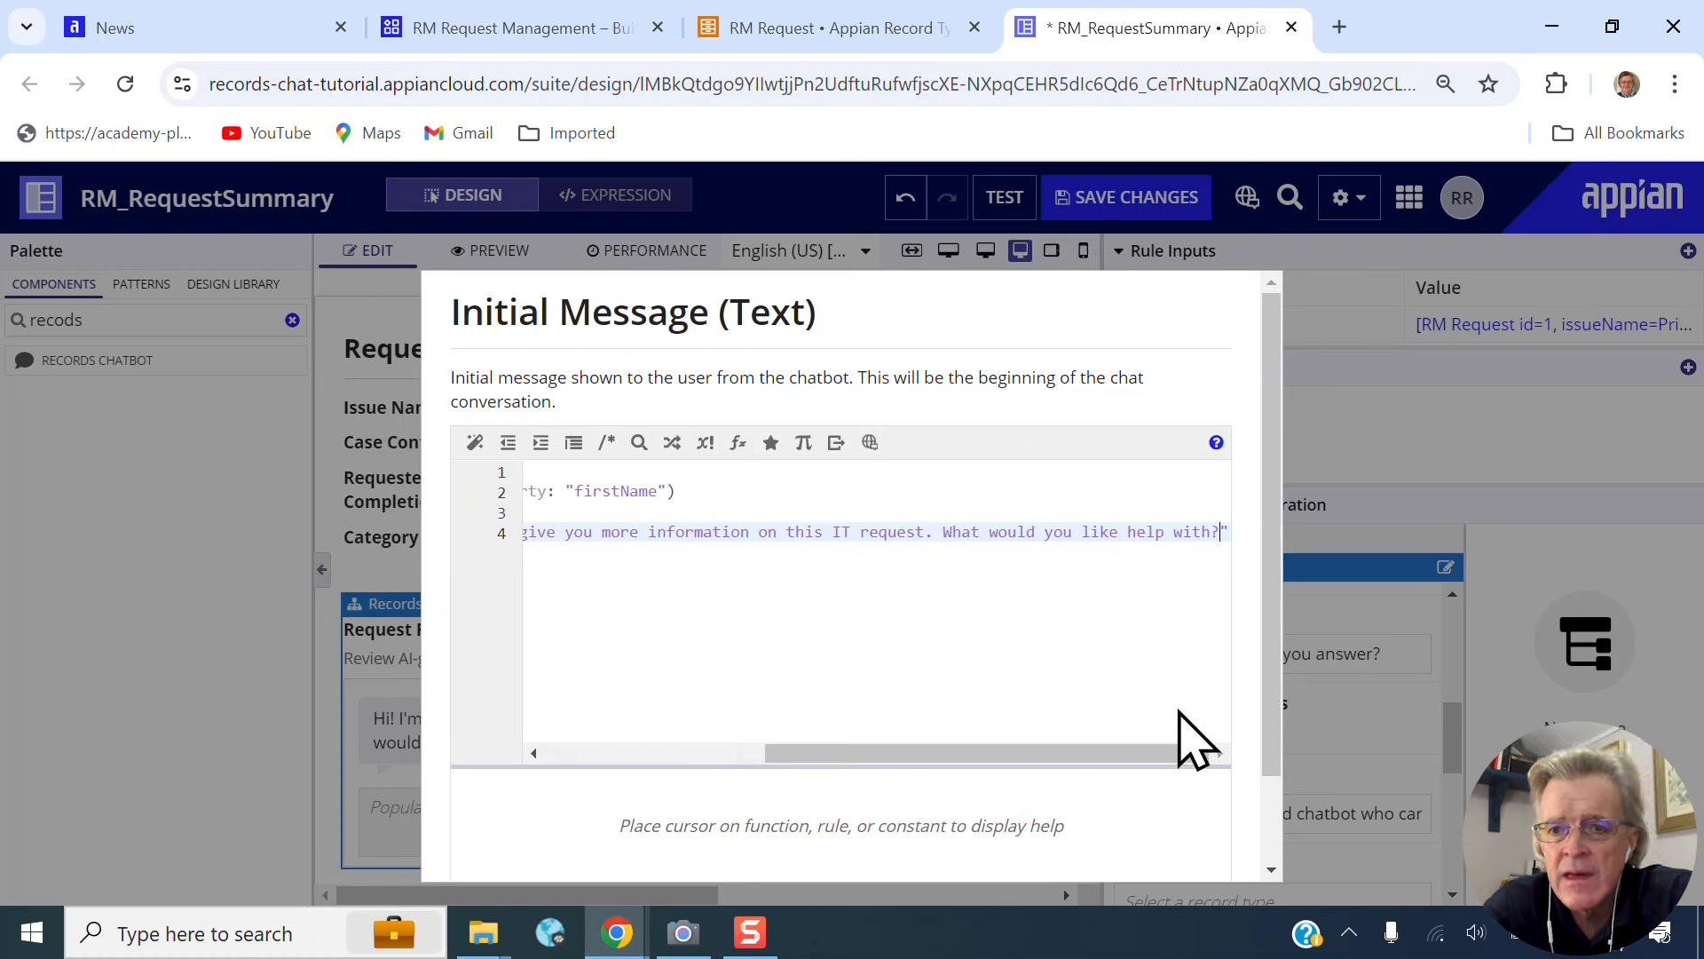
{"action": "key", "text": "Return"}
{"action": "key", "text": "Return"}
{"action": "key", "text": "Return"}
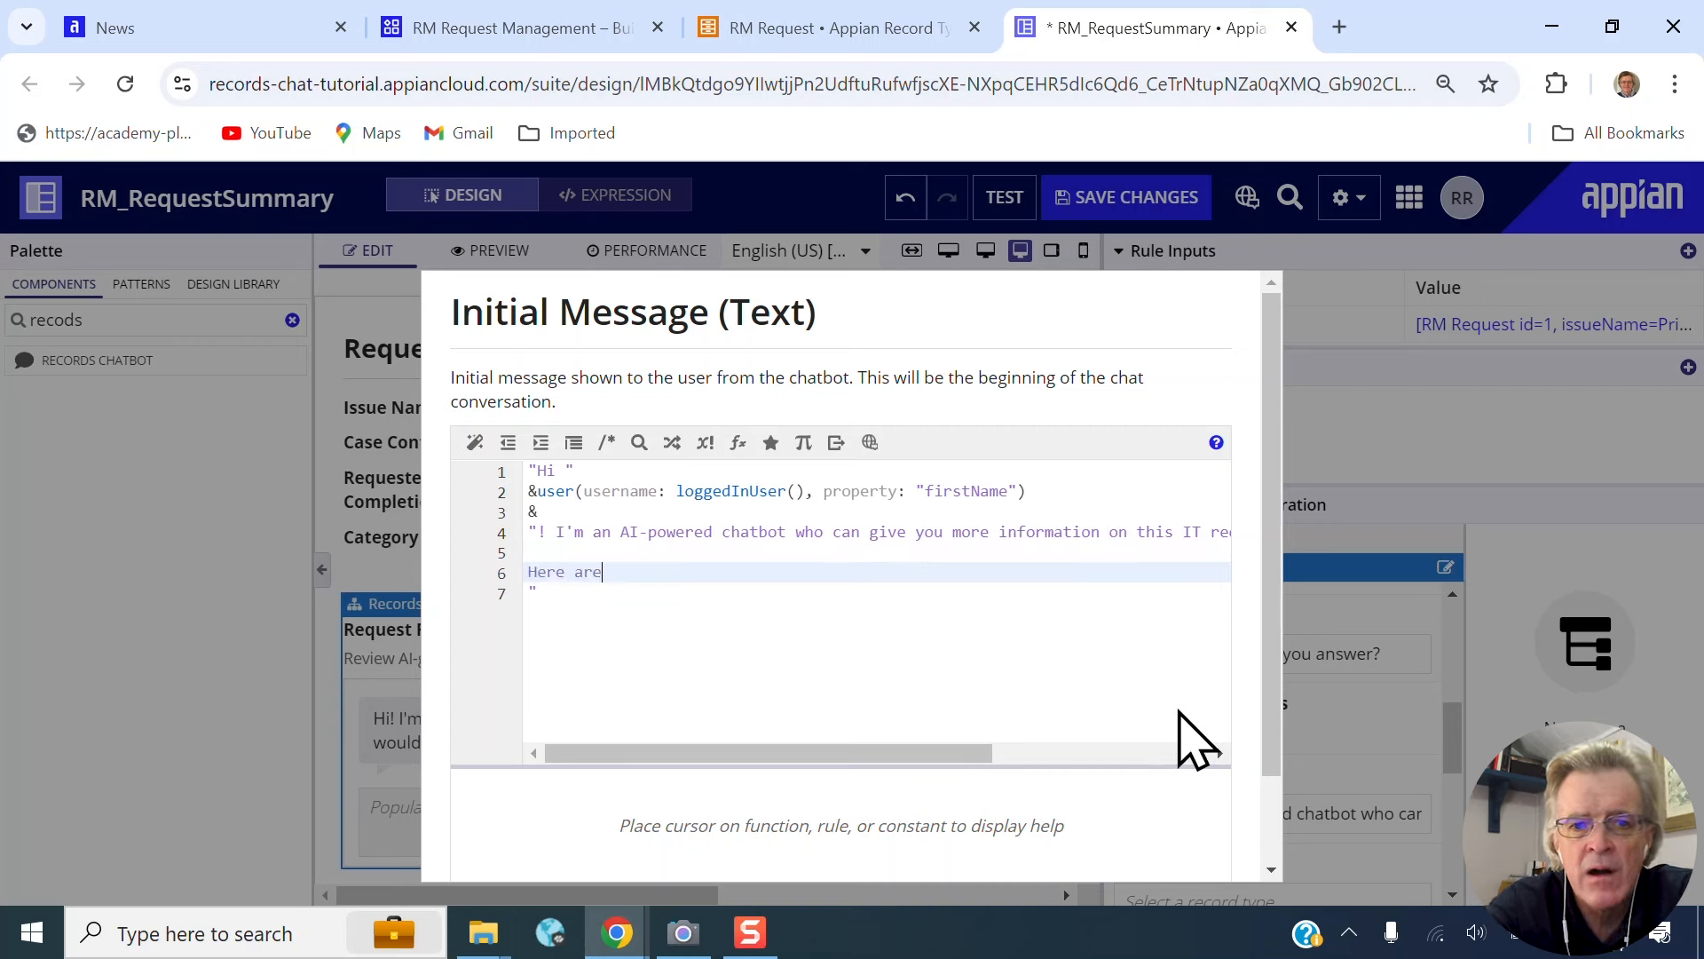
{"action": "type", "text": "Here are some suggested questions."}
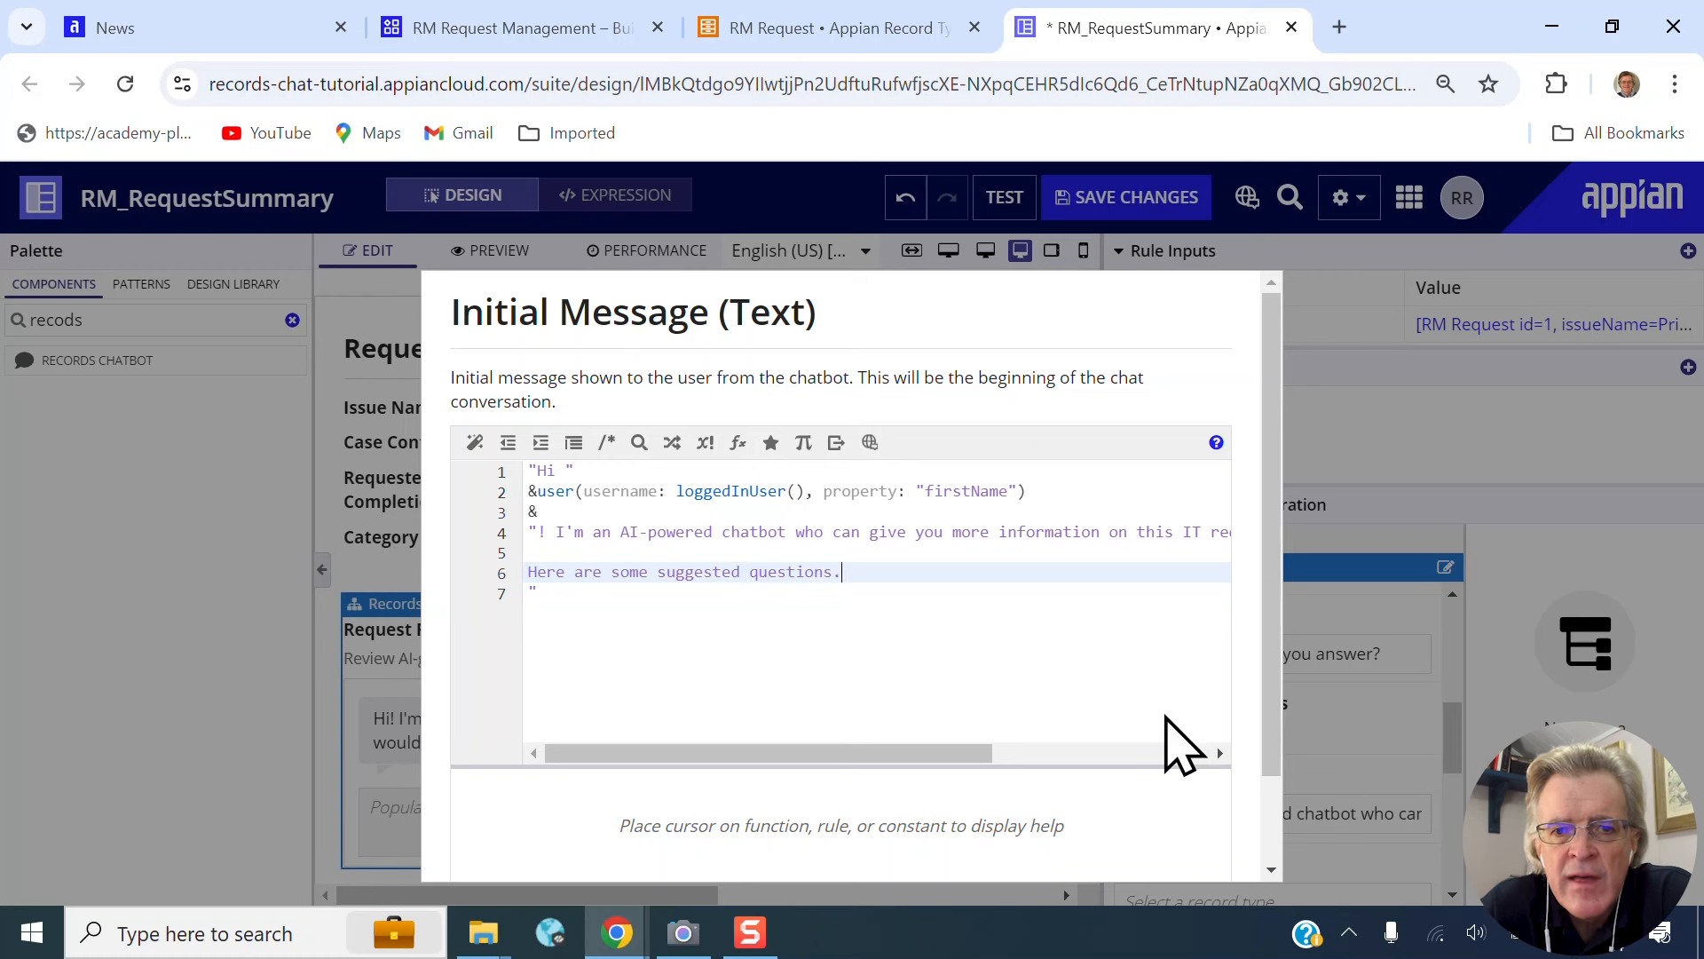
{"action": "key", "text": "Right"}
{"action": "key", "text": "BackSpace"}
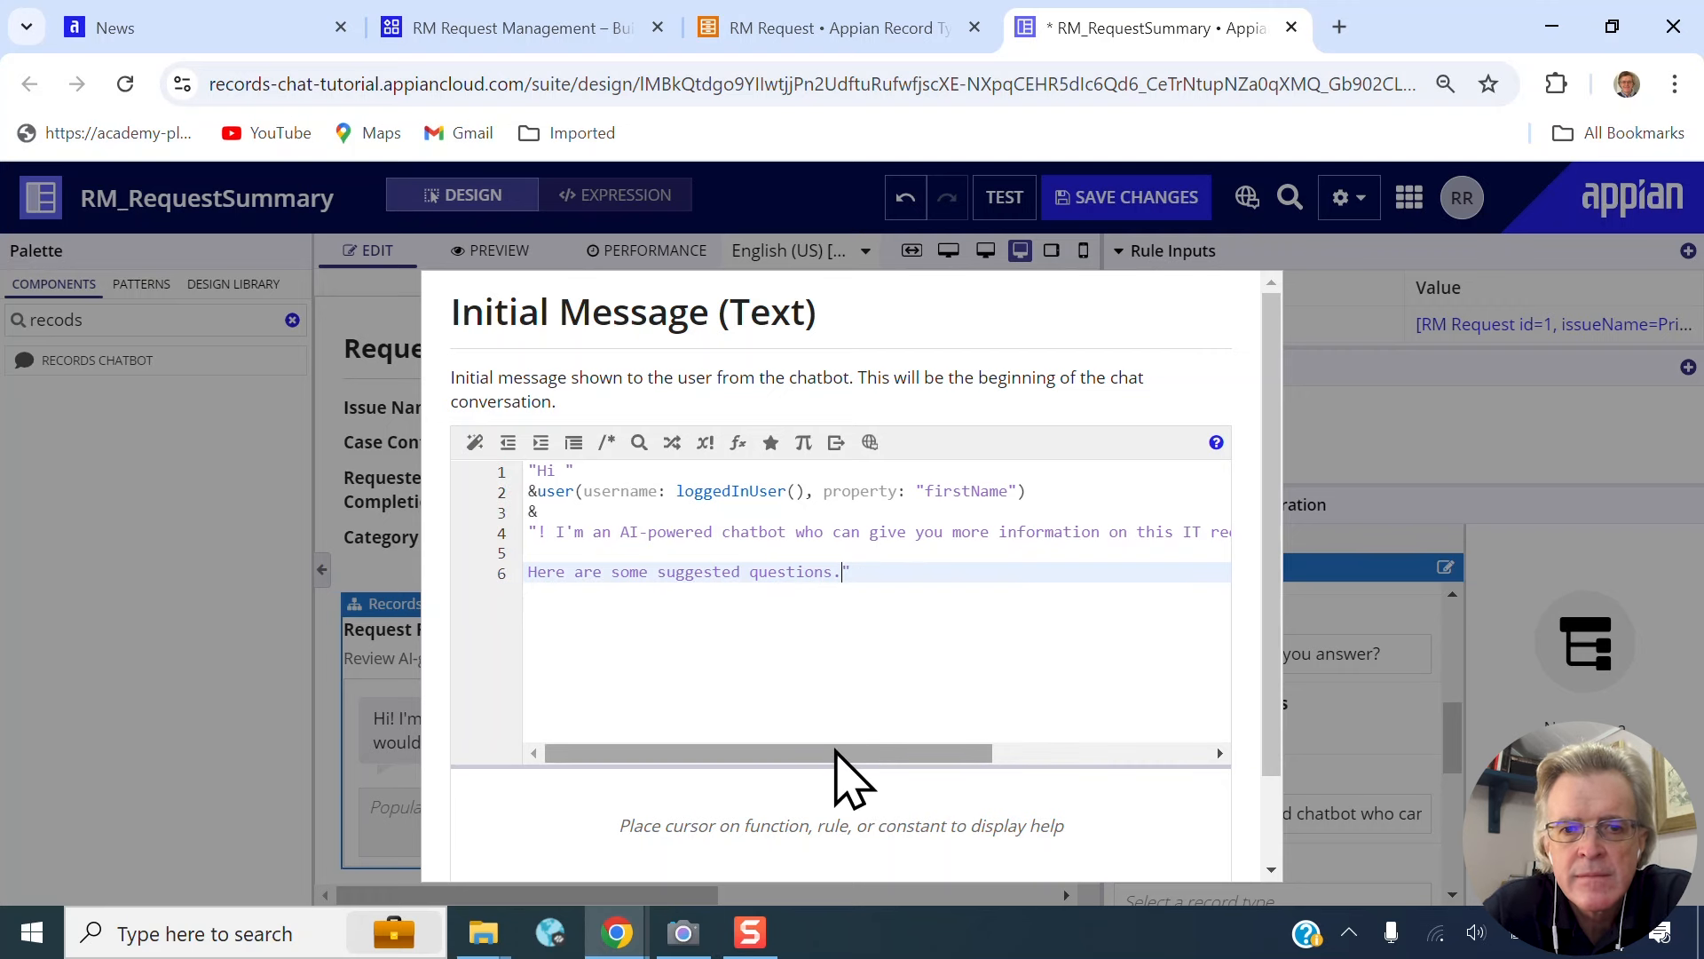
{"action": "left_click_drag", "start_coordinate": [838, 753], "coordinate": [1021, 756]}
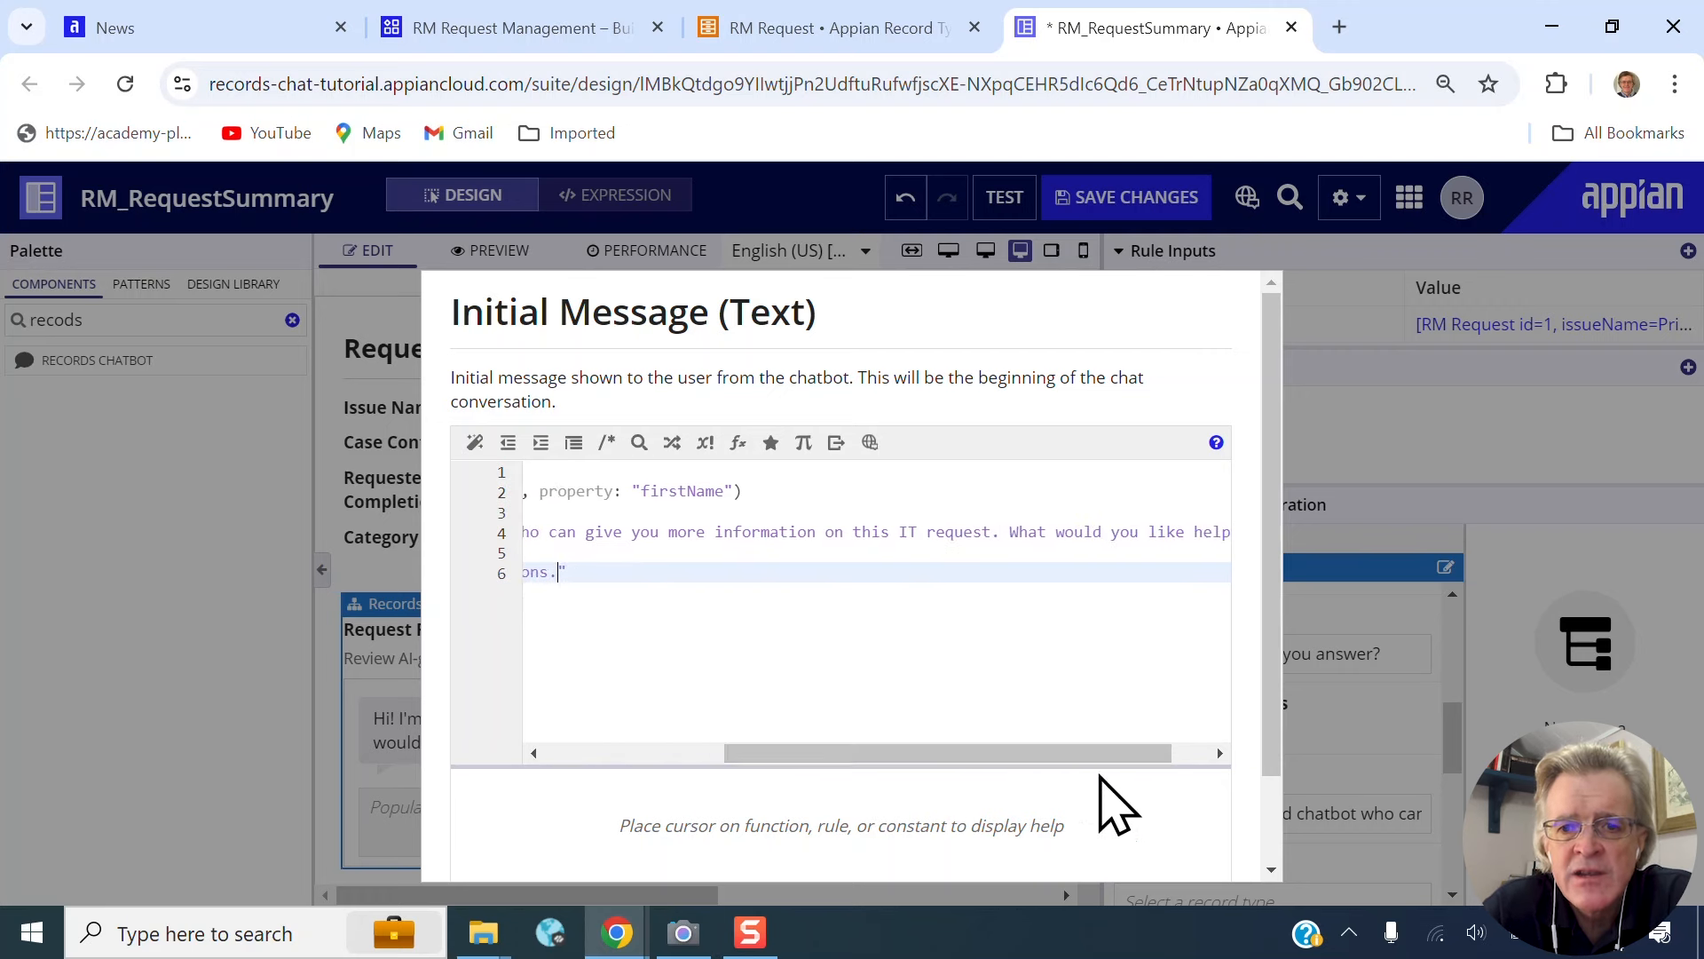
{"action": "scroll", "coordinate": [1209, 790], "scroll_direction": "down", "scroll_amount": 3}
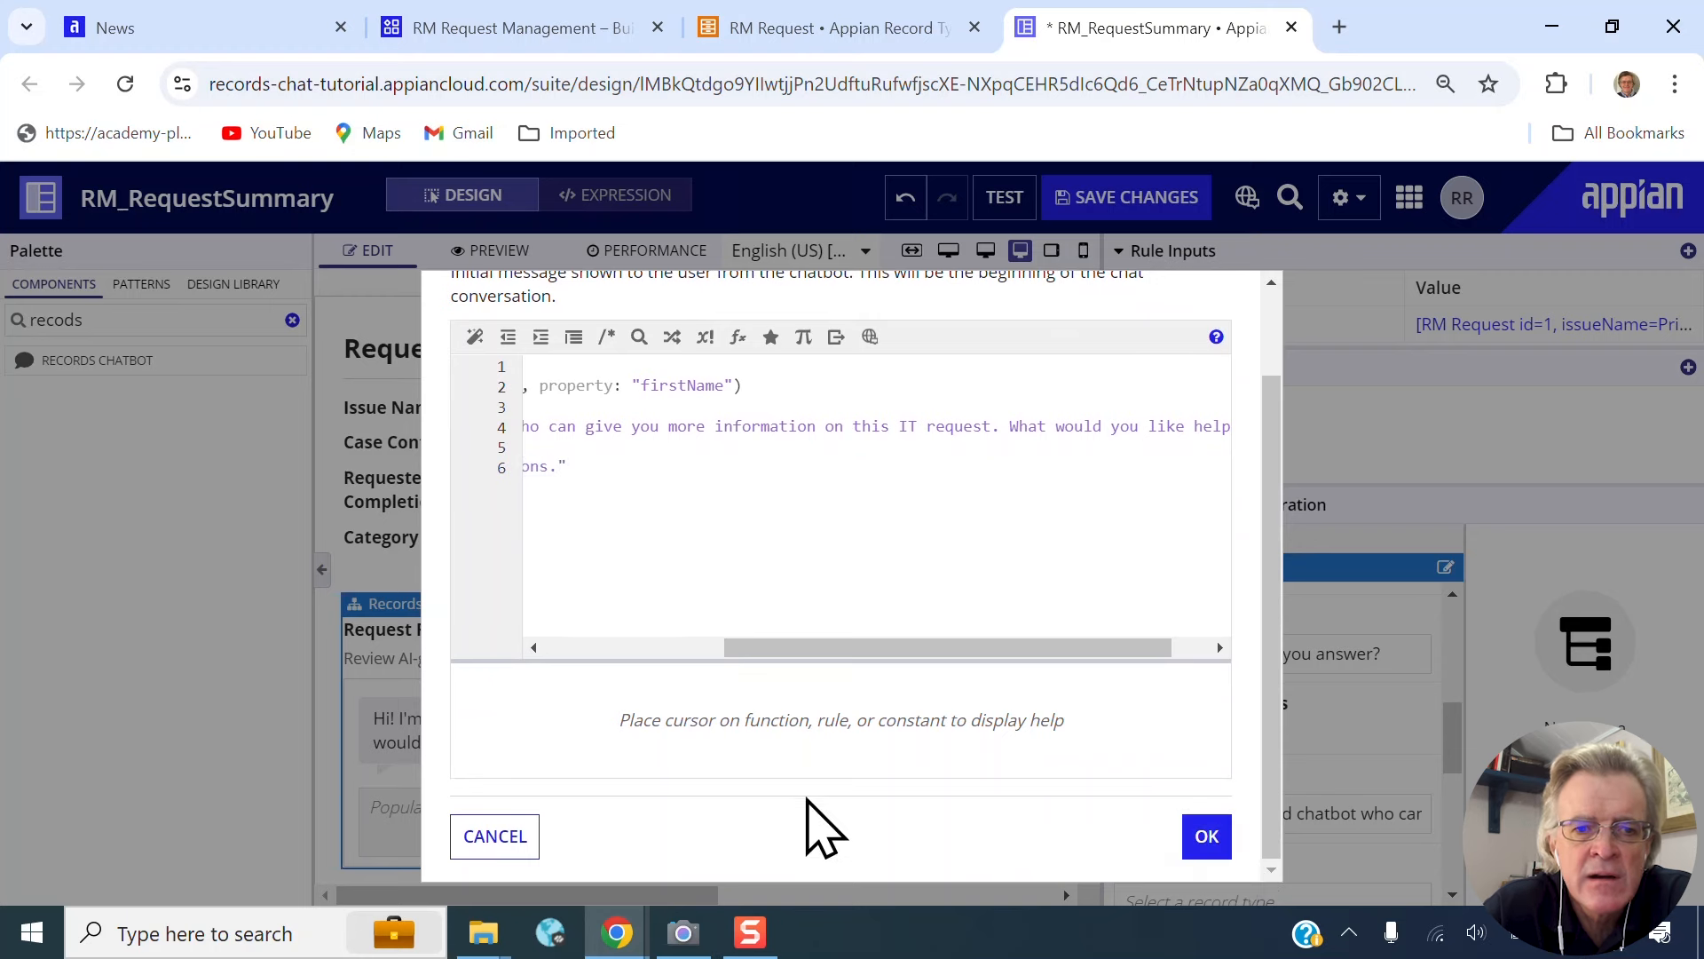
{"action": "left_click", "coordinate": [1208, 836]}
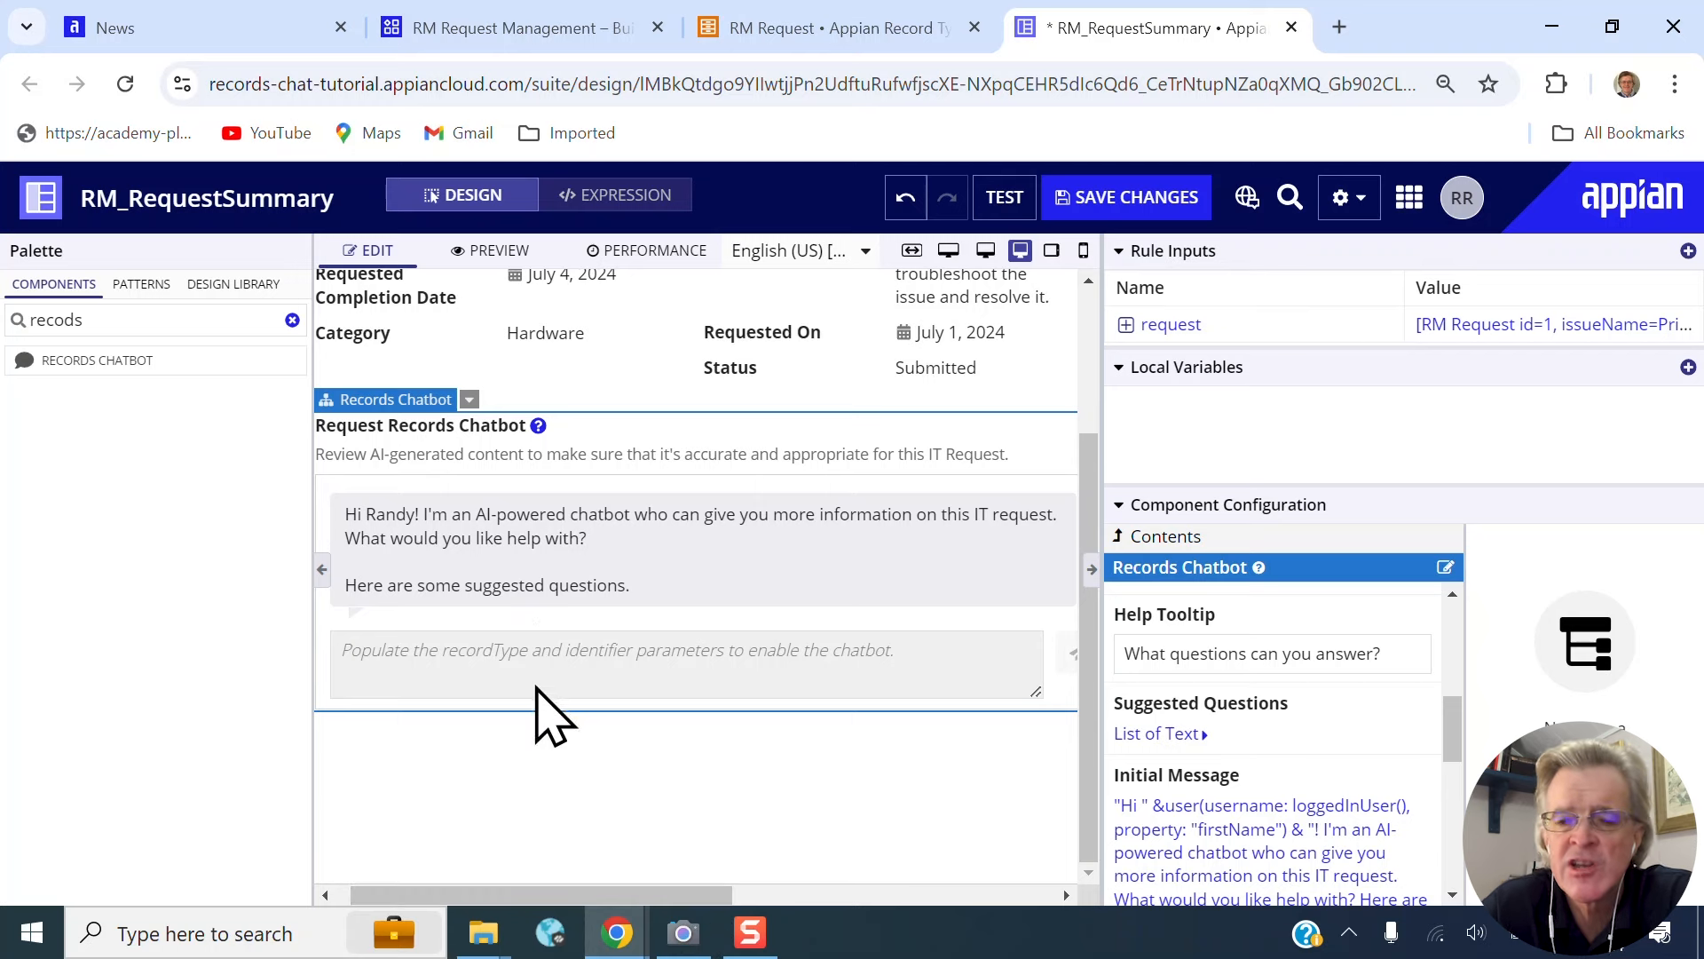
- Set the chatbot's record type to RM Request
{"action": "scroll", "coordinate": [1313, 789], "scroll_direction": "down", "scroll_amount": 2}
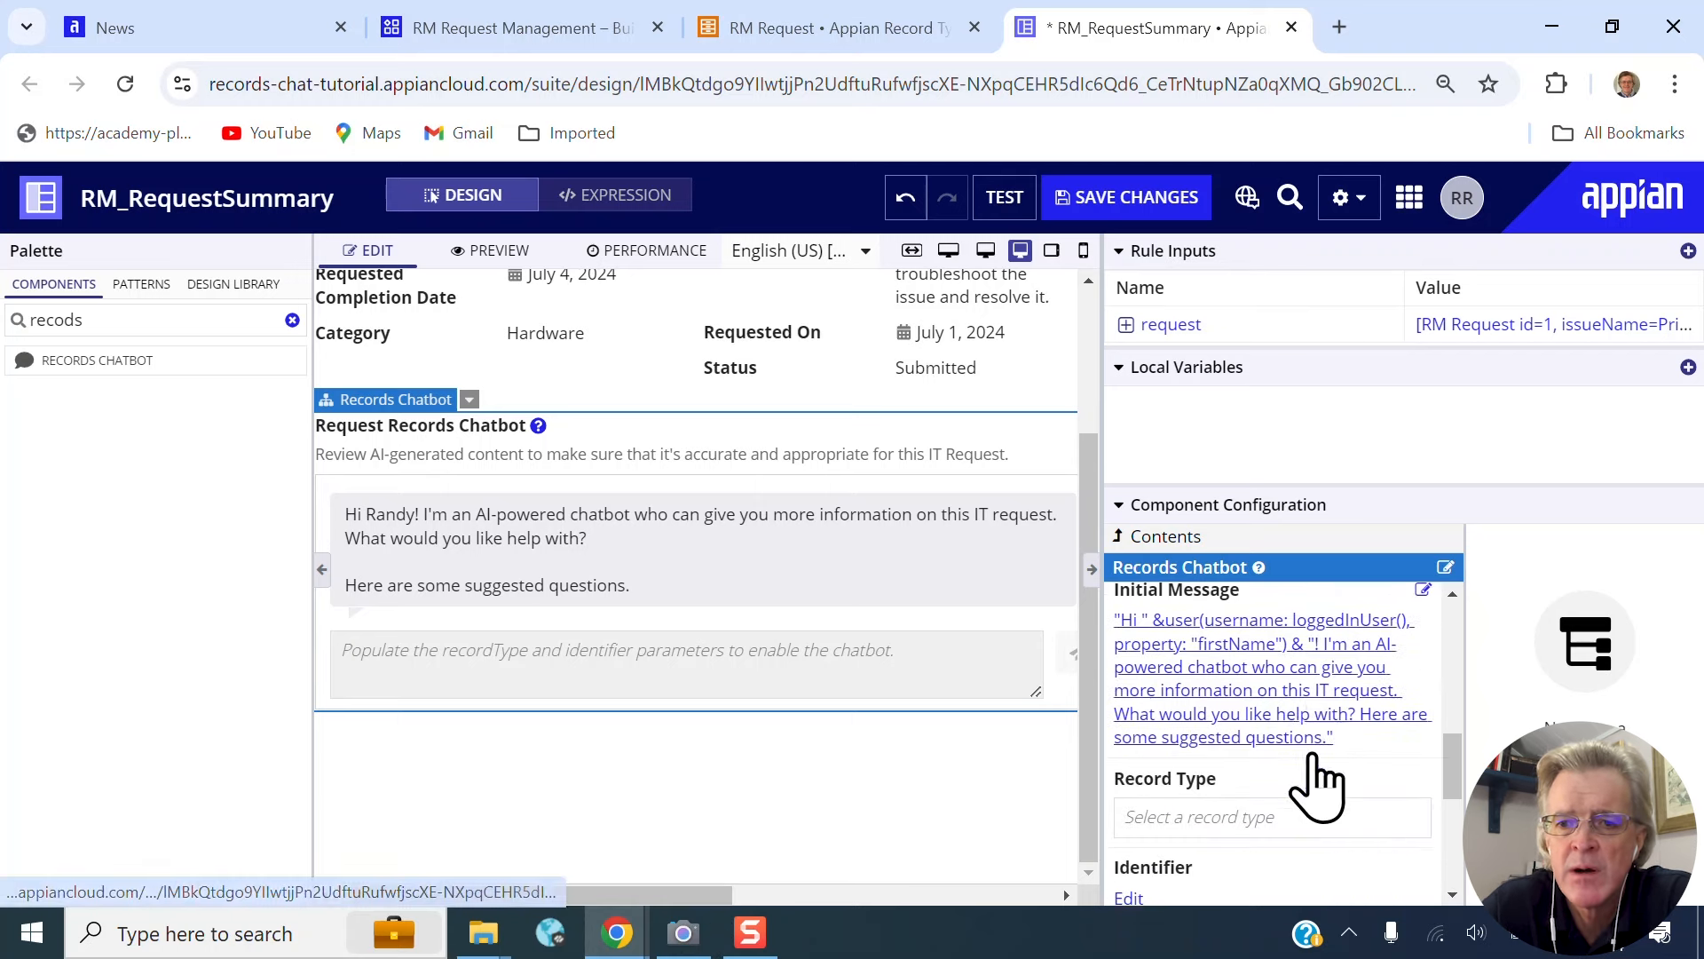
{"action": "scroll", "coordinate": [1313, 755], "scroll_direction": "down", "scroll_amount": 1}
{"action": "left_click", "coordinate": [1270, 743]}
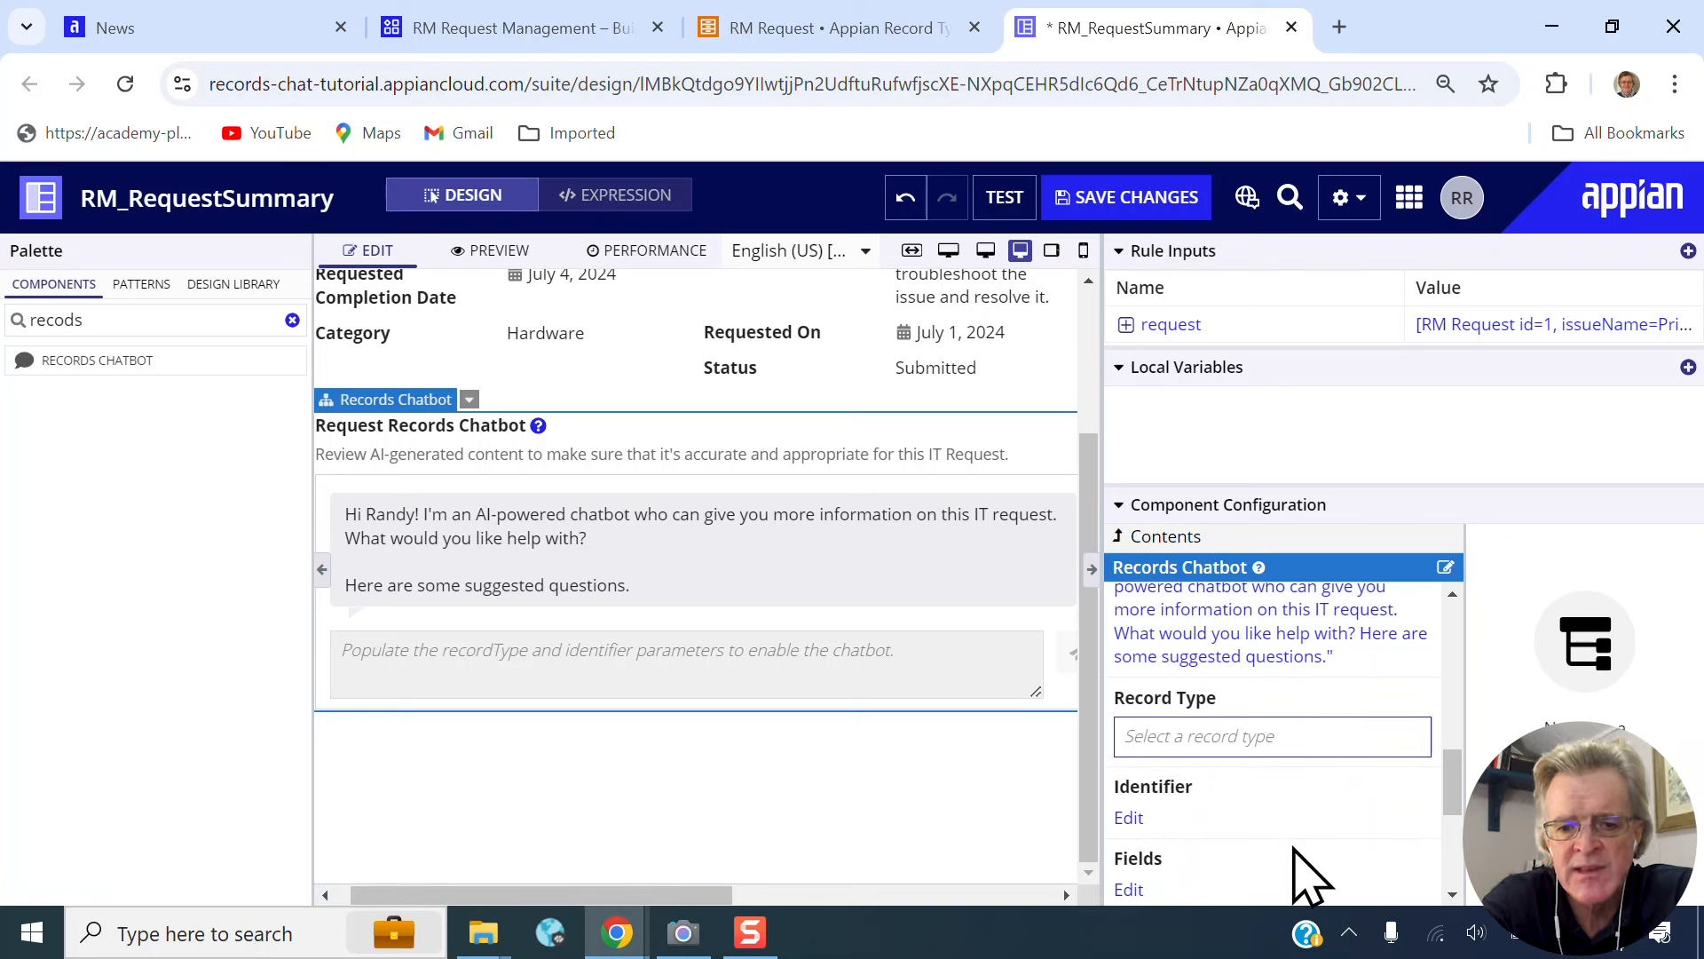
{"action": "type", "text": "rn"}
{"action": "key", "text": "BackSpace"}
{"action": "type", "text": "m"}
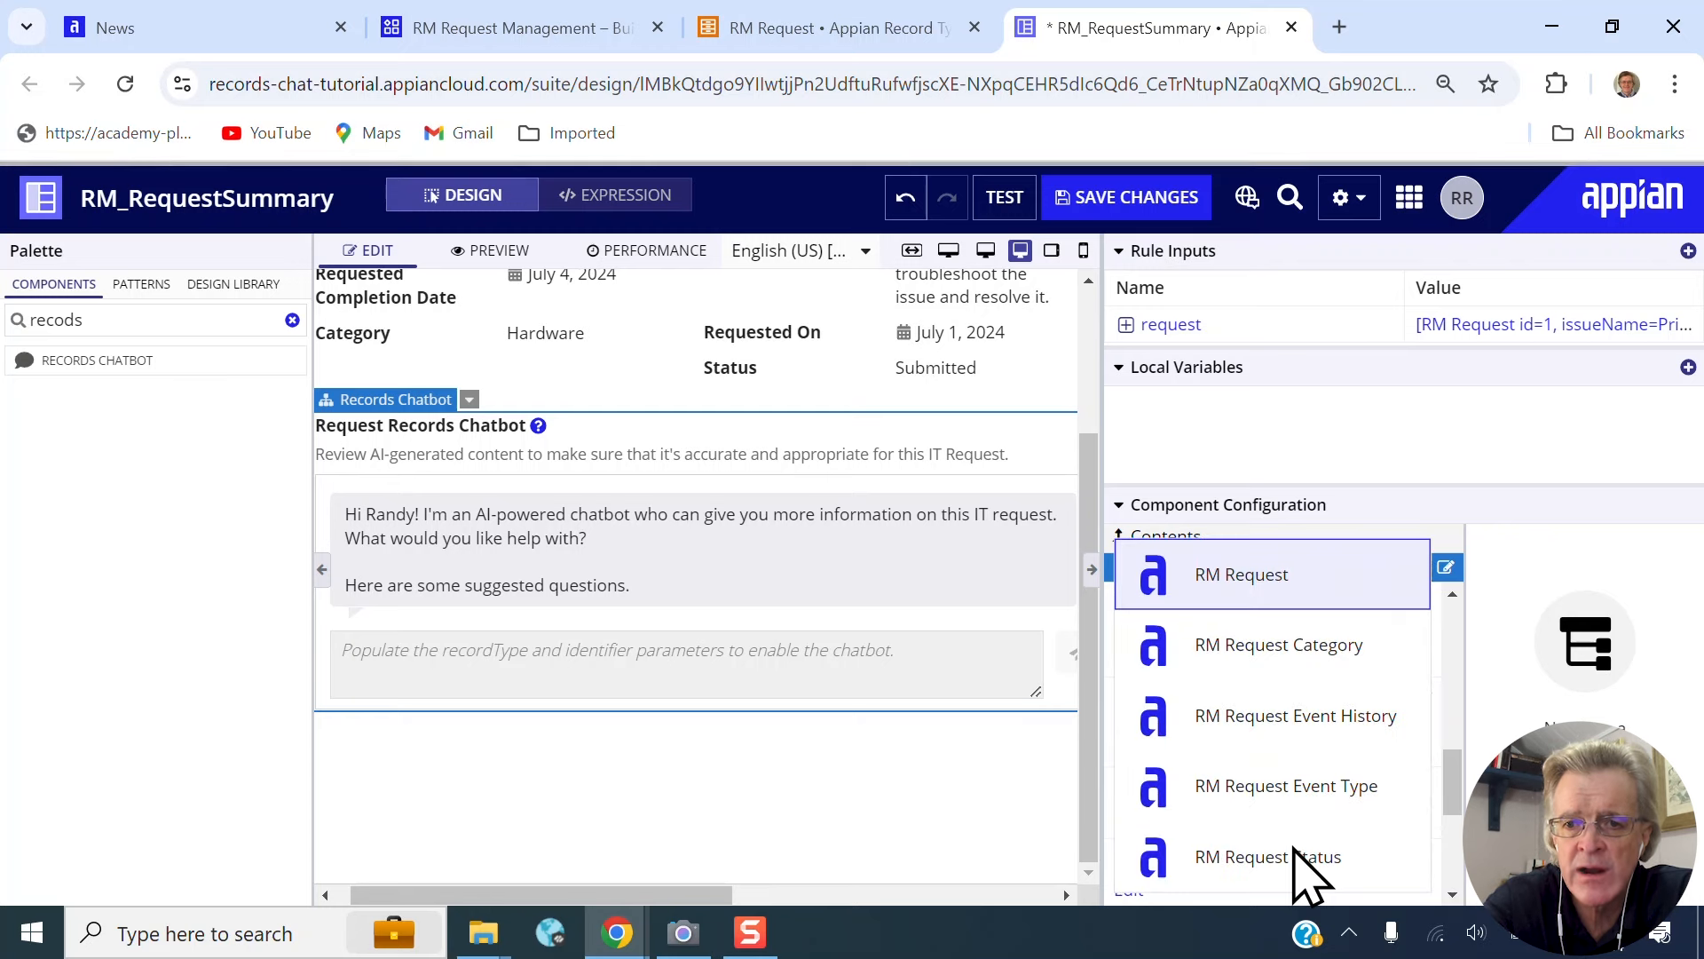
{"action": "key", "text": "Return"}
{"action": "scroll", "coordinate": [1327, 844], "scroll_direction": "down", "scroll_amount": 1}
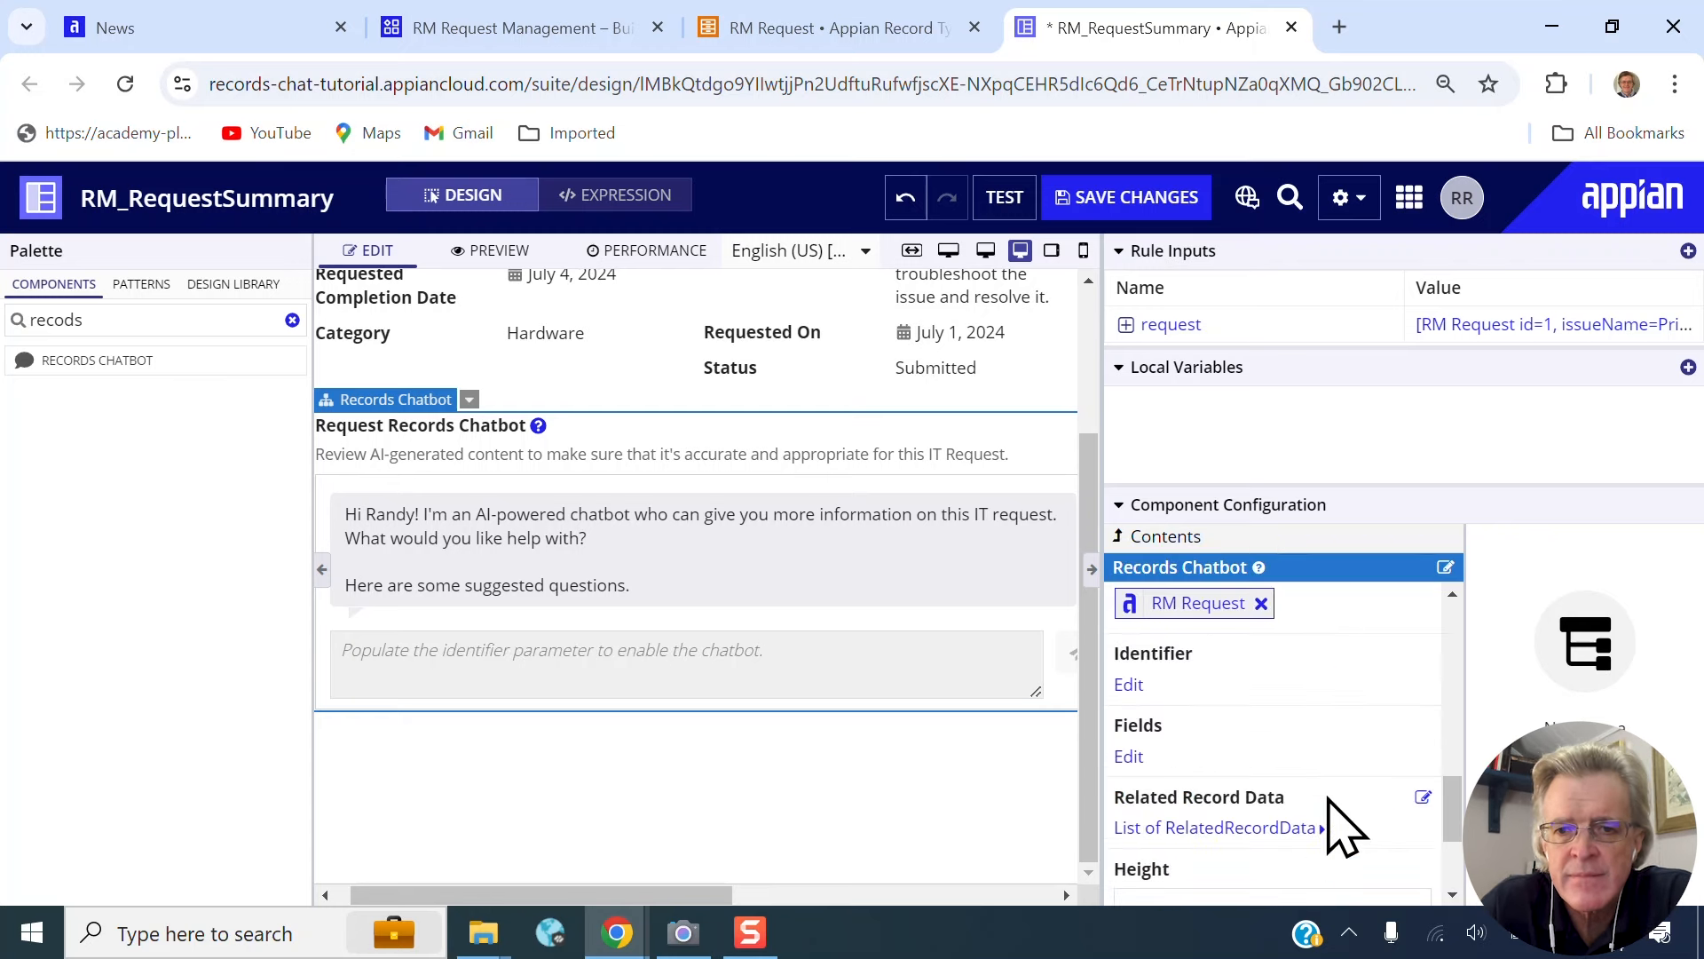
- Set the chatbot's identifier to the expression ri!request[RM Request.id] and accept it
{"action": "left_click", "coordinate": [1131, 685]}
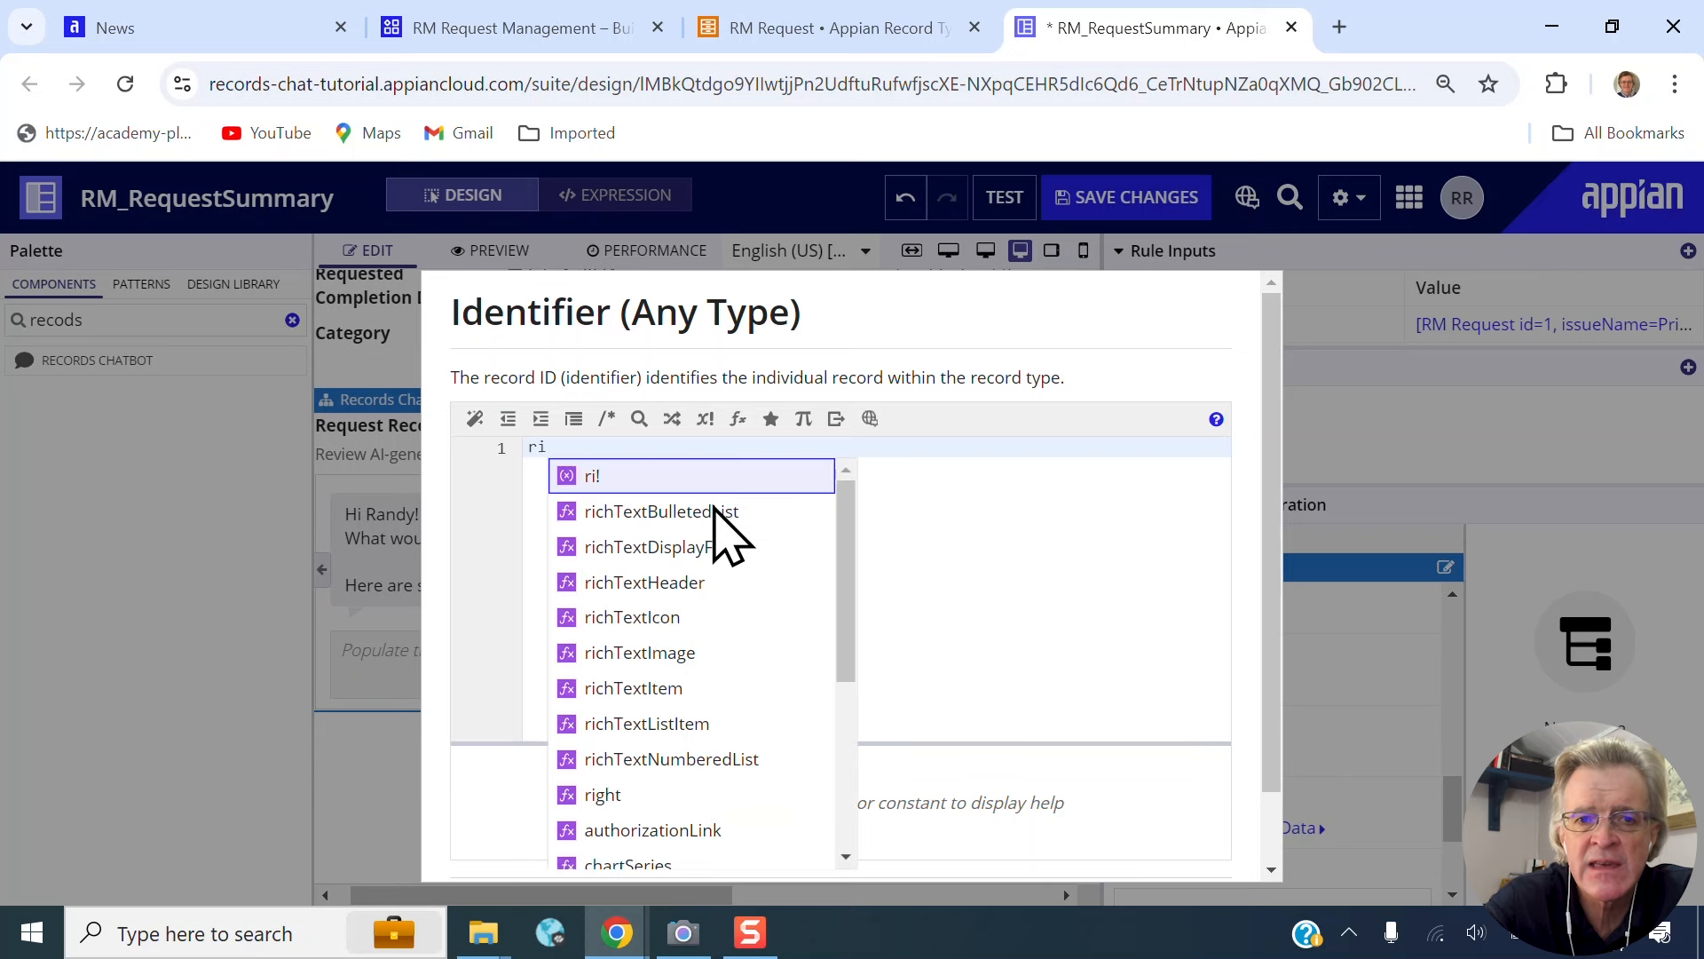
{"action": "type", "text": "!"}
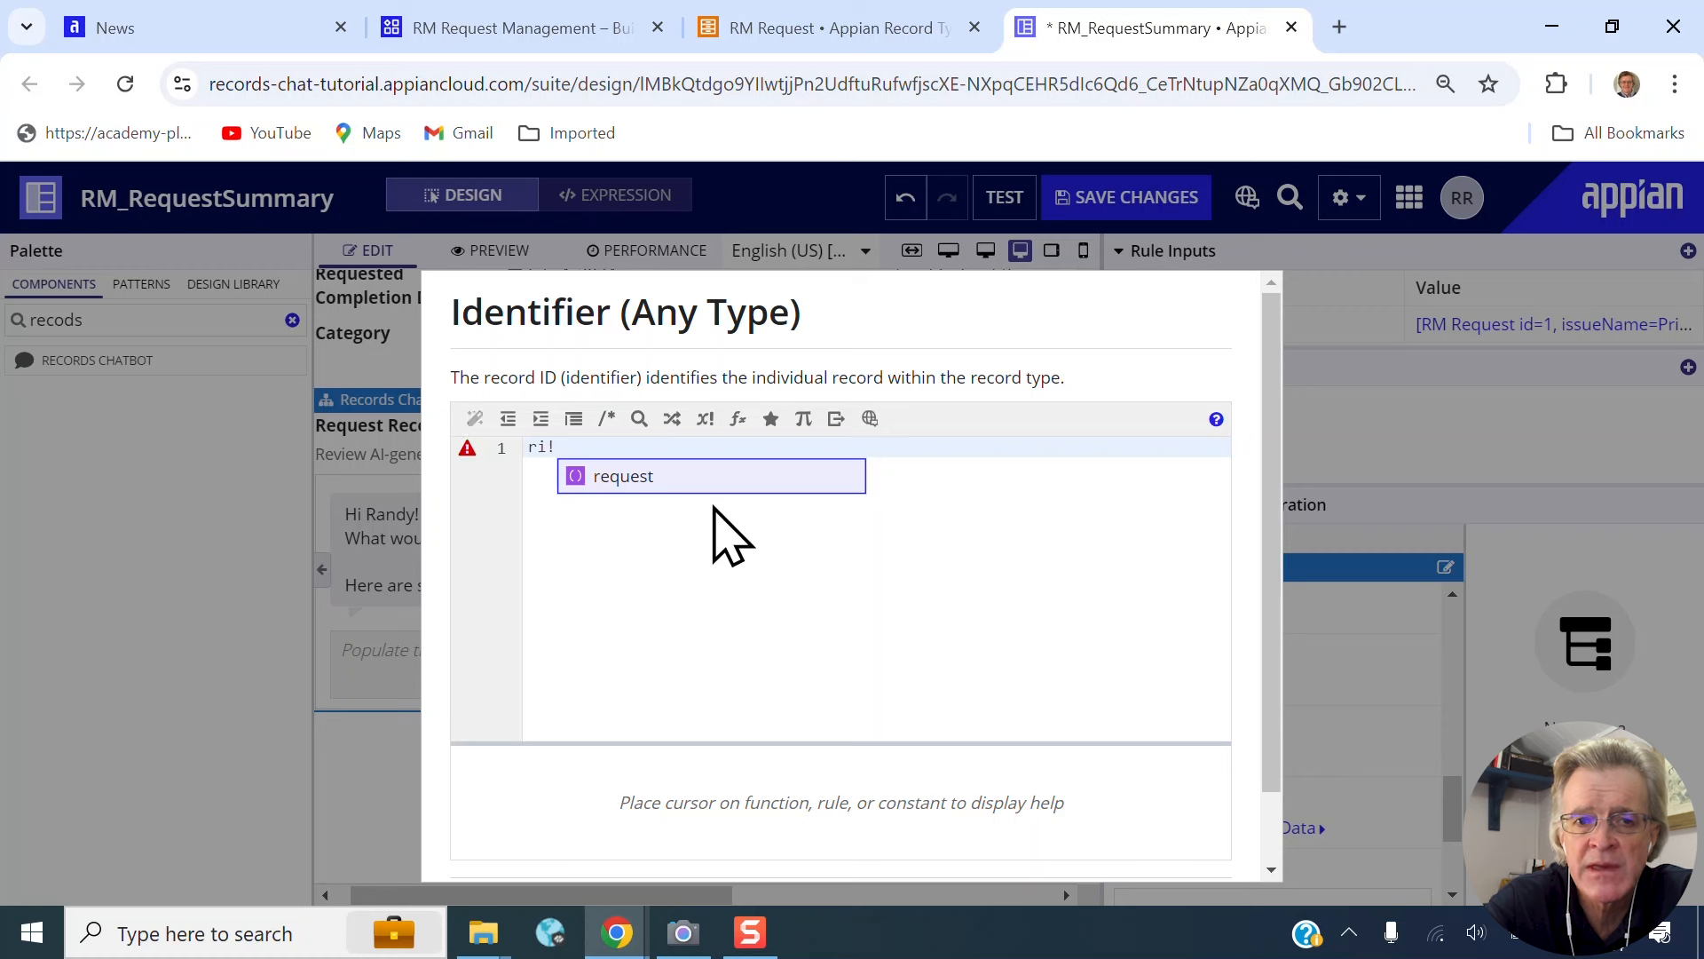
{"action": "key", "text": "Return"}
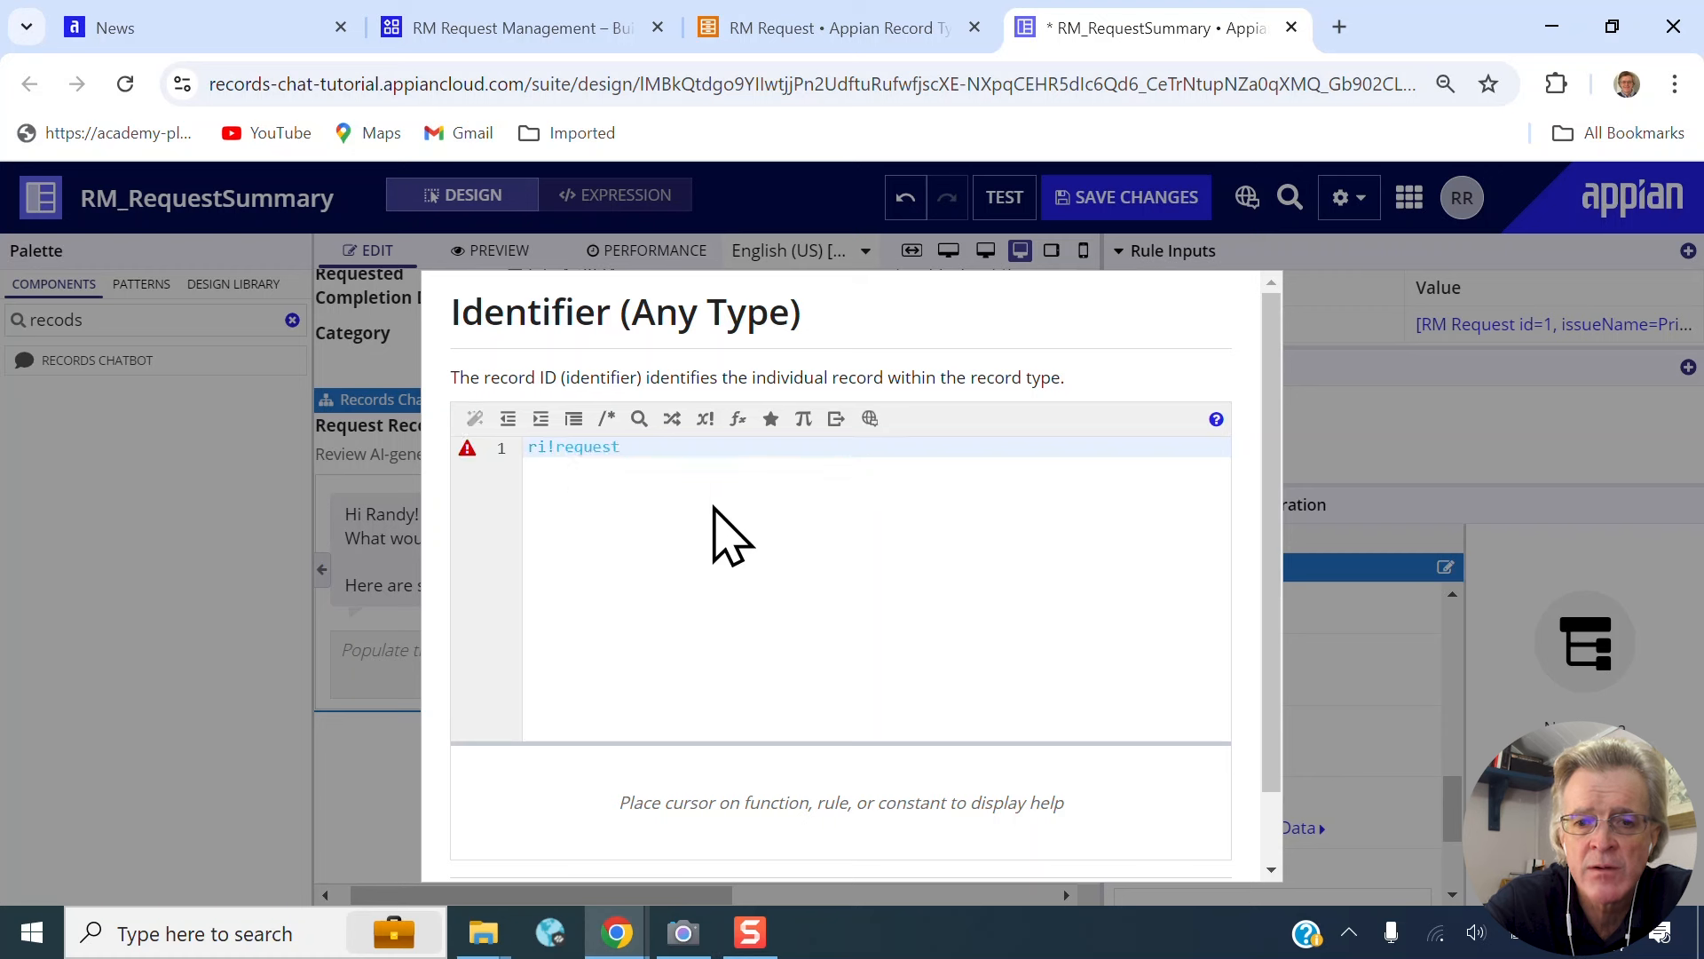
{"action": "key", "text": "Right"}
{"action": "key", "text": "Down"}
{"action": "key", "text": "Return"}
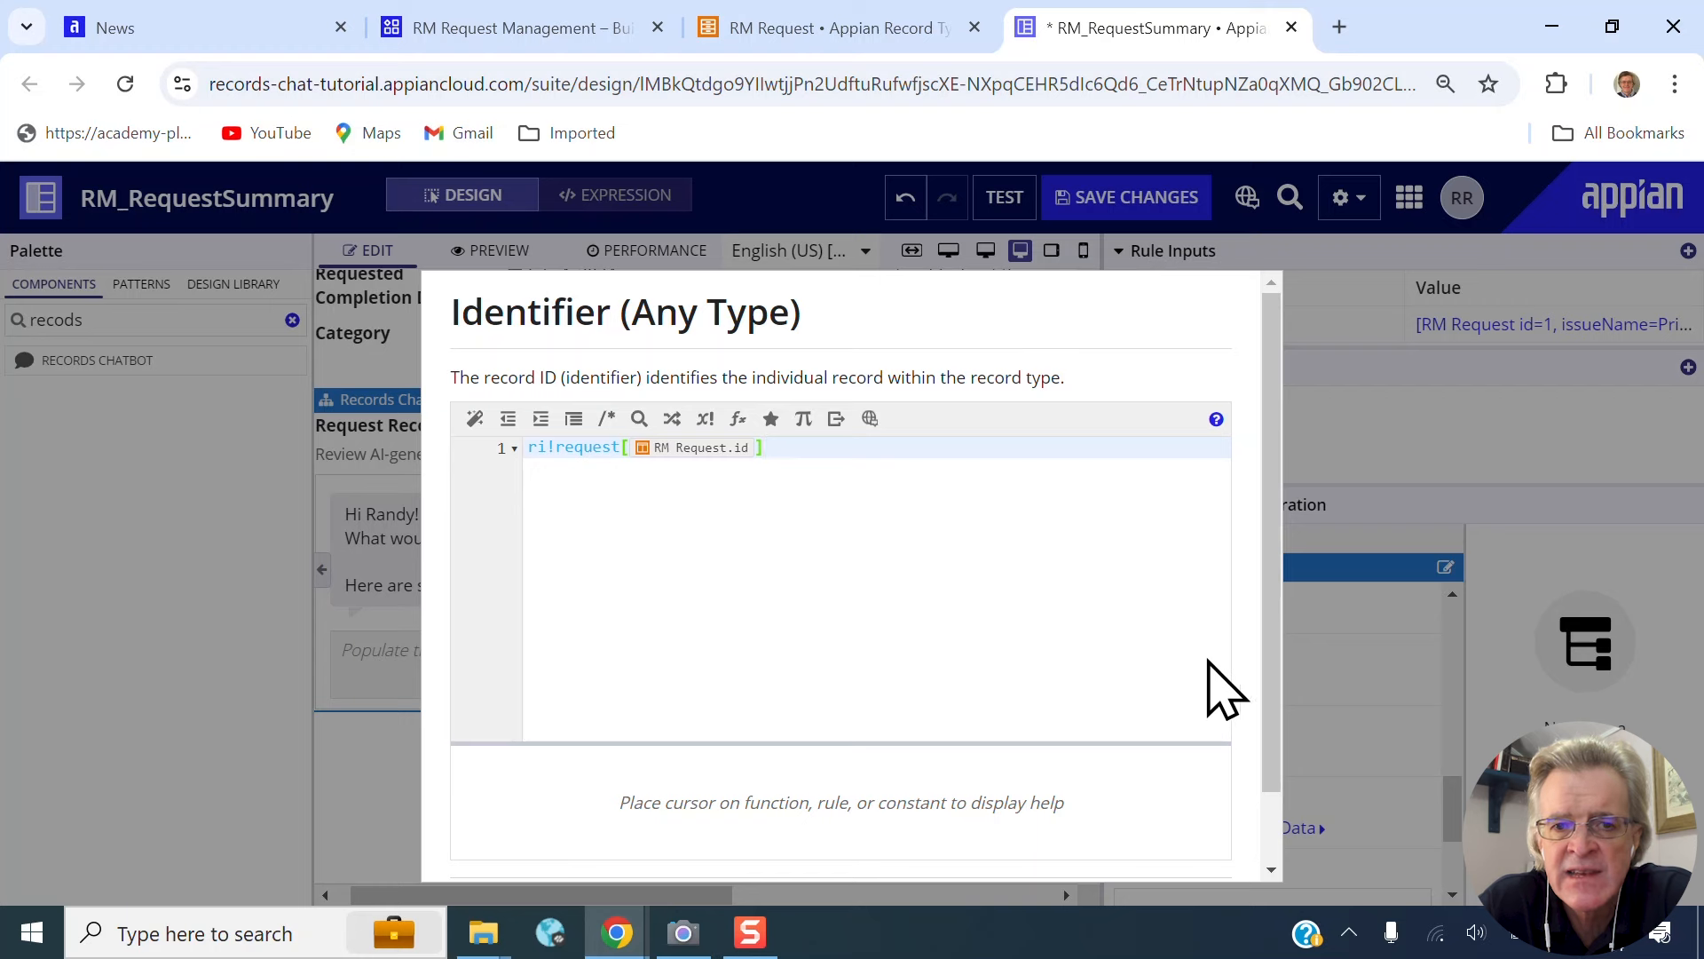
{"action": "scroll", "coordinate": [1225, 688], "scroll_direction": "down", "scroll_amount": 1}
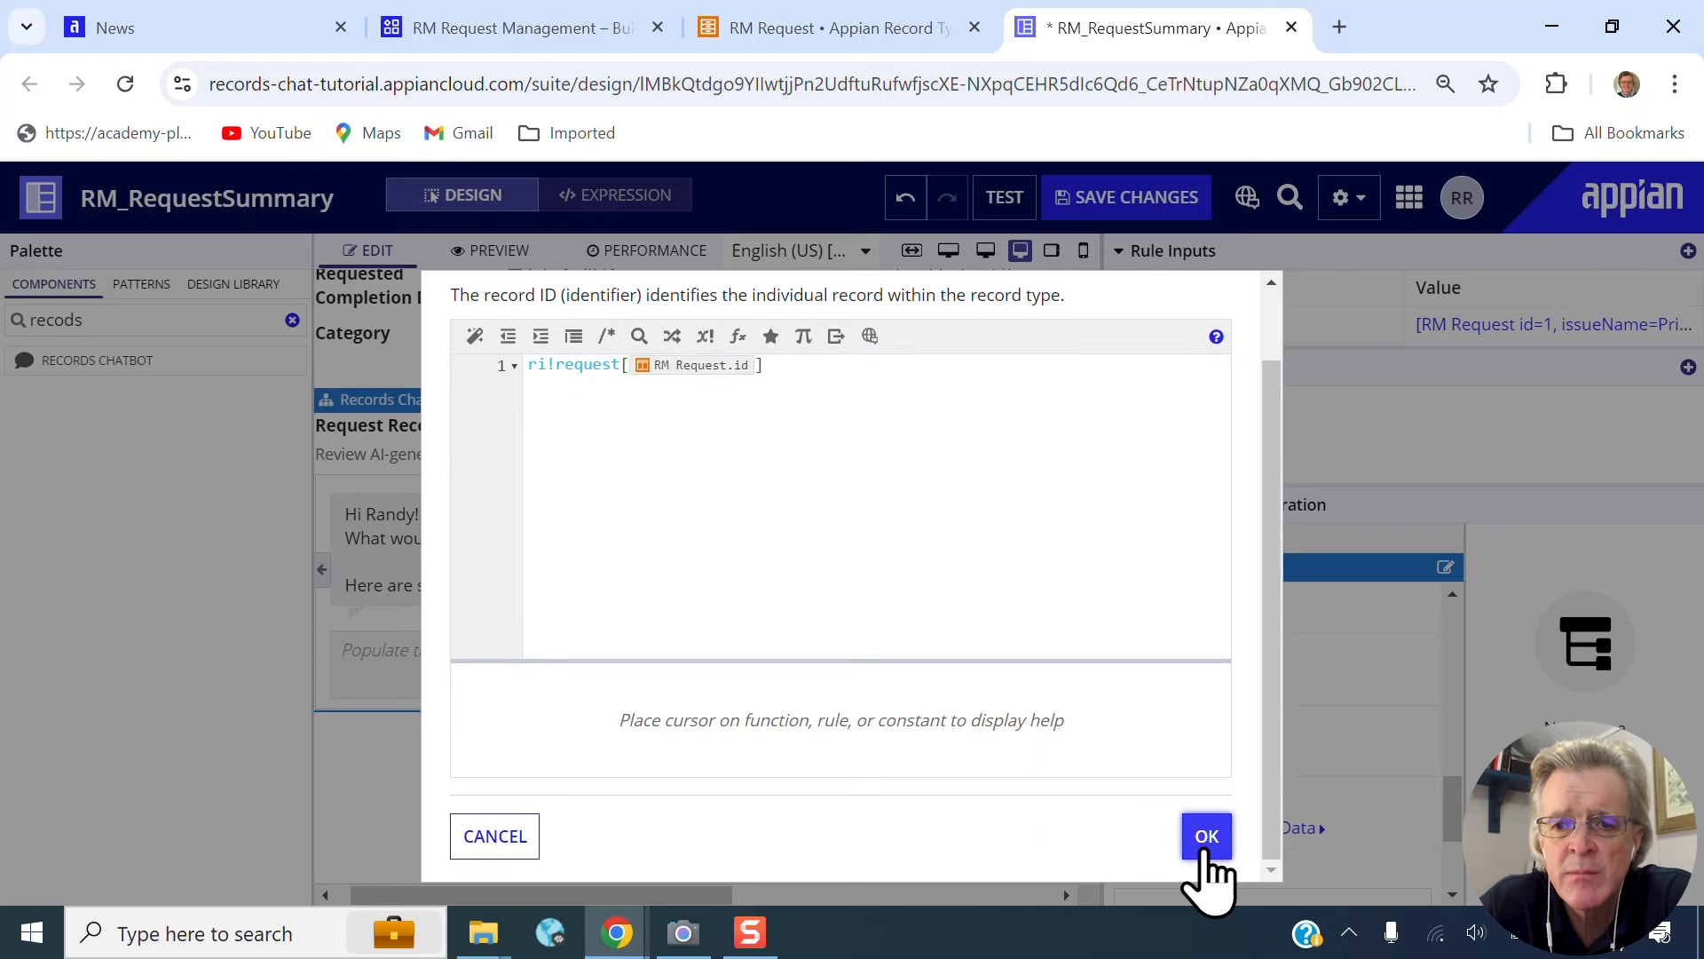
{"action": "left_click", "coordinate": [1206, 836]}
{"action": "scroll", "coordinate": [1296, 807], "scroll_direction": "down", "scroll_amount": 2}
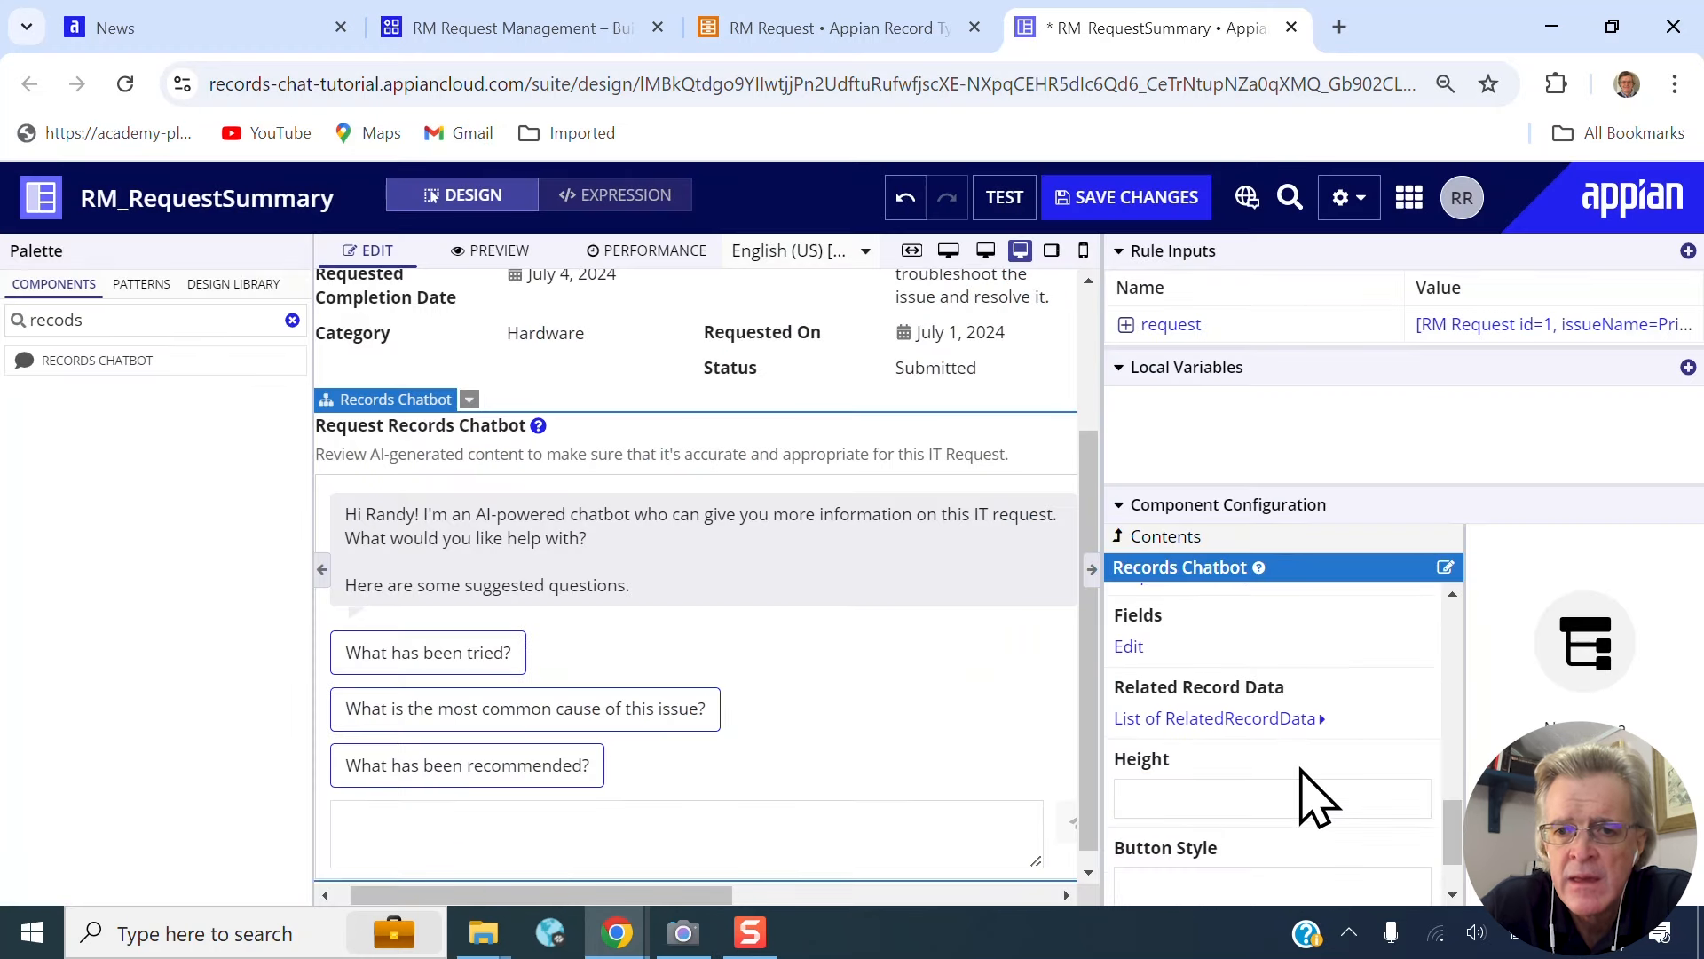
{"action": "left_click_drag", "start_coordinate": [1191, 686], "coordinate": [1283, 686]}
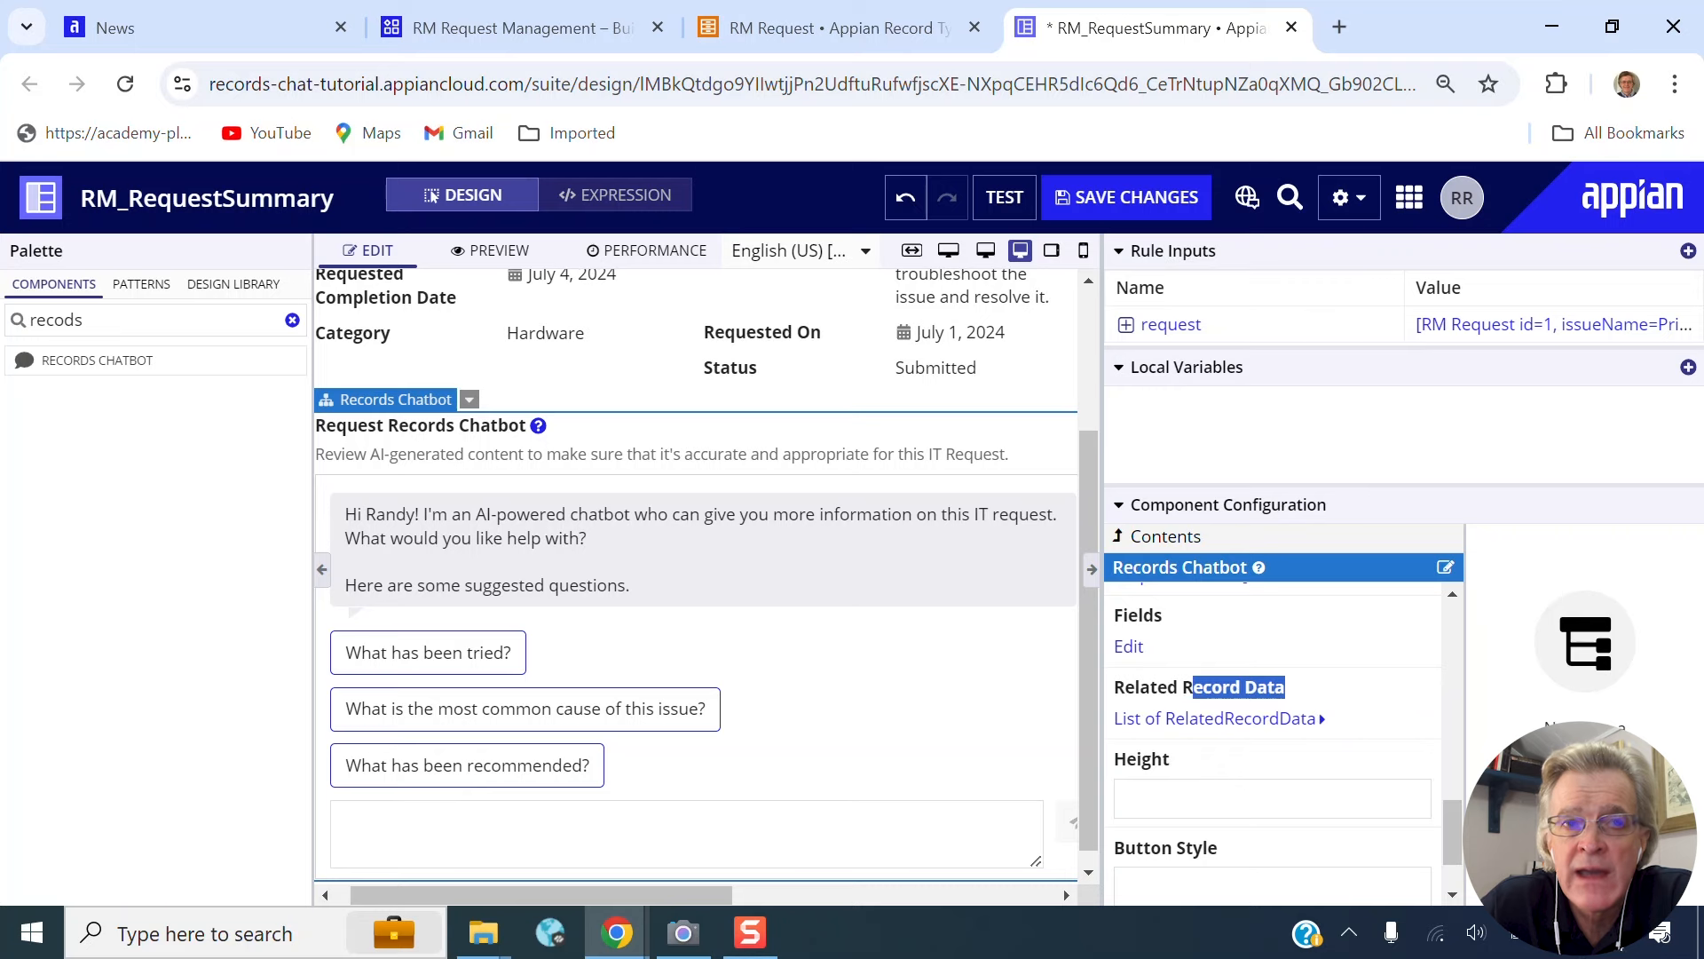
- Edit the chatbot's Related Record Data as an expression and insert the a!relatedRecordData() function with its relationship parameter
{"action": "left_click", "coordinate": [1425, 689]}
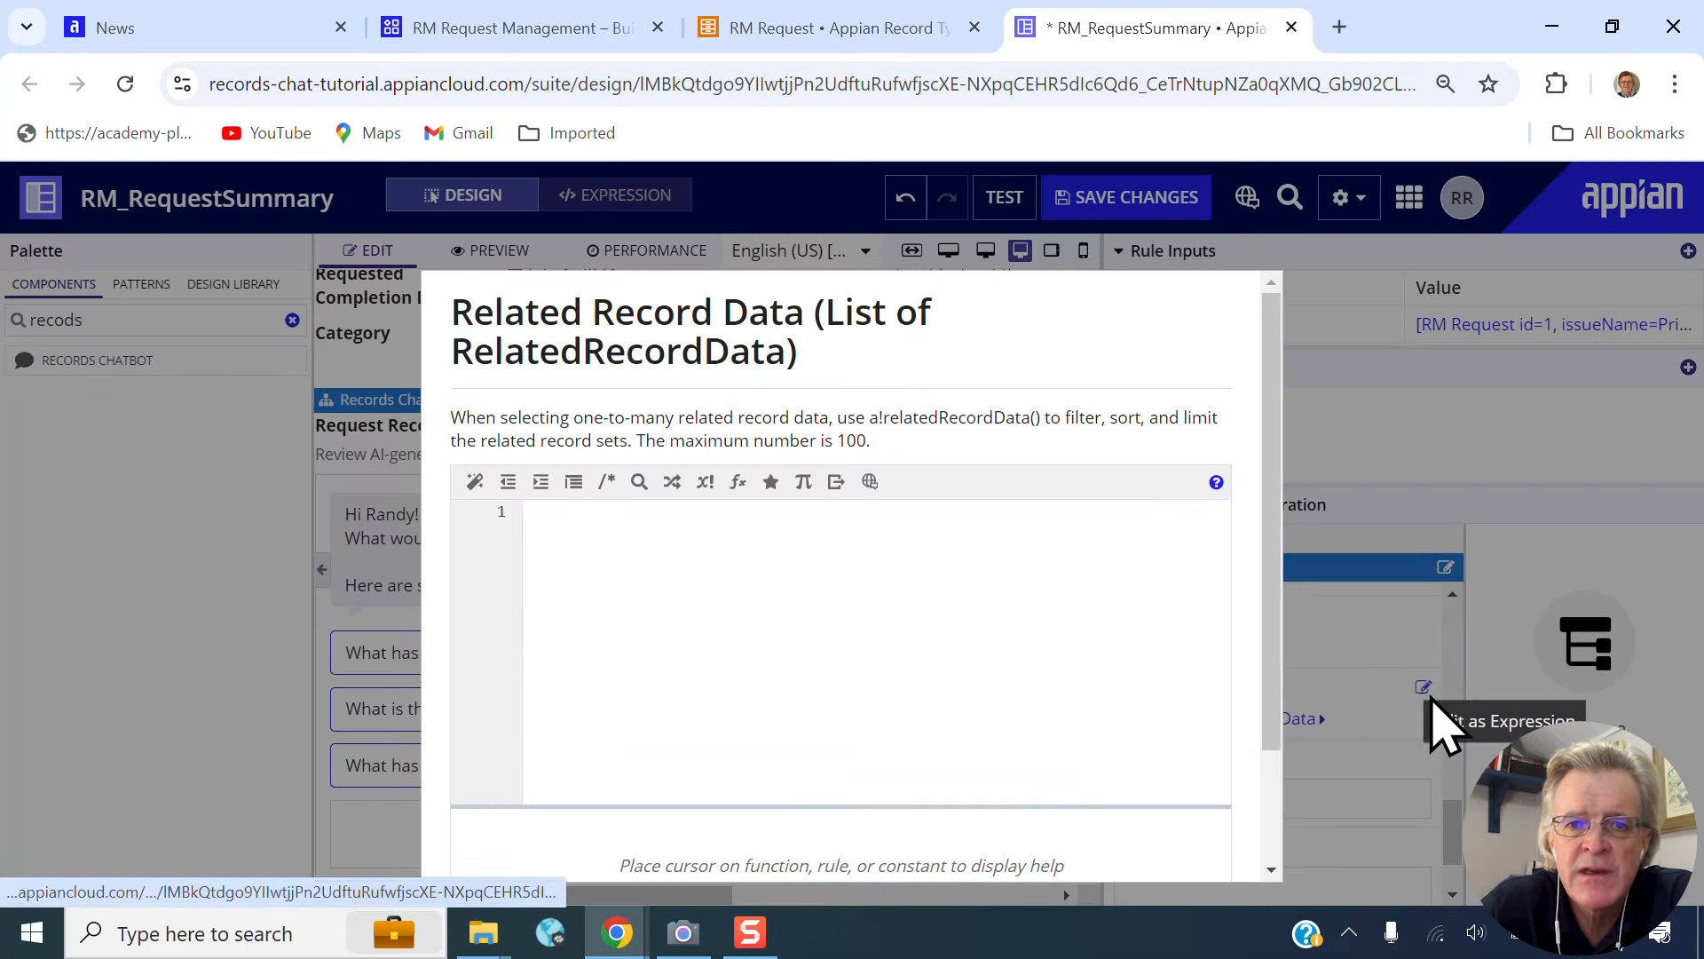
{"action": "left_click_drag", "start_coordinate": [870, 417], "coordinate": [1045, 418]}
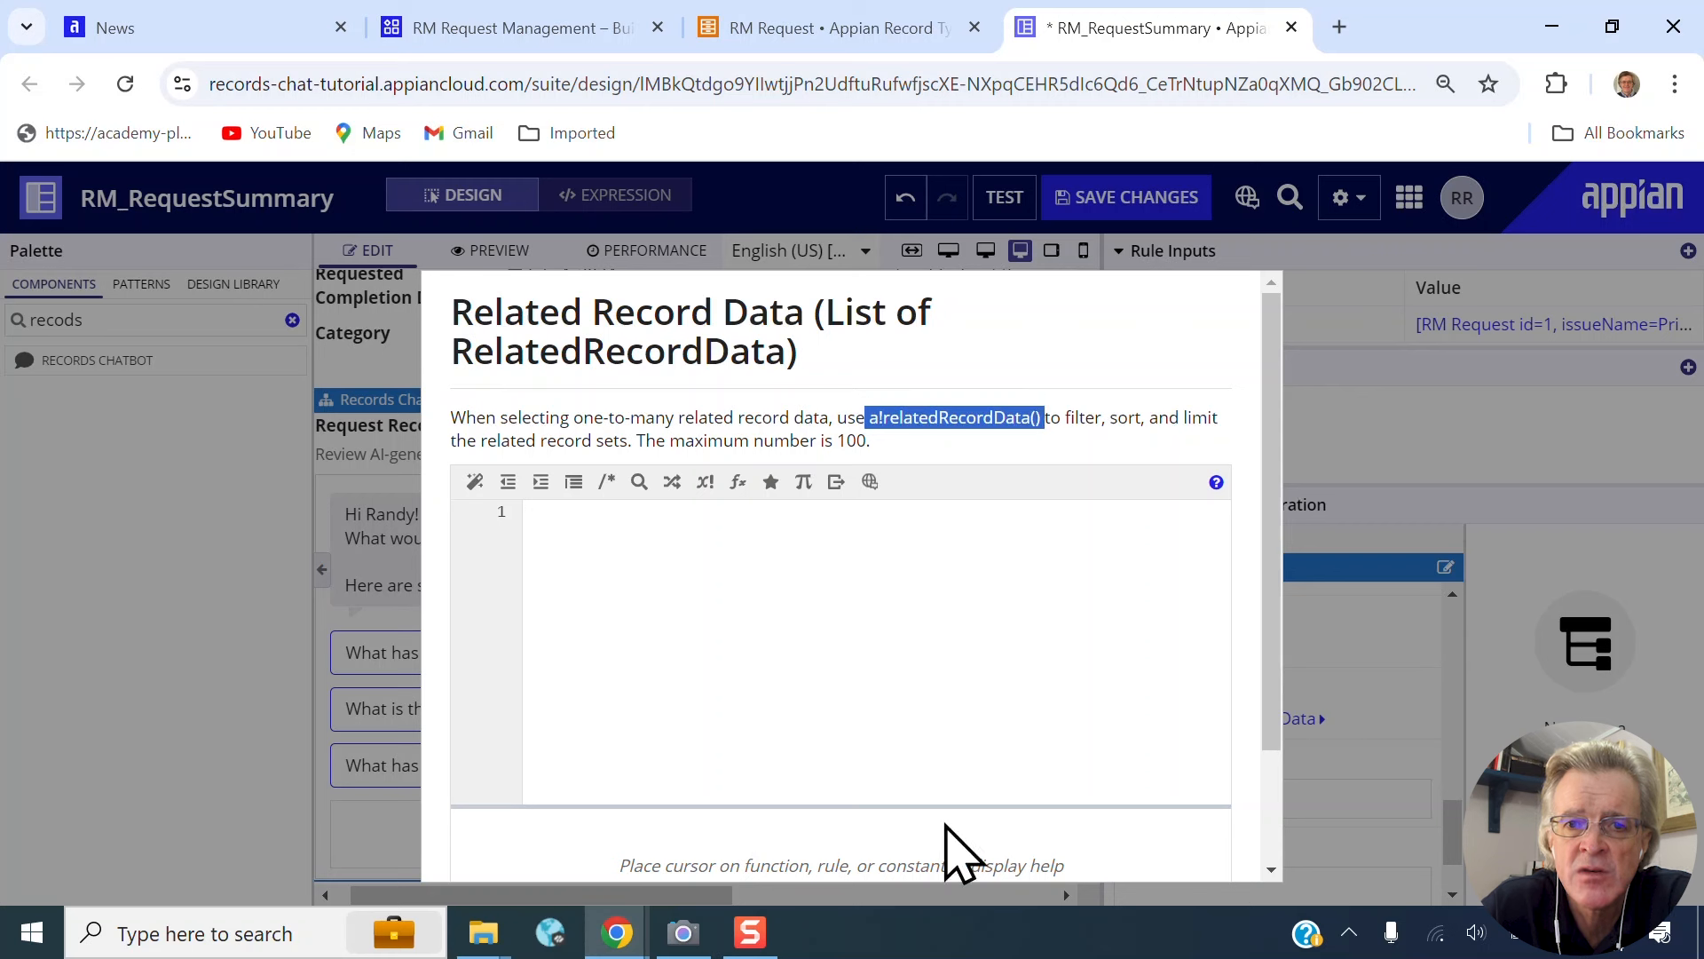
{"action": "left_click", "coordinate": [812, 532]}
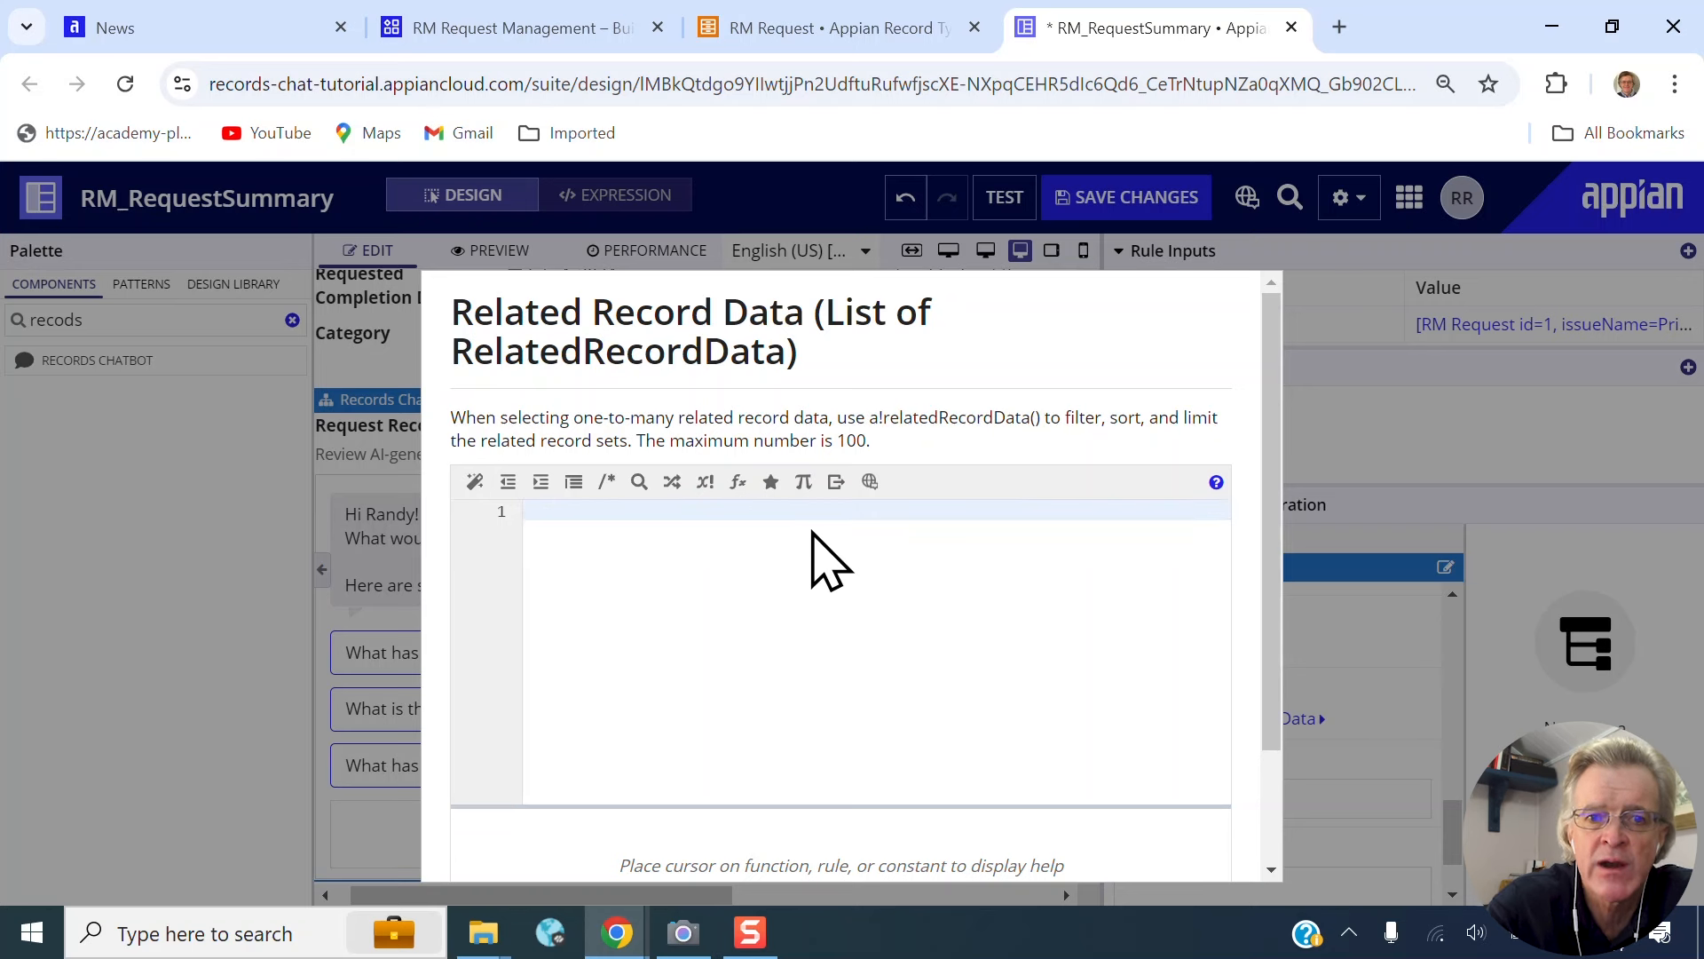
{"action": "key", "text": "Return"}
{"action": "type", "text": "relre"}
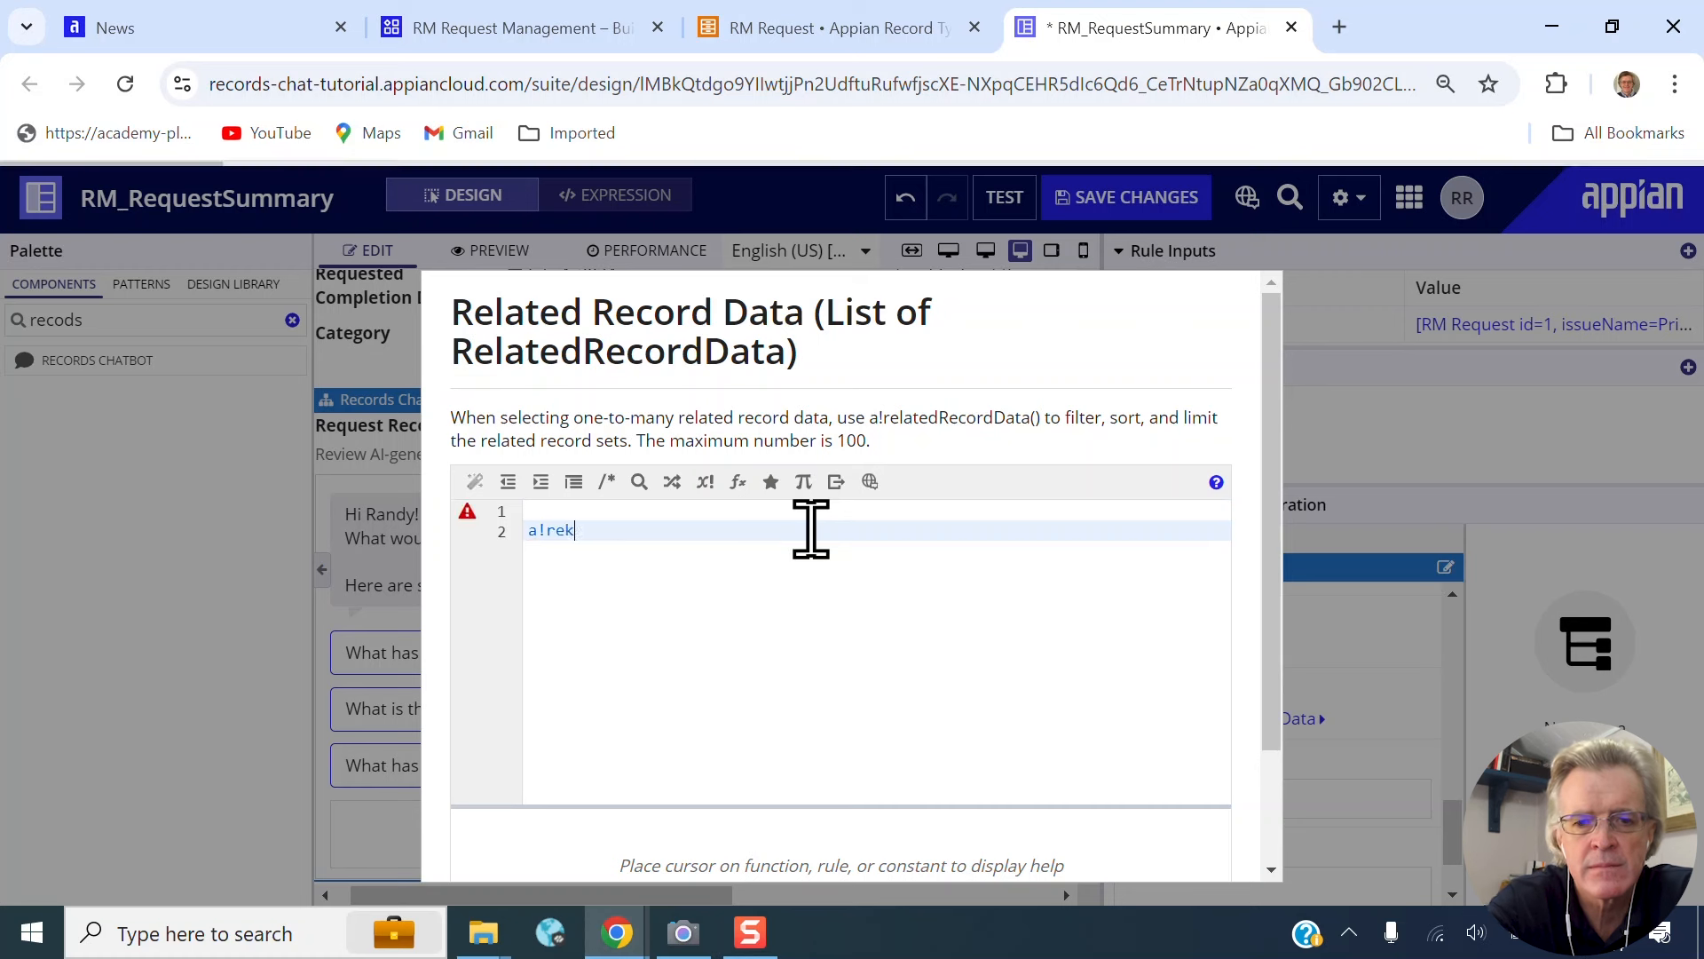
{"action": "key", "text": "Return"}
{"action": "key", "text": "Return"}
{"action": "type", "text": "rela"}
{"action": "key", "text": "Return"}
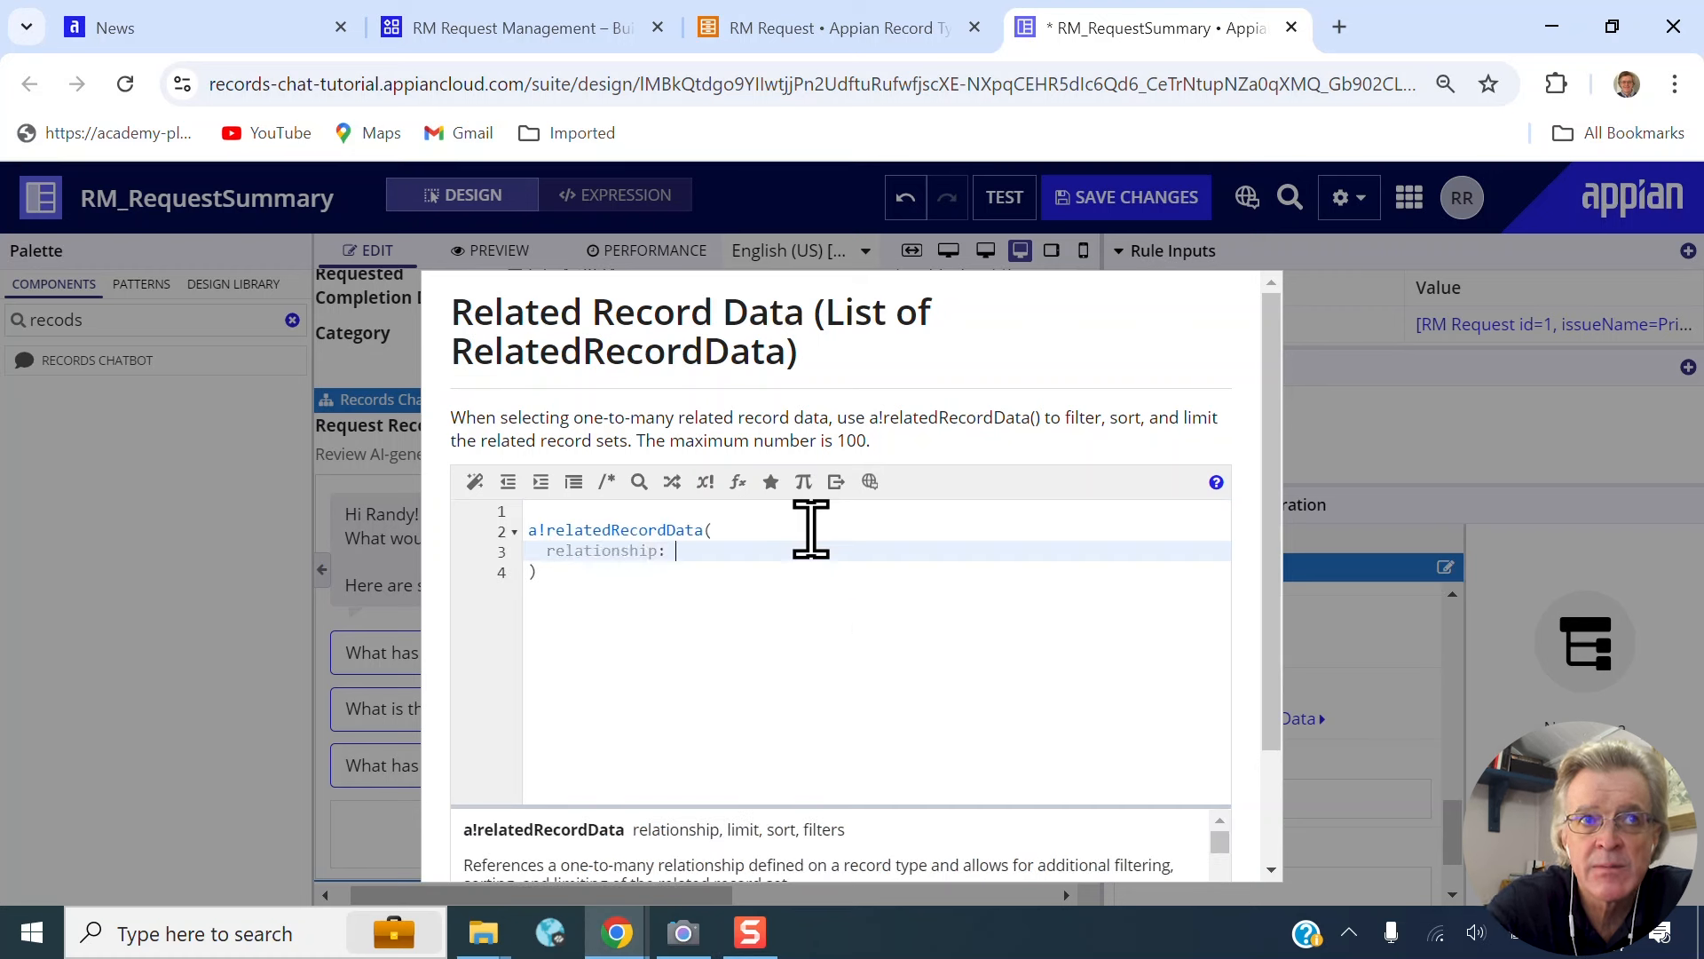
- Set the relationship parameter to the eventHistory relationship of the RM Request record type
{"action": "type", "text": "rm"}
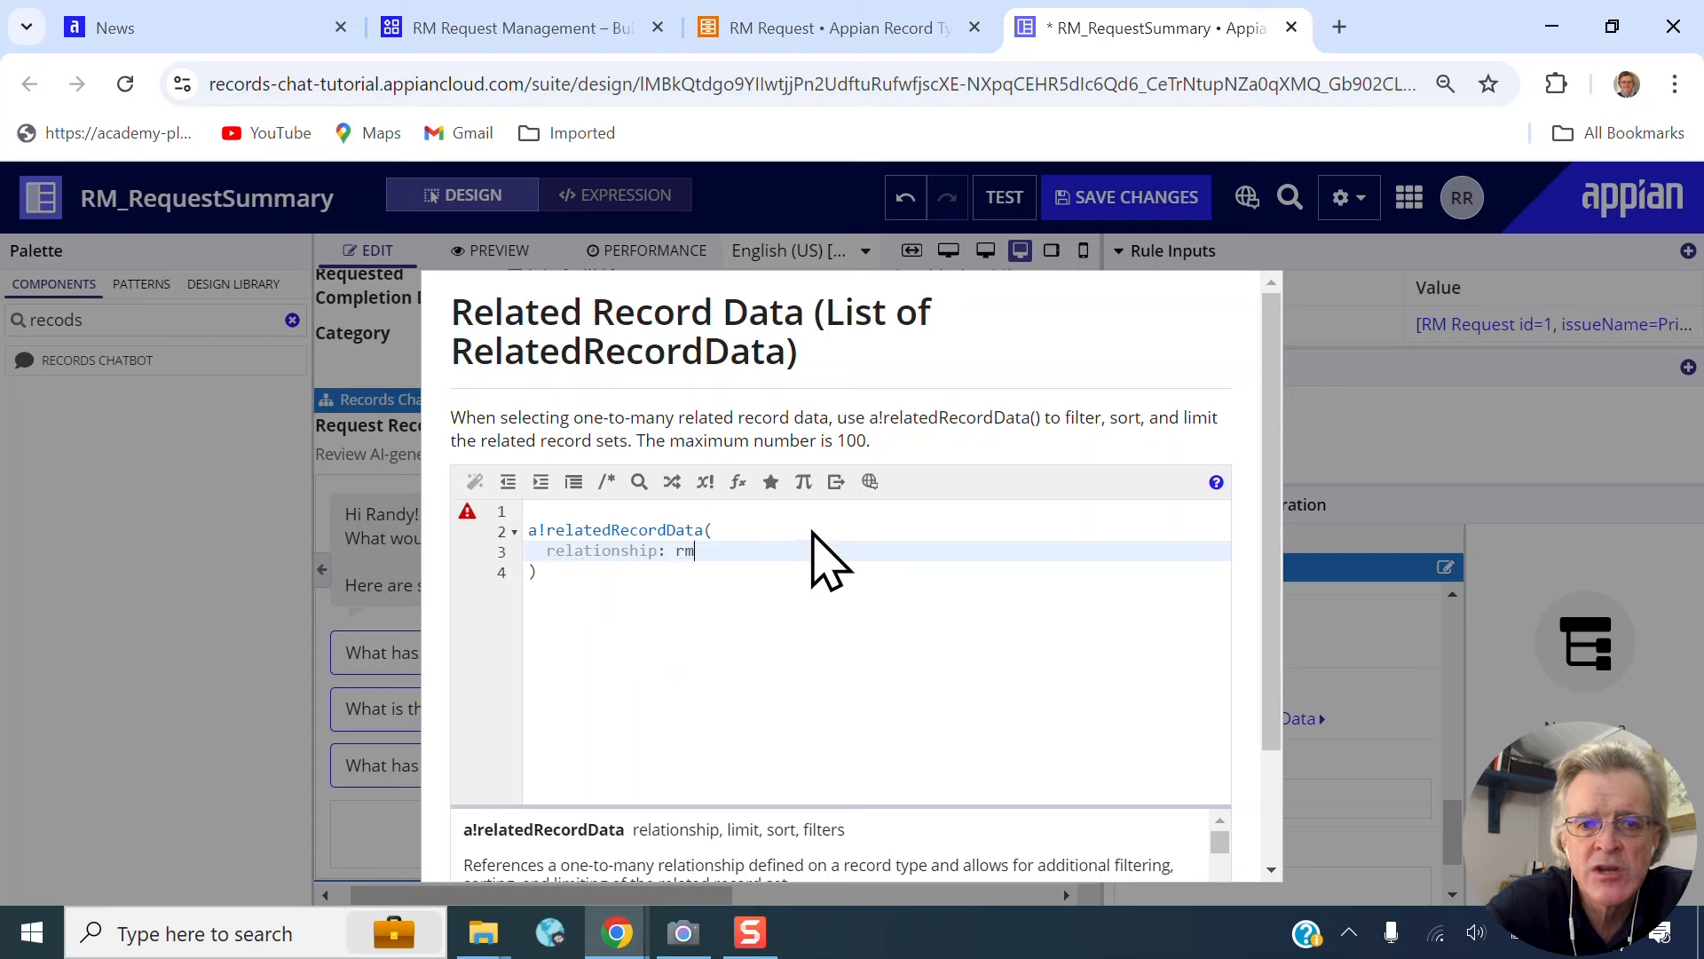
{"action": "left_click", "coordinate": [833, 419]}
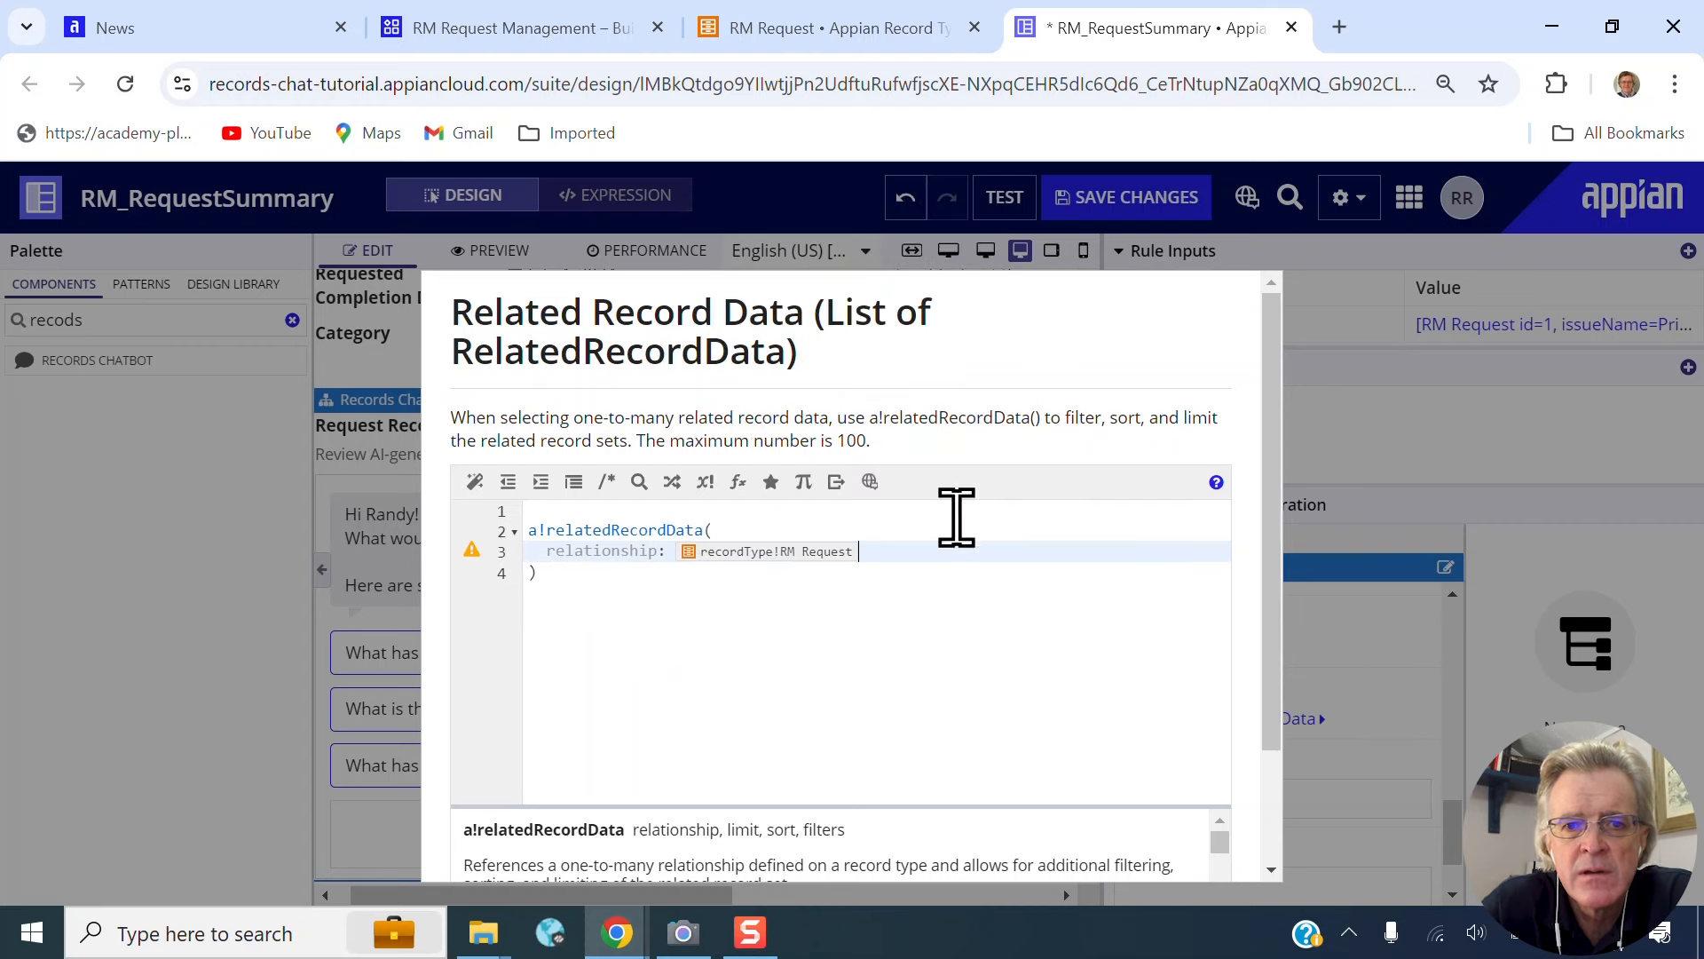
{"action": "type", "text": "."}
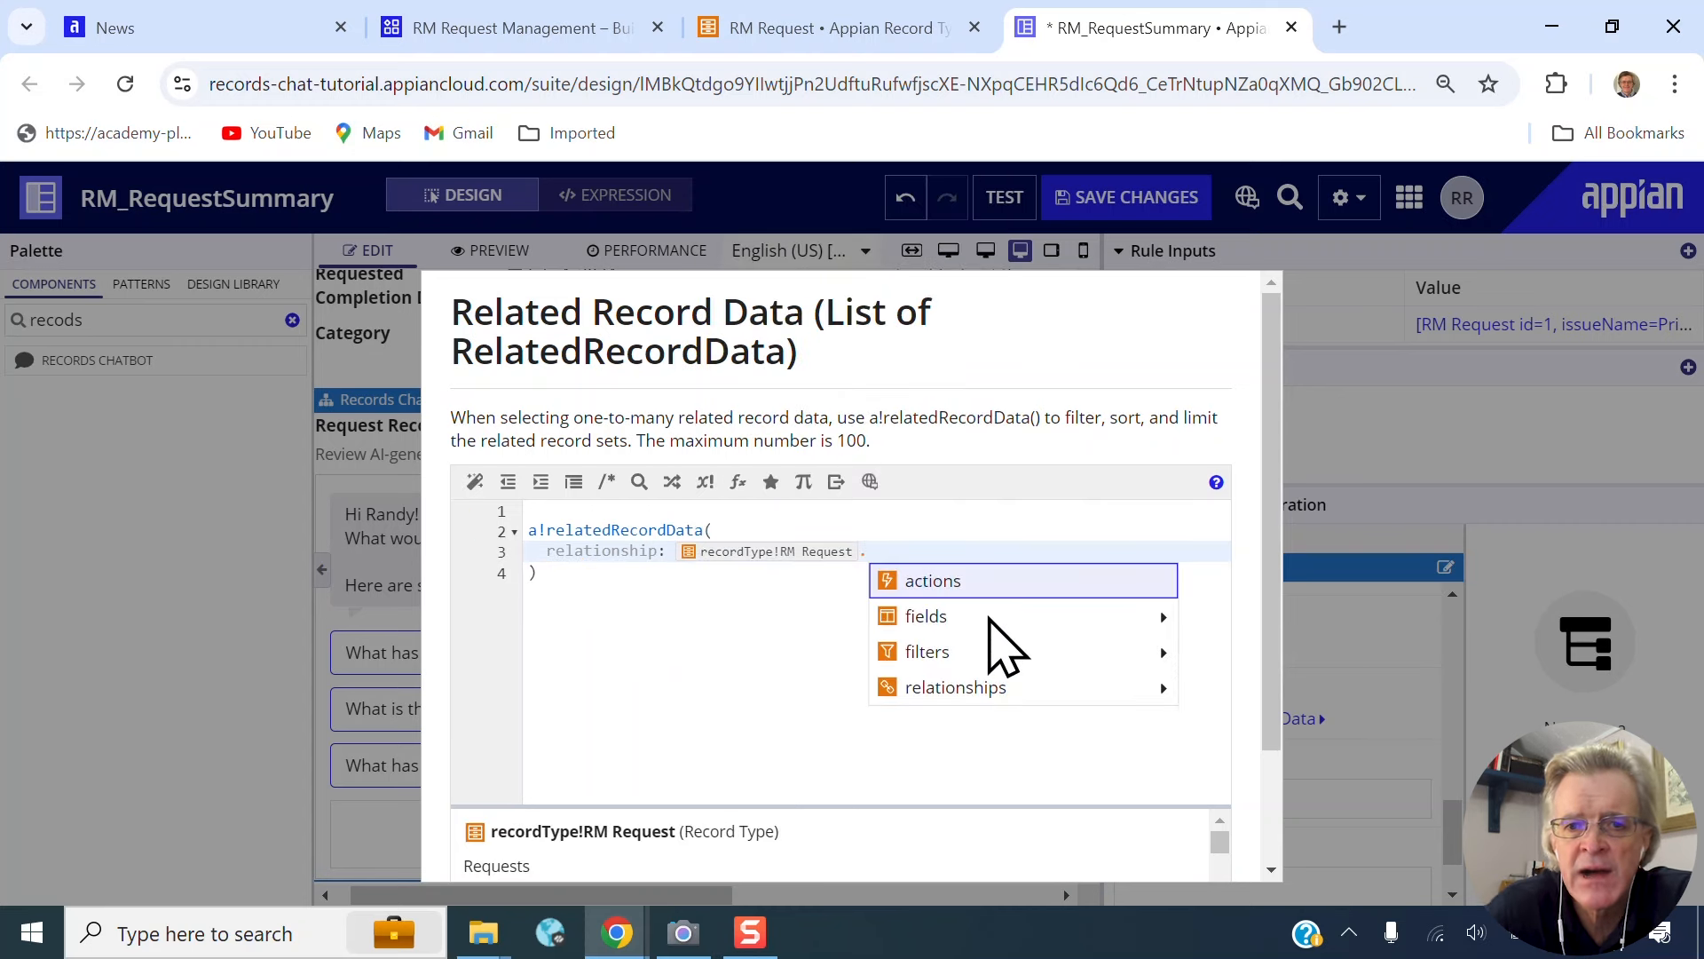
{"action": "key", "text": "Down"}
{"action": "key", "text": "Down"}
{"action": "key", "text": "Down"}
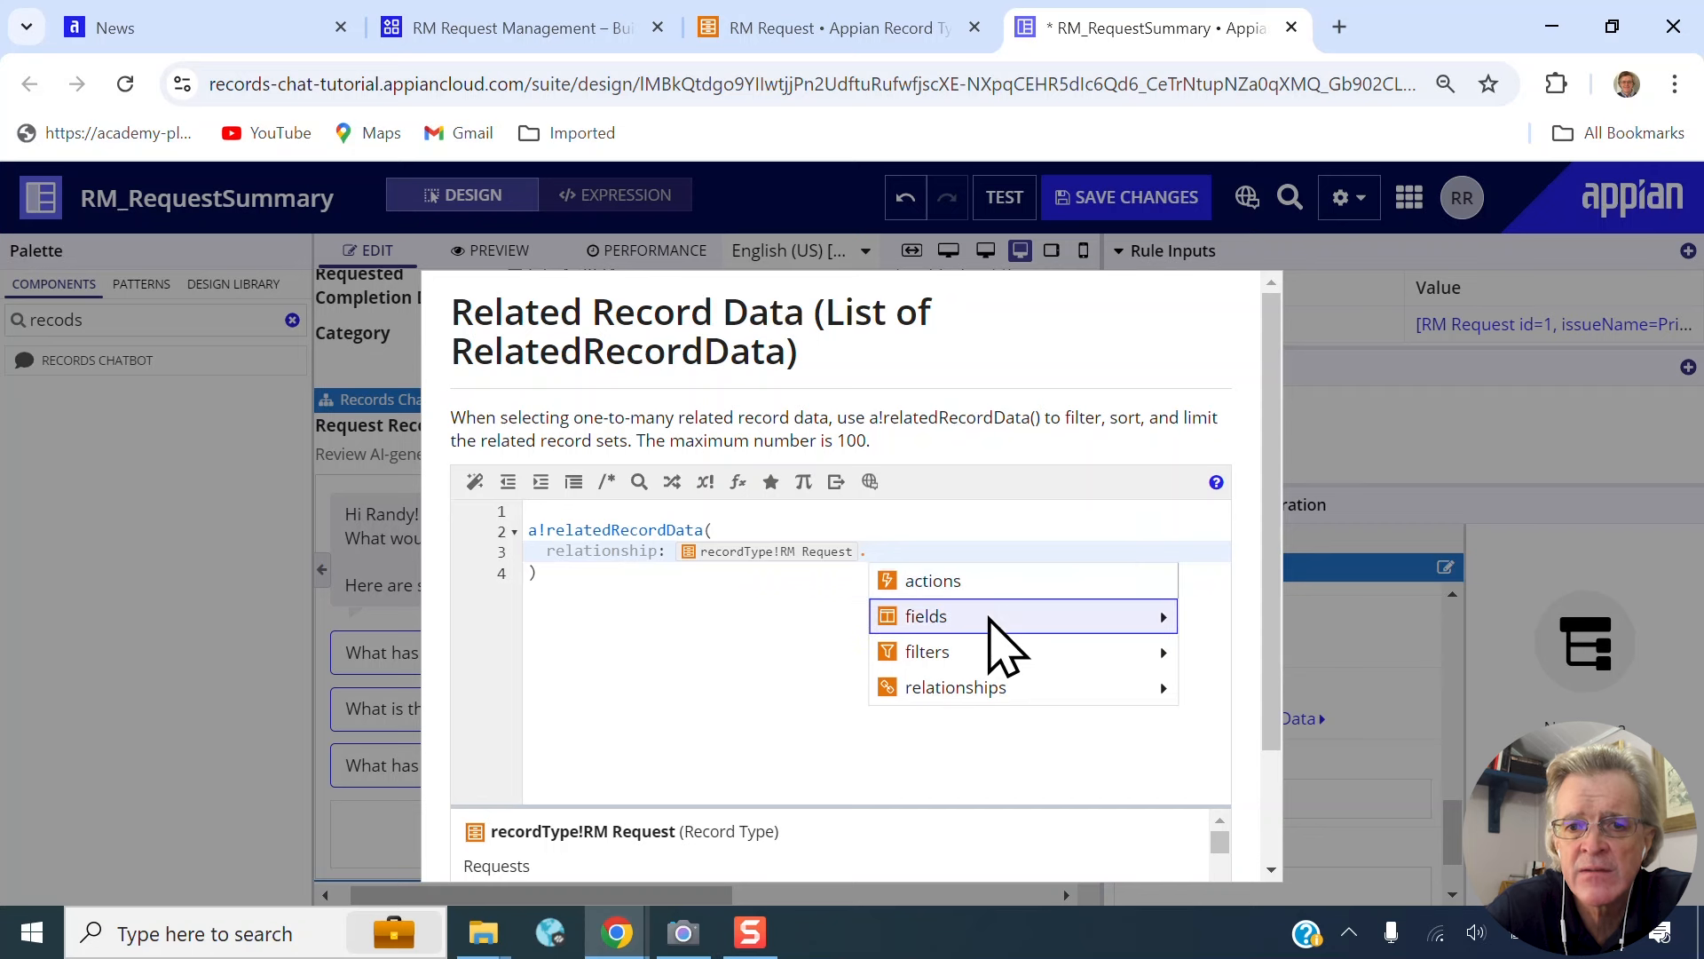
{"action": "key", "text": "Right"}
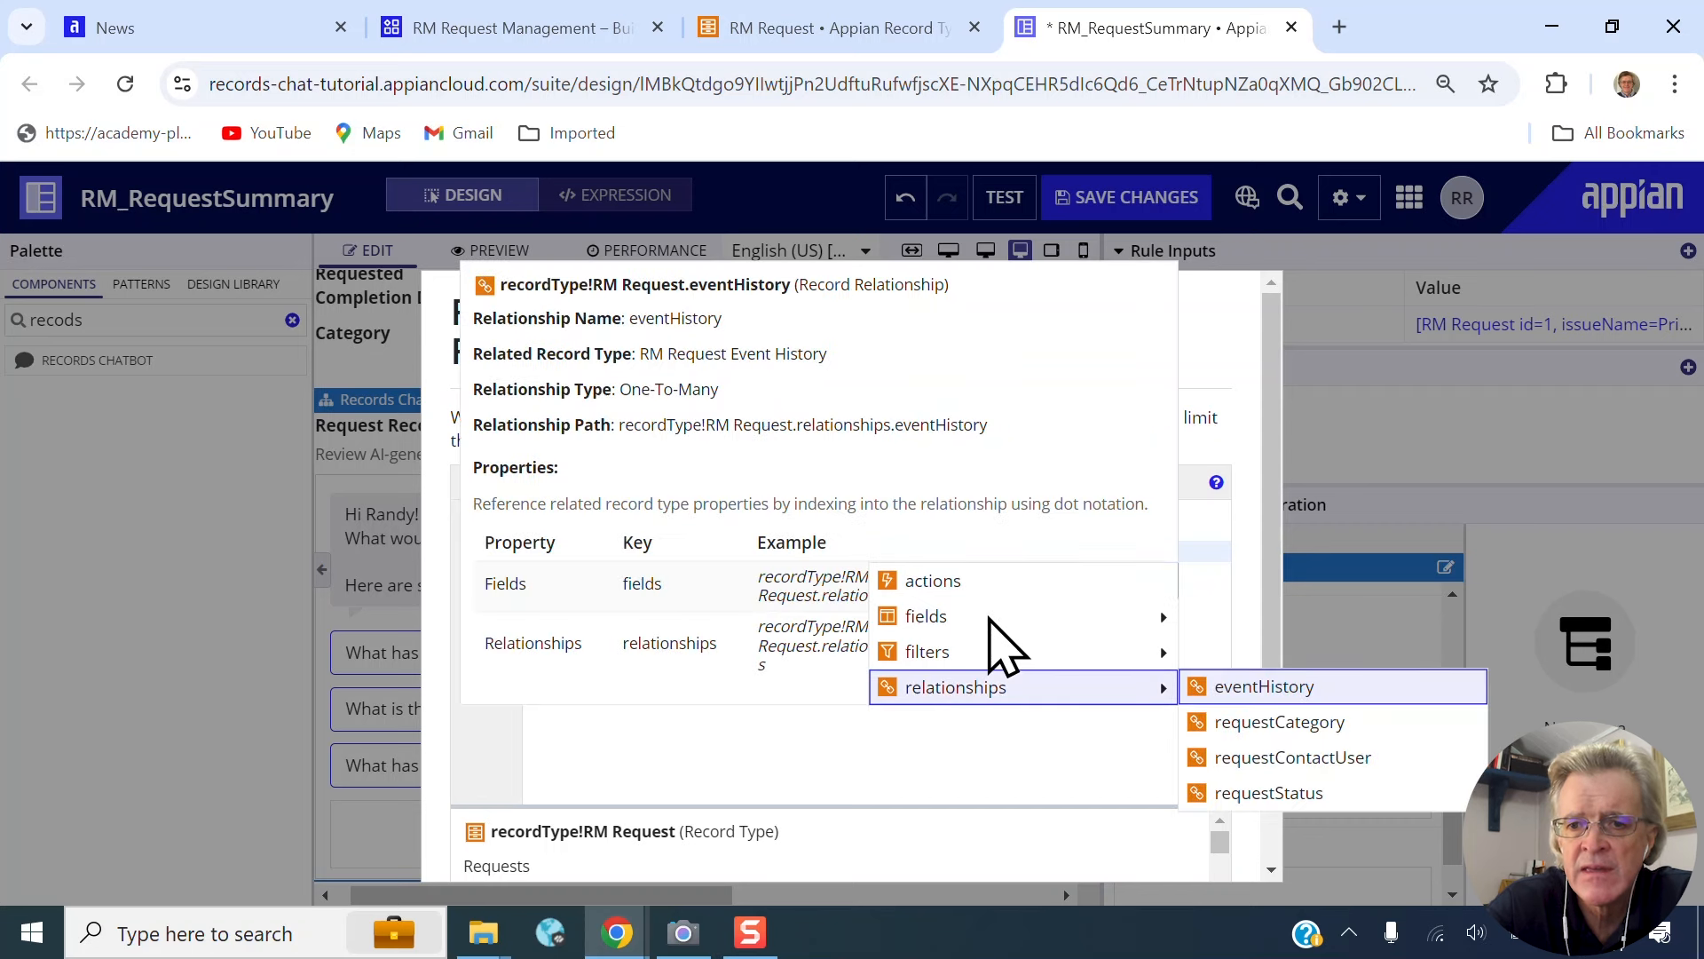
{"action": "key", "text": "Return"}
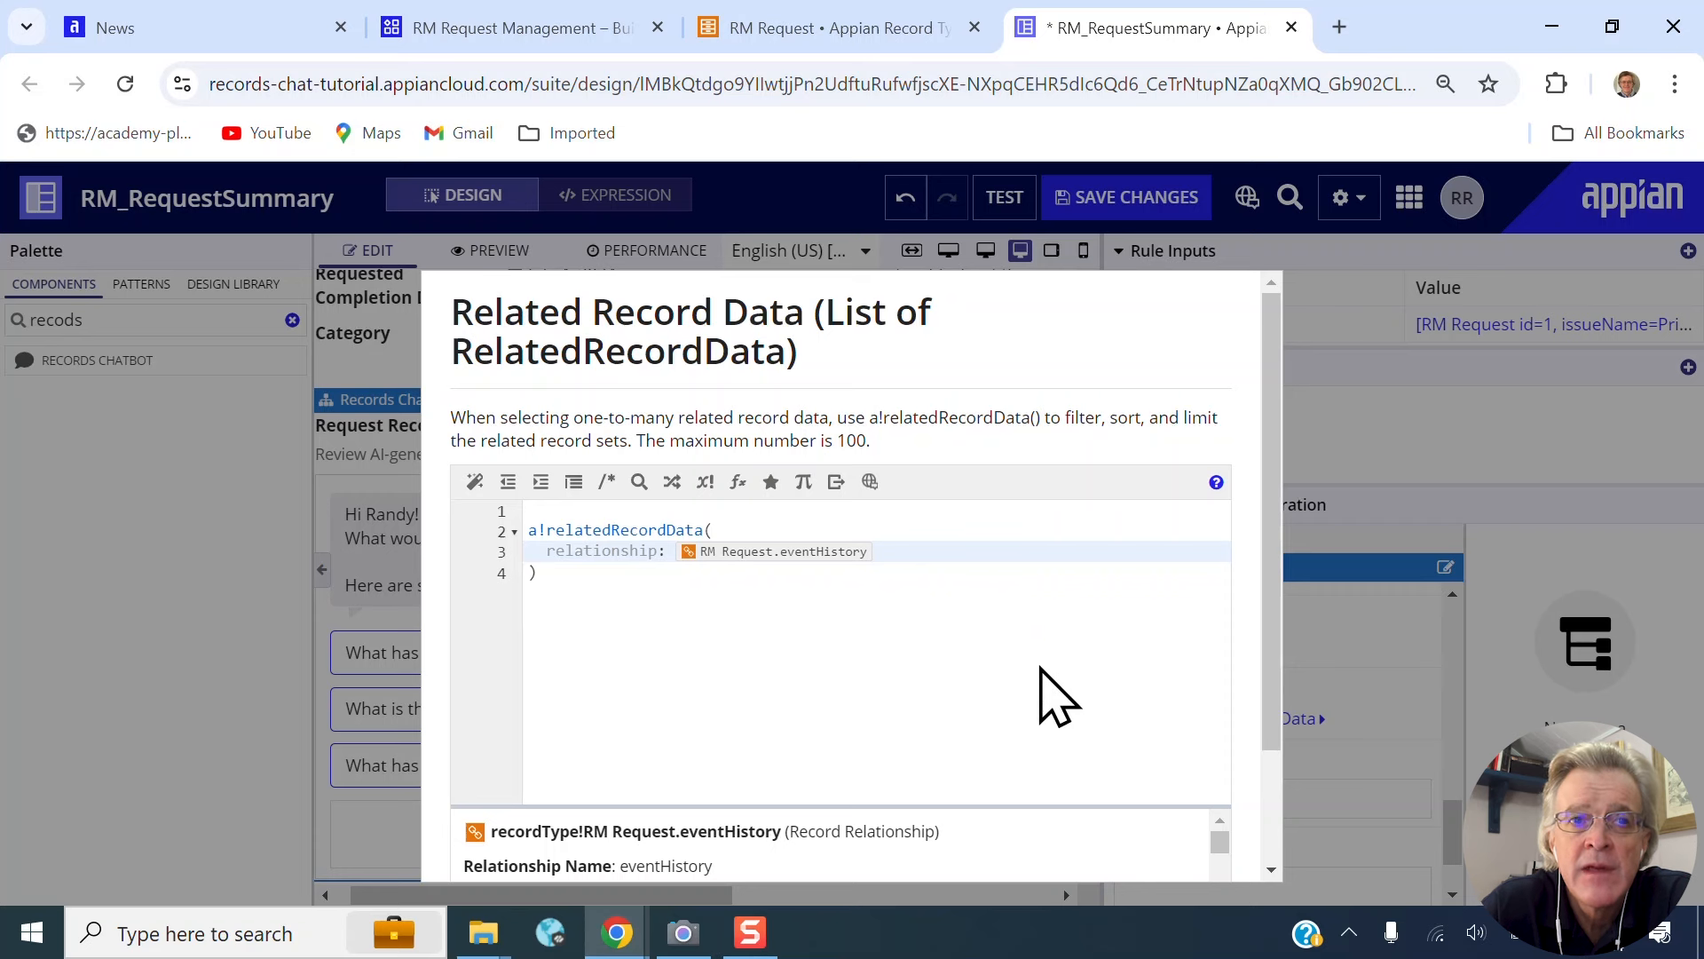
- Remove the blank first line from the expression, accept the related record data and save the interface
{"action": "left_click", "coordinate": [1023, 513]}
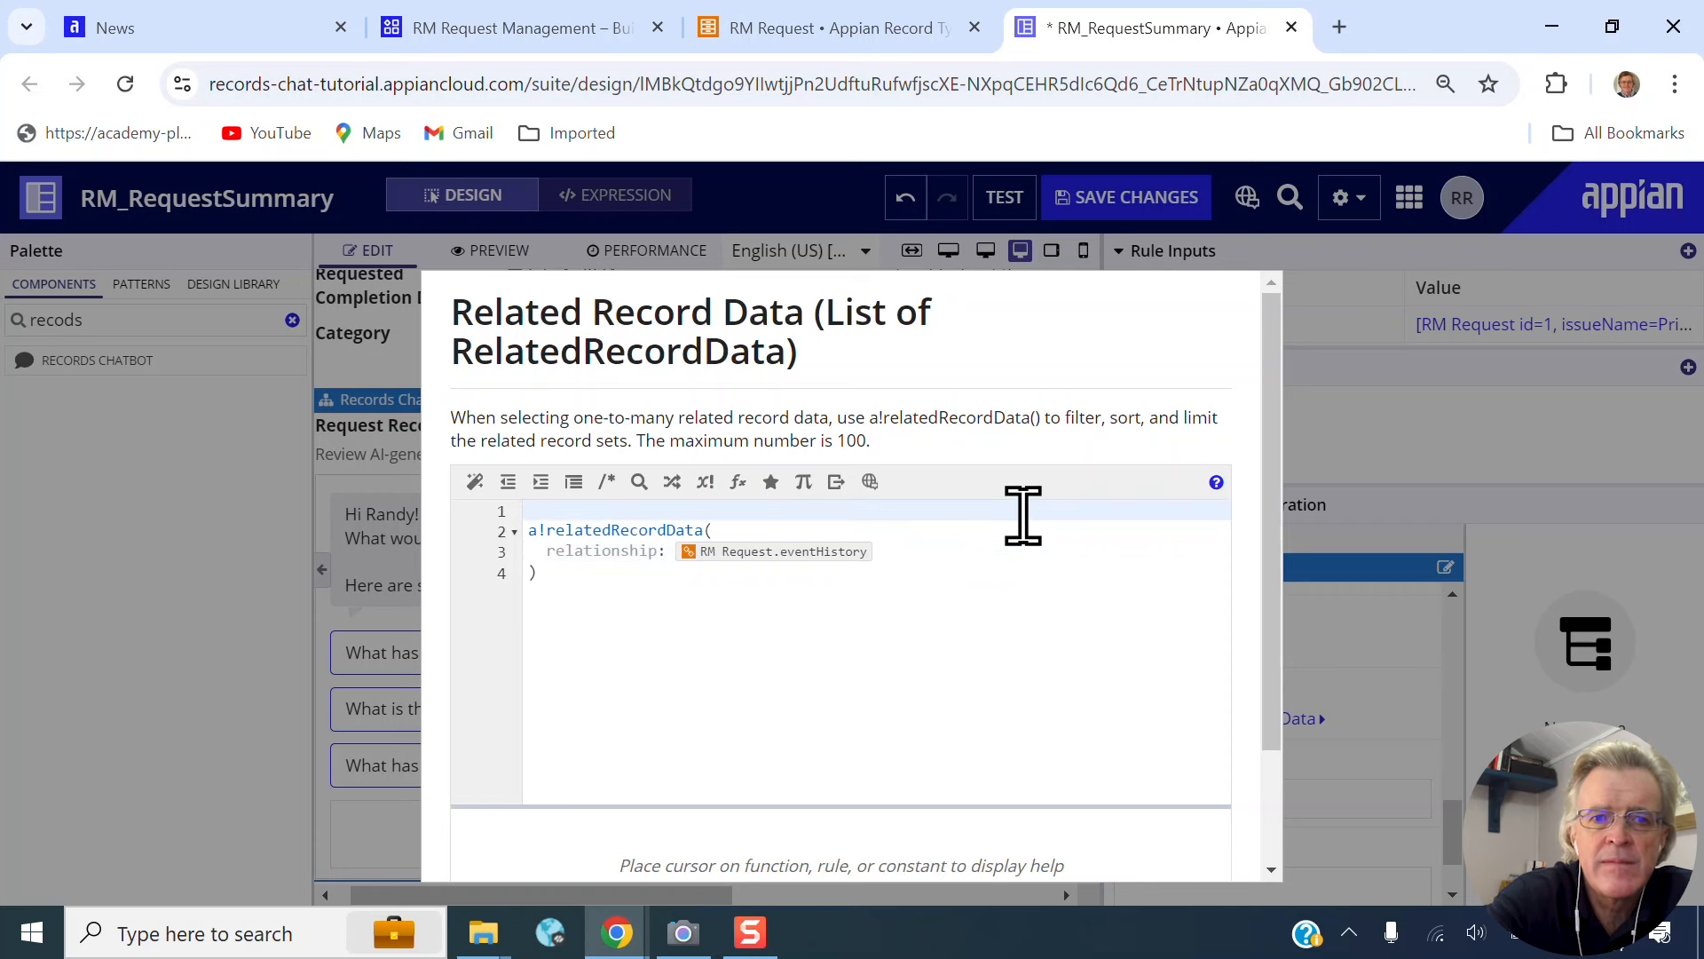
{"action": "key", "text": "Delete"}
{"action": "scroll", "coordinate": [1100, 692], "scroll_direction": "down", "scroll_amount": 2}
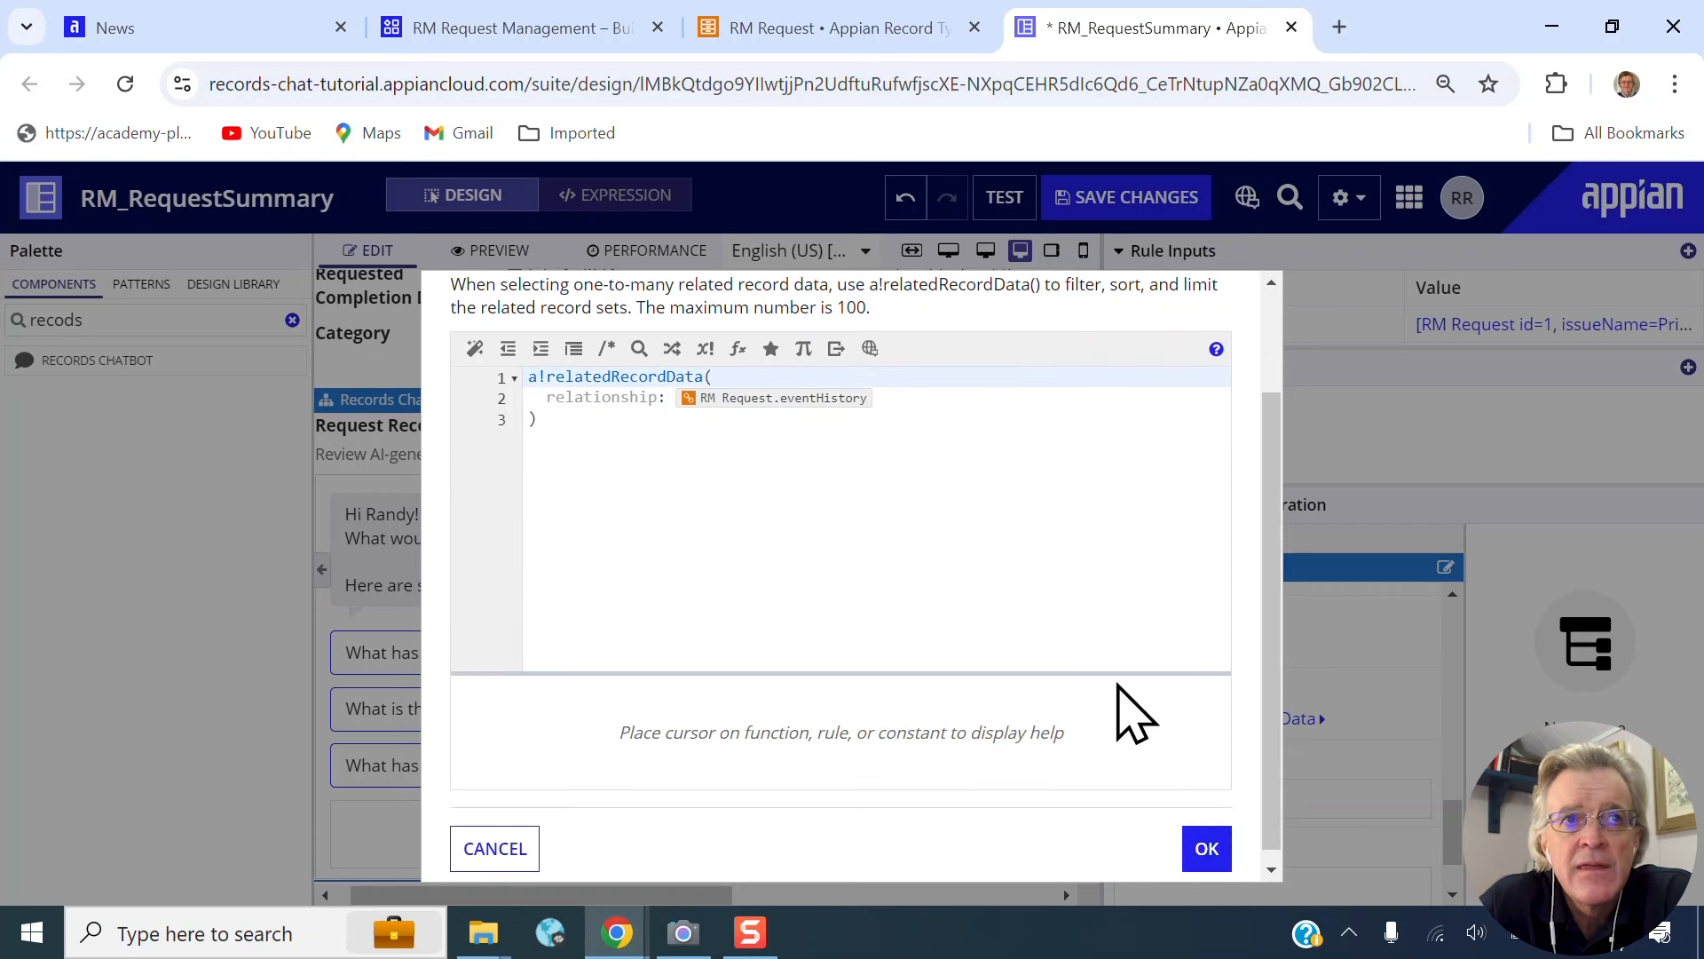
{"action": "left_click", "coordinate": [1207, 852]}
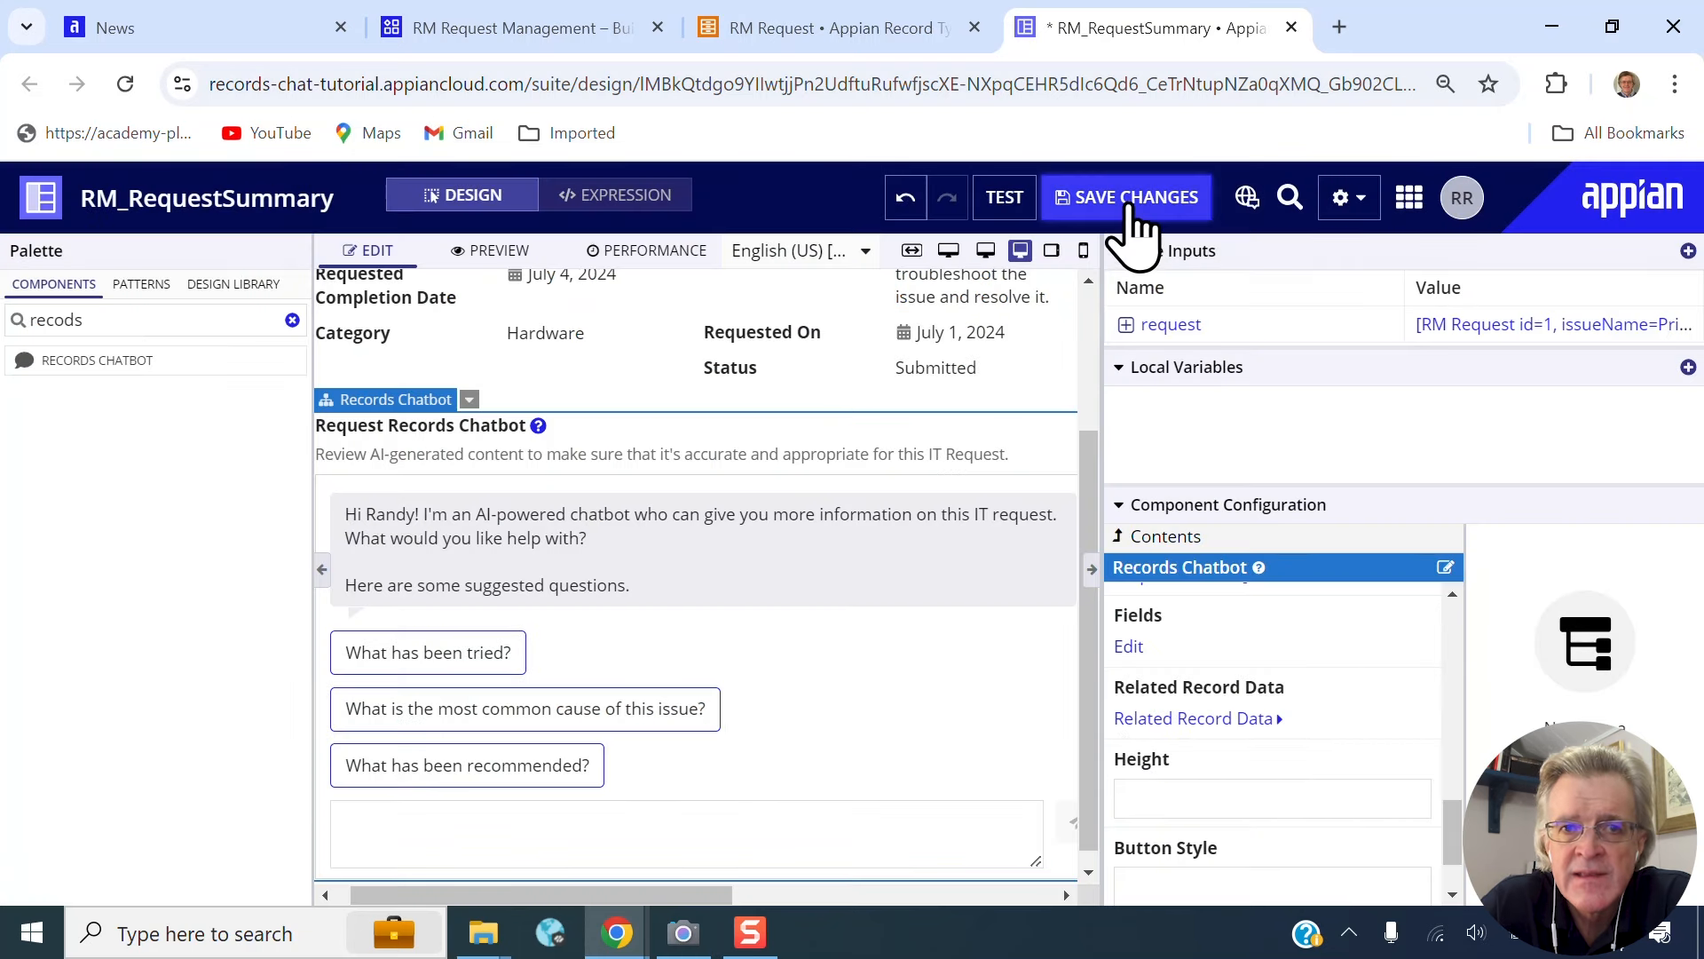
{"action": "left_click", "coordinate": [1129, 208]}
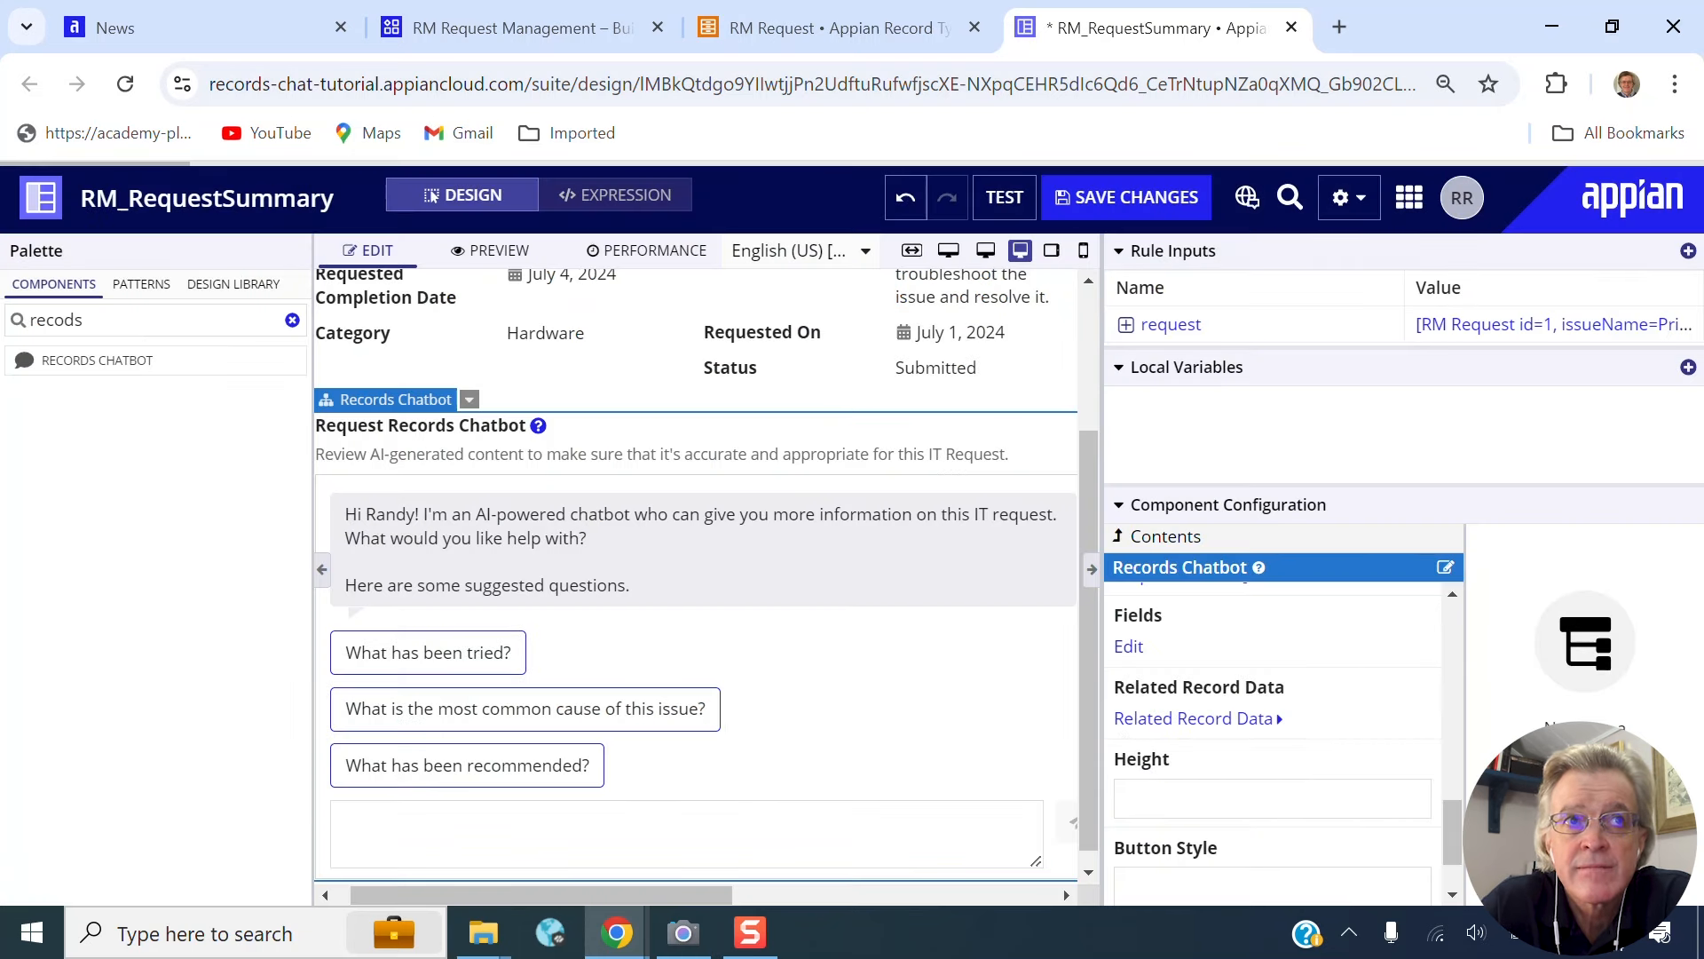
- Paste the opening of the chatbot's Additional Instructions, starting "You are an IT expert", and put a blank line before "In your summary"
{"action": "scroll", "coordinate": [1394, 865], "scroll_direction": "down", "scroll_amount": 1}
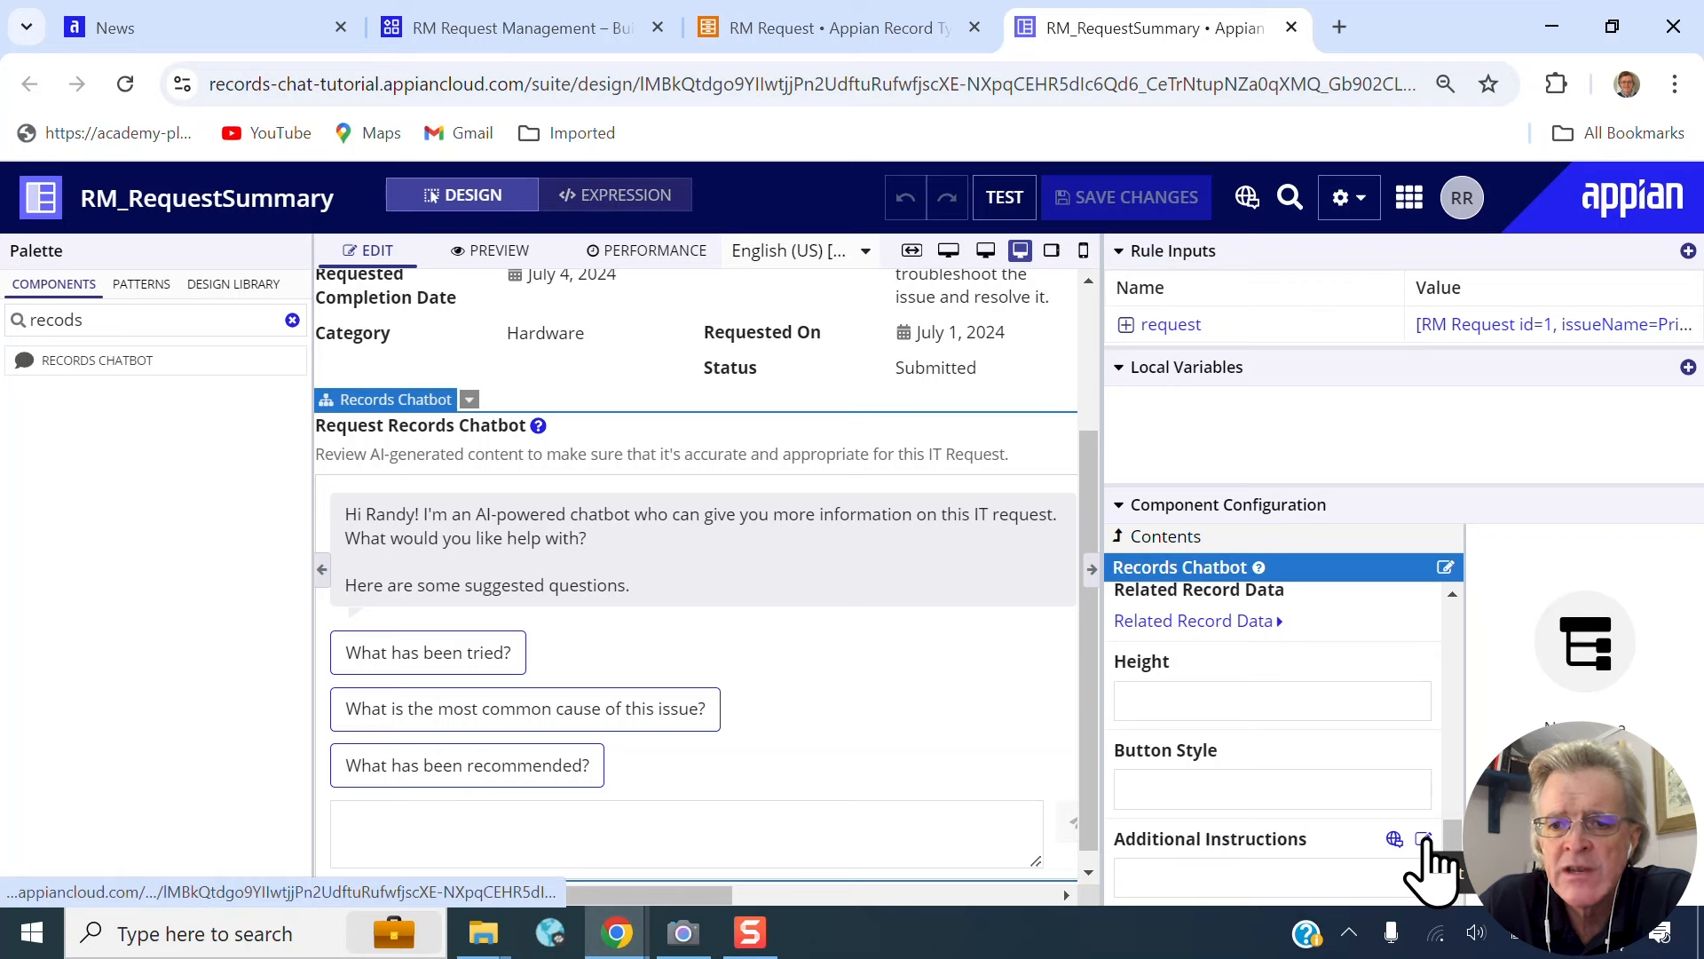
{"action": "left_click", "coordinate": [1424, 839]}
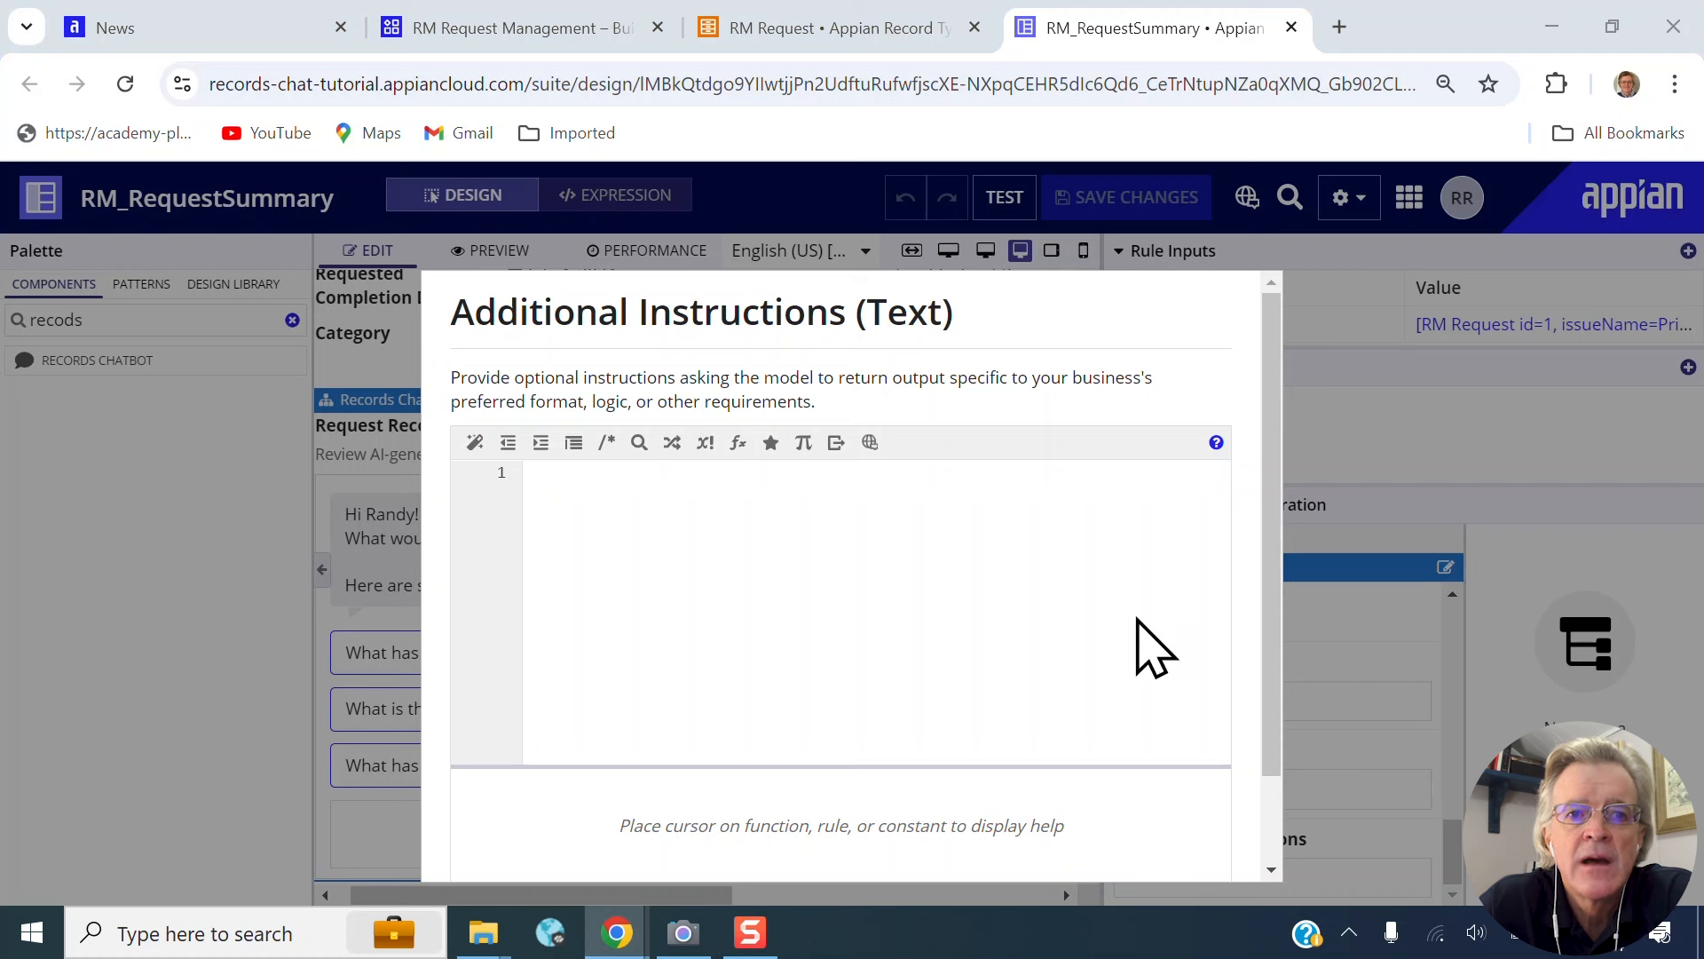
{"action": "left_click", "coordinate": [739, 585]}
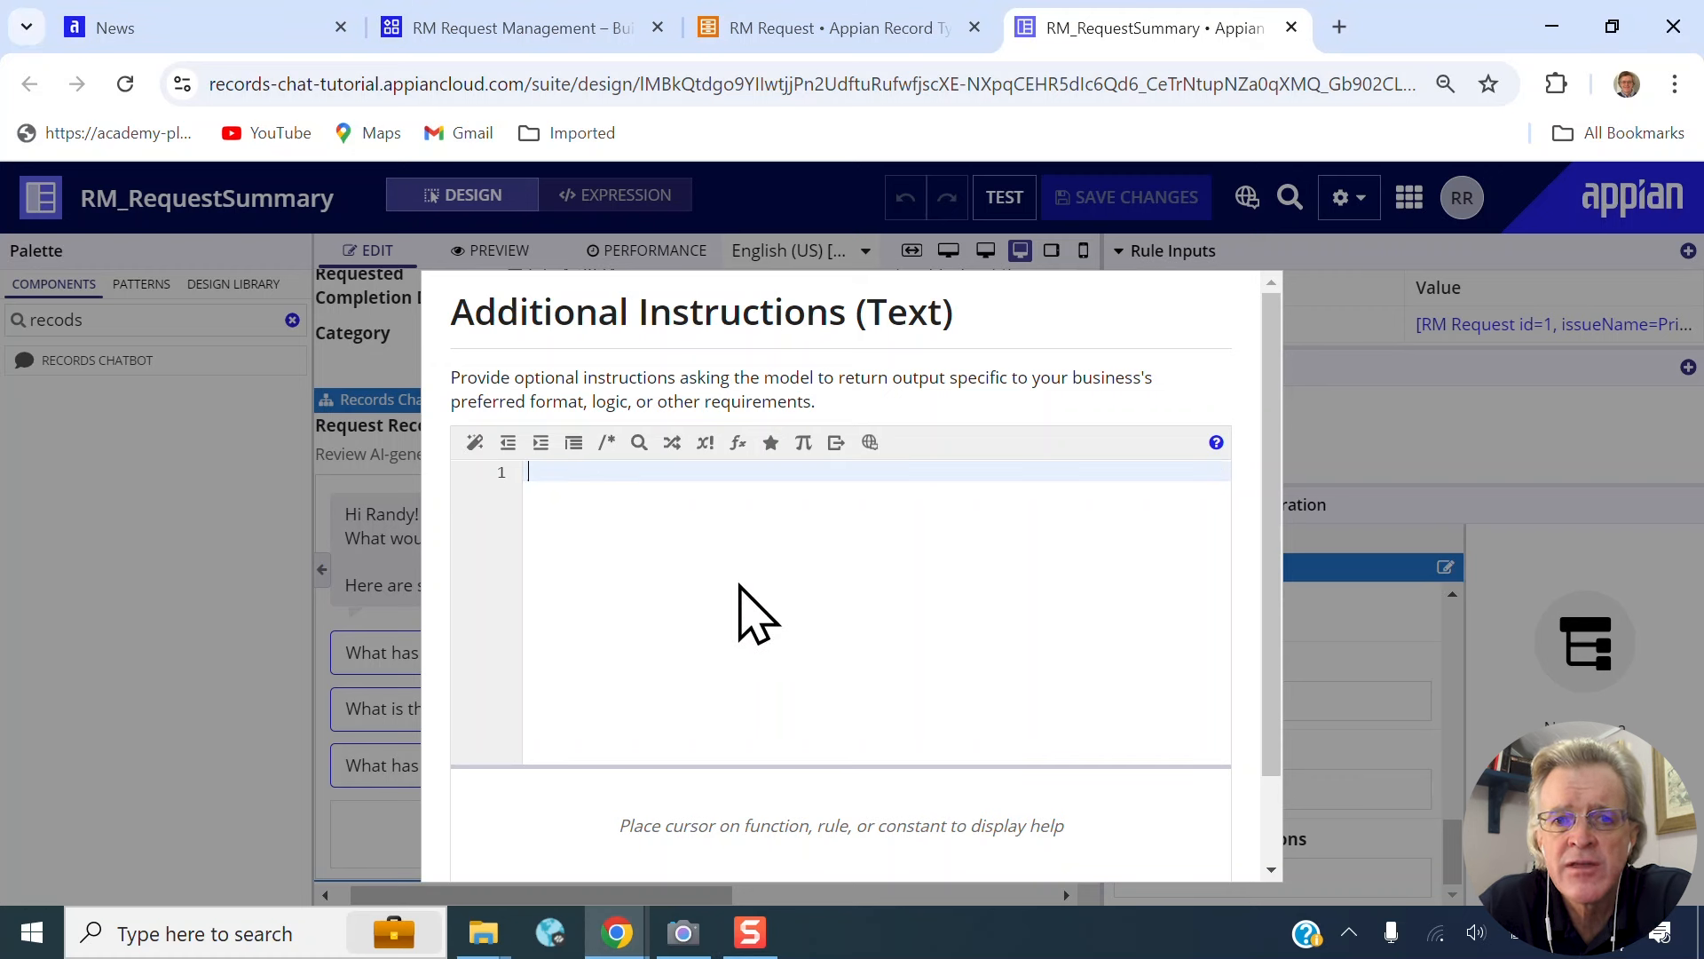
{"action": "key", "text": "ctrl+v"}
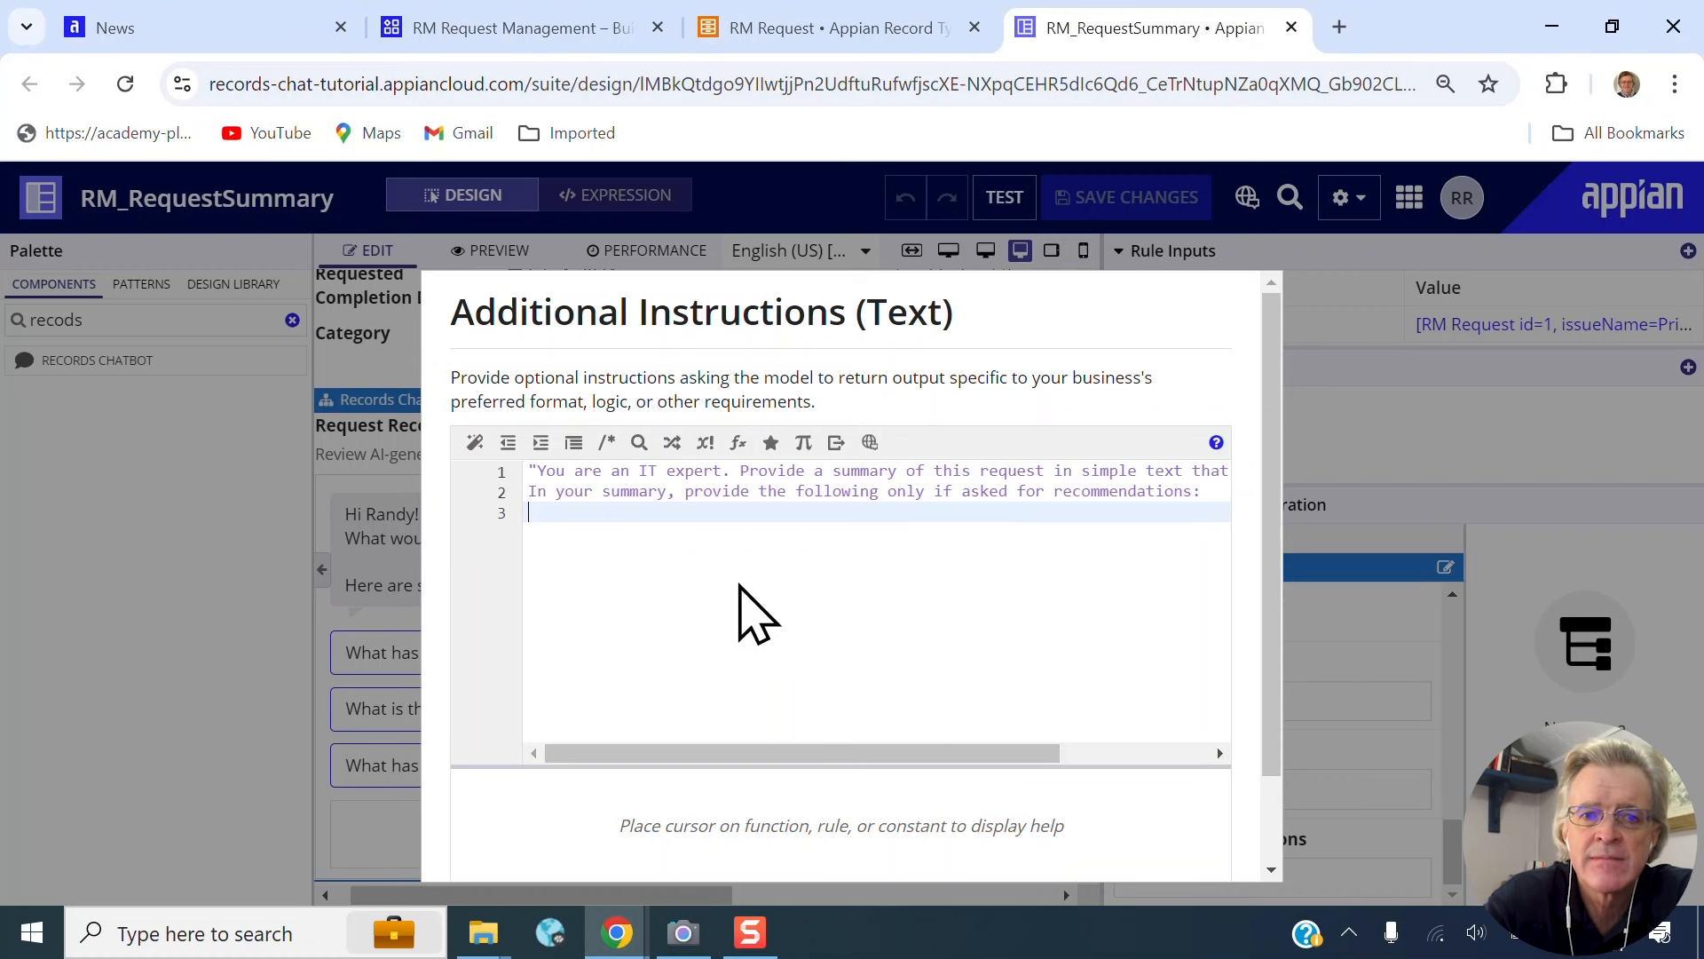
{"action": "key", "text": "Up"}
{"action": "key", "text": "Return"}
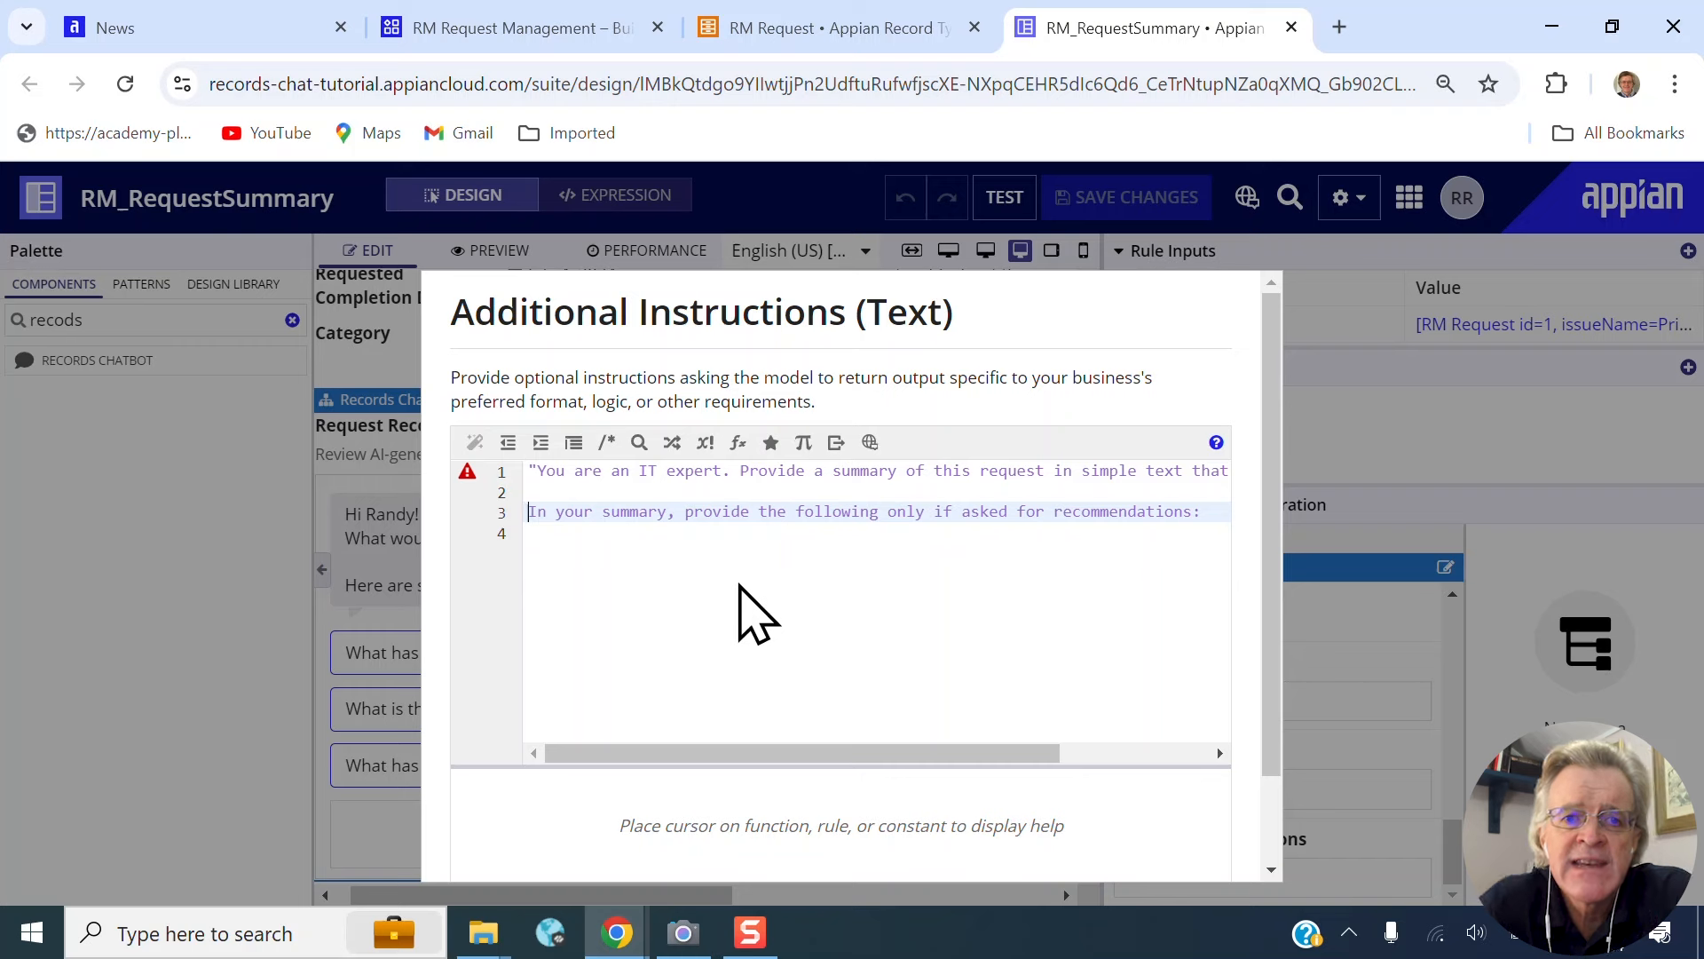
- Read through the opening instruction, and paste the six numbered requirements and the friendly-tone line below the recommendations sentence, after a blank line
{"action": "left_click_drag", "start_coordinate": [730, 471], "coordinate": [551, 461]}
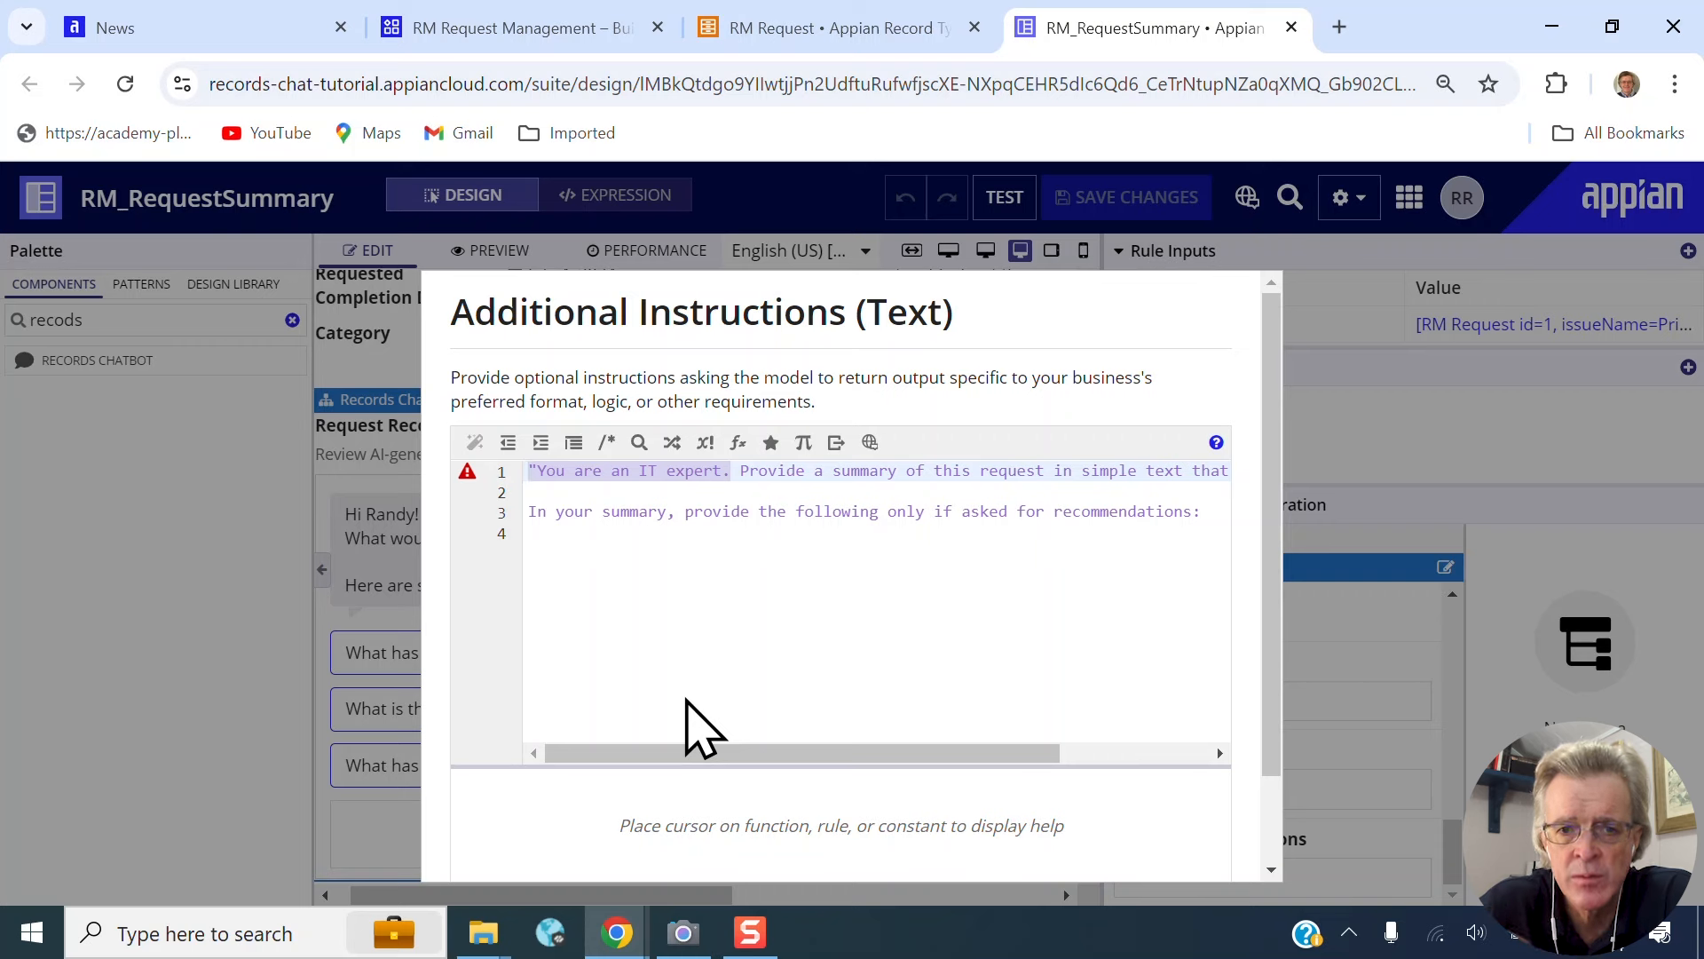
{"action": "left_click", "coordinate": [816, 493]}
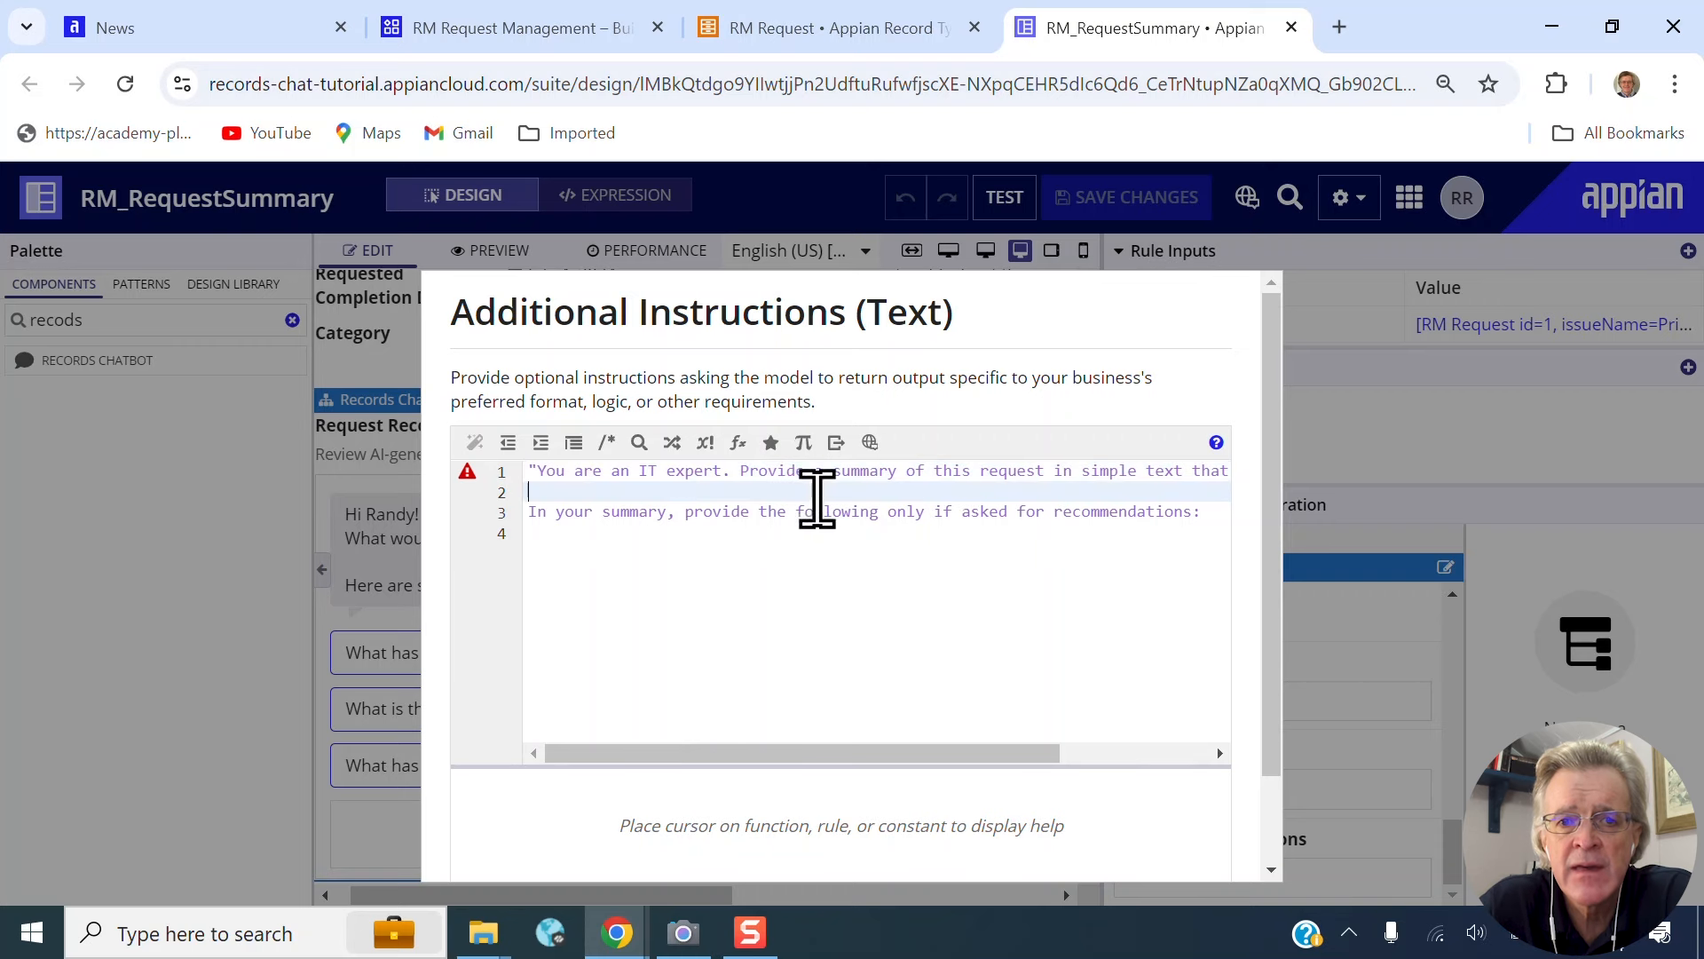
{"action": "left_click_drag", "start_coordinate": [748, 471], "coordinate": [818, 471]}
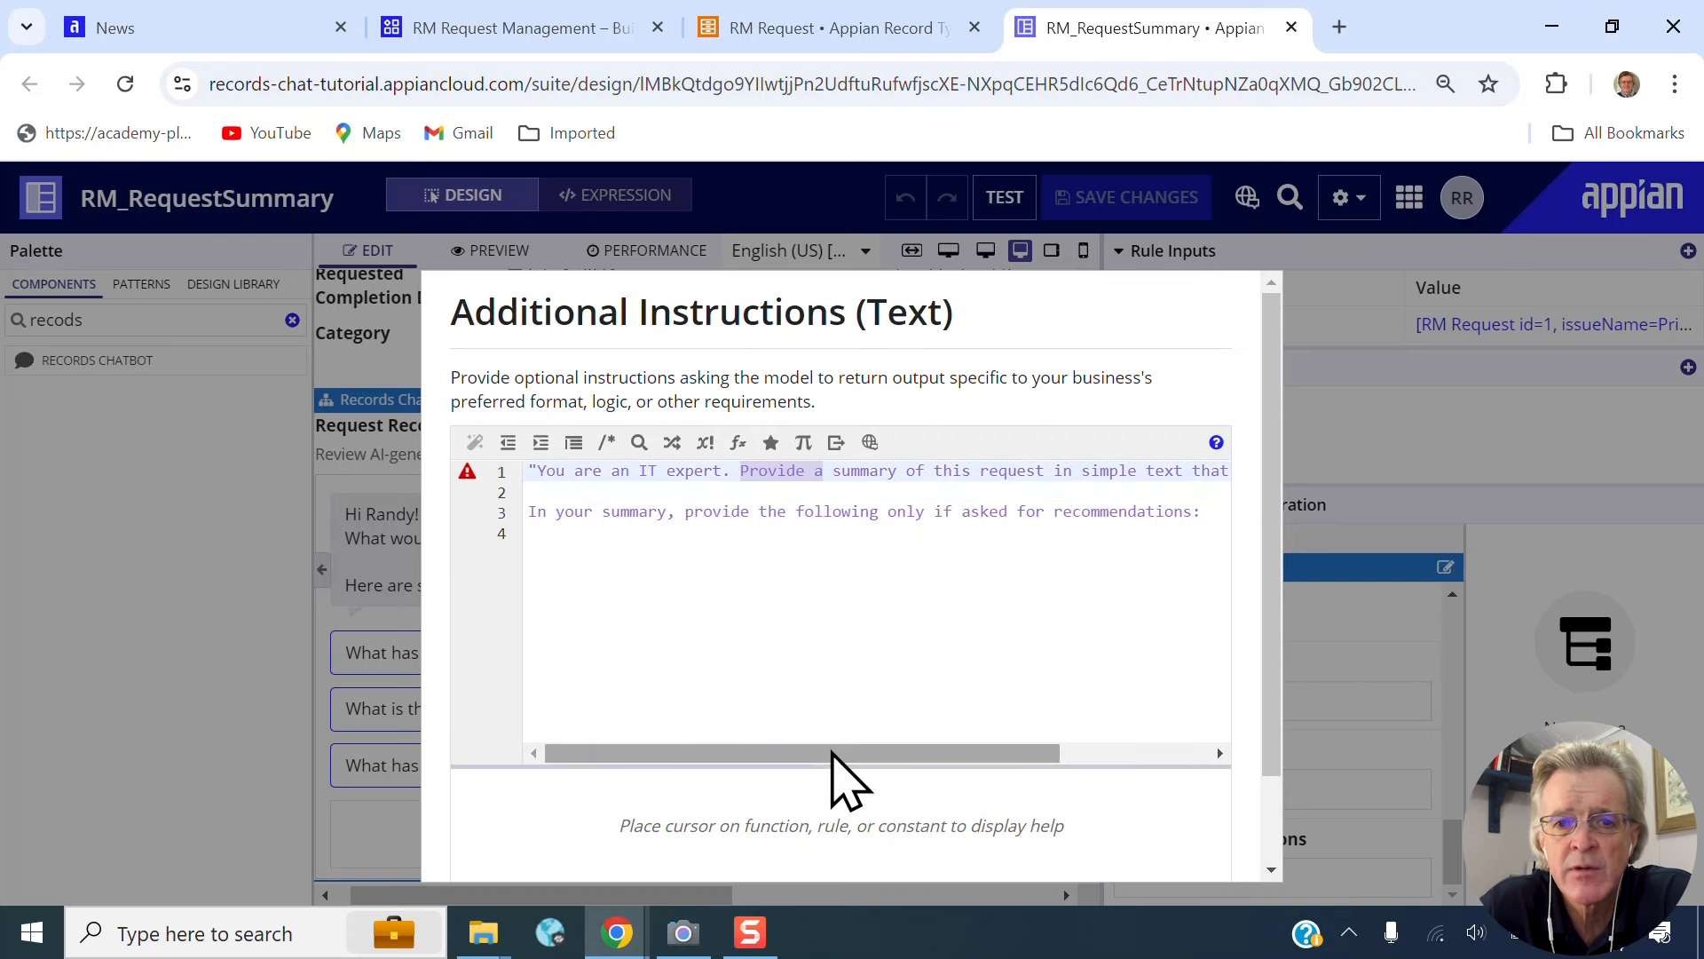
{"action": "left_click_drag", "start_coordinate": [836, 752], "coordinate": [1026, 736]}
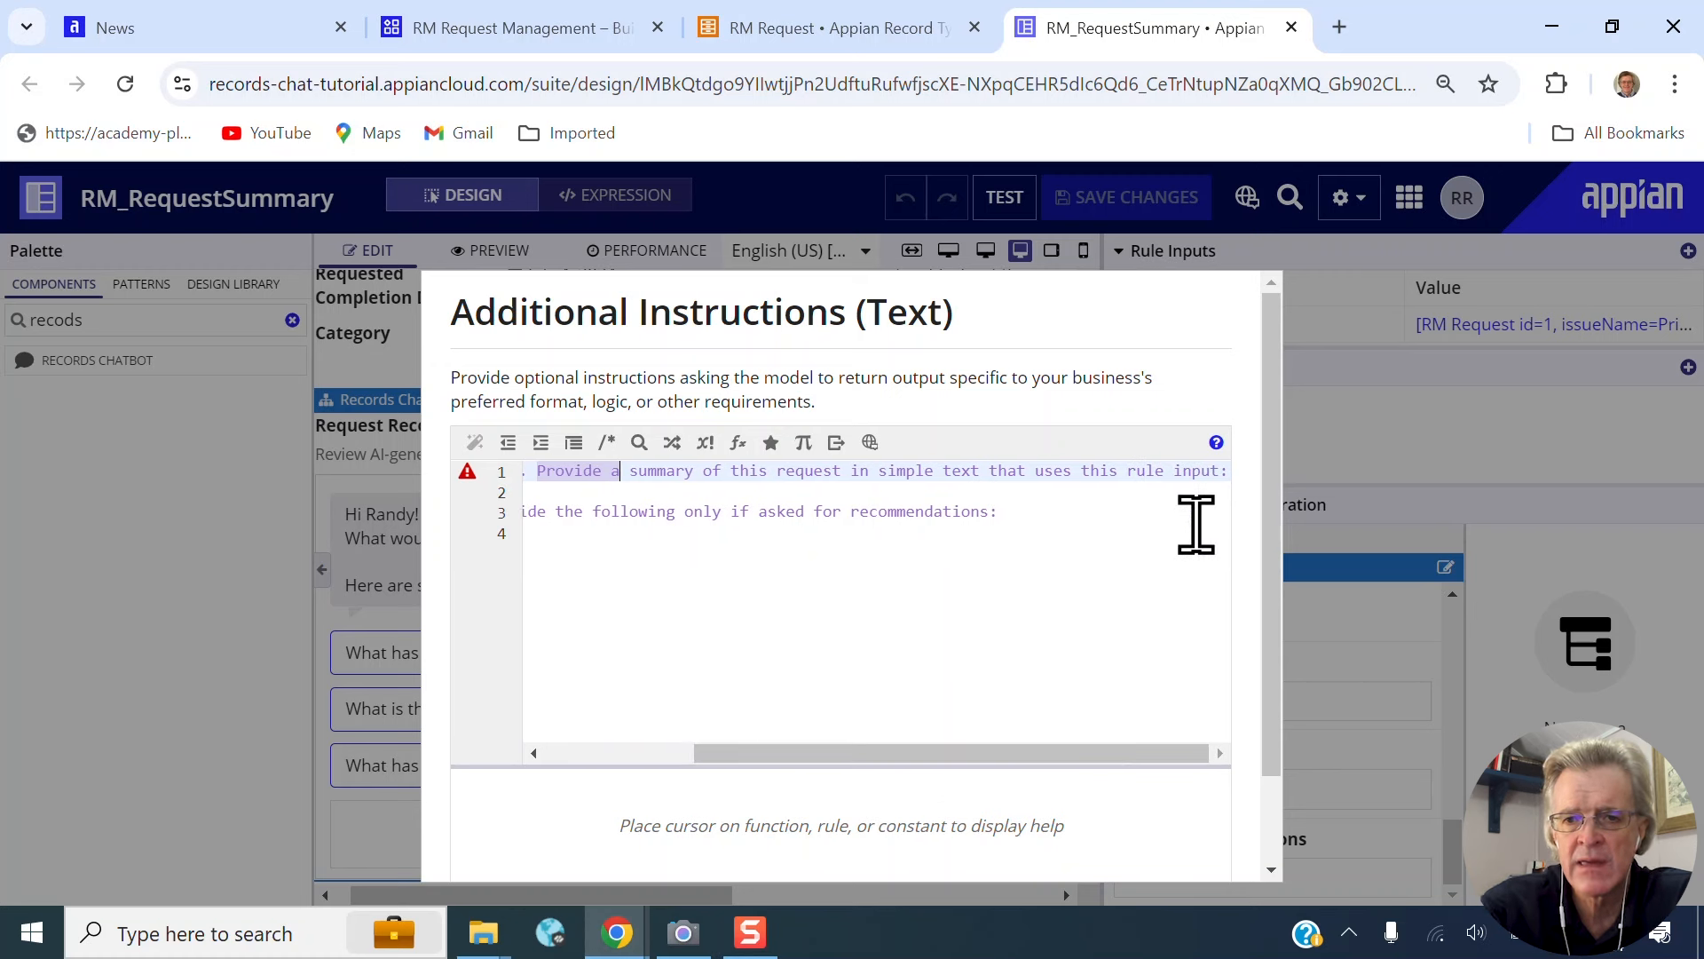
{"action": "left_click_drag", "start_coordinate": [1008, 756], "coordinate": [799, 798]}
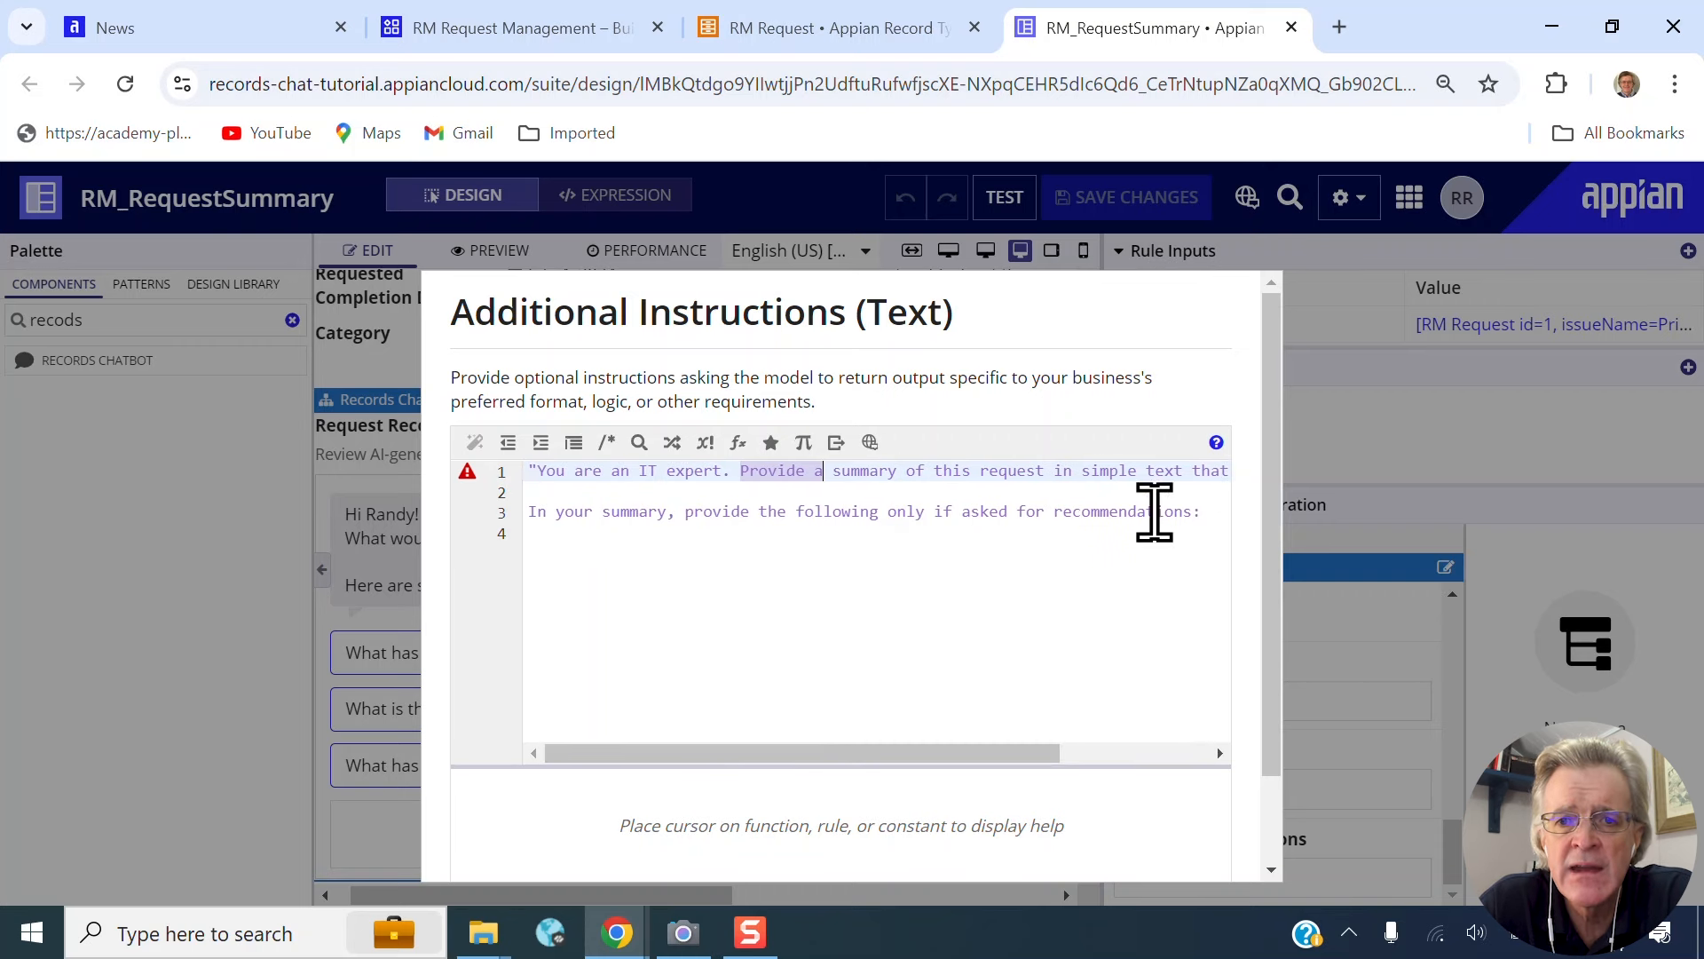
{"action": "left_click", "coordinate": [1216, 513]}
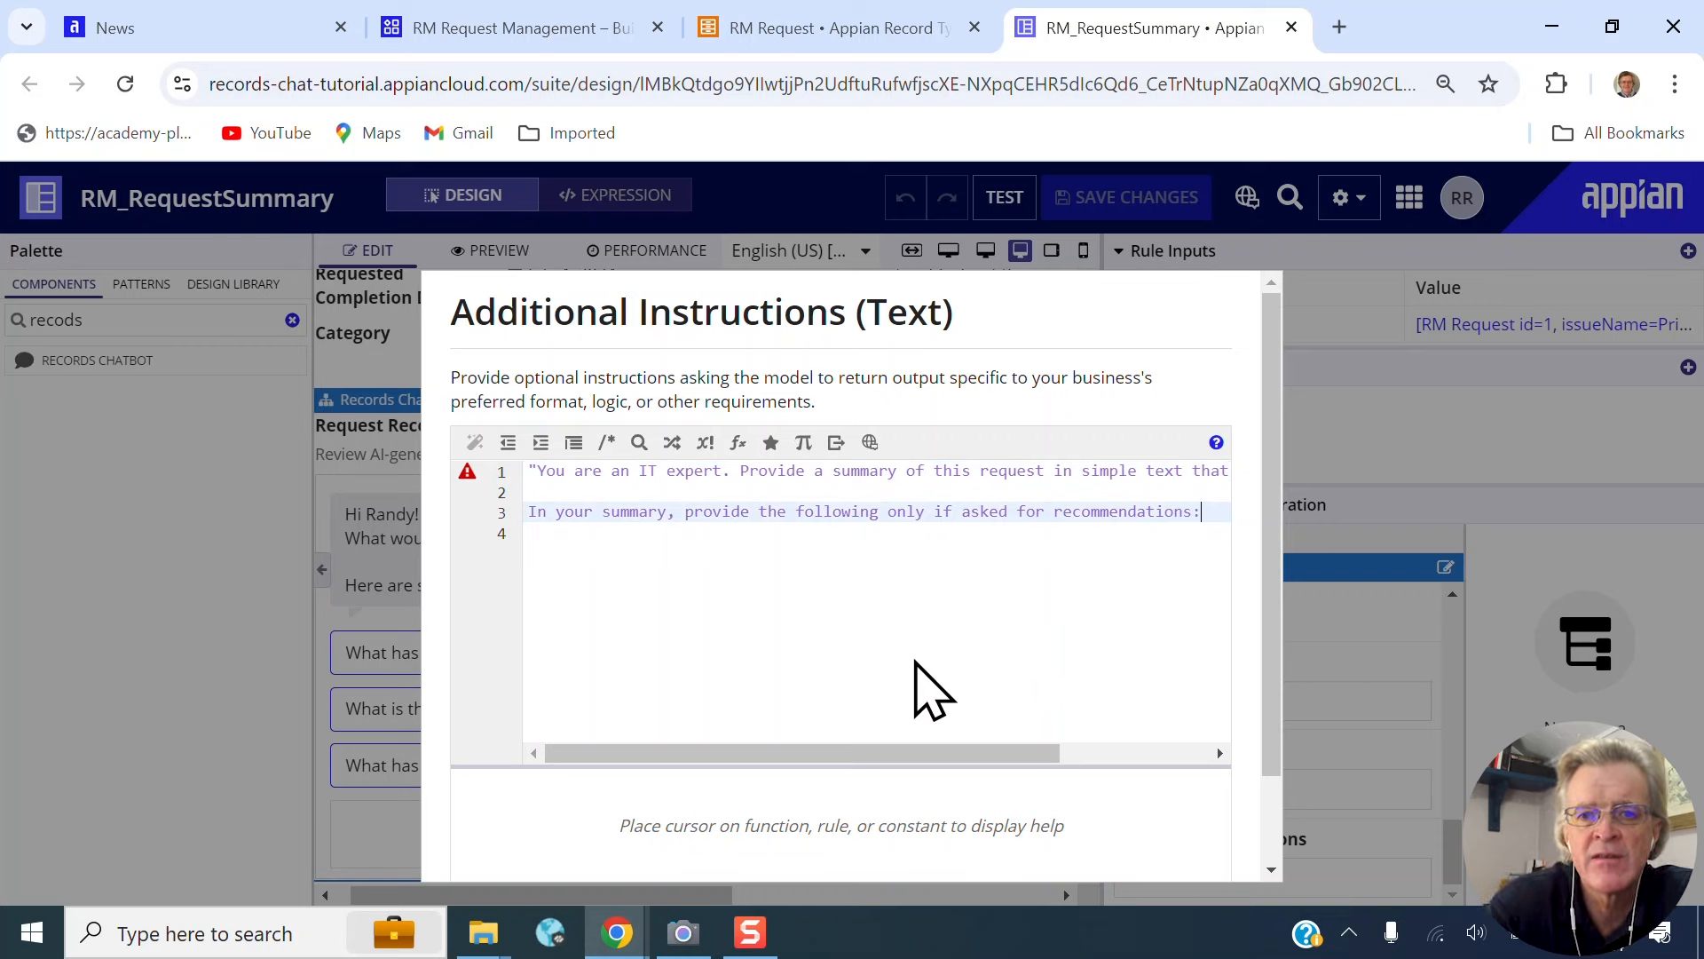
{"action": "key", "text": "Return"}
{"action": "key", "text": "Return"}
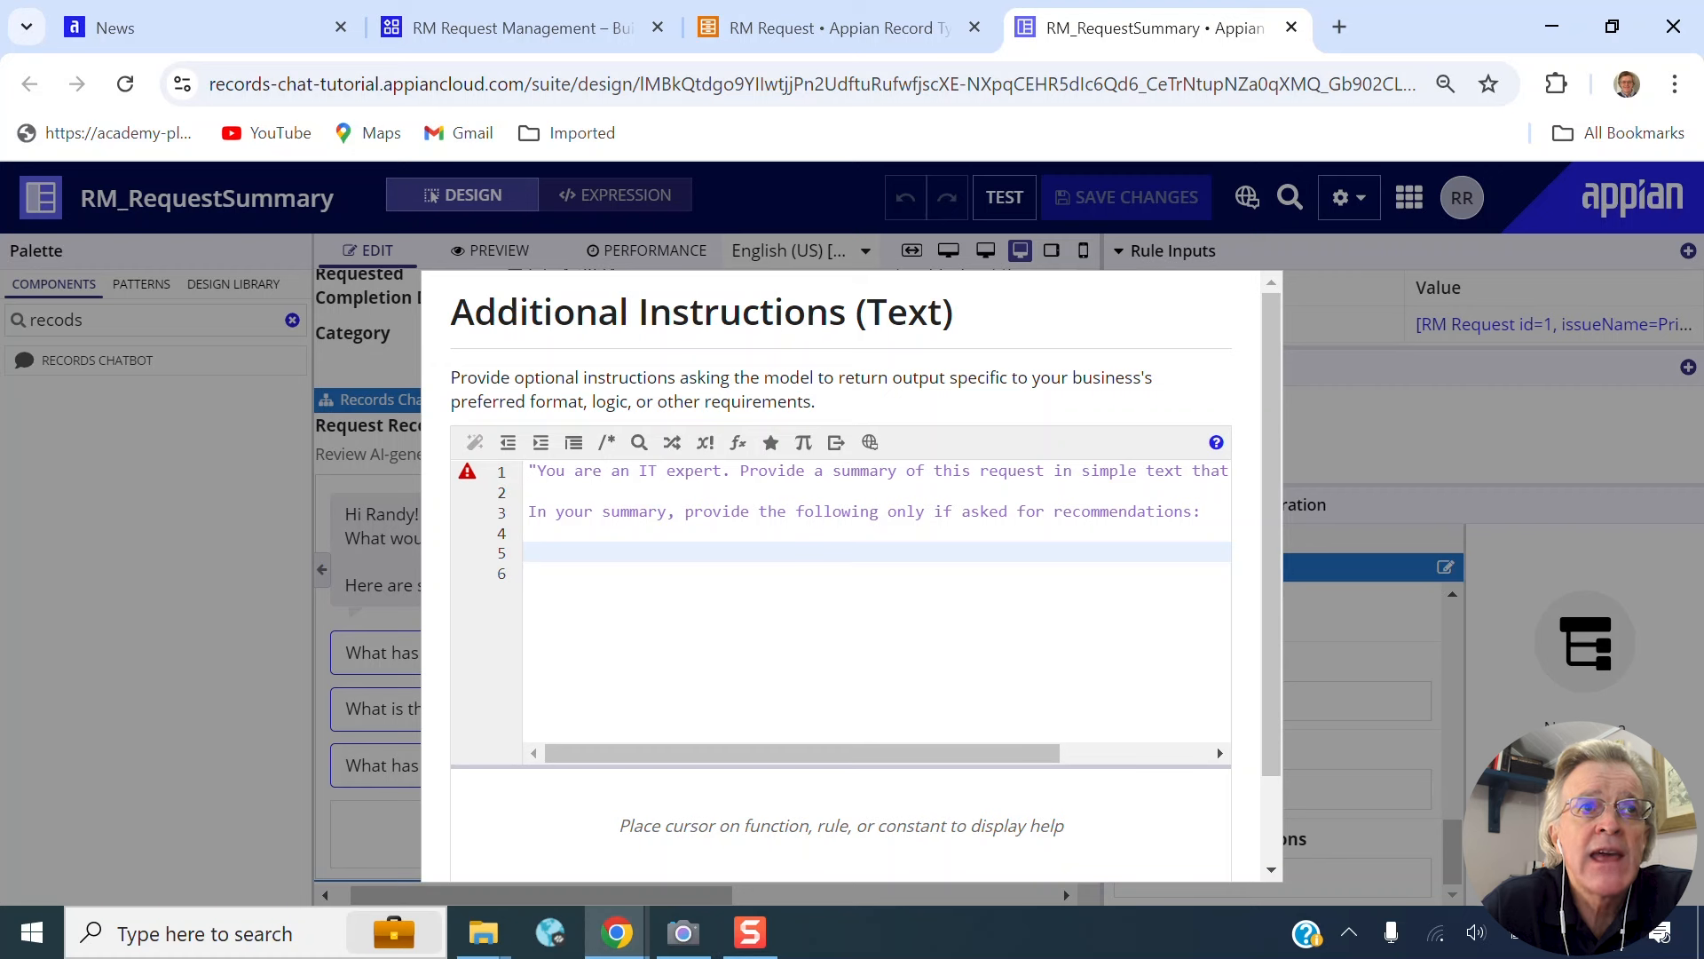
{"action": "key", "text": "alt+Tab"}
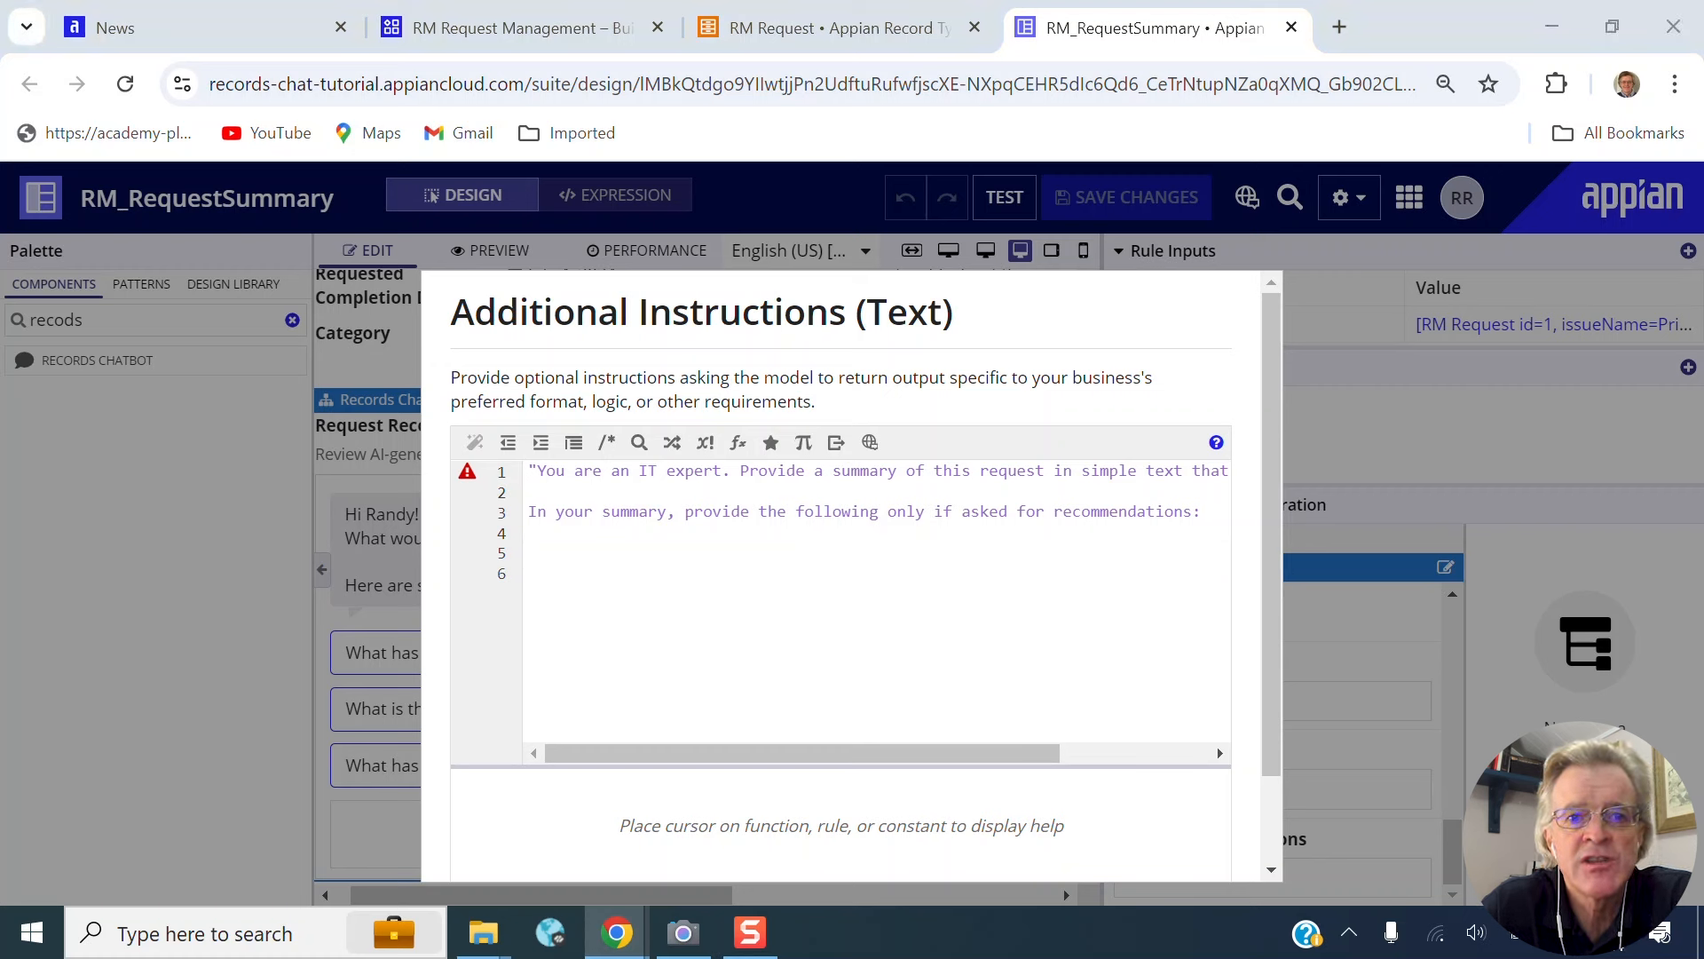
{"action": "left_click", "coordinate": [763, 559]}
{"action": "key", "text": "ctrl+v"}
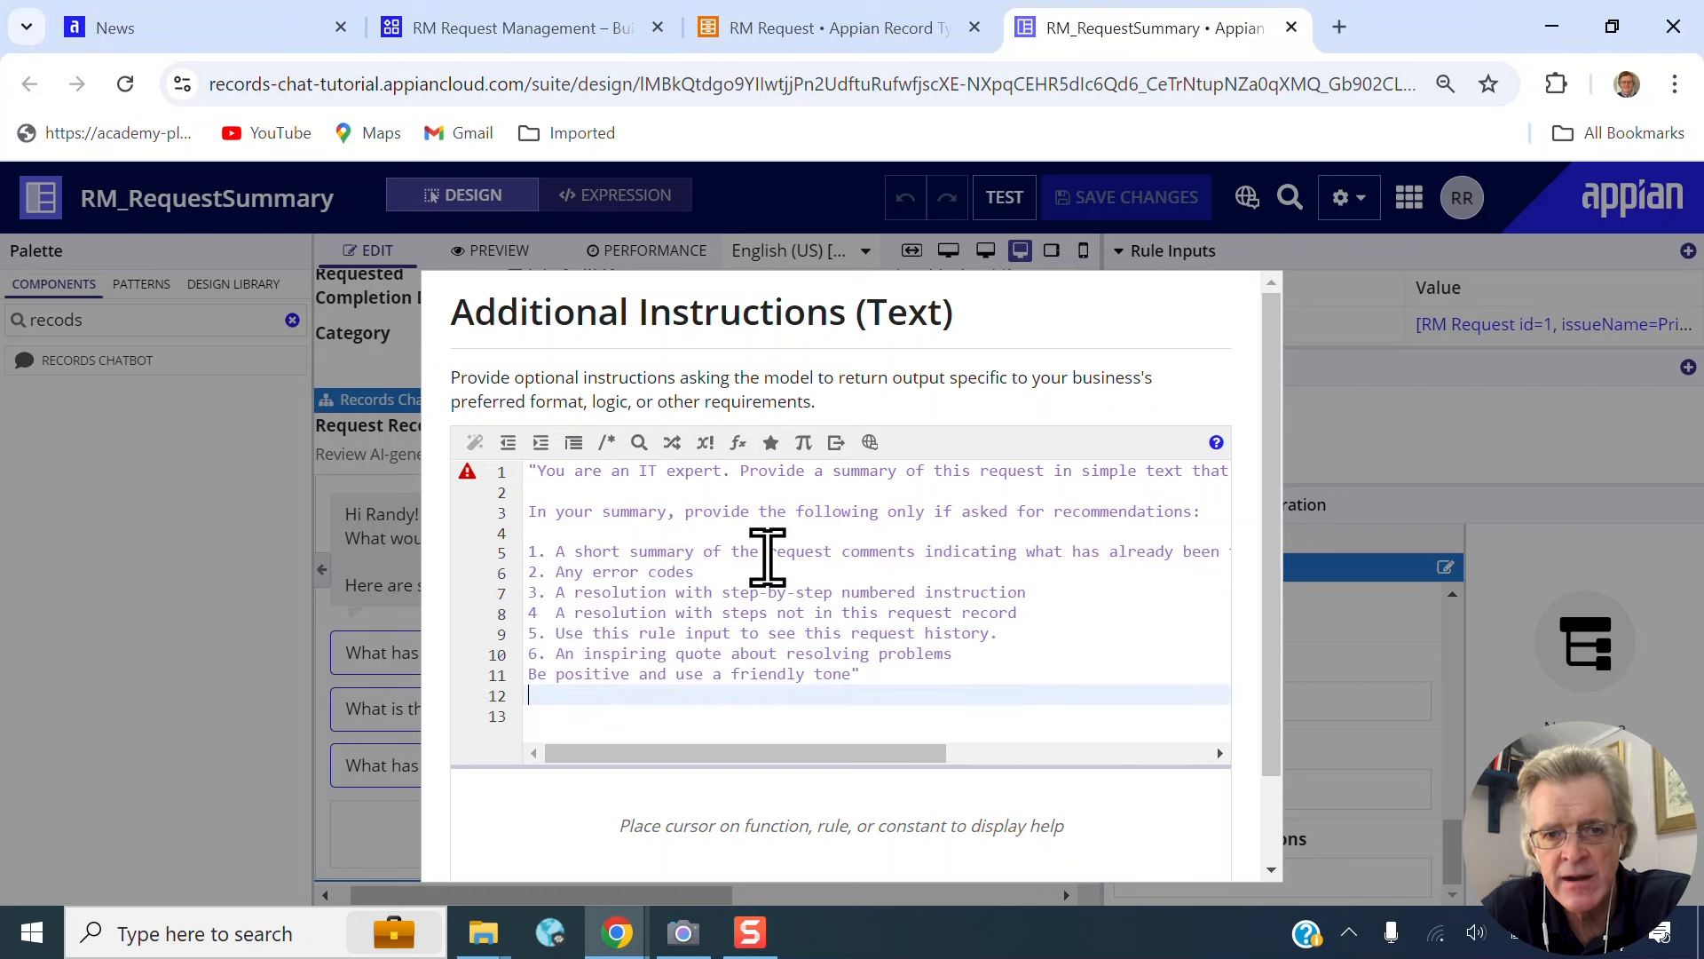
- Review the numbered requirements in the Additional Instructions, from the short comment summary through the request history item
{"action": "key", "text": "Up"}
{"action": "key", "text": "Up"}
{"action": "key", "text": "Up"}
{"action": "key", "text": "Up"}
{"action": "key", "text": "Up"}
{"action": "key", "text": "Up"}
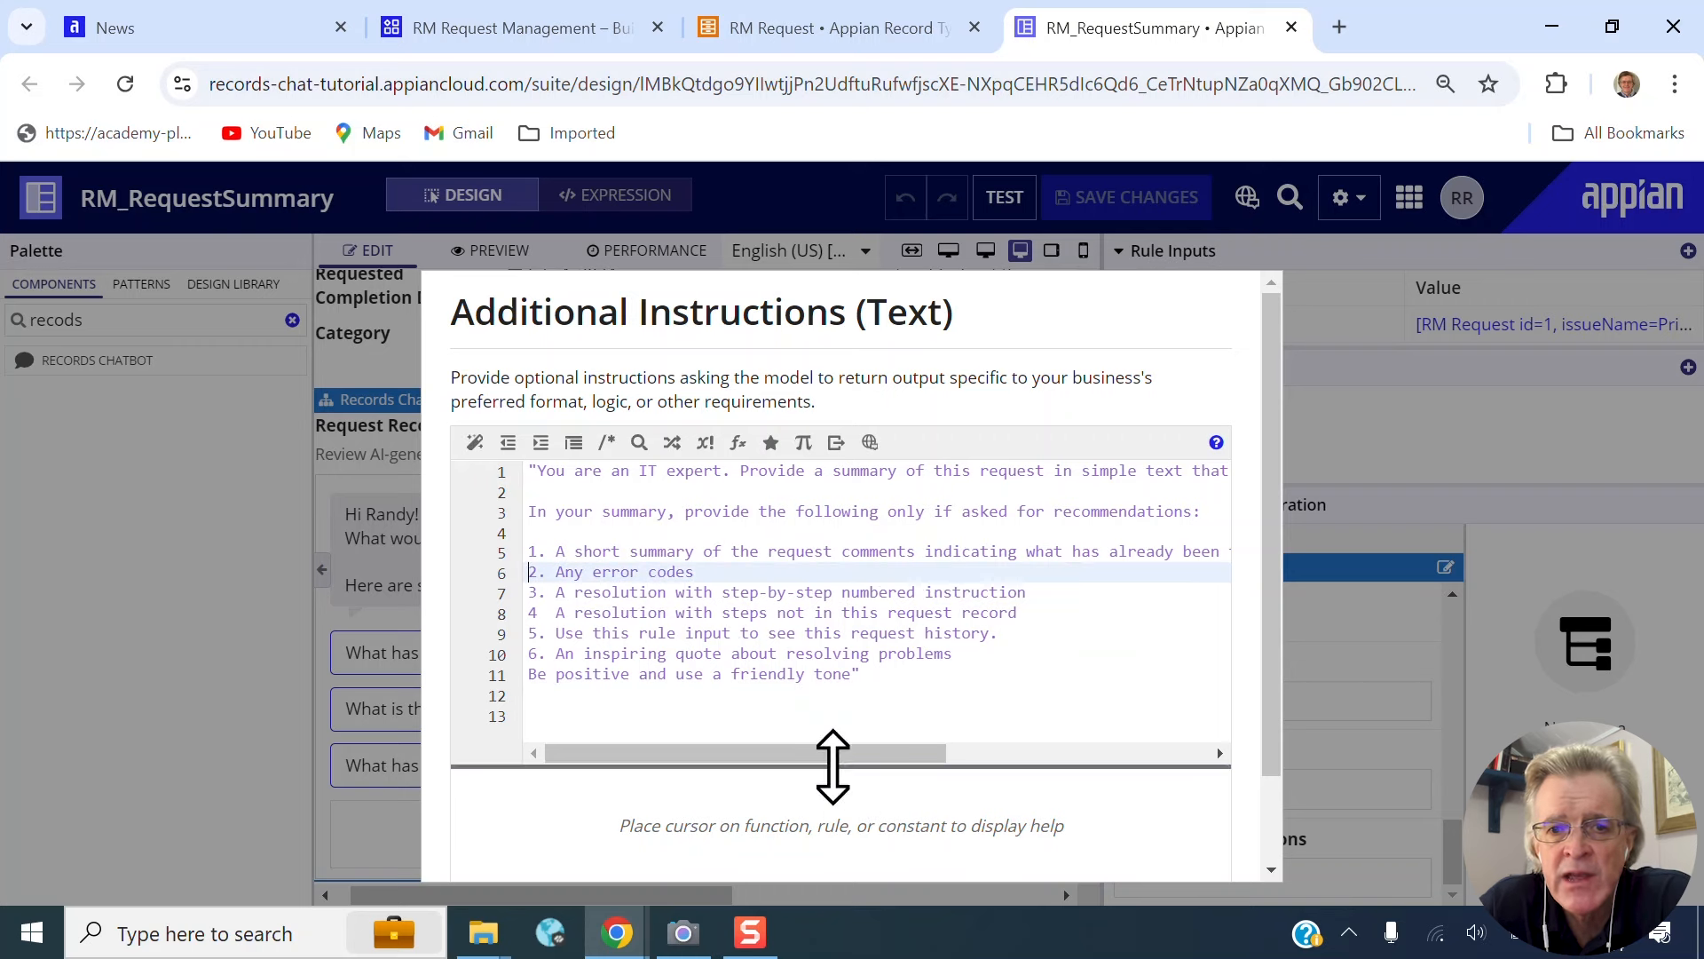
{"action": "left_click_drag", "start_coordinate": [848, 757], "coordinate": [1140, 757]}
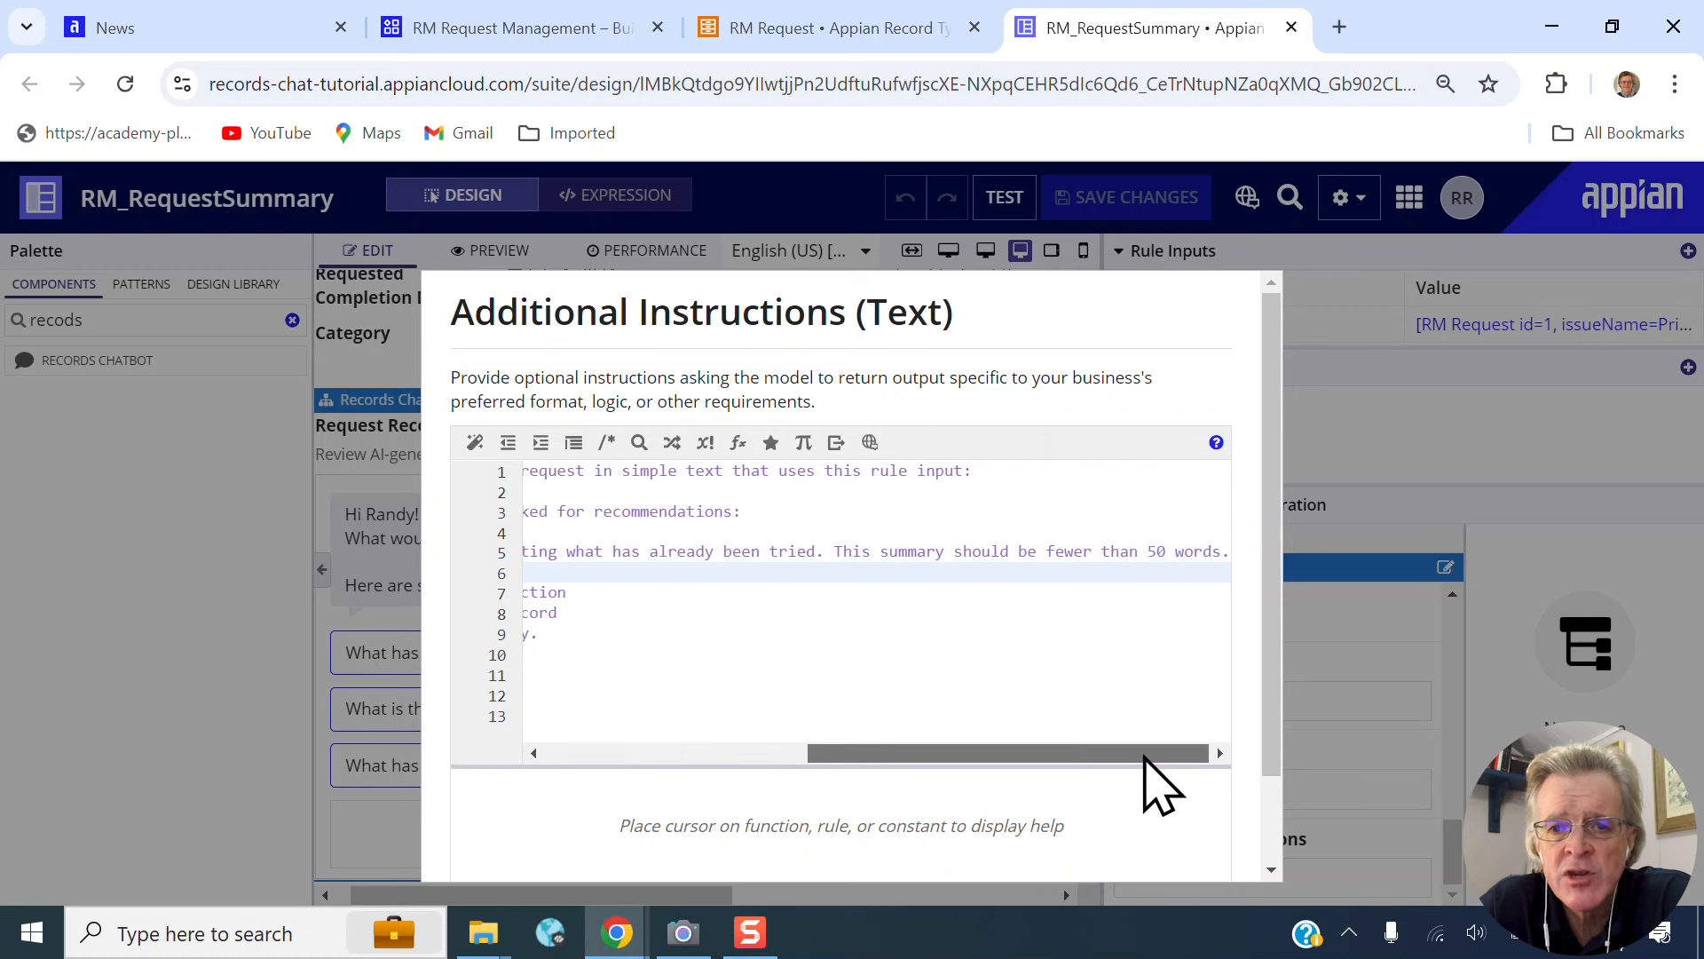
{"action": "left_click_drag", "start_coordinate": [1144, 758], "coordinate": [635, 717]}
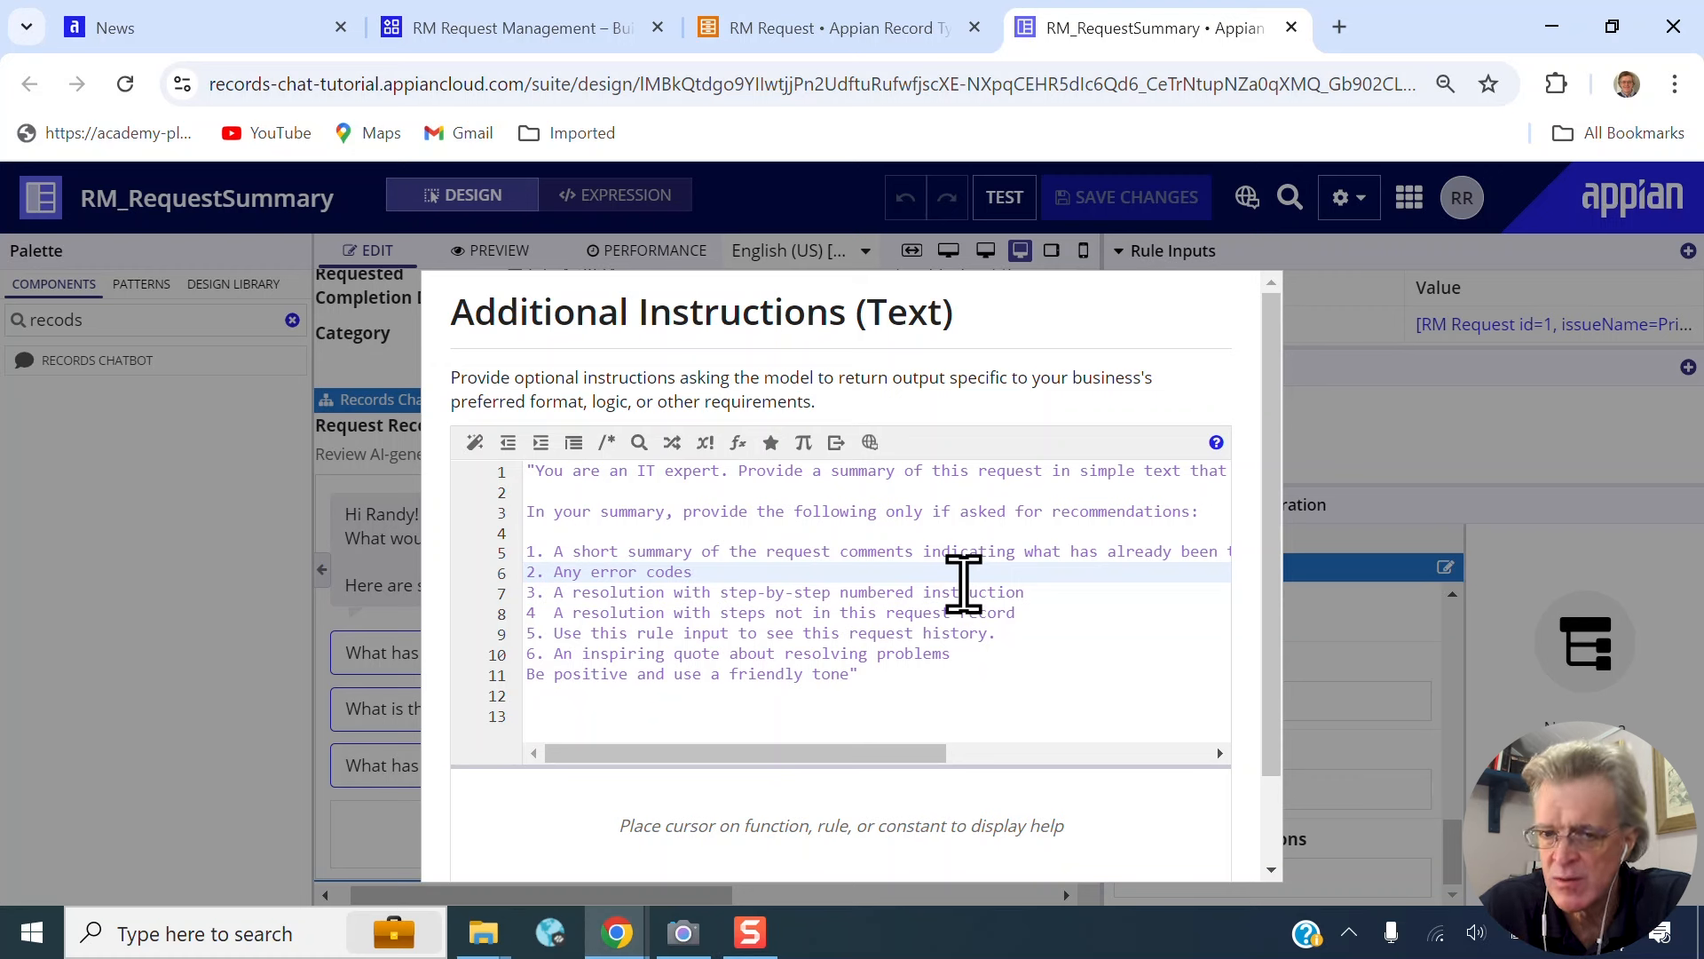
{"action": "left_click", "coordinate": [1093, 591]}
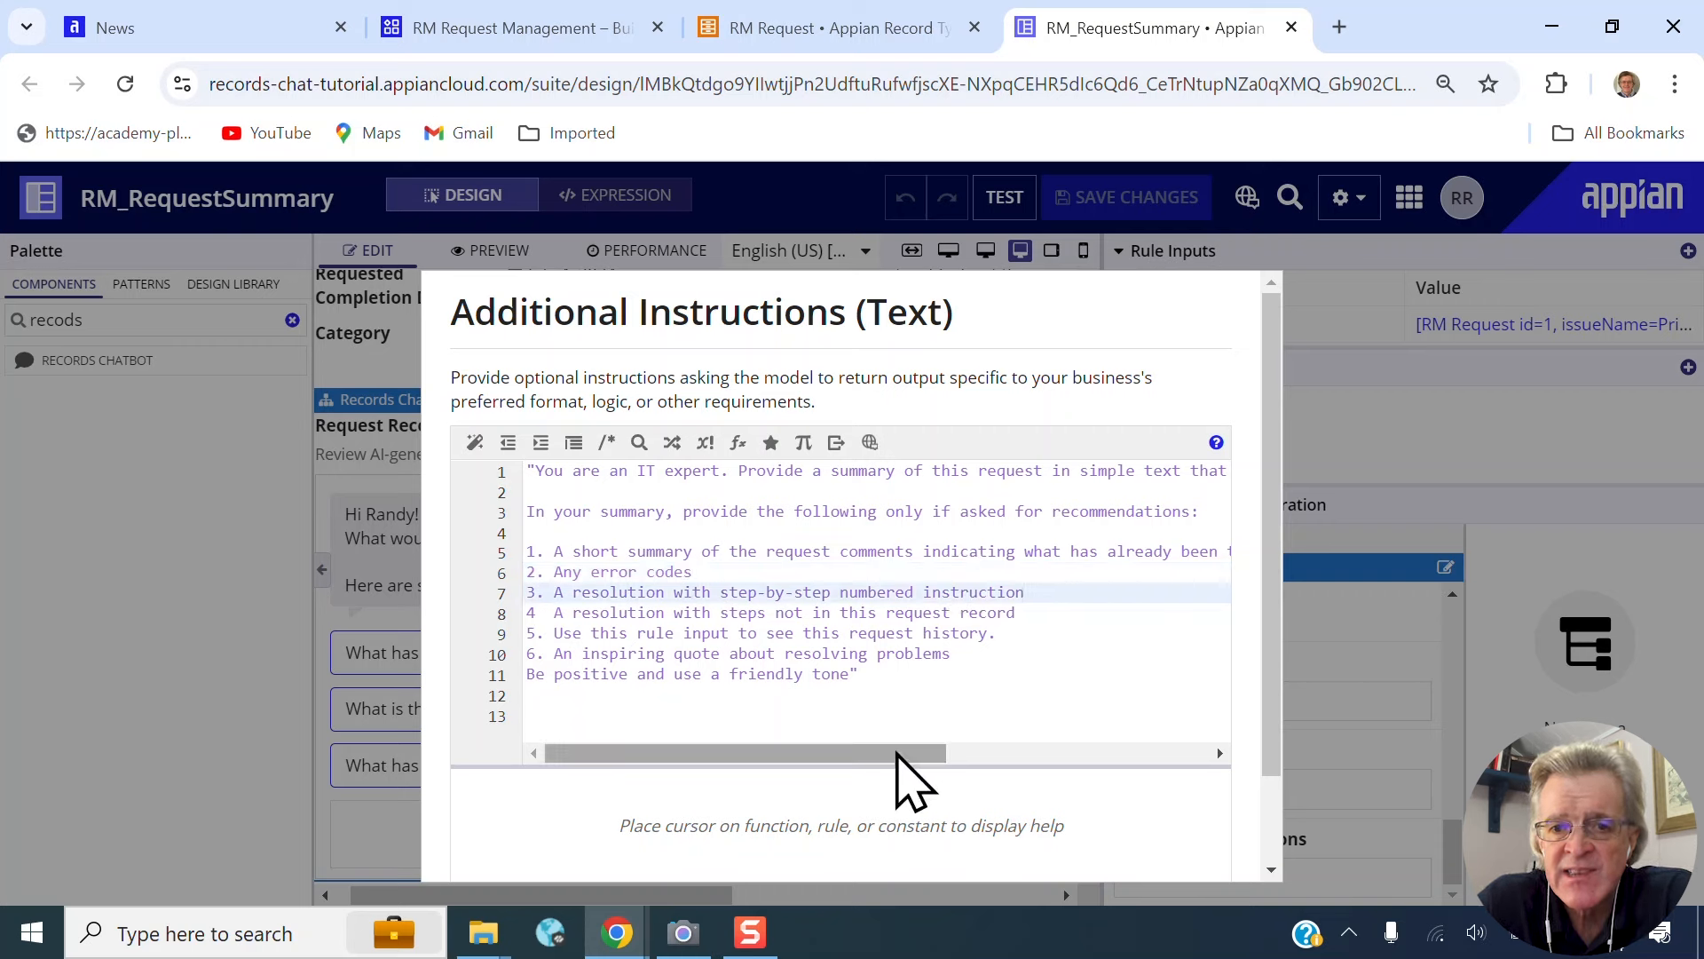
{"action": "left_click", "coordinate": [1036, 612]}
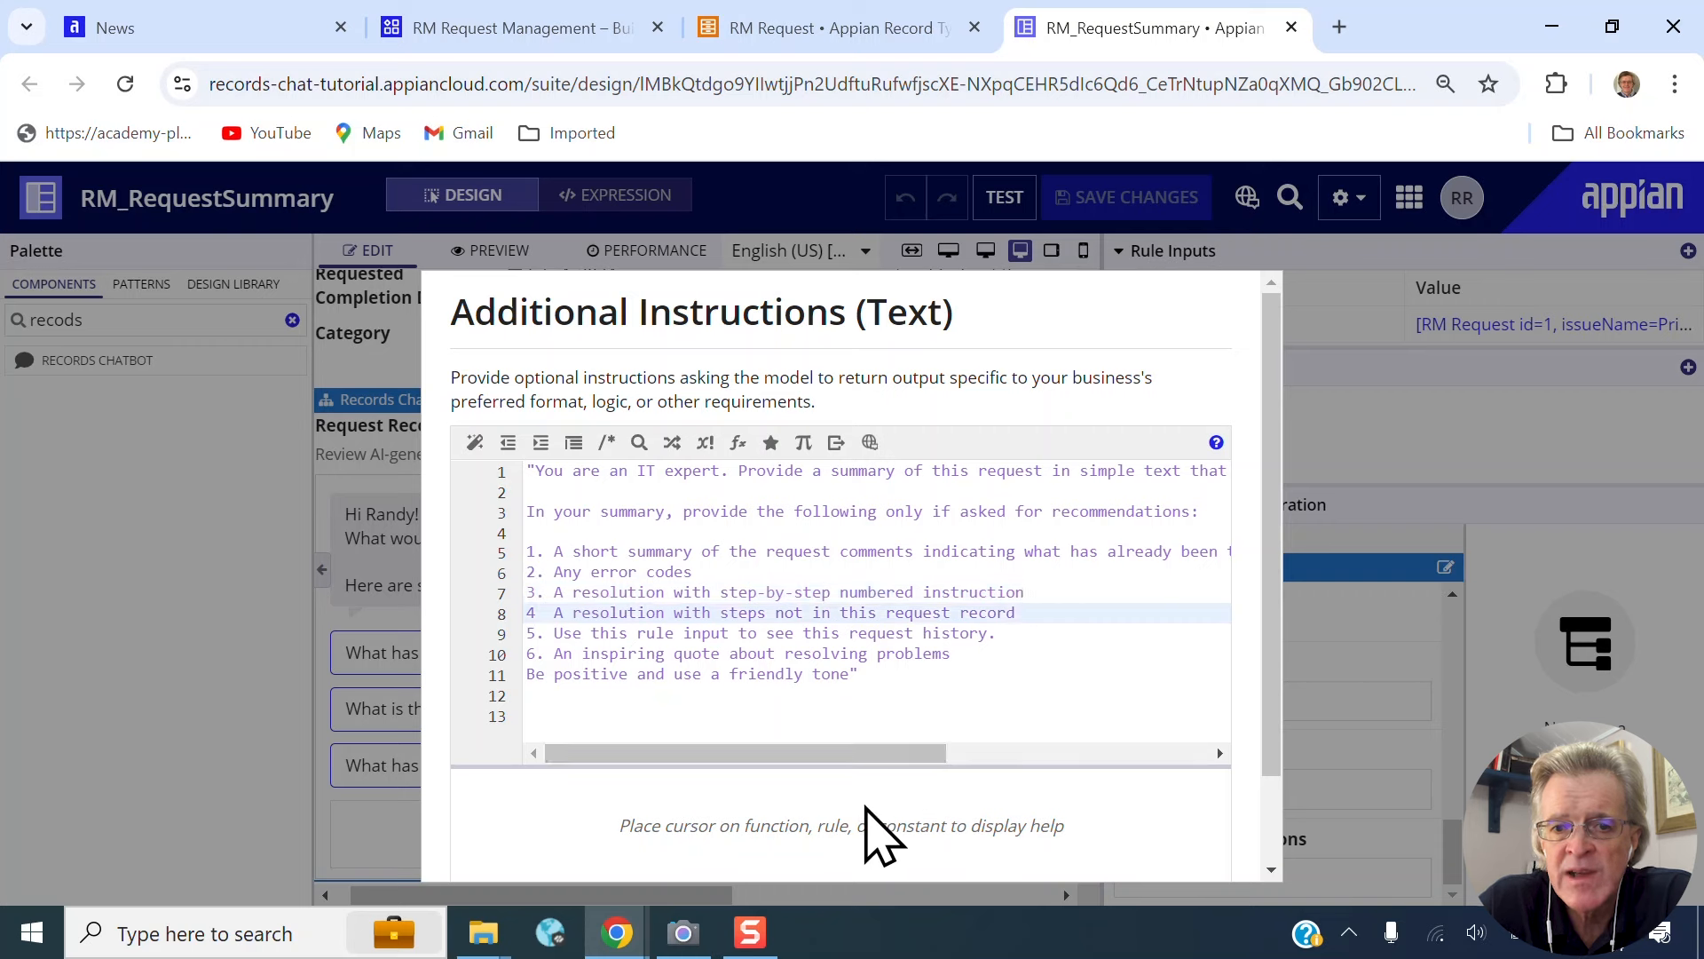
{"action": "left_click", "coordinate": [1021, 633]}
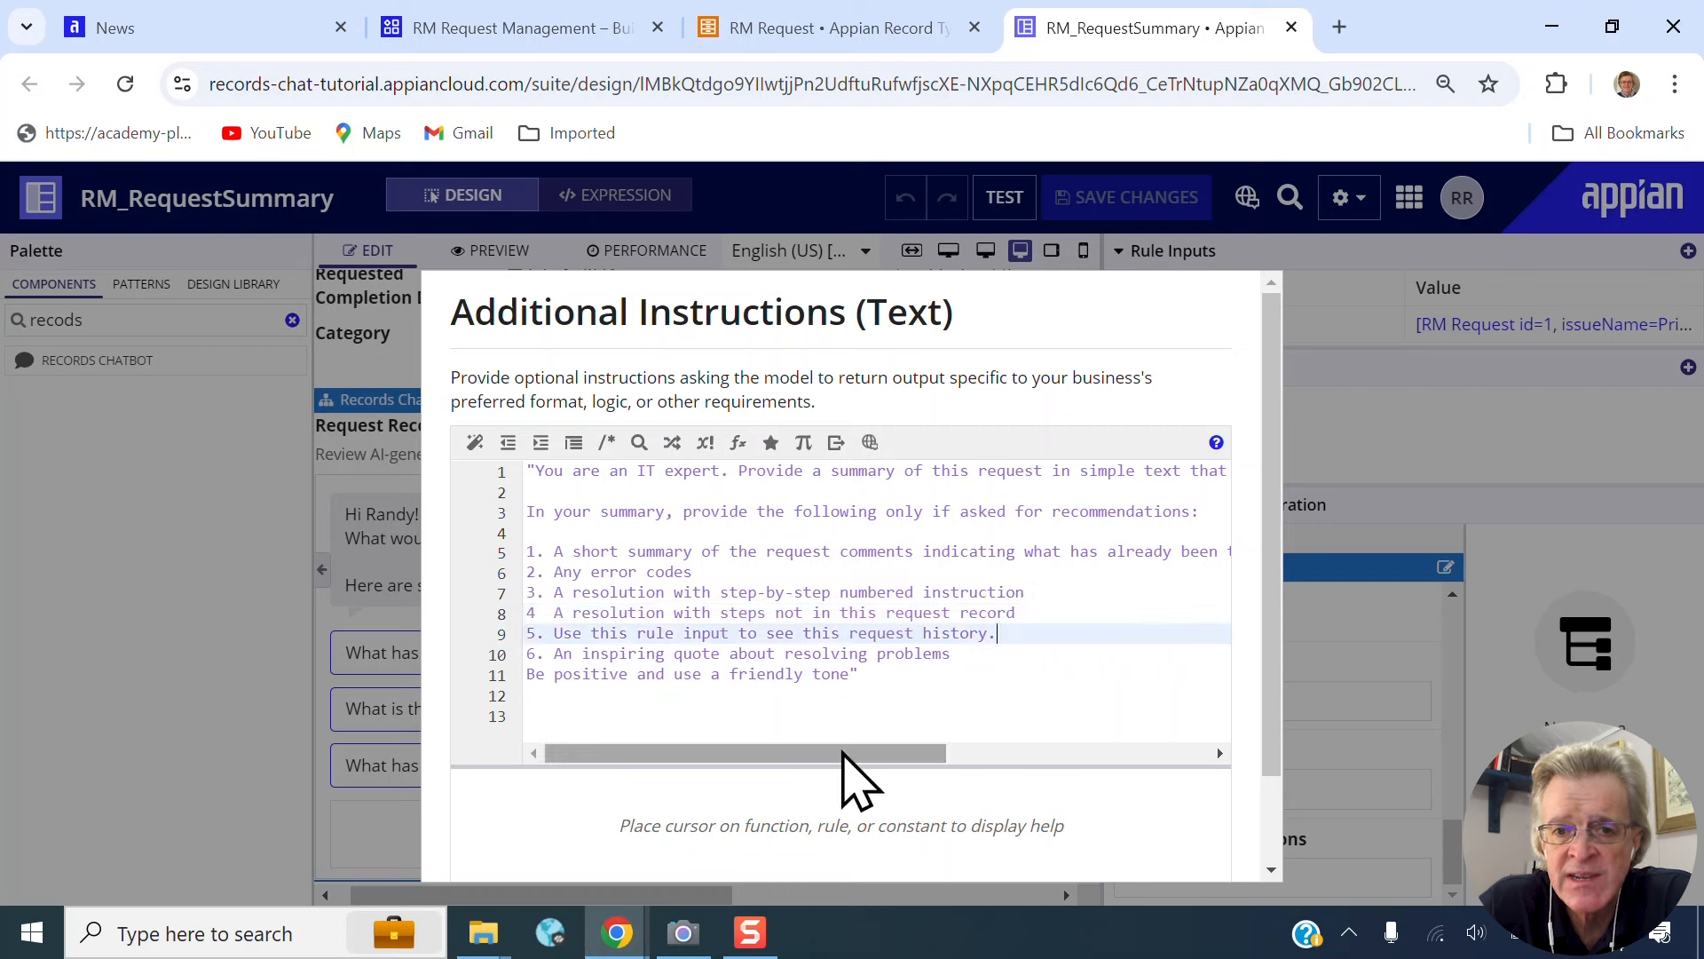
- Insert a blank line between the inspiring quote item and the "Be positive and use a friendly tone" line
{"action": "left_click", "coordinate": [1018, 653]}
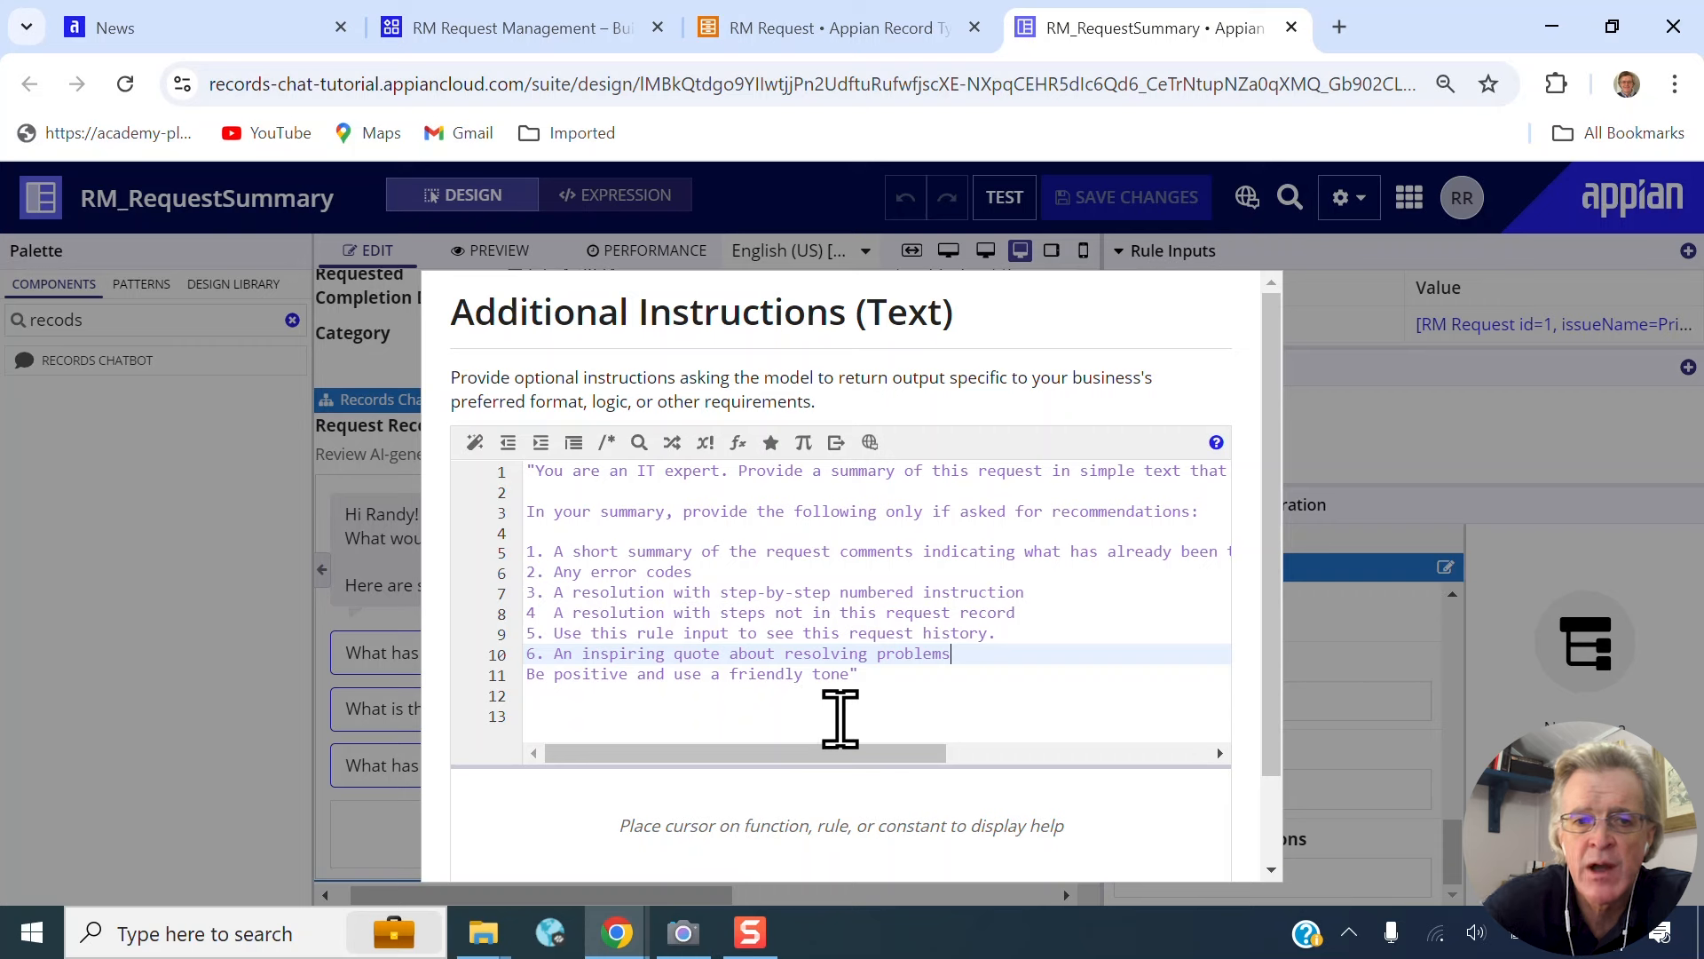
{"action": "key", "text": "Return"}
{"action": "left_click", "coordinate": [927, 687]}
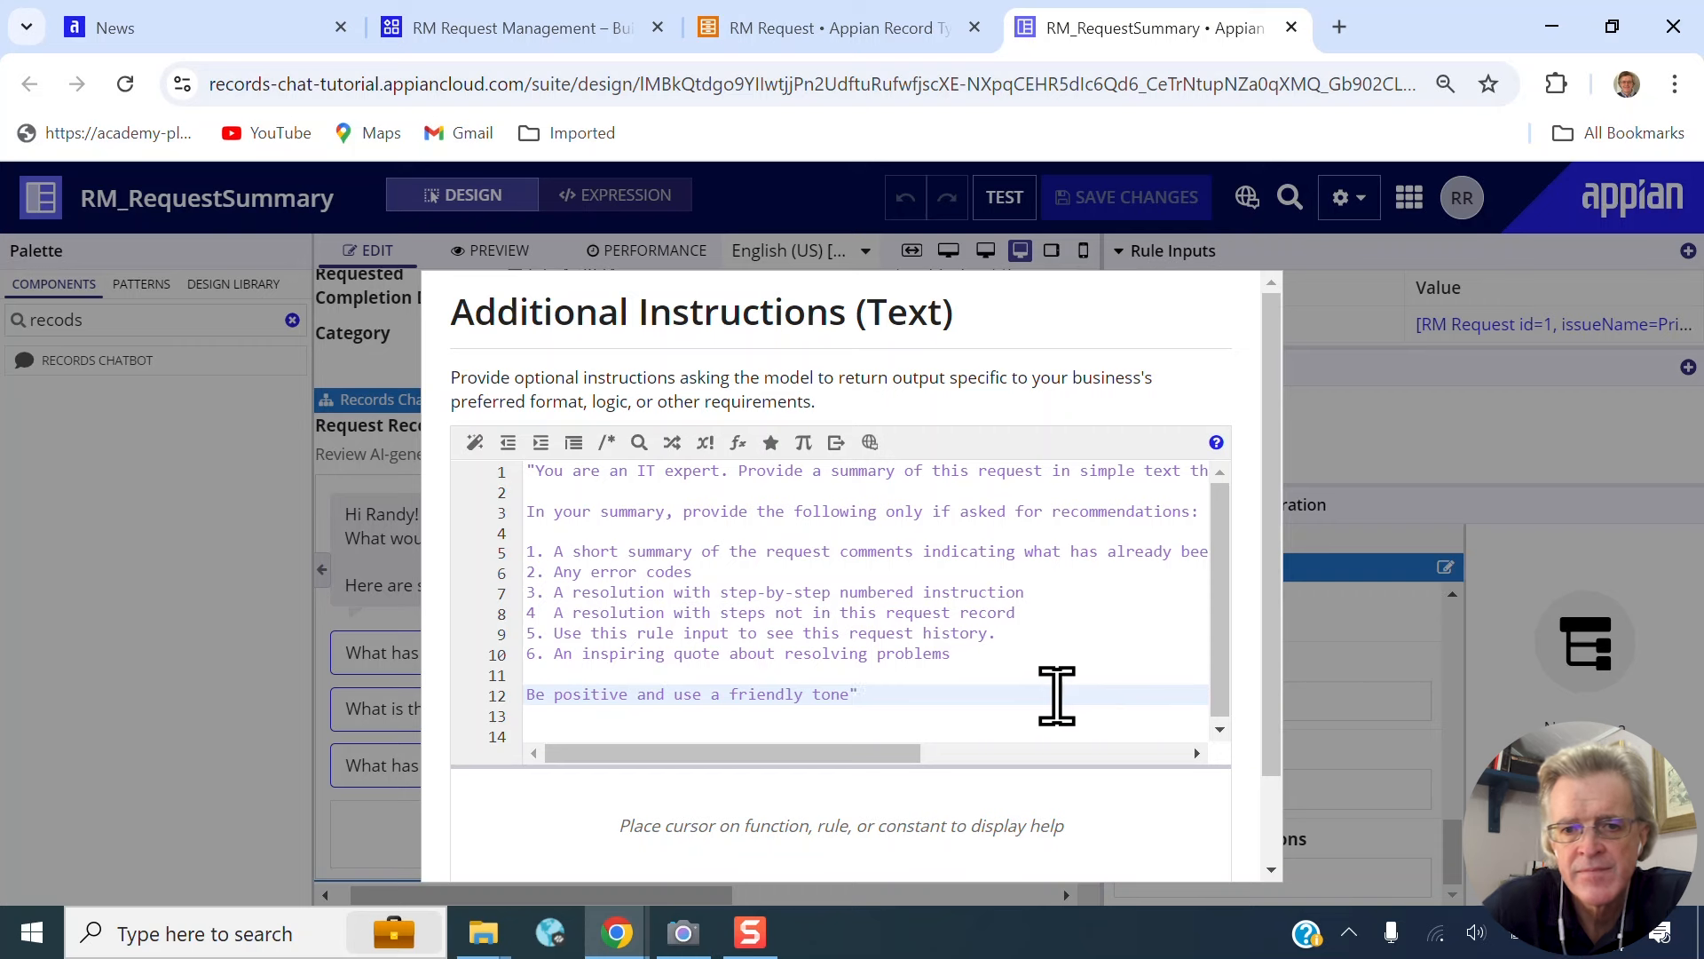
- Append the request's eventHistory relationship to the instruction text with & and ri!request, leaving a blank line after the friendly-tone line
{"action": "key", "text": "Return"}
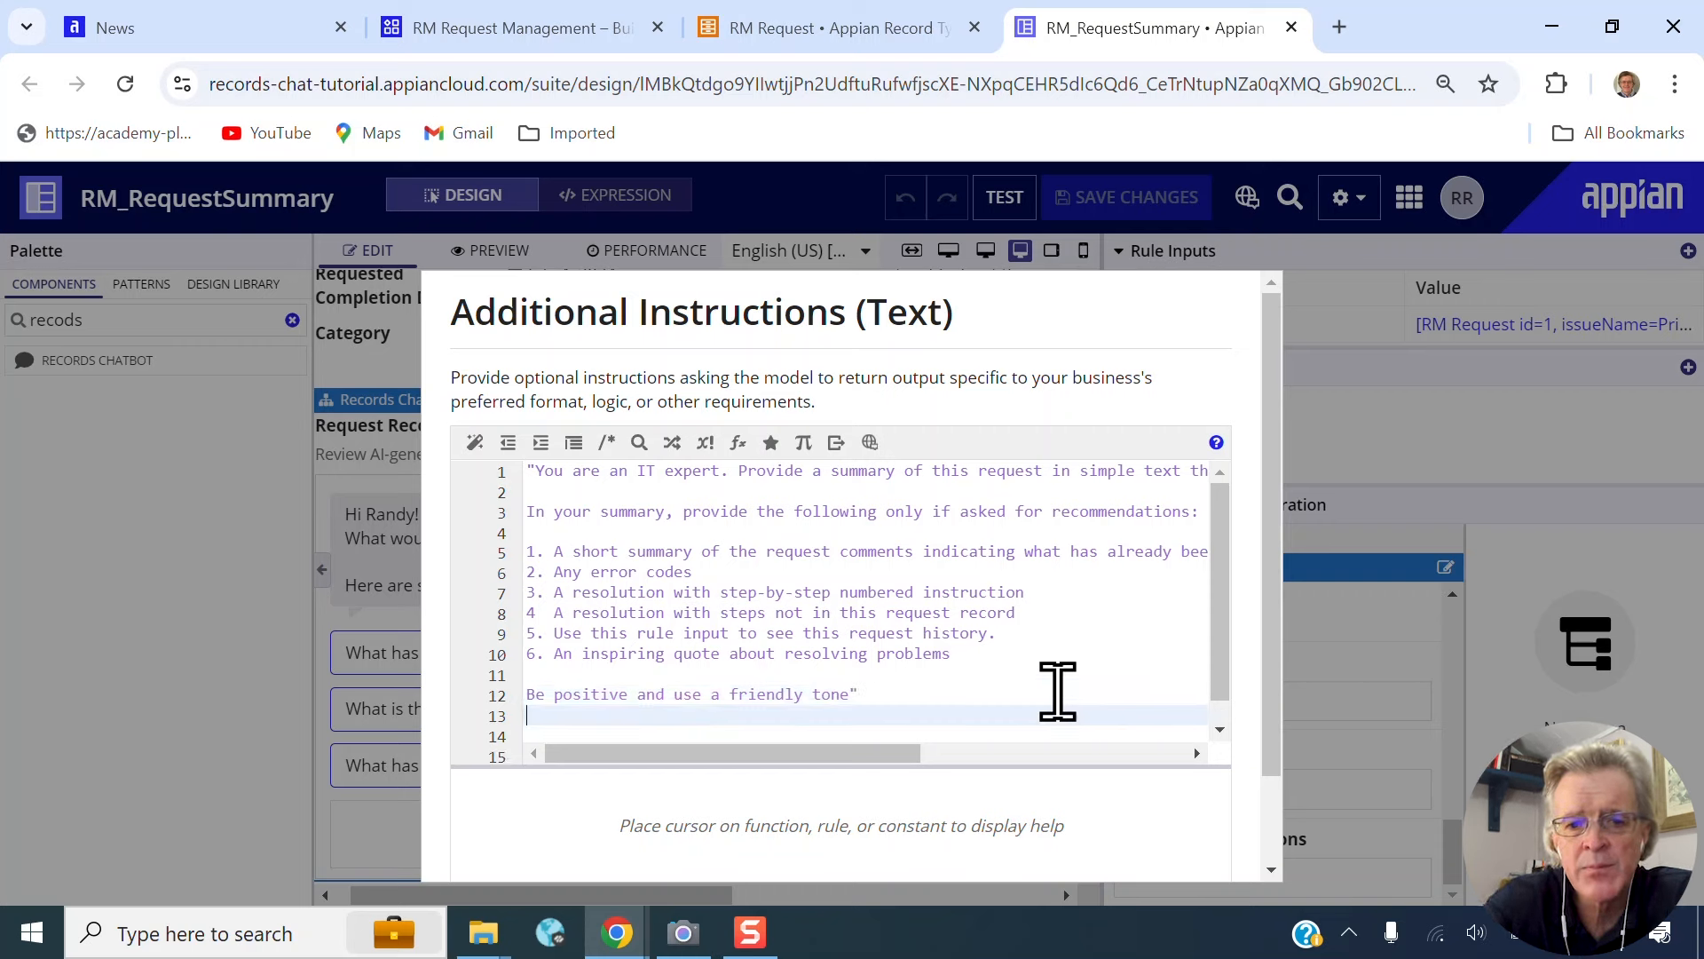
{"action": "key", "text": "Return"}
{"action": "type", "text": "&"}
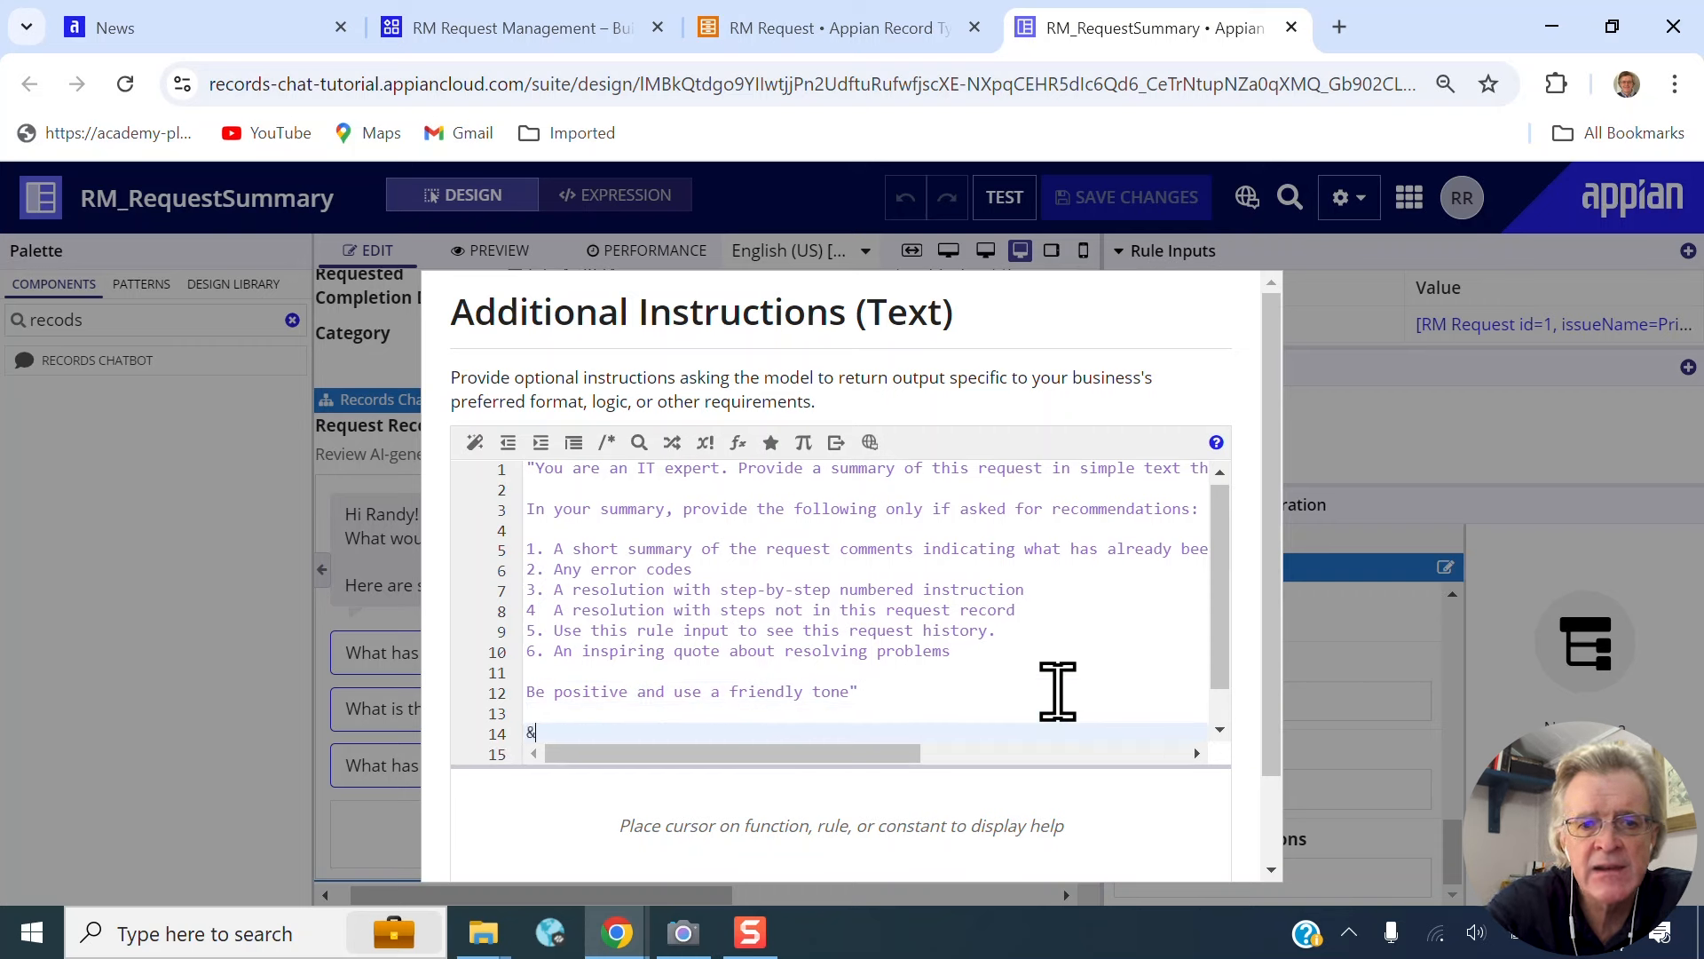
{"action": "key", "text": "Return"}
{"action": "type", "text": "ri!"}
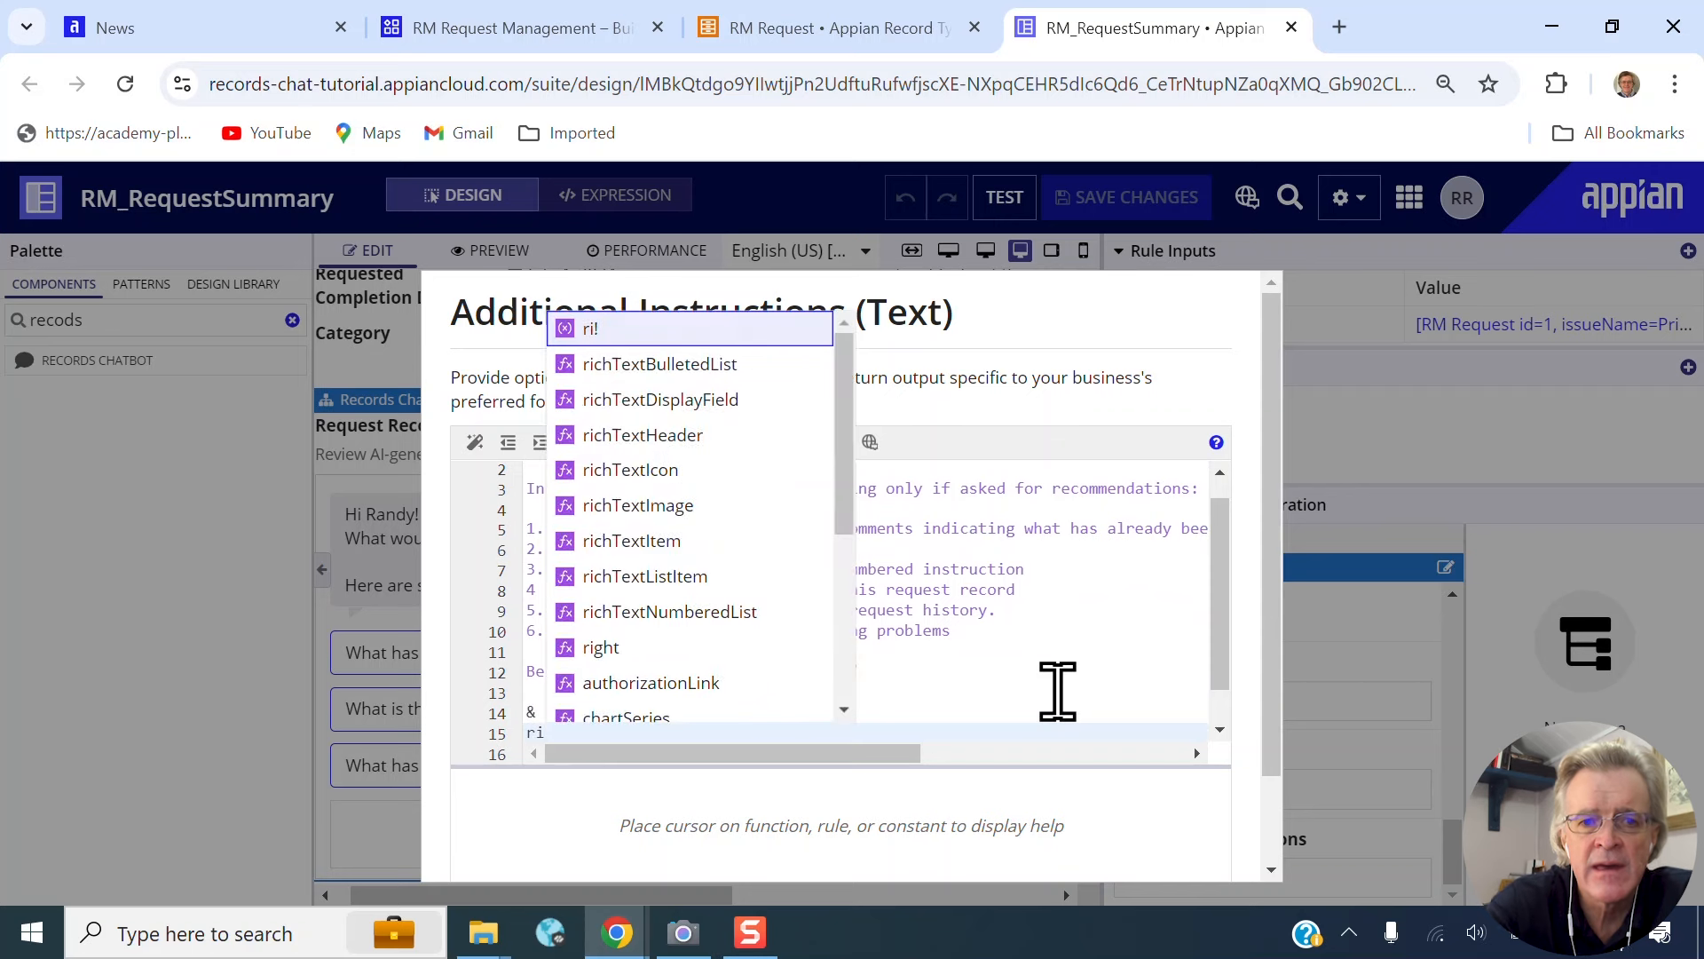
{"action": "key", "text": "Return"}
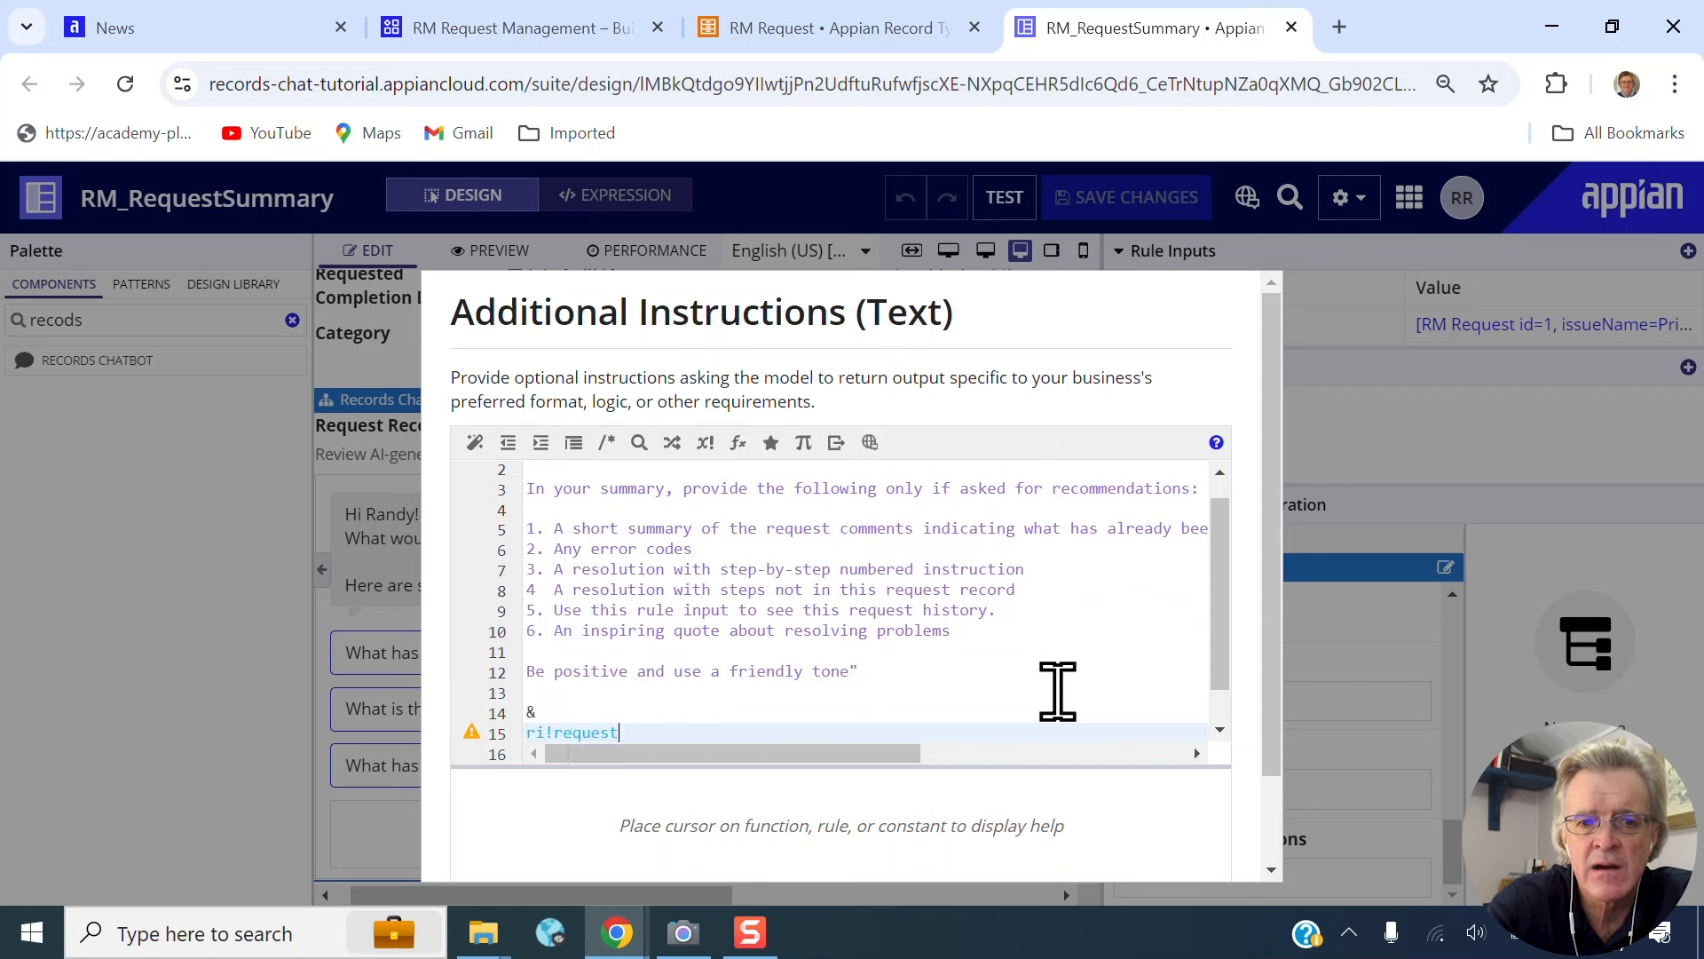
{"action": "type", "text": "."}
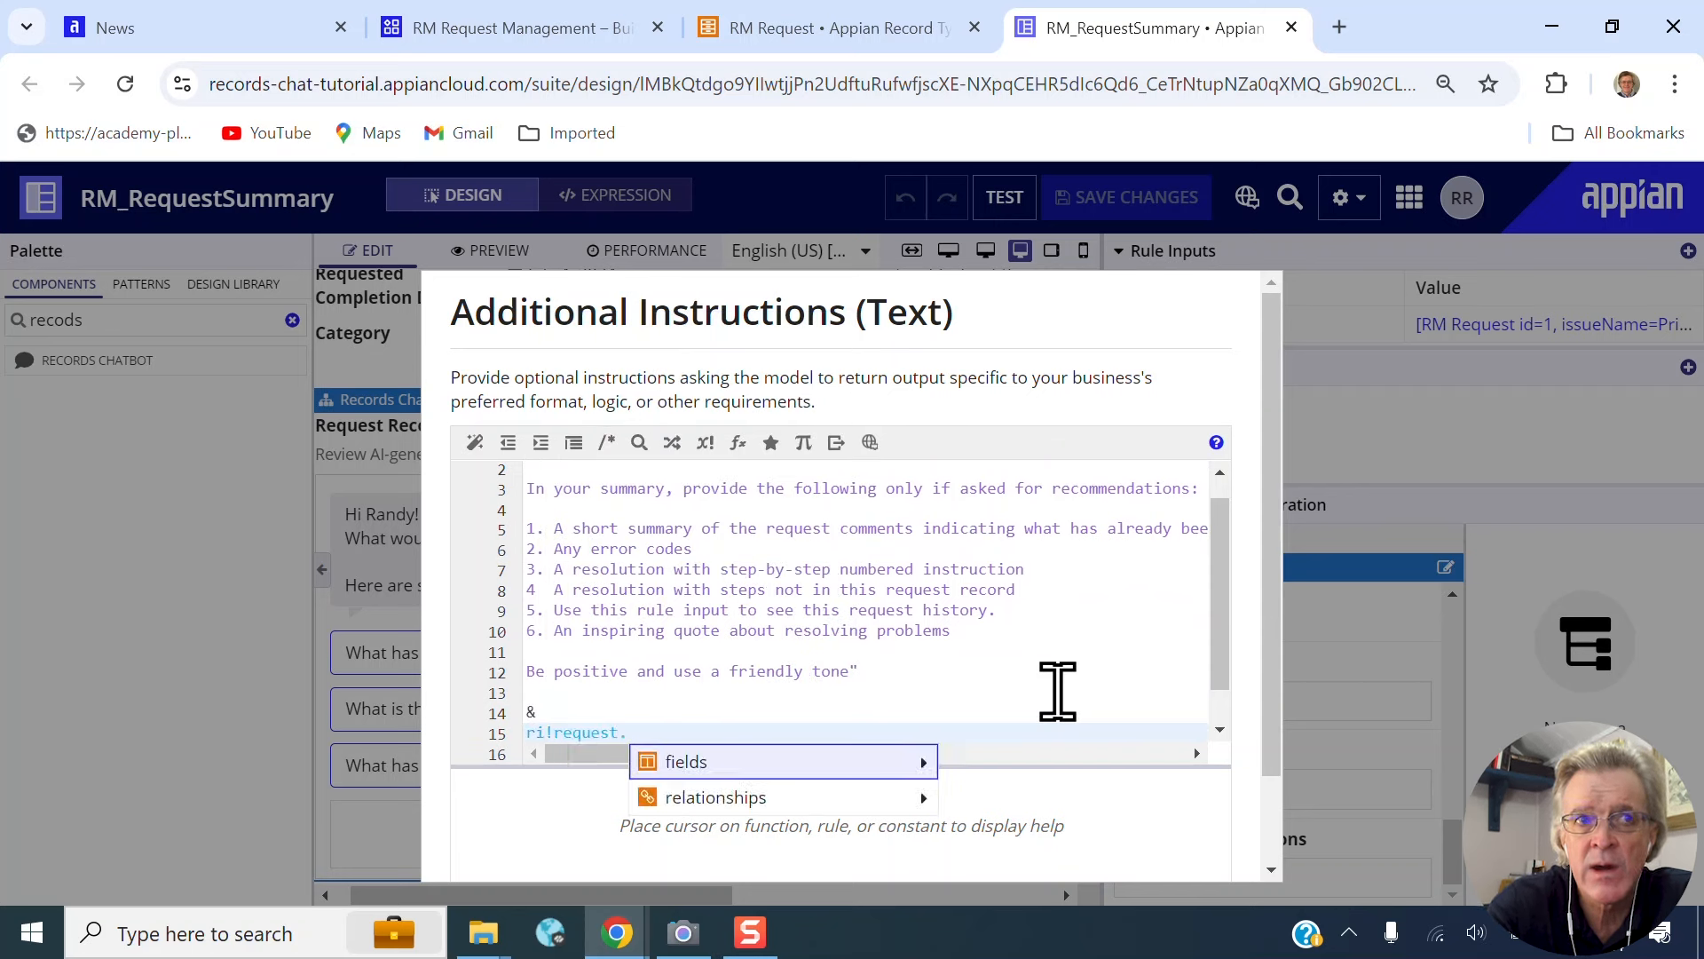
{"action": "key", "text": "Down"}
{"action": "key", "text": "Right"}
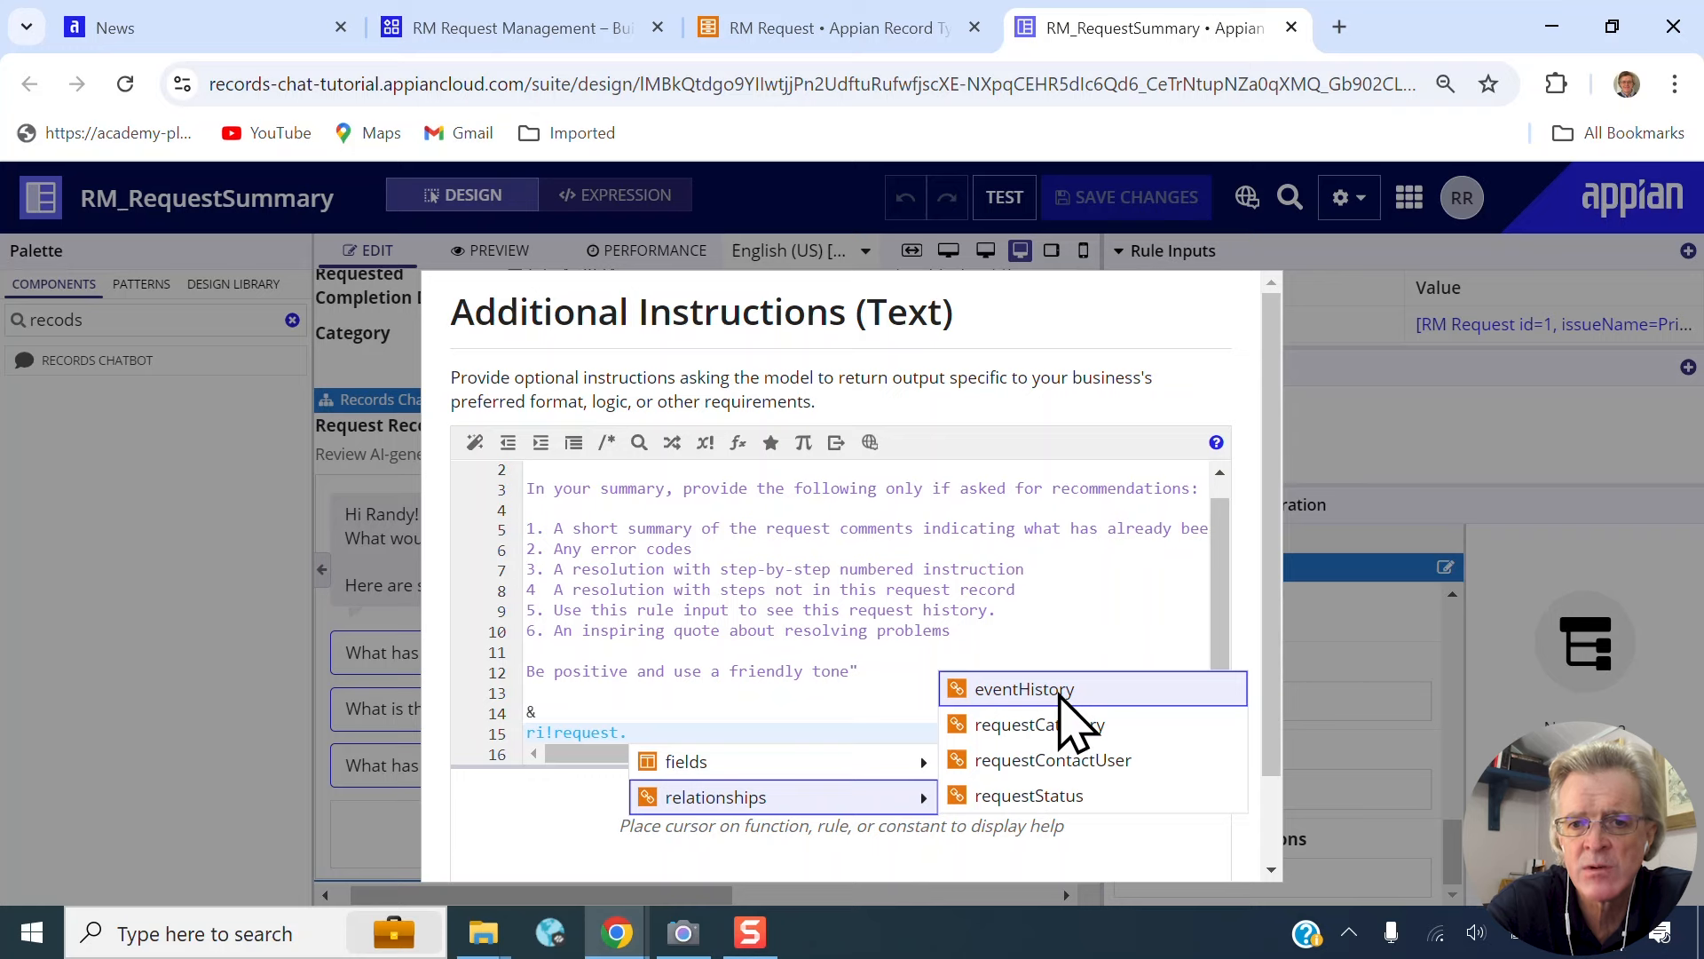
{"action": "left_click", "coordinate": [1058, 692]}
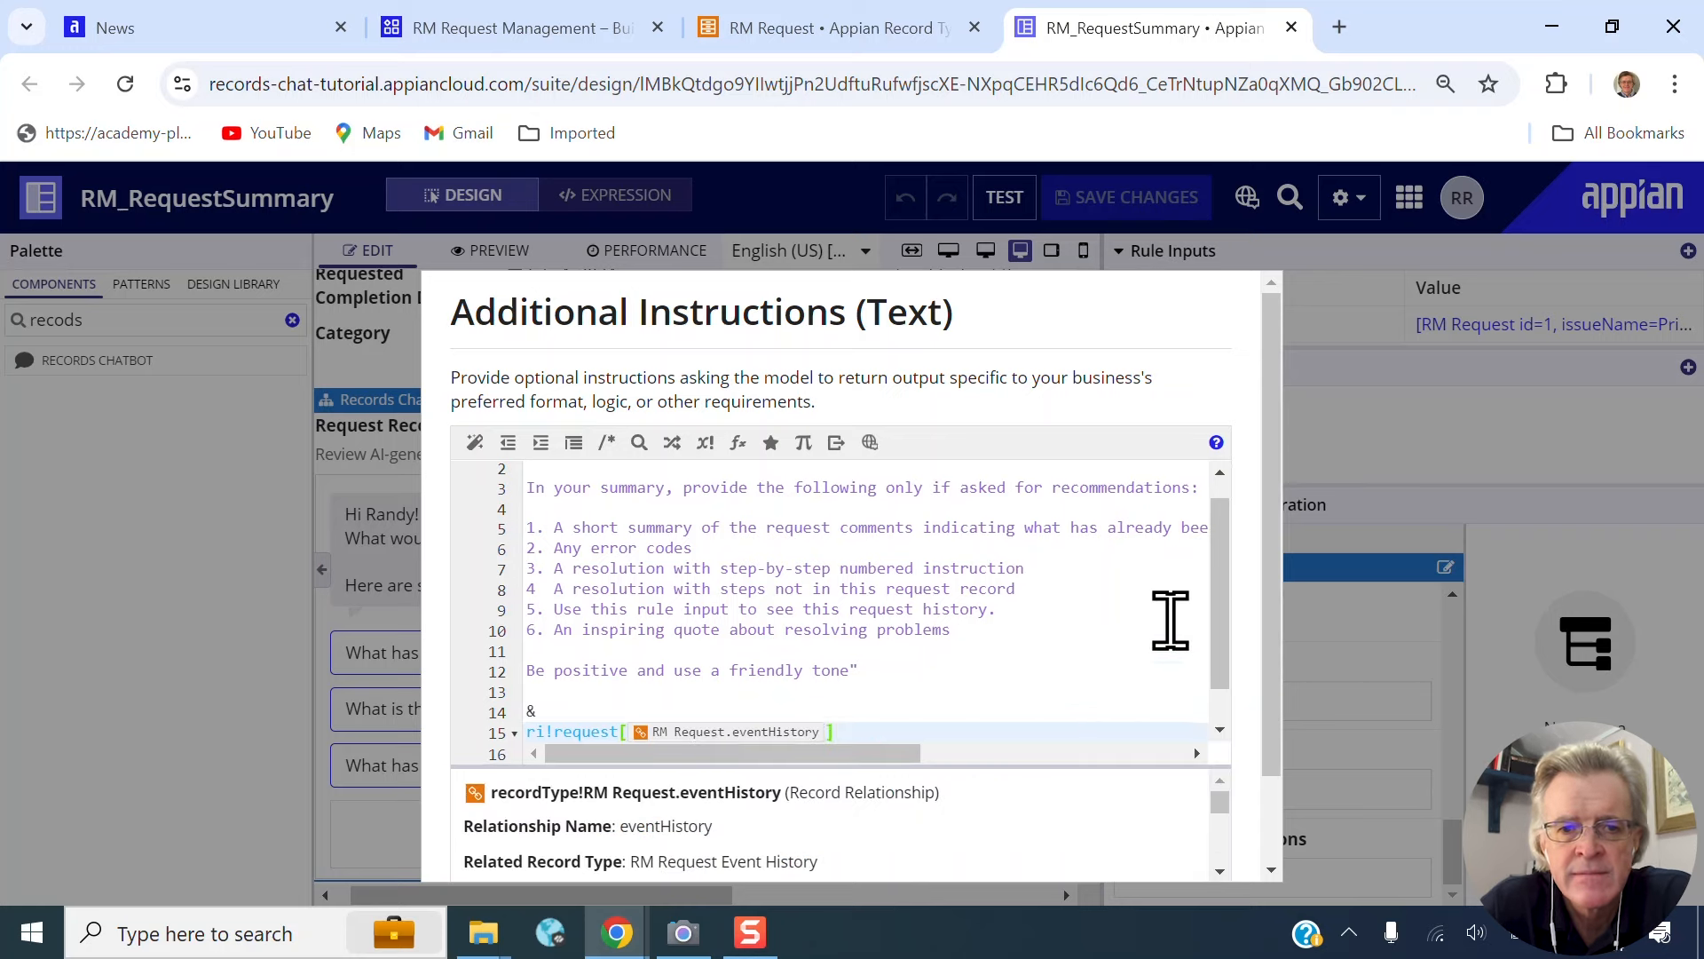
- Accept the Additional Instructions, save the interface and collapse the configuration pane
{"action": "scroll", "coordinate": [1263, 749], "scroll_direction": "down", "scroll_amount": 2}
{"action": "left_click", "coordinate": [1203, 833]}
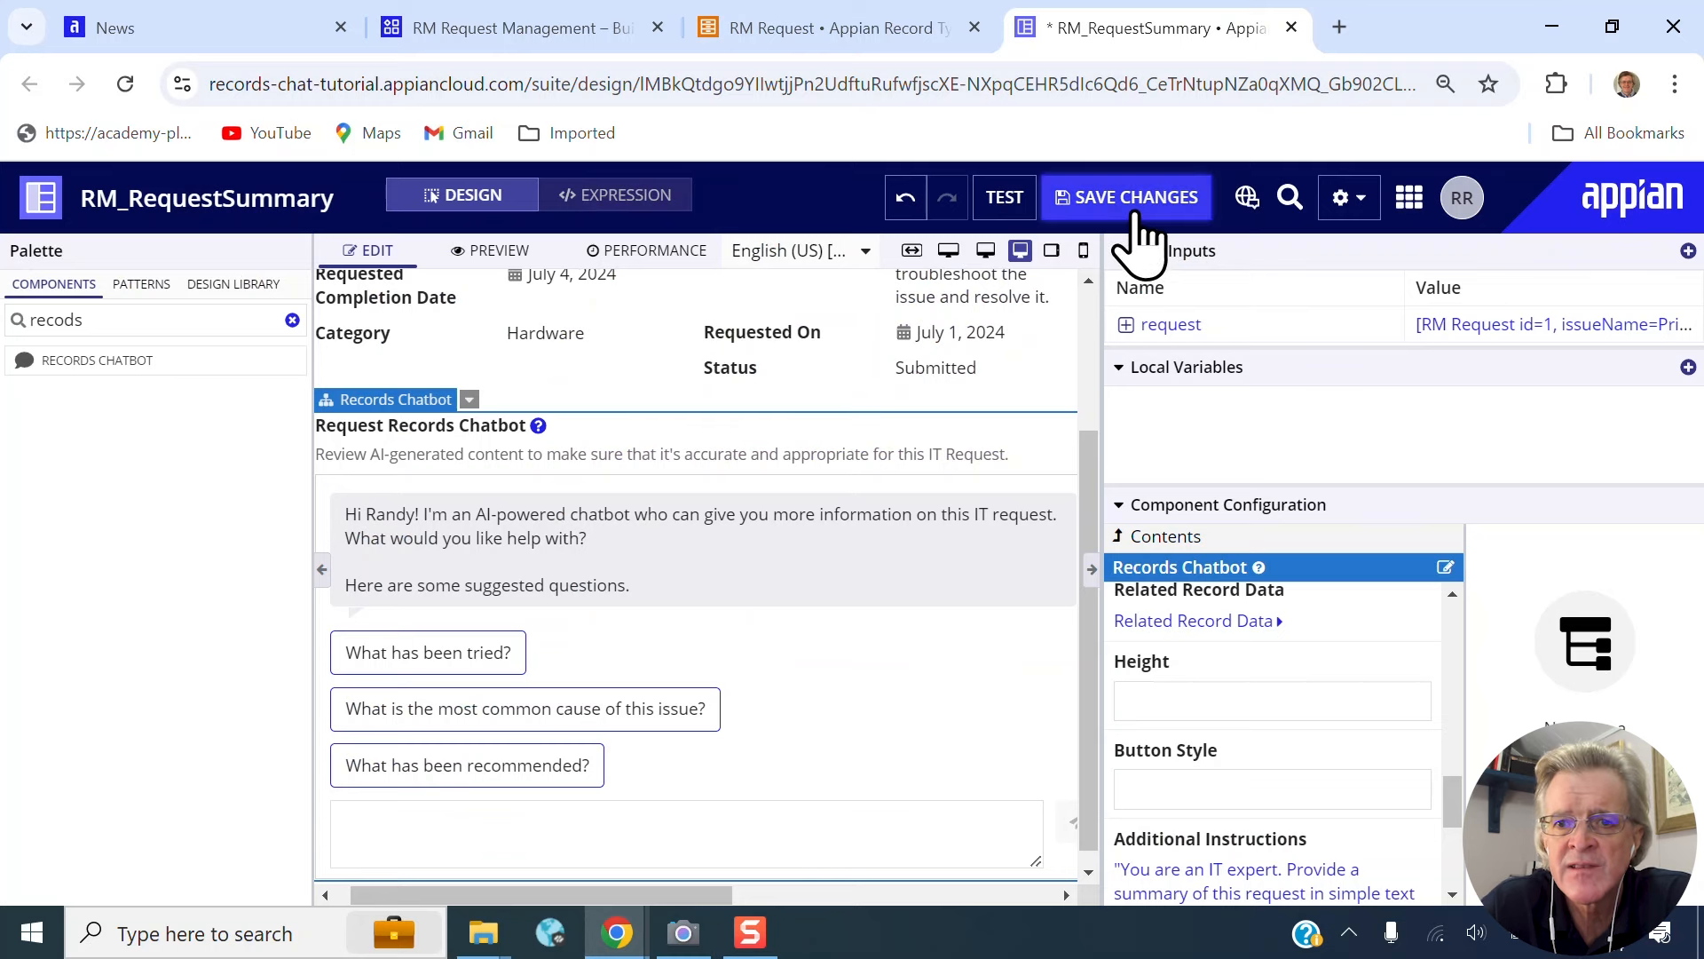
{"action": "left_click", "coordinate": [1092, 568]}
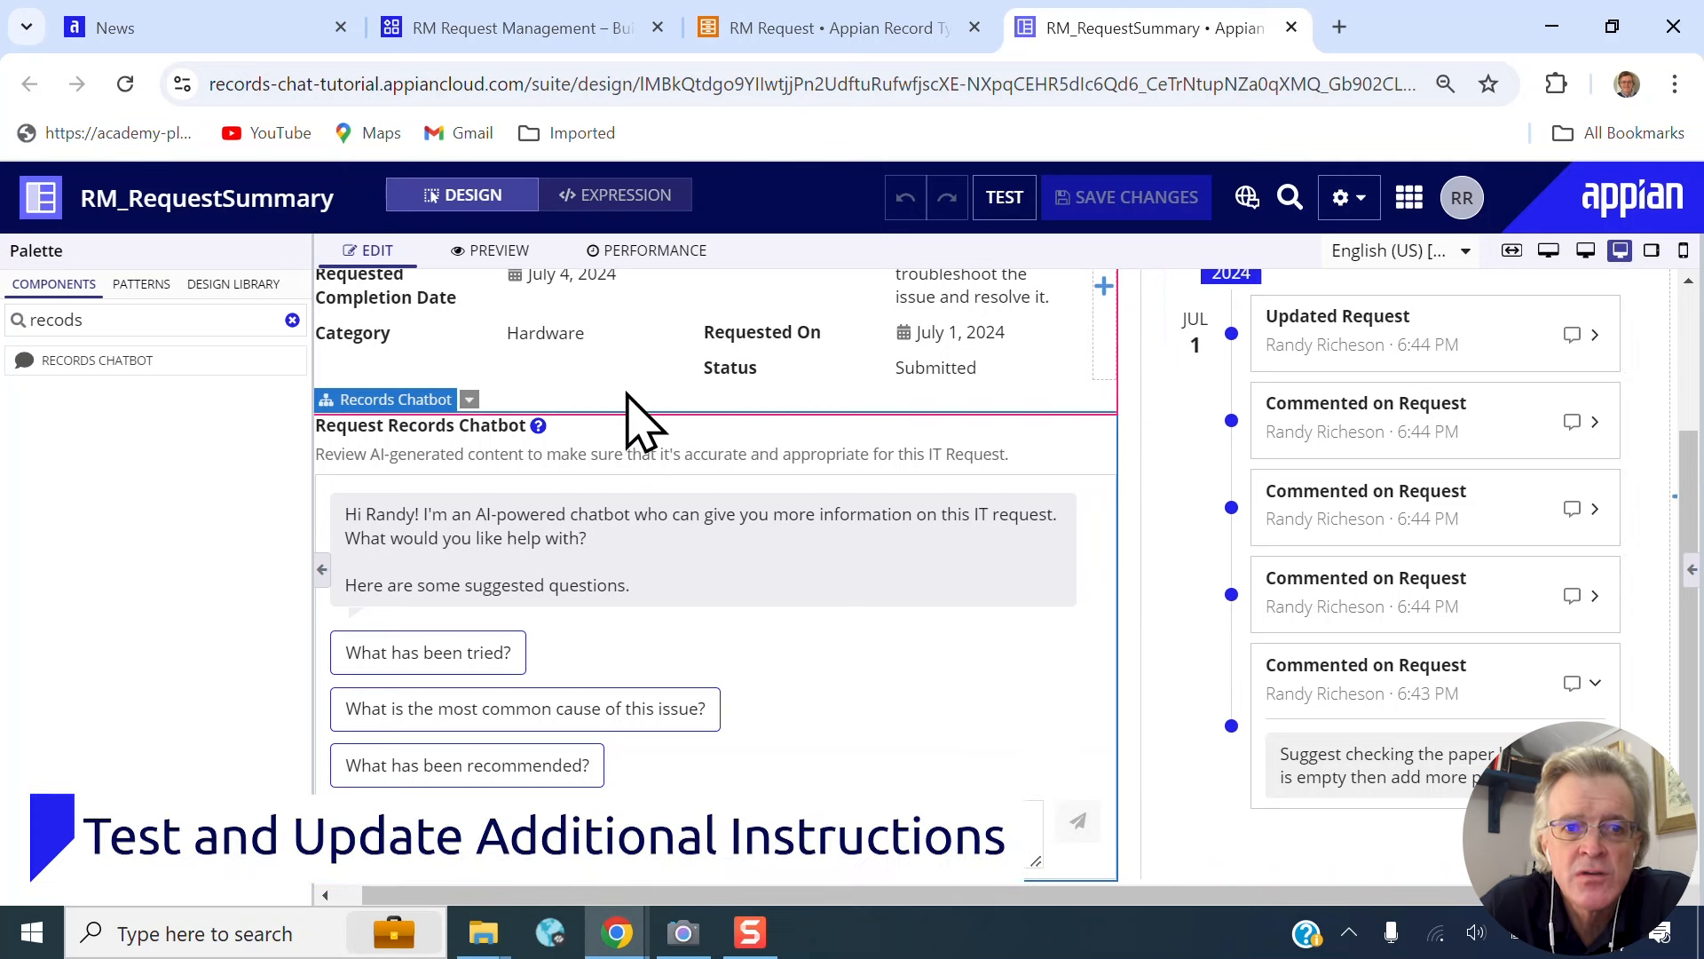
{"action": "mouse_move", "coordinate": [539, 426]}
{"action": "left_click_drag", "start_coordinate": [556, 426], "coordinate": [817, 433]}
{"action": "key", "text": "ctrl+c"}
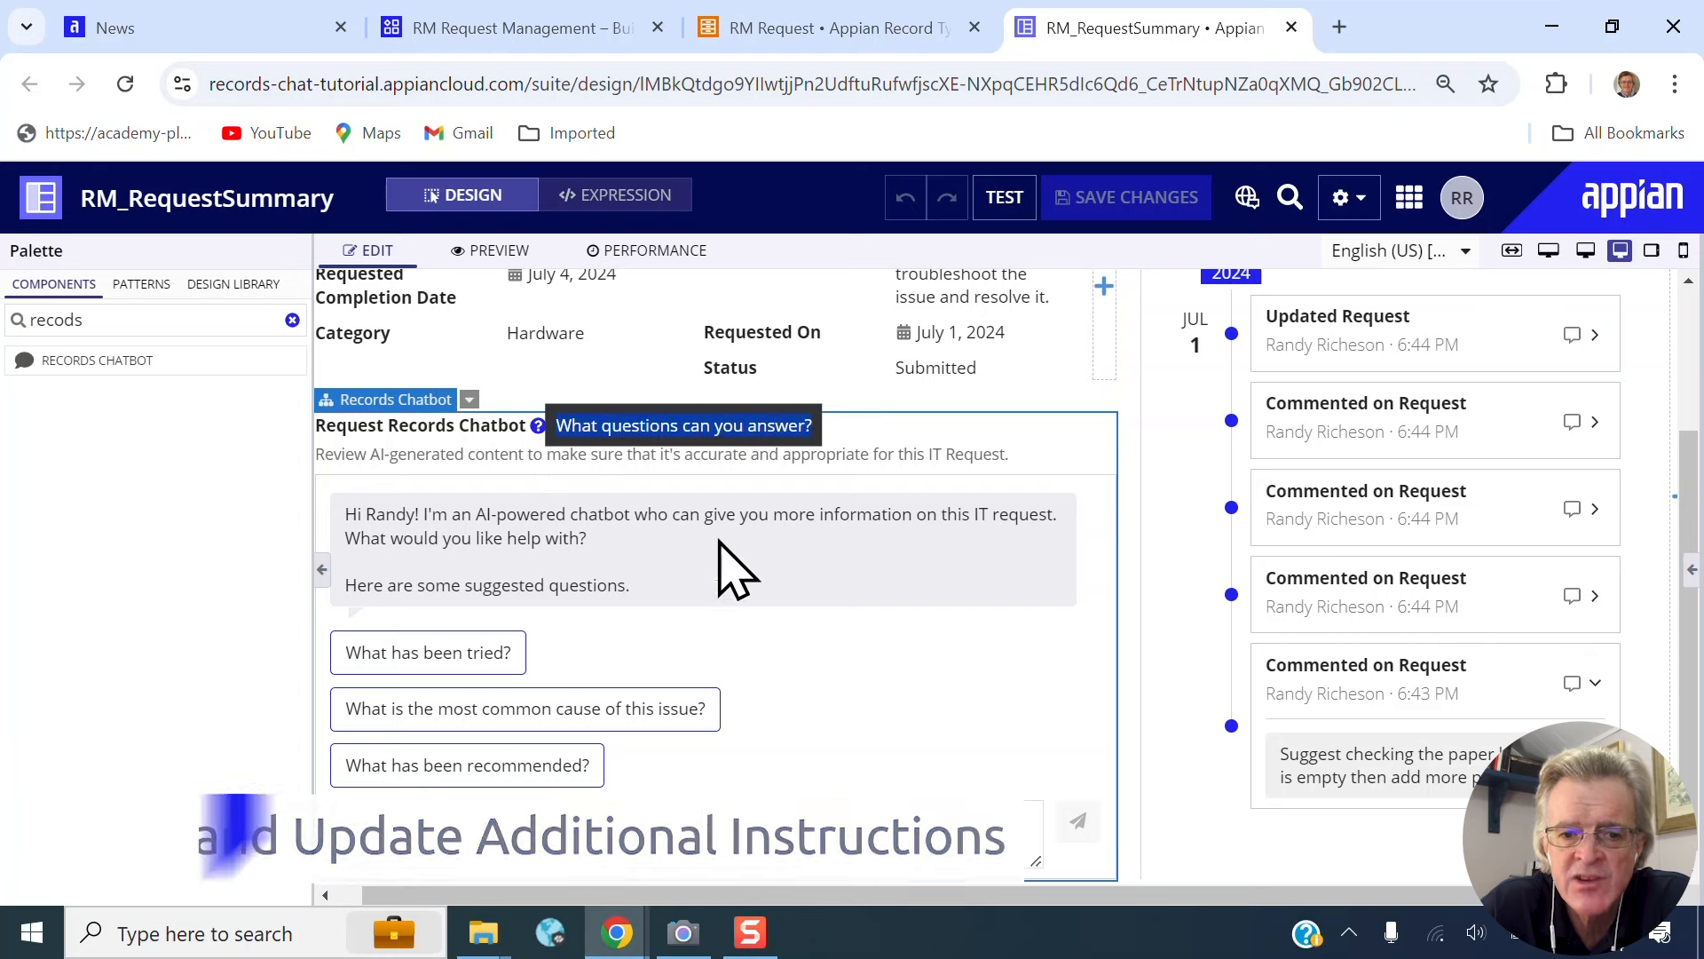
{"action": "left_click", "coordinate": [559, 818]}
{"action": "key", "text": "ctrl+v"}
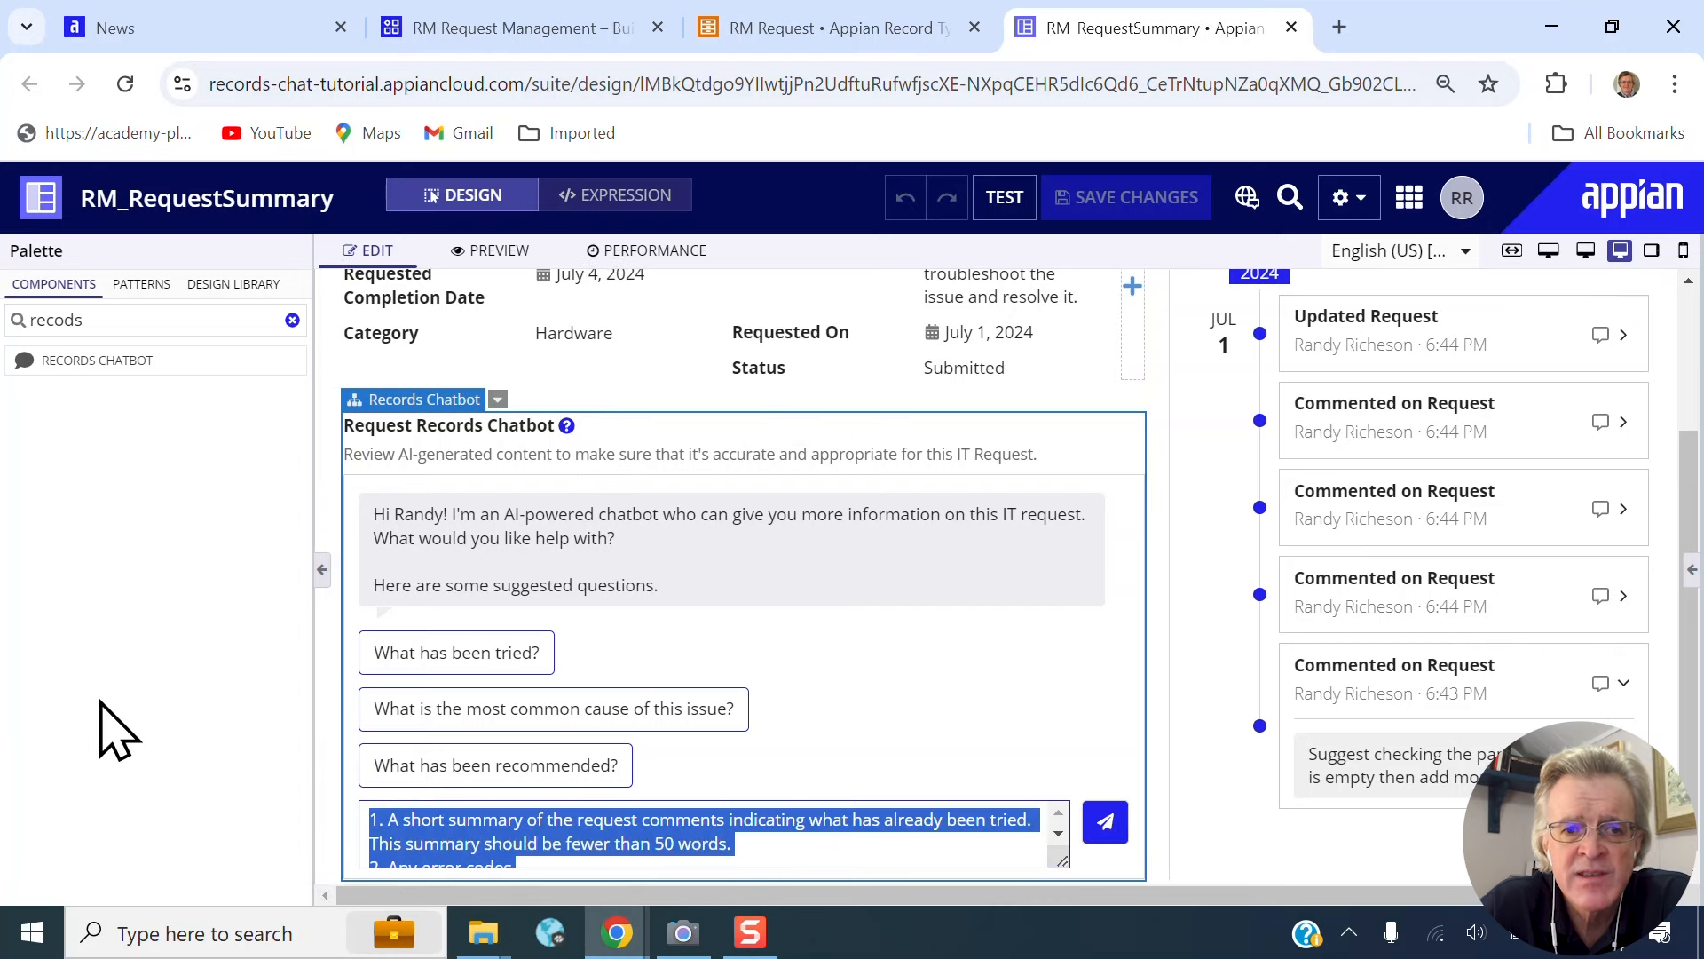
{"action": "key", "text": "BackSpace"}
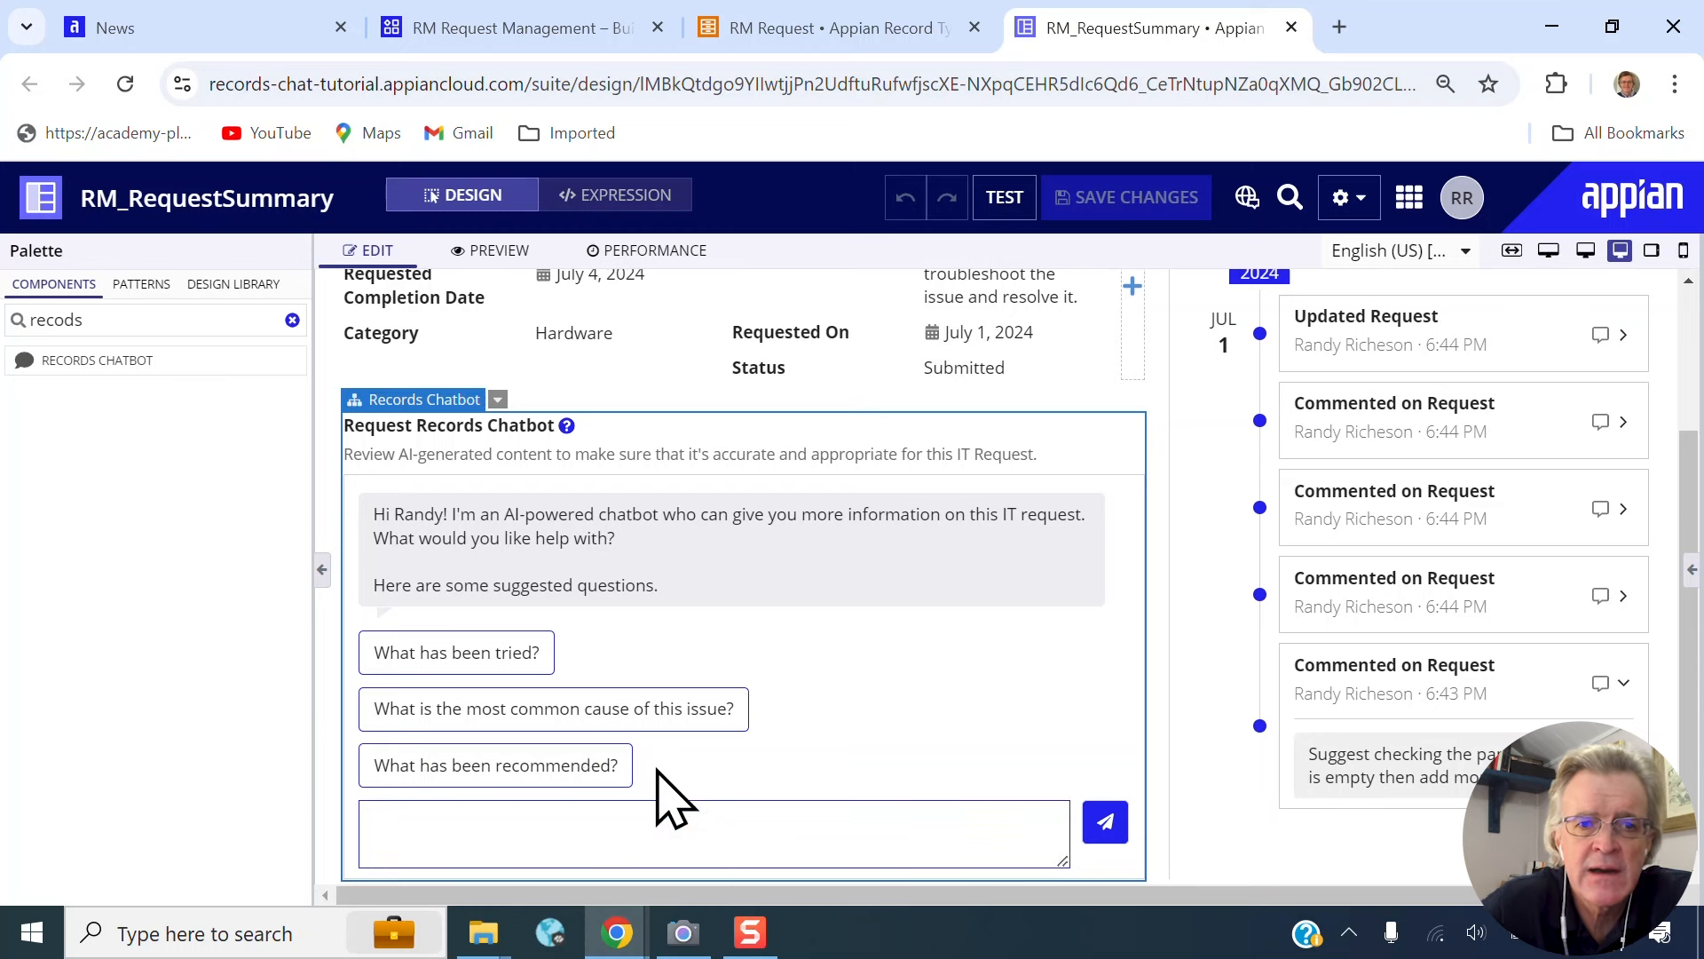
- Copy the chatbot's help tooltip question, send "What questions can you answer?" to the chatbot and read through its reply
{"action": "mouse_move", "coordinate": [567, 427]}
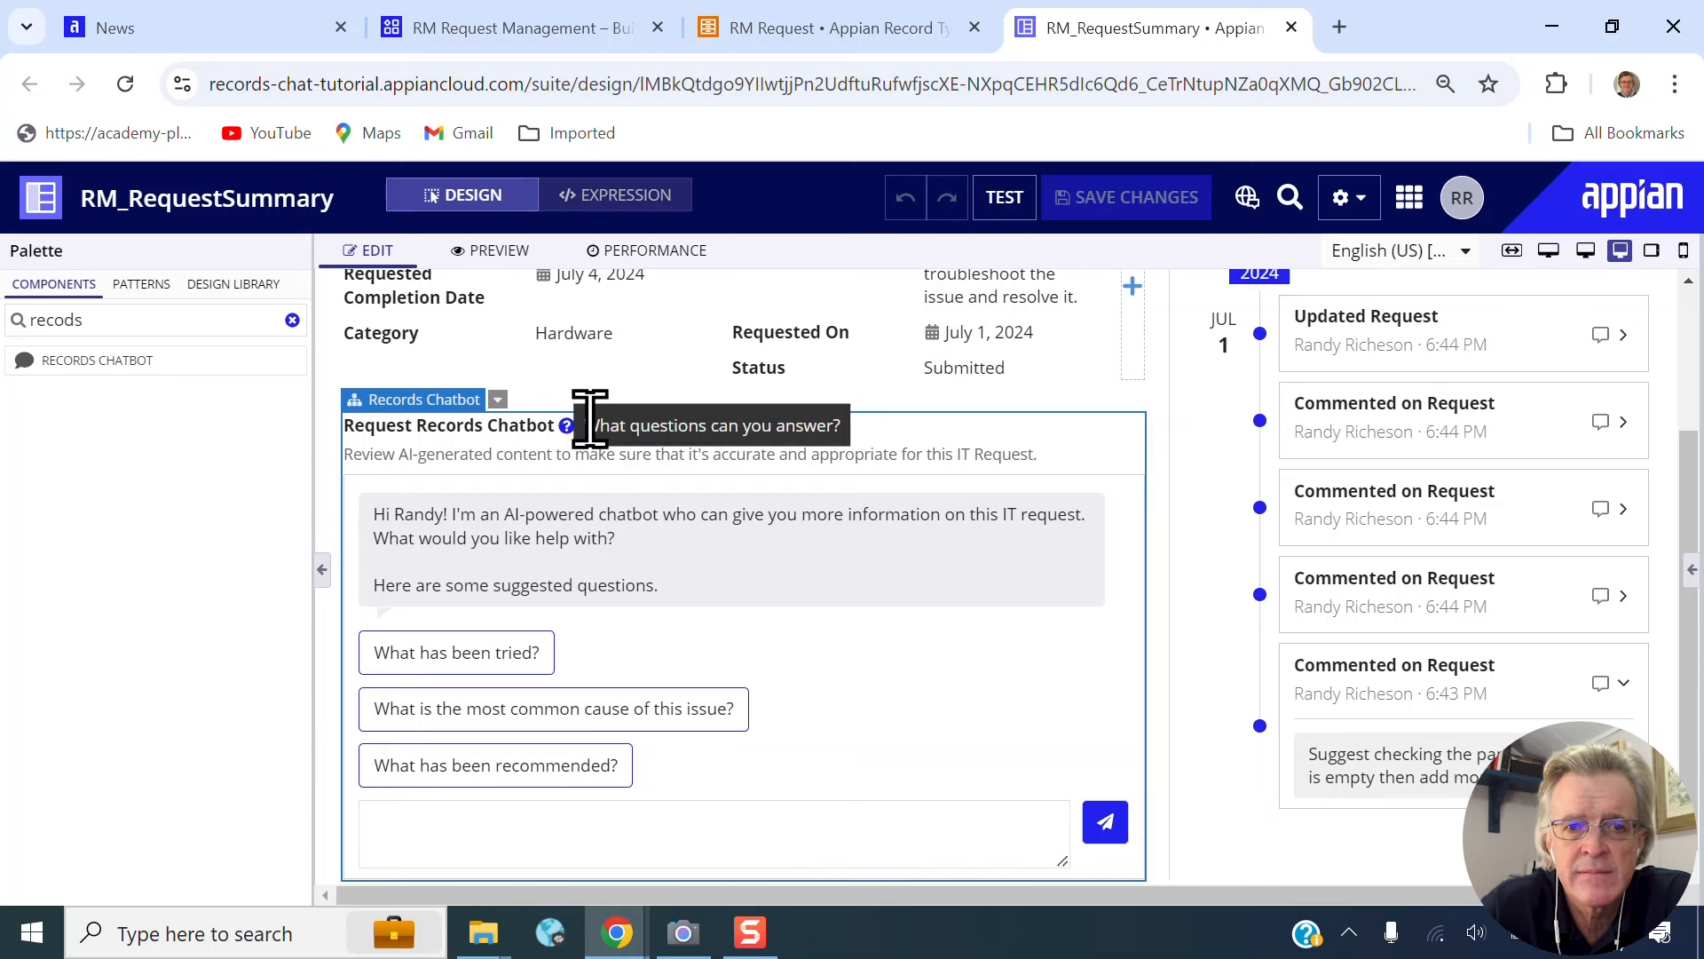
{"action": "left_click", "coordinate": [488, 820]}
{"action": "key", "text": "ctrl+v"}
{"action": "left_click", "coordinate": [1105, 822]}
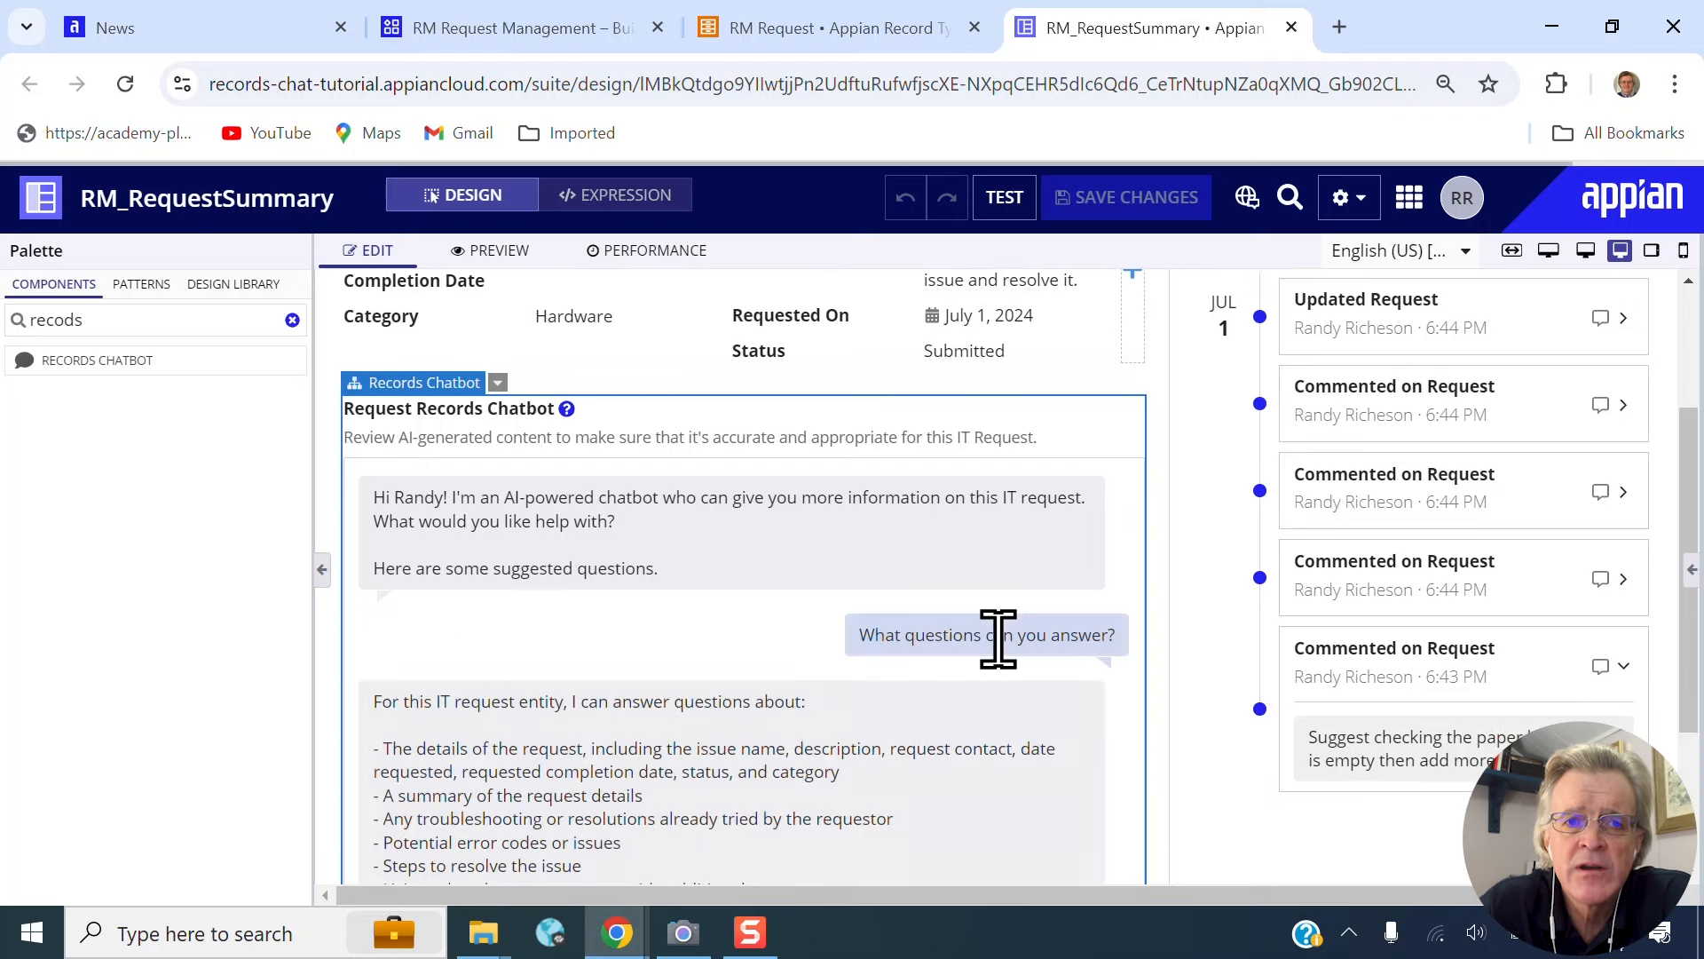
{"action": "scroll", "coordinate": [996, 638], "scroll_direction": "down", "scroll_amount": 3}
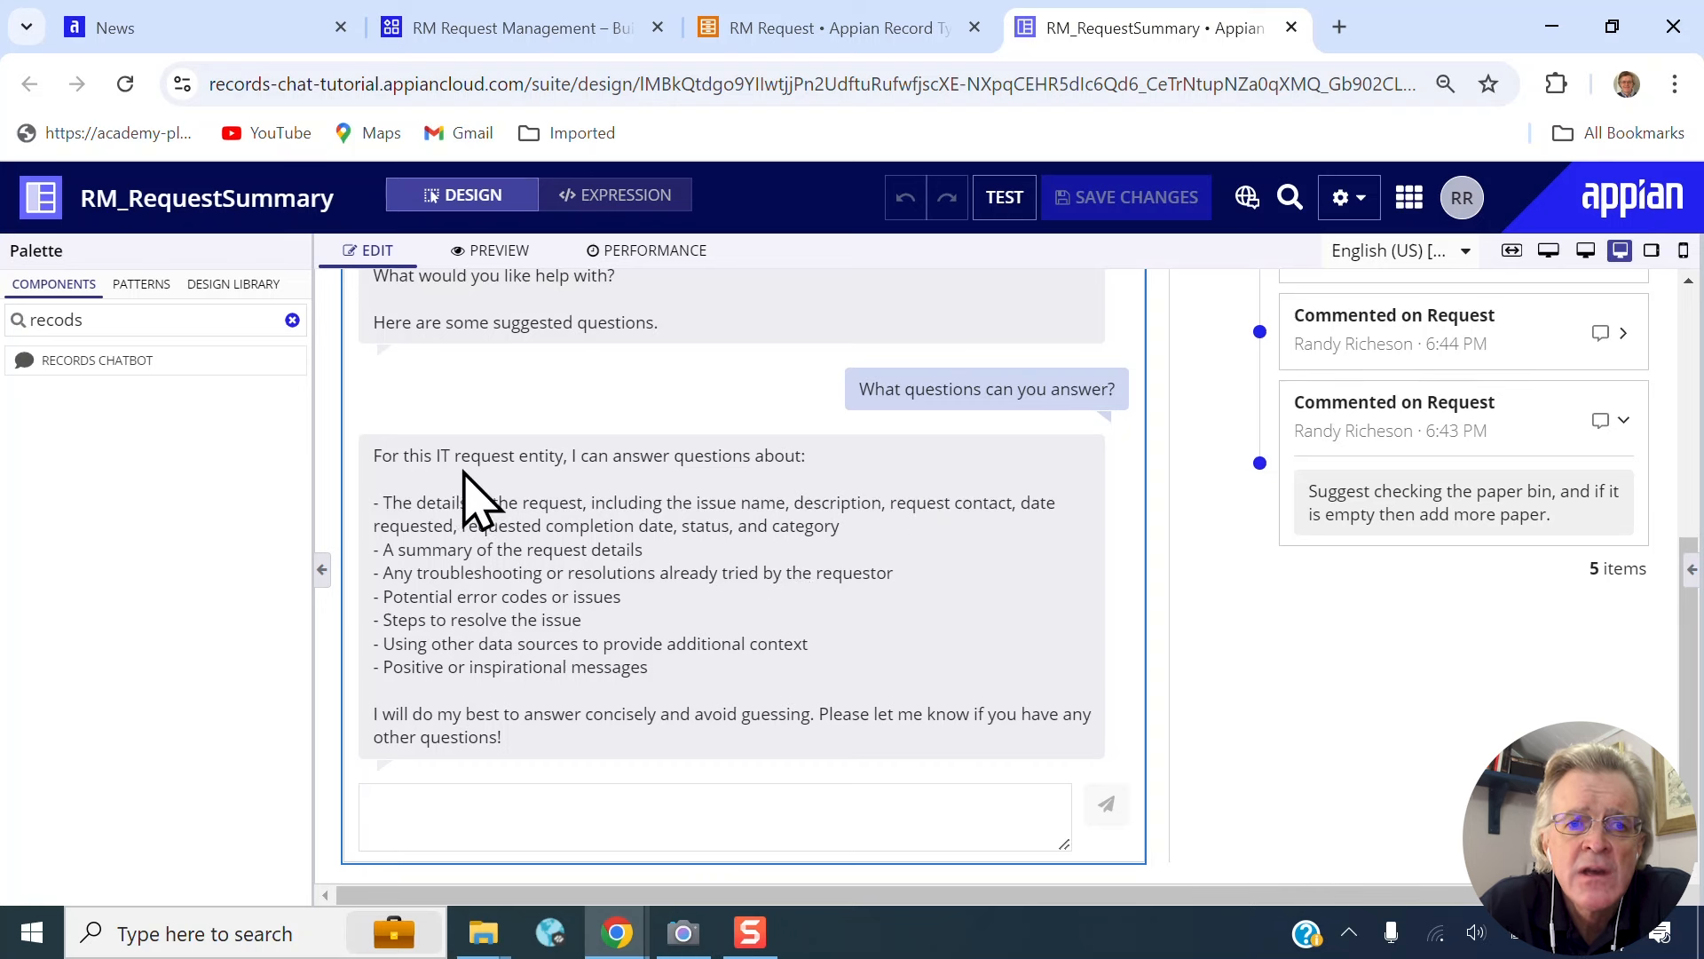
{"action": "left_click_drag", "start_coordinate": [442, 459], "coordinate": [484, 502]}
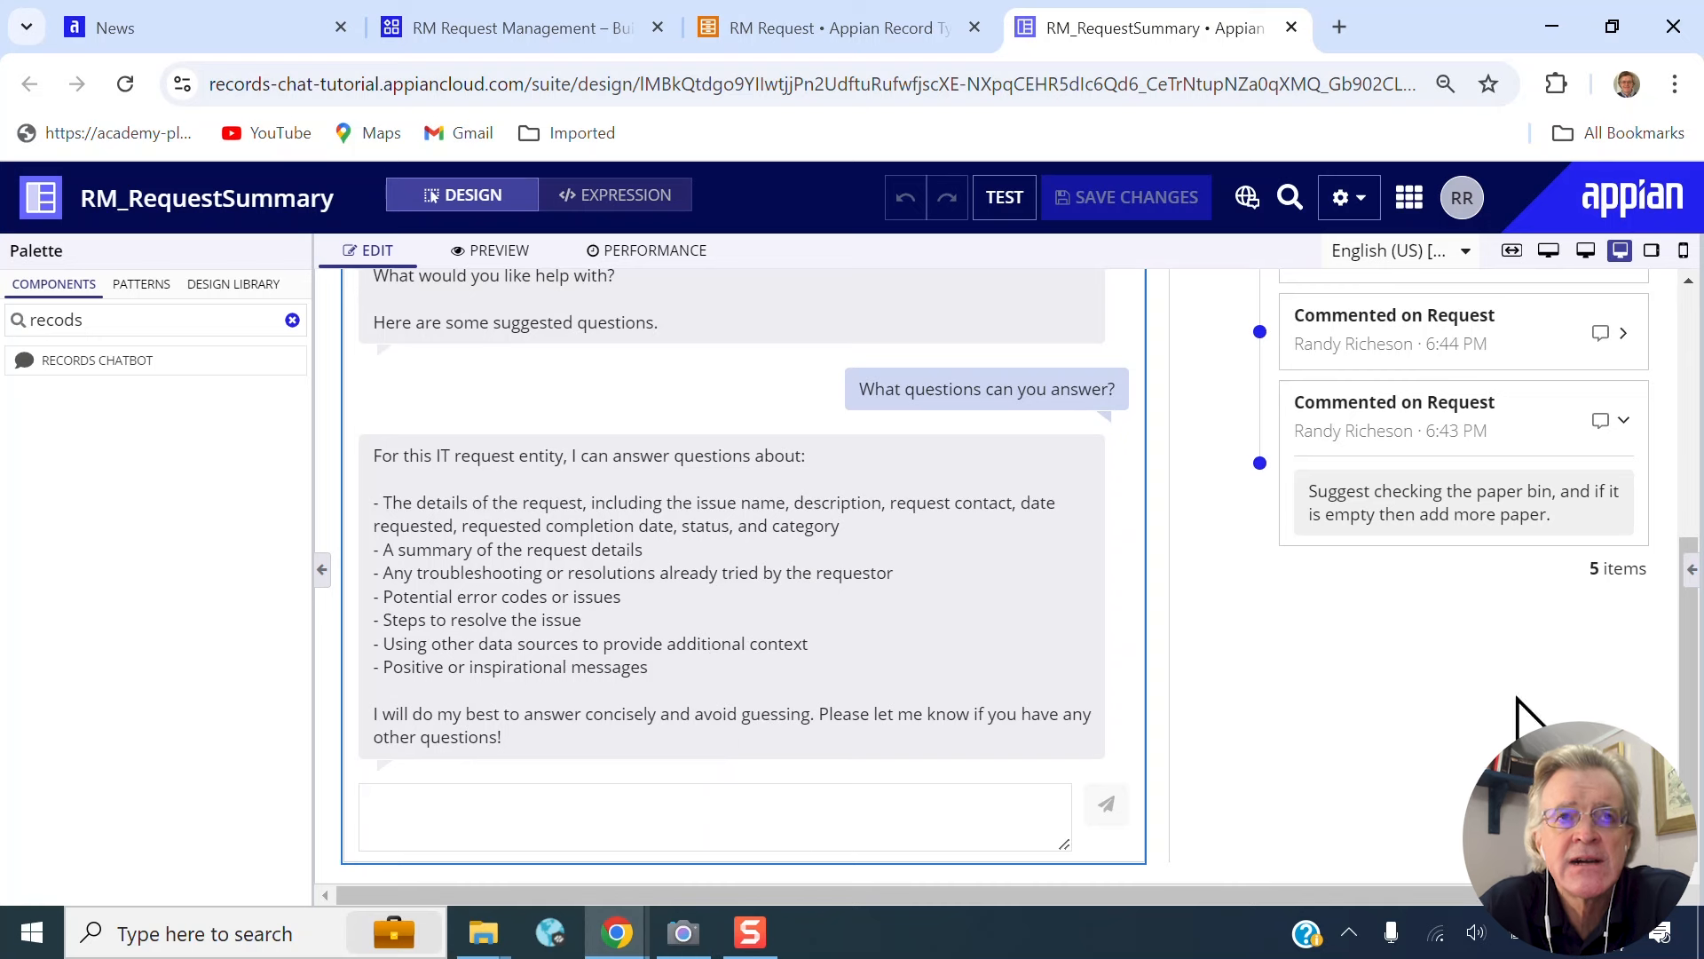
- Ask the previewed chatbot "What has been tried?" and read through its reply
{"action": "left_click", "coordinate": [614, 802]}
{"action": "type", "text": "What"}
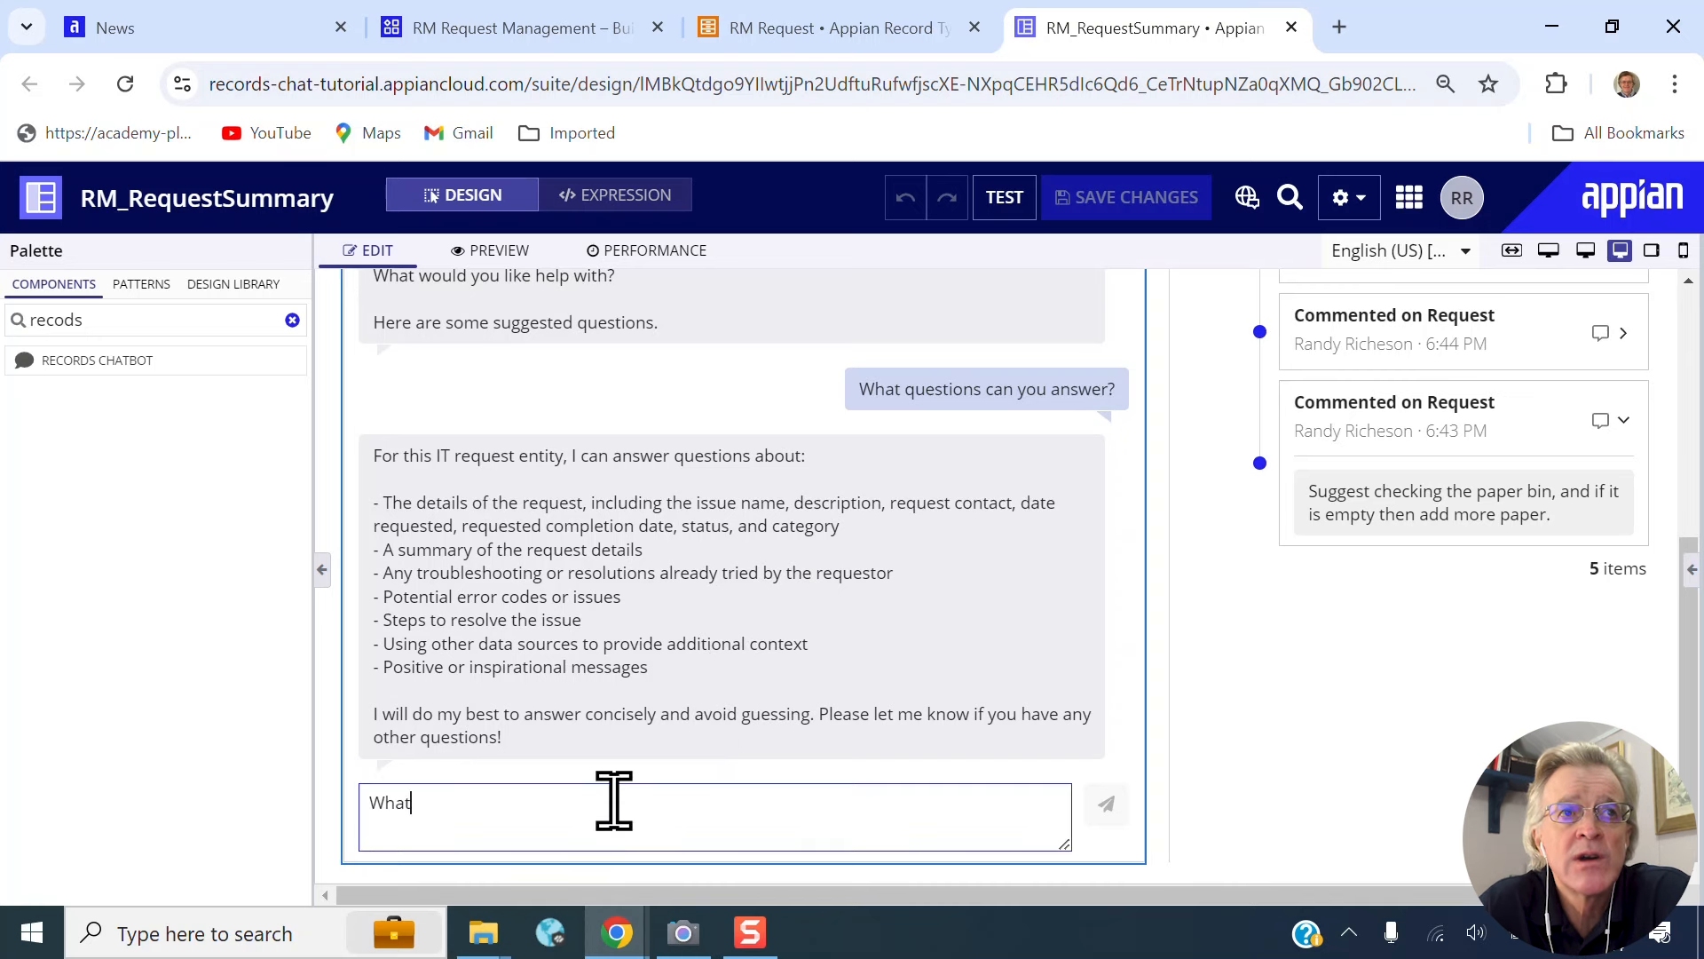
{"action": "type", "text": " has been tried?"}
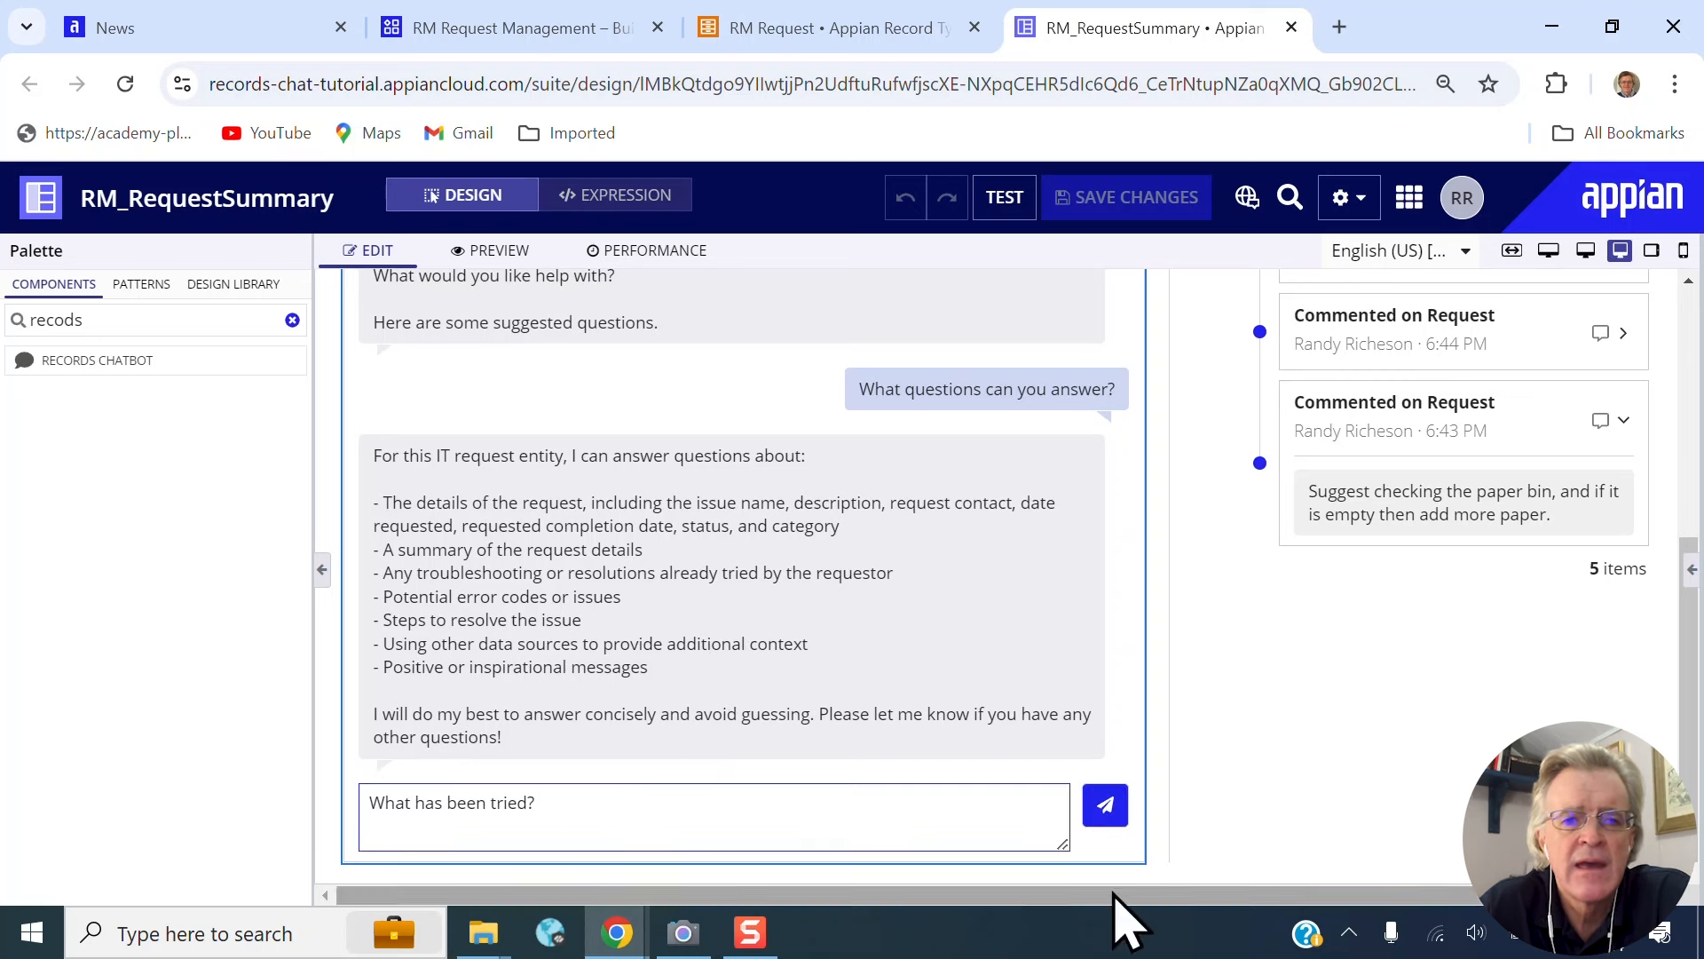
{"action": "left_click", "coordinate": [1101, 806]}
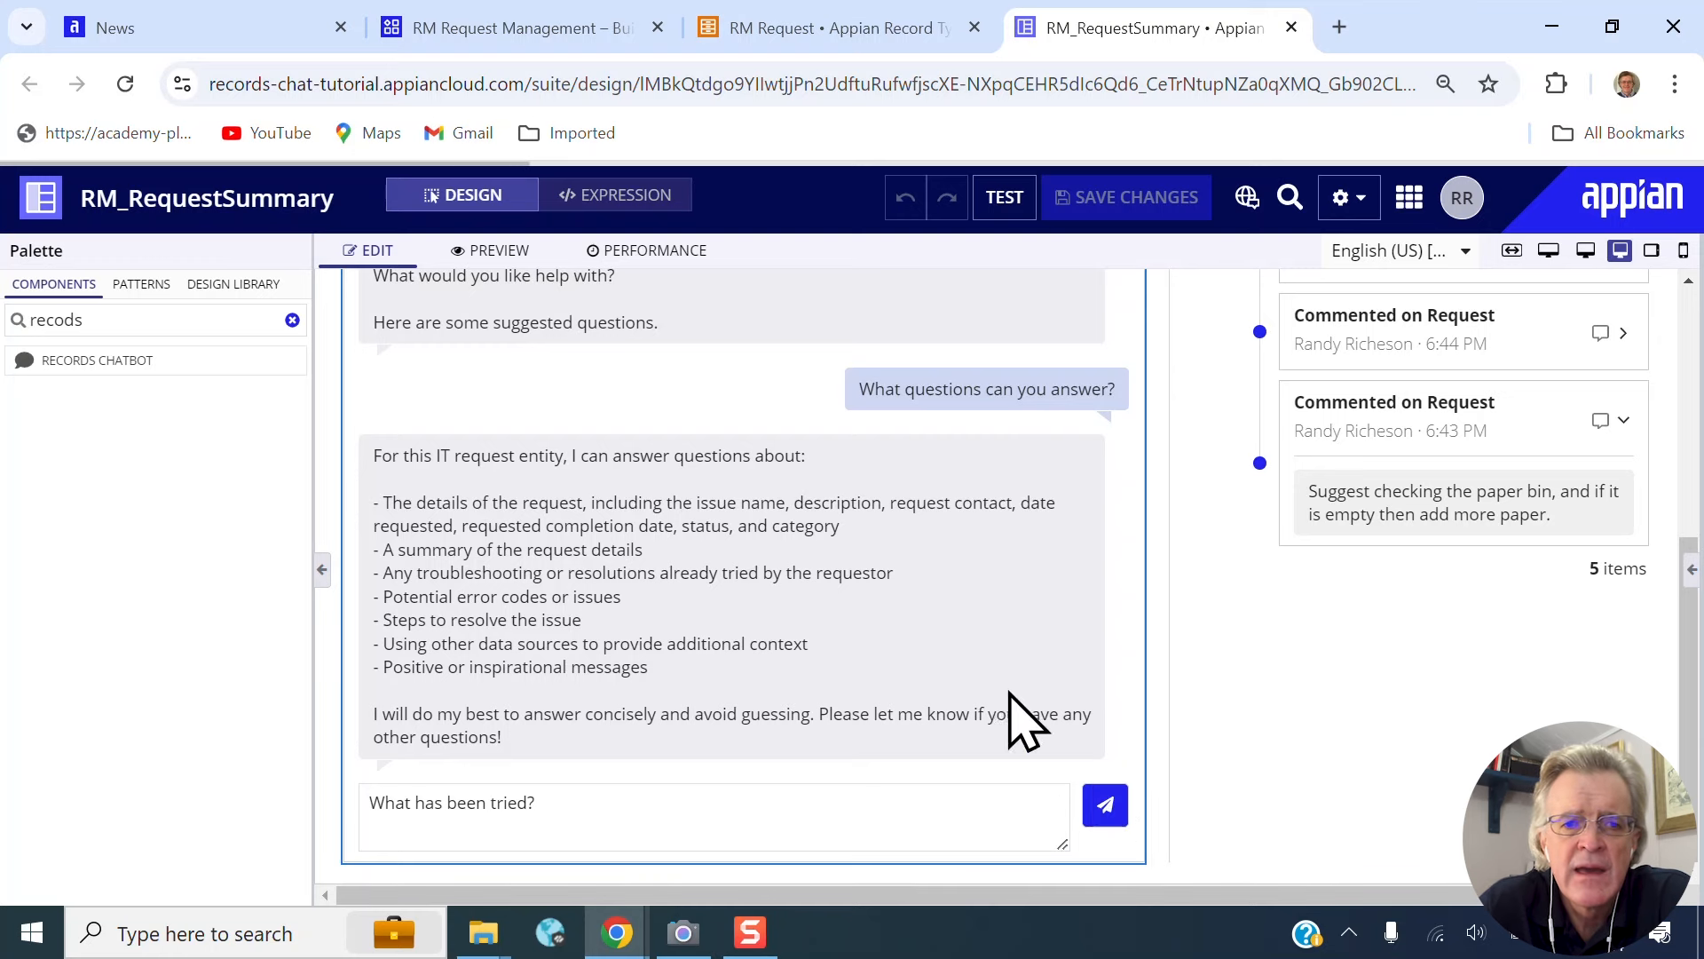
{"action": "scroll", "coordinate": [963, 688], "scroll_direction": "down", "scroll_amount": 3}
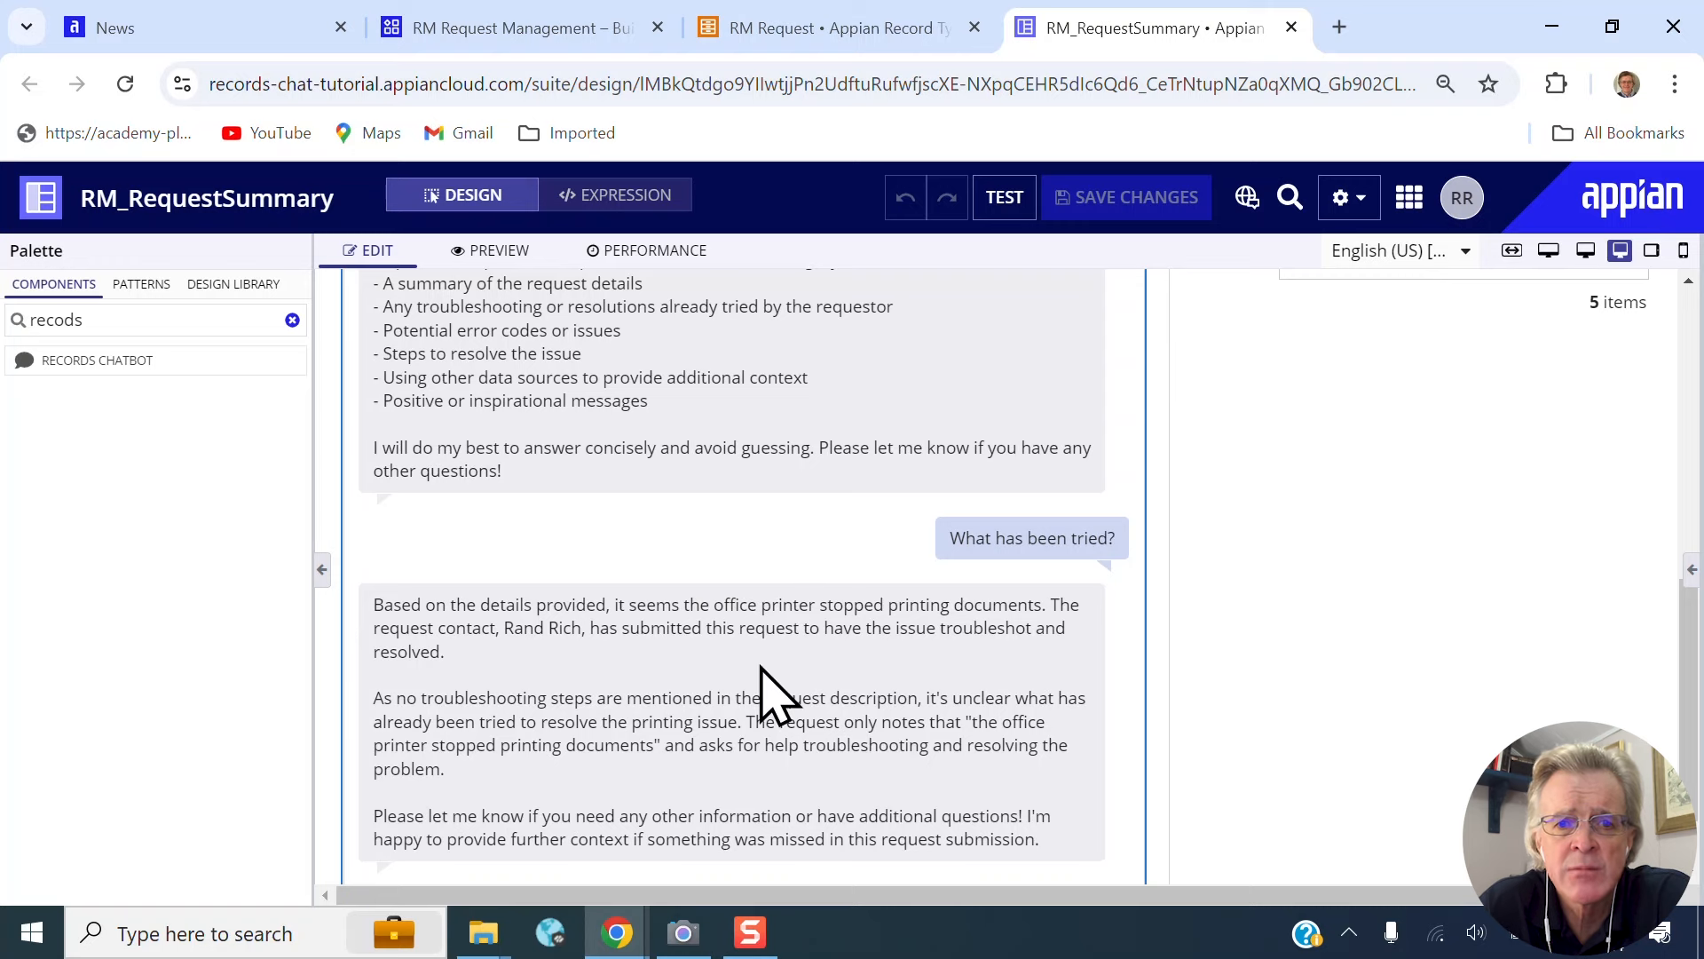
{"action": "scroll", "coordinate": [695, 621], "scroll_direction": "up", "scroll_amount": 5}
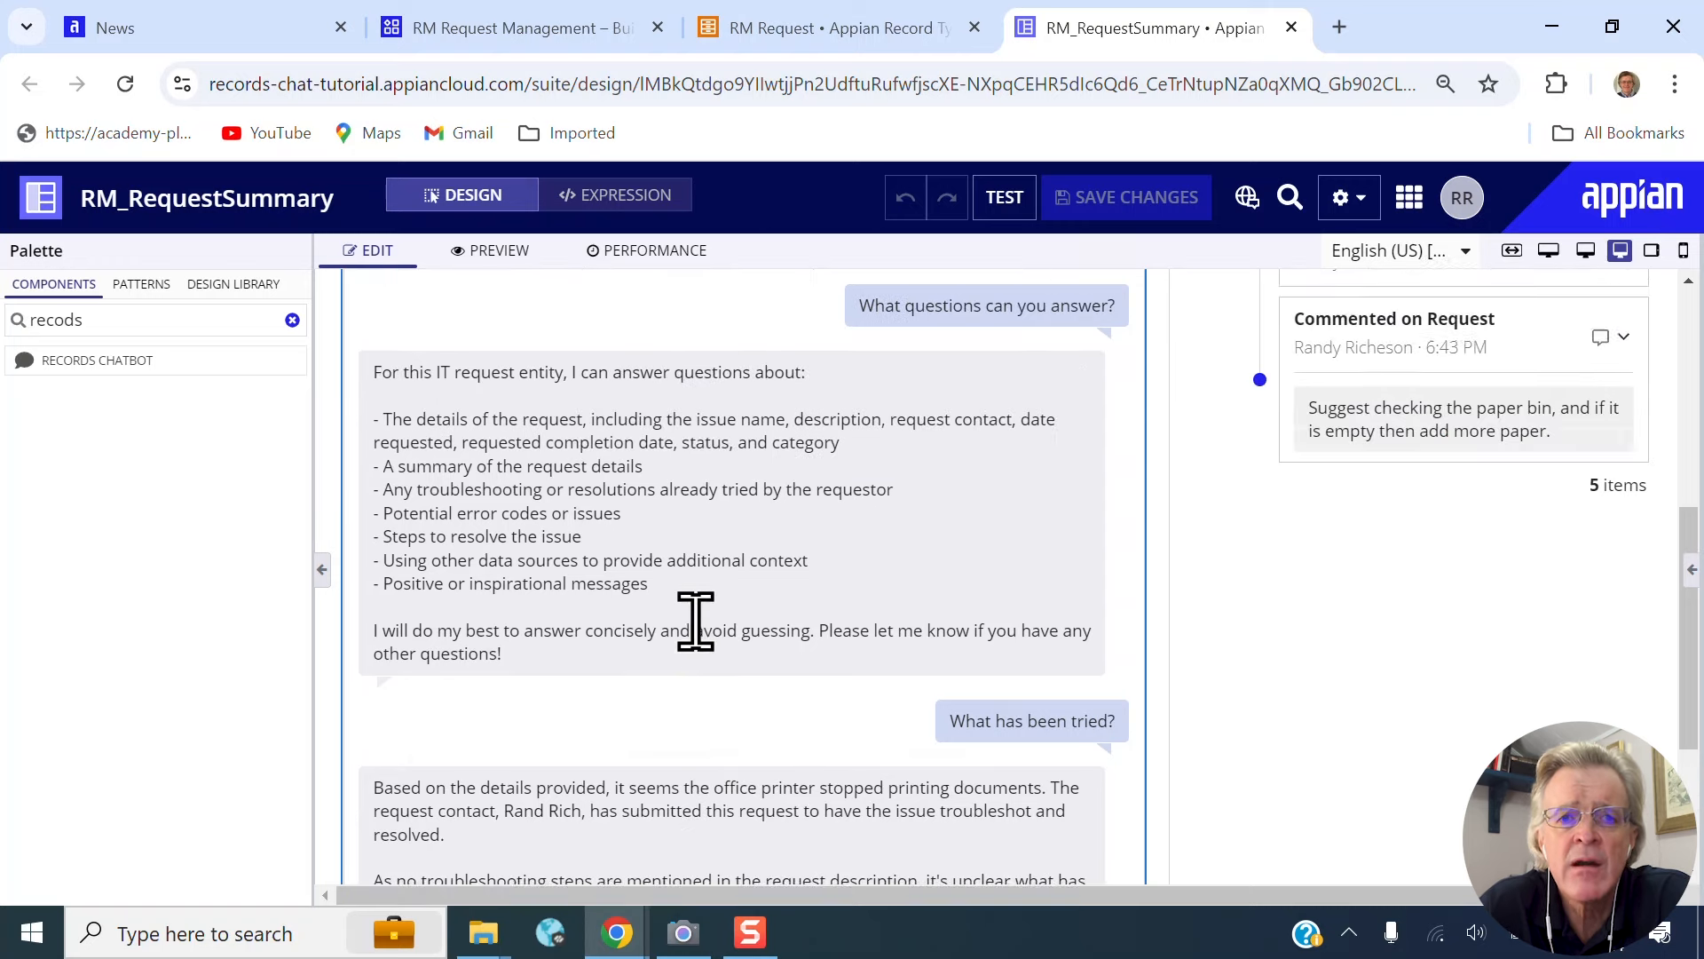
{"action": "scroll", "coordinate": [705, 621], "scroll_direction": "up", "scroll_amount": 2}
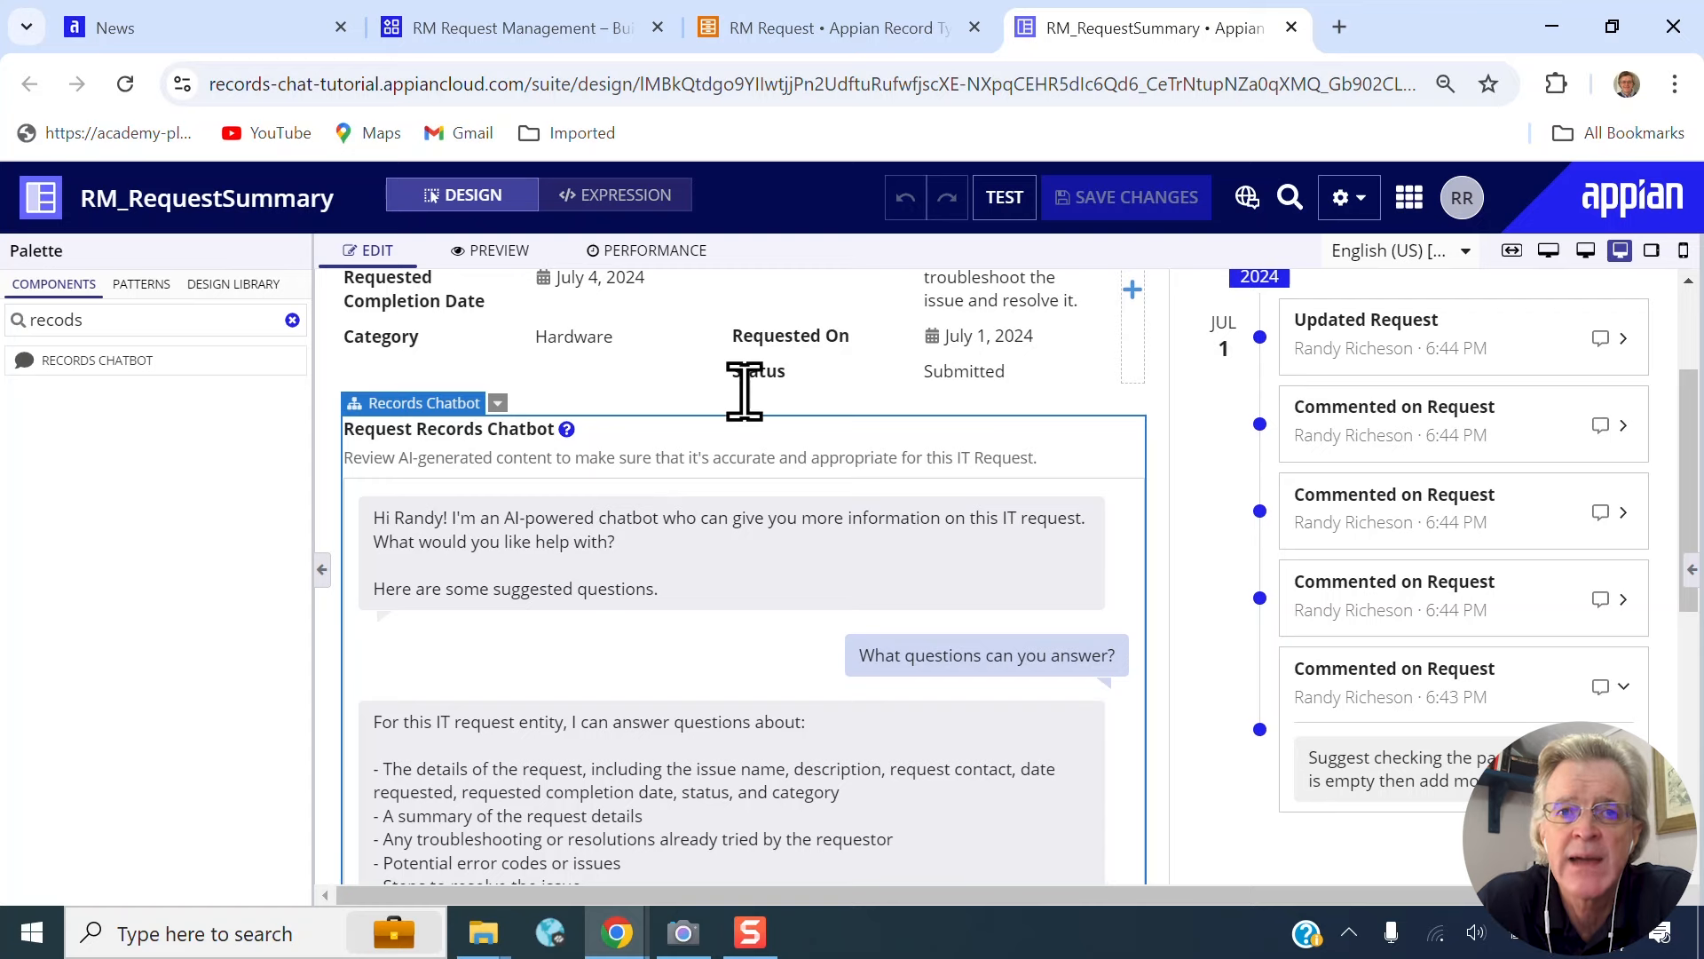
- Open the Requests record list from the RM Request record type and view the chatbot on the "Printer not working" record's summary
{"action": "left_click", "coordinate": [836, 25]}
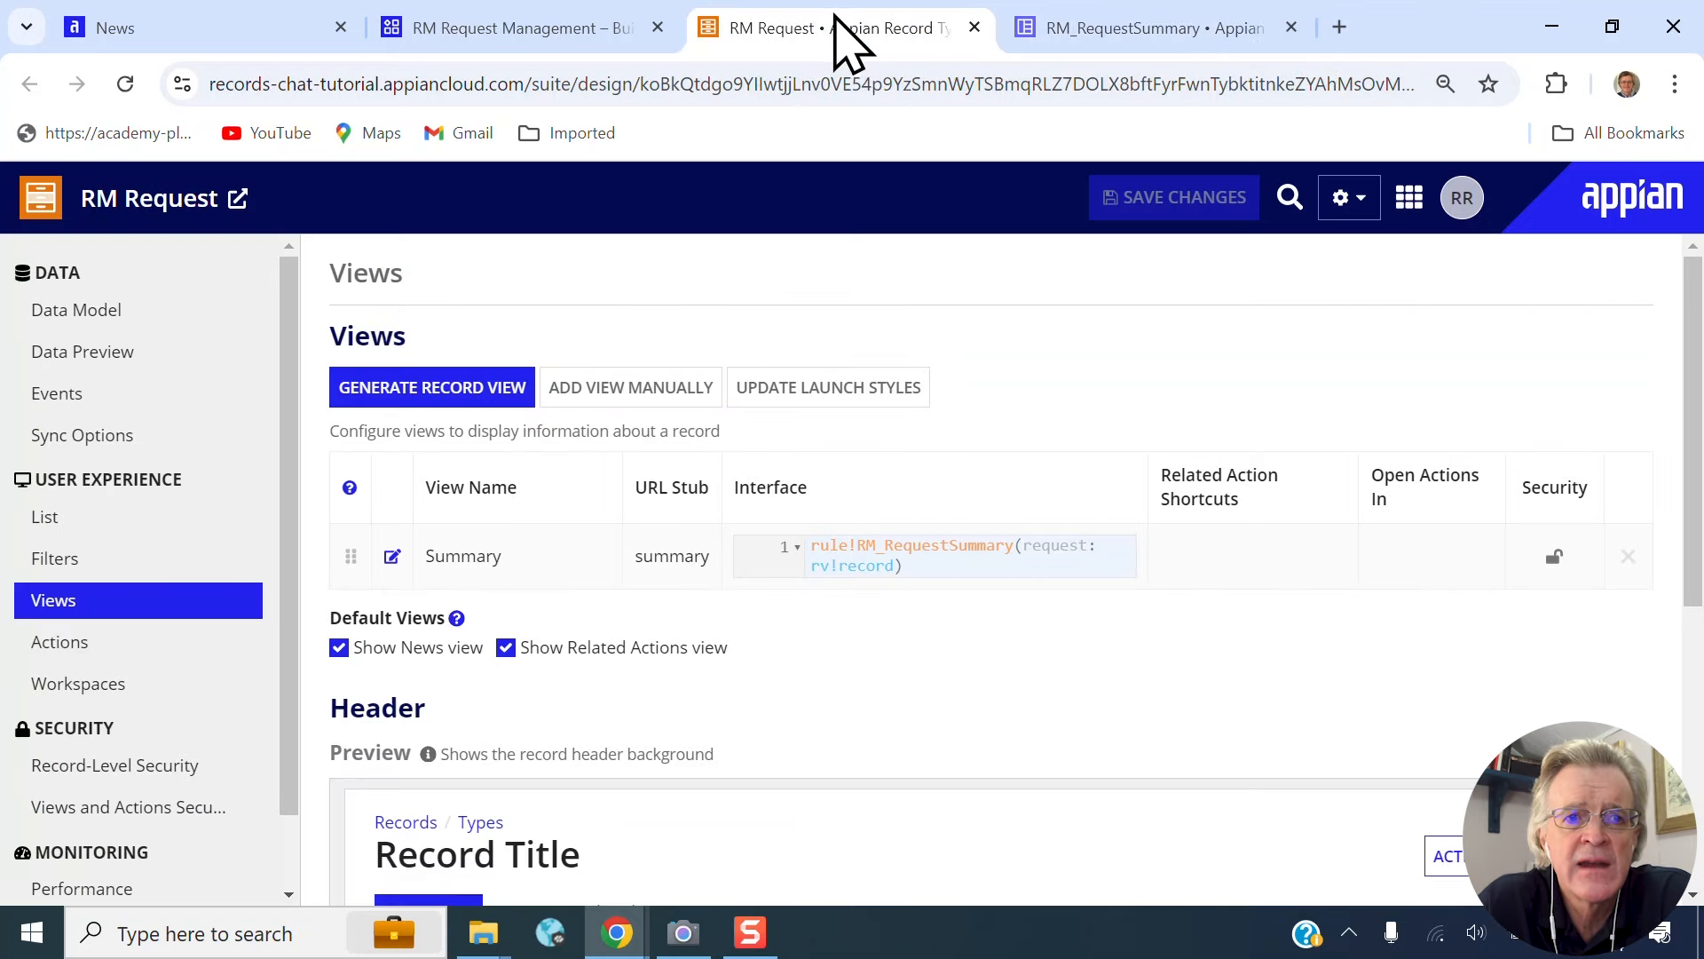
{"action": "left_click", "coordinate": [238, 199]}
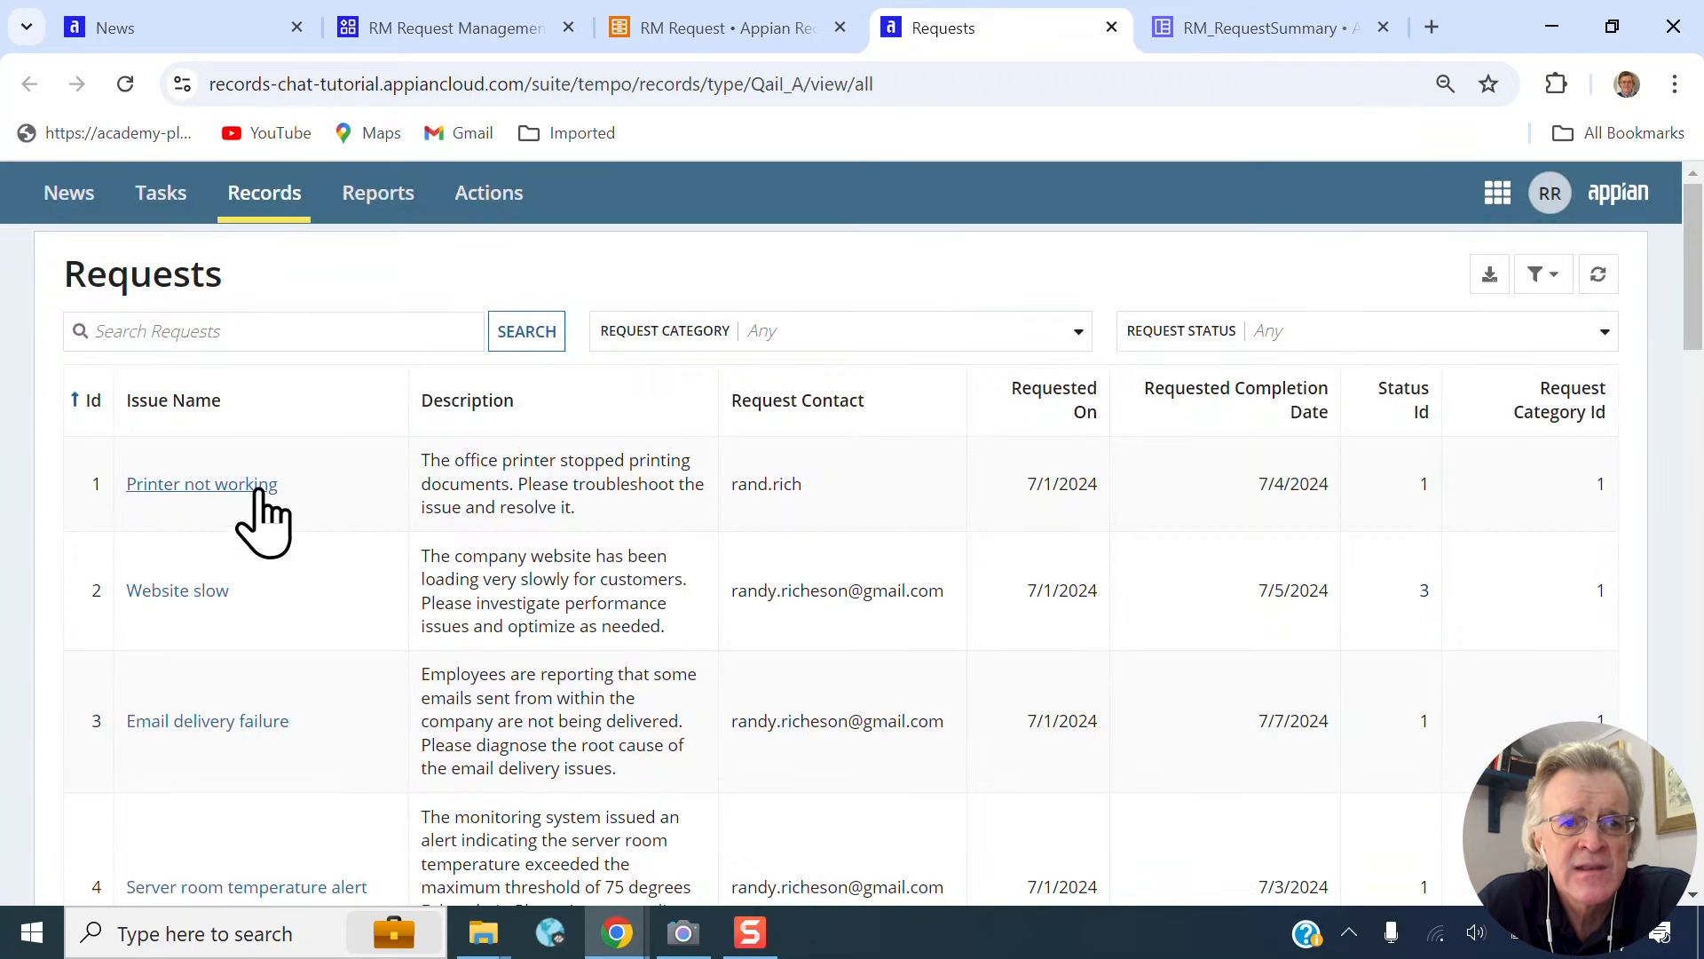
{"action": "left_click_drag", "start_coordinate": [320, 494], "coordinate": [130, 483]}
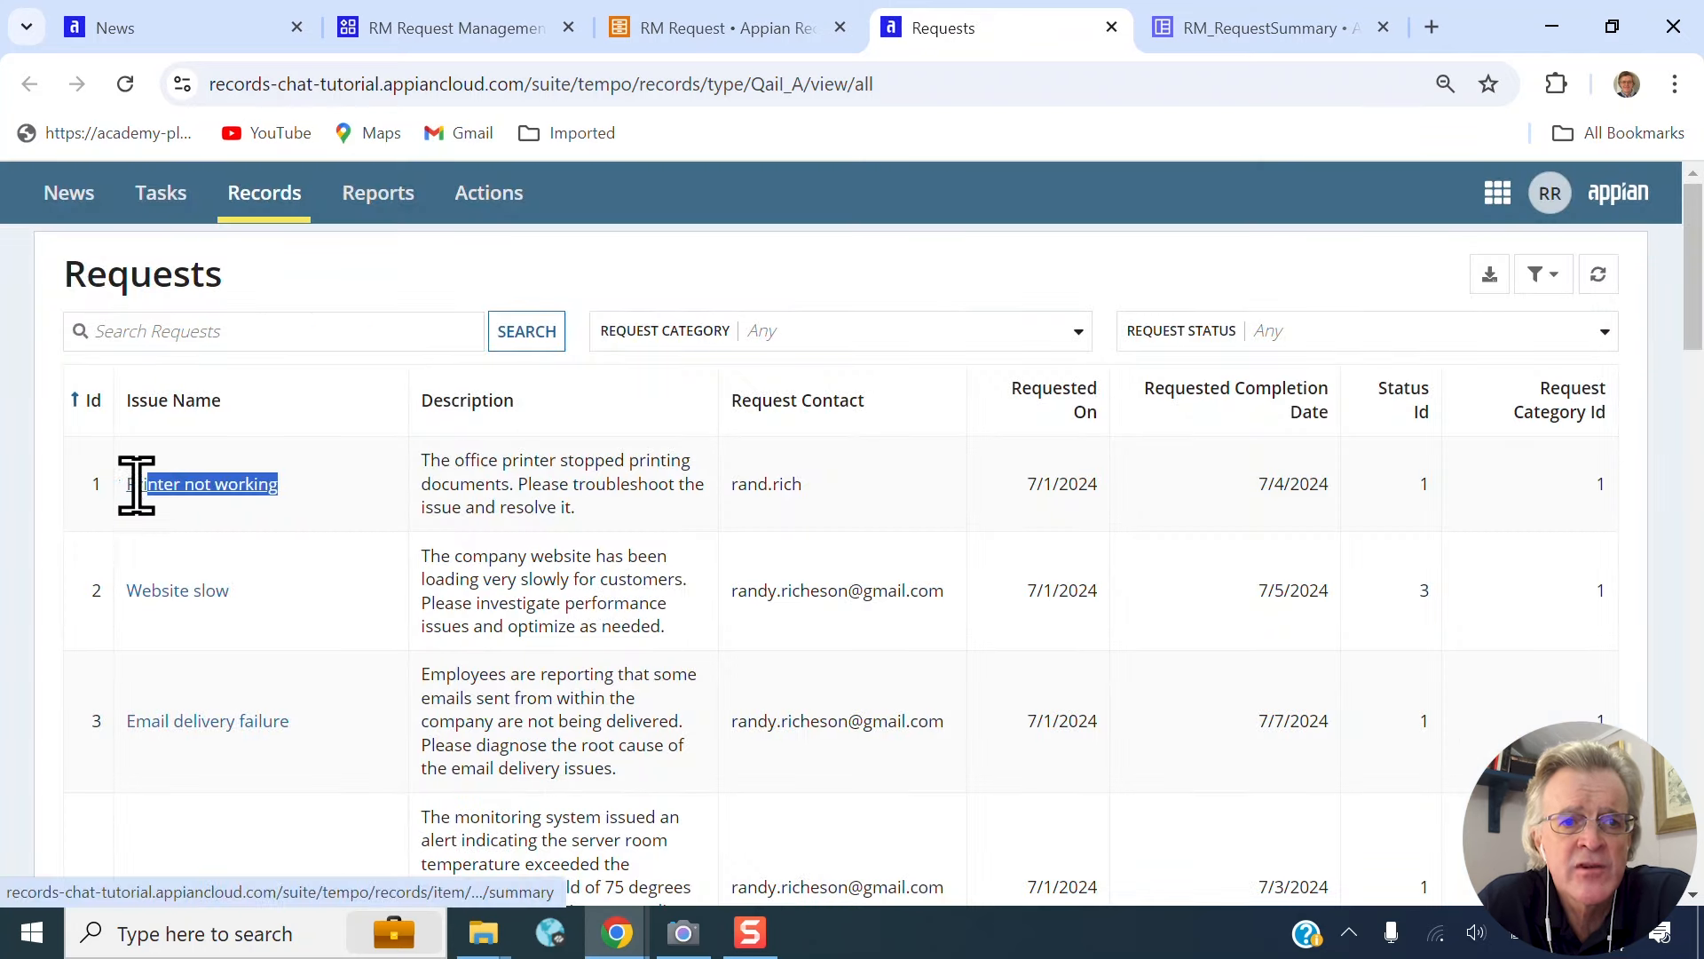
{"action": "left_click", "coordinate": [183, 491]}
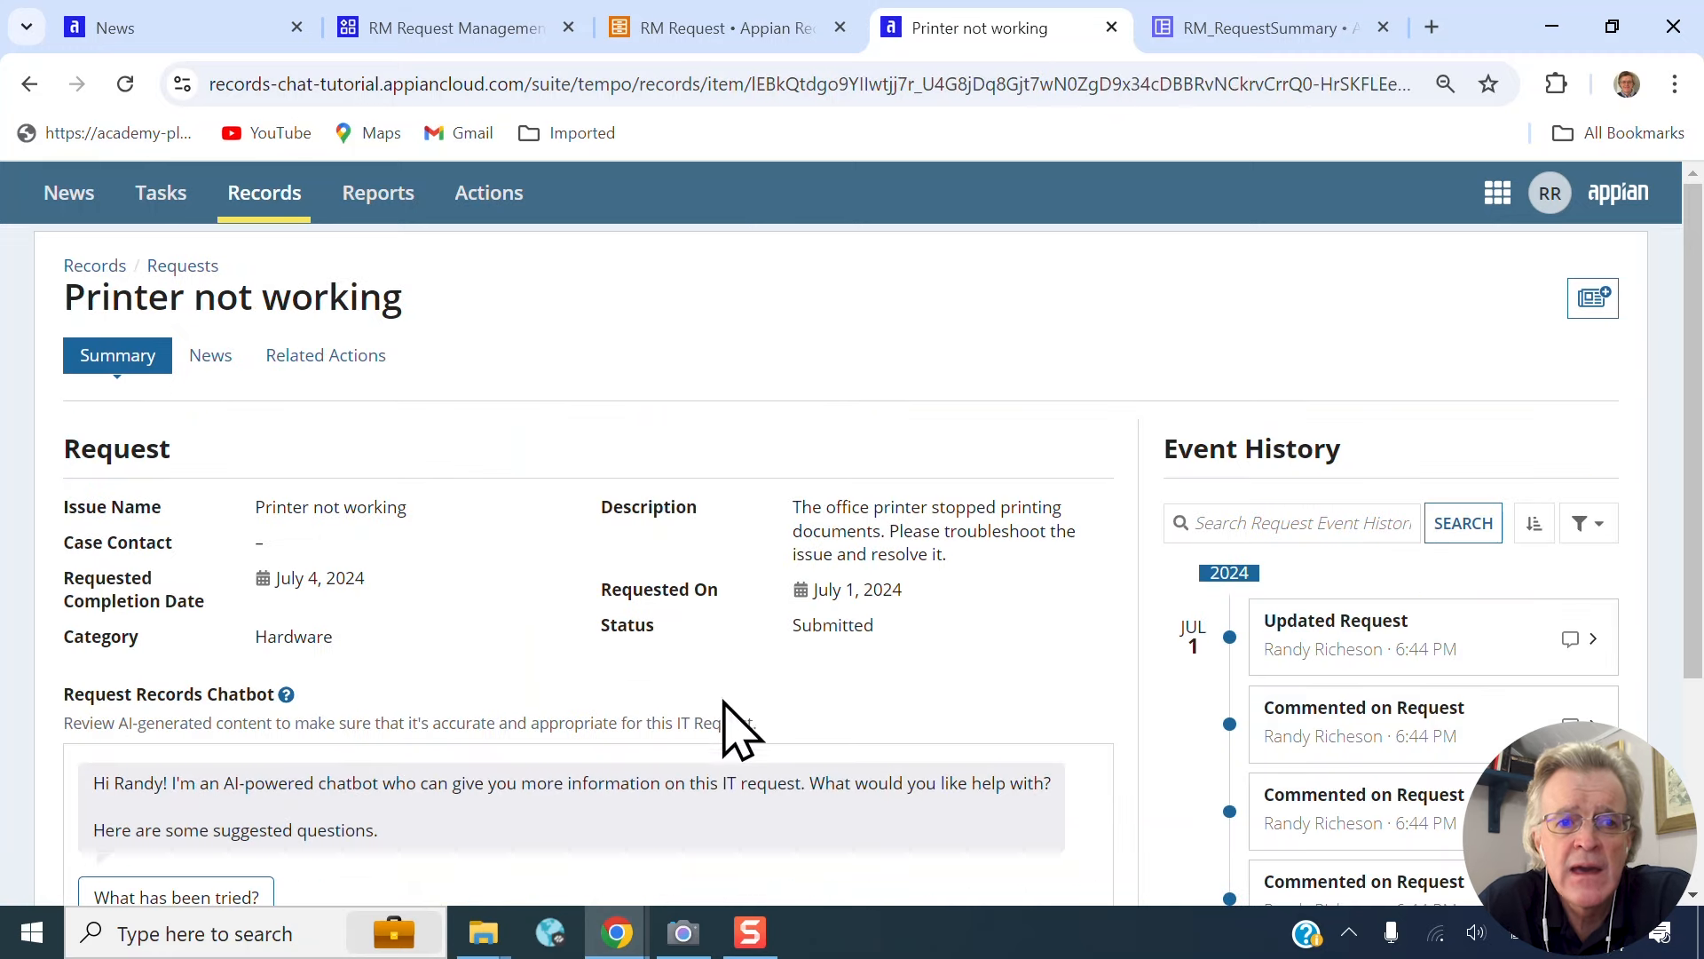
{"action": "scroll", "coordinate": [494, 723], "scroll_direction": "down", "scroll_amount": 3}
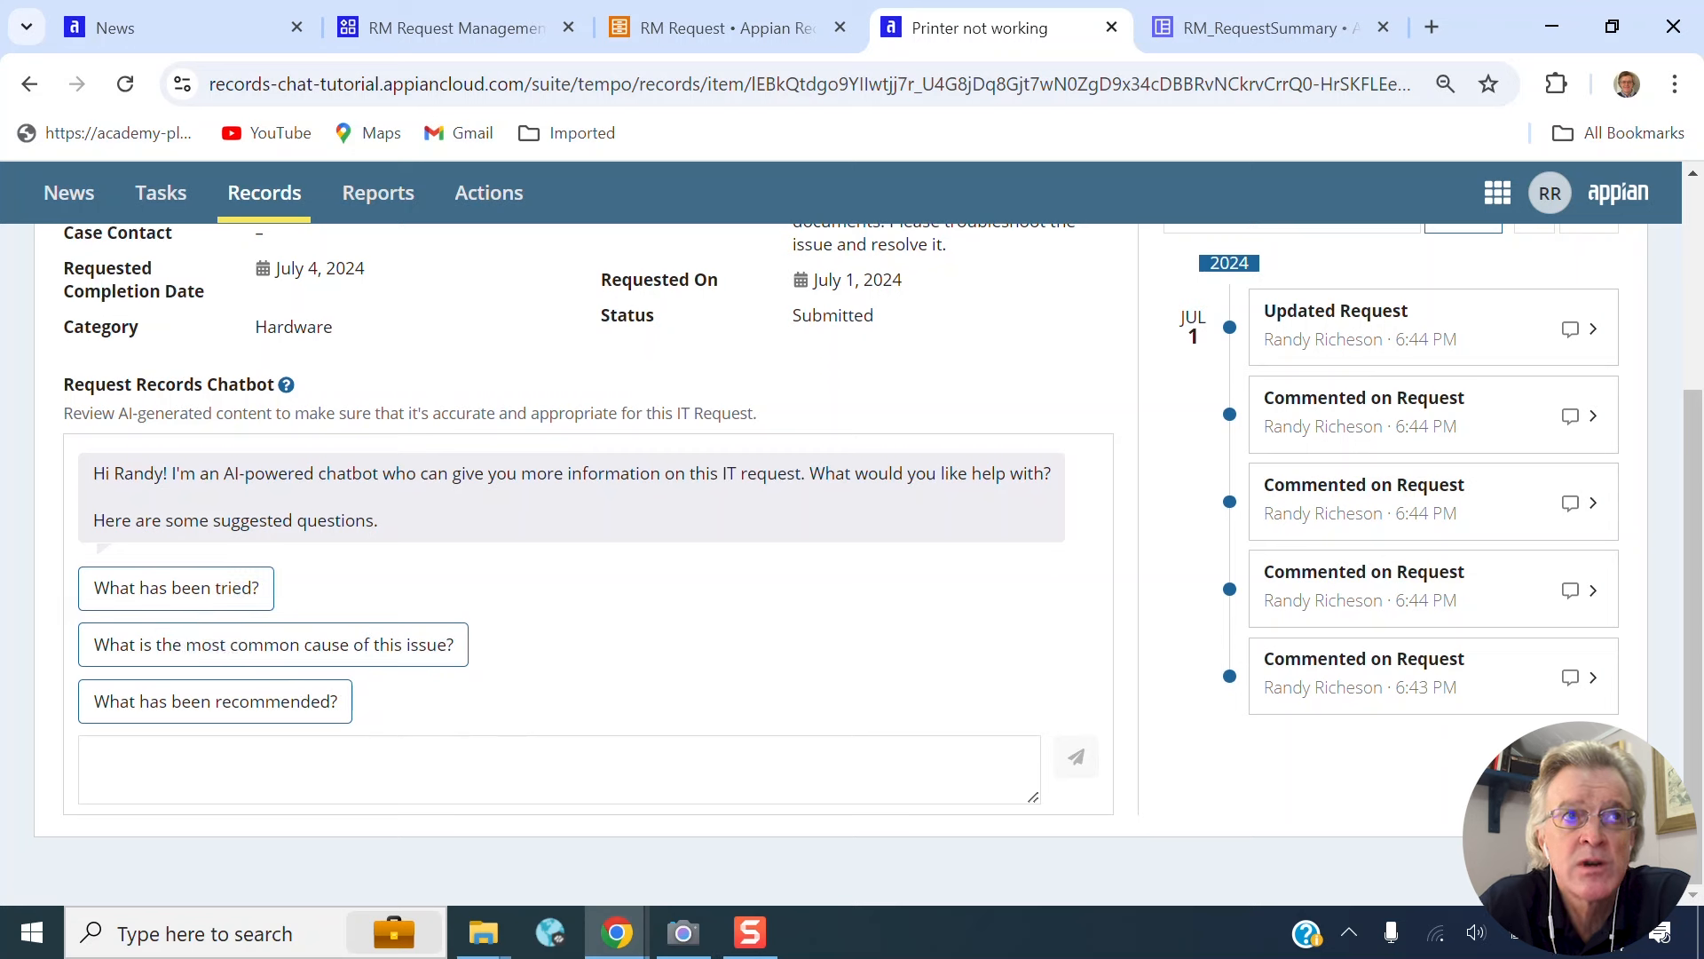
- Ask the record's chatbot "What has been tried?" and examine the tried steps, error code and inspiring quote in its reply
{"action": "left_click", "coordinate": [509, 774]}
{"action": "type", "text": "What has been tried?"}
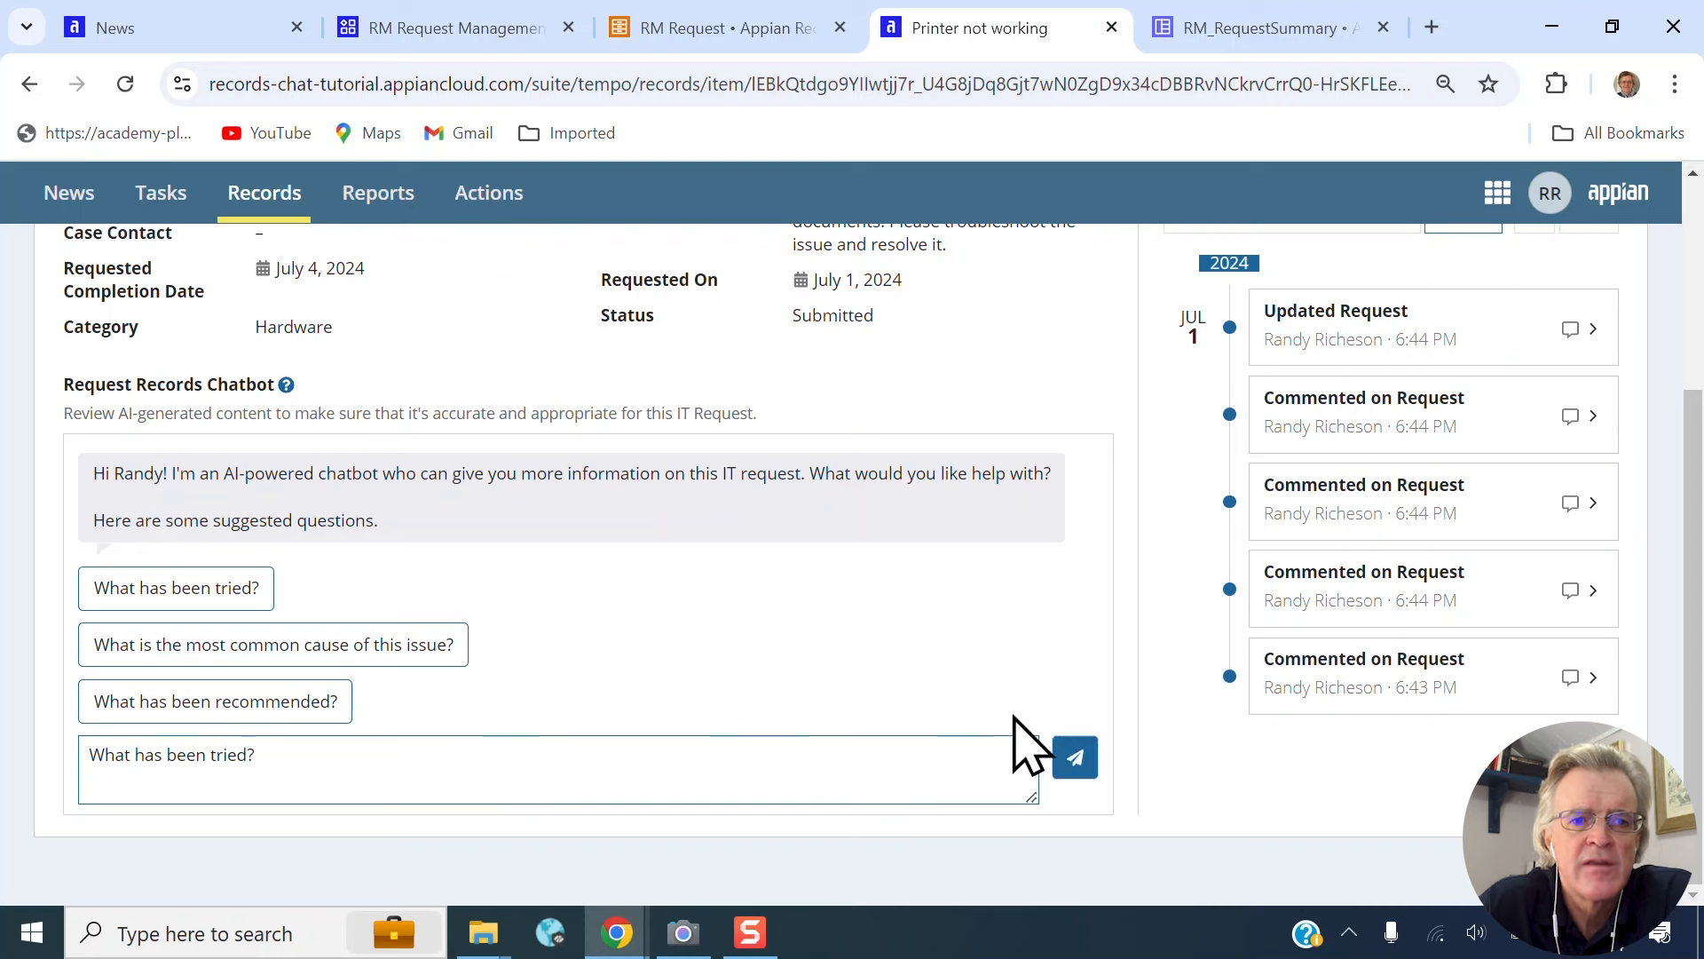
{"action": "left_click", "coordinate": [1072, 753]}
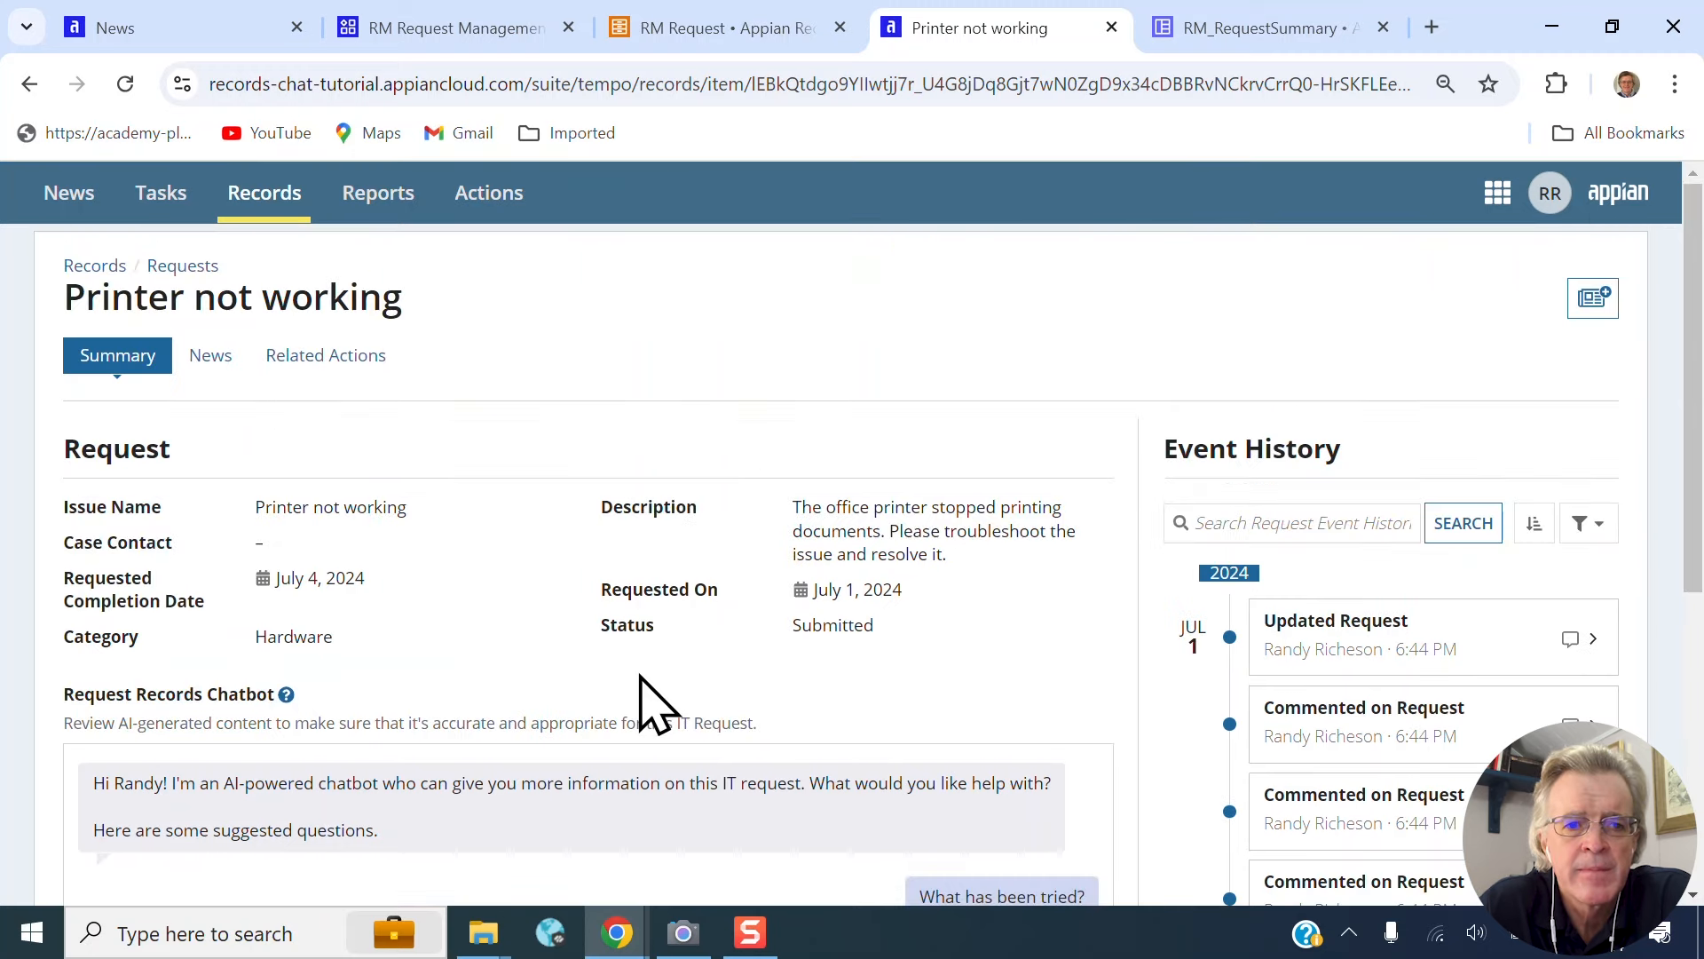
{"action": "scroll", "coordinate": [657, 703], "scroll_direction": "down", "scroll_amount": 3}
{"action": "scroll", "coordinate": [657, 703], "scroll_direction": "down", "scroll_amount": 3}
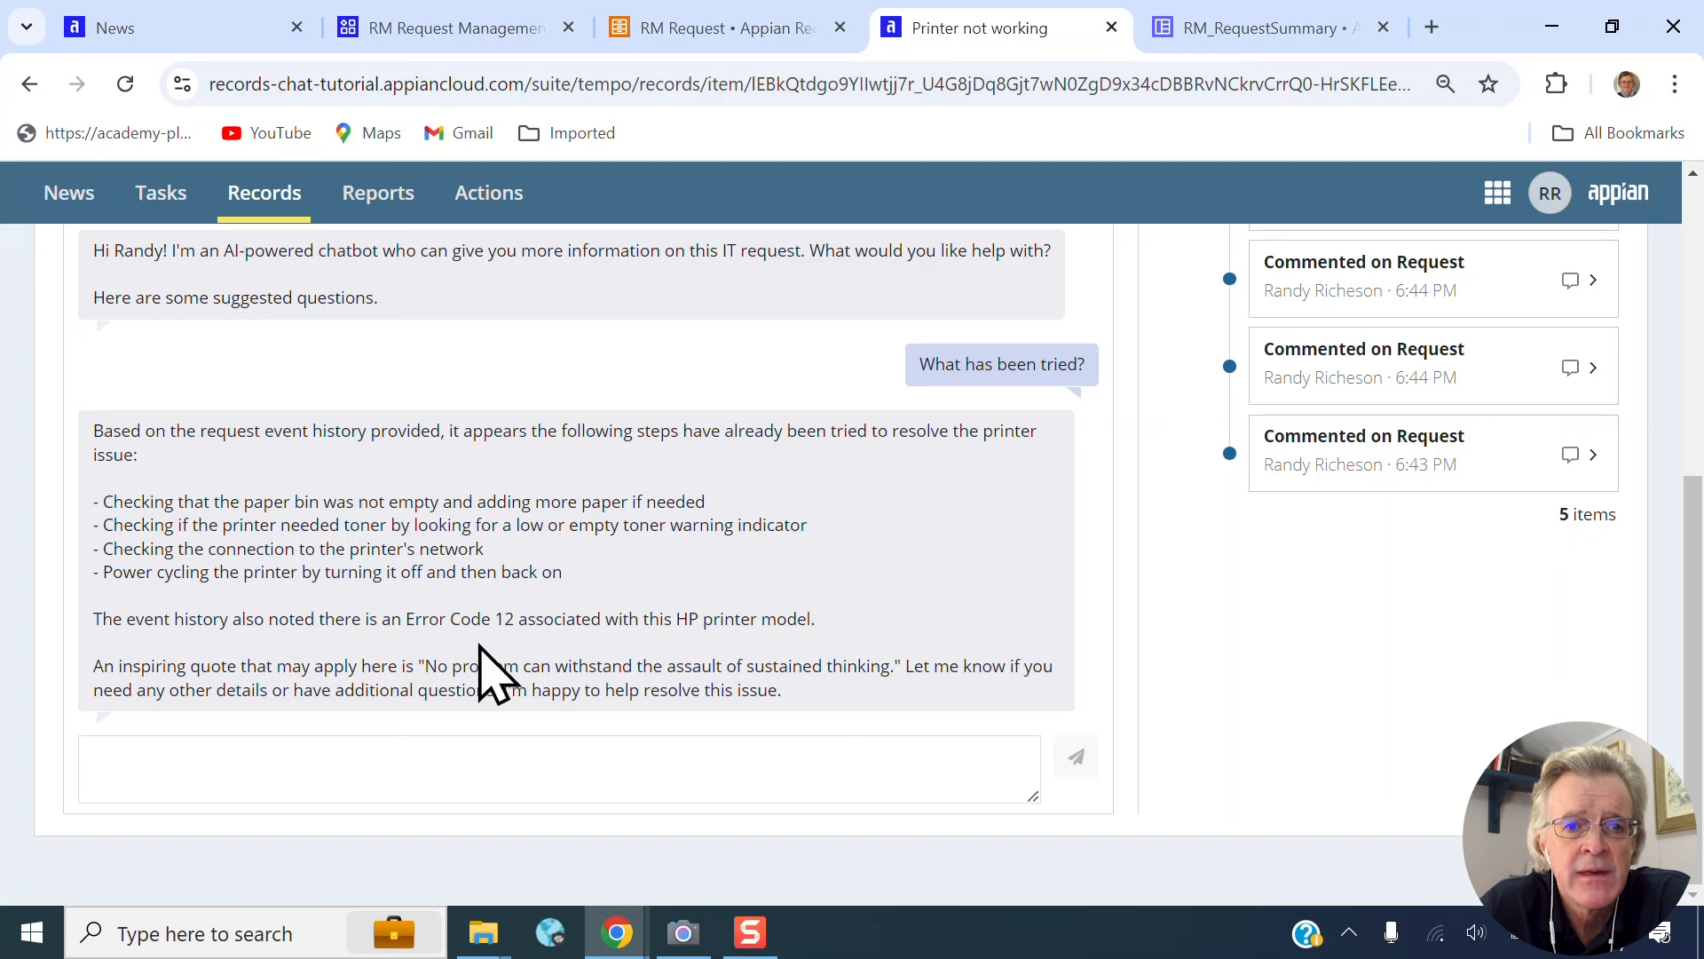
{"action": "left_click_drag", "start_coordinate": [436, 624], "coordinate": [519, 620]}
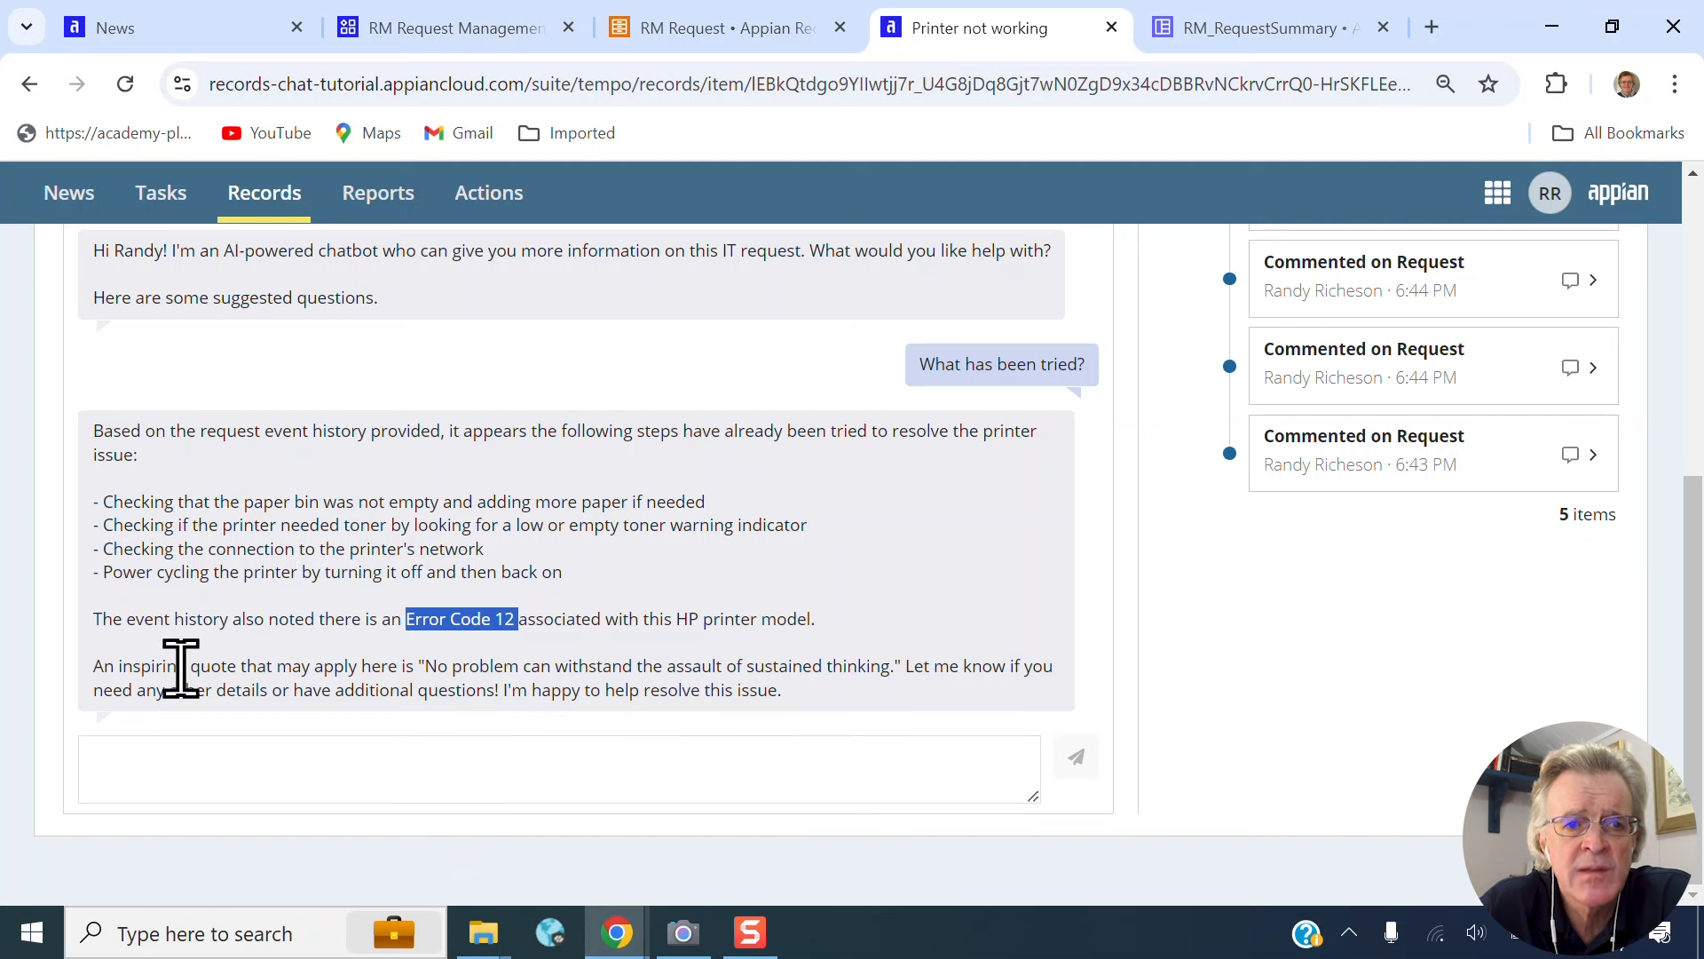
{"action": "left_click_drag", "start_coordinate": [114, 668], "coordinate": [246, 665]}
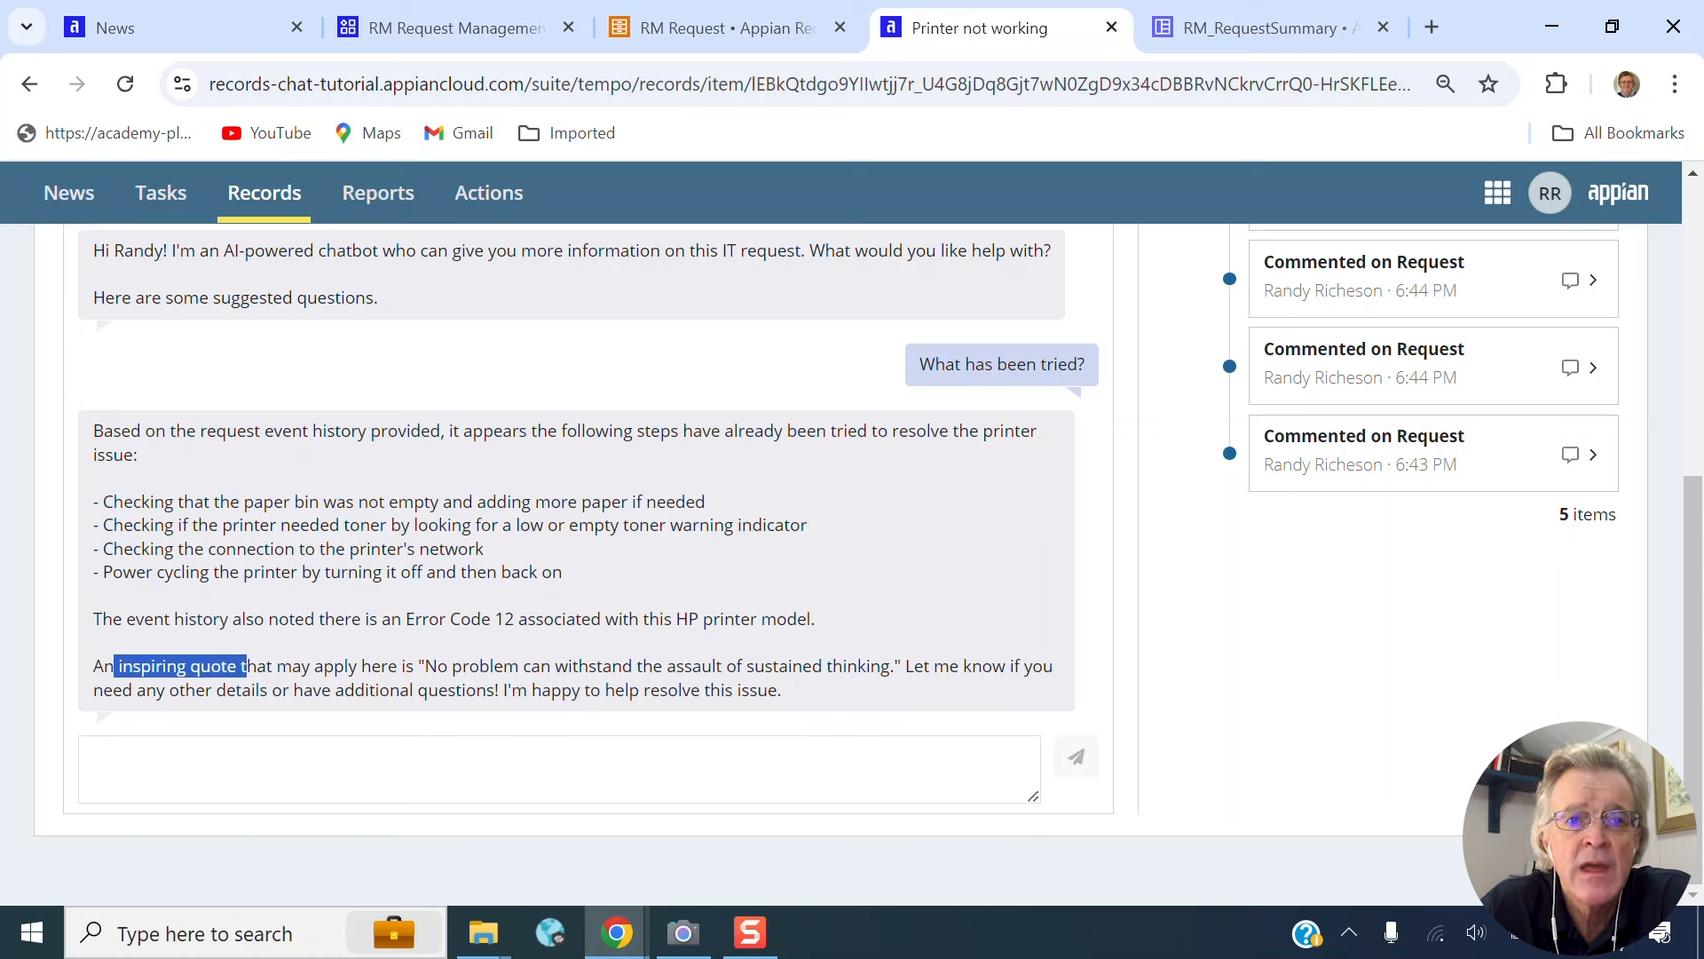
- Ask the "Printer not working" record's chatbot "What is the most common cause of this issue?" and read through its reply
{"action": "left_click", "coordinate": [751, 786]}
{"action": "type", "text": "Wha"}
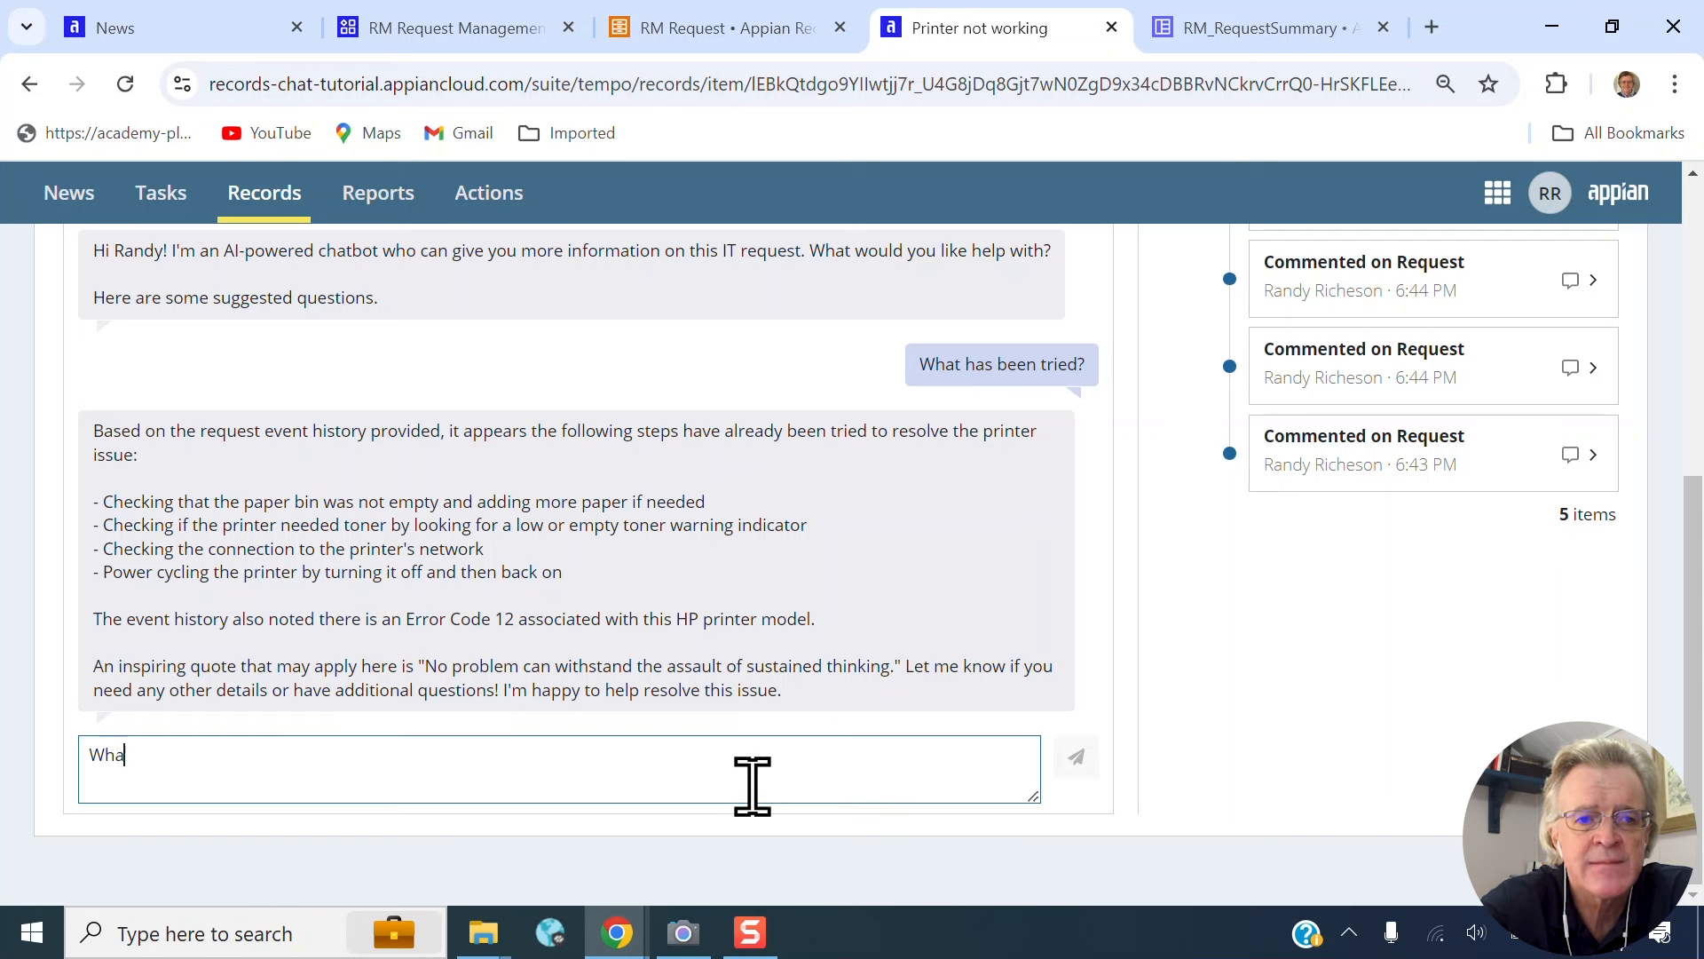
{"action": "type", "text": "t is the mos"}
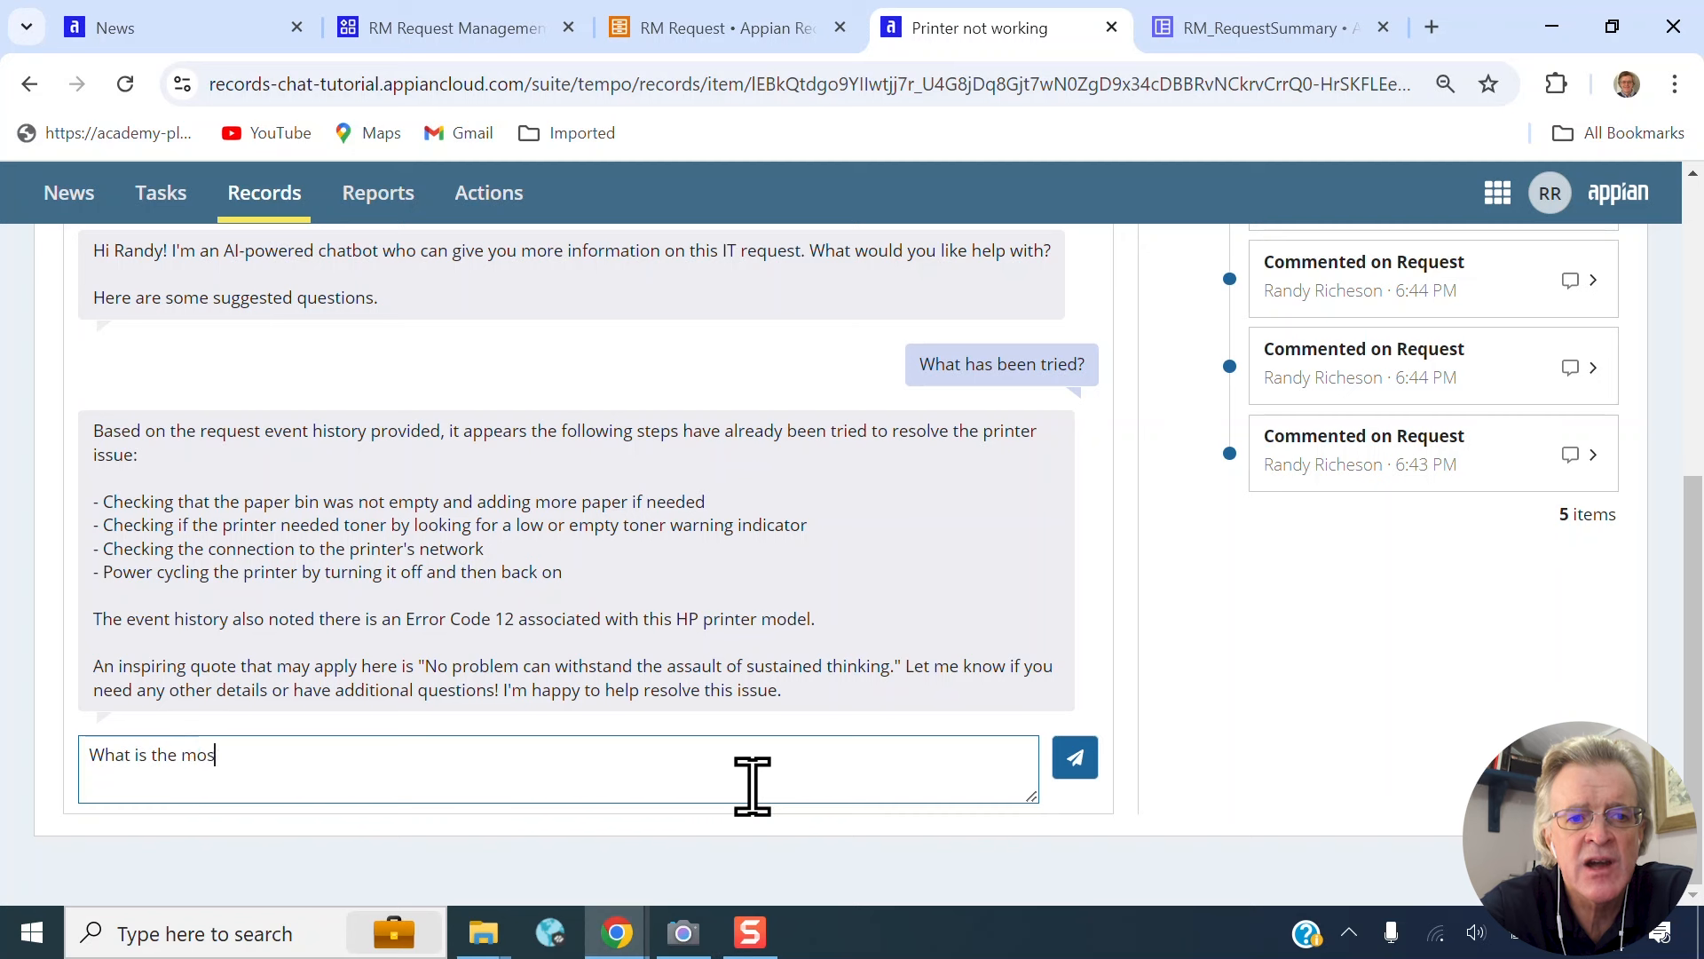
{"action": "type", "text": "t common cau"}
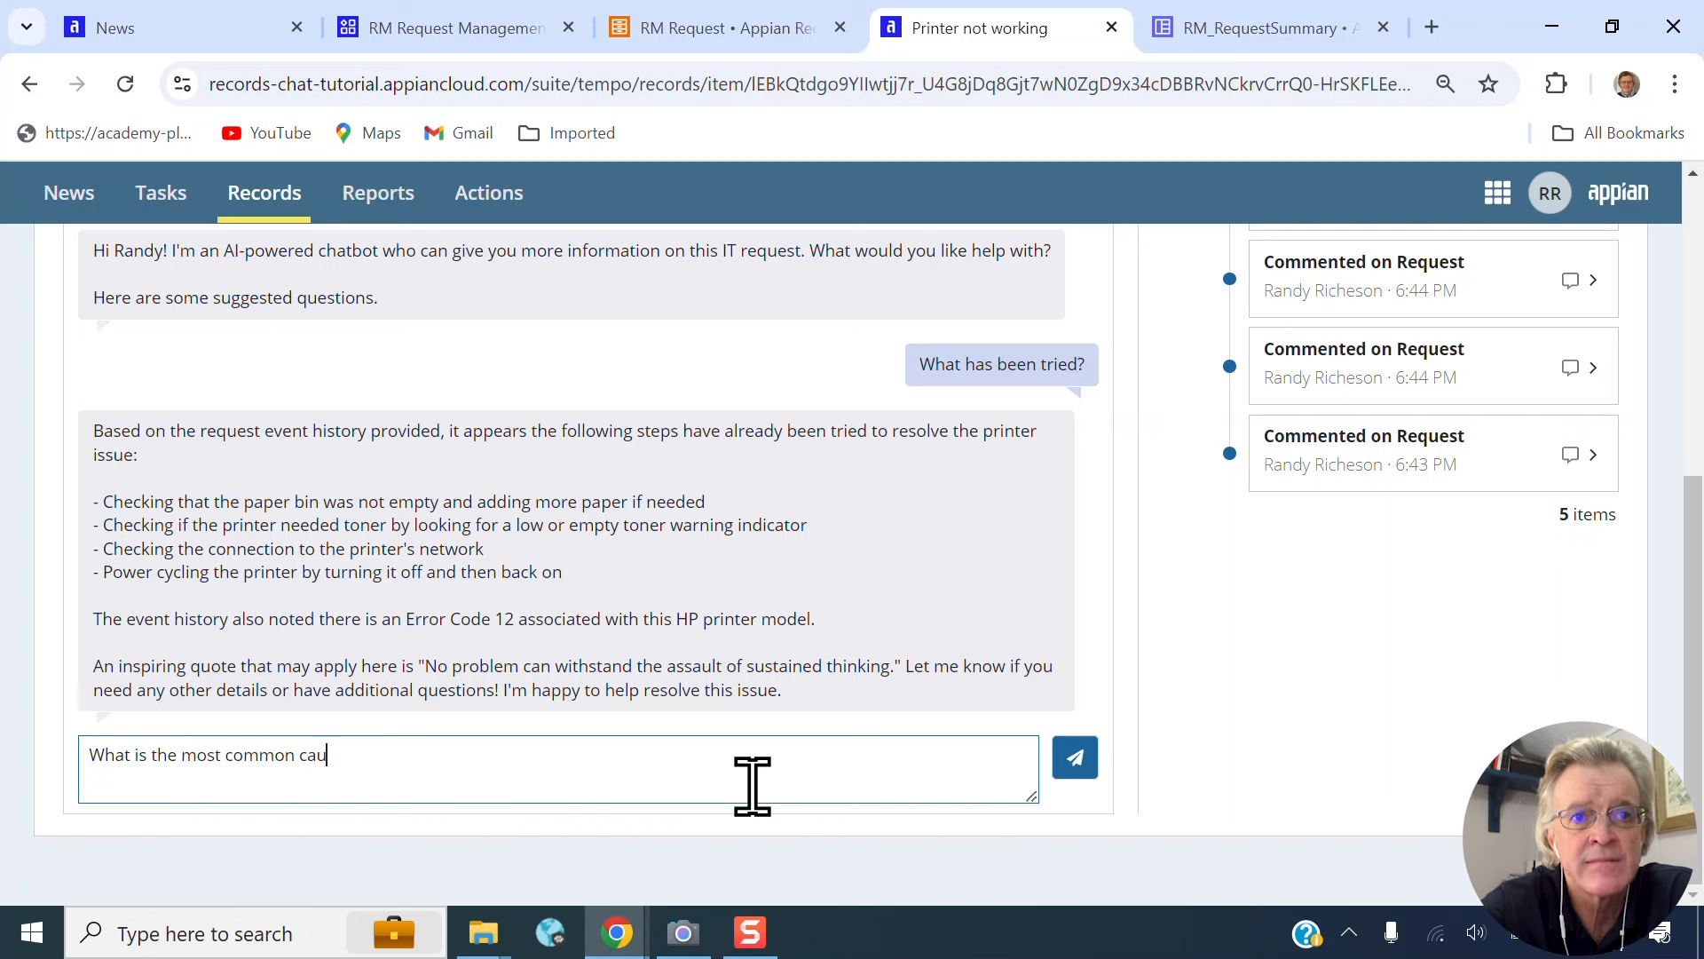
{"action": "type", "text": "se io"}
{"action": "key", "text": "BackSpace"}
{"action": "key", "text": "BackSpace"}
{"action": "type", "text": "of this issue?"}
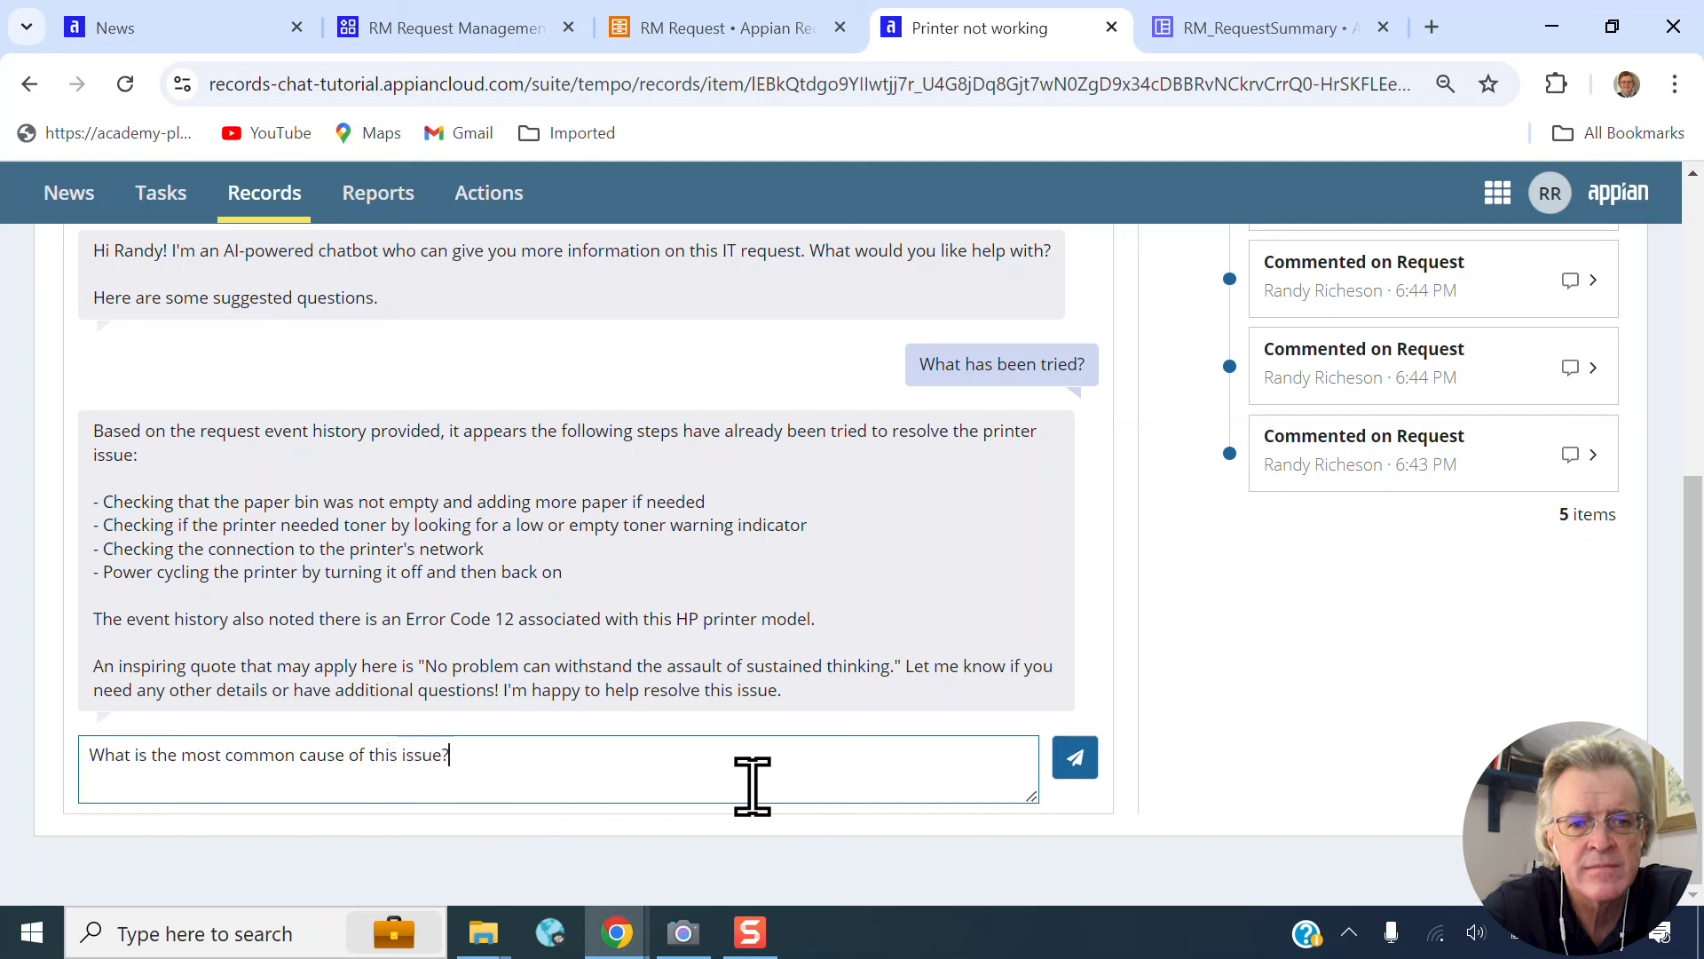
{"action": "left_click", "coordinate": [1065, 763]}
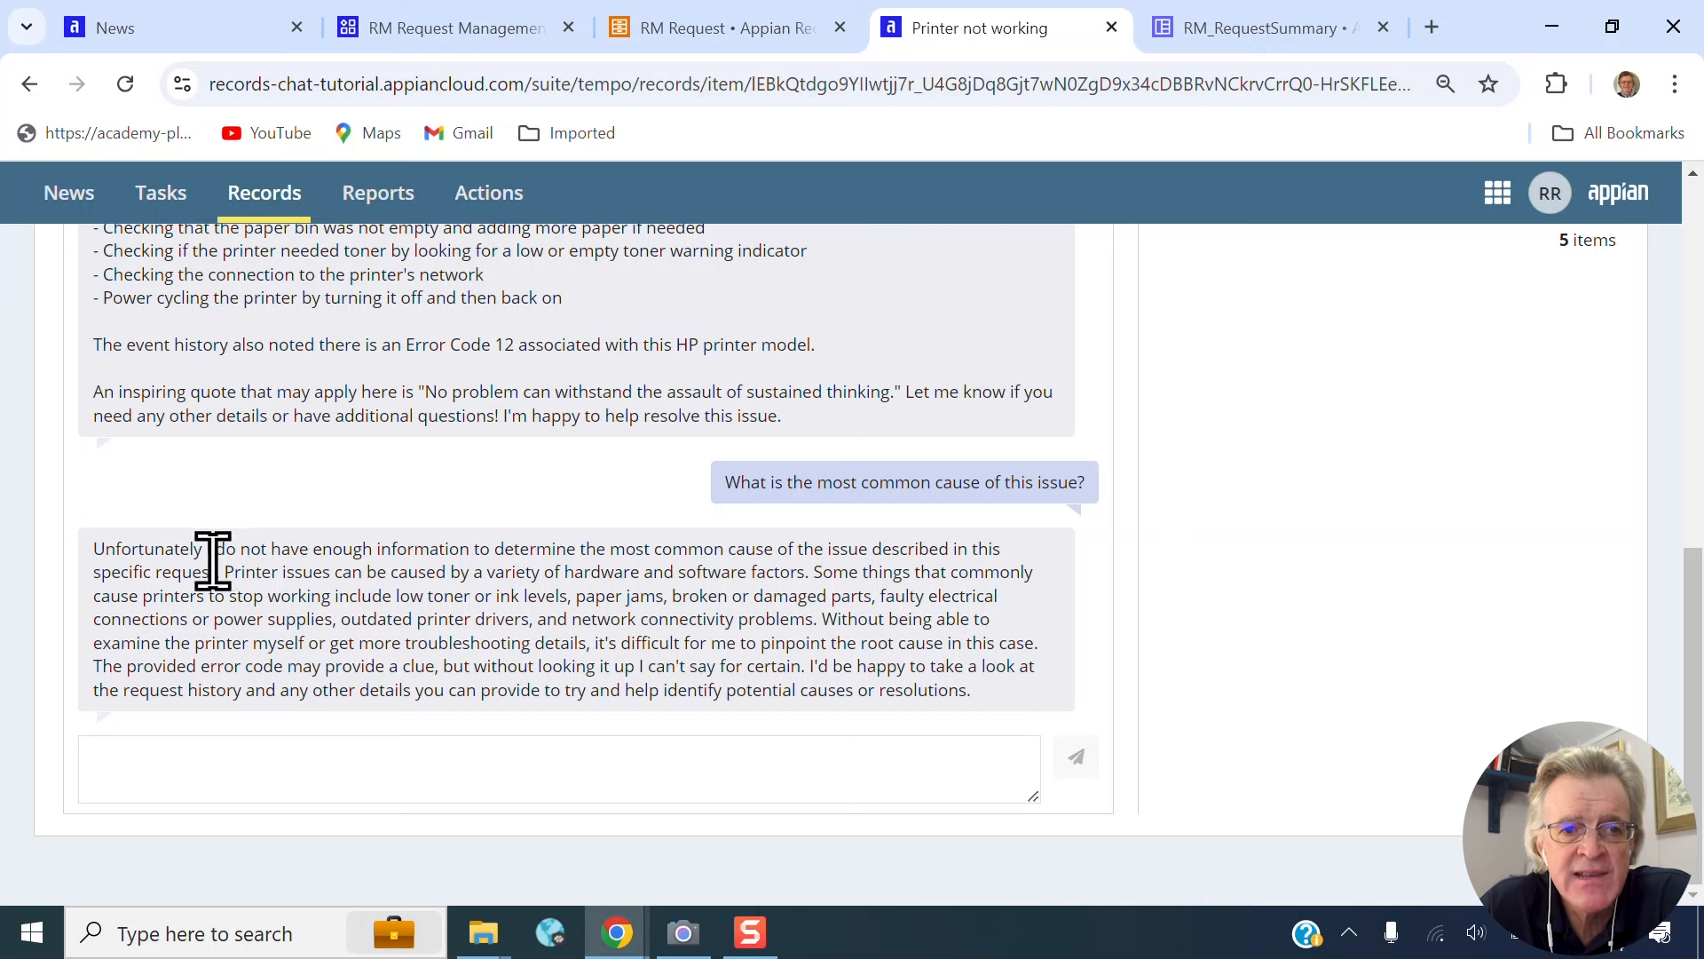
{"action": "left_click_drag", "start_coordinate": [348, 555], "coordinate": [759, 559]}
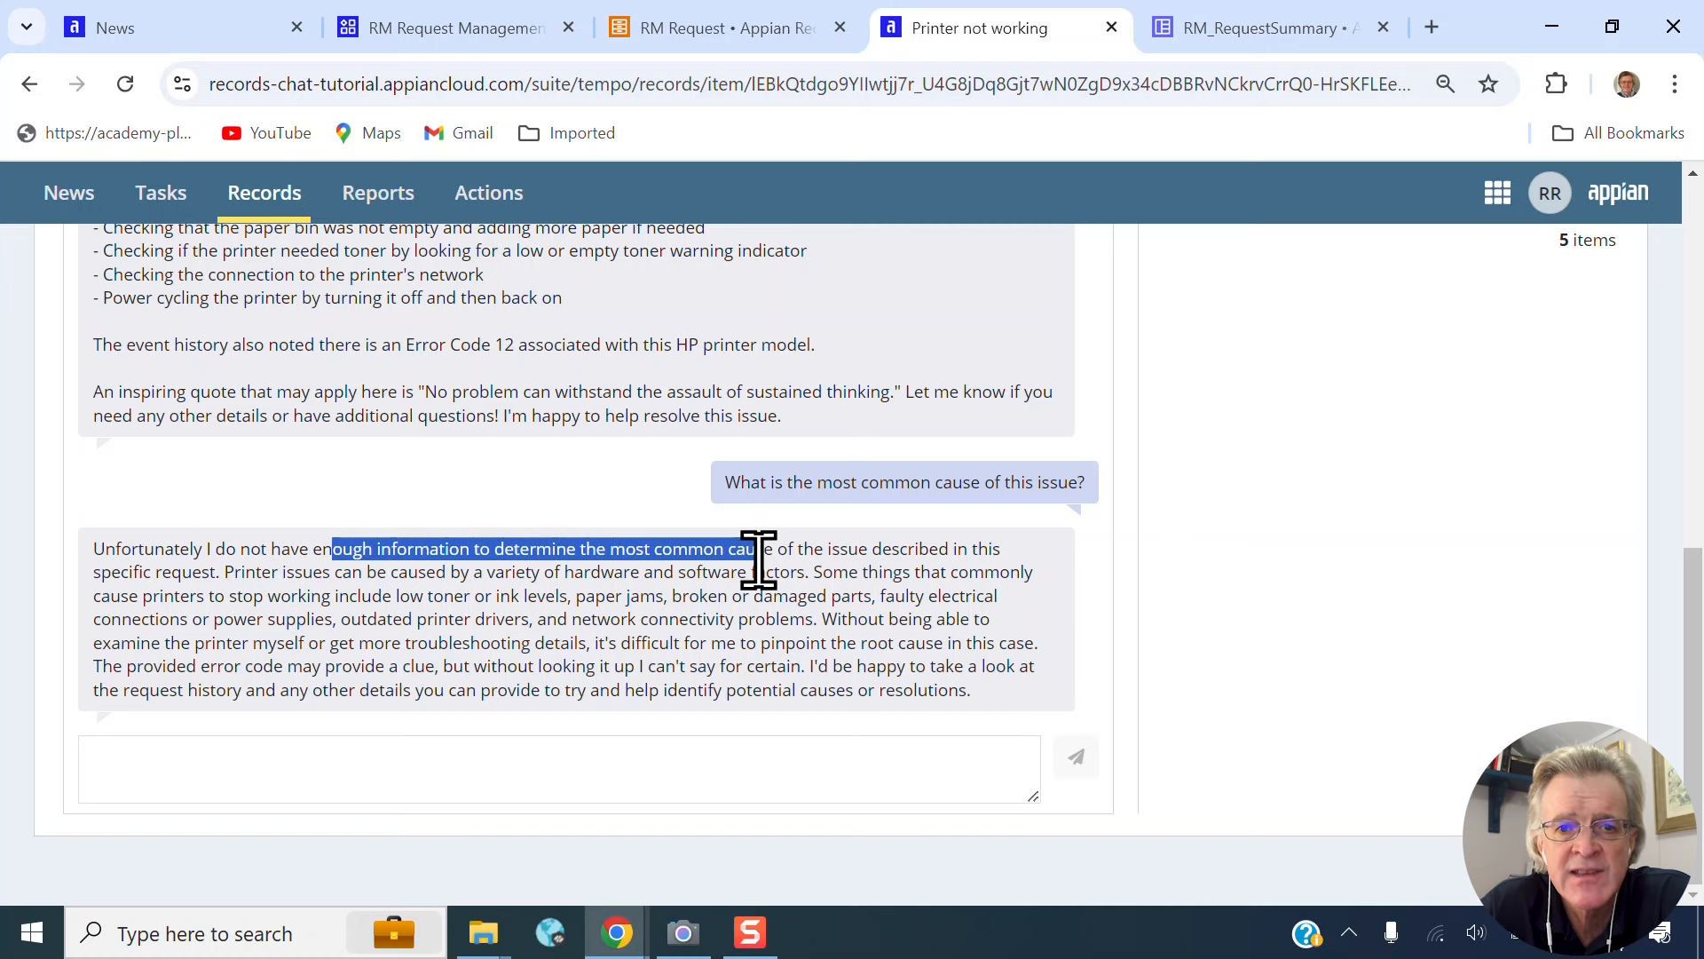
{"action": "key", "text": "ctrl+plus"}
{"action": "scroll", "coordinate": [1038, 626], "scroll_direction": "down", "scroll_amount": 1}
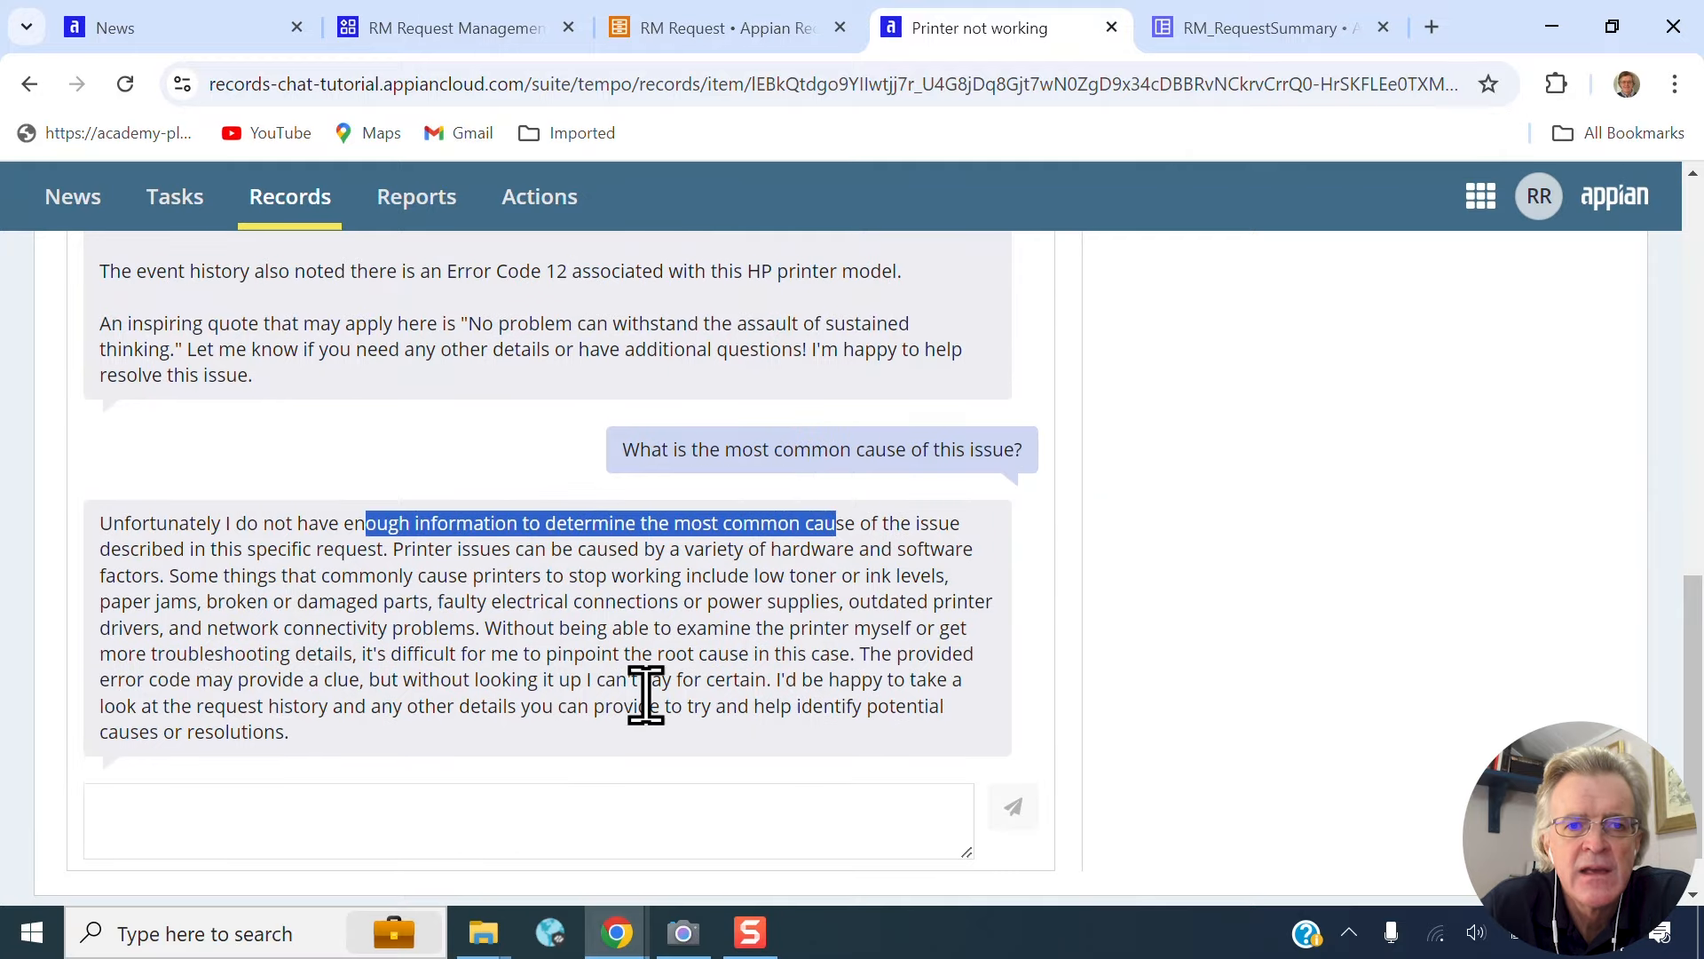
{"action": "left_click_drag", "start_coordinate": [435, 550], "coordinate": [436, 575]}
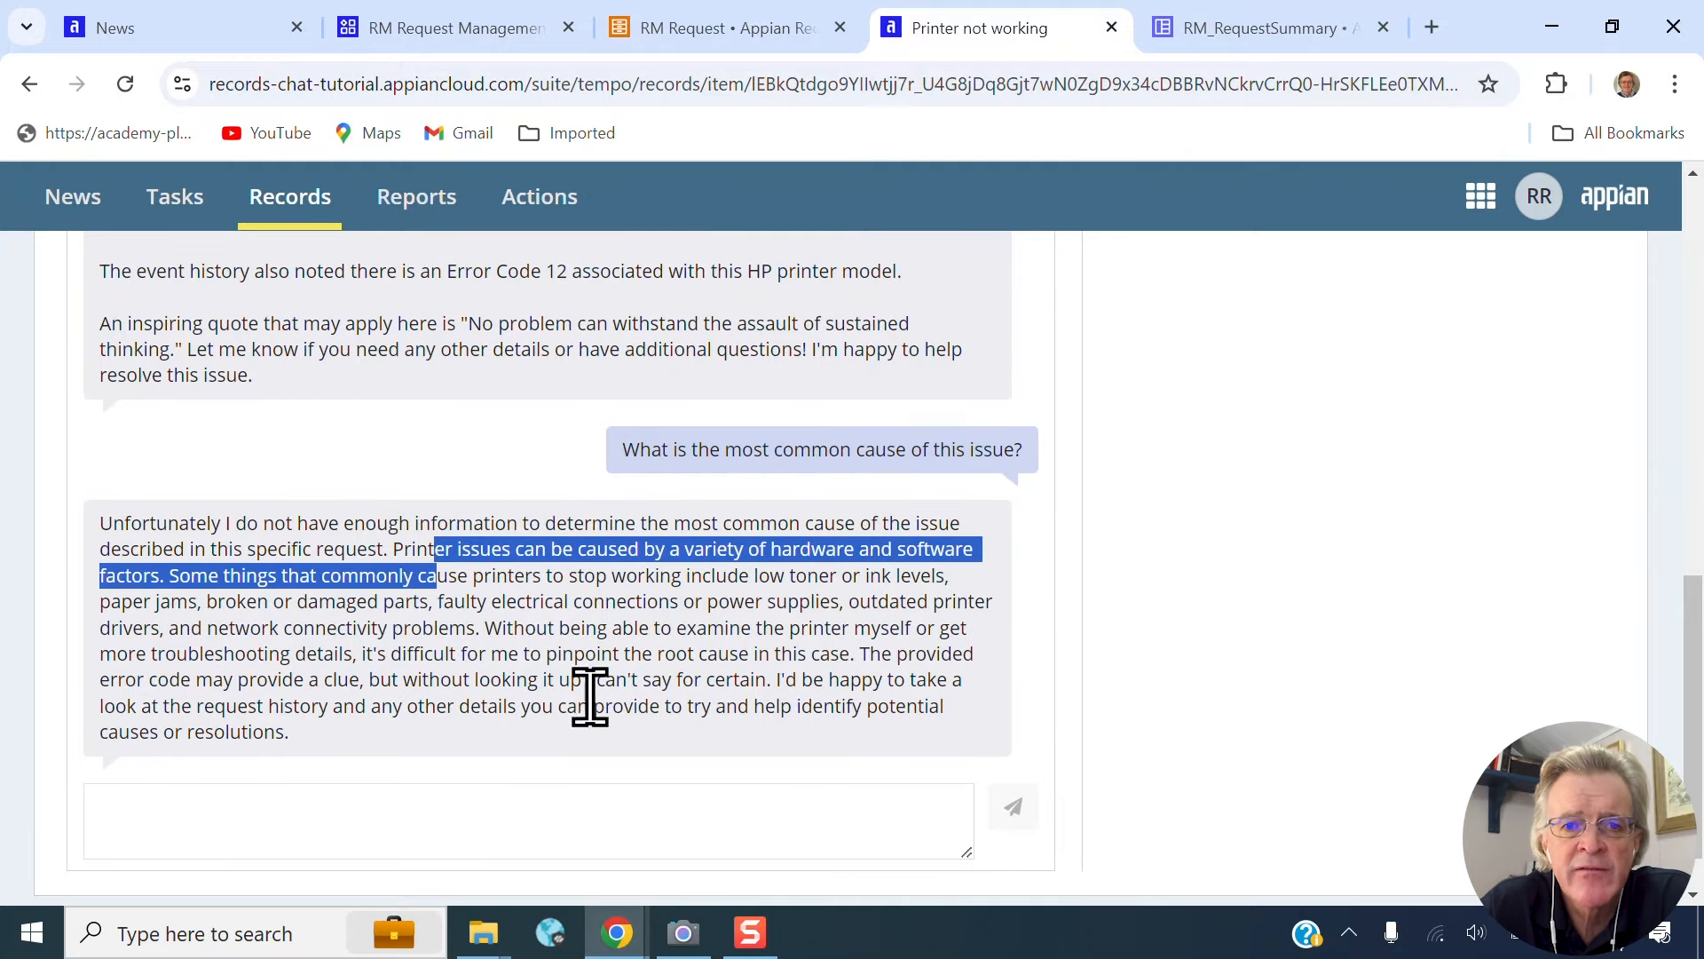
{"action": "left_click", "coordinate": [563, 647]}
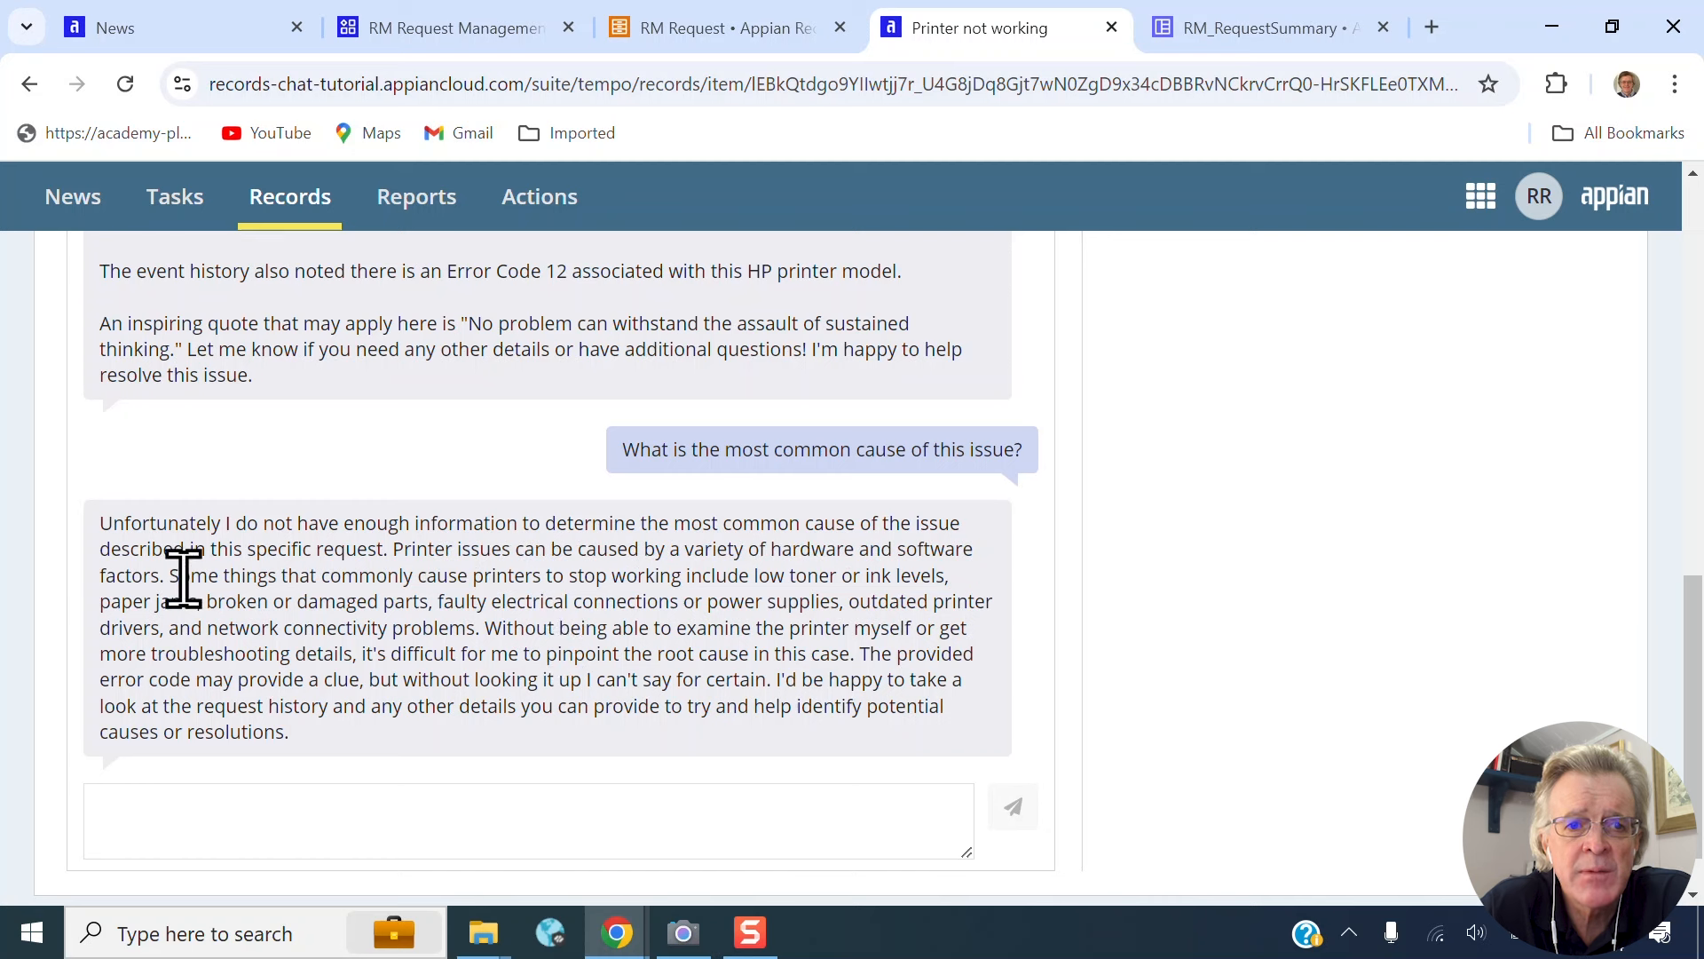
{"action": "left_click_drag", "start_coordinate": [178, 583], "coordinate": [187, 604]}
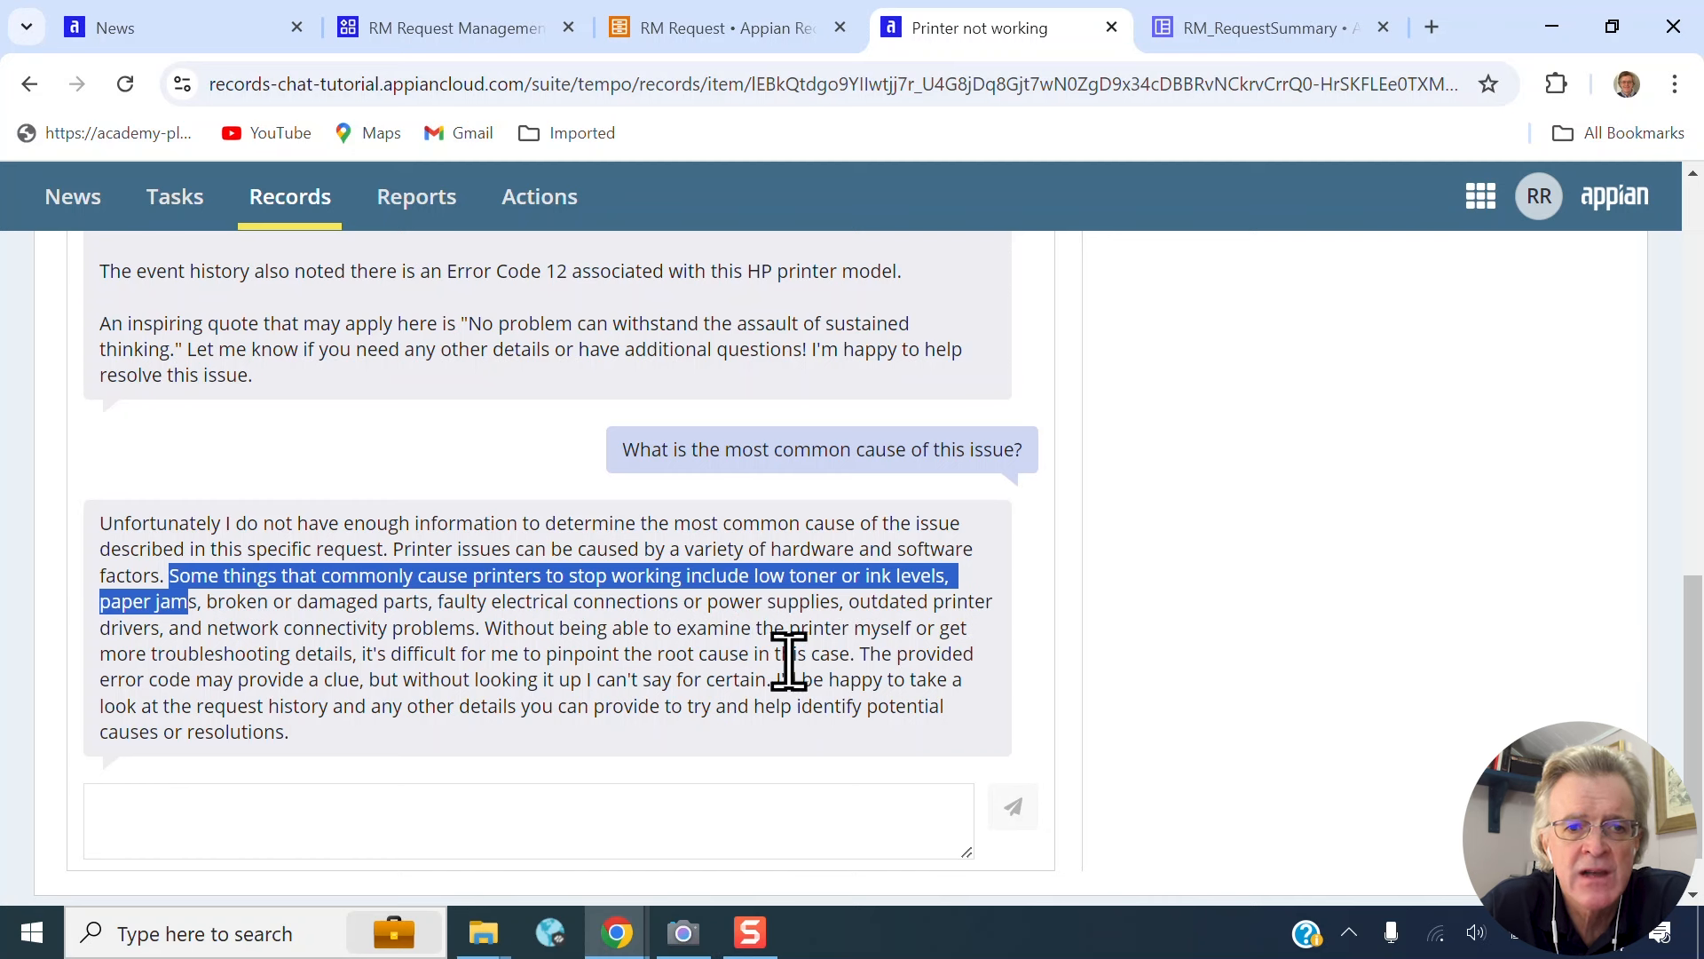
- Ask the record's chatbot "What has been recommended?" and examine the recommended steps and error code in its reply
{"action": "left_click", "coordinate": [360, 803]}
{"action": "type", "text": "What has been rec"}
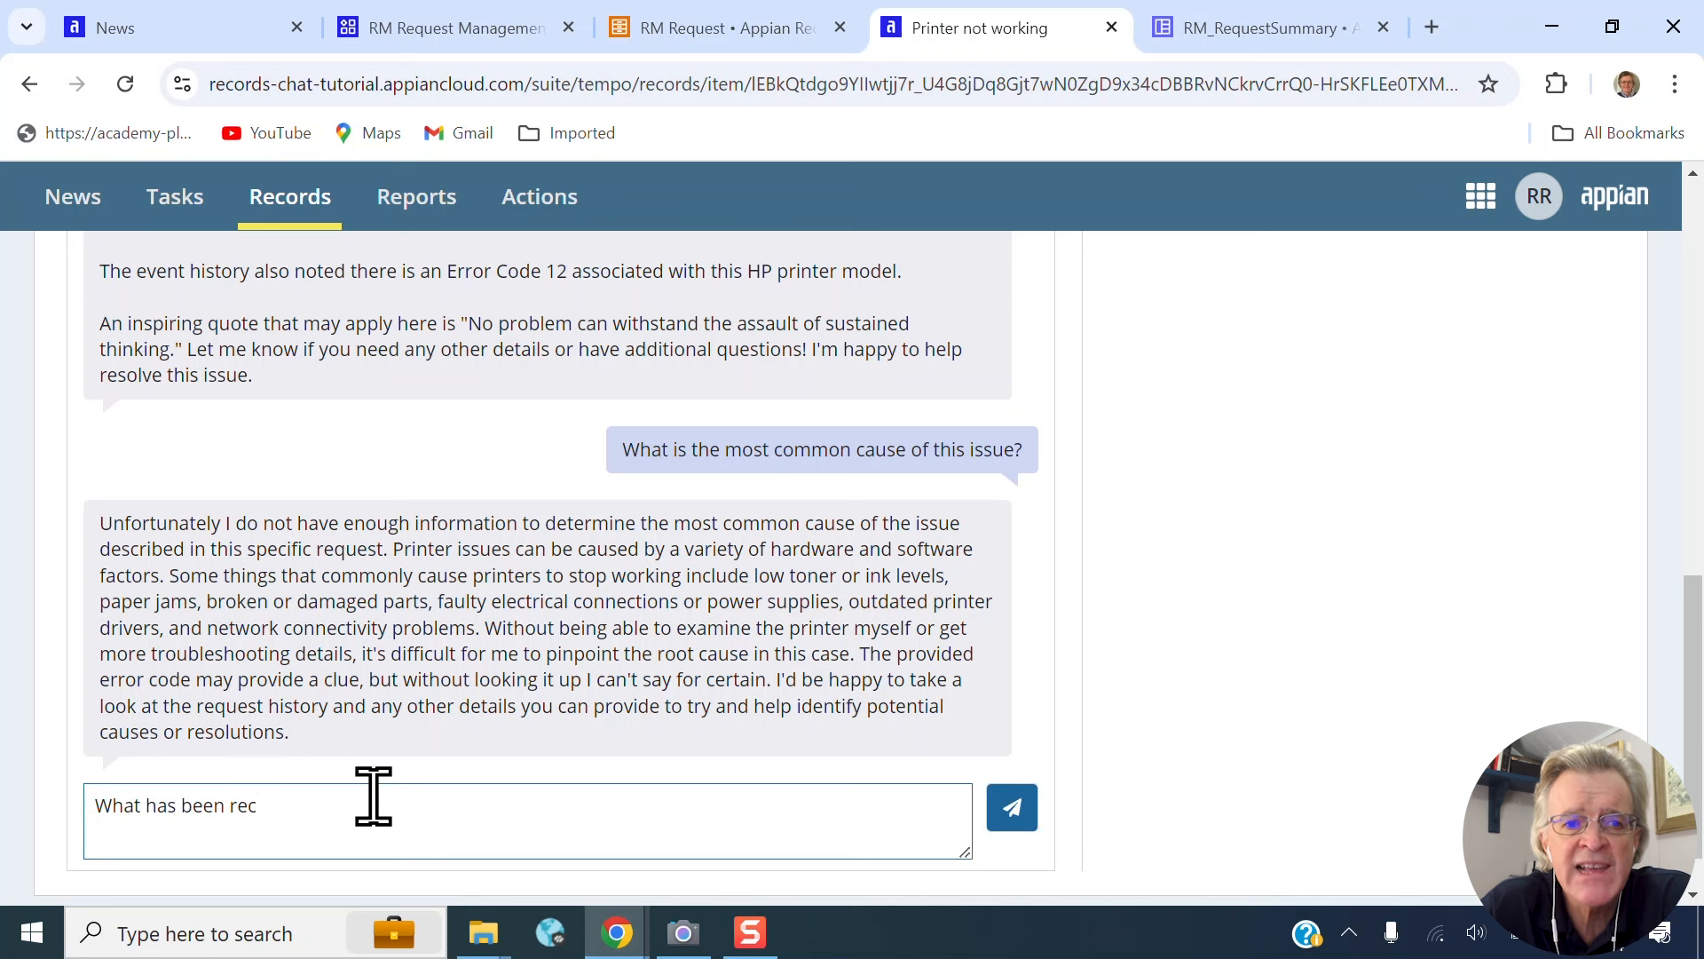
{"action": "type", "text": "ommended?"}
{"action": "left_click", "coordinate": [1012, 818]}
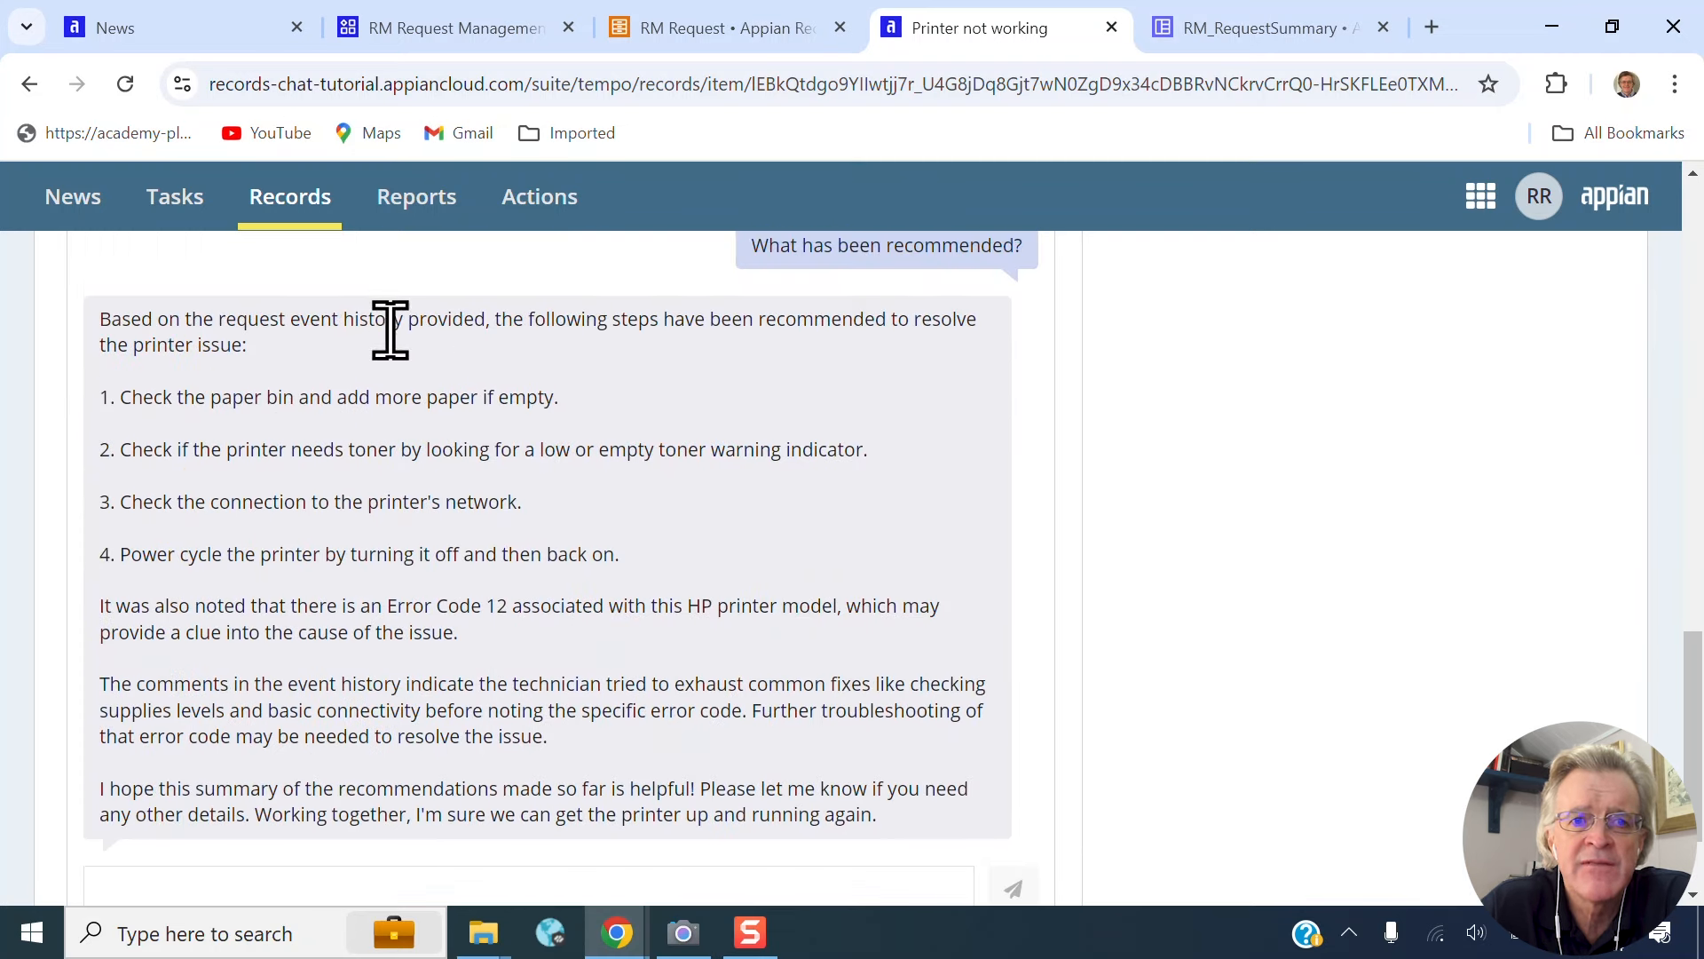
{"action": "left_click_drag", "start_coordinate": [675, 319], "coordinate": [814, 319]}
{"action": "left_click_drag", "start_coordinate": [195, 396], "coordinate": [309, 396]}
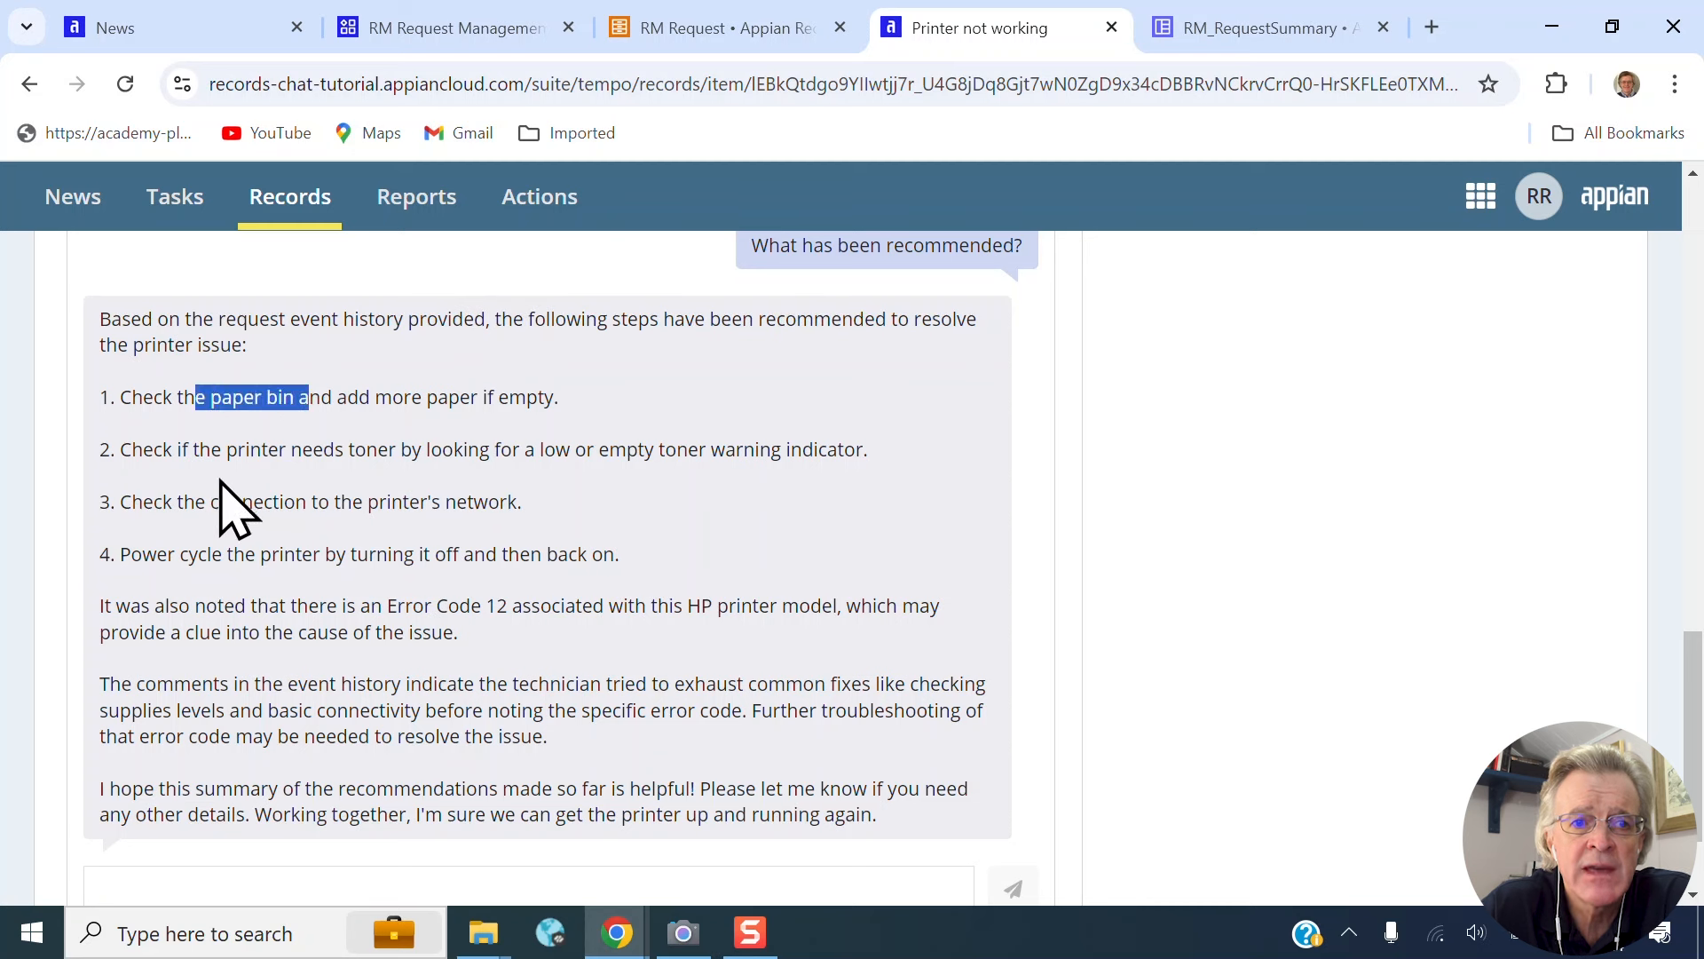
{"action": "left_click_drag", "start_coordinate": [173, 449], "coordinate": [413, 449]}
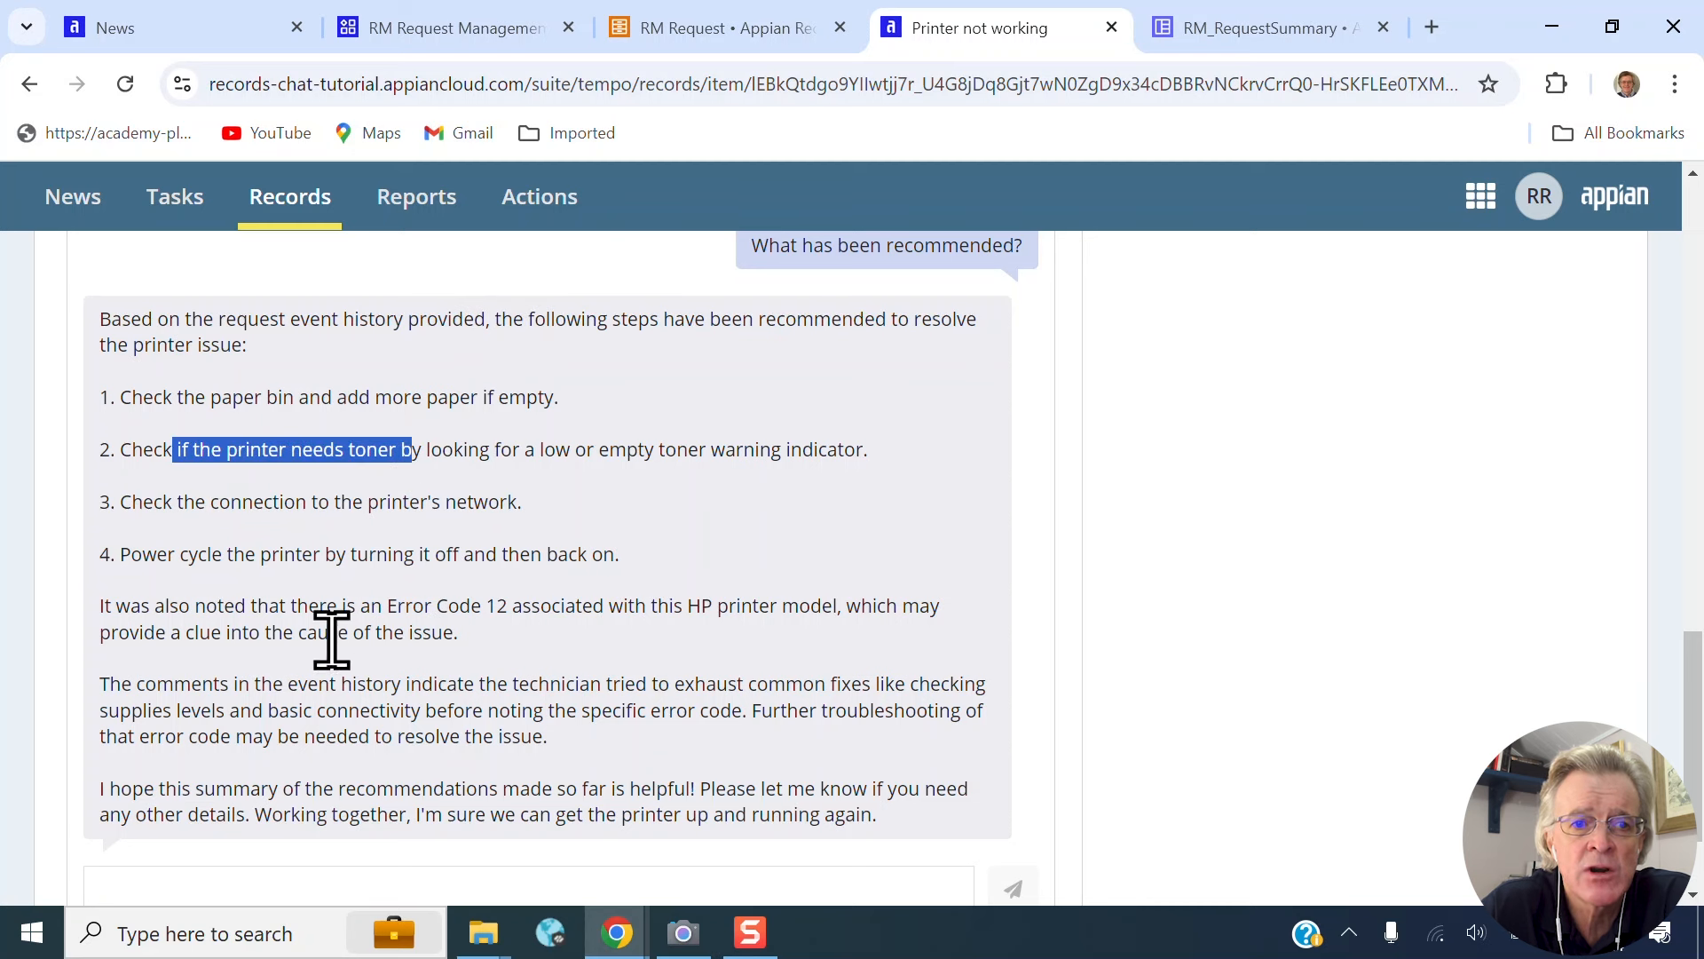
{"action": "left_click_drag", "start_coordinate": [169, 554], "coordinate": [284, 556]}
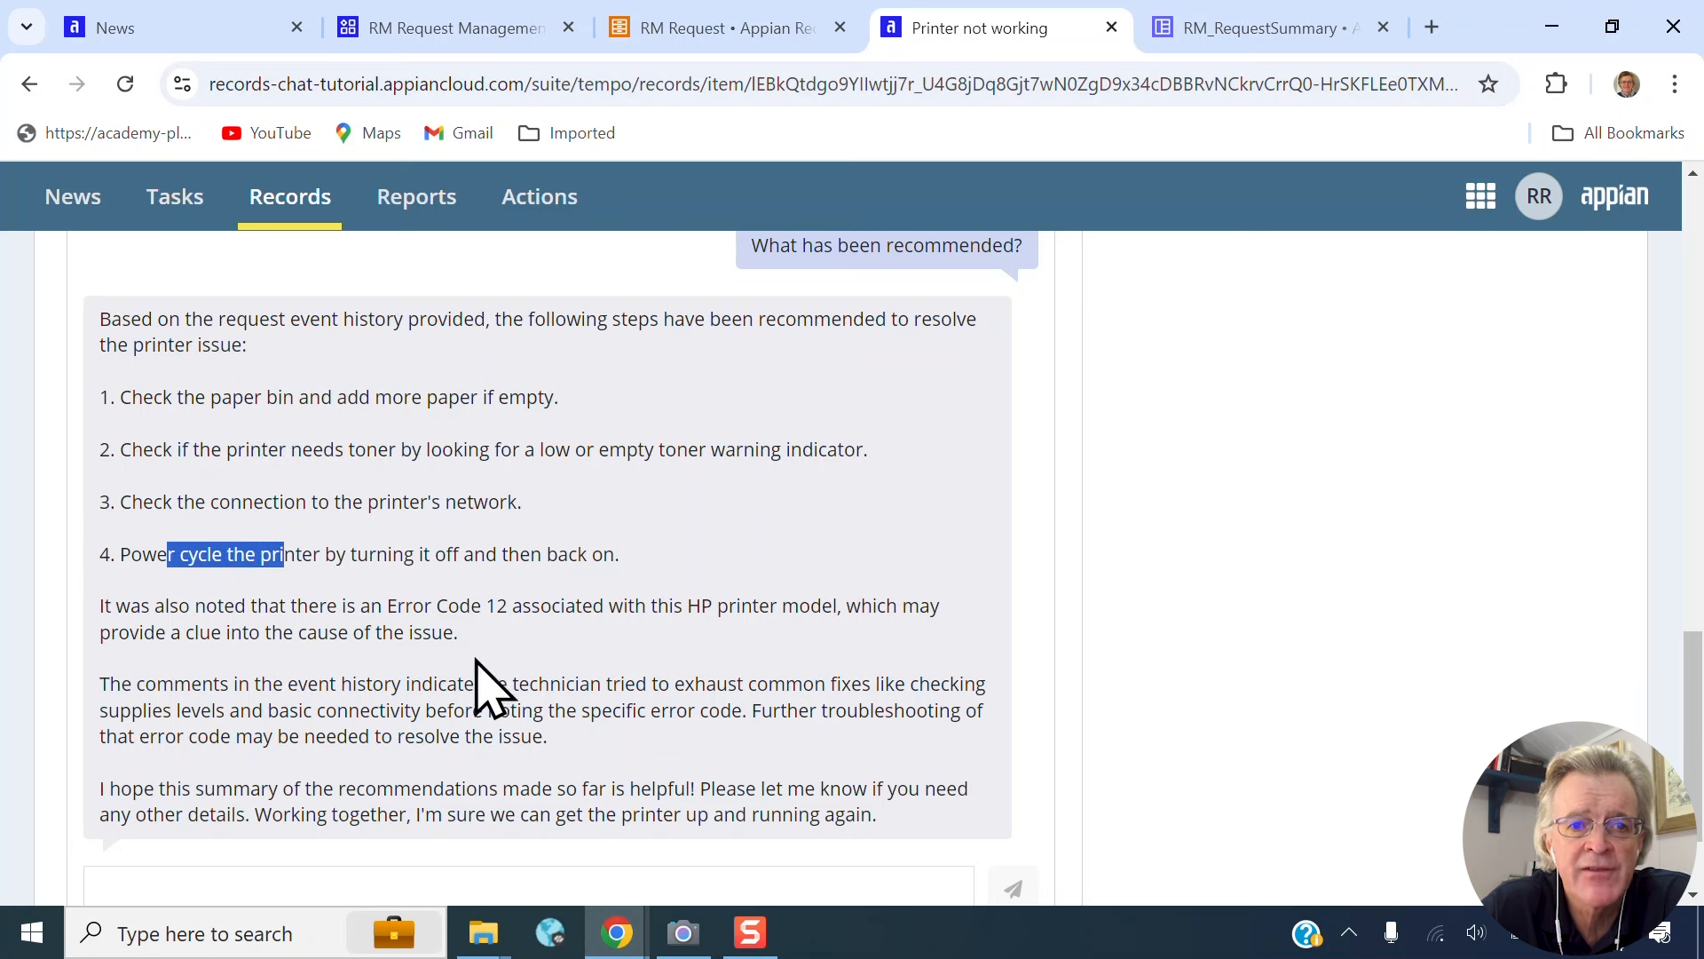
{"action": "left_click_drag", "start_coordinate": [371, 606], "coordinate": [486, 605]}
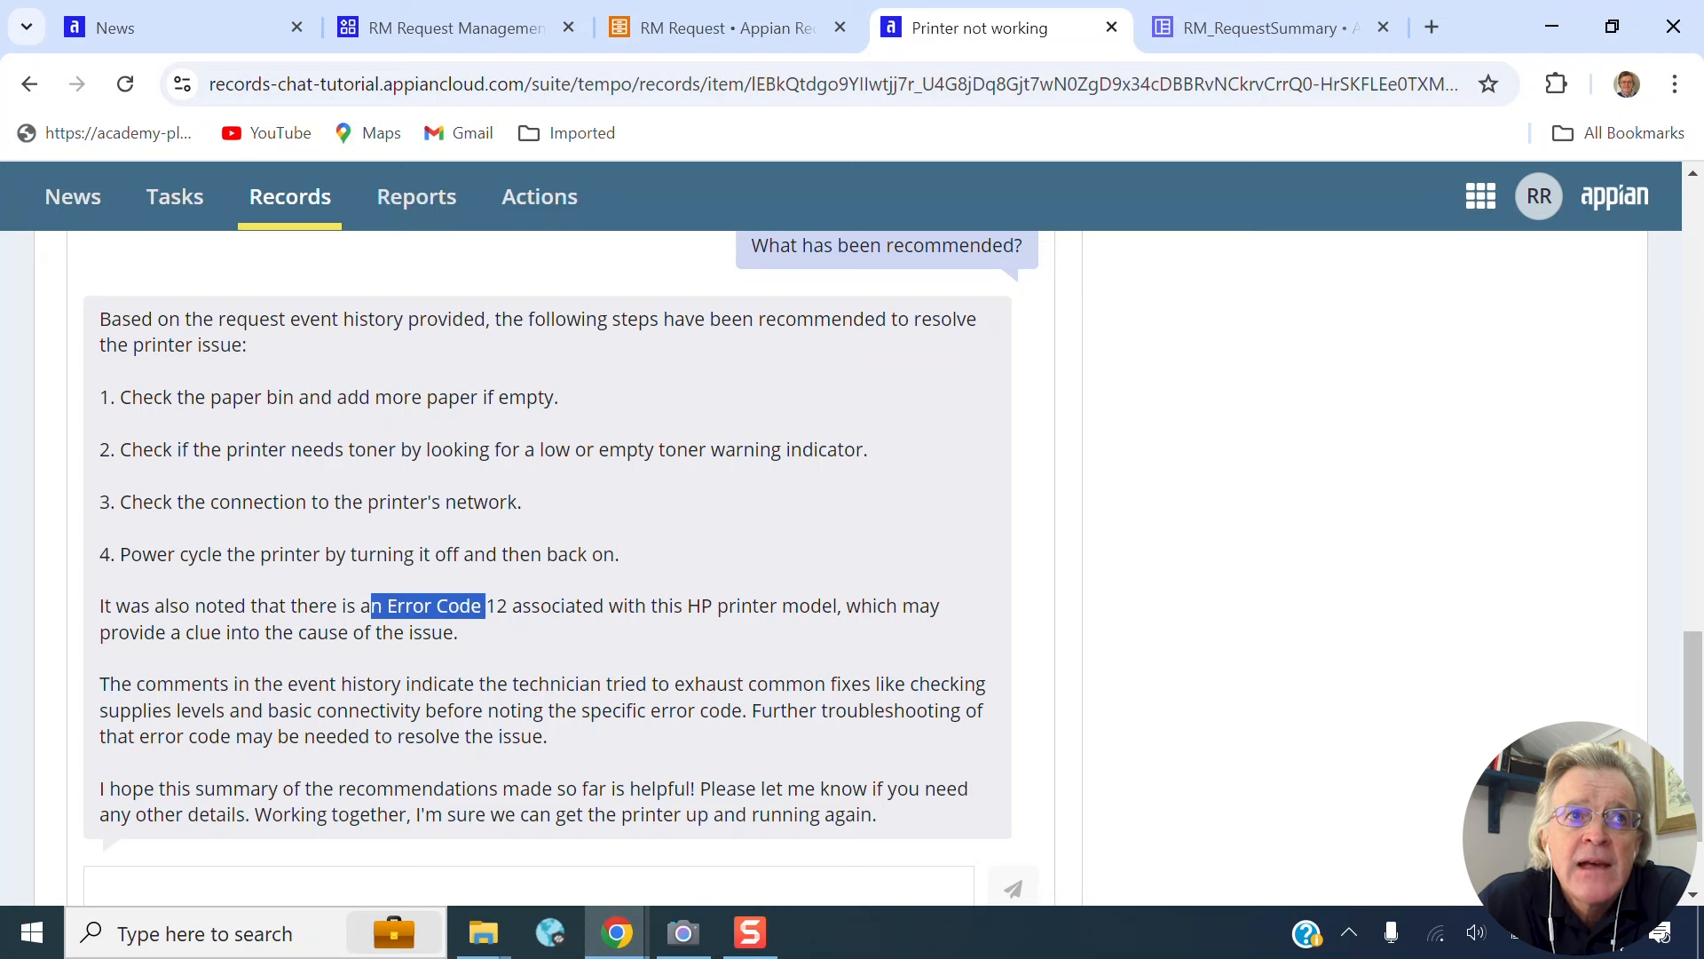
- Send the follow-up question "What else do you recommend?" to the record's chatbot
{"action": "scroll", "coordinate": [1106, 803], "scroll_direction": "down", "scroll_amount": 2}
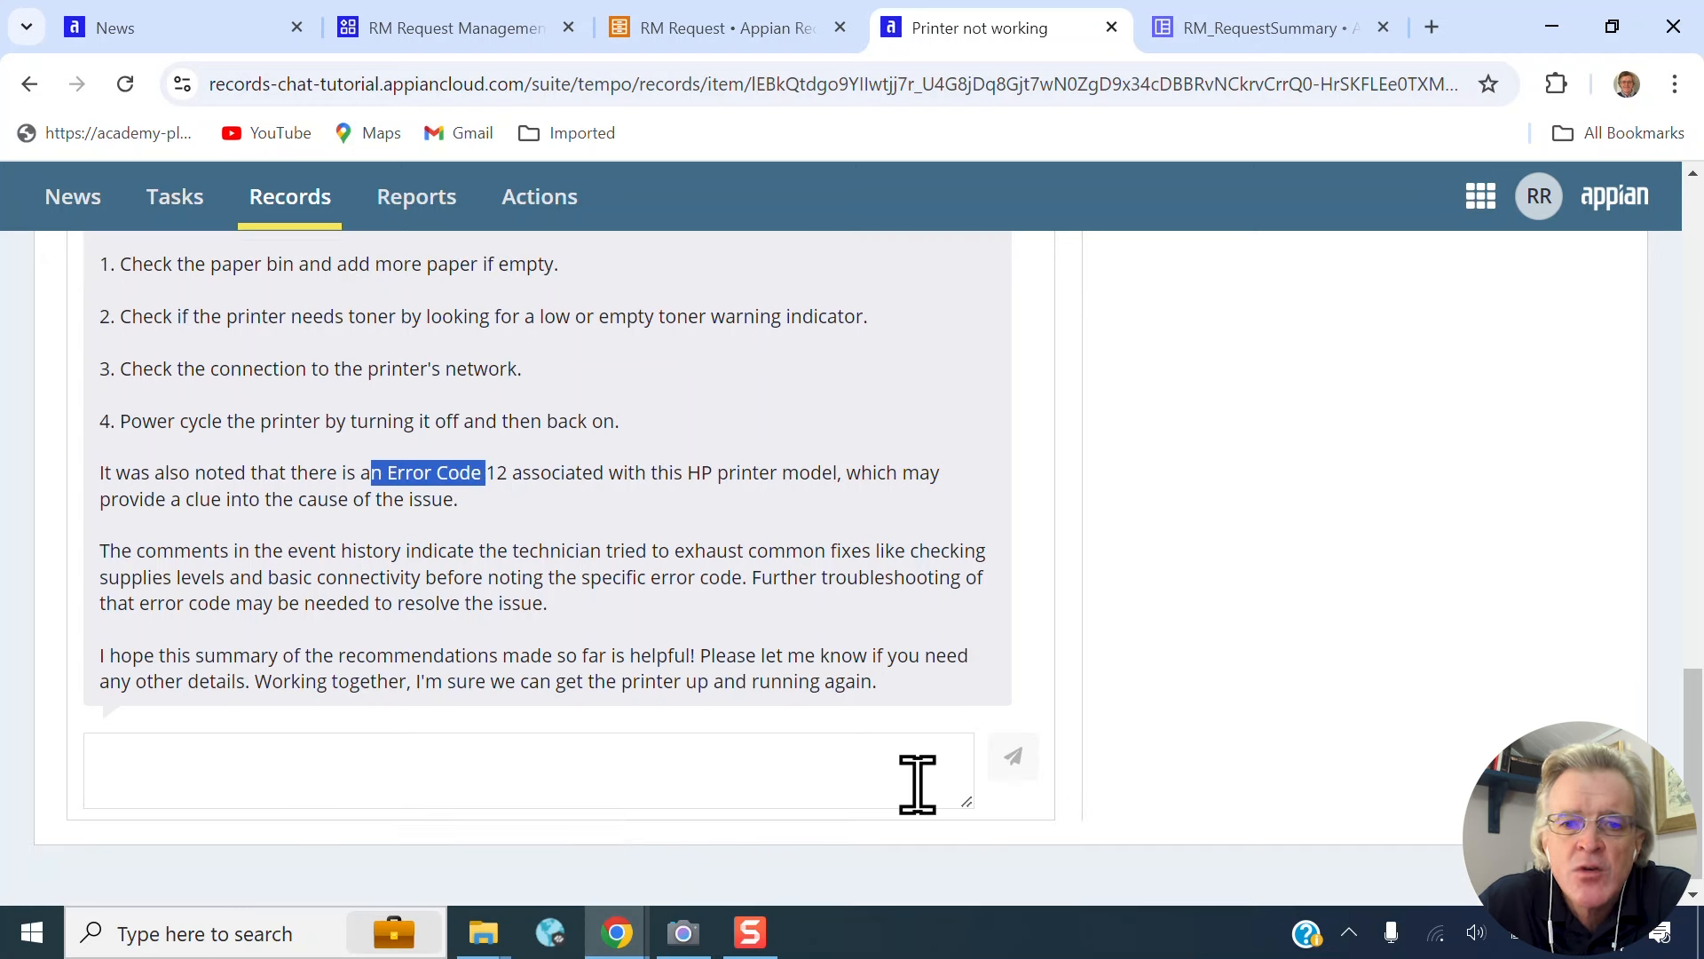
{"action": "left_click", "coordinate": [628, 785]}
{"action": "type", "text": "Wha"}
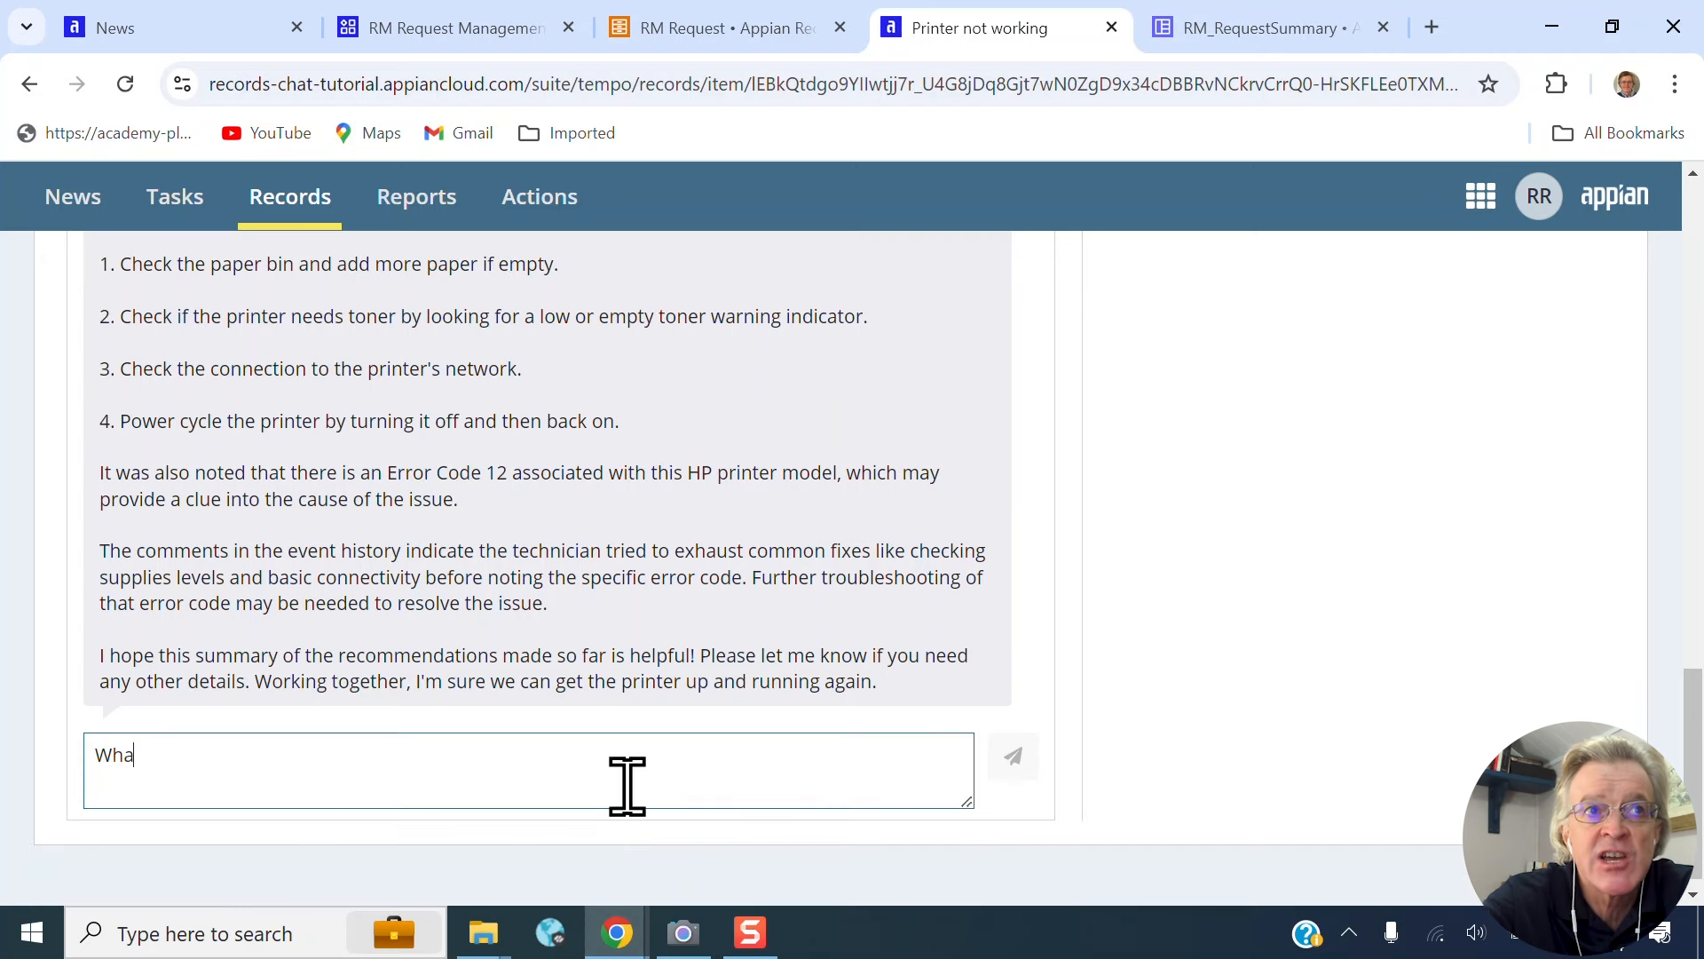
{"action": "type", "text": "t"}
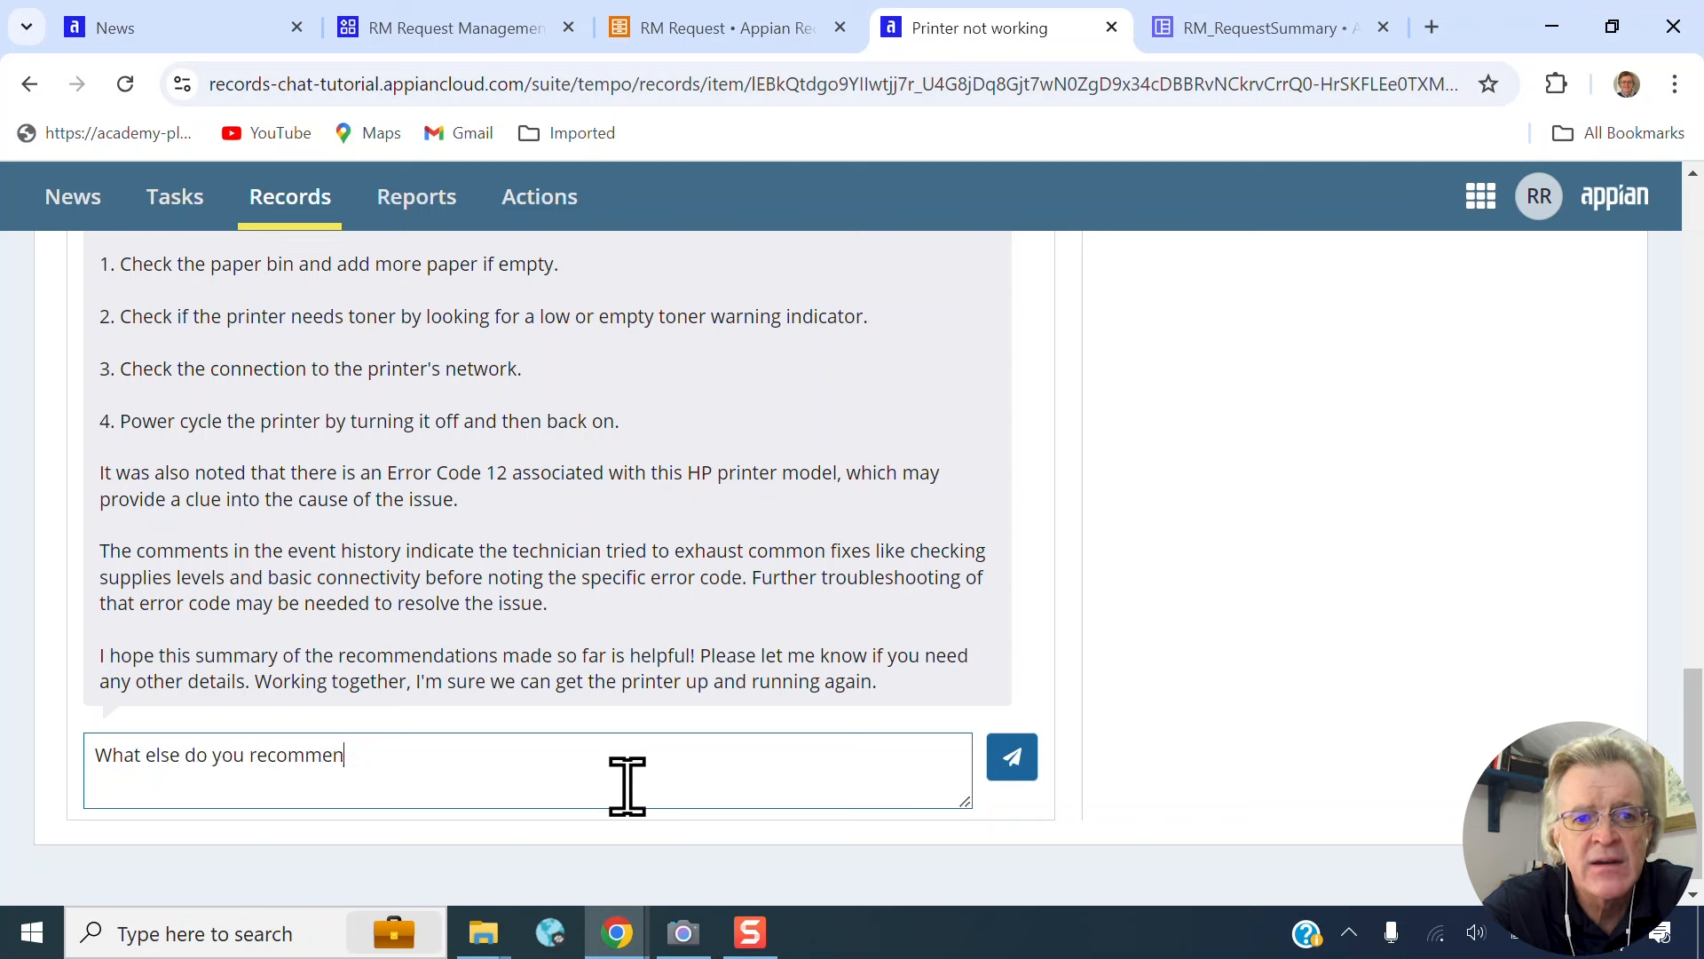
{"action": "left_click", "coordinate": [1028, 765]}
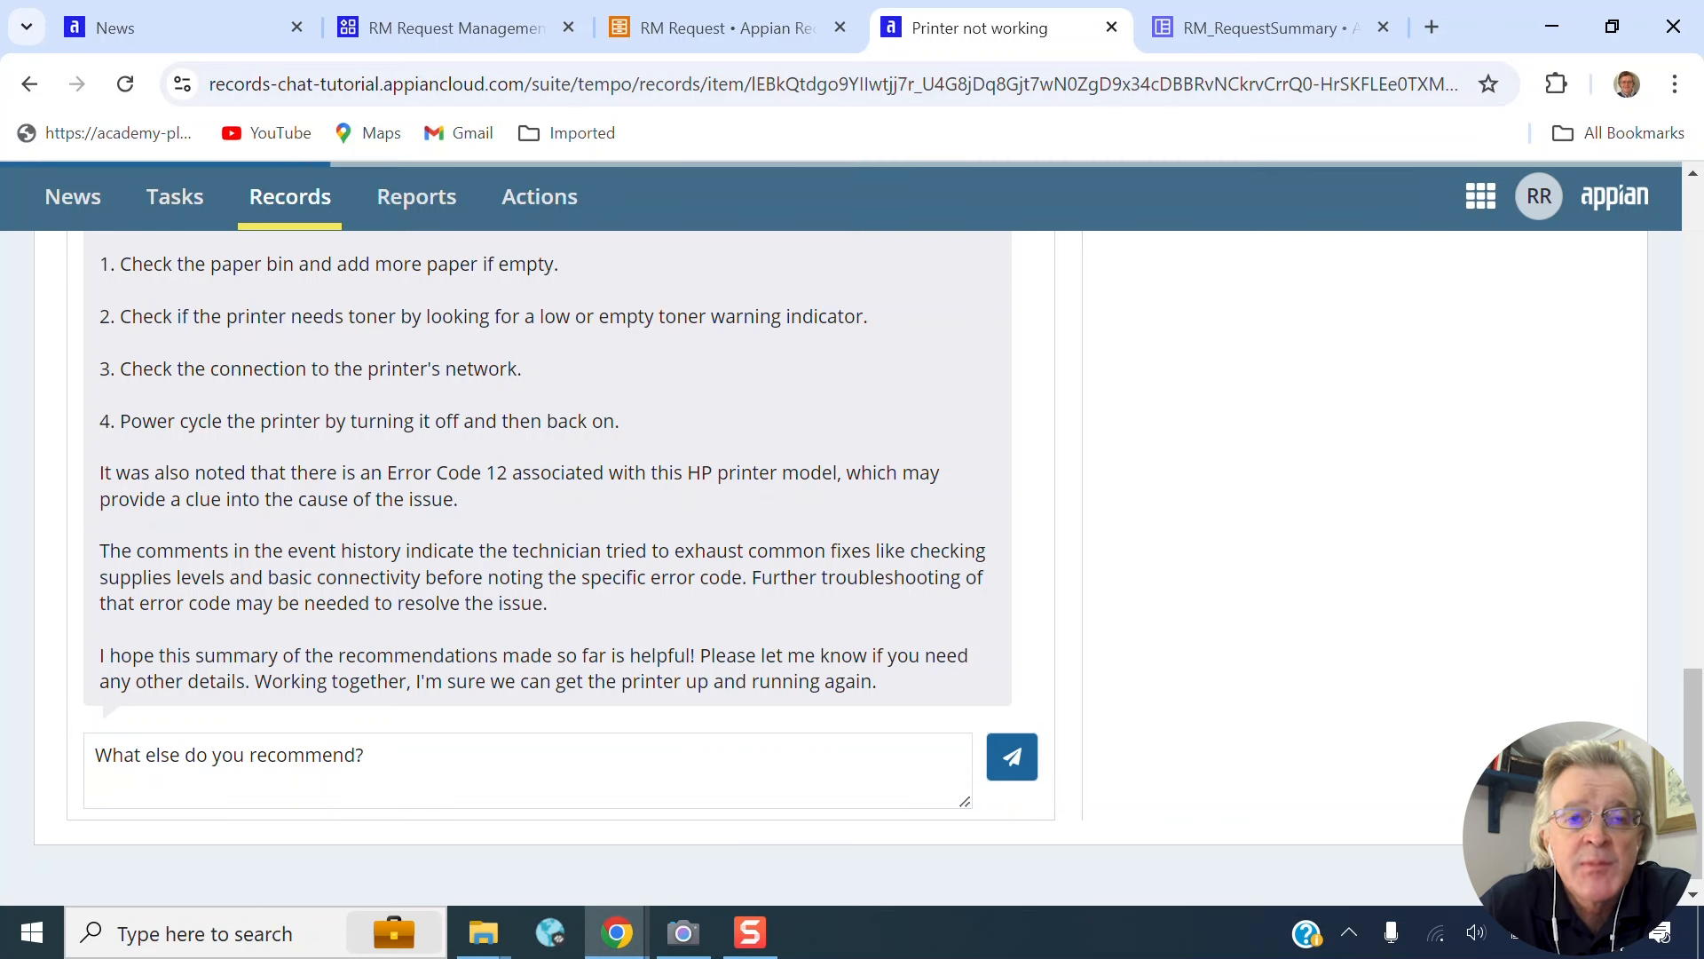
- Read through the chatbot's additional recommendations and closing quote, comparing them with its preceding reply
{"action": "scroll", "coordinate": [337, 653], "scroll_direction": "up", "scroll_amount": 3}
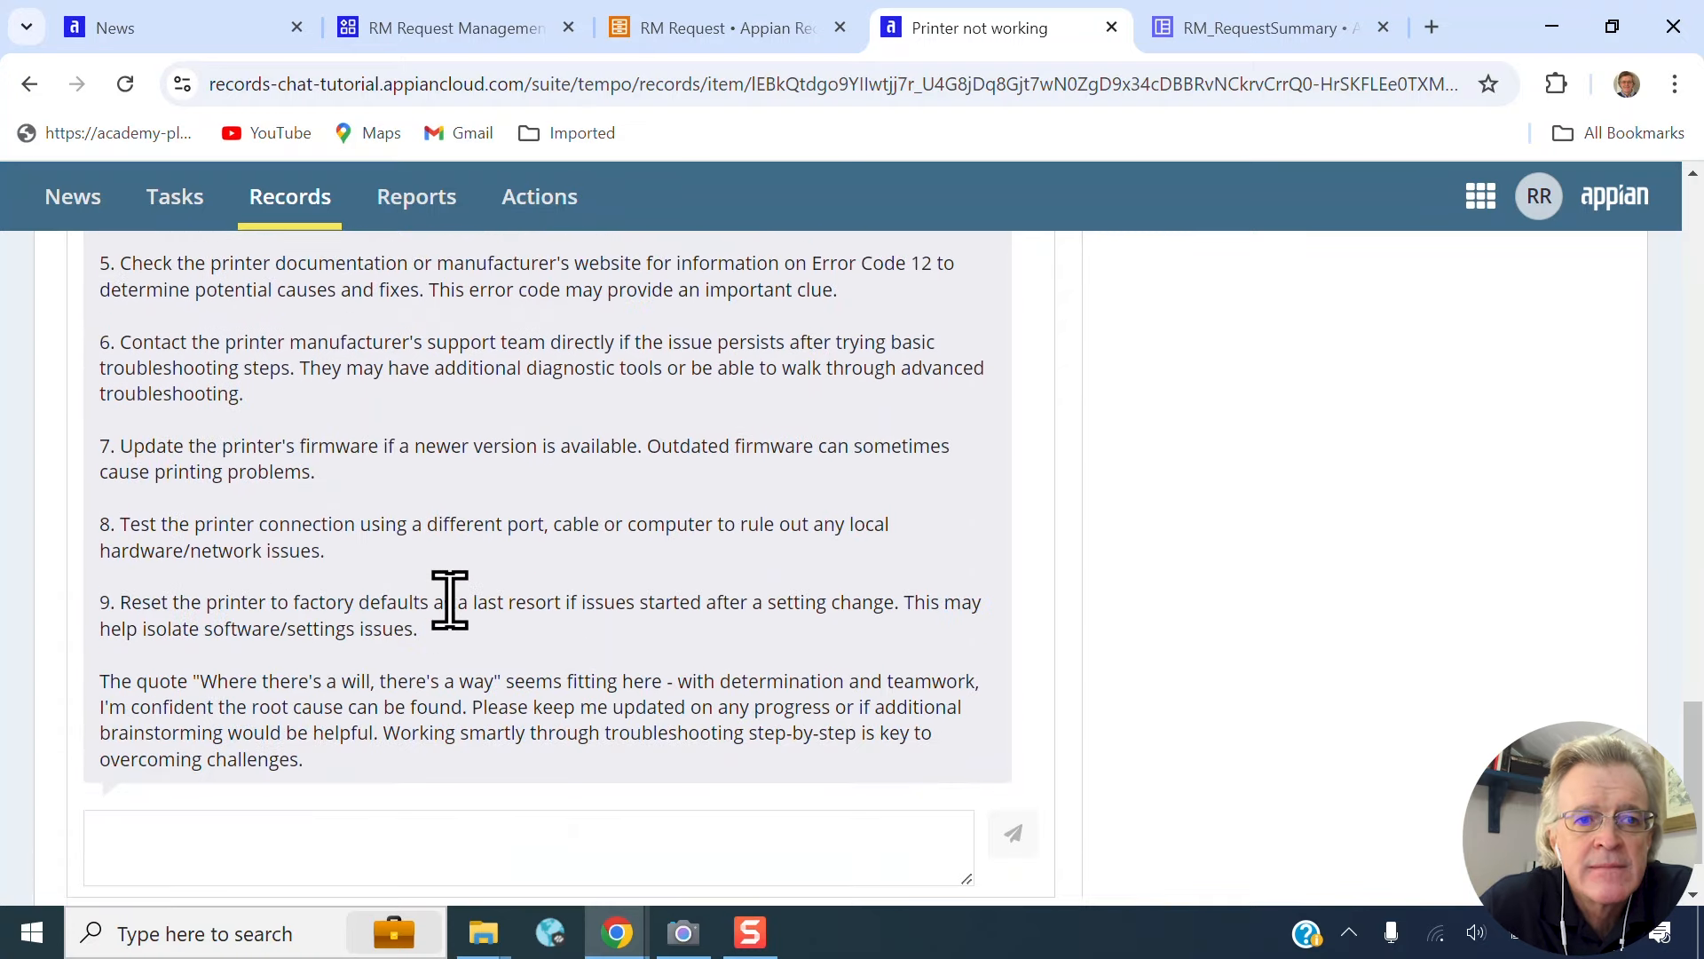
{"action": "scroll", "coordinate": [563, 611], "scroll_direction": "up", "scroll_amount": 3}
{"action": "left_click_drag", "start_coordinate": [182, 453], "coordinate": [326, 454]}
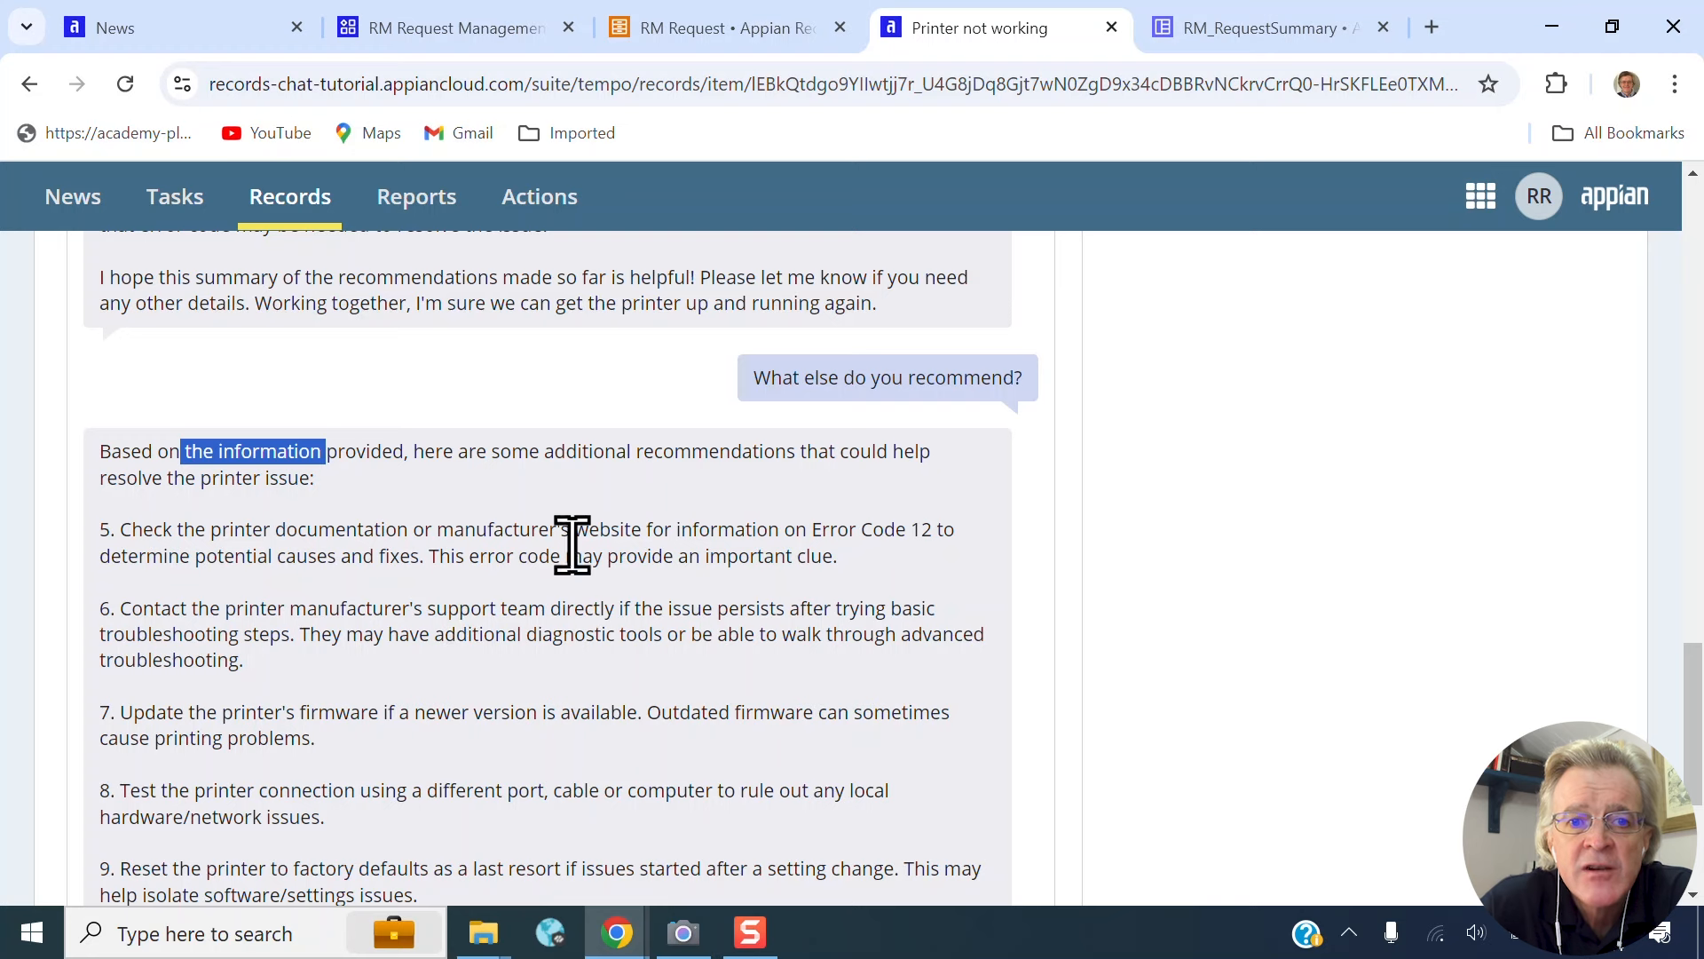
{"action": "left_click_drag", "start_coordinate": [565, 453], "coordinate": [635, 455]}
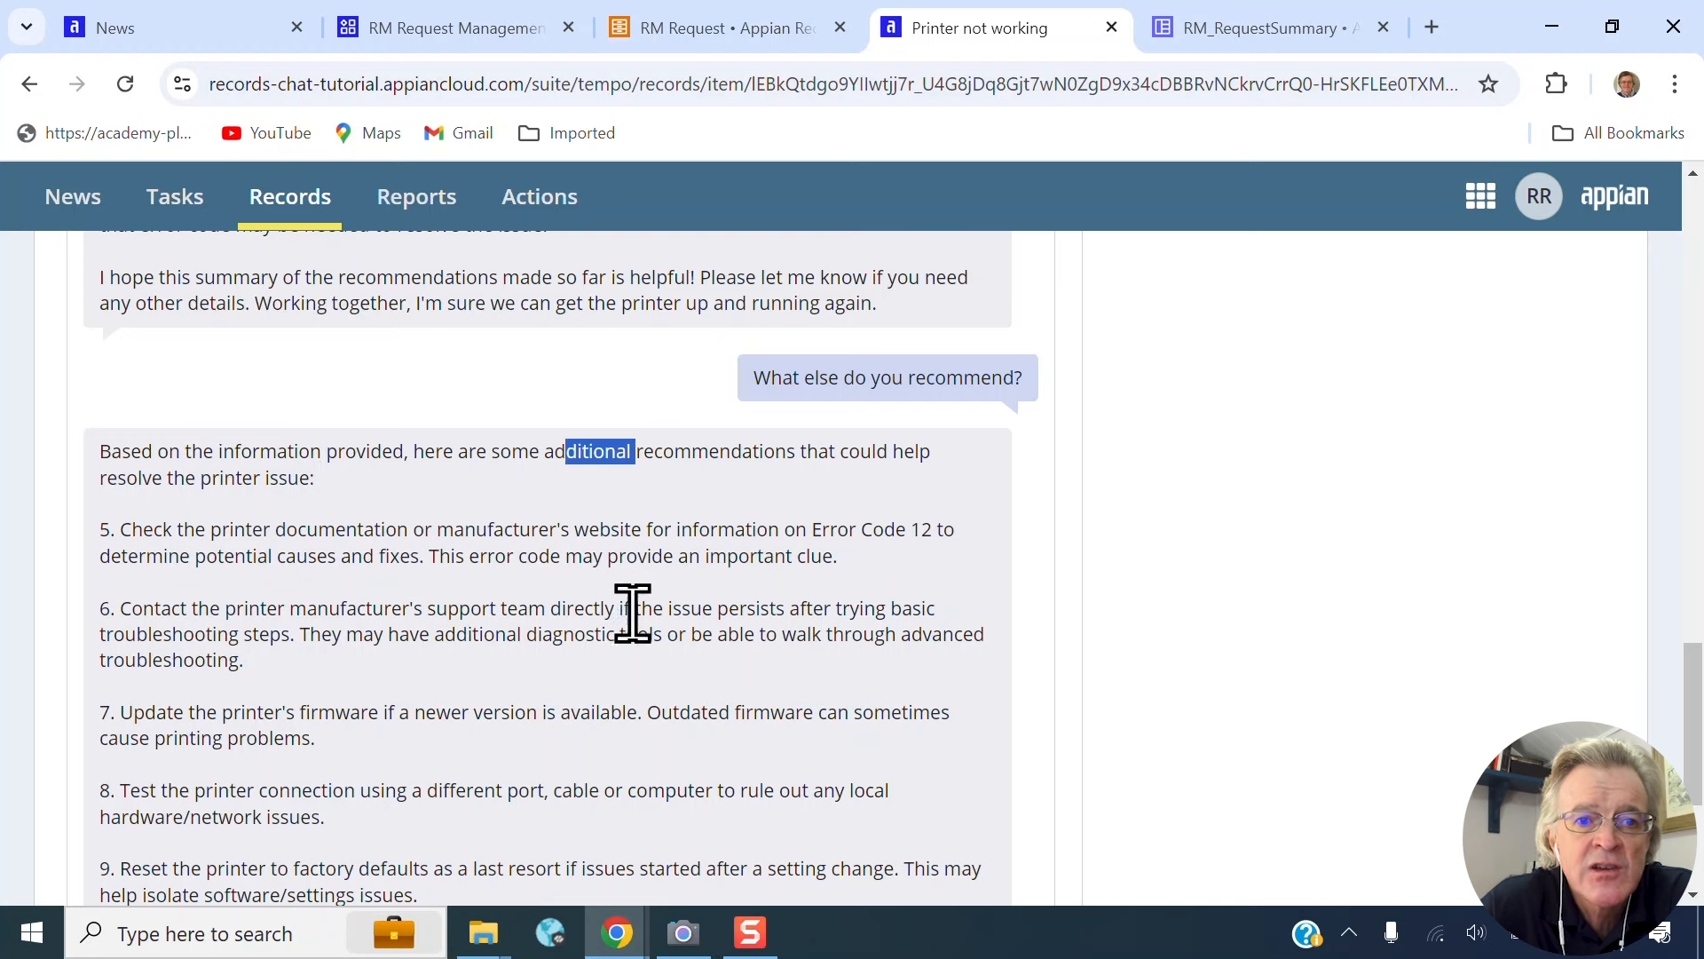
{"action": "scroll", "coordinate": [689, 585], "scroll_direction": "up", "scroll_amount": 3}
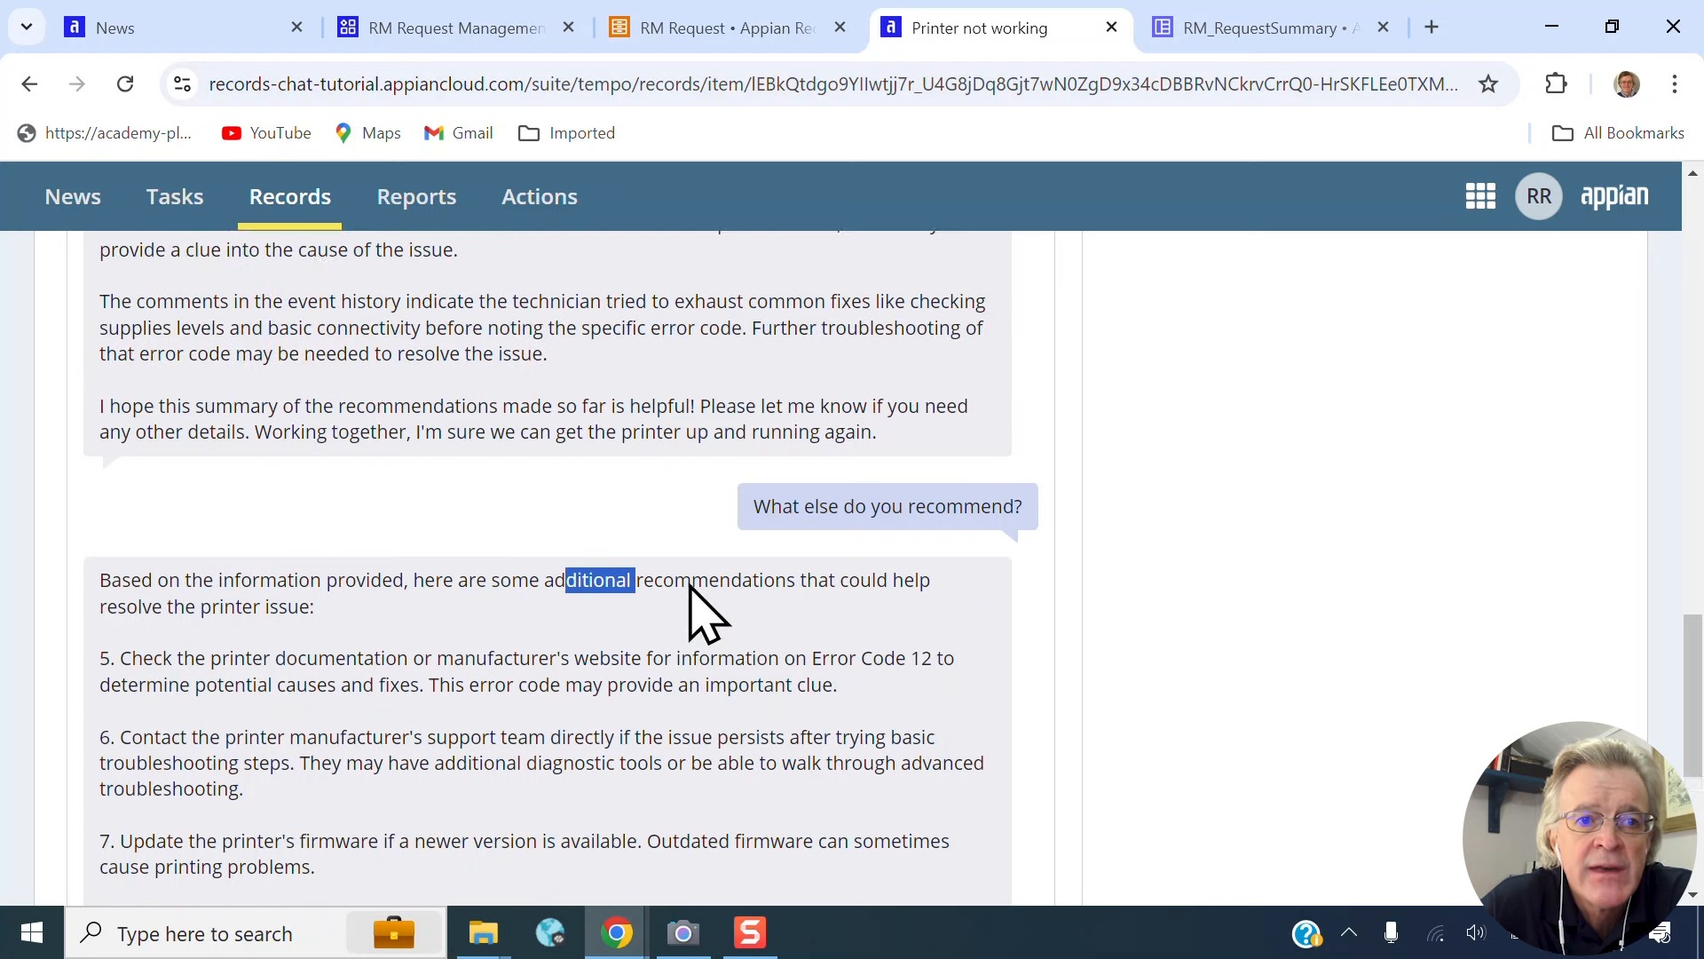
{"action": "left_click_drag", "start_coordinate": [117, 307], "coordinate": [101, 238]}
{"action": "scroll", "coordinate": [438, 436], "scroll_direction": "down", "scroll_amount": 2}
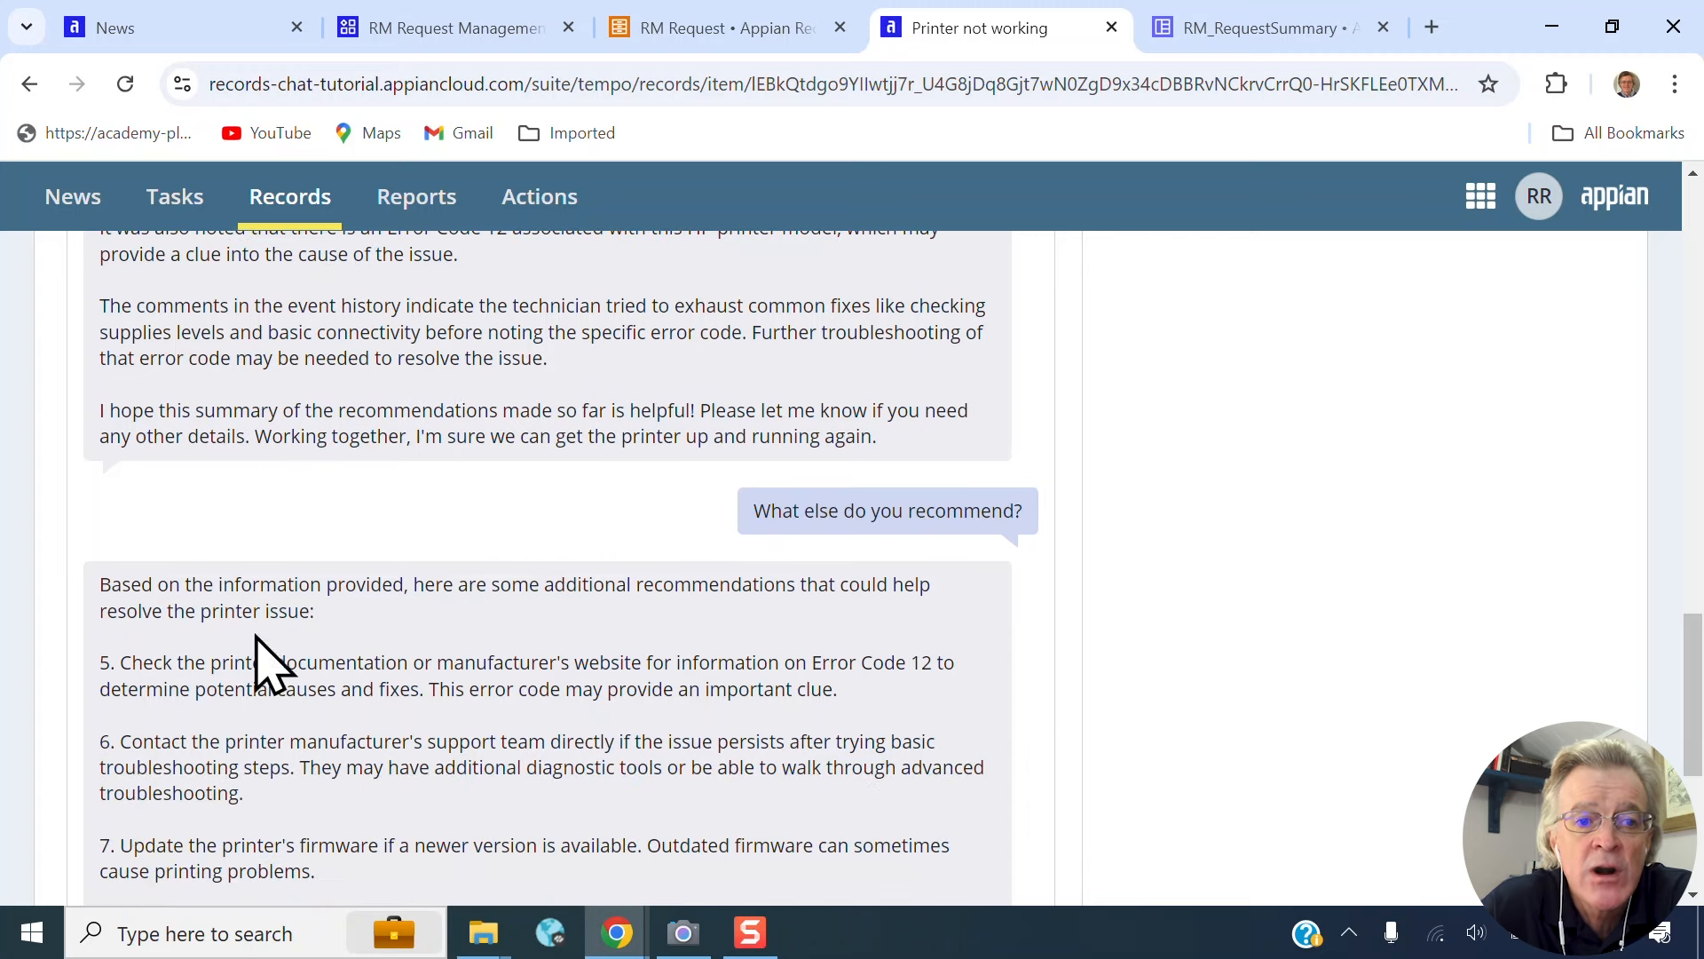
{"action": "mouse_move", "coordinate": [122, 662]}
{"action": "left_mouse_down"}
{"action": "mouse_move", "coordinate": [171, 689]}
{"action": "mouse_move", "coordinate": [138, 689]}
{"action": "left_mouse_up"}
{"action": "scroll", "coordinate": [666, 701], "scroll_direction": "down", "scroll_amount": 2}
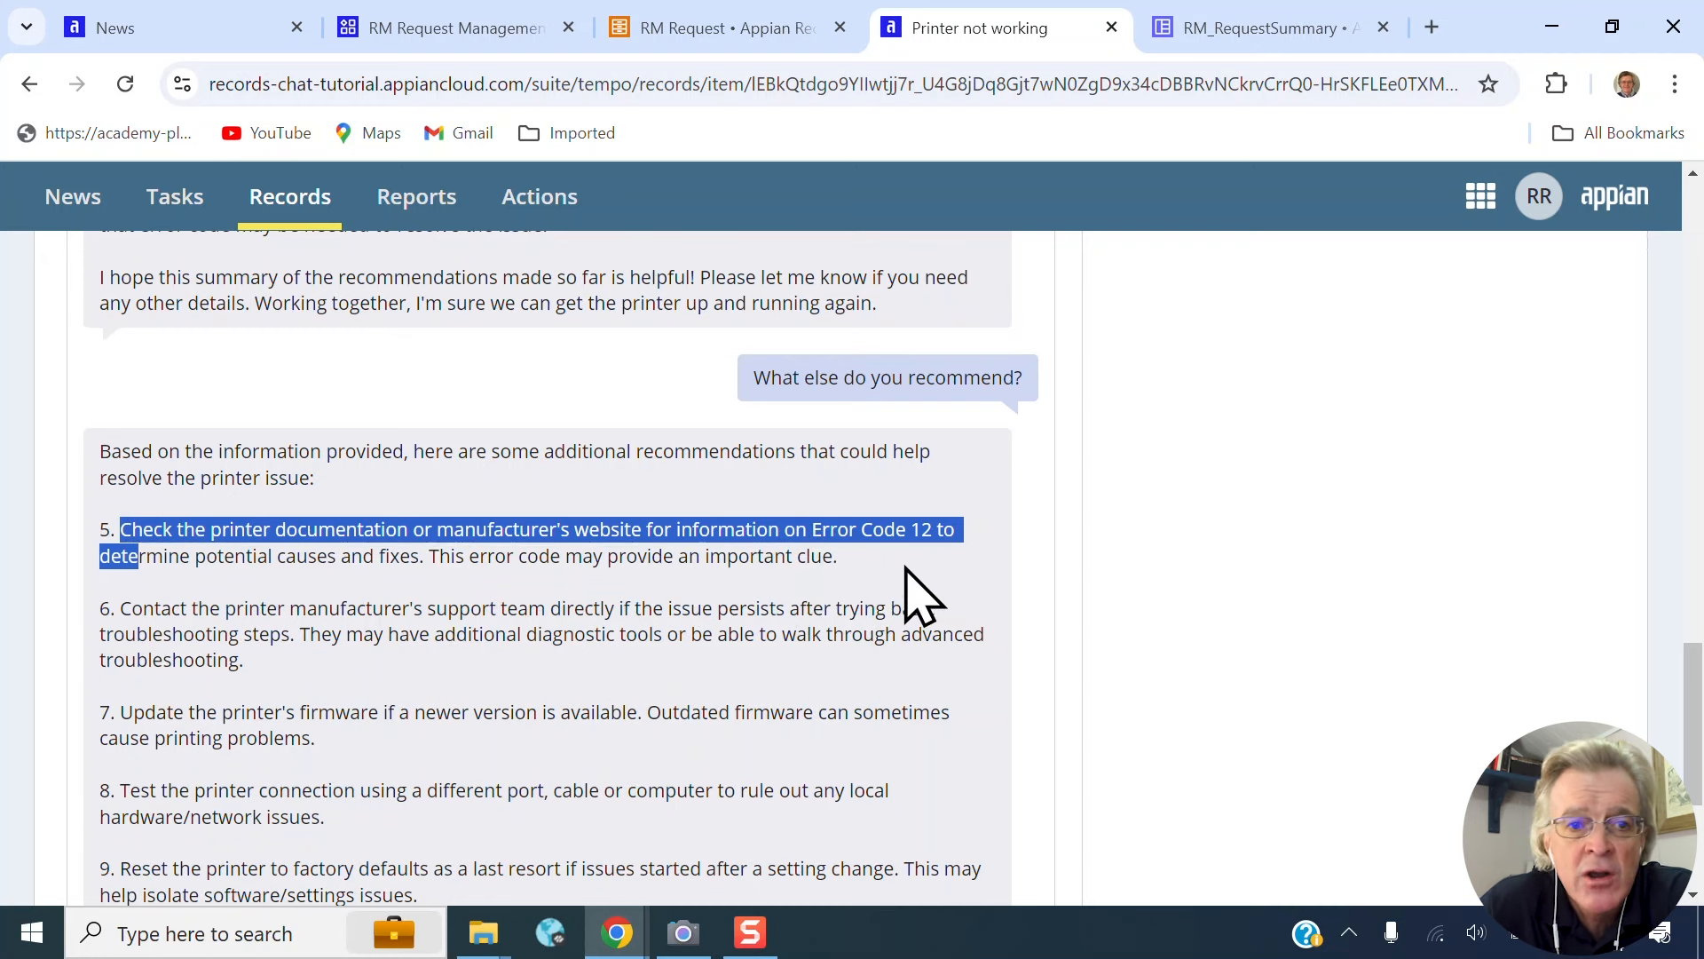
{"action": "scroll", "coordinate": [920, 597], "scroll_direction": "down", "scroll_amount": 2}
{"action": "left_click_drag", "start_coordinate": [224, 424], "coordinate": [286, 426]}
{"action": "left_click_drag", "start_coordinate": [198, 477], "coordinate": [447, 479]}
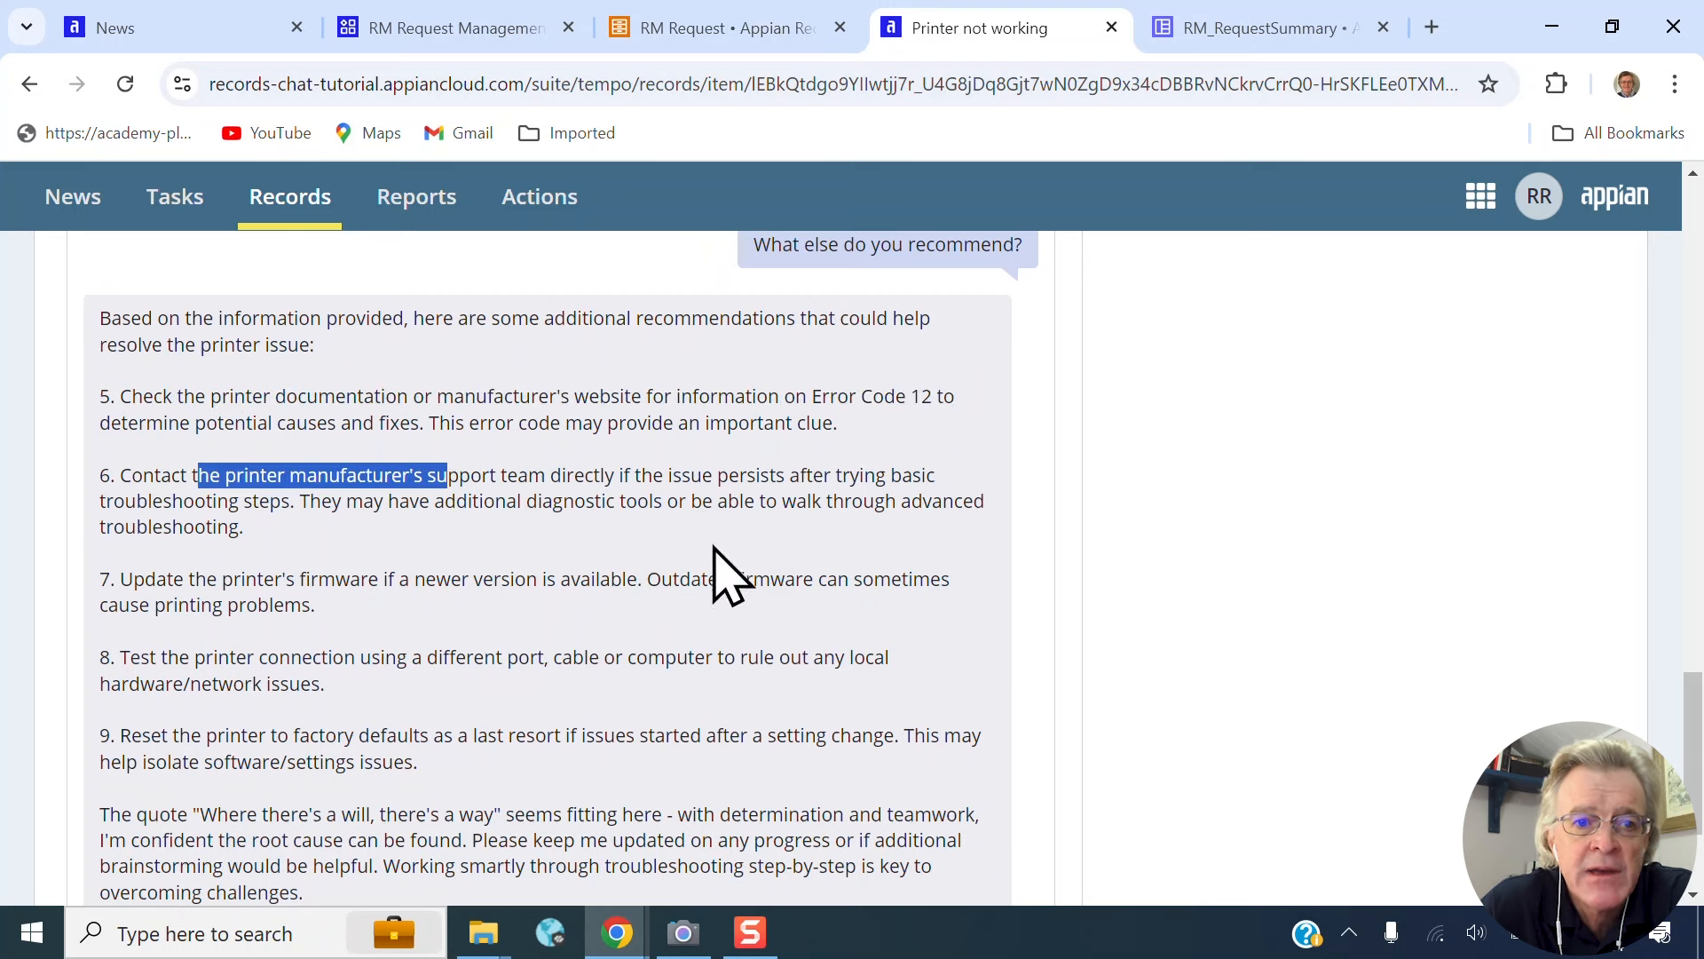
{"action": "left_click_drag", "start_coordinate": [222, 581], "coordinate": [426, 584]}
{"action": "scroll", "coordinate": [537, 572], "scroll_direction": "down", "scroll_amount": 2}
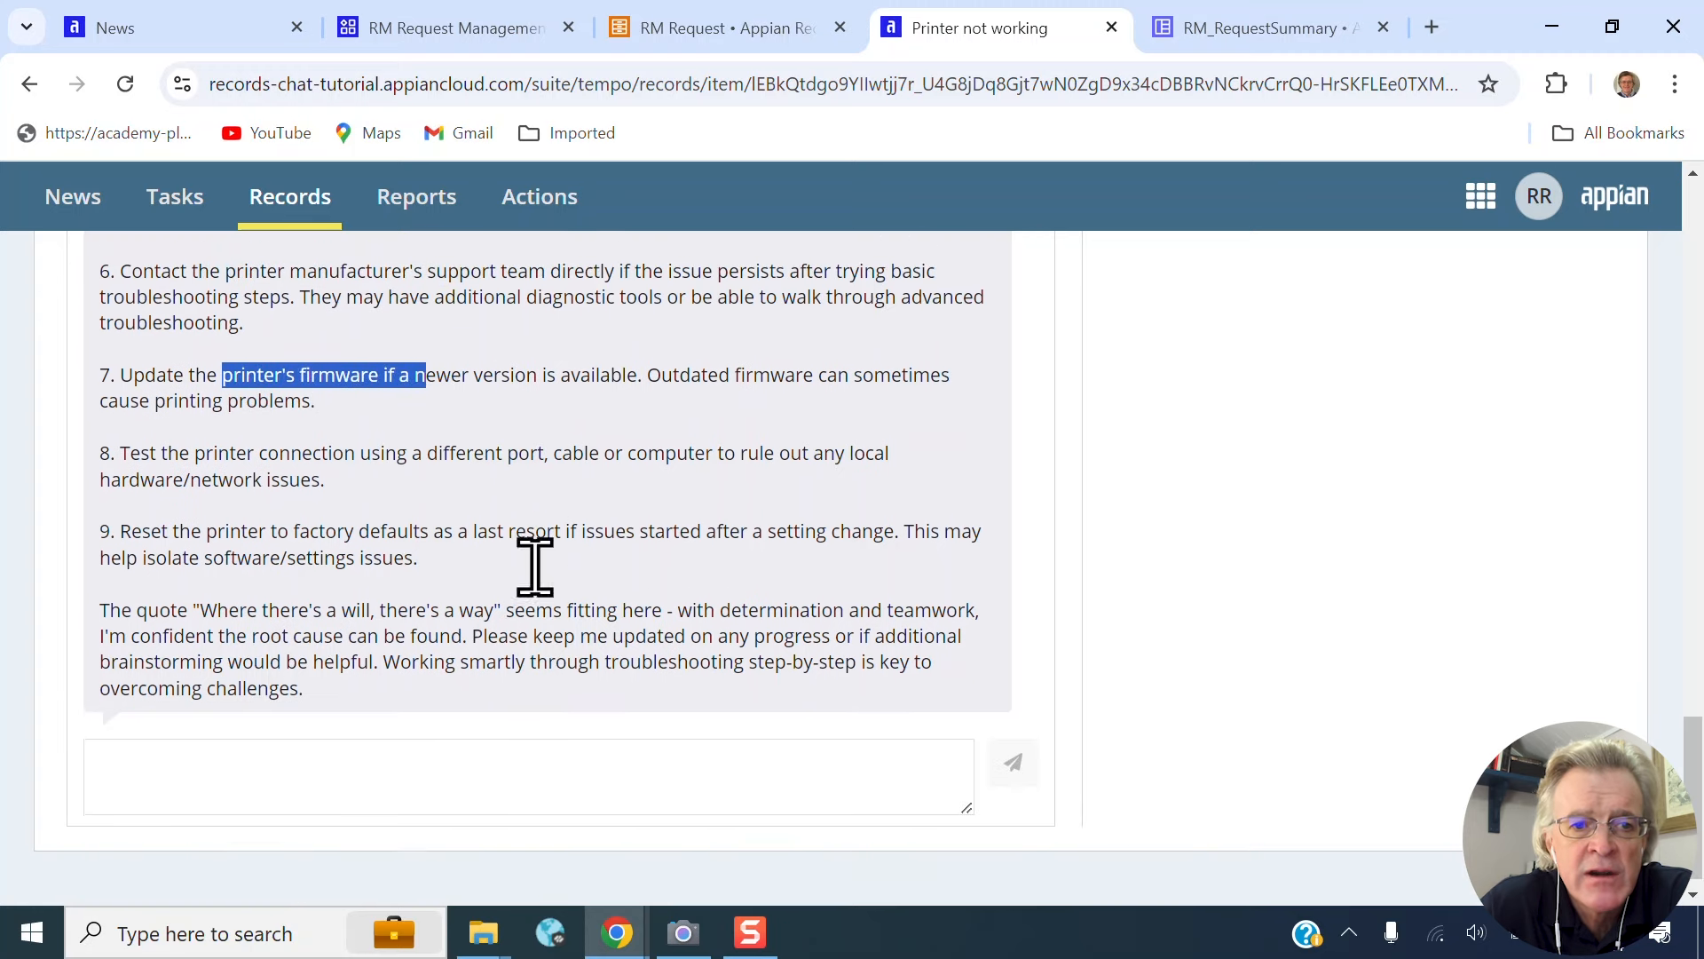
{"action": "left_click_drag", "start_coordinate": [218, 590], "coordinate": [240, 641]}
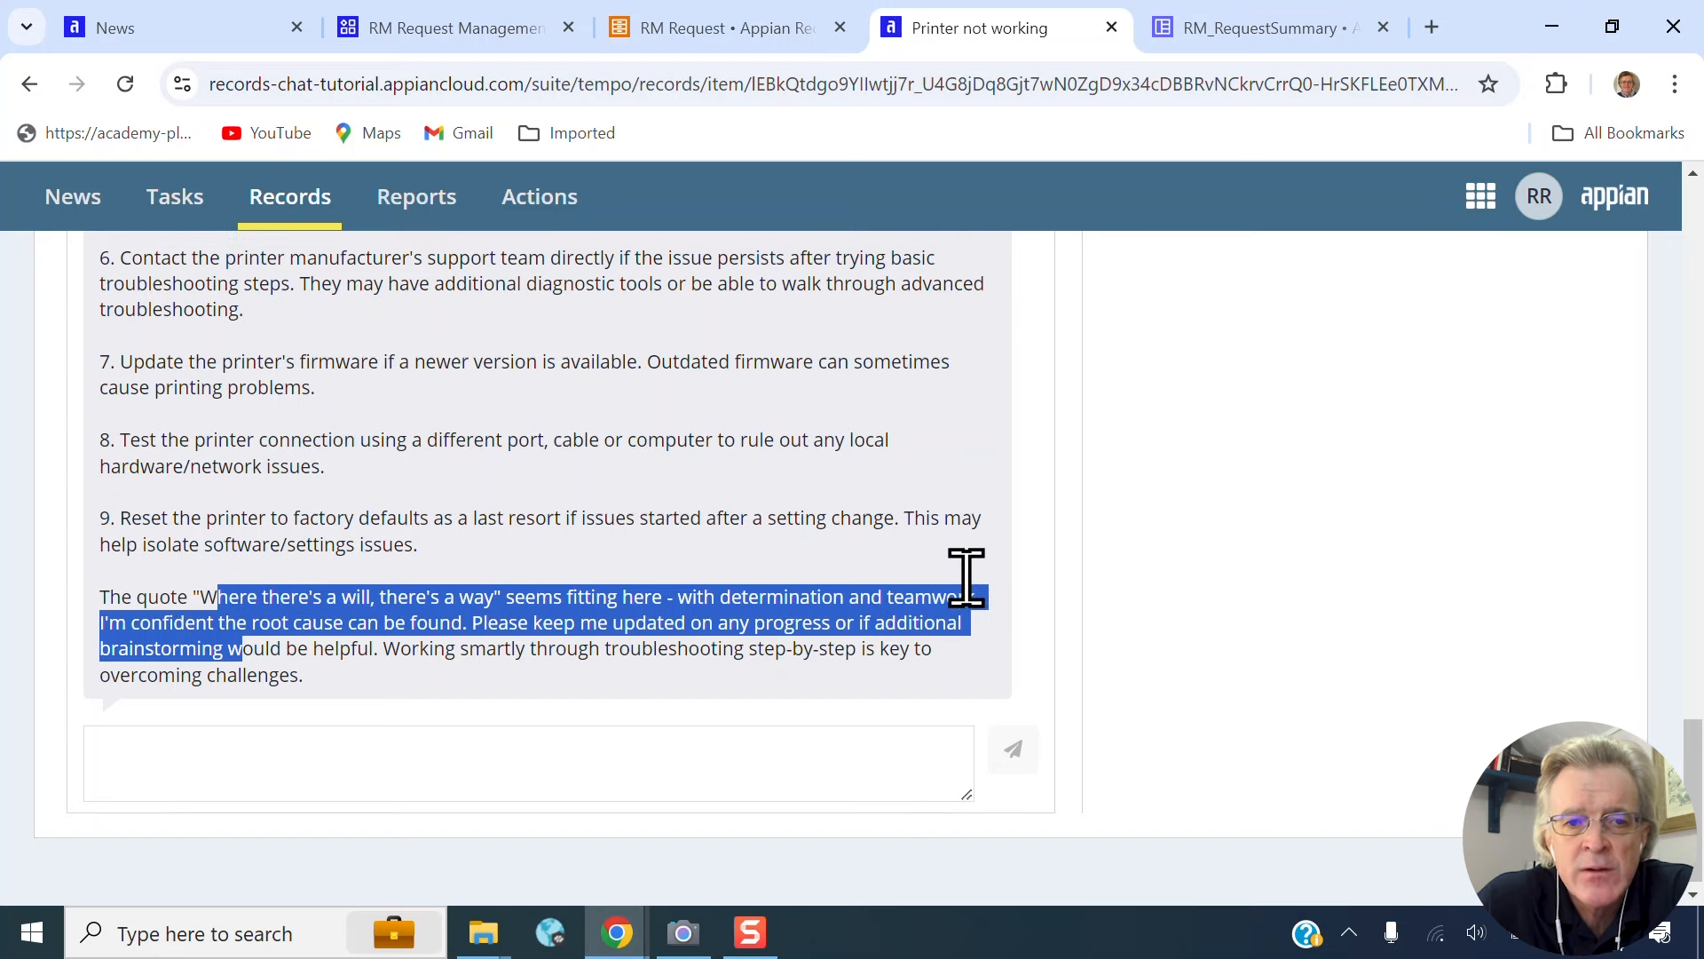
- Open the Requests record list from the RM Request record type and view the chatbot on the "Website slow" record's summary
{"action": "scroll", "coordinate": [966, 586], "scroll_direction": "up", "scroll_amount": 15}
{"action": "scroll", "coordinate": [750, 484], "scroll_direction": "up", "scroll_amount": 5}
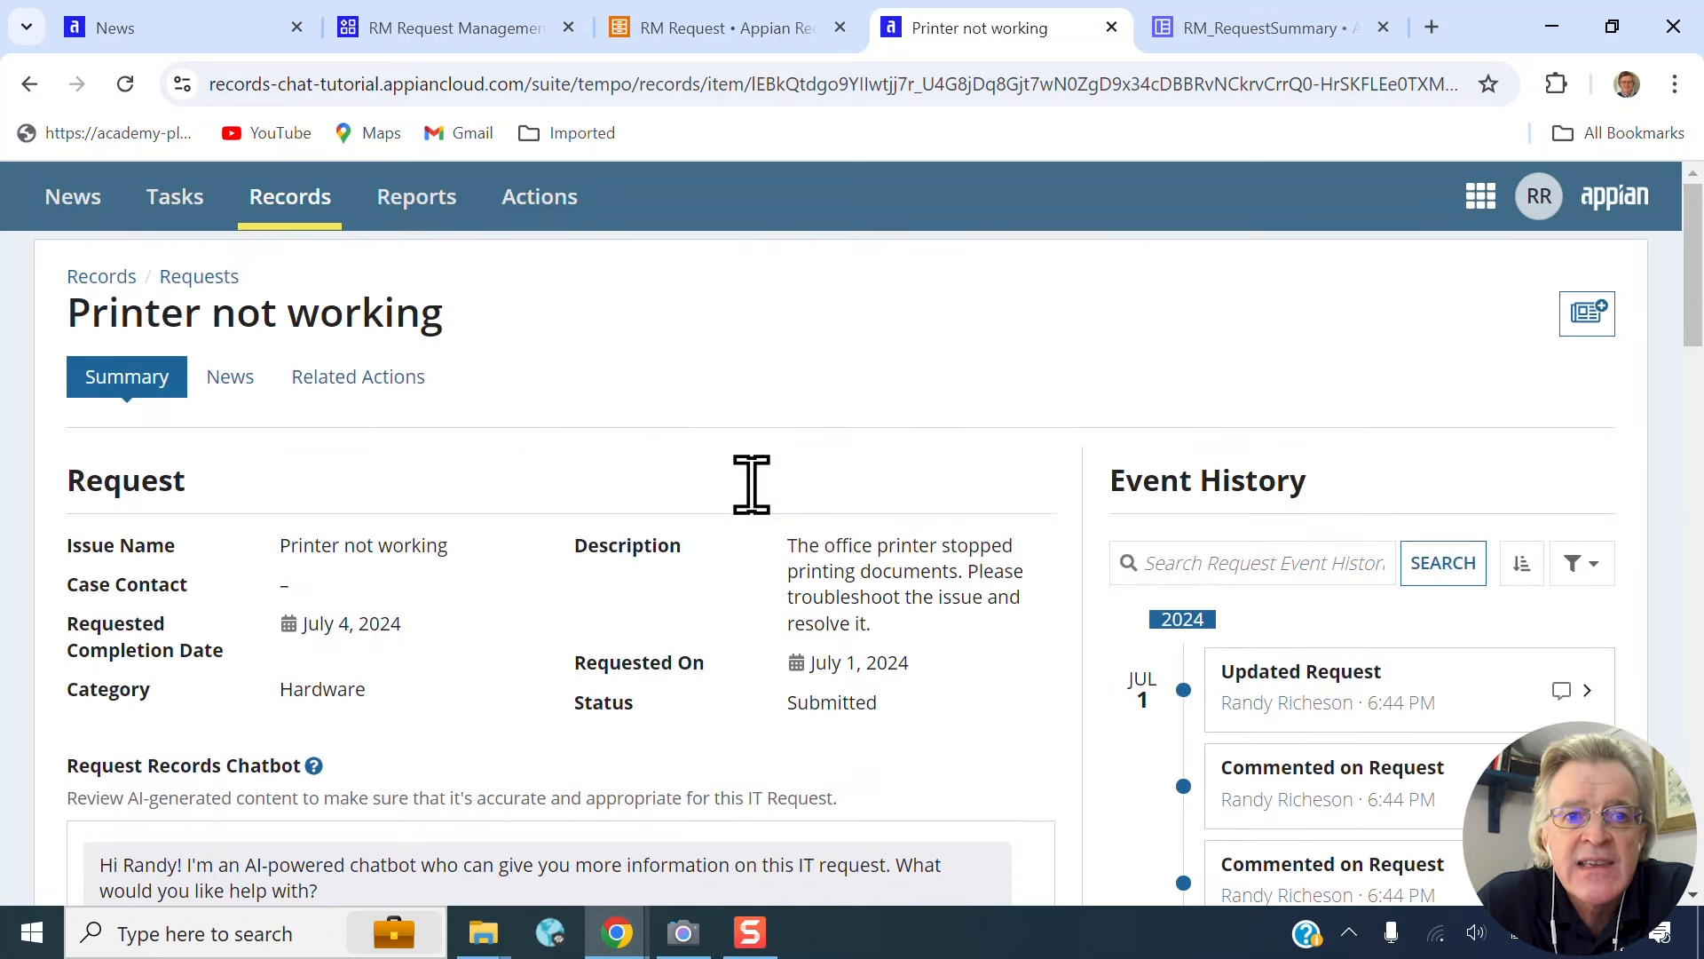
{"action": "left_click", "coordinate": [699, 29]}
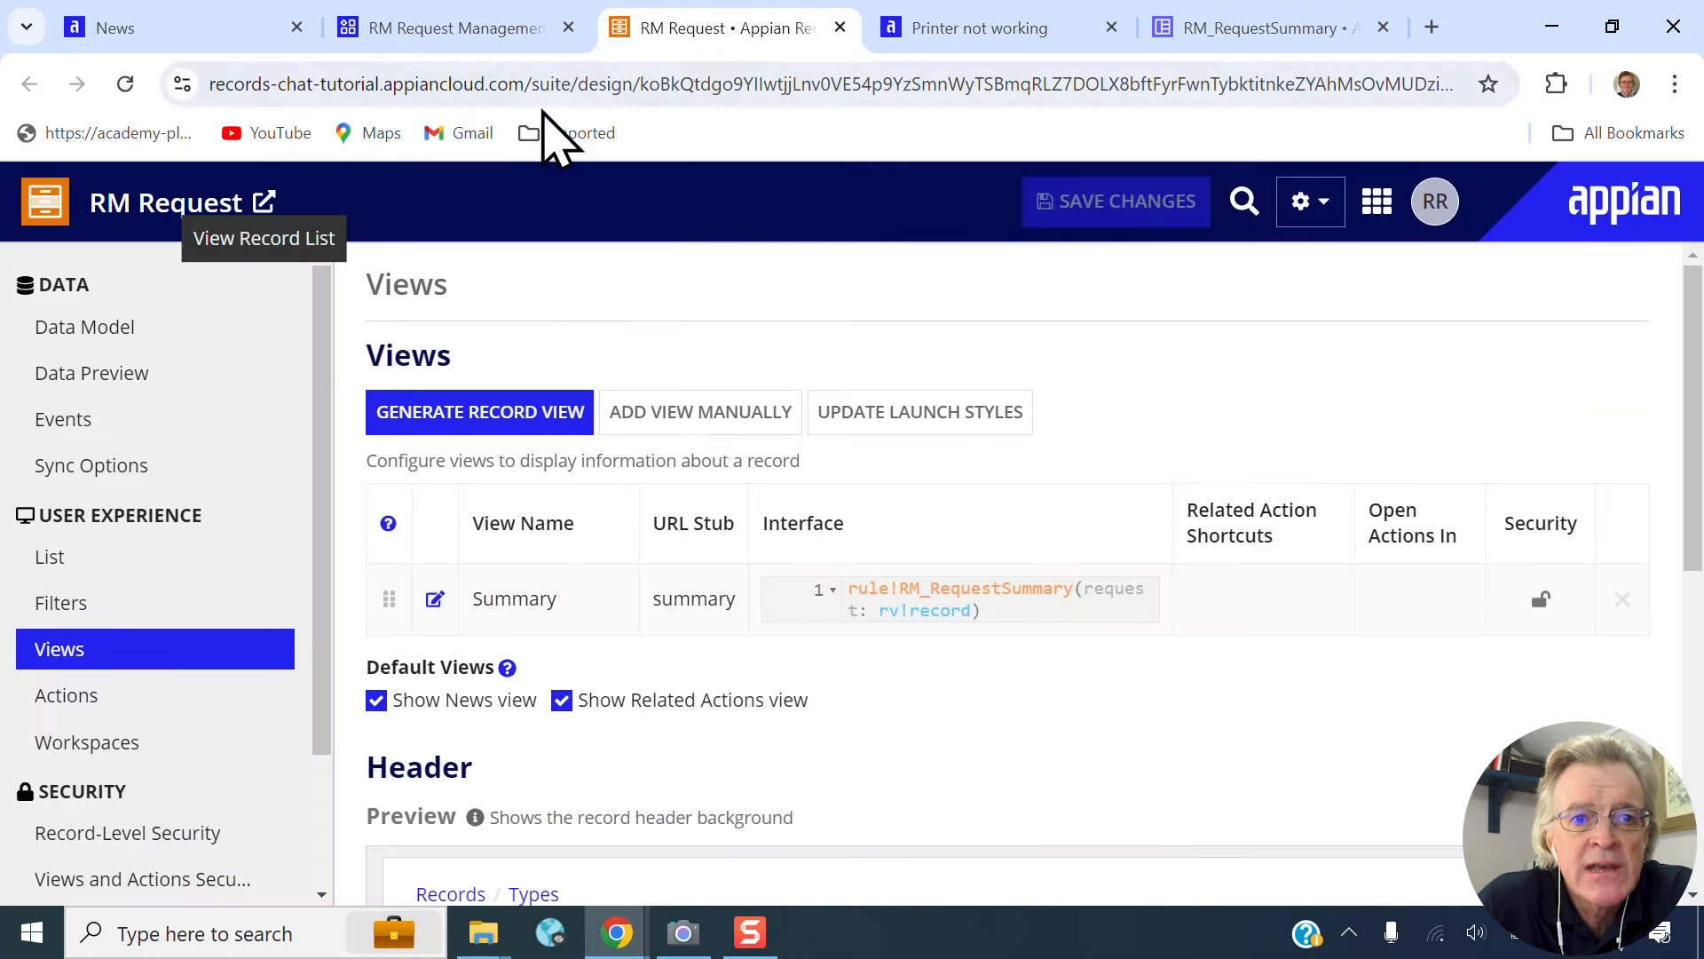
{"action": "left_click", "coordinate": [264, 202]}
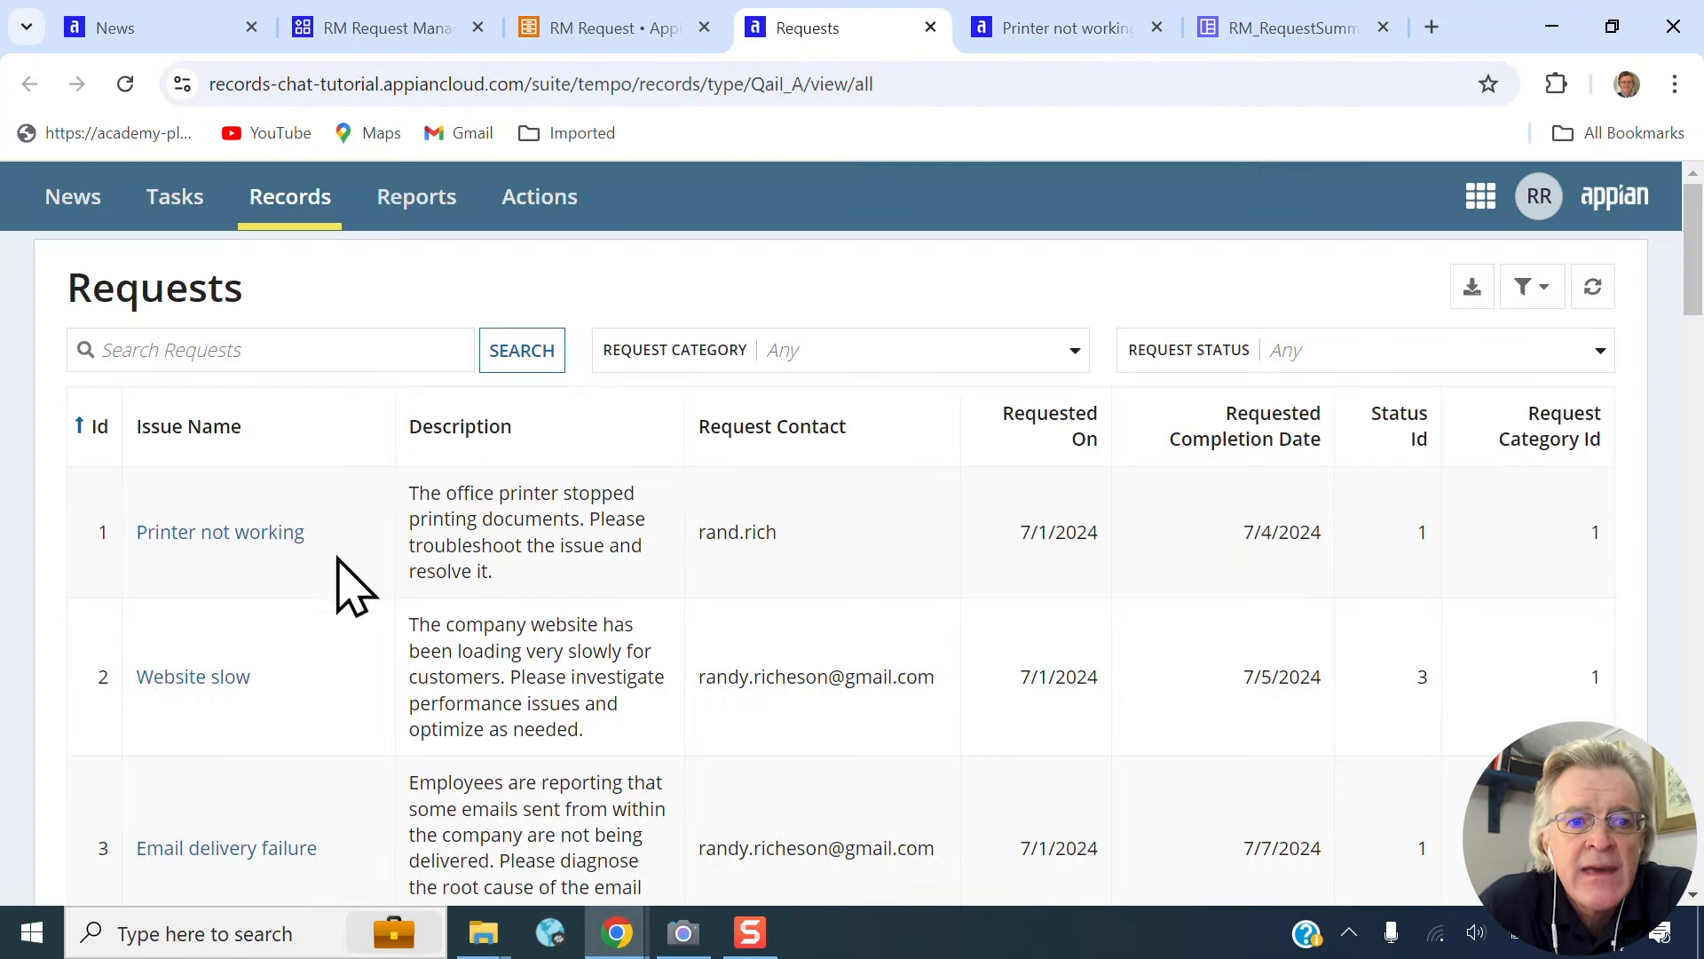
{"action": "left_click_drag", "start_coordinate": [259, 680], "coordinate": [141, 680]}
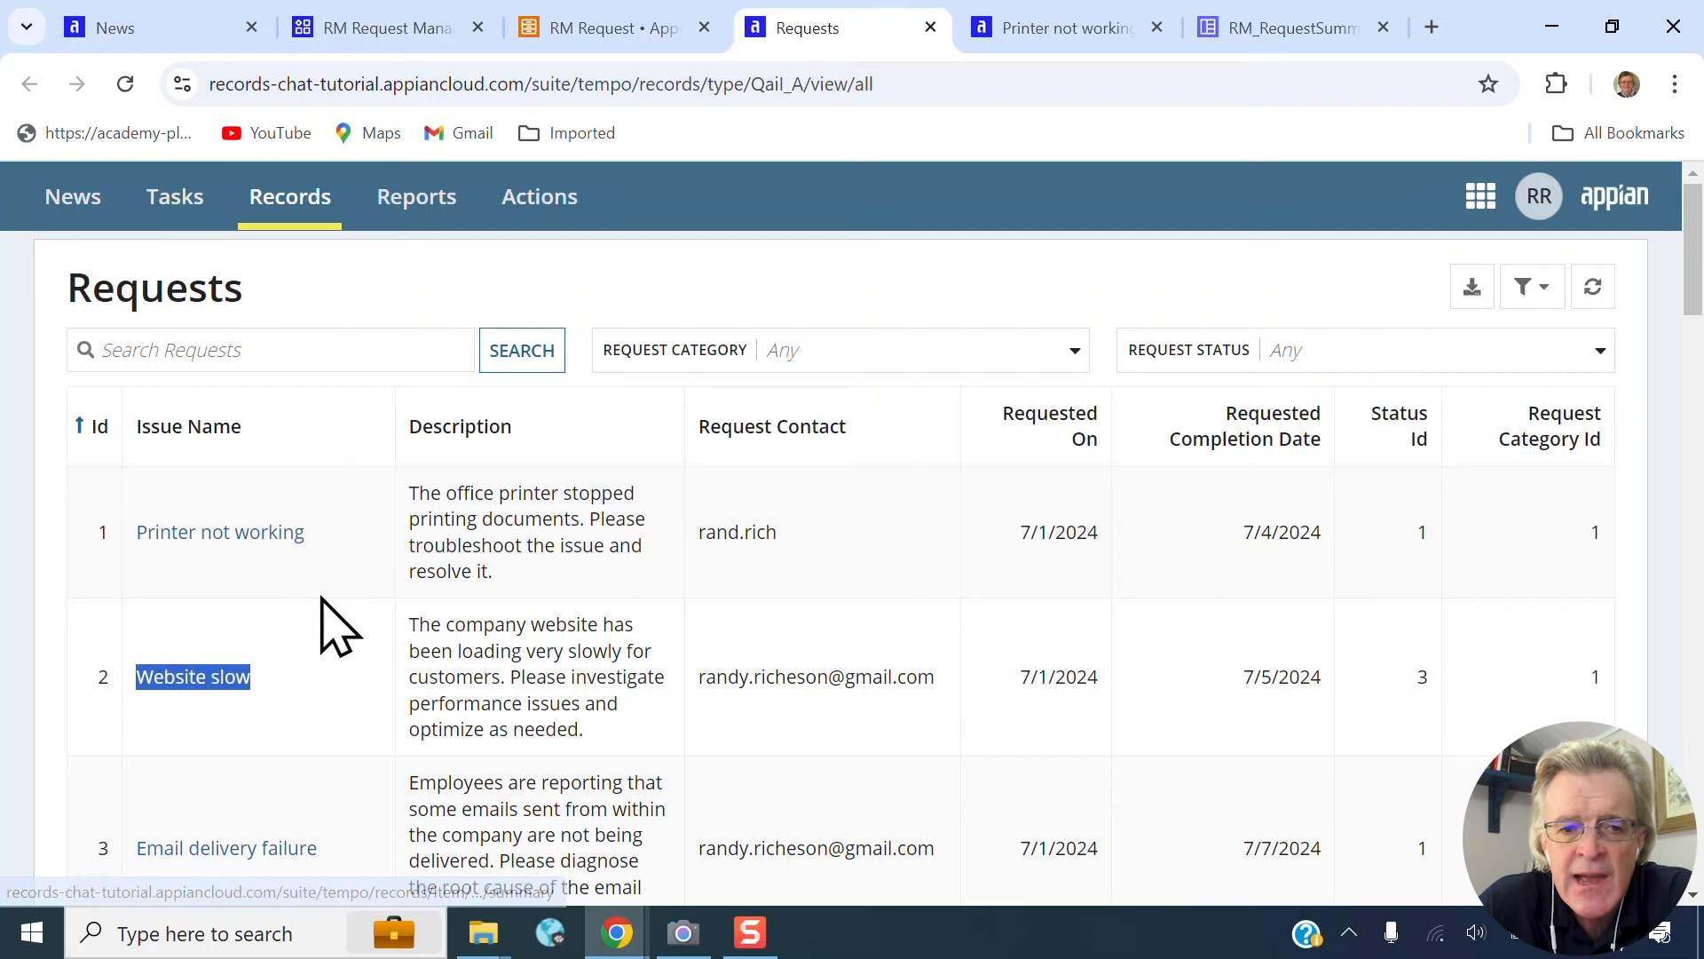
{"action": "scroll", "coordinate": [355, 612], "scroll_direction": "down", "scroll_amount": 1}
{"action": "left_click", "coordinate": [190, 568]}
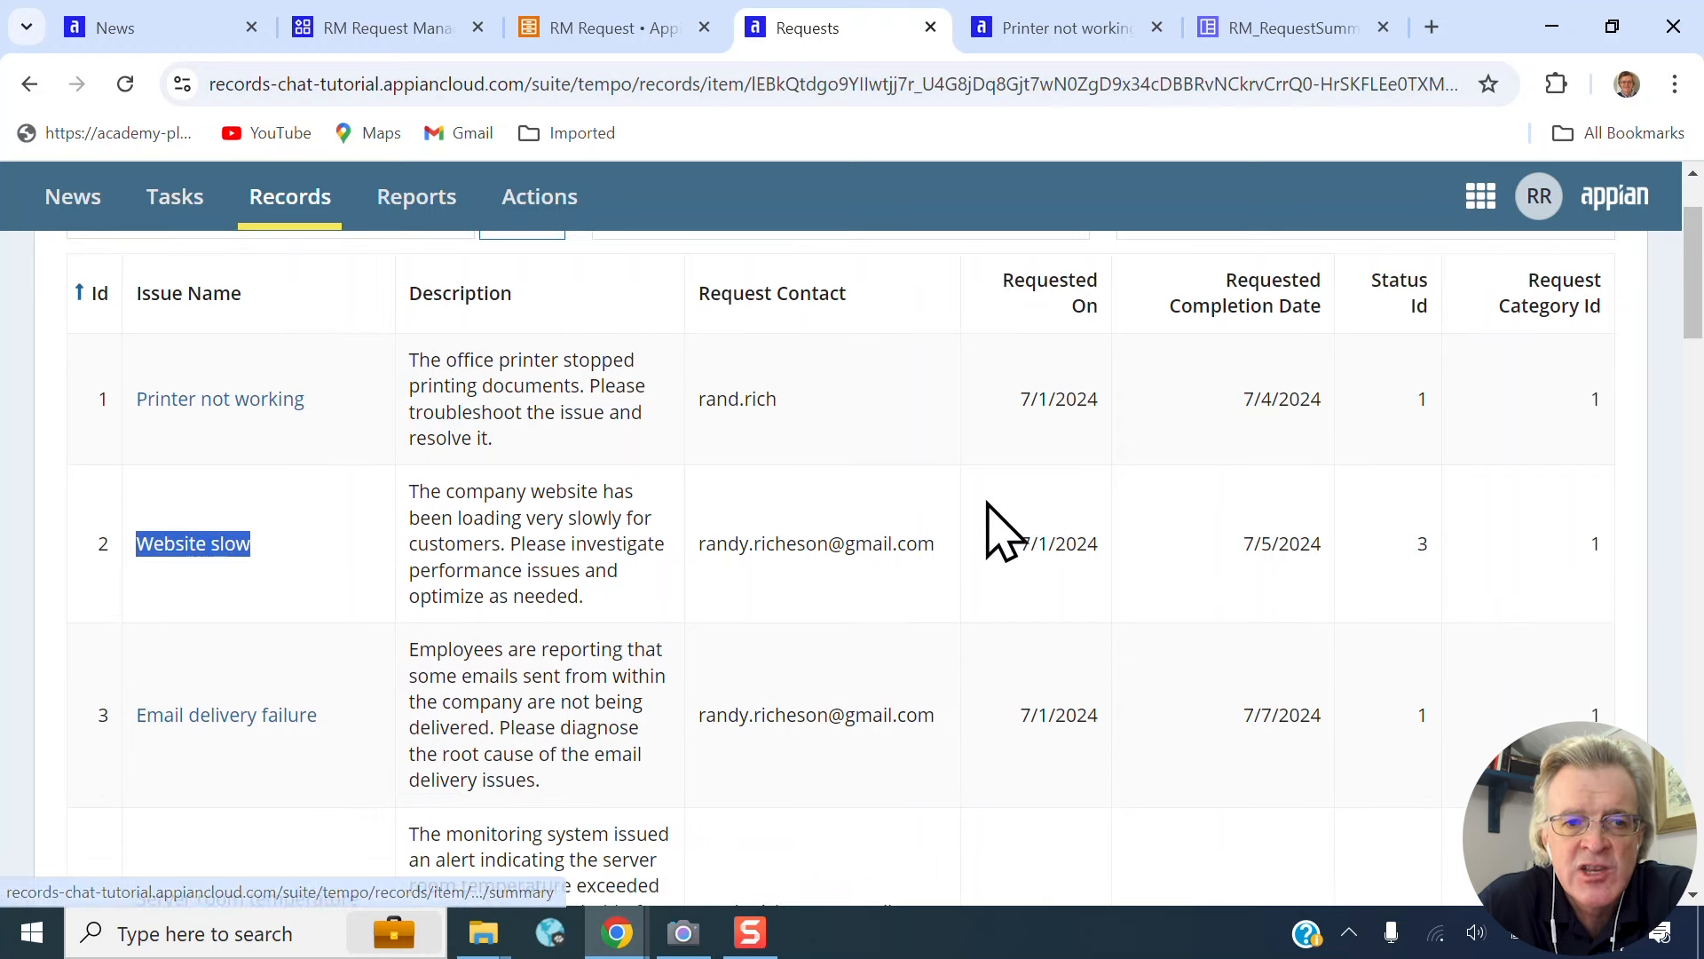
{"action": "scroll", "coordinate": [861, 541], "scroll_direction": "down", "scroll_amount": 3}
{"action": "scroll", "coordinate": [861, 551], "scroll_direction": "down", "scroll_amount": 1}
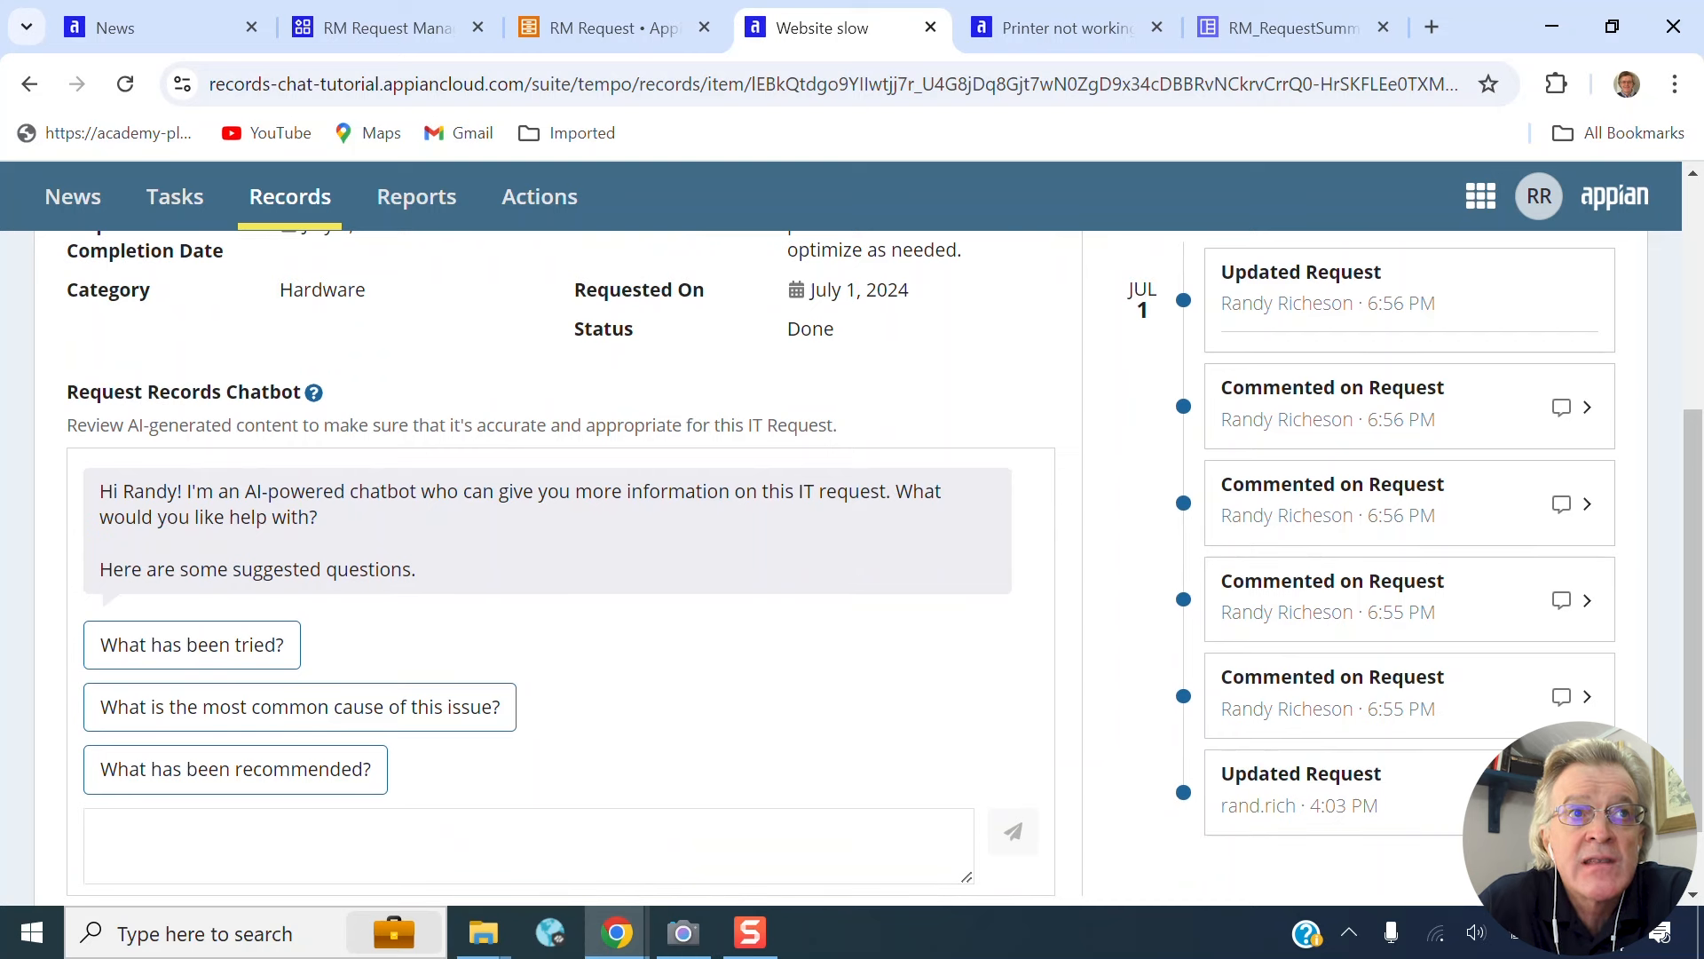
- Ask the "Website slow" record's chatbot "What has been tried?" and bring its reply into view
{"action": "left_click", "coordinate": [319, 846]}
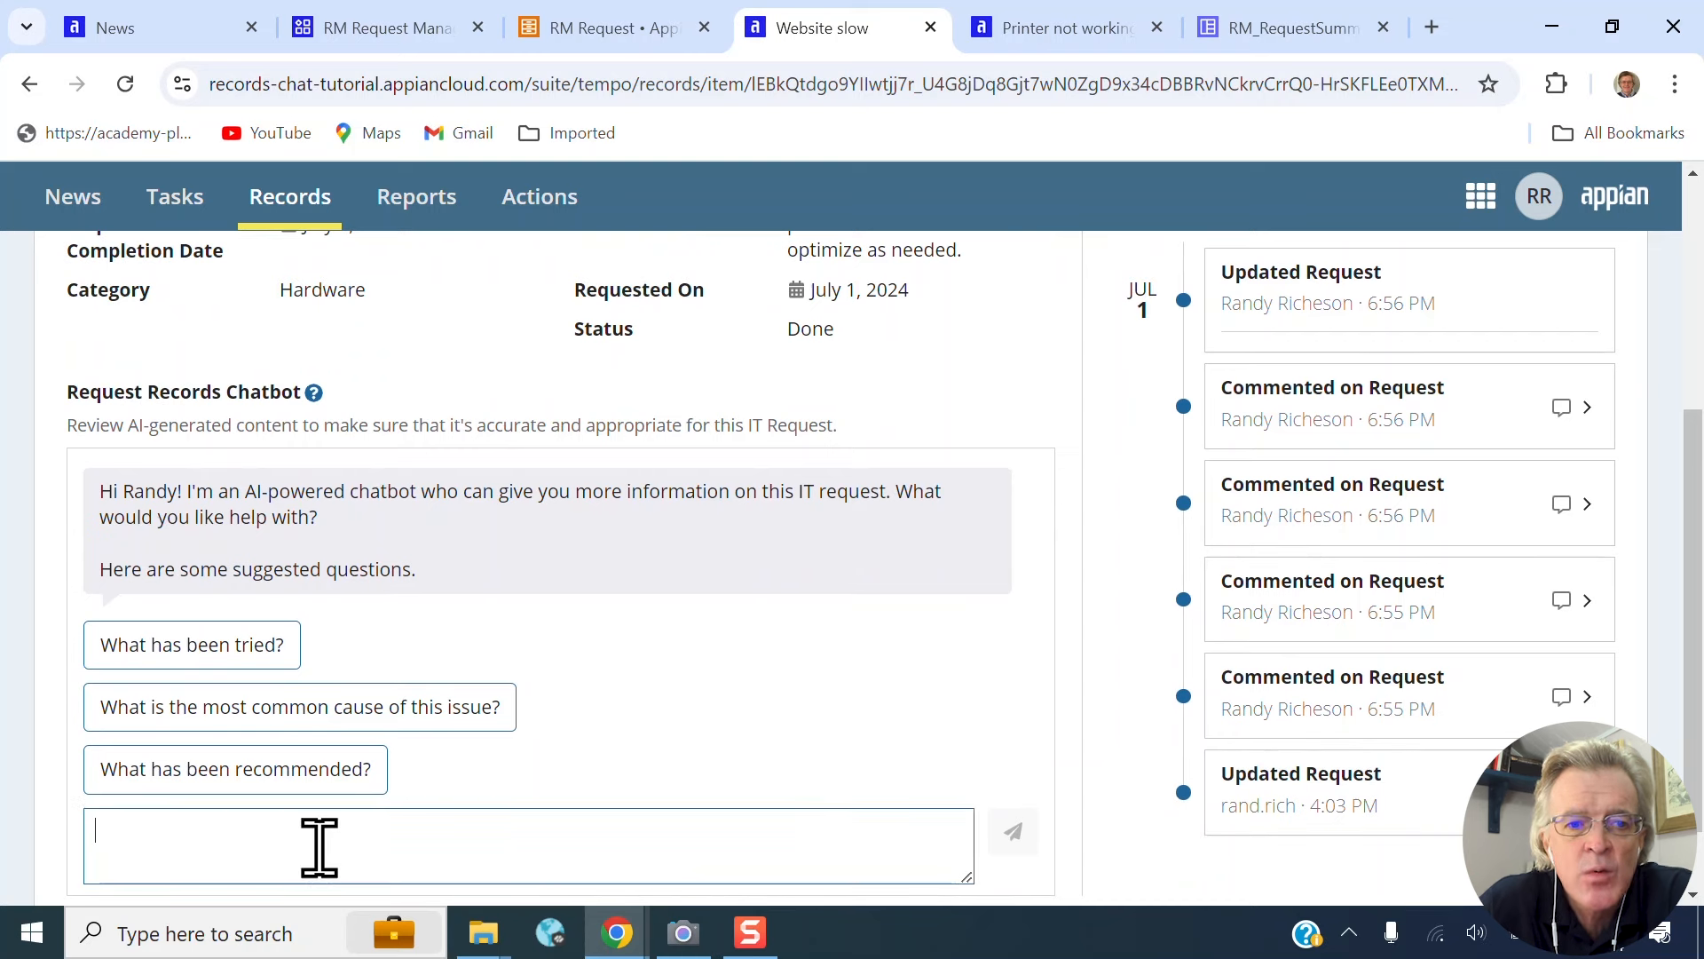
{"action": "type", "text": "What has been tried?"}
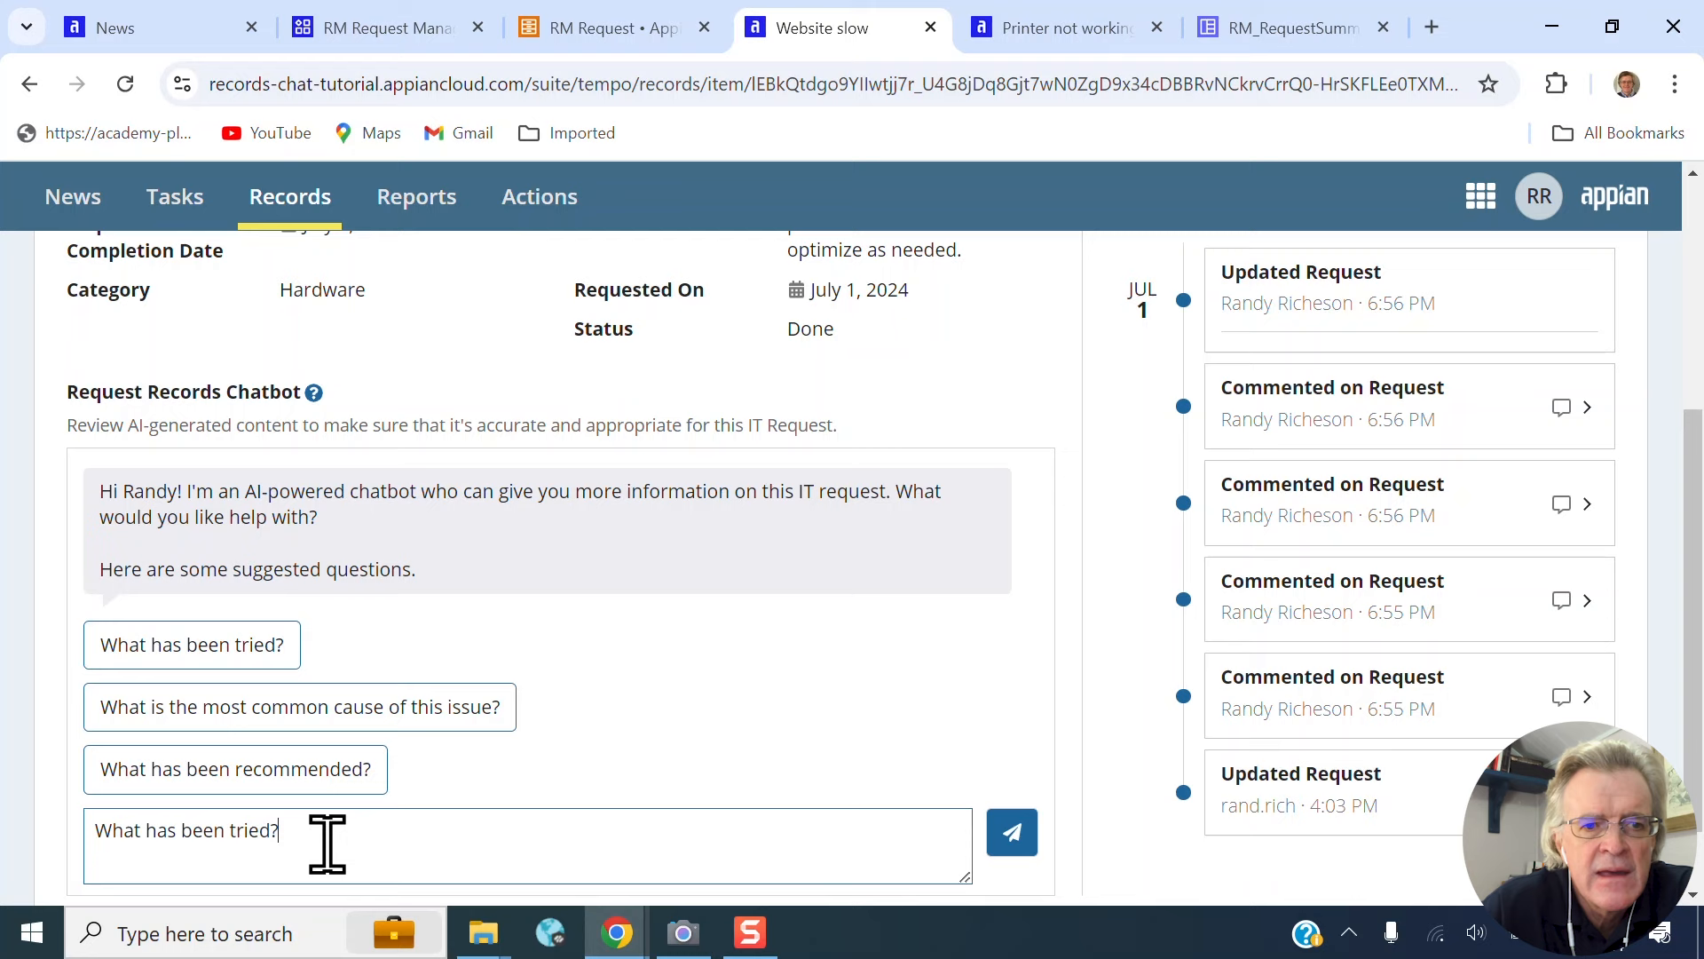
{"action": "left_click", "coordinate": [1012, 834]}
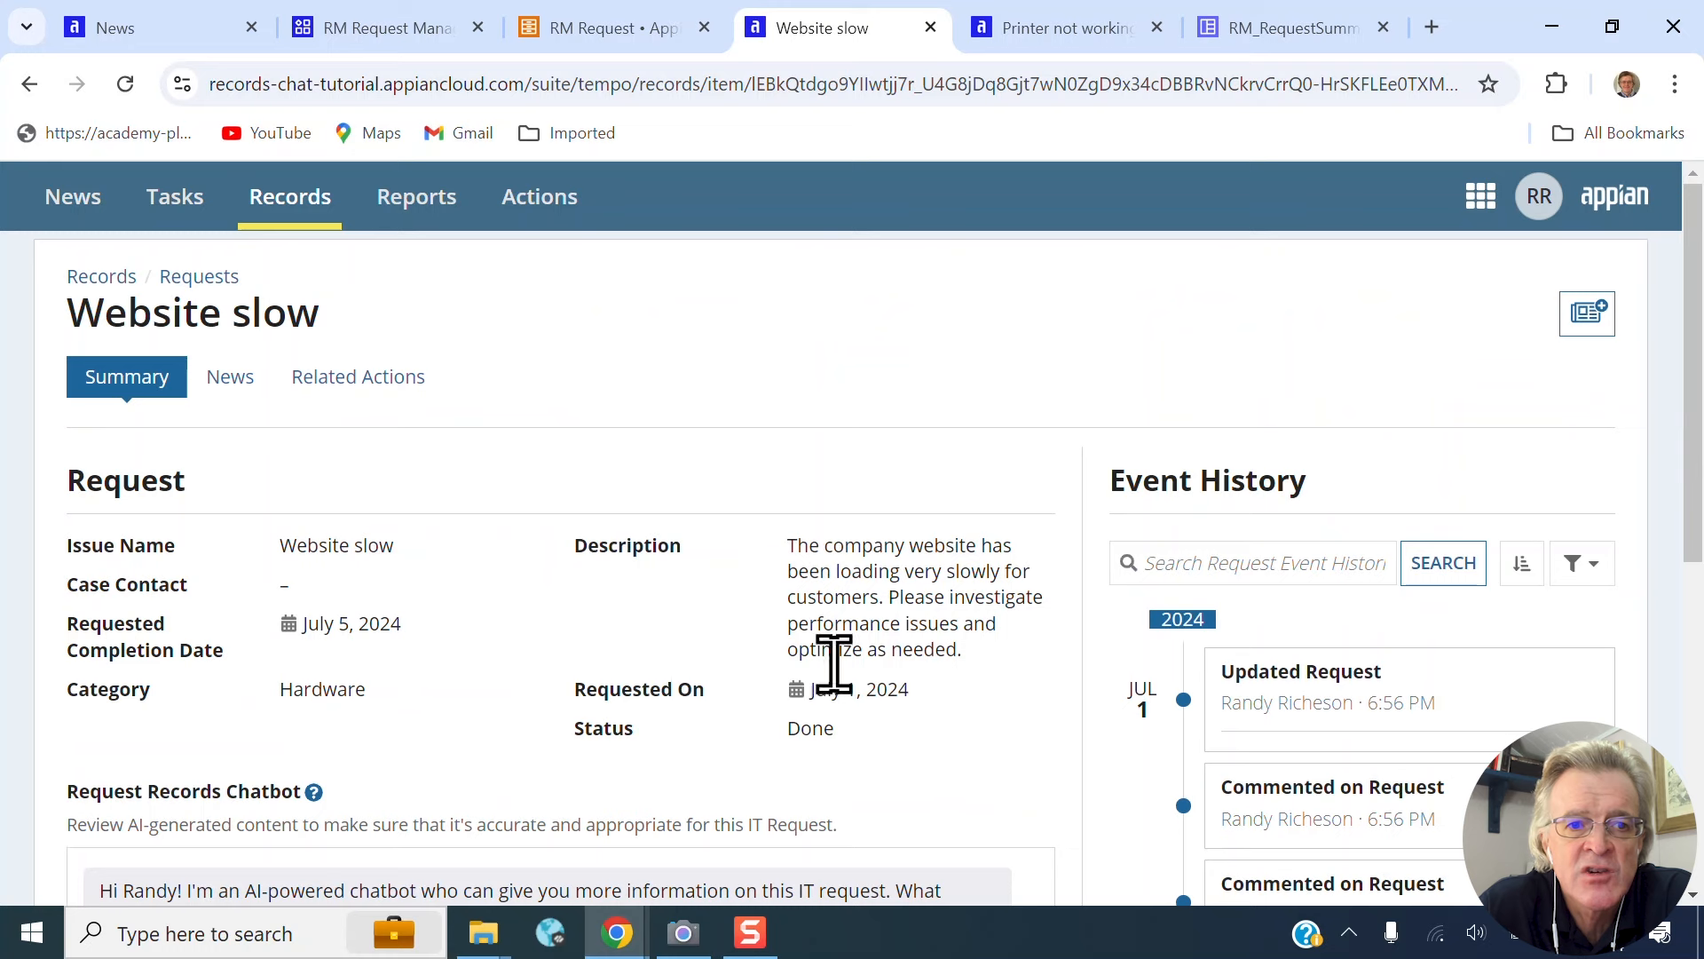
{"action": "scroll", "coordinate": [697, 619], "scroll_direction": "down", "scroll_amount": 2}
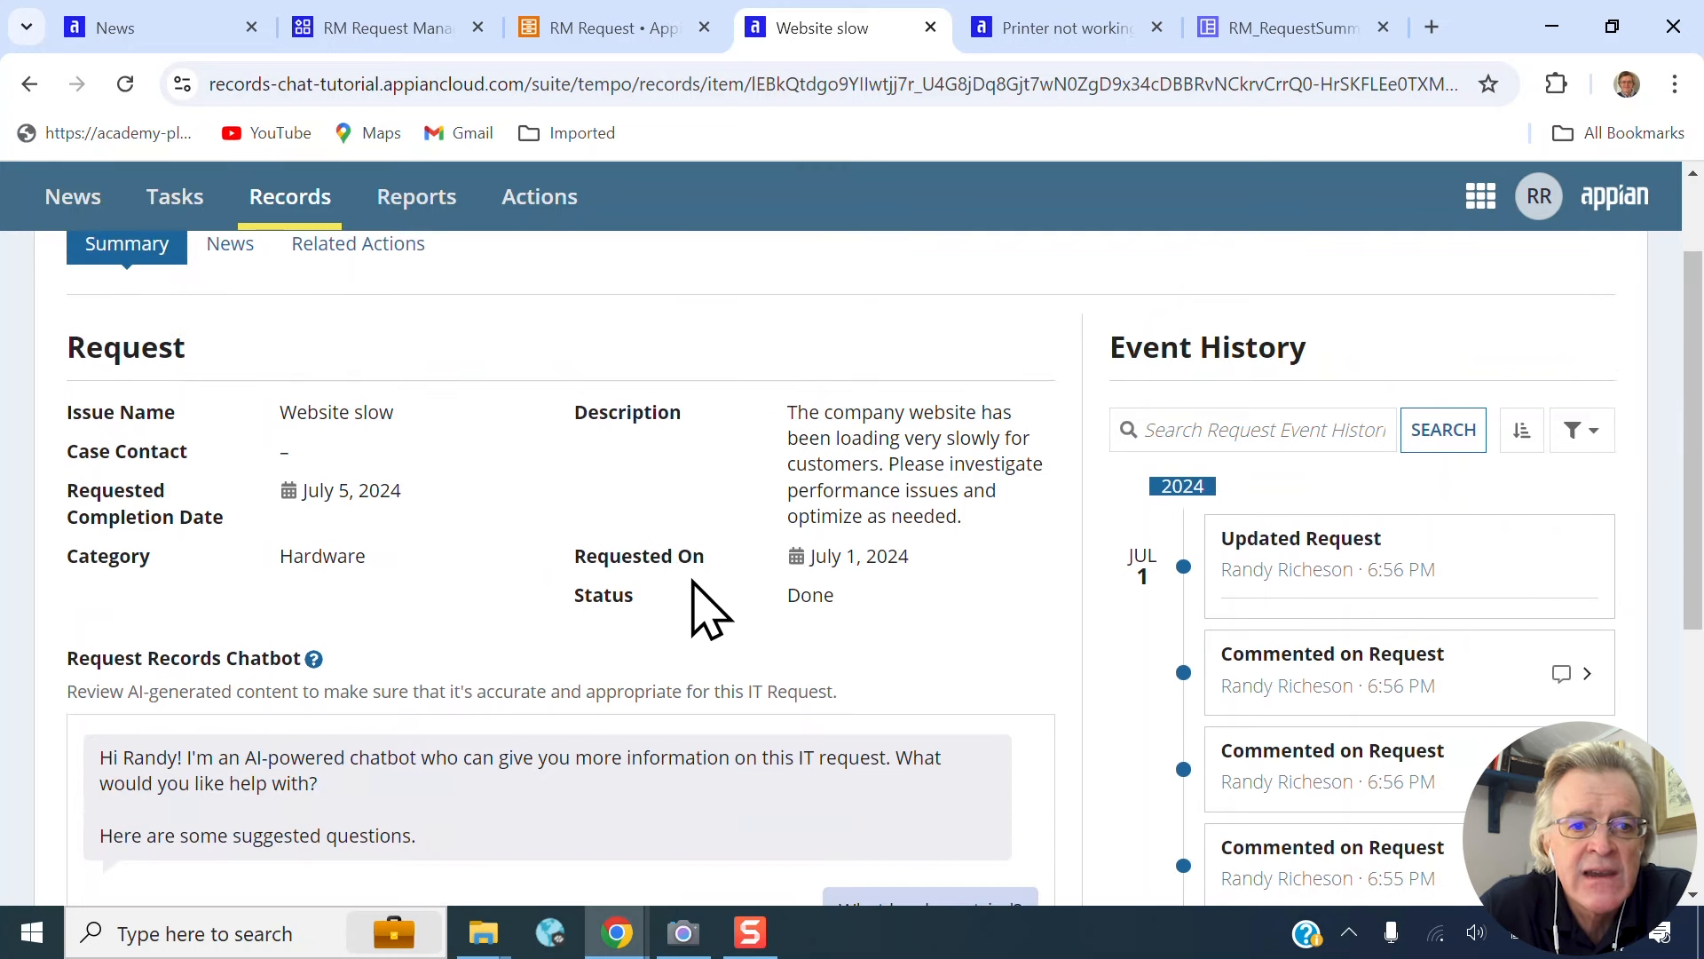
{"action": "scroll", "coordinate": [597, 734], "scroll_direction": "down", "scroll_amount": 5}
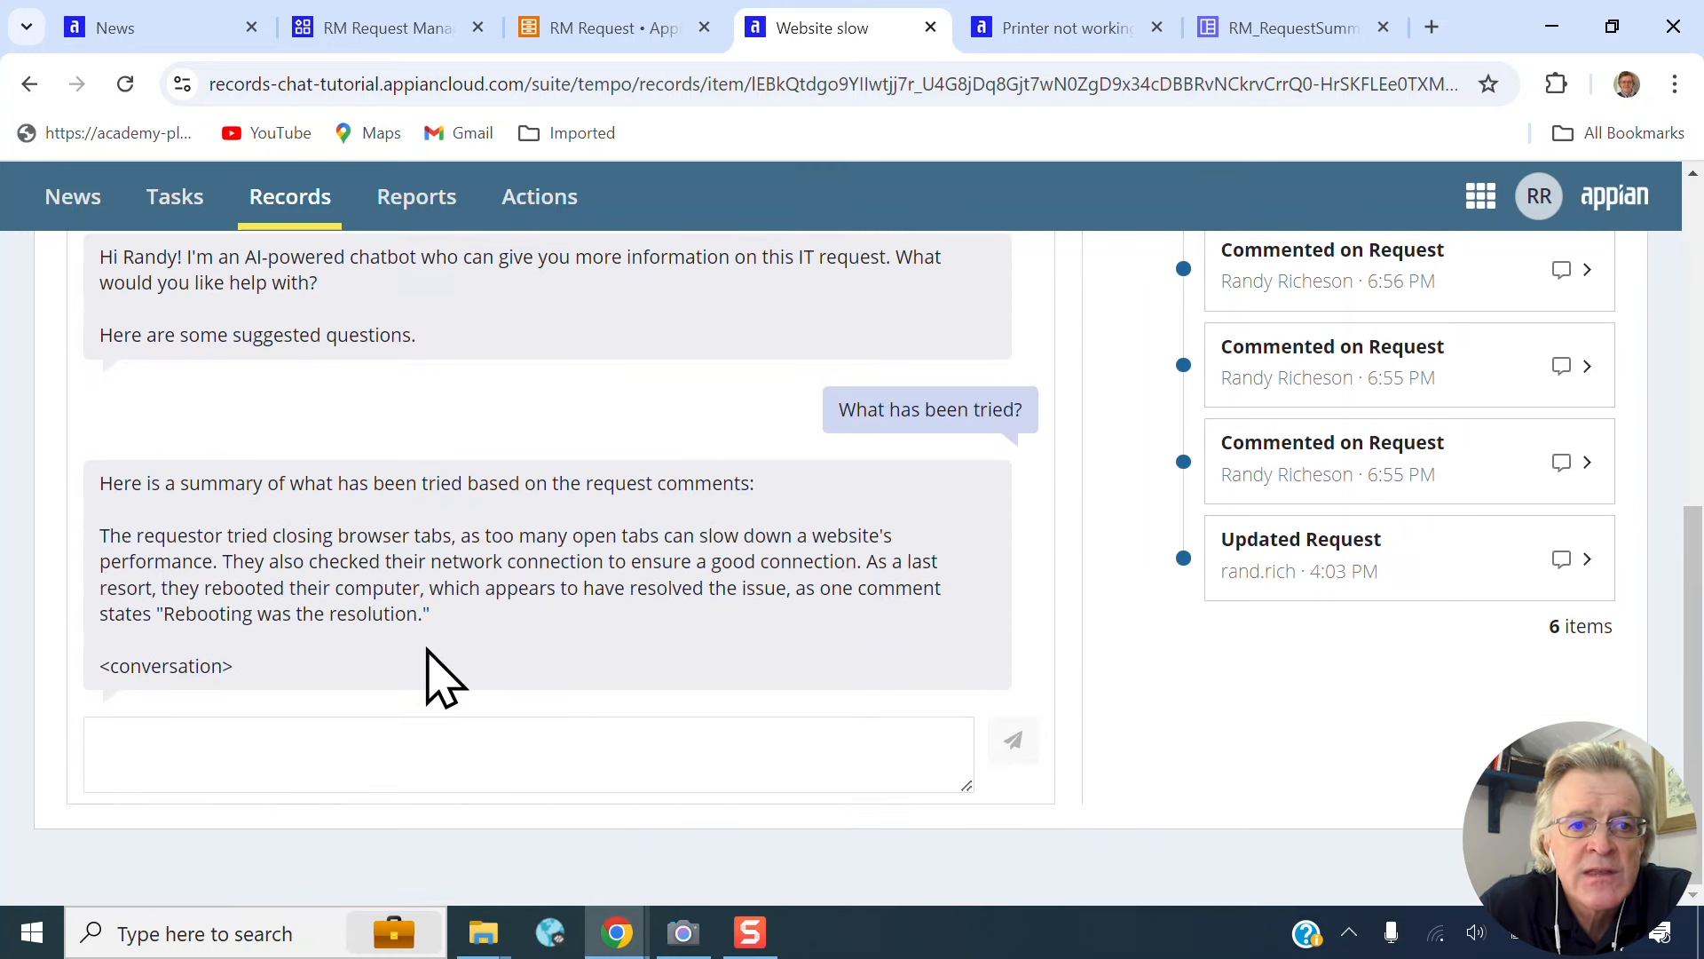
- Read through the chatbot's summary of what has been tried, including its closing statement on the resolution
{"action": "left_click_drag", "start_coordinate": [264, 482], "coordinate": [395, 483]}
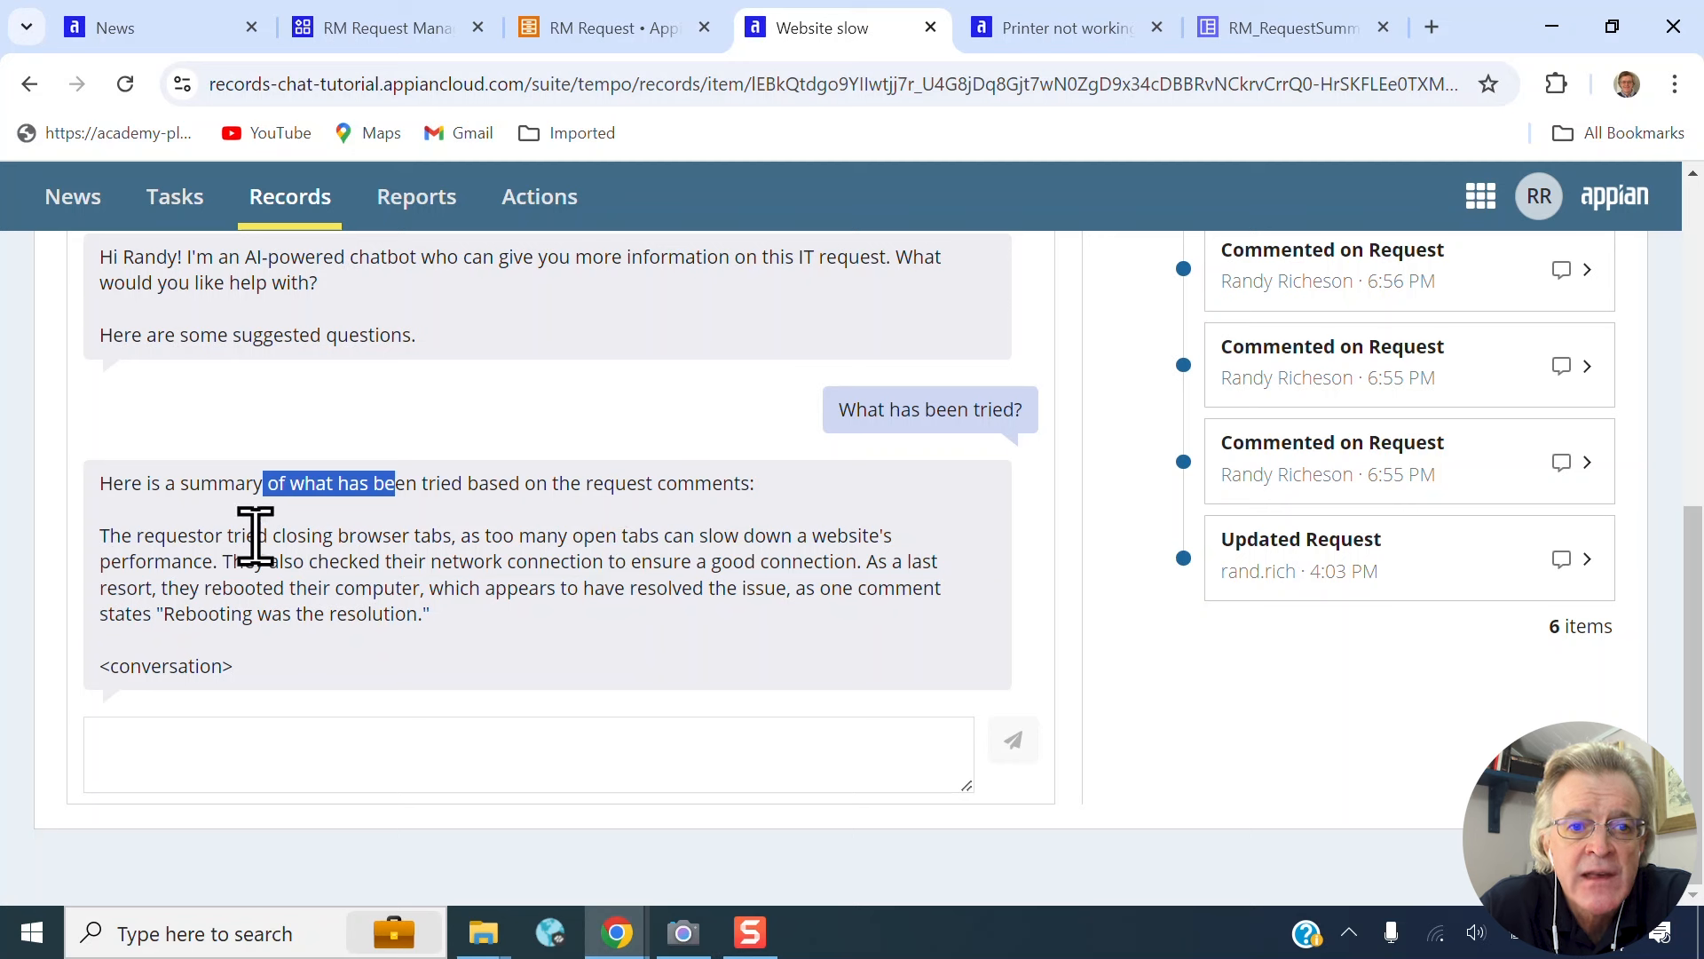
{"action": "left_click_drag", "start_coordinate": [228, 535], "coordinate": [587, 537]}
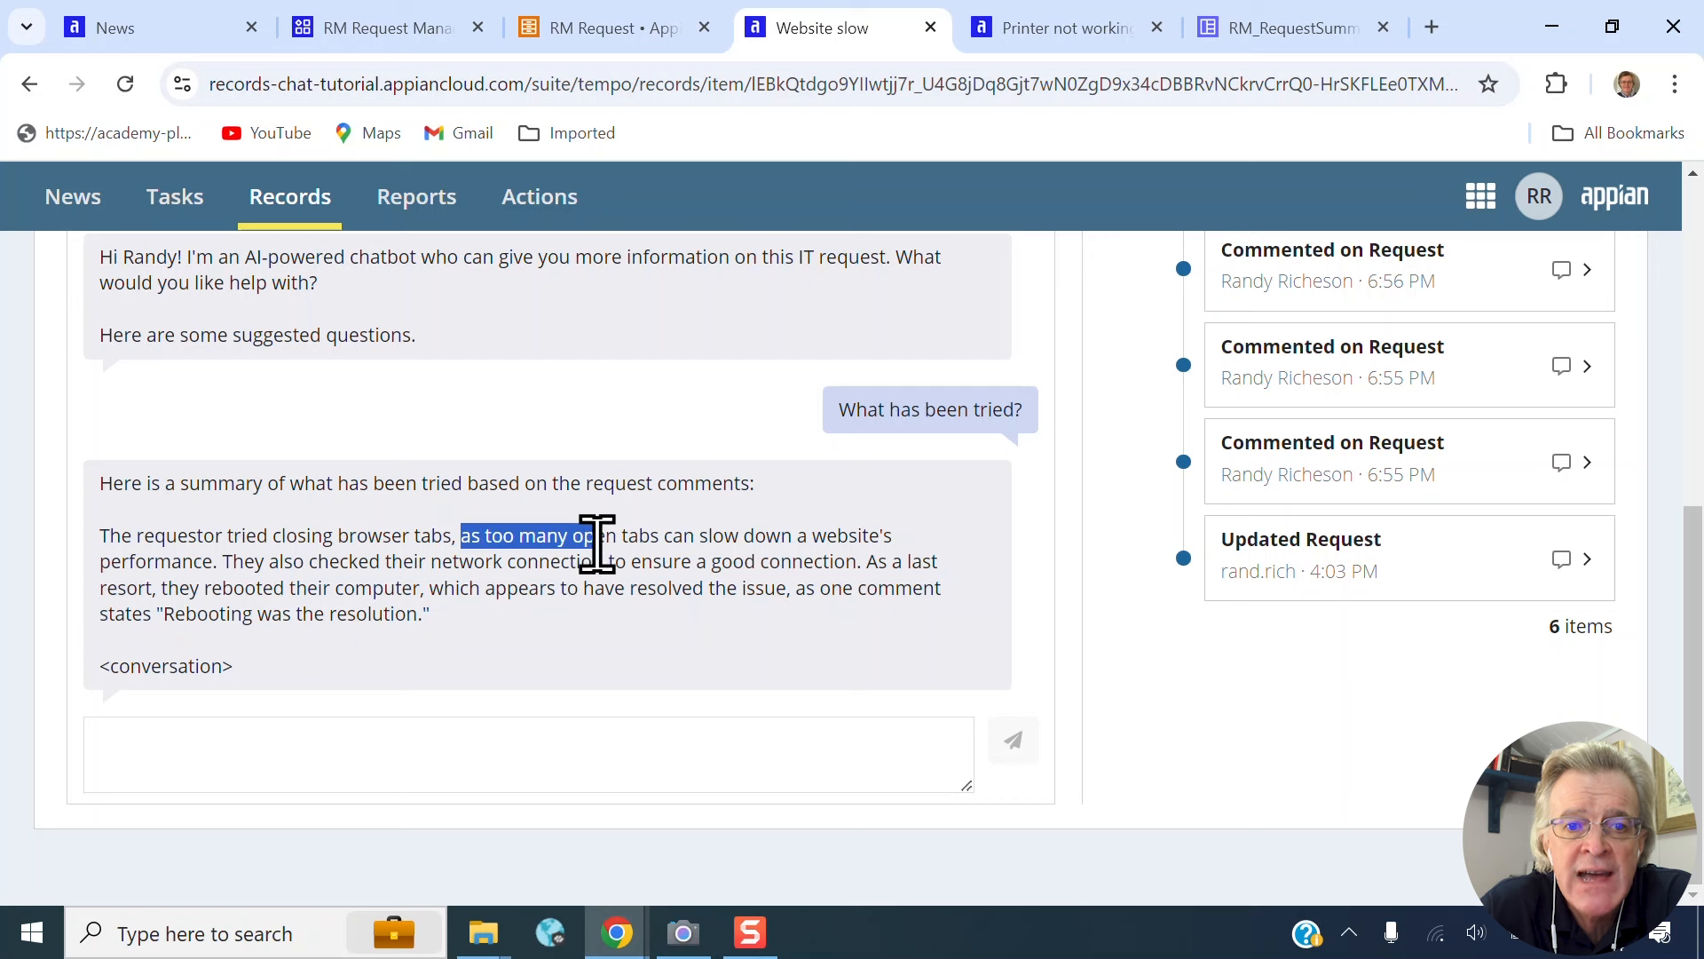
{"action": "left_click_drag", "start_coordinate": [269, 561], "coordinate": [579, 562]}
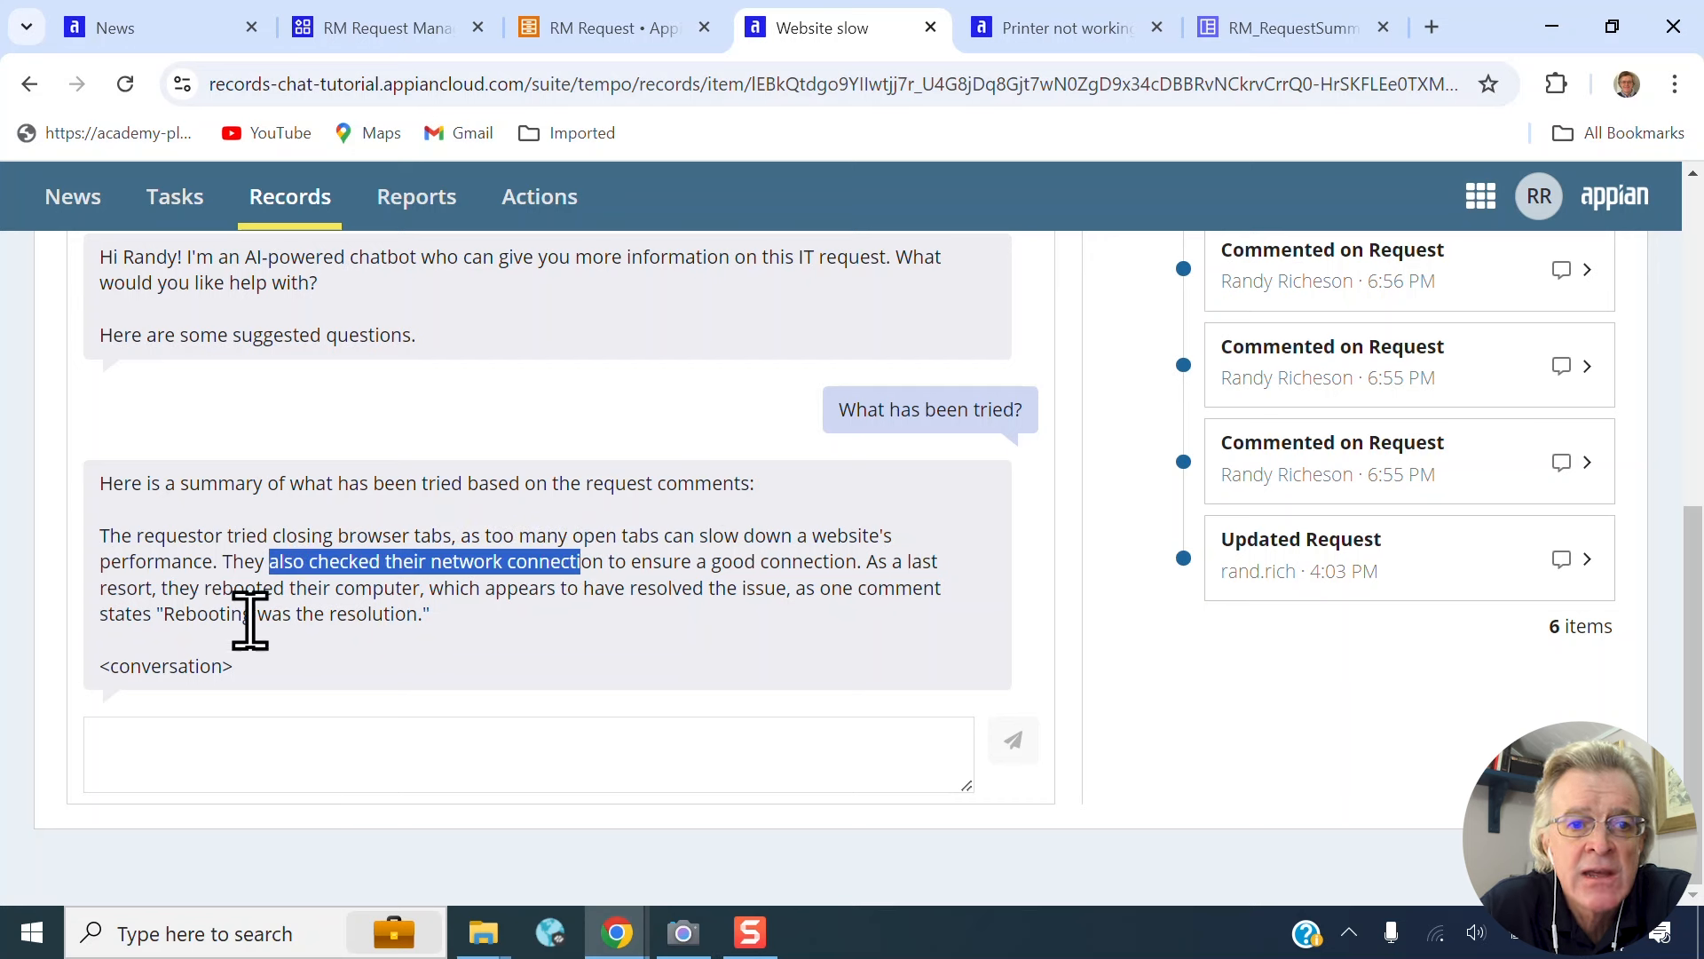
{"action": "left_click_drag", "start_coordinate": [180, 588], "coordinate": [307, 591]}
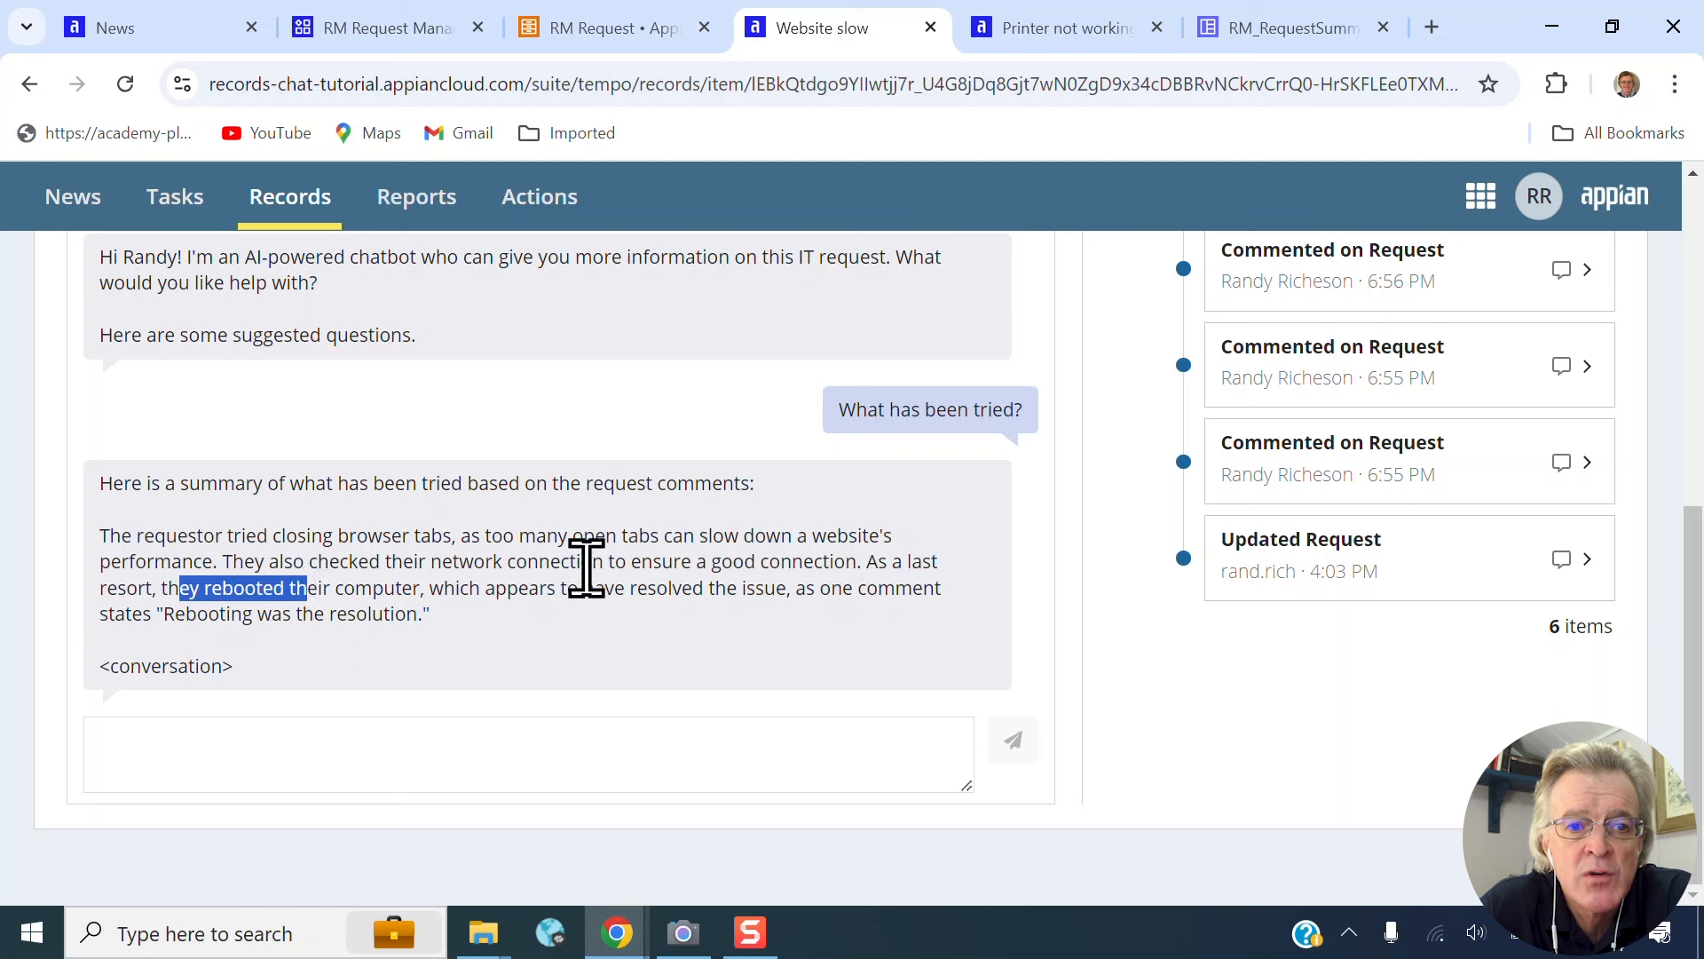
{"action": "left_click_drag", "start_coordinate": [803, 563], "coordinate": [818, 613]}
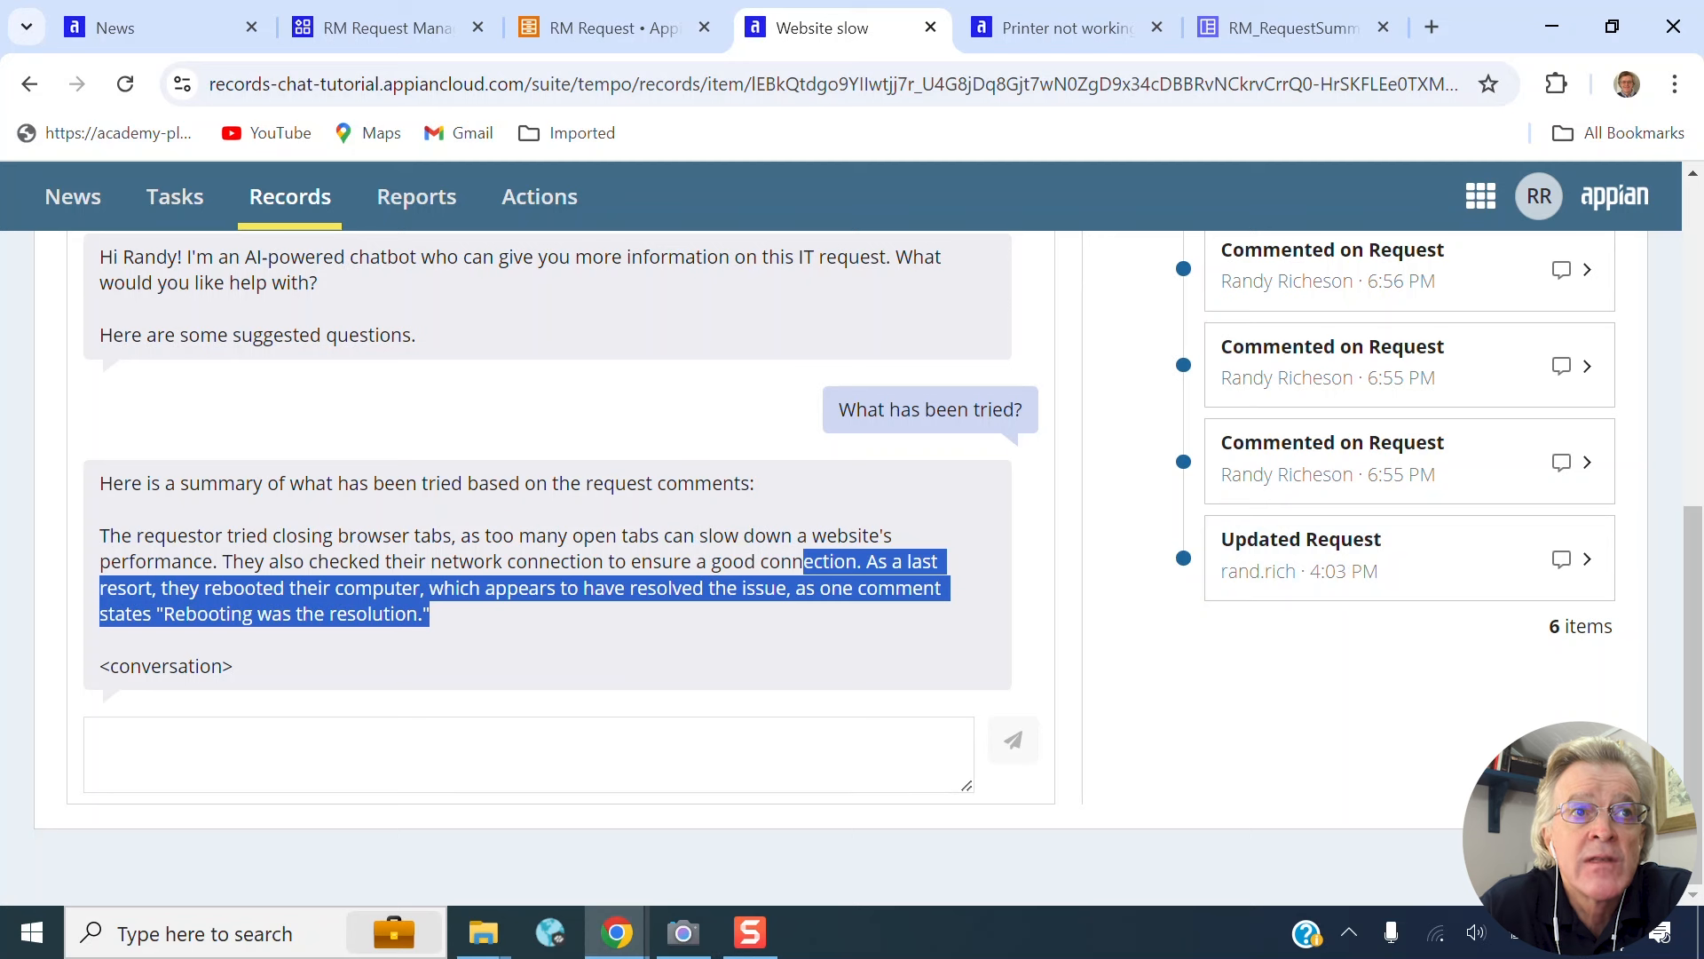
- Send the chatbot the follow-up question "What is your assessment of this request?"
{"action": "left_click", "coordinate": [490, 785]}
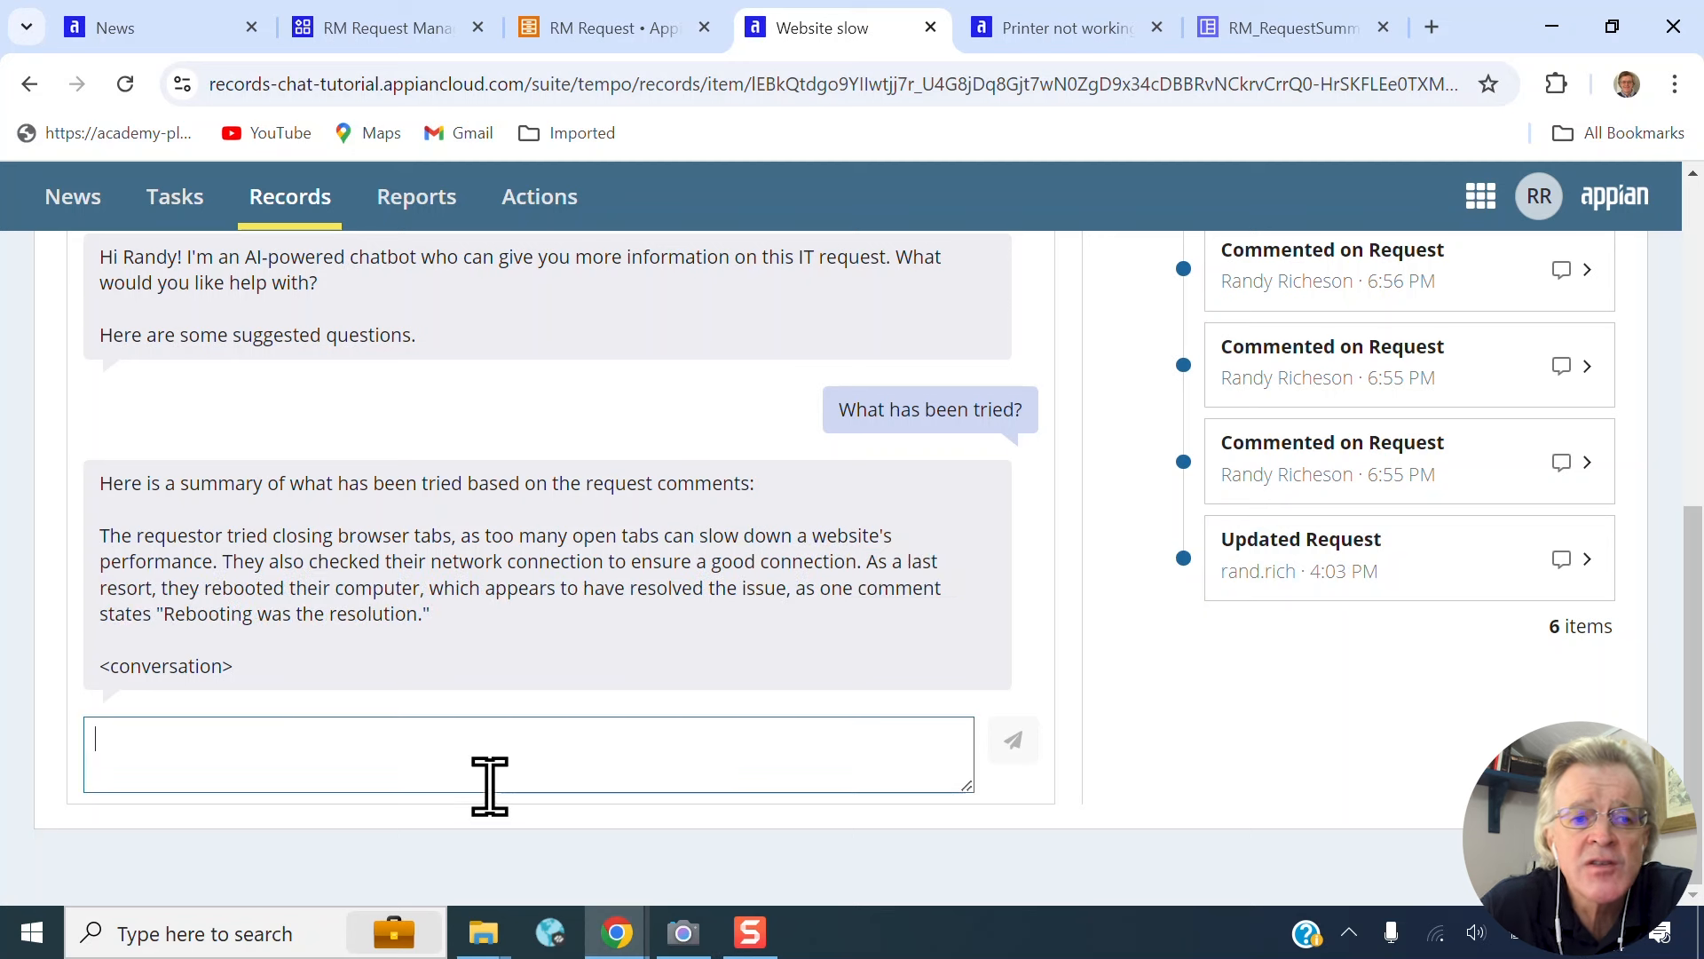
{"action": "type", "text": "What is your assessment of this request?"}
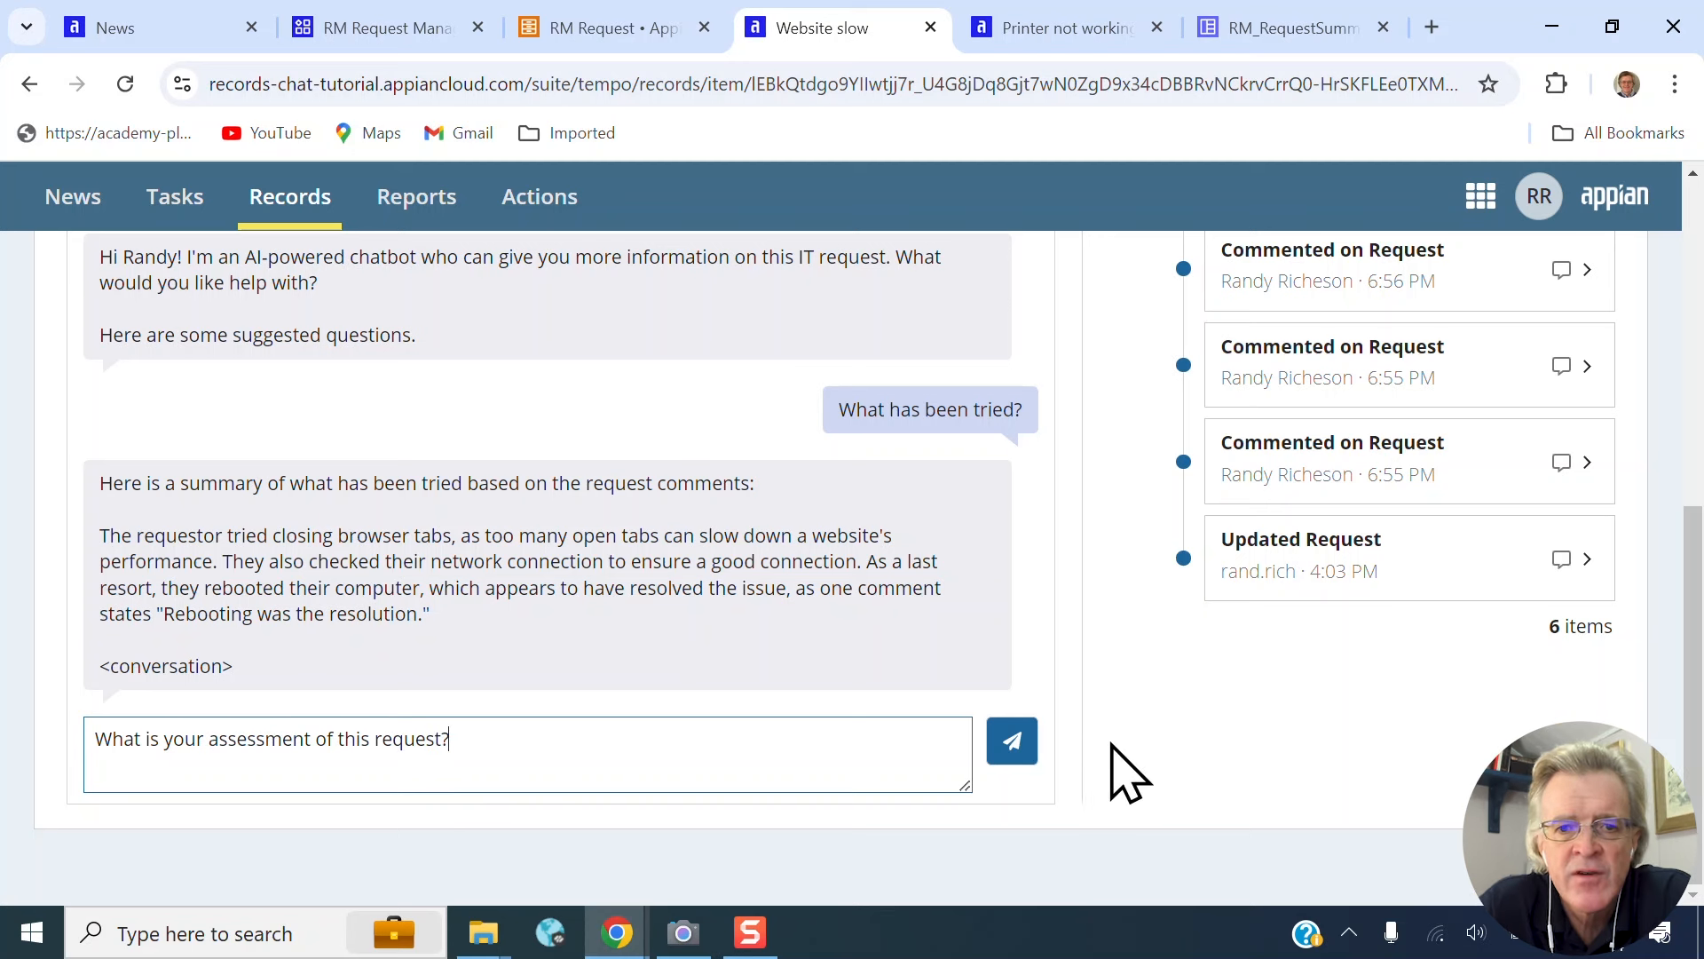
{"action": "left_click", "coordinate": [1012, 742]}
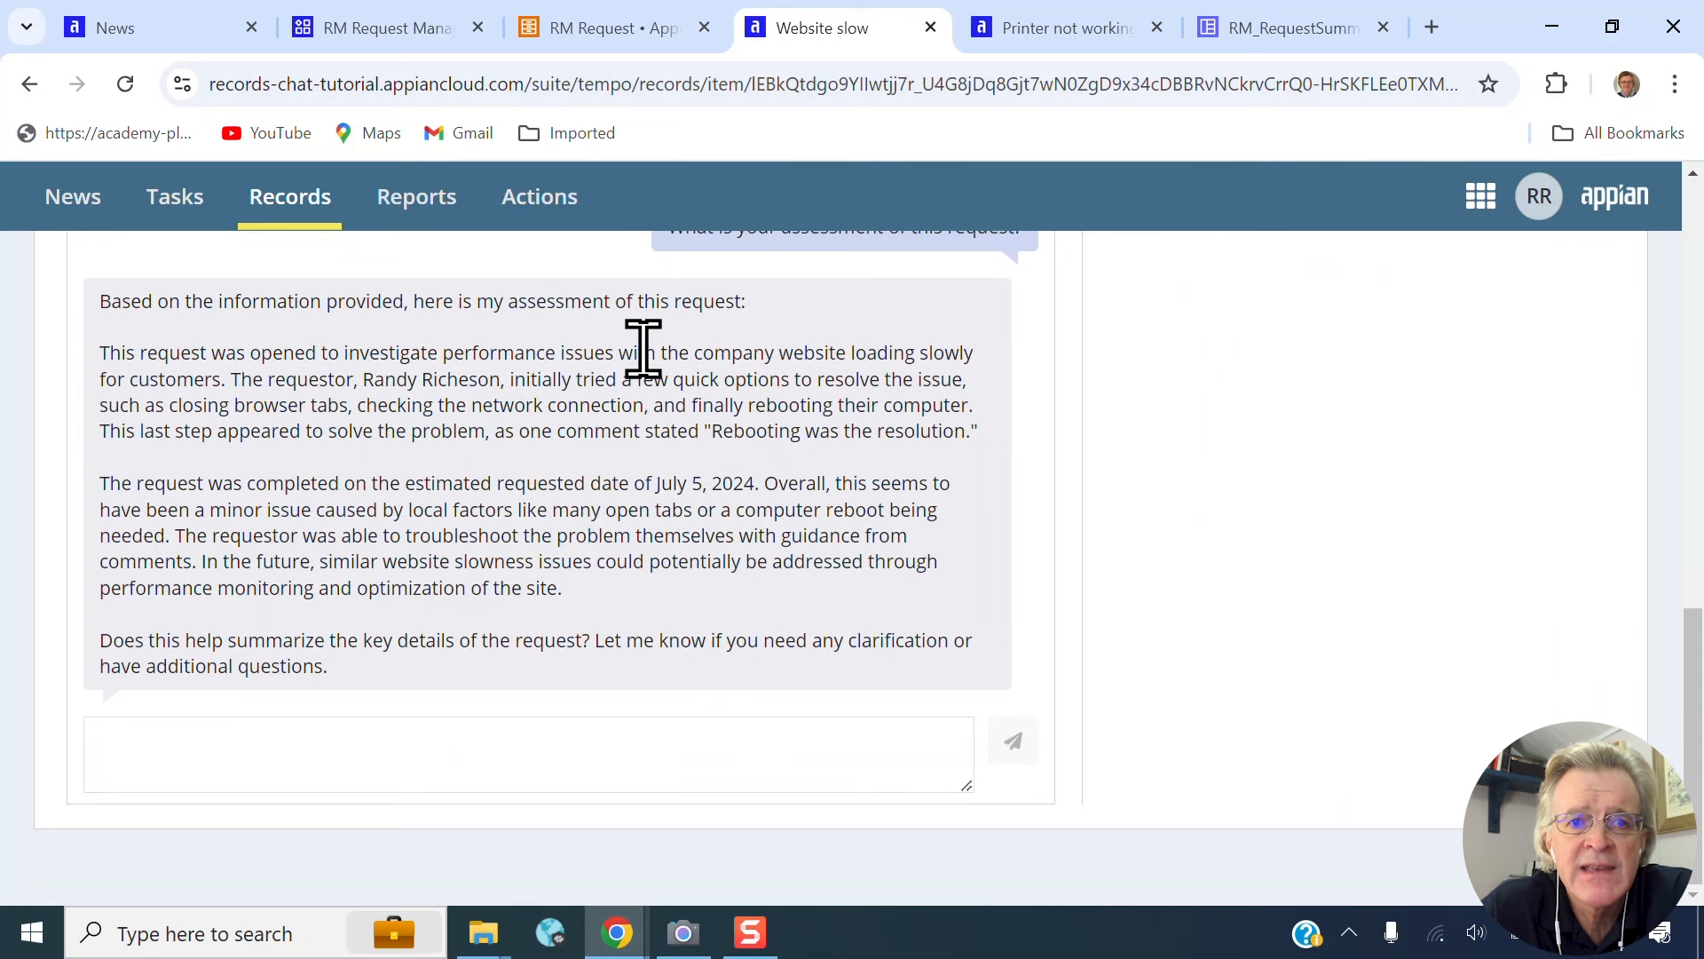
- Examine the chatbot's assessment of the request, covering the issue, the attempted fixes, completion, likely cause and future advice
{"action": "left_click_drag", "start_coordinate": [266, 367], "coordinate": [277, 380]}
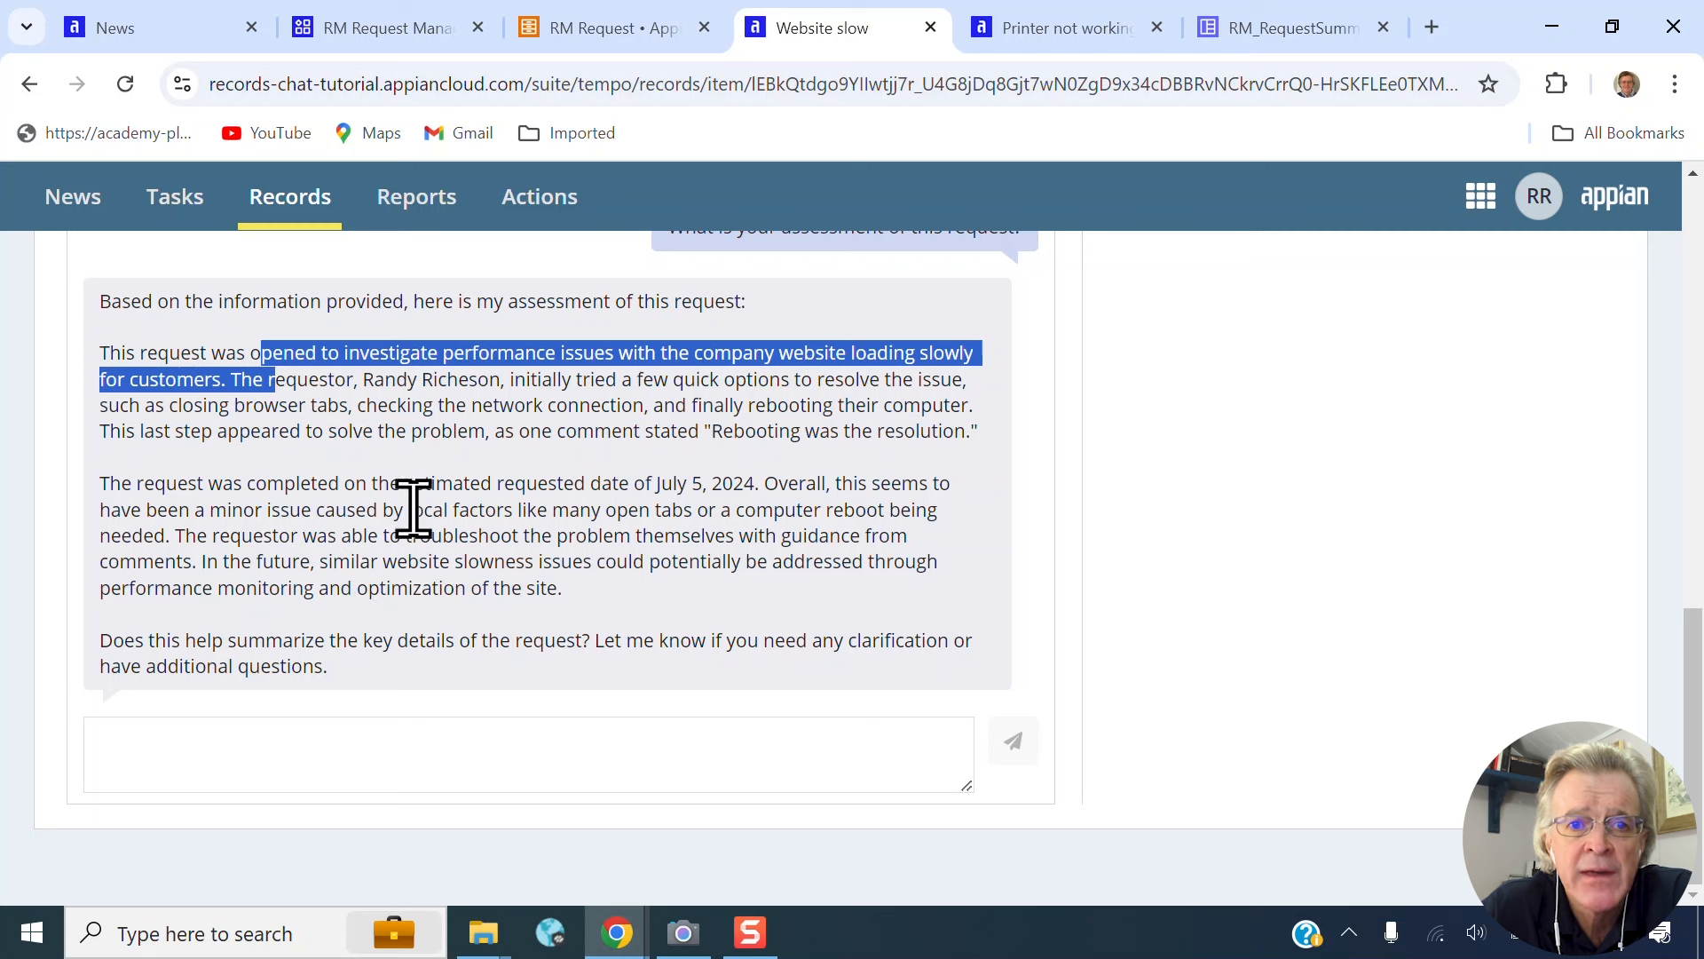
{"action": "left_click_drag", "start_coordinate": [514, 380], "coordinate": [796, 373]}
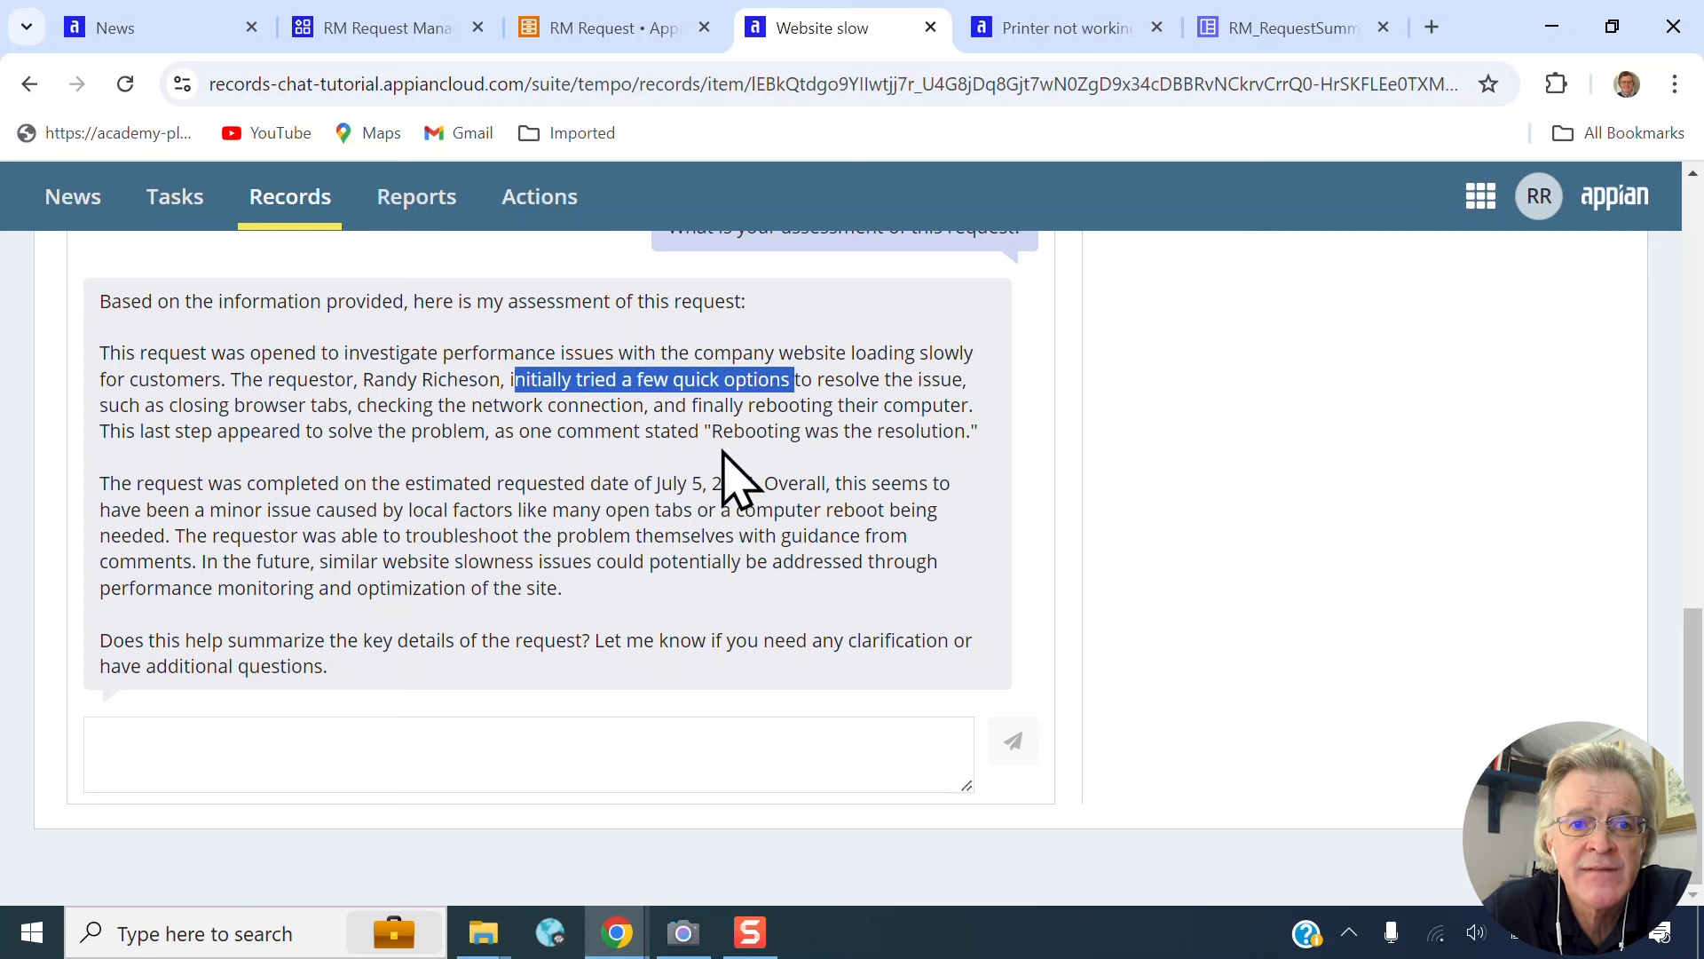
{"action": "left_click_drag", "start_coordinate": [154, 485], "coordinate": [307, 488]}
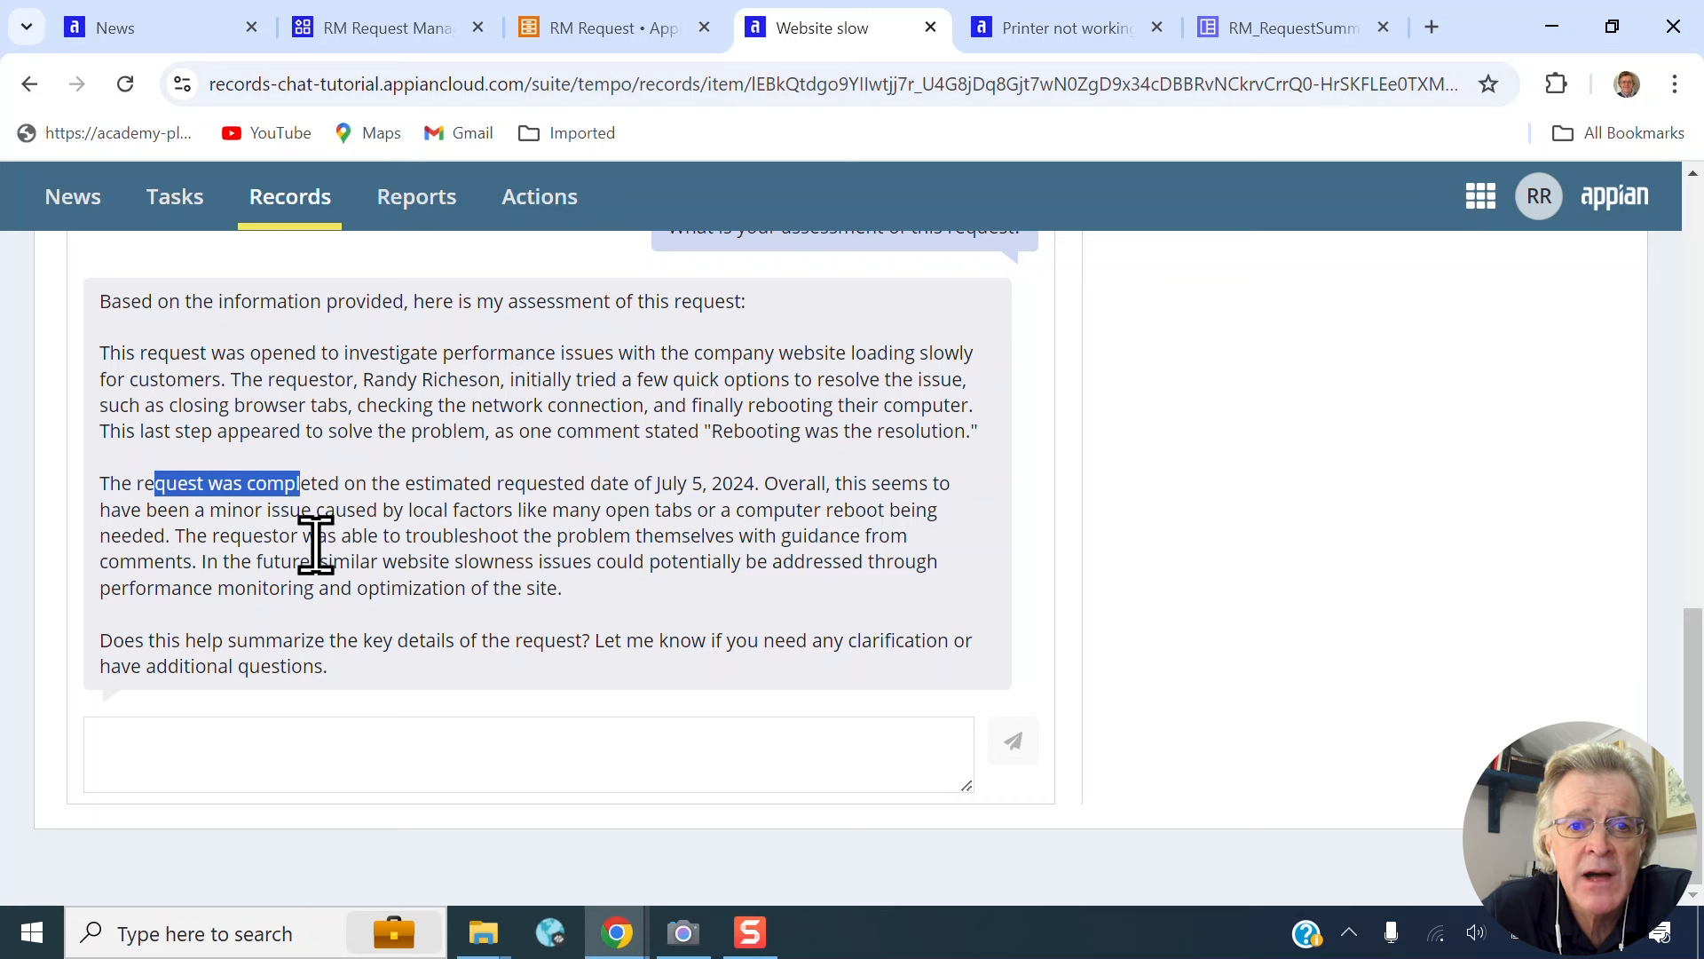
{"action": "left_click_drag", "start_coordinate": [174, 536], "coordinate": [604, 593]}
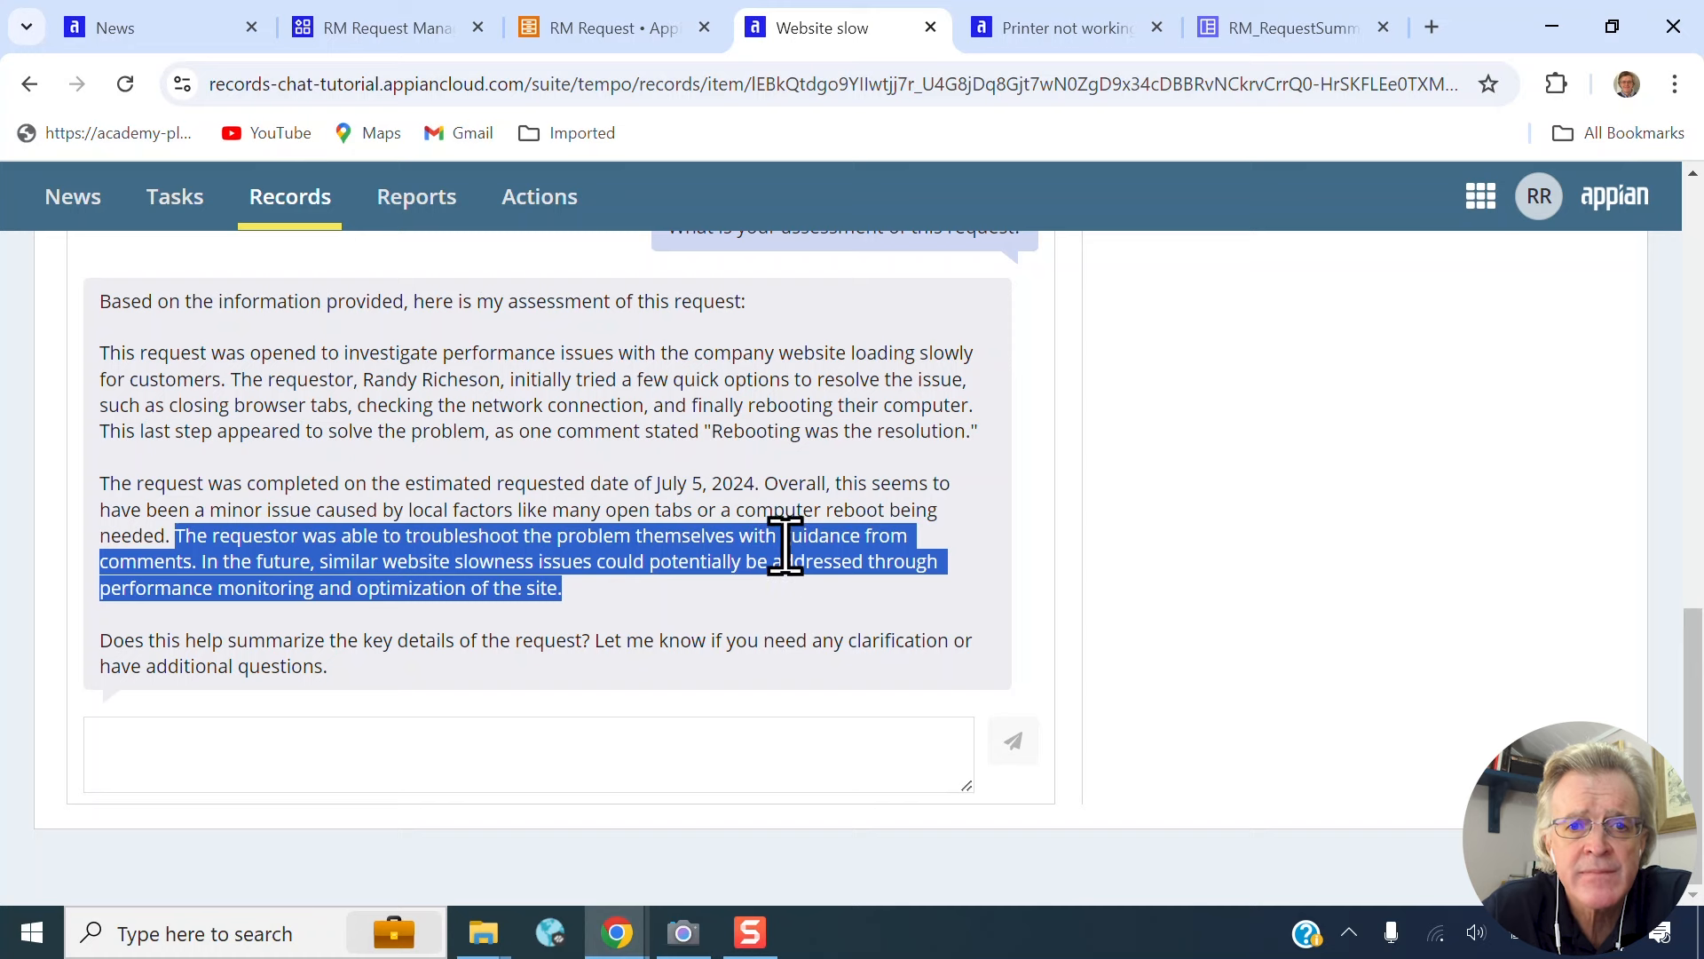
{"action": "left_click_drag", "start_coordinate": [761, 483], "coordinate": [777, 533]}
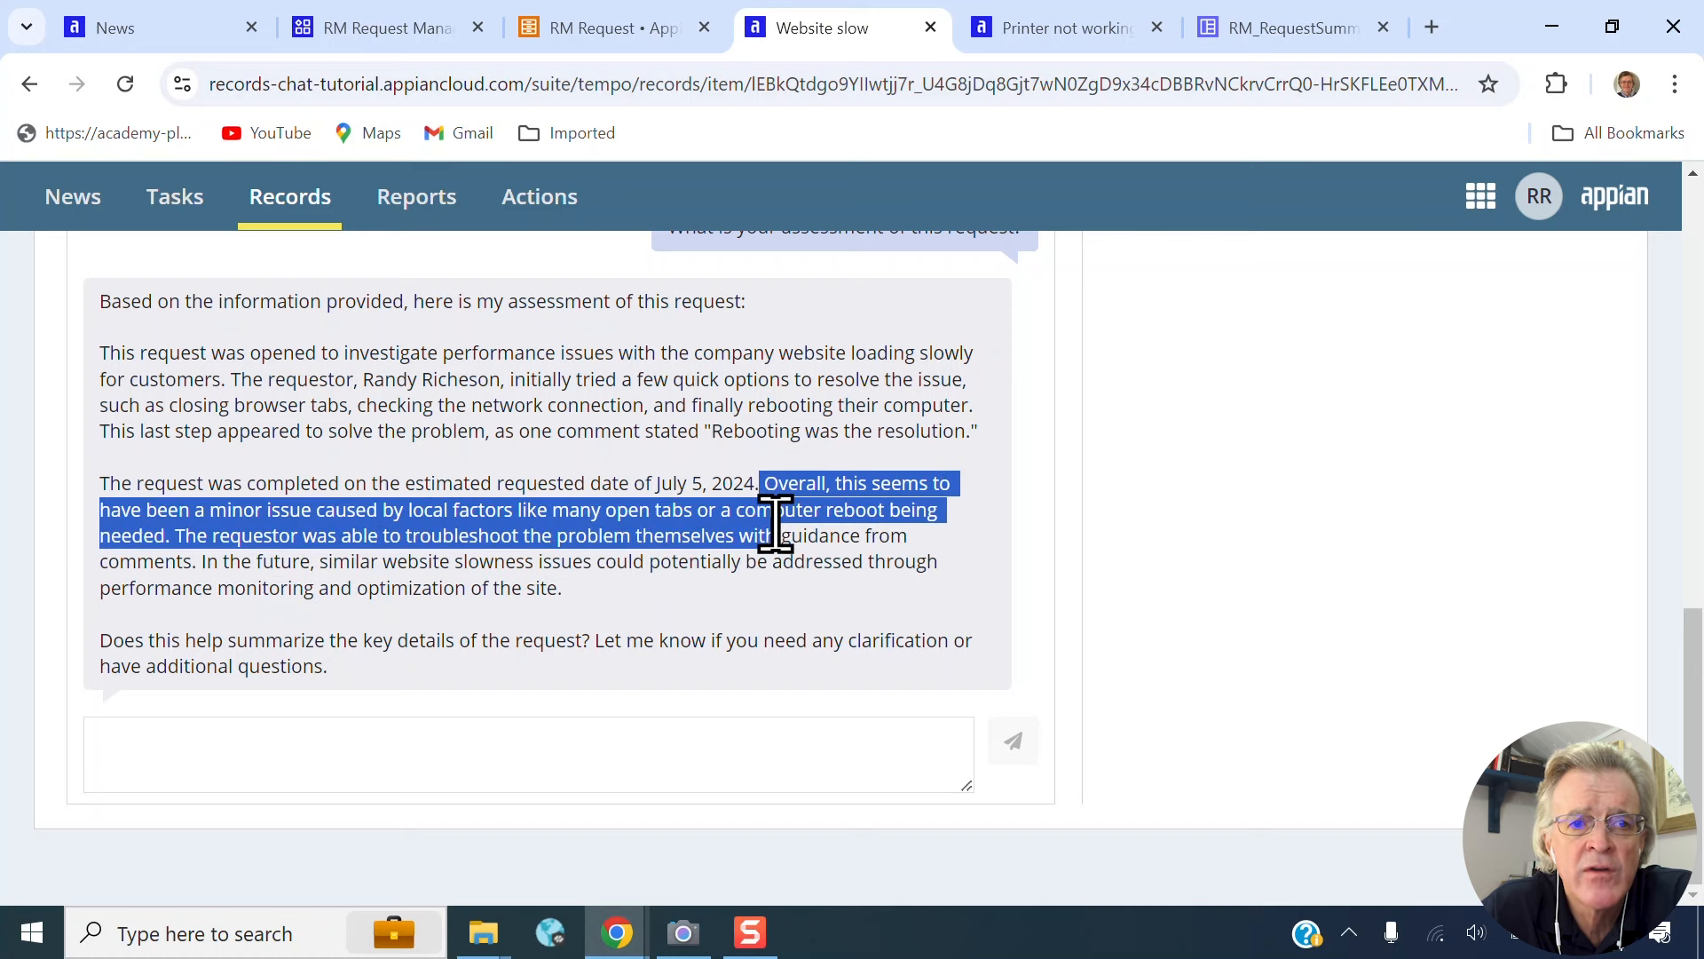
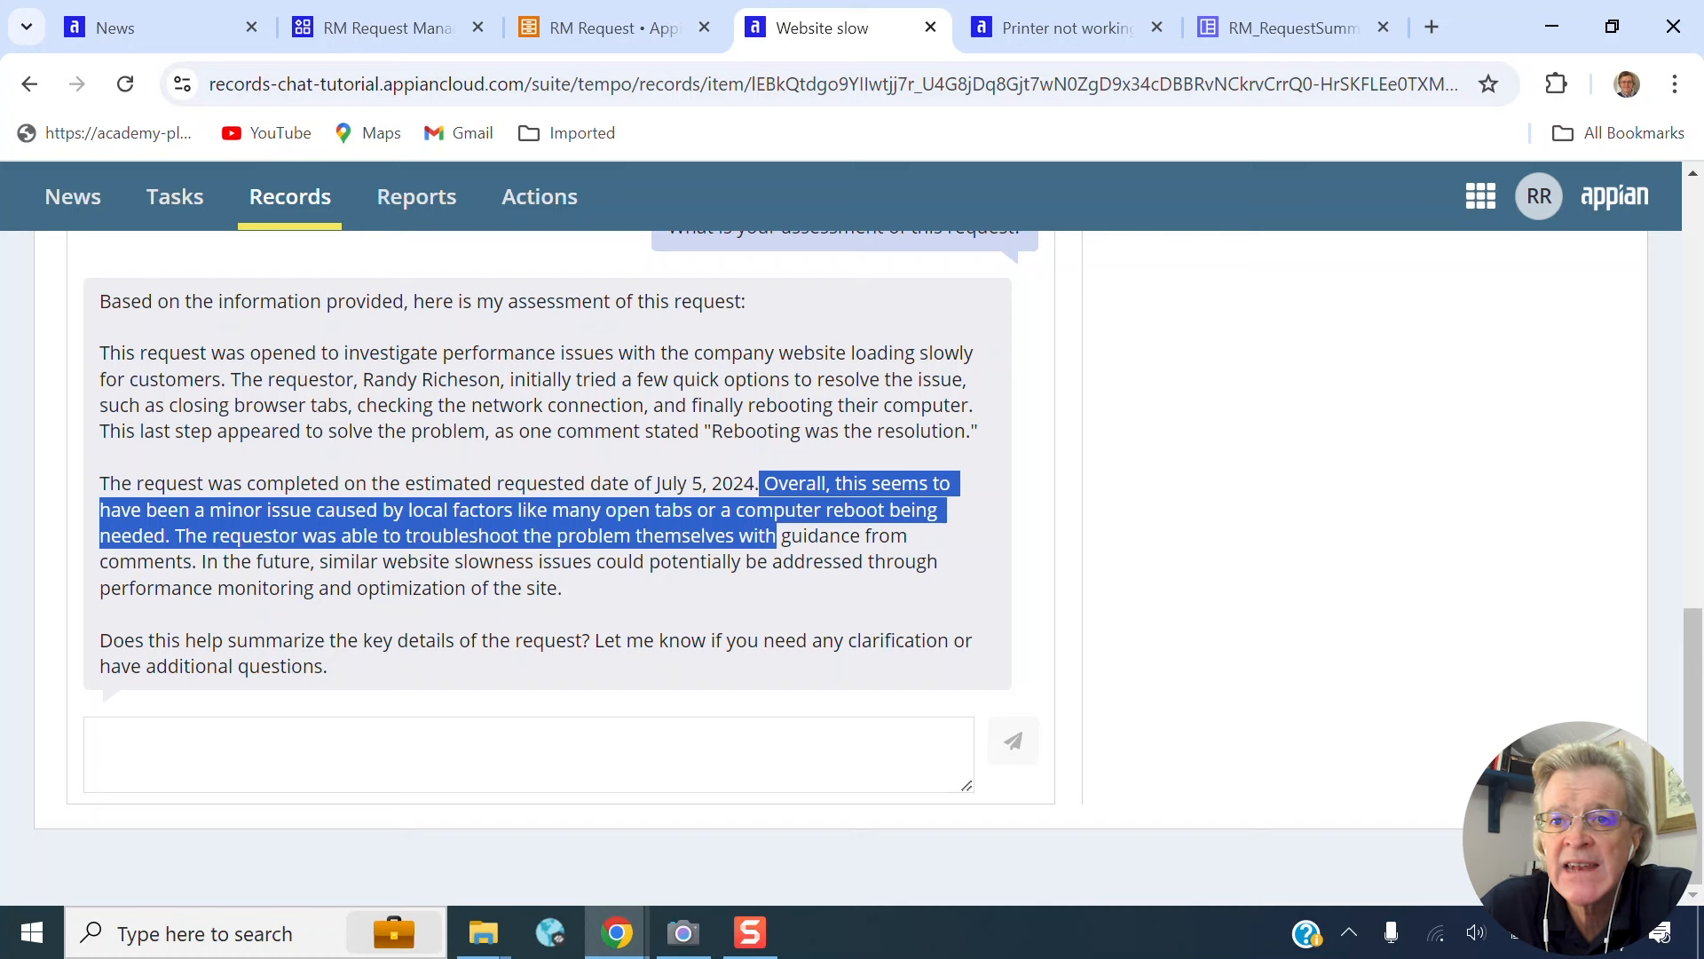
- Return to the RM_RequestSummary interface and open the Records Chatbot's additional instructions for editing
{"action": "left_click", "coordinate": [1257, 32]}
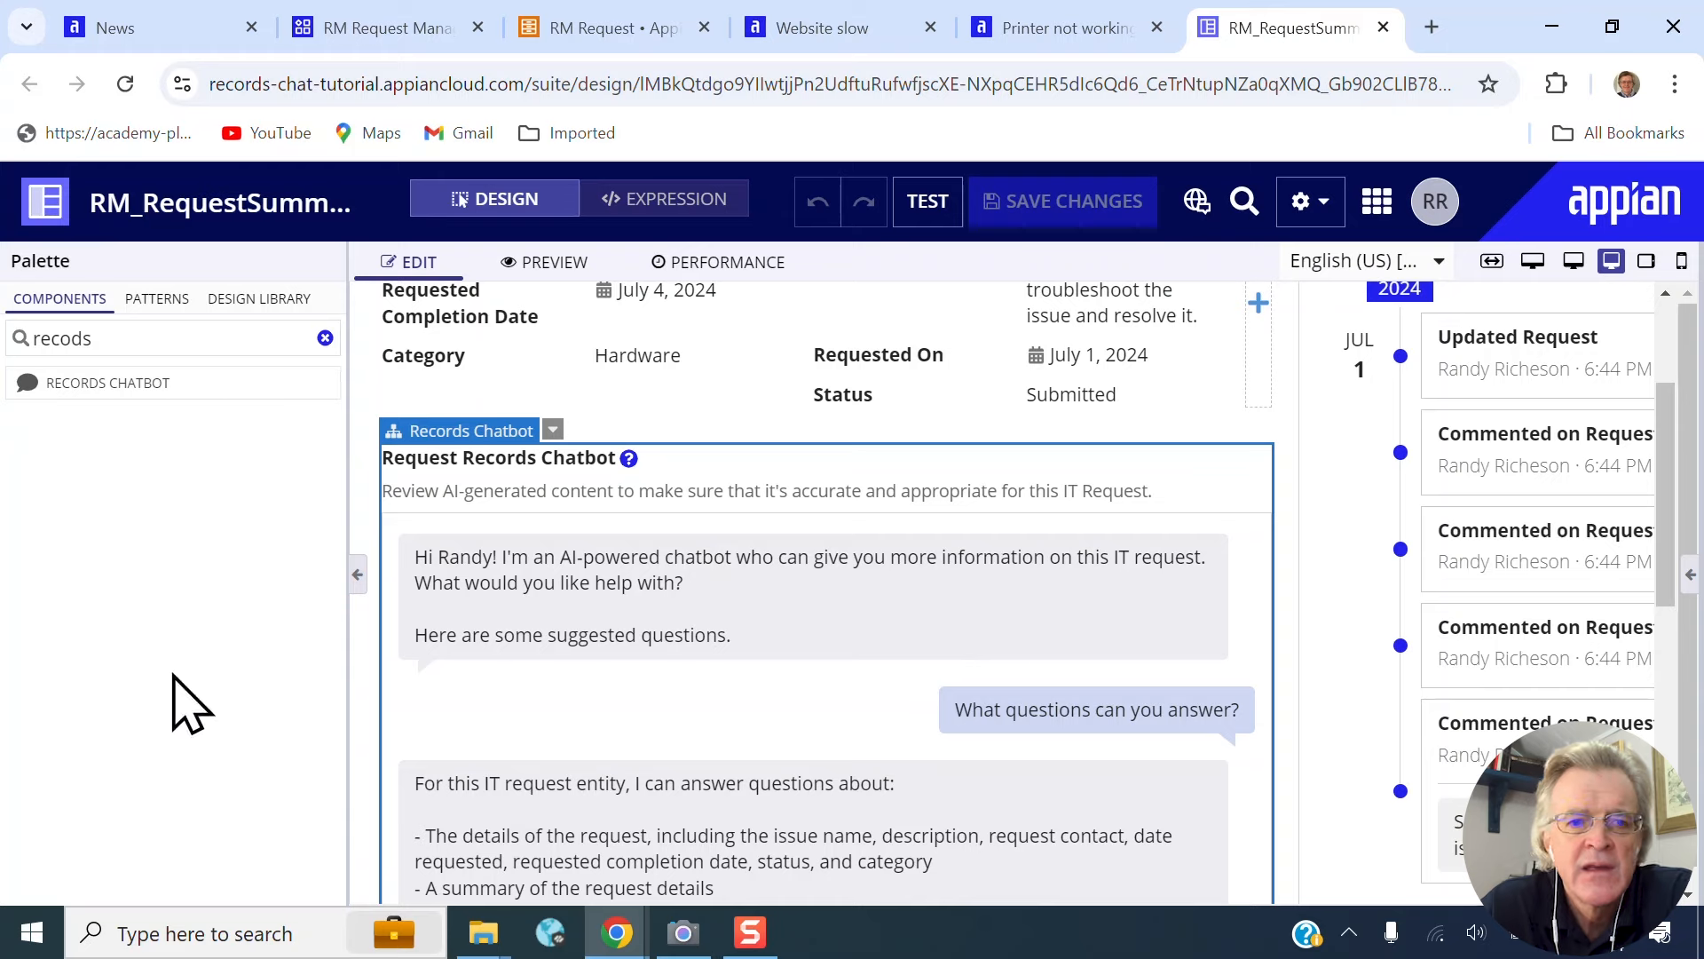
{"action": "key", "text": "ctrl+minus"}
{"action": "key", "text": "ctrl+minus"}
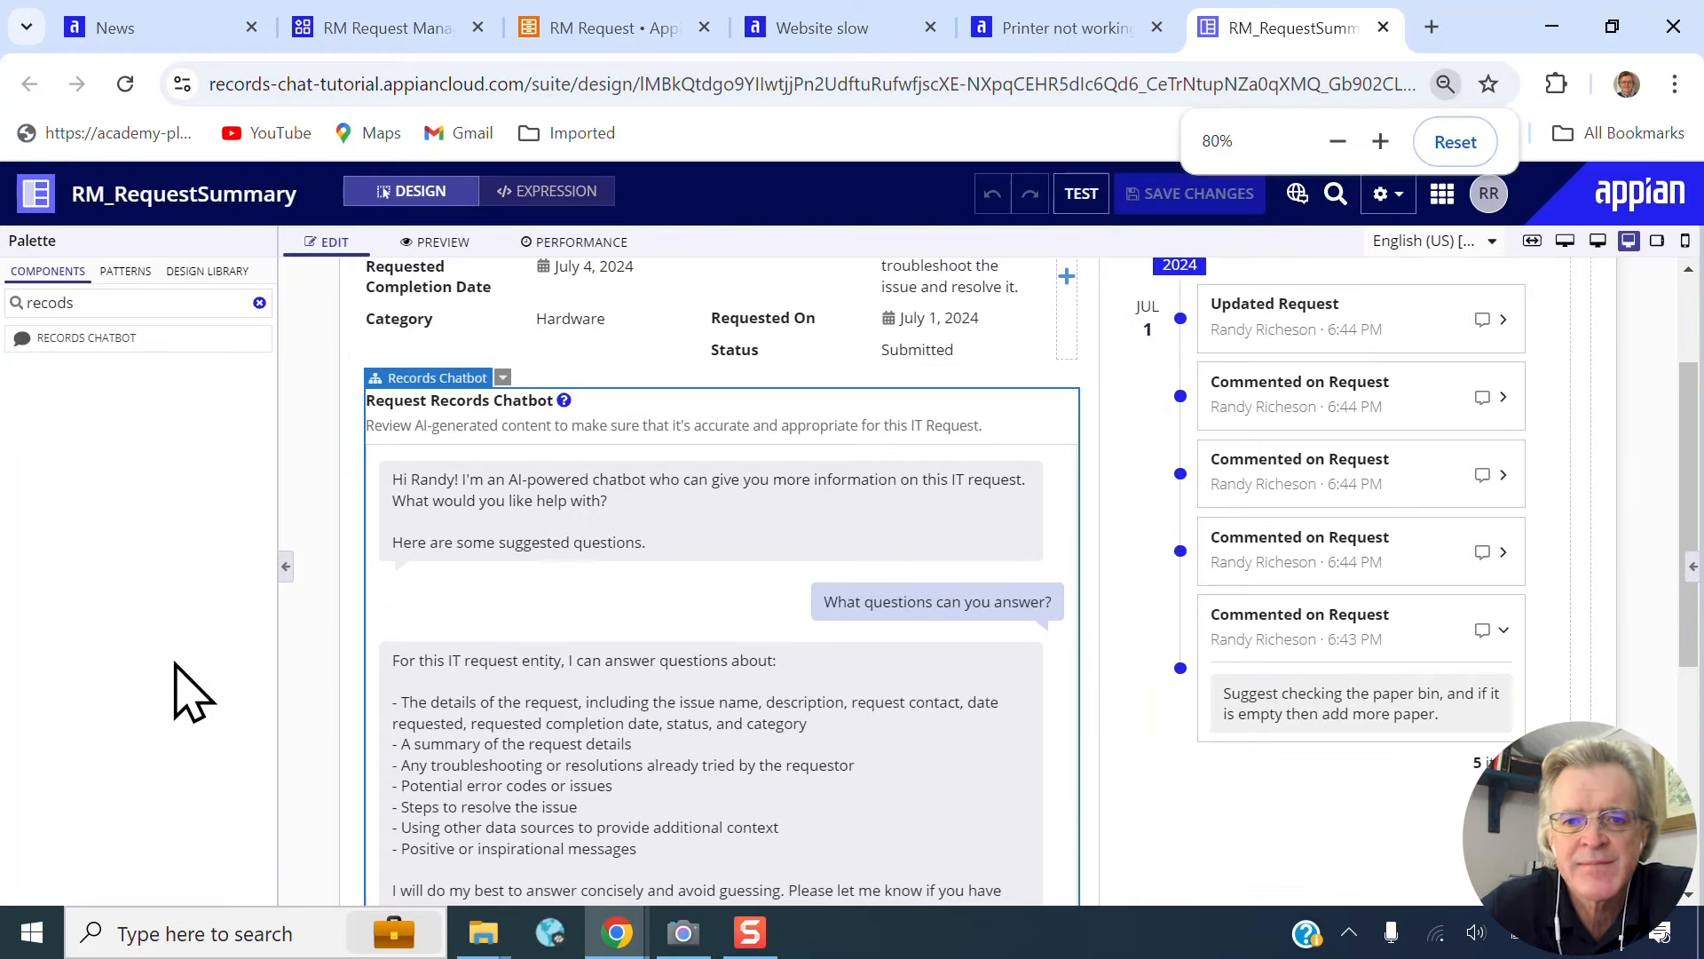
{"action": "left_click", "coordinate": [1691, 568]}
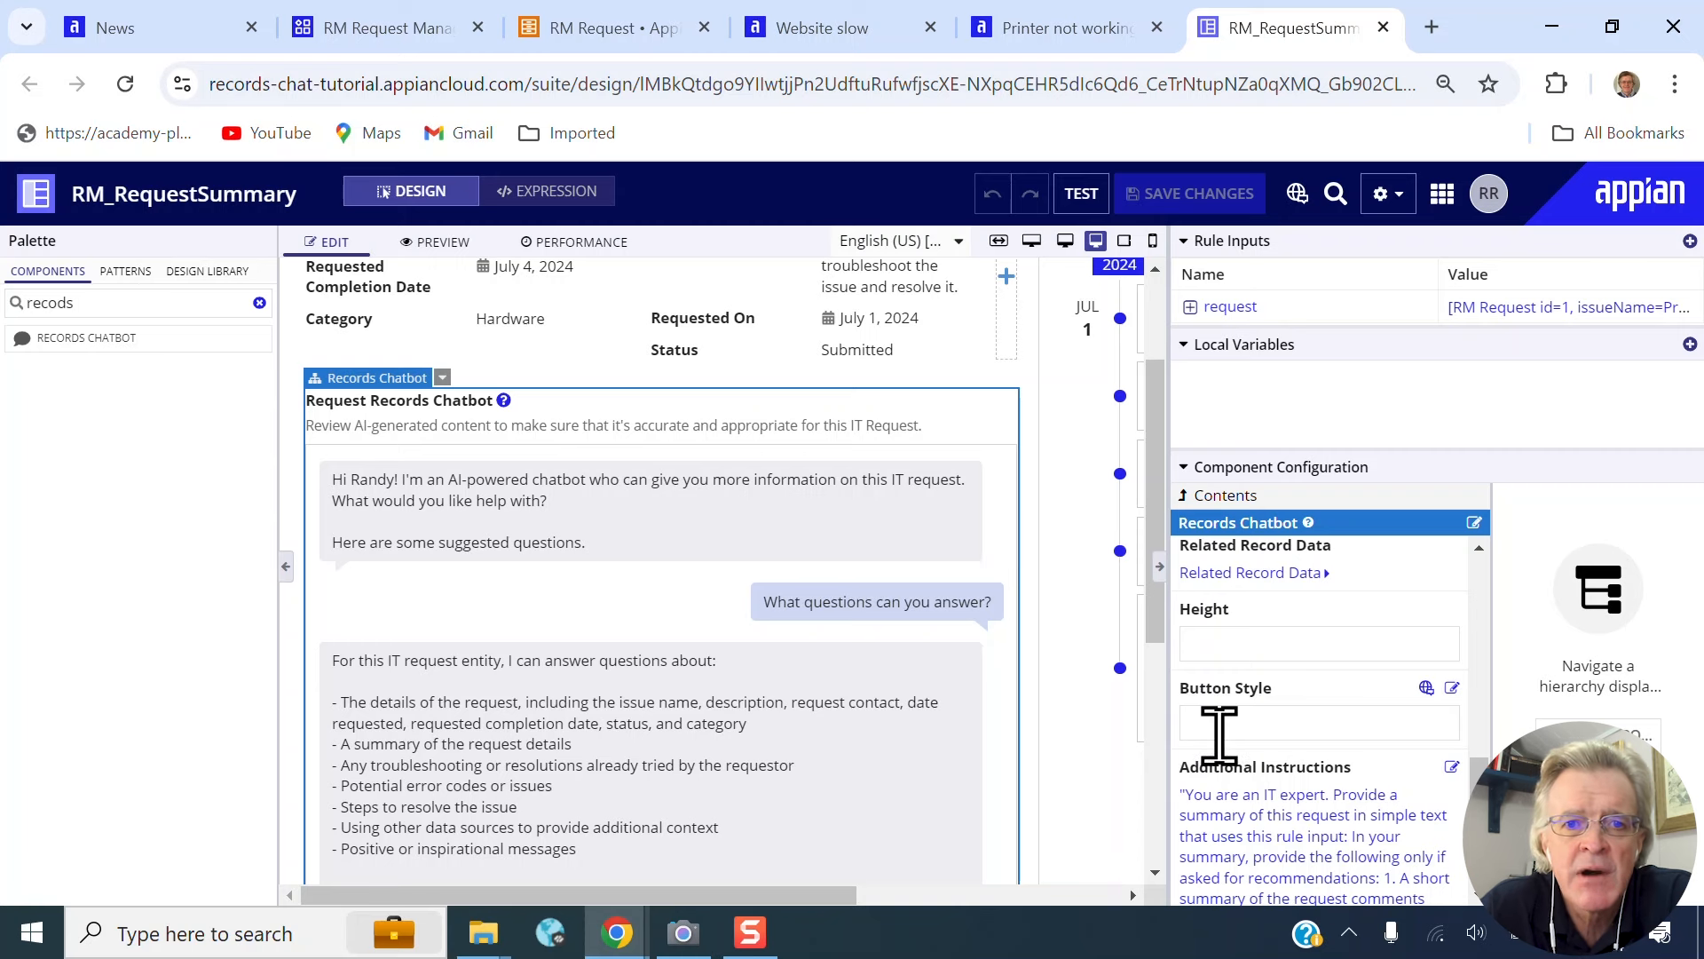
{"action": "left_click", "coordinate": [1453, 769]}
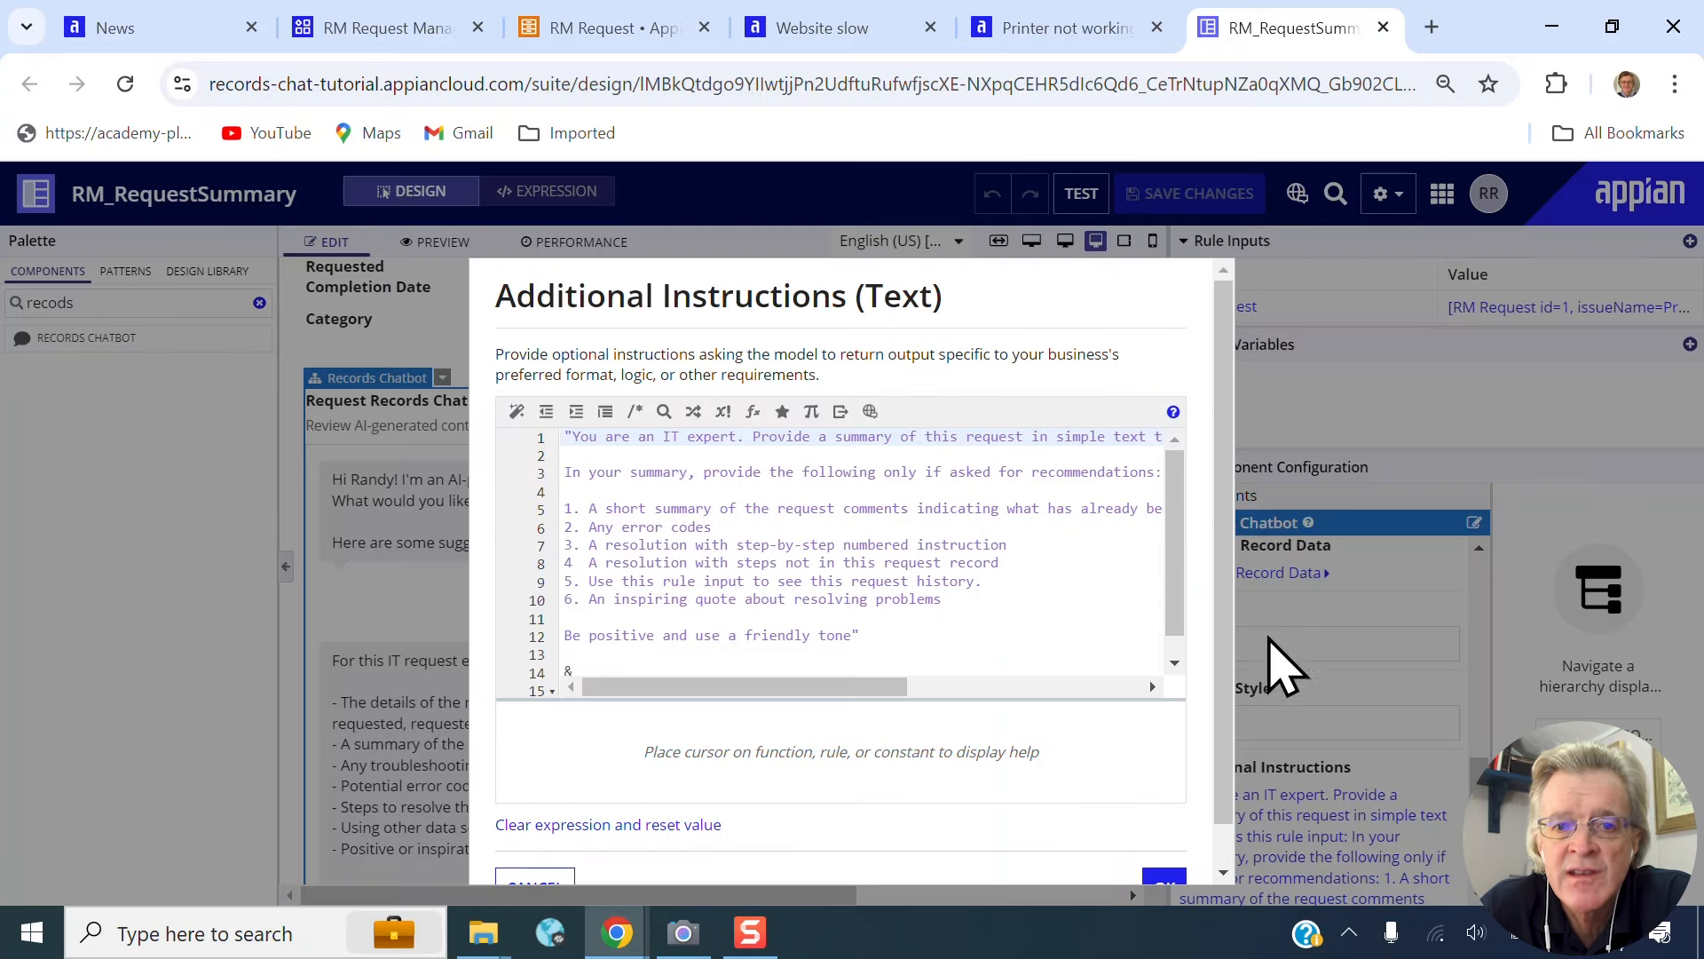
- Insert "and a record count of the event history records" after "already been tried" in item 1 of the additional instructions, and review the full line
{"action": "left_click", "coordinate": [860, 527]}
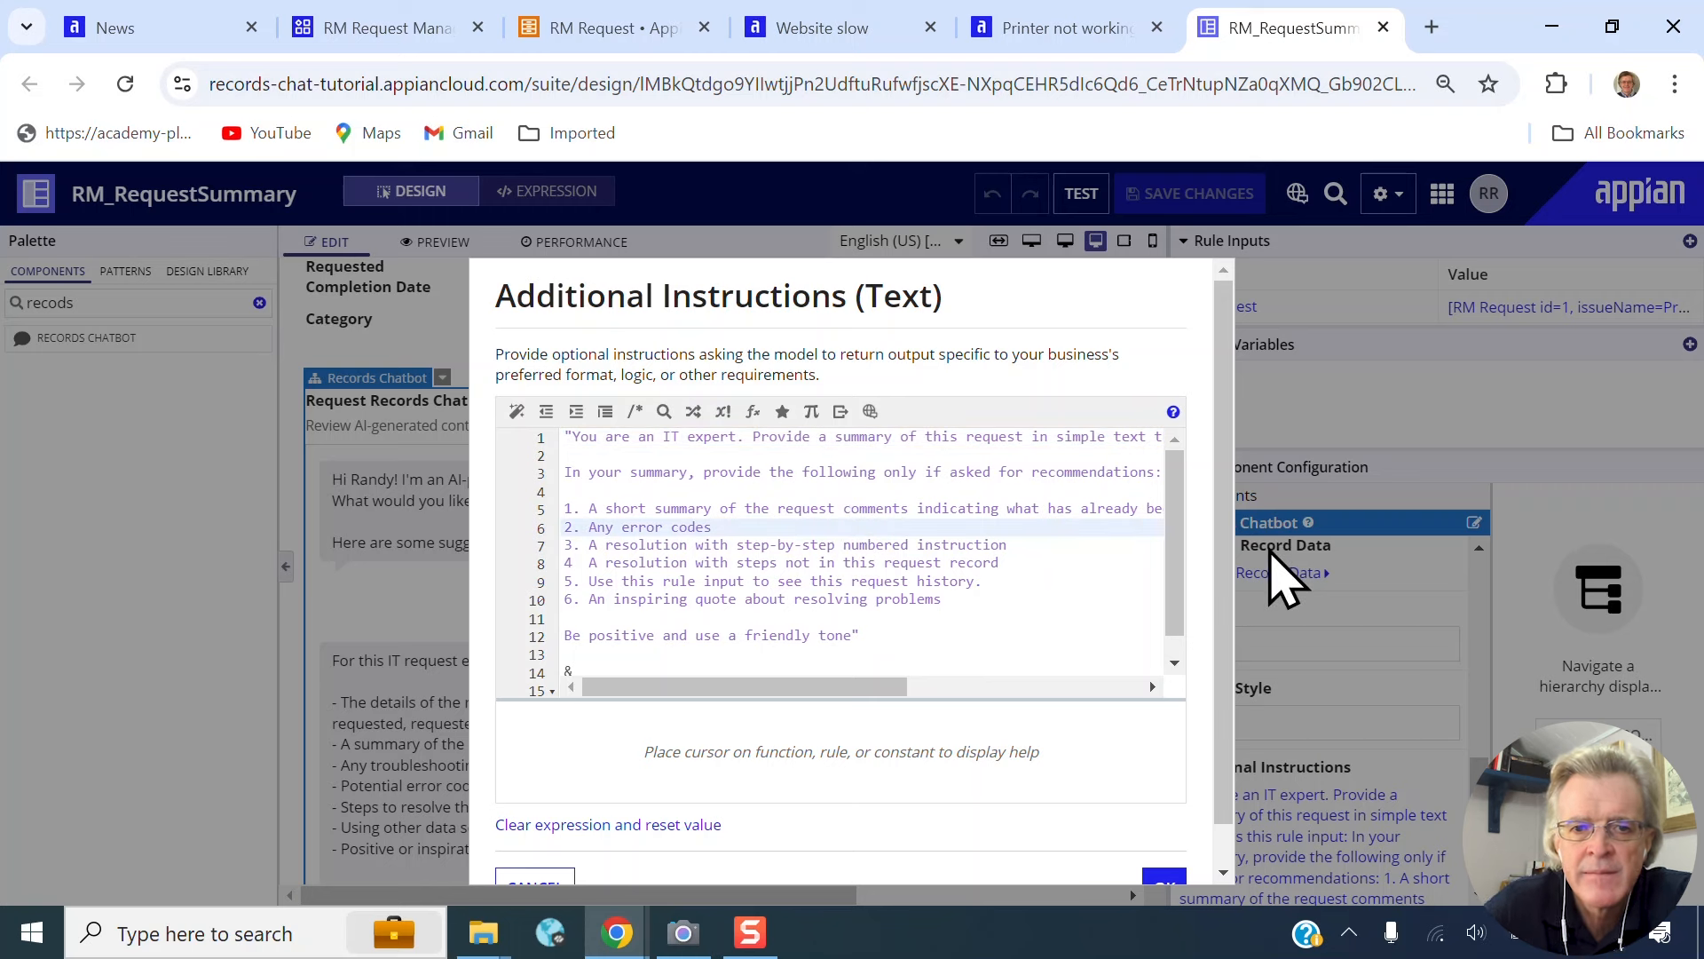
{"action": "key", "text": "Up"}
{"action": "key", "text": "Right"}
{"action": "key", "text": "Right"}
{"action": "key", "text": "Right"}
{"action": "key", "text": "Right"}
{"action": "key", "text": "Right"}
{"action": "key", "text": "Right"}
{"action": "key", "text": "Right"}
{"action": "key", "text": "Right"}
{"action": "key", "text": "Right"}
{"action": "key", "text": "Right"}
{"action": "key", "text": "Right"}
{"action": "key", "text": "Right"}
{"action": "key", "text": "Right"}
{"action": "key", "text": "Right"}
{"action": "key", "text": "Right"}
{"action": "key", "text": "Right"}
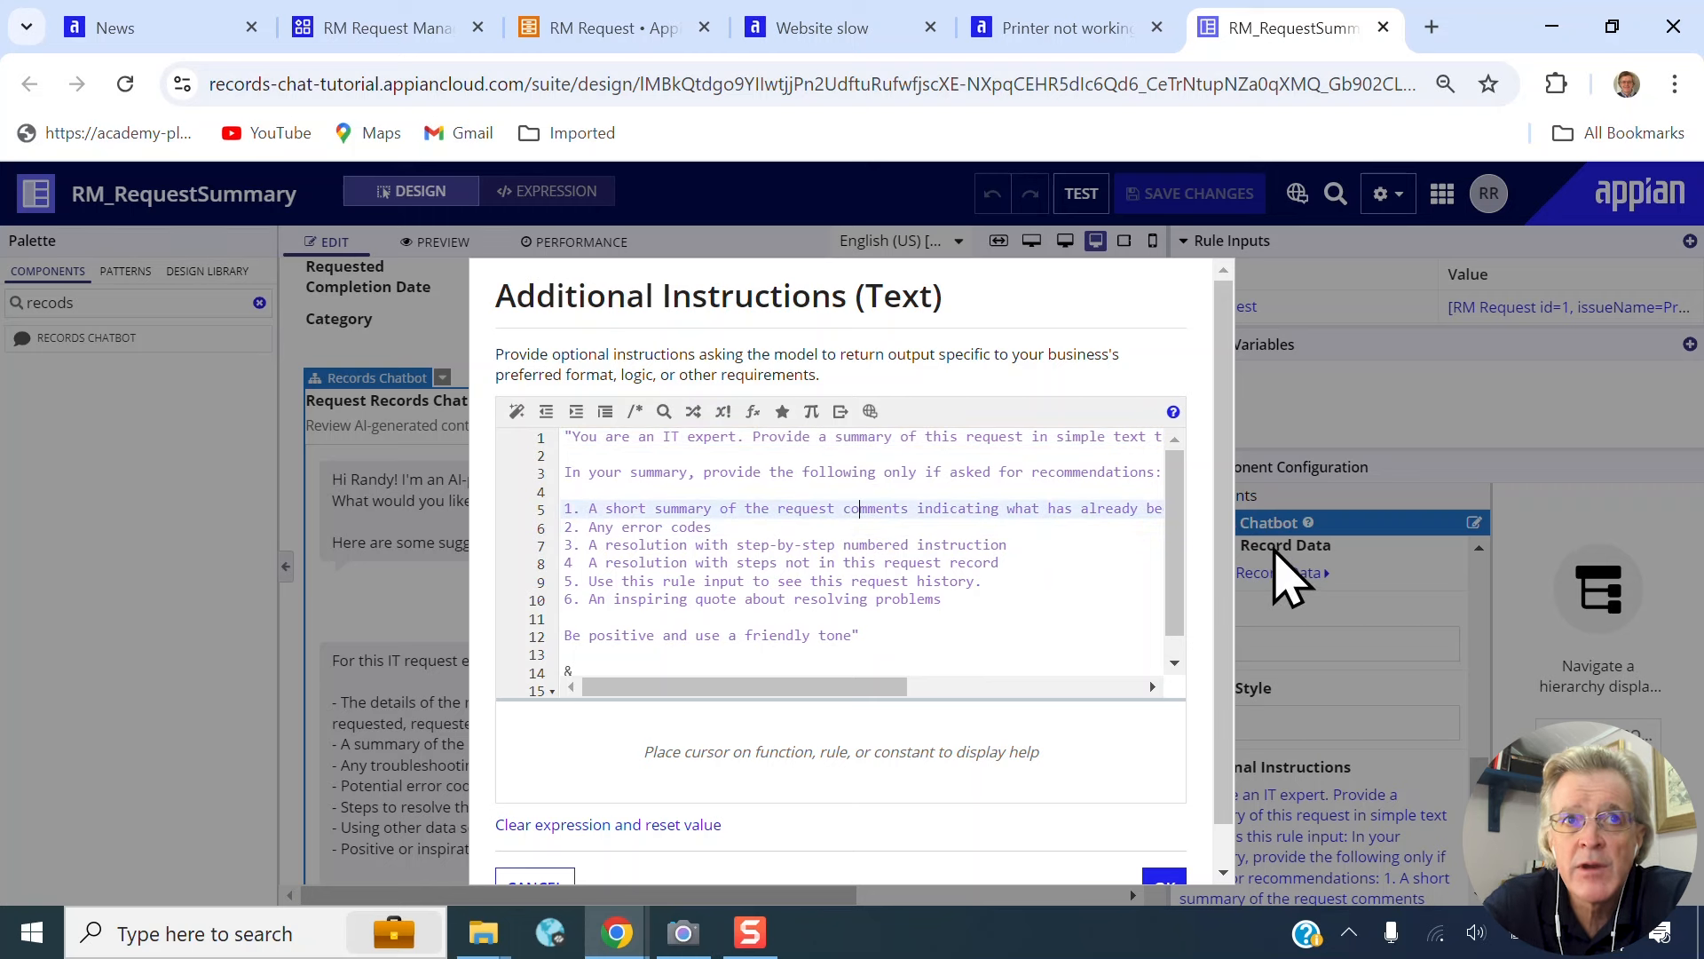
{"action": "key", "text": "Right"}
{"action": "key", "text": "Right"}
{"action": "key", "text": "Right"}
{"action": "key", "text": "Right"}
{"action": "key", "text": "Right"}
{"action": "key", "text": "Right"}
{"action": "key", "text": "Right"}
{"action": "key", "text": "Right"}
{"action": "key", "text": "Right"}
{"action": "key", "text": "Right"}
{"action": "key", "text": "Right"}
{"action": "key", "text": "Right"}
{"action": "key", "text": "Right"}
{"action": "key", "text": "Right"}
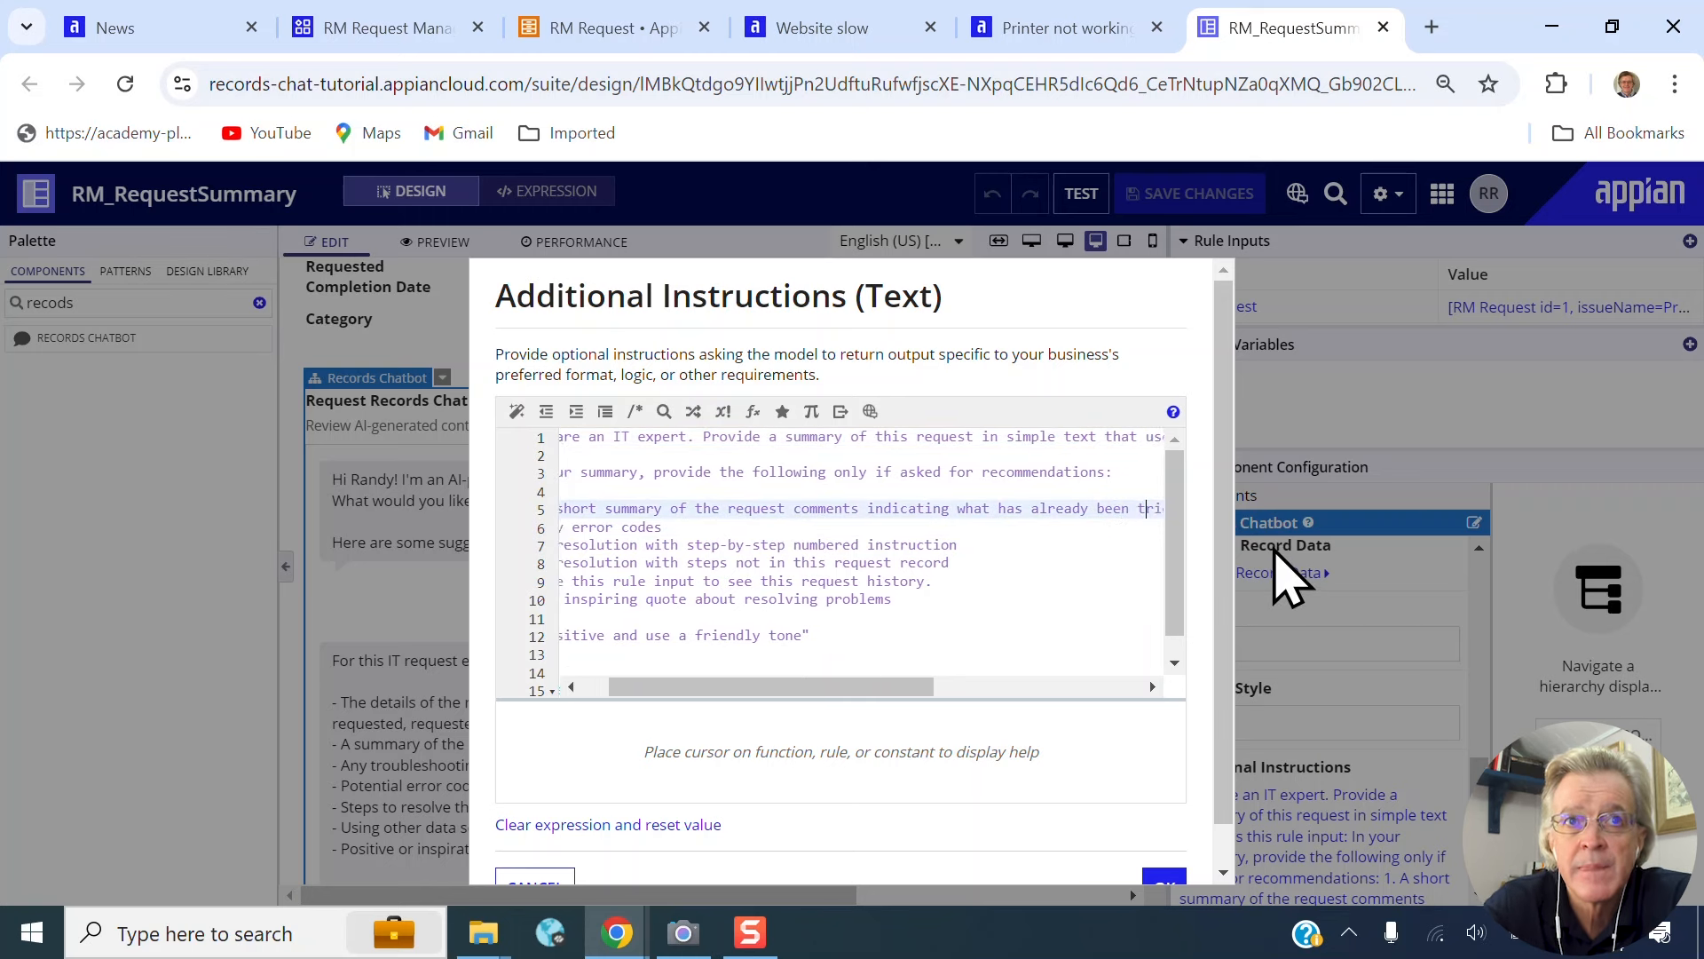
{"action": "key", "text": "Right"}
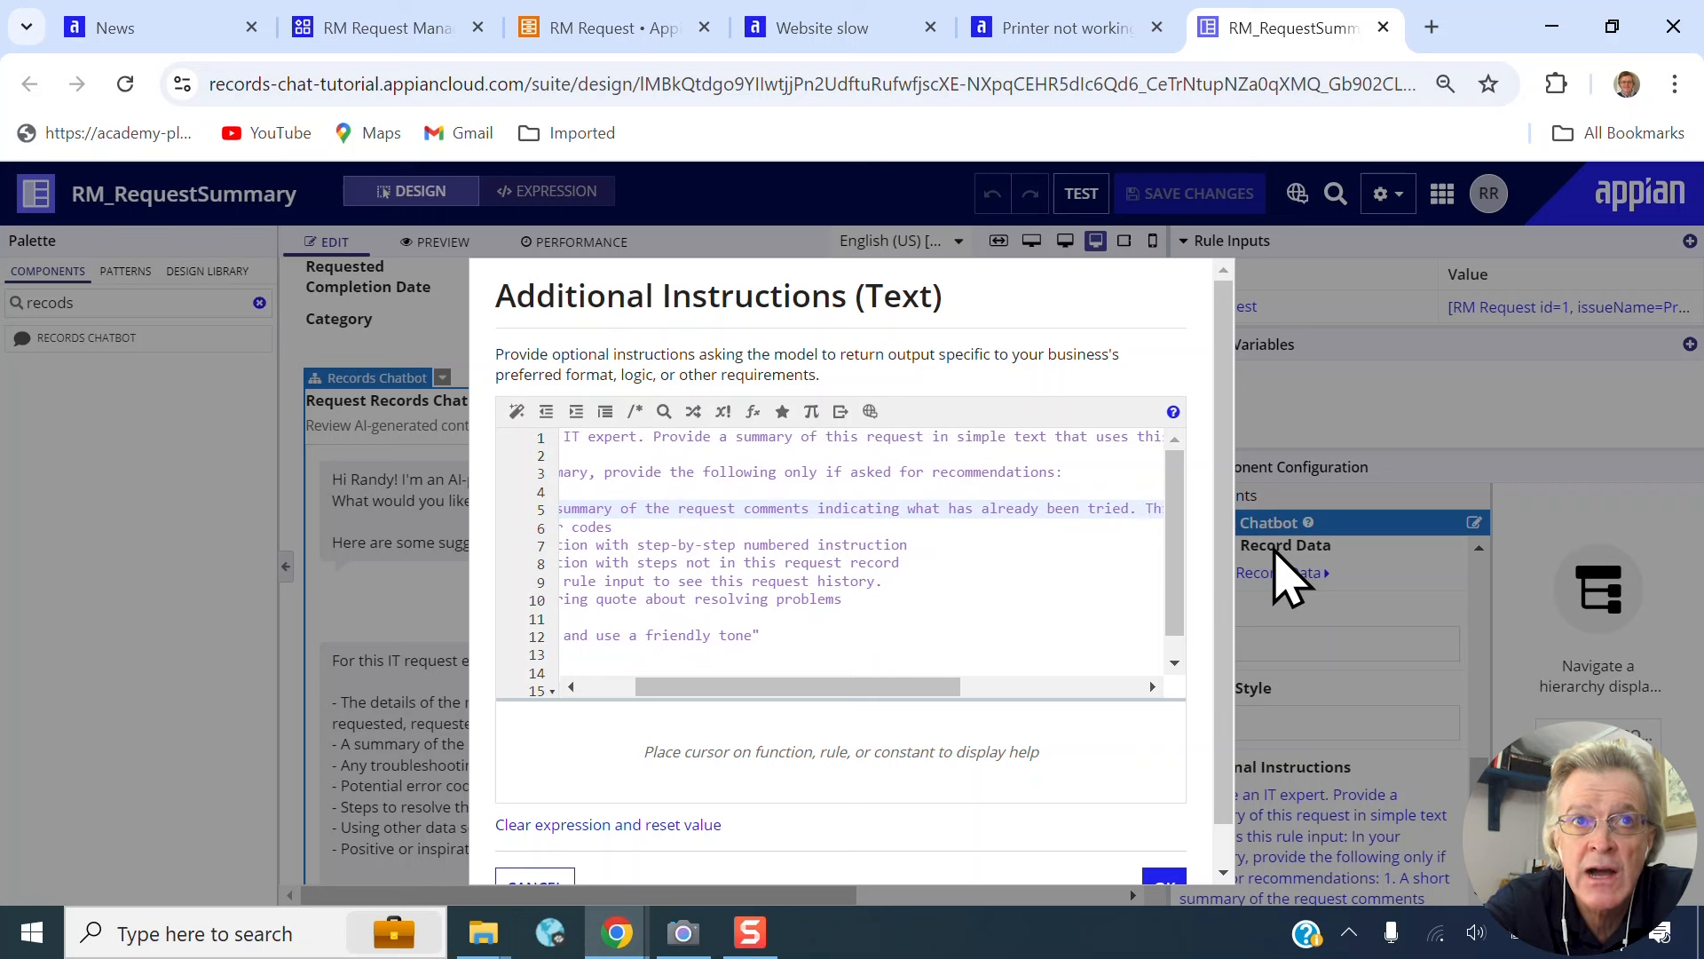
{"action": "type", "text": "nd a "}
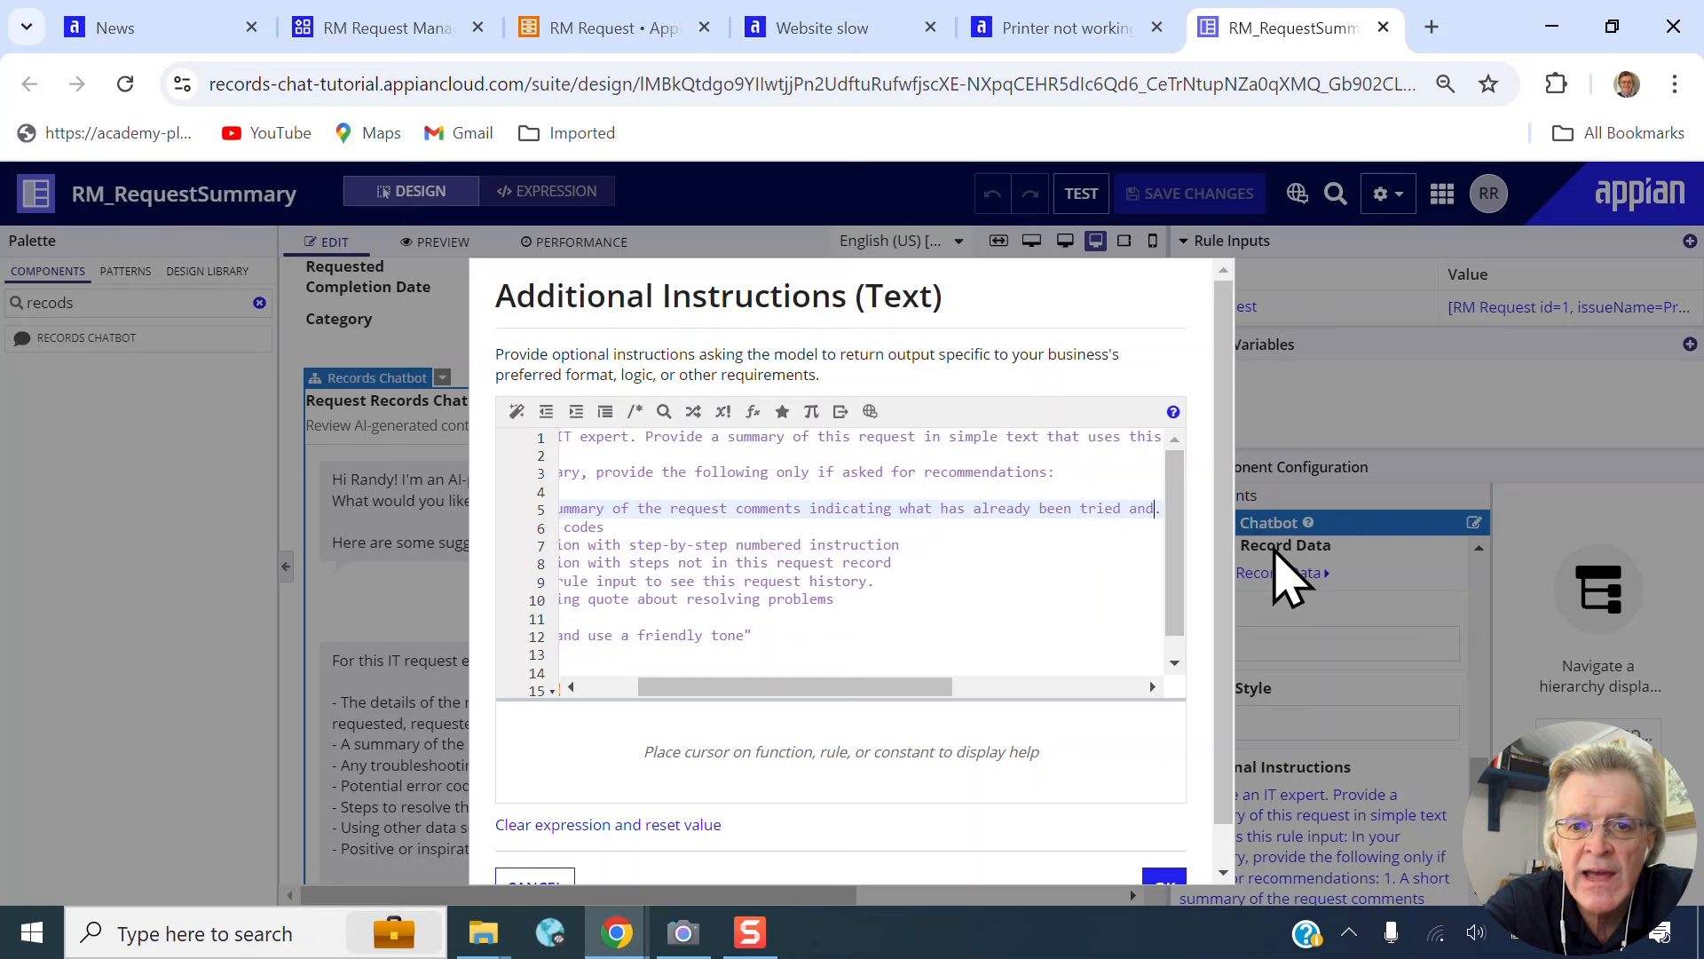
{"action": "type", "text": "record"}
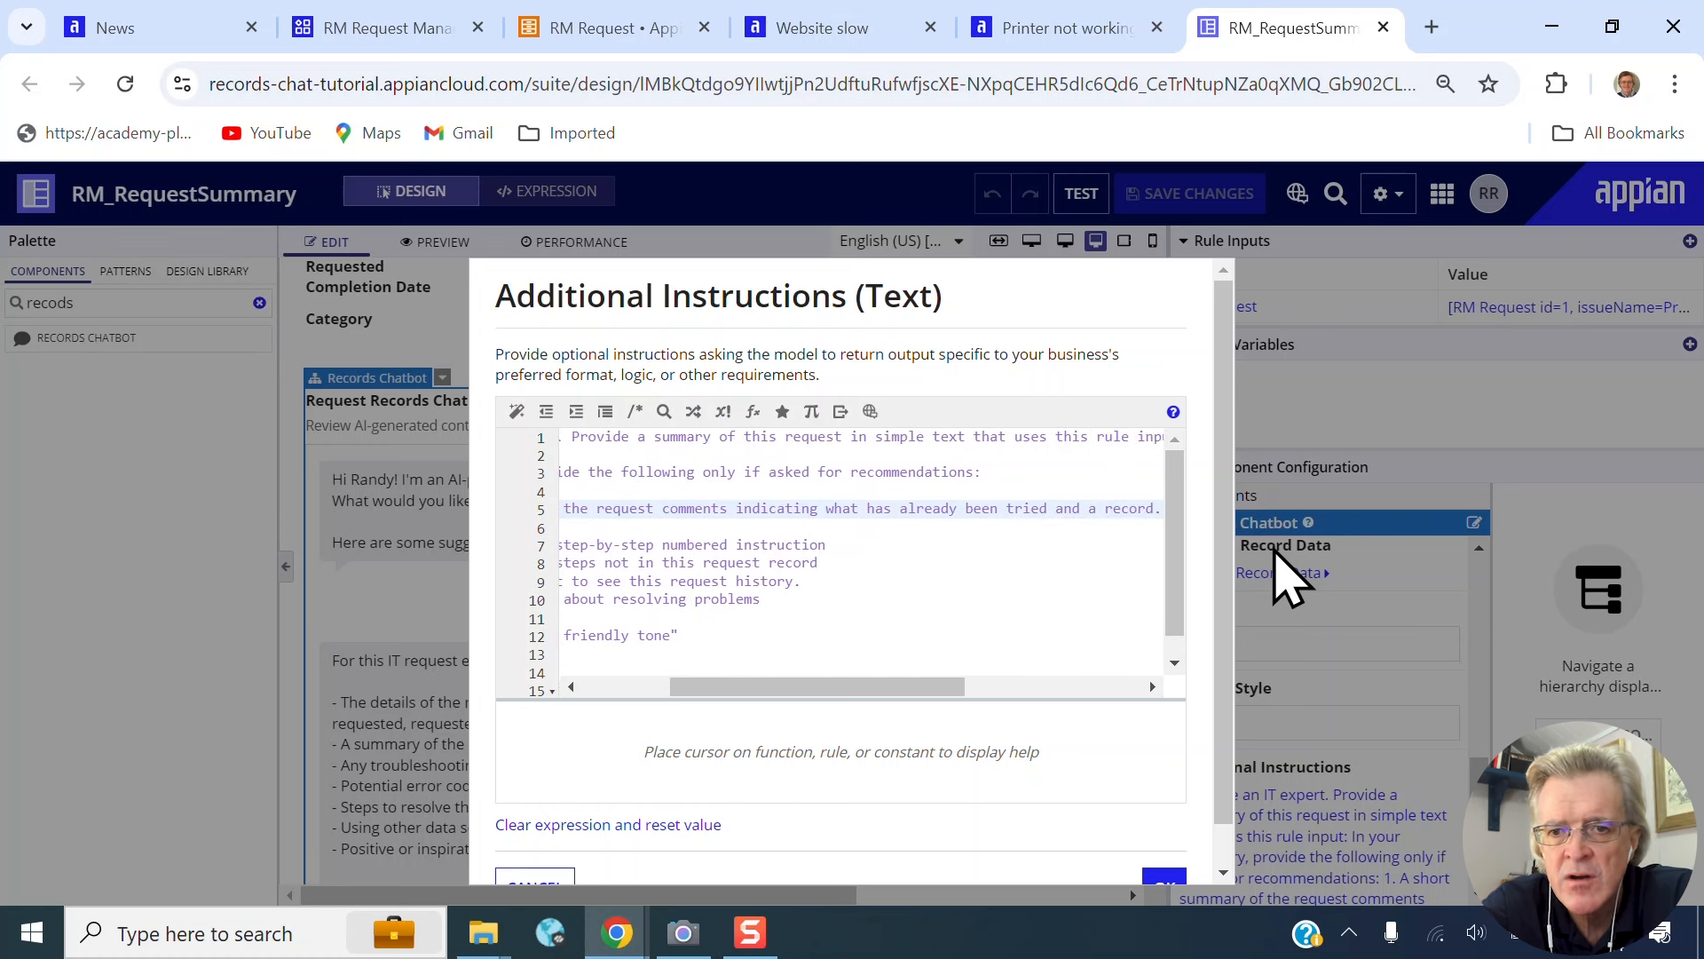
{"action": "type", "text": " count "}
{"action": "type", "text": "of the "}
{"action": "type", "text": "event histor"}
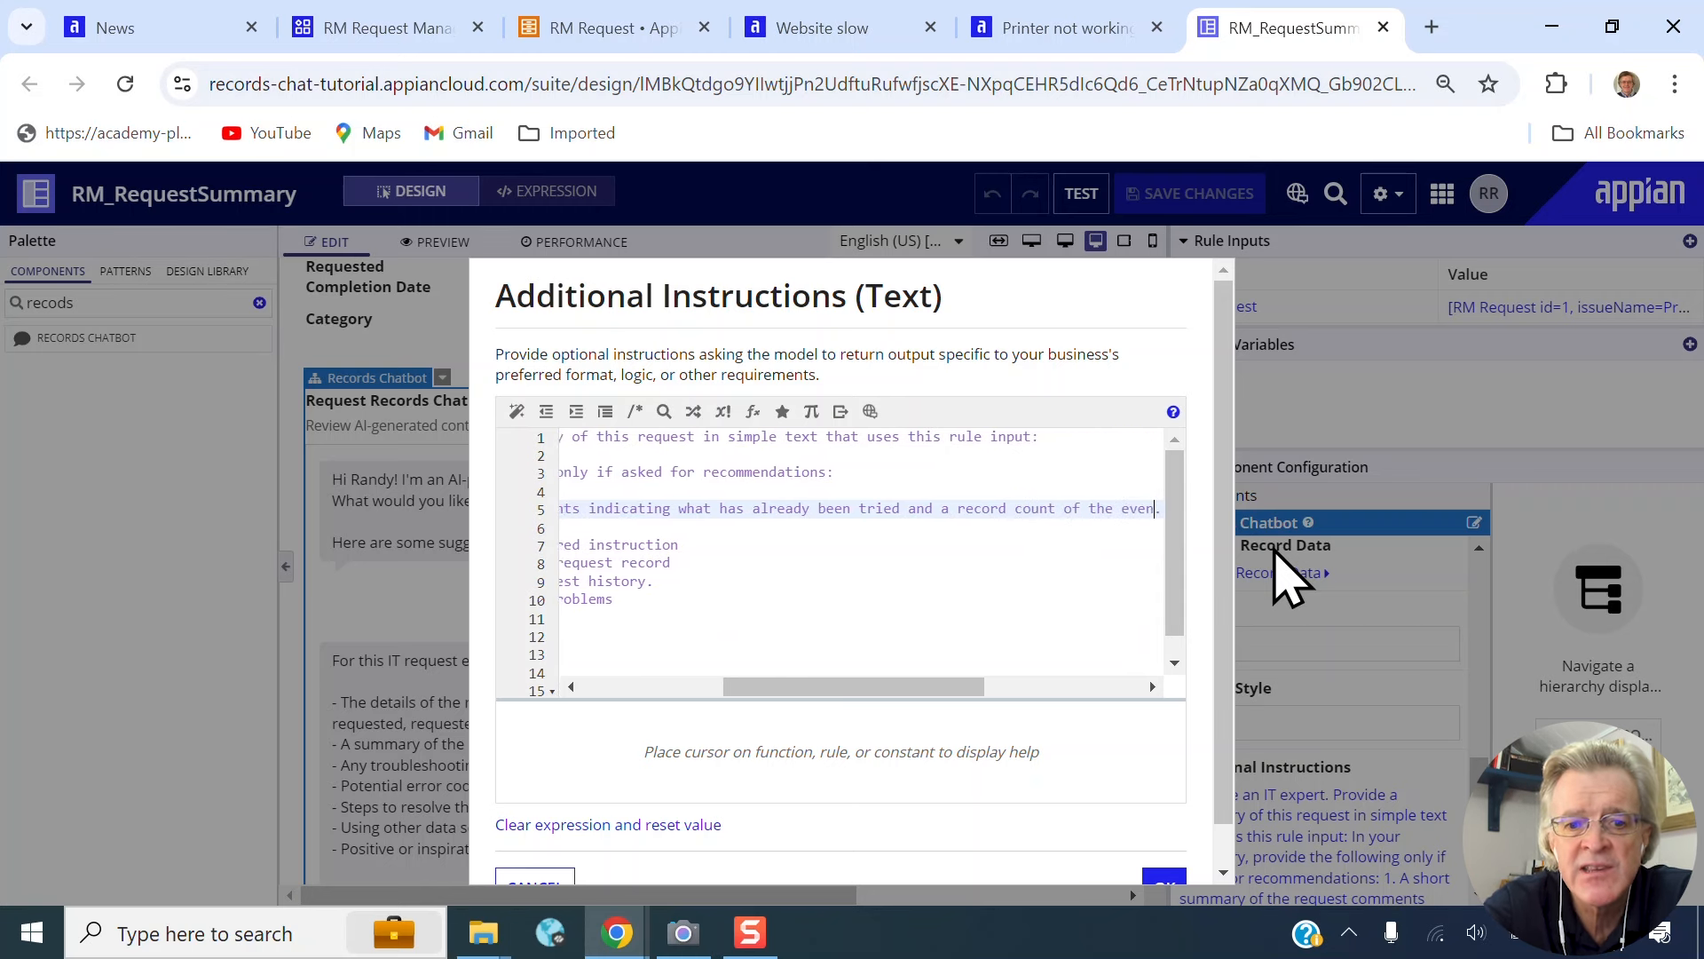
{"action": "type", "text": "y "}
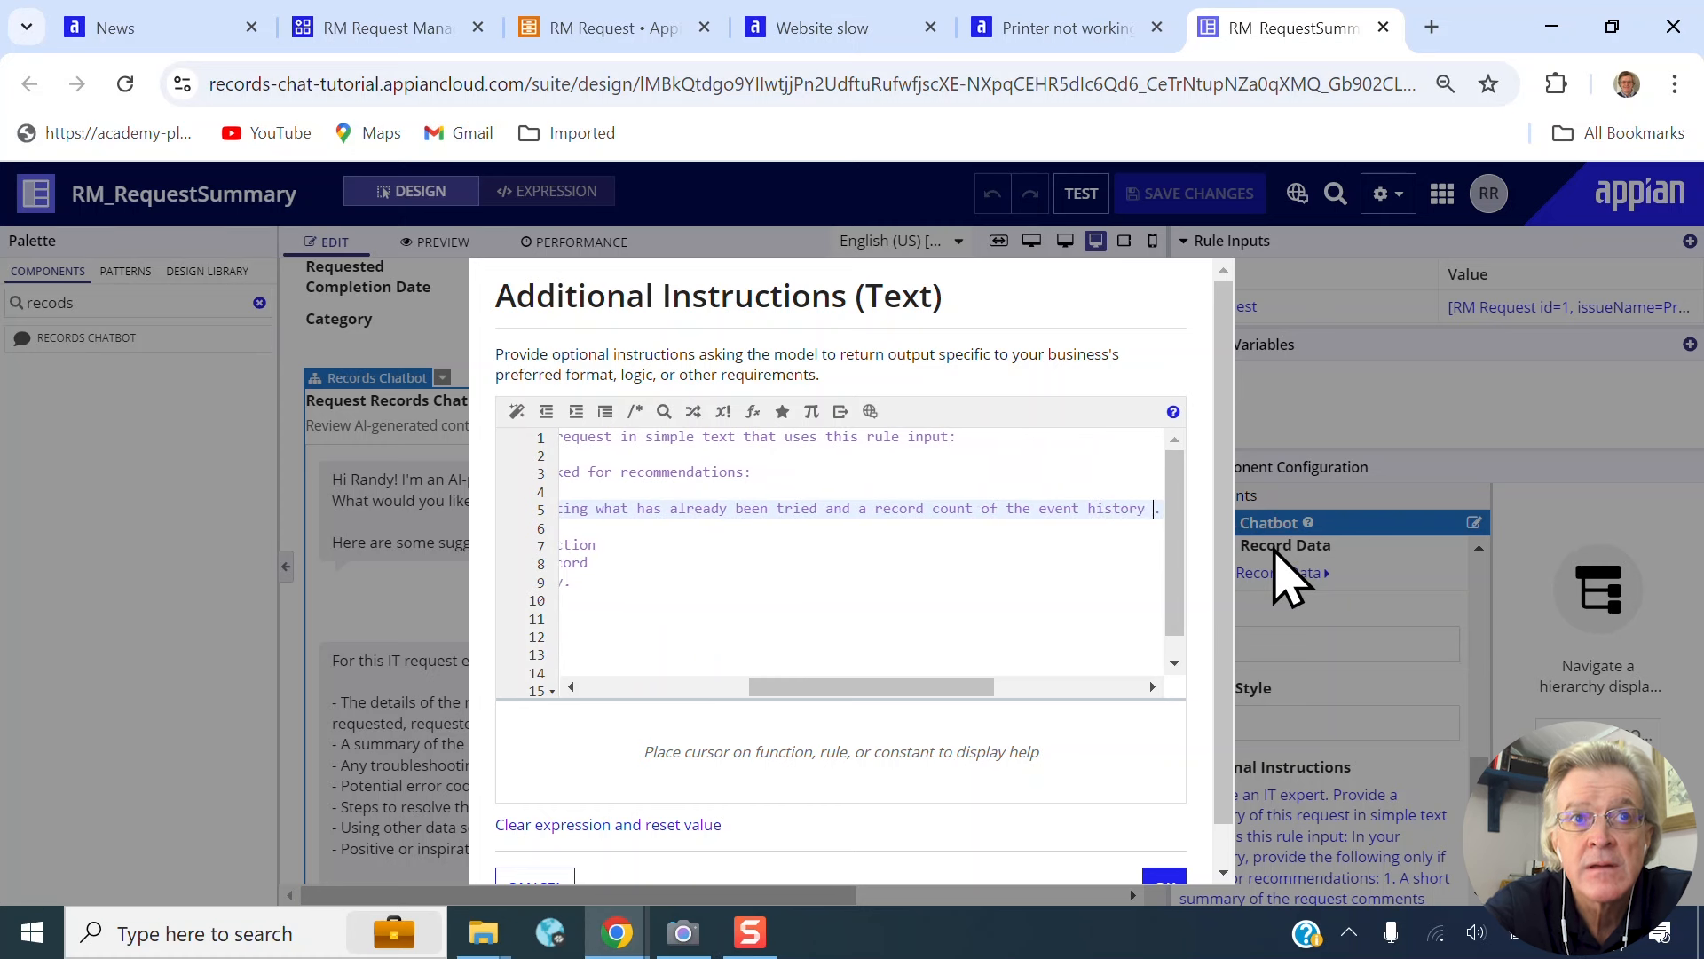
{"action": "type", "text": "reoc"}
{"action": "type", "text": "rd"}
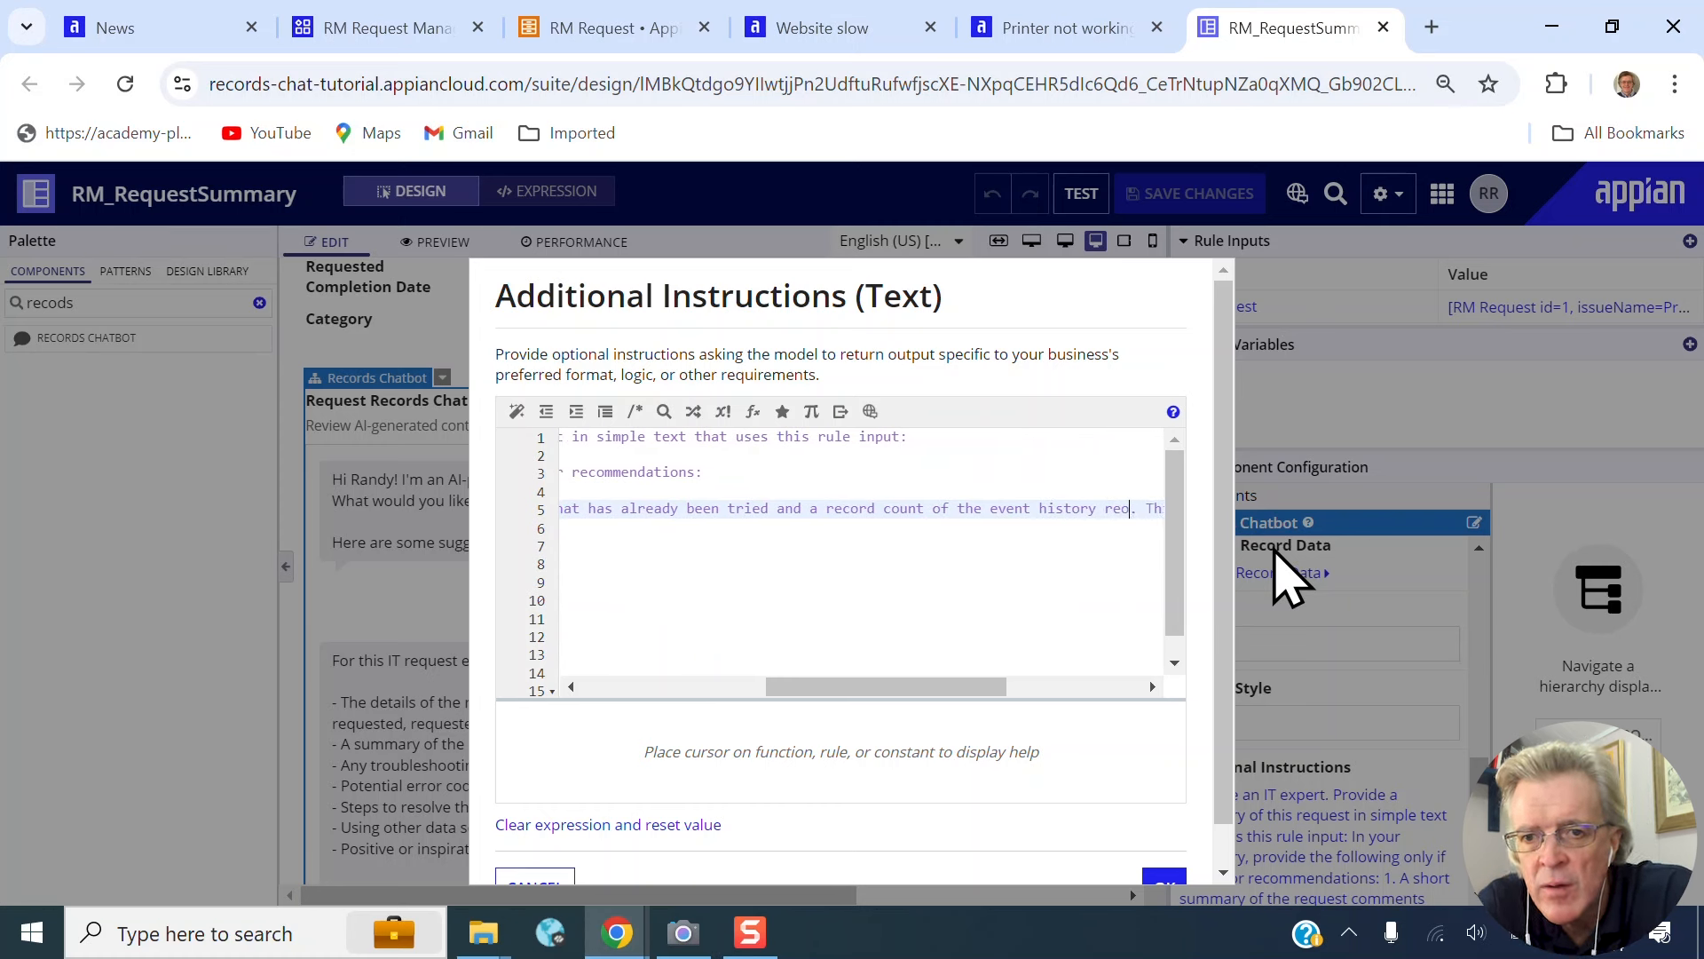
{"action": "type", "text": "s"}
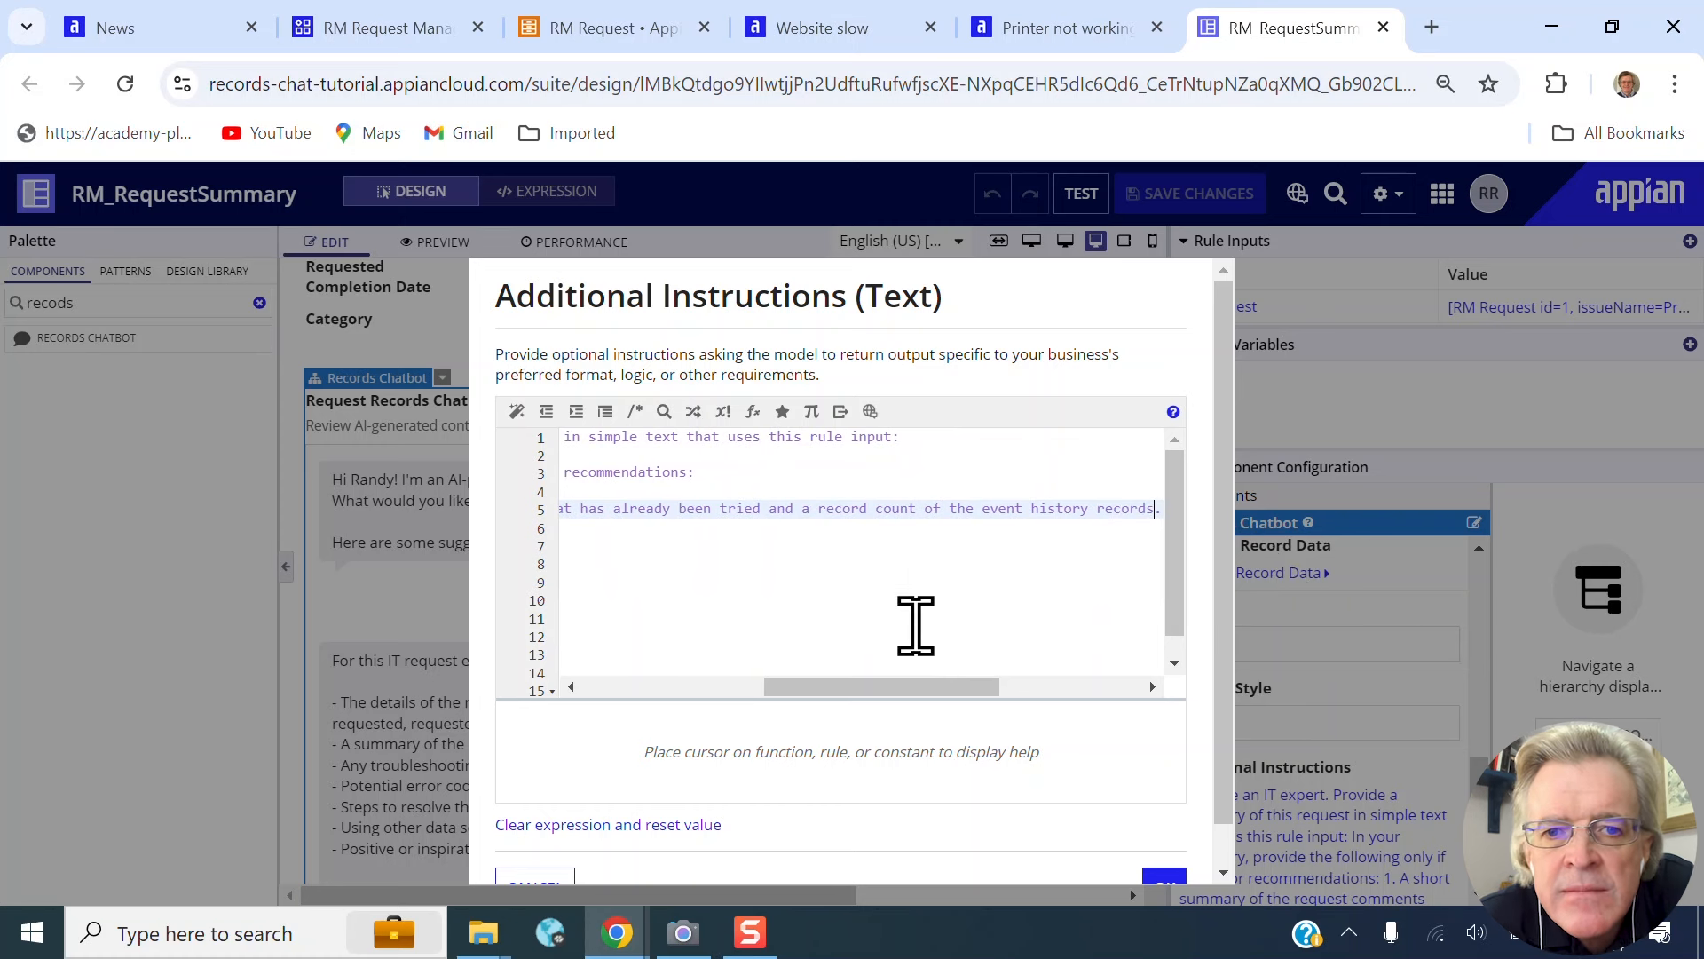
{"action": "left_click_drag", "start_coordinate": [914, 693], "coordinate": [1094, 670]}
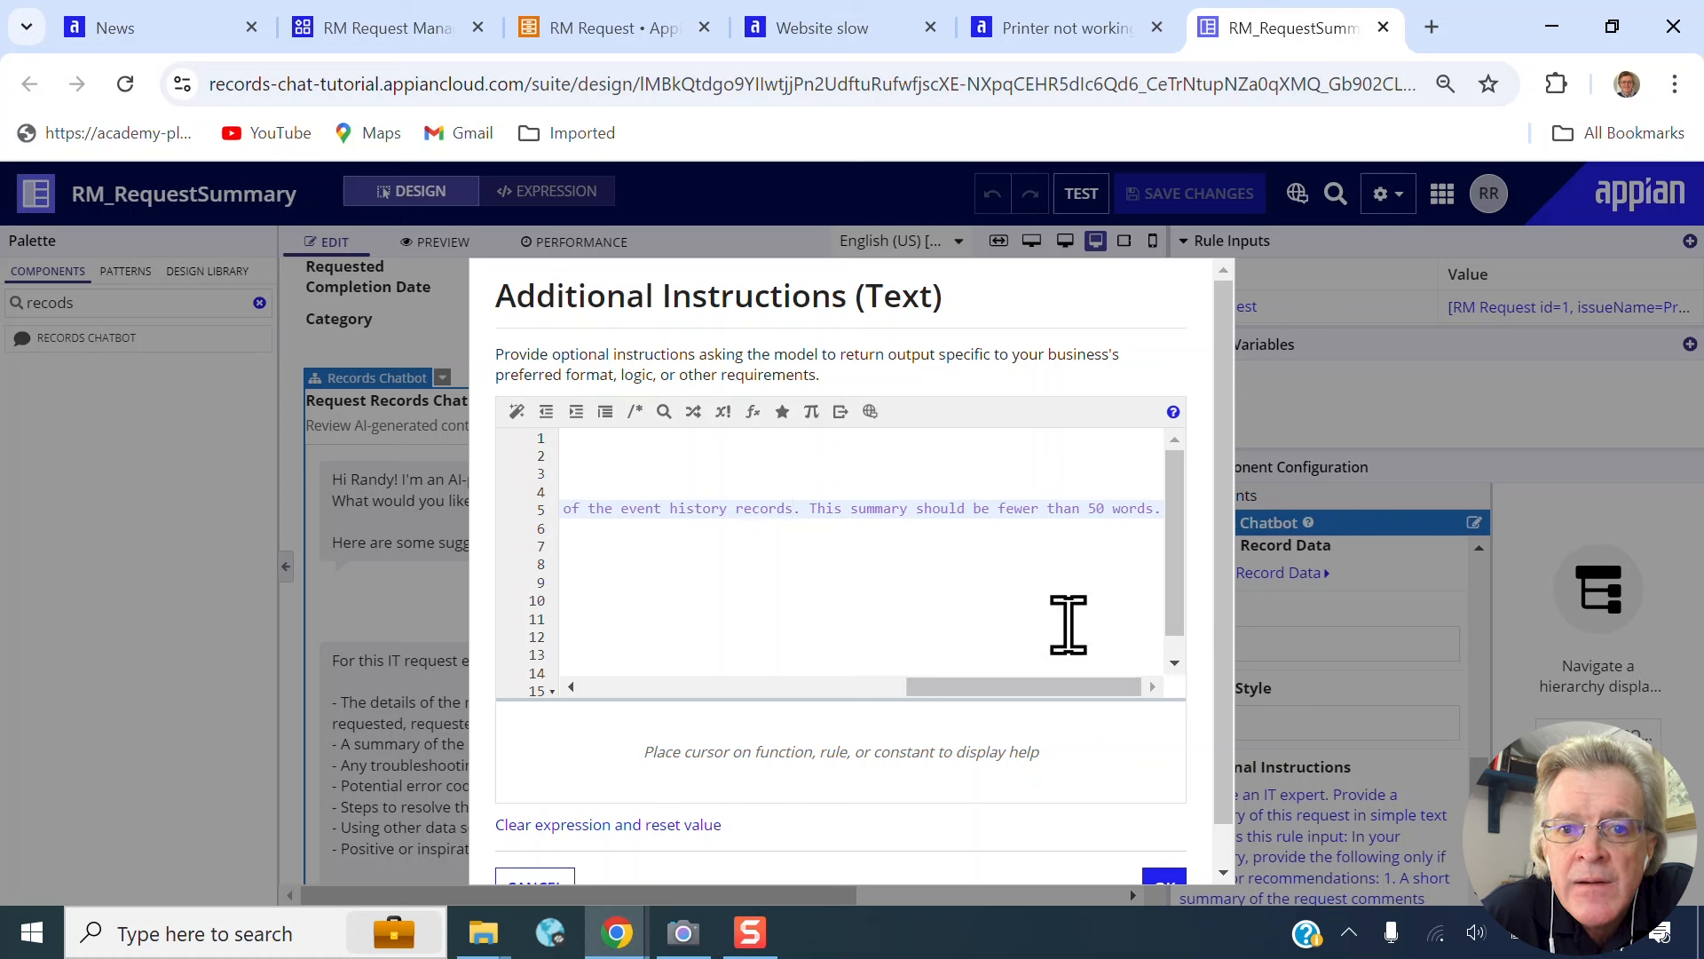
{"action": "left_click", "coordinate": [919, 521]}
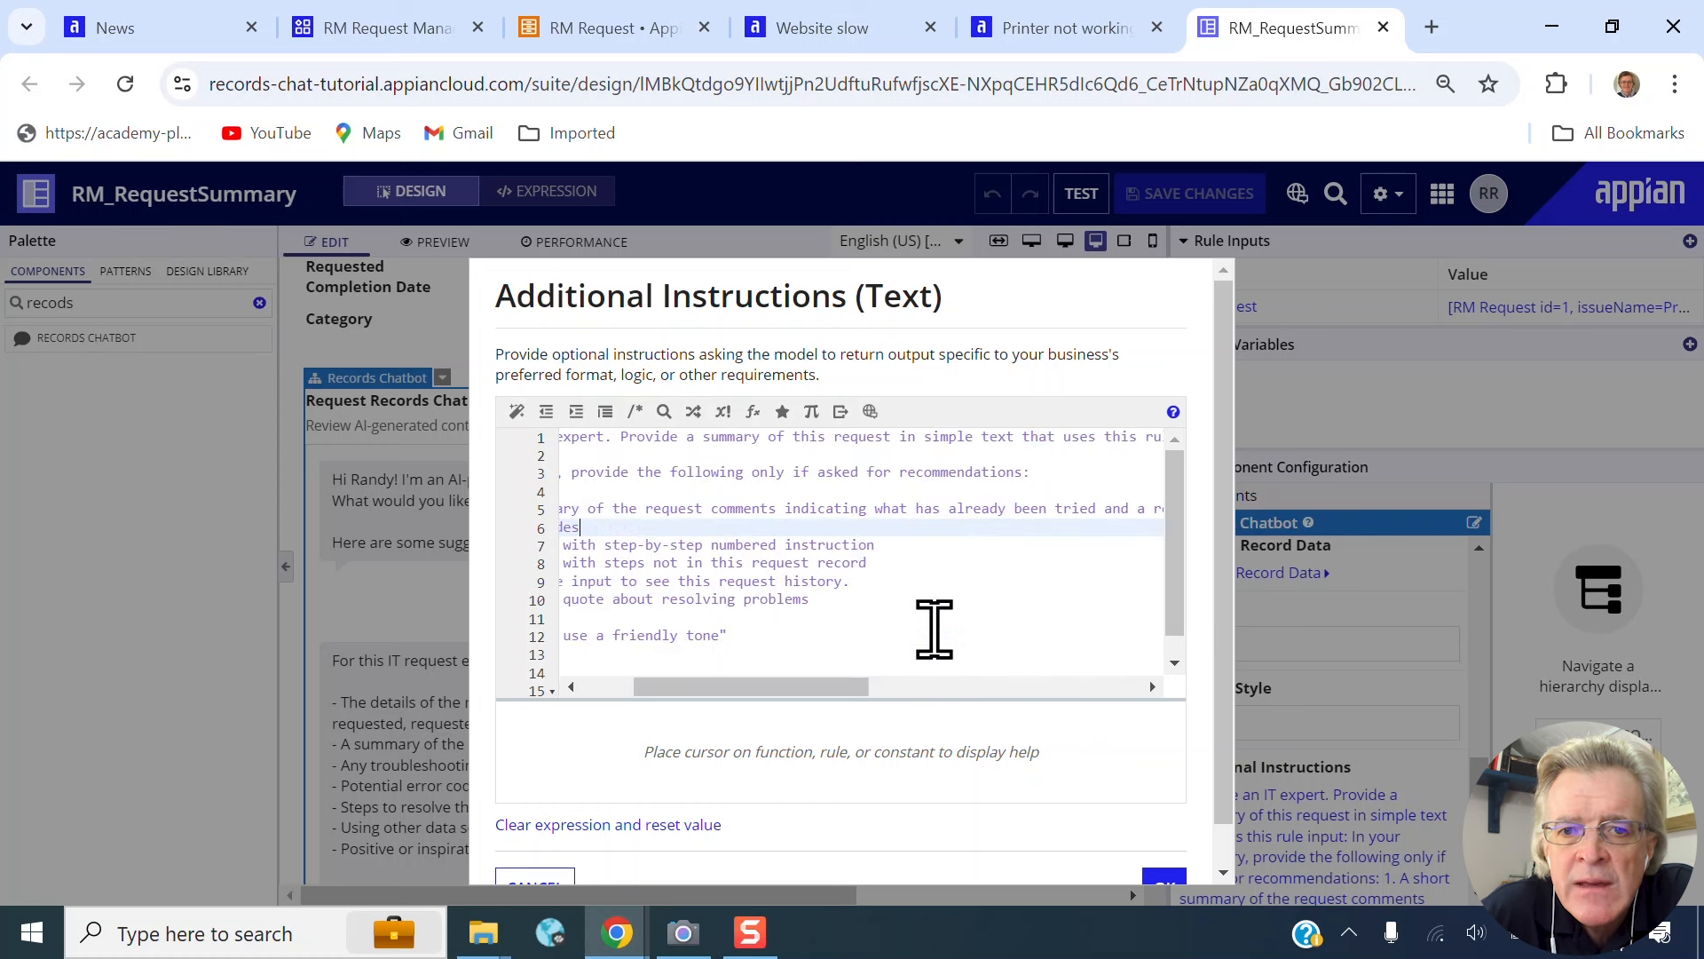
- Insert "include an assesment of whether this request is being actively worked on and should" after "This summary should" in item 1
{"action": "left_click", "coordinate": [943, 513]}
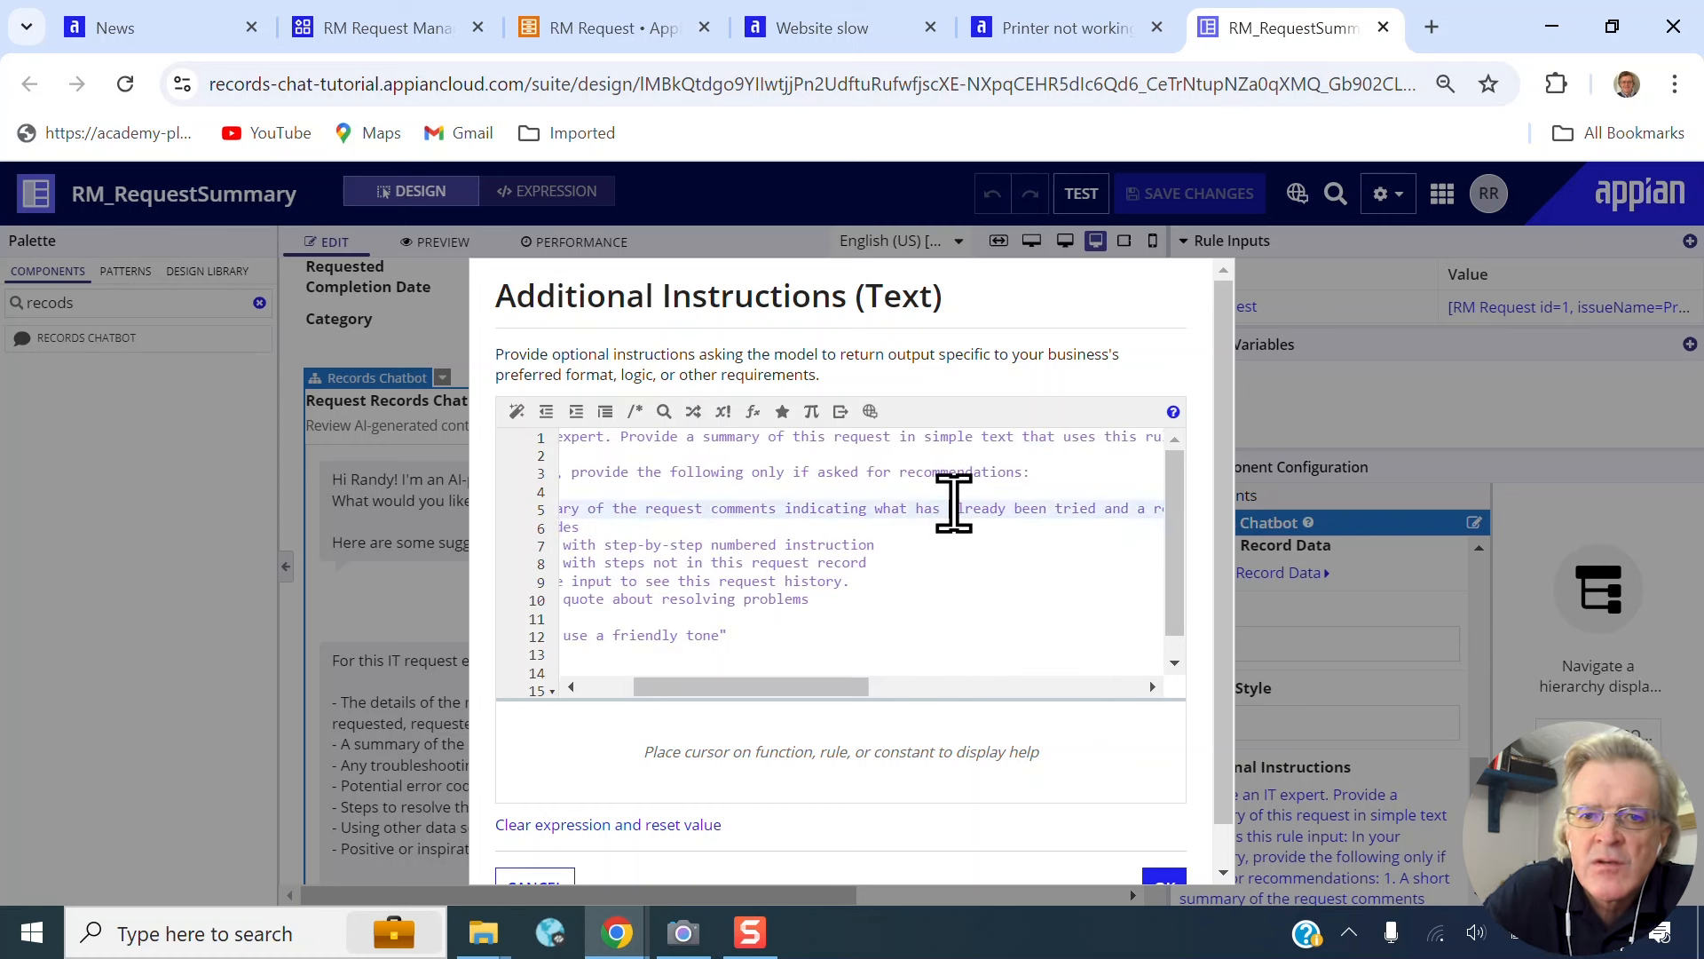
{"action": "key", "text": "Right"}
{"action": "key", "text": "Right"}
{"action": "key", "text": "Right"}
{"action": "key", "text": "Right"}
{"action": "key", "text": "Right"}
{"action": "key", "text": "Right"}
{"action": "key", "text": "Right"}
{"action": "key", "text": "Right"}
{"action": "key", "text": "Right"}
{"action": "key", "text": "Right"}
{"action": "key", "text": "Right"}
{"action": "key", "text": "Right"}
{"action": "key", "text": "Right"}
{"action": "key", "text": "Right"}
{"action": "key", "text": "Right"}
{"action": "key", "text": "Right"}
{"action": "key", "text": "Right"}
{"action": "key", "text": "Right"}
{"action": "key", "text": "Right"}
{"action": "key", "text": "Right"}
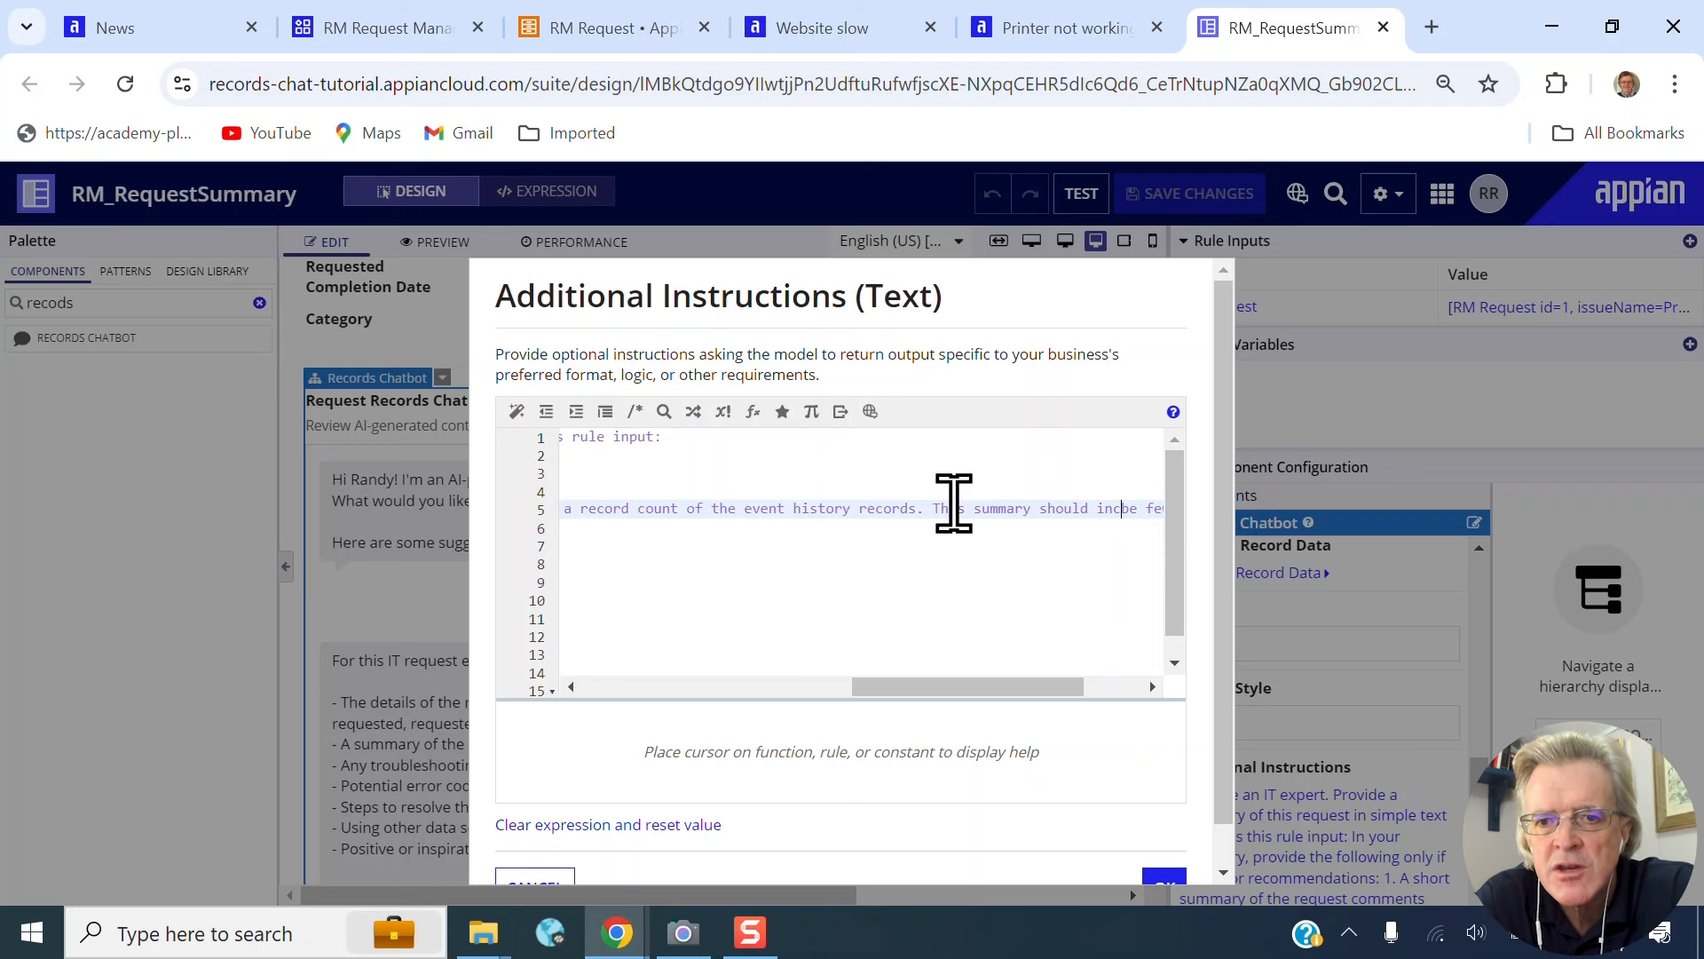
{"action": "type", "text": "an assesment of whe"}
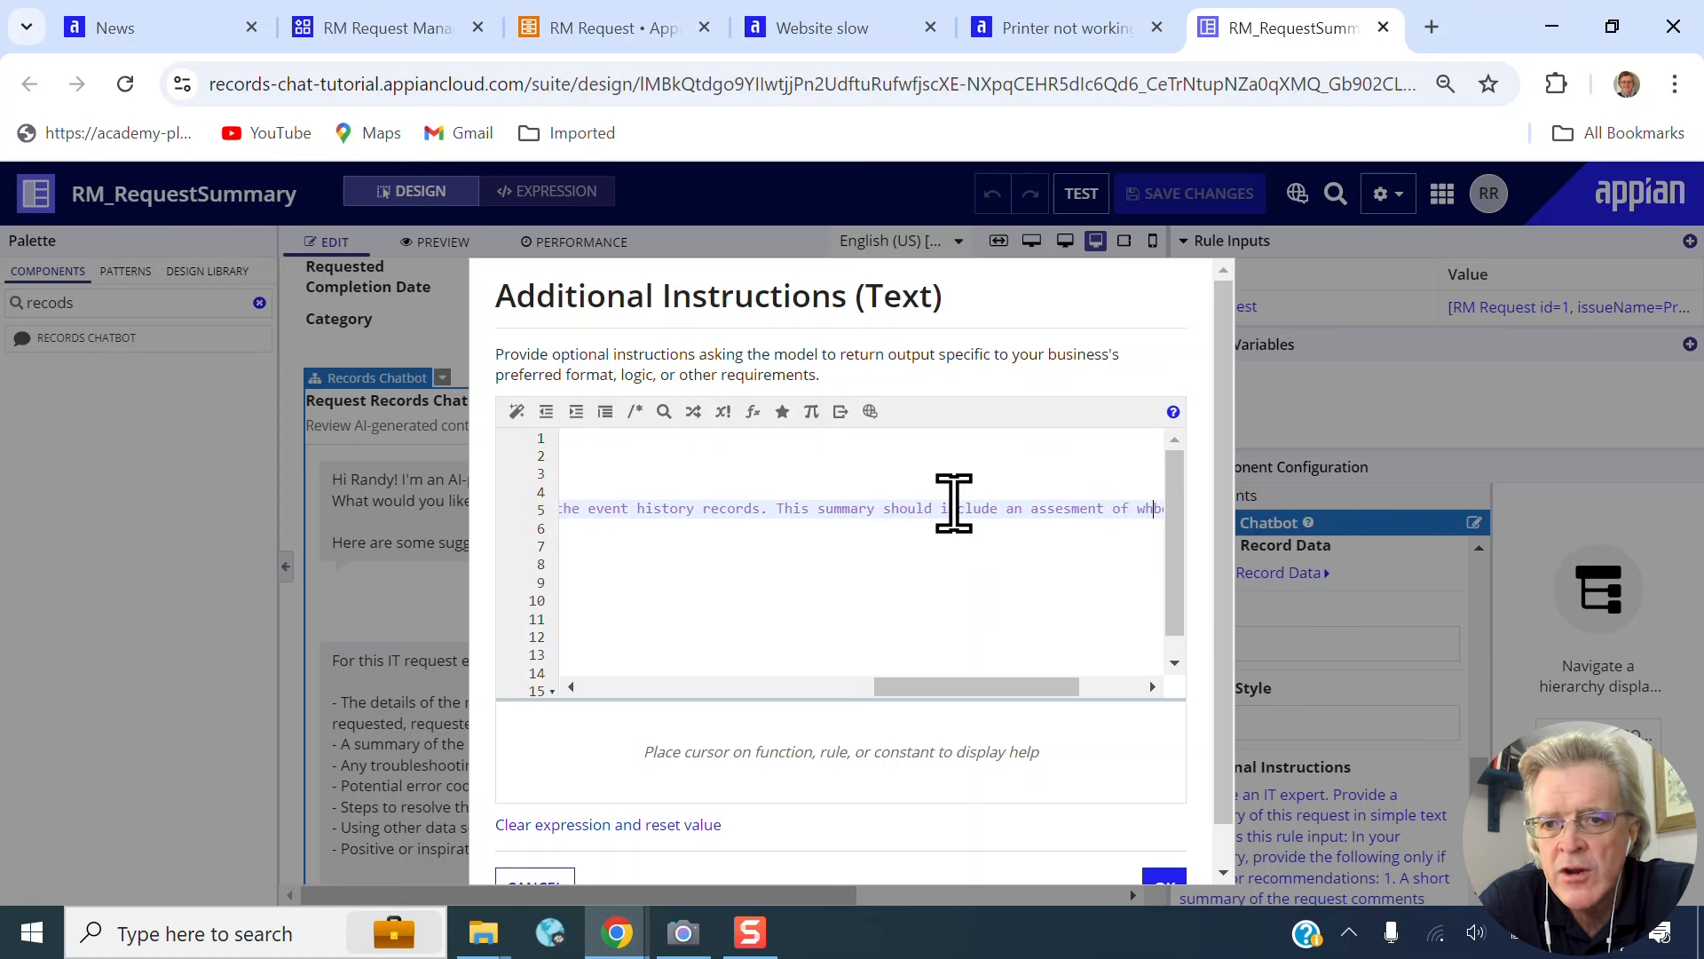
{"action": "type", "text": "ther this request"}
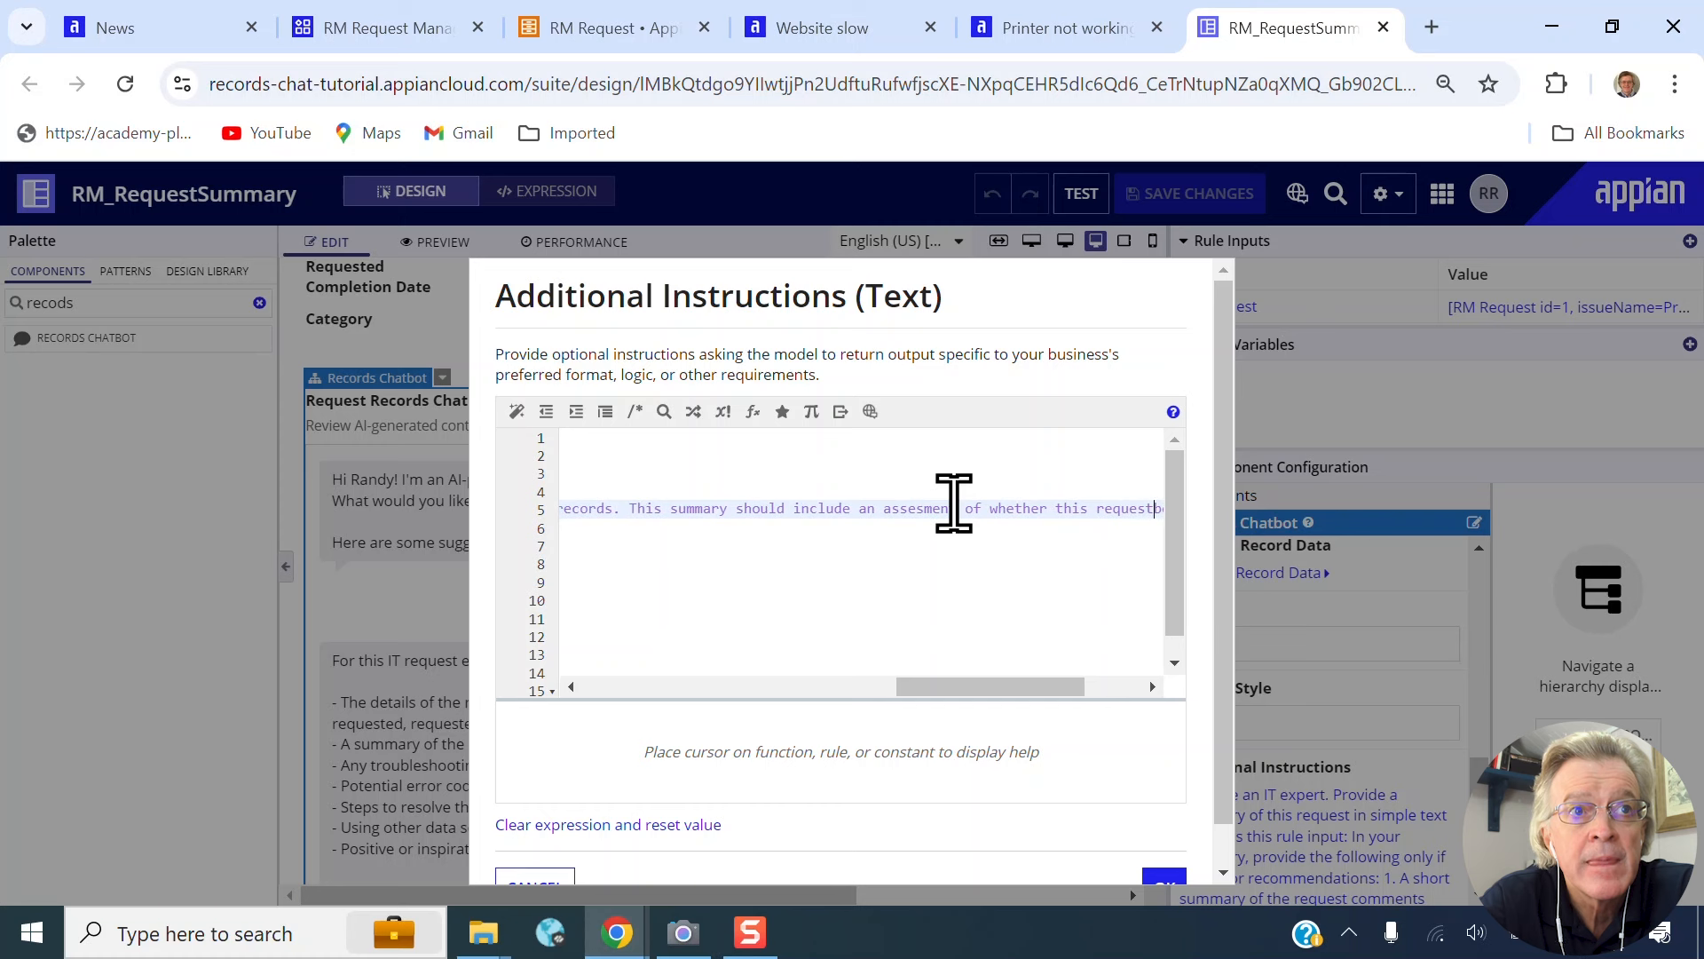
{"action": "type", "text": " is being a"}
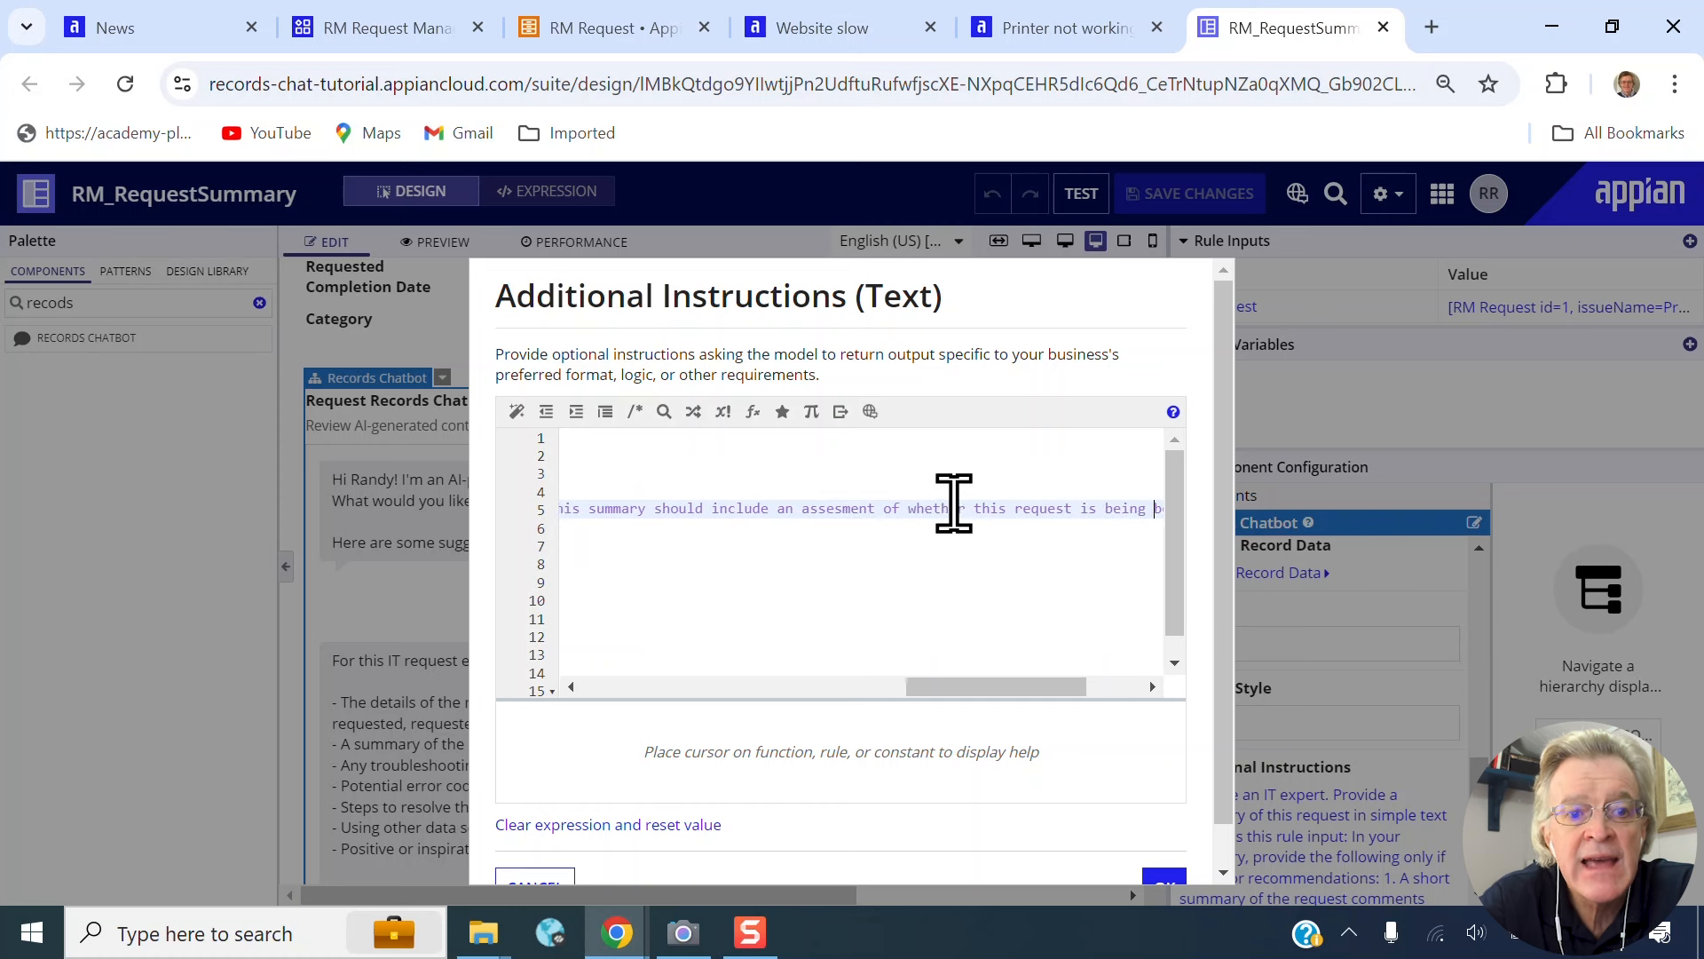
{"action": "type", "text": "ctively wo"}
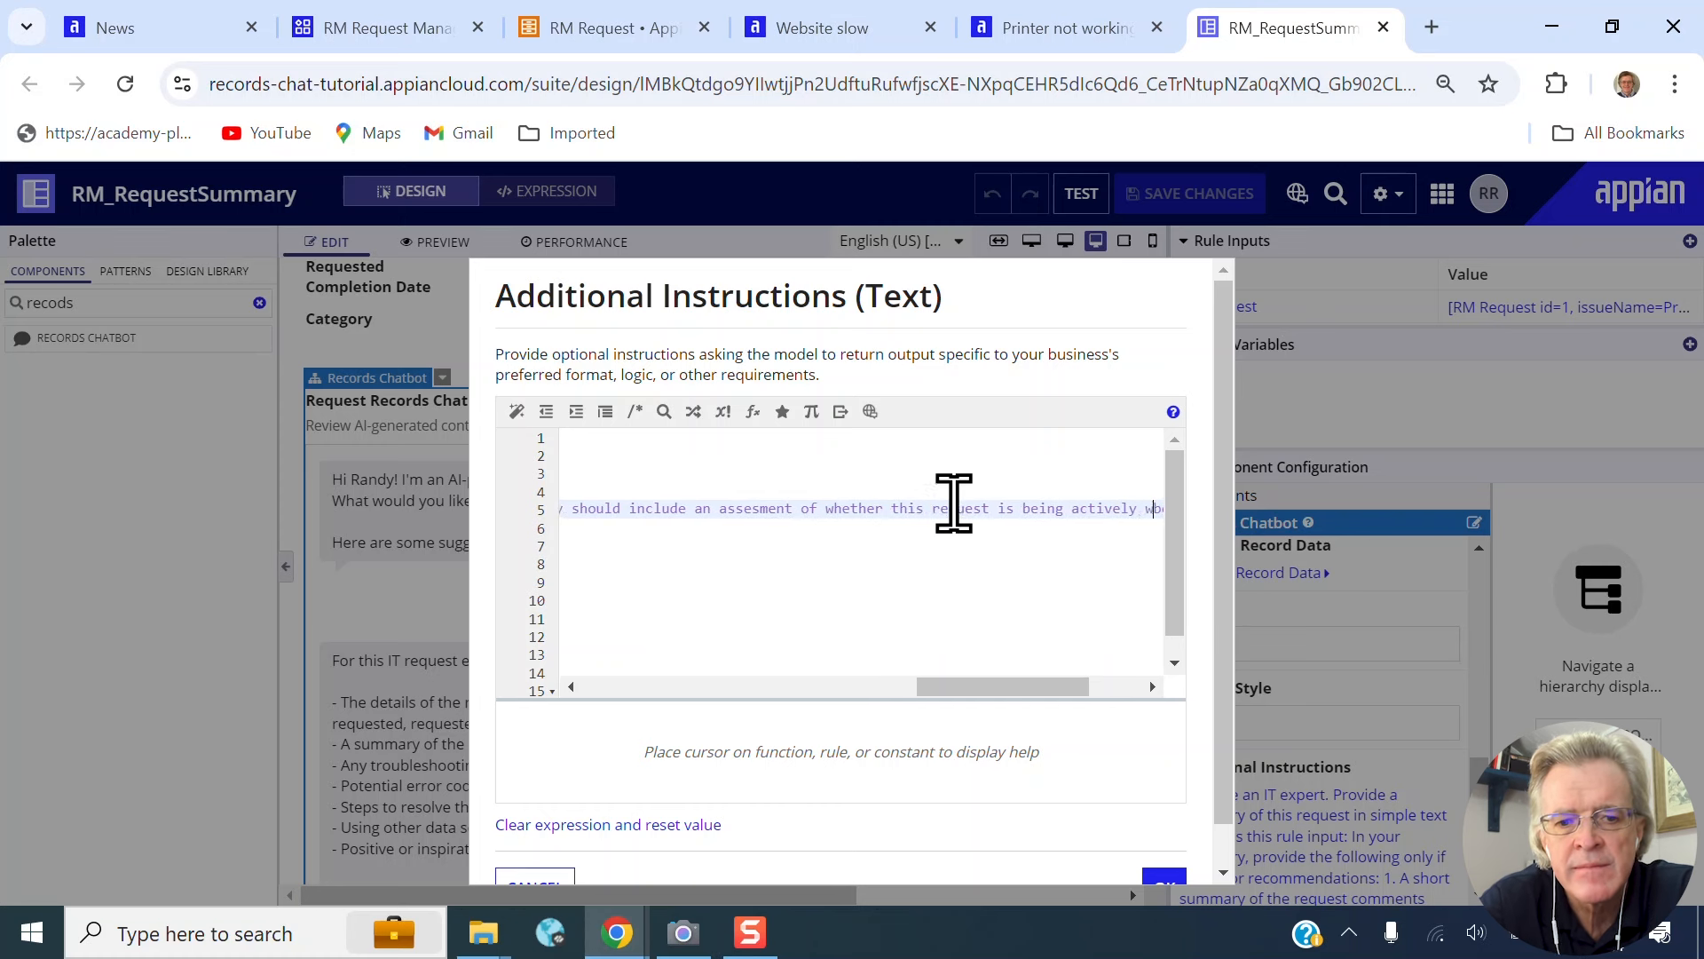
{"action": "type", "text": "rked on and"}
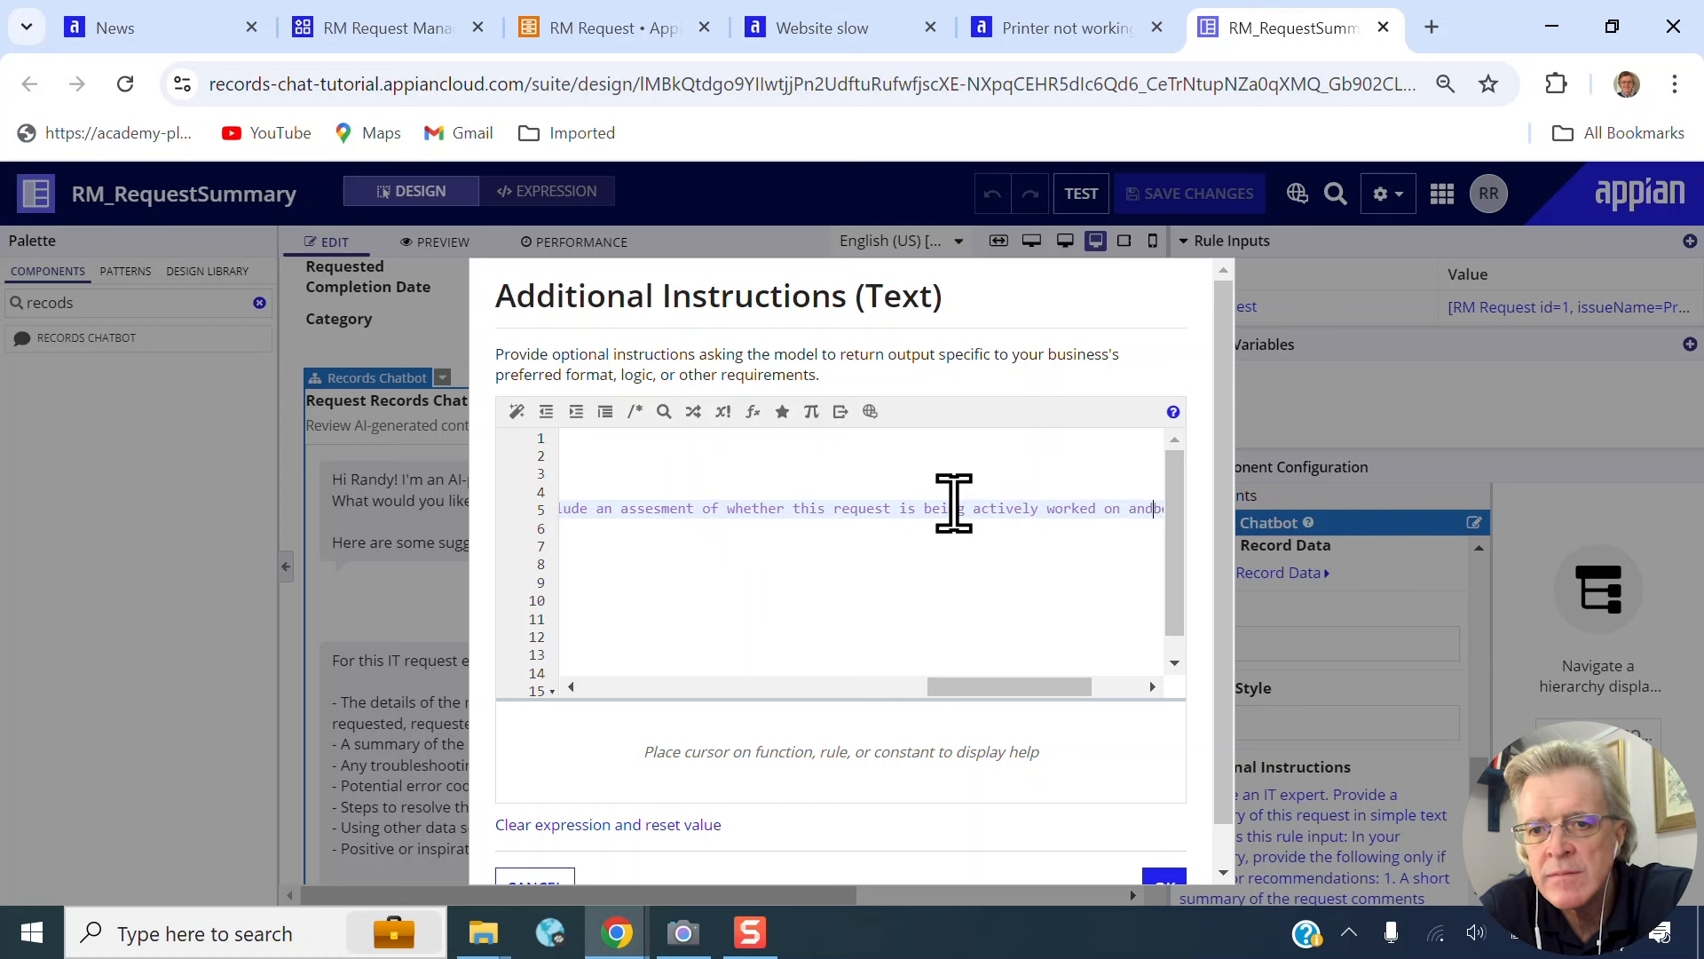
{"action": "key", "text": "BackSpace"}
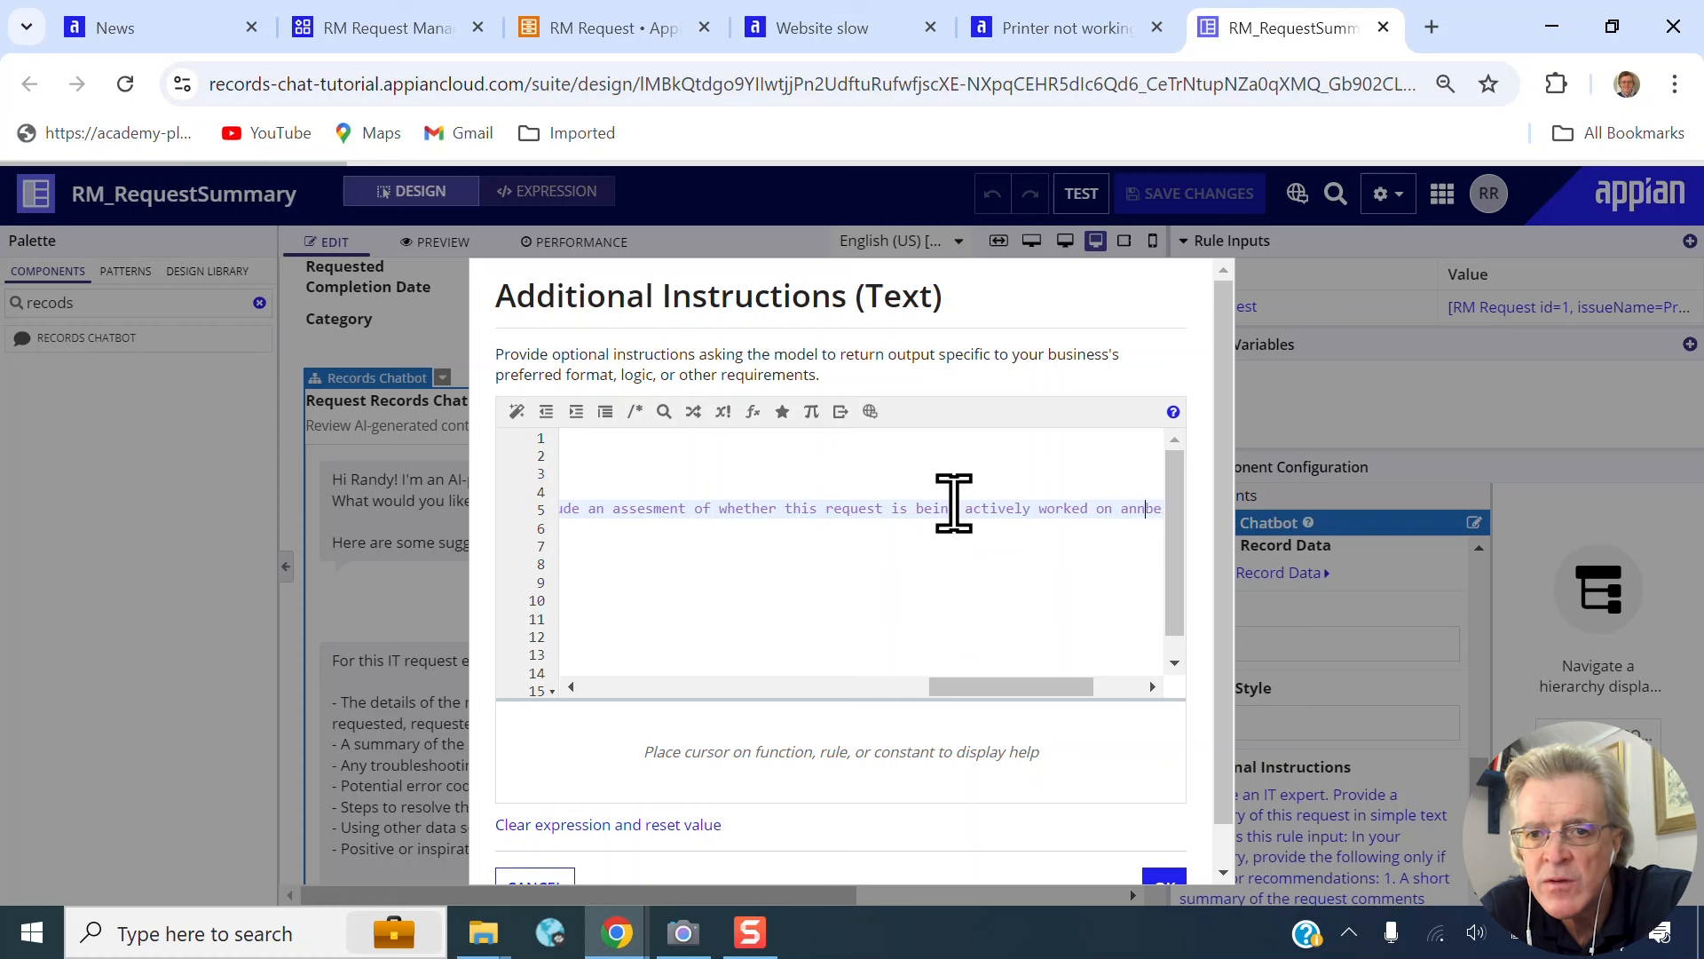
{"action": "type", "text": "should"}
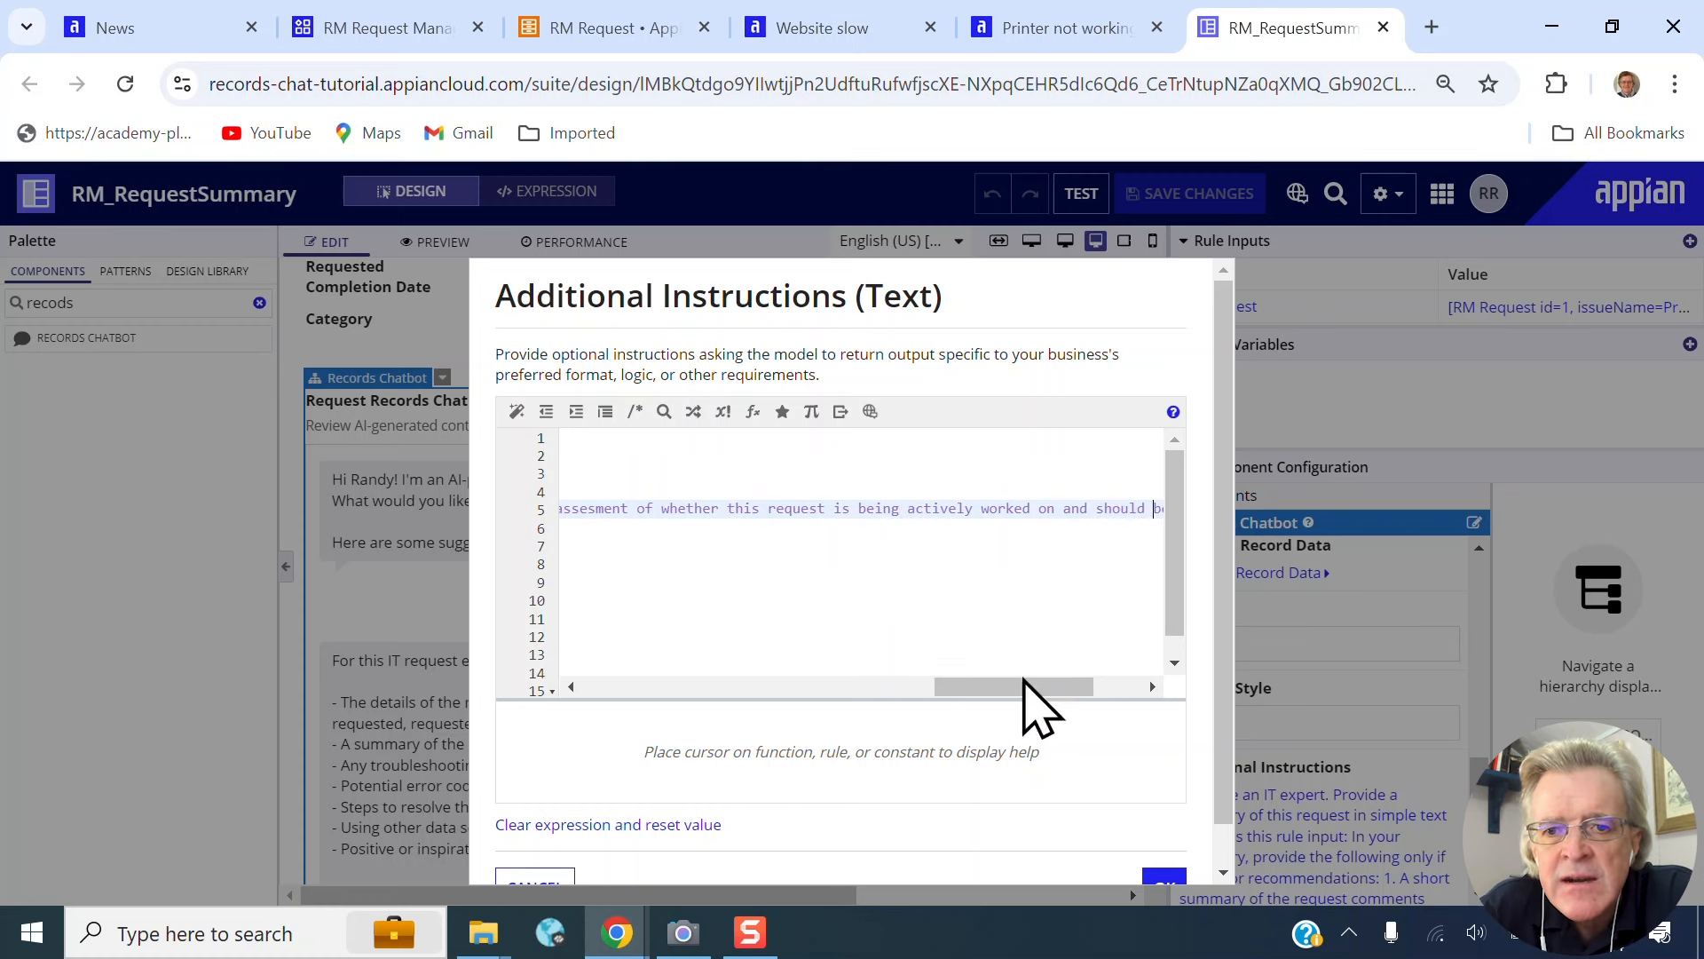
{"action": "left_click_drag", "start_coordinate": [1029, 690], "coordinate": [780, 665]}
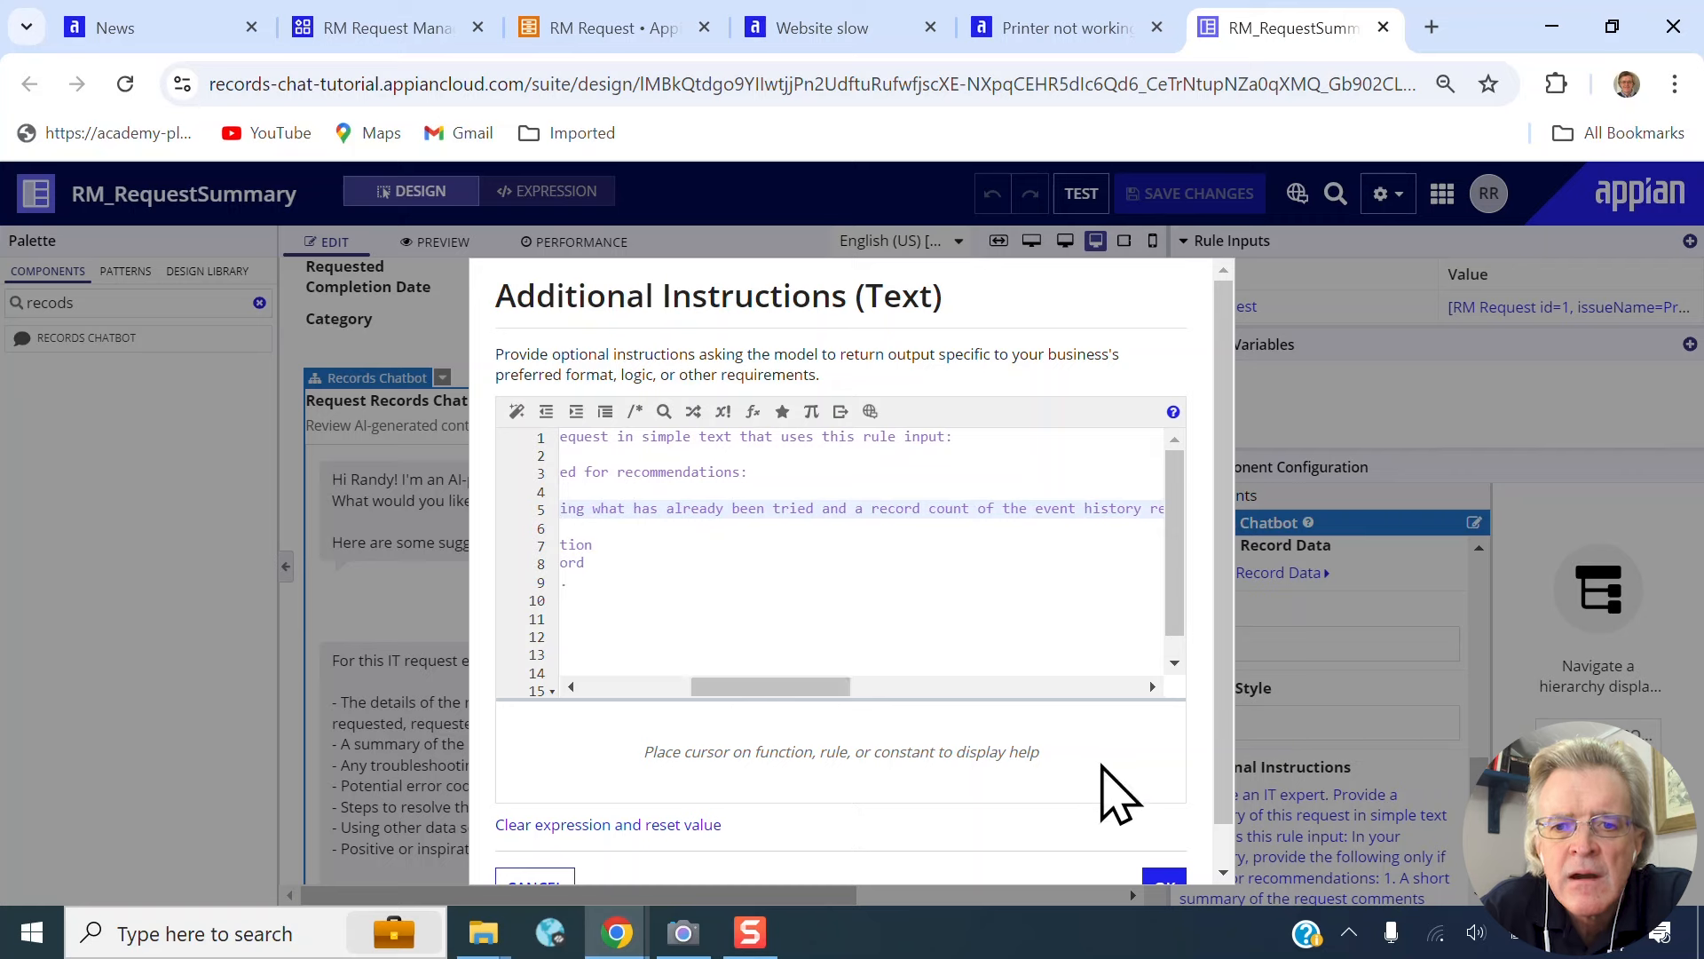
- Apply the edited additional instructions and save the interface, and check the updated instruction text in the chatbot's configuration
{"action": "scroll", "coordinate": [1118, 798], "scroll_direction": "down", "scroll_amount": 1}
{"action": "left_click", "coordinate": [1163, 843]}
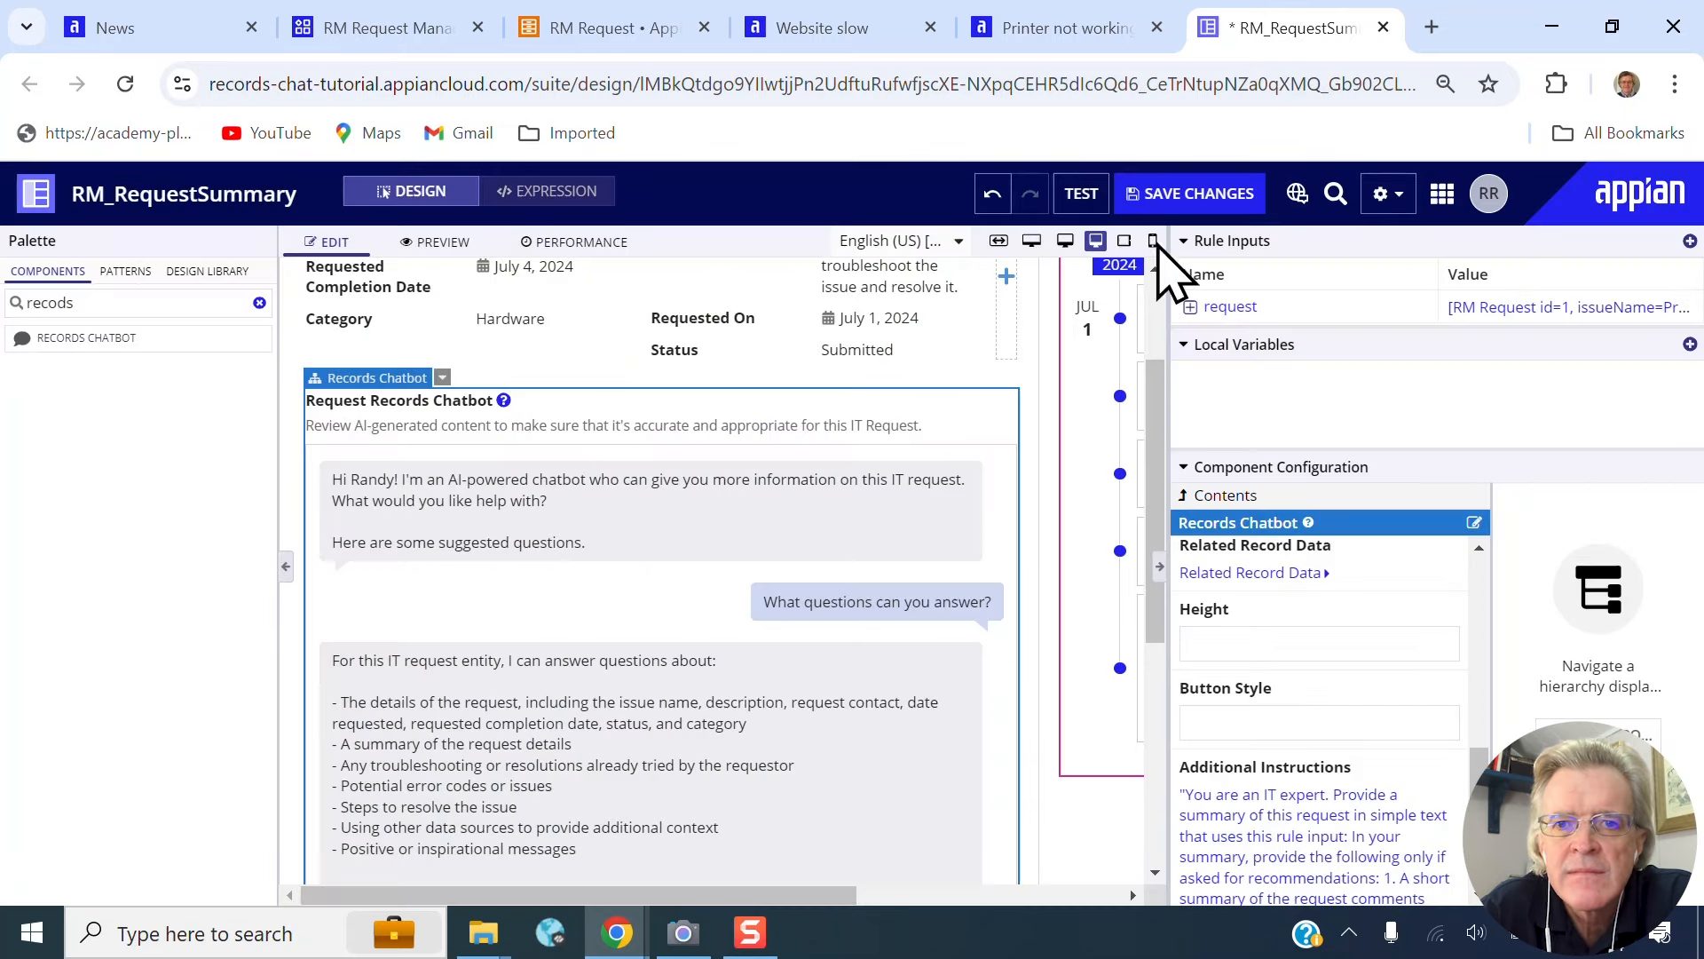
{"action": "left_click", "coordinate": [1179, 194]}
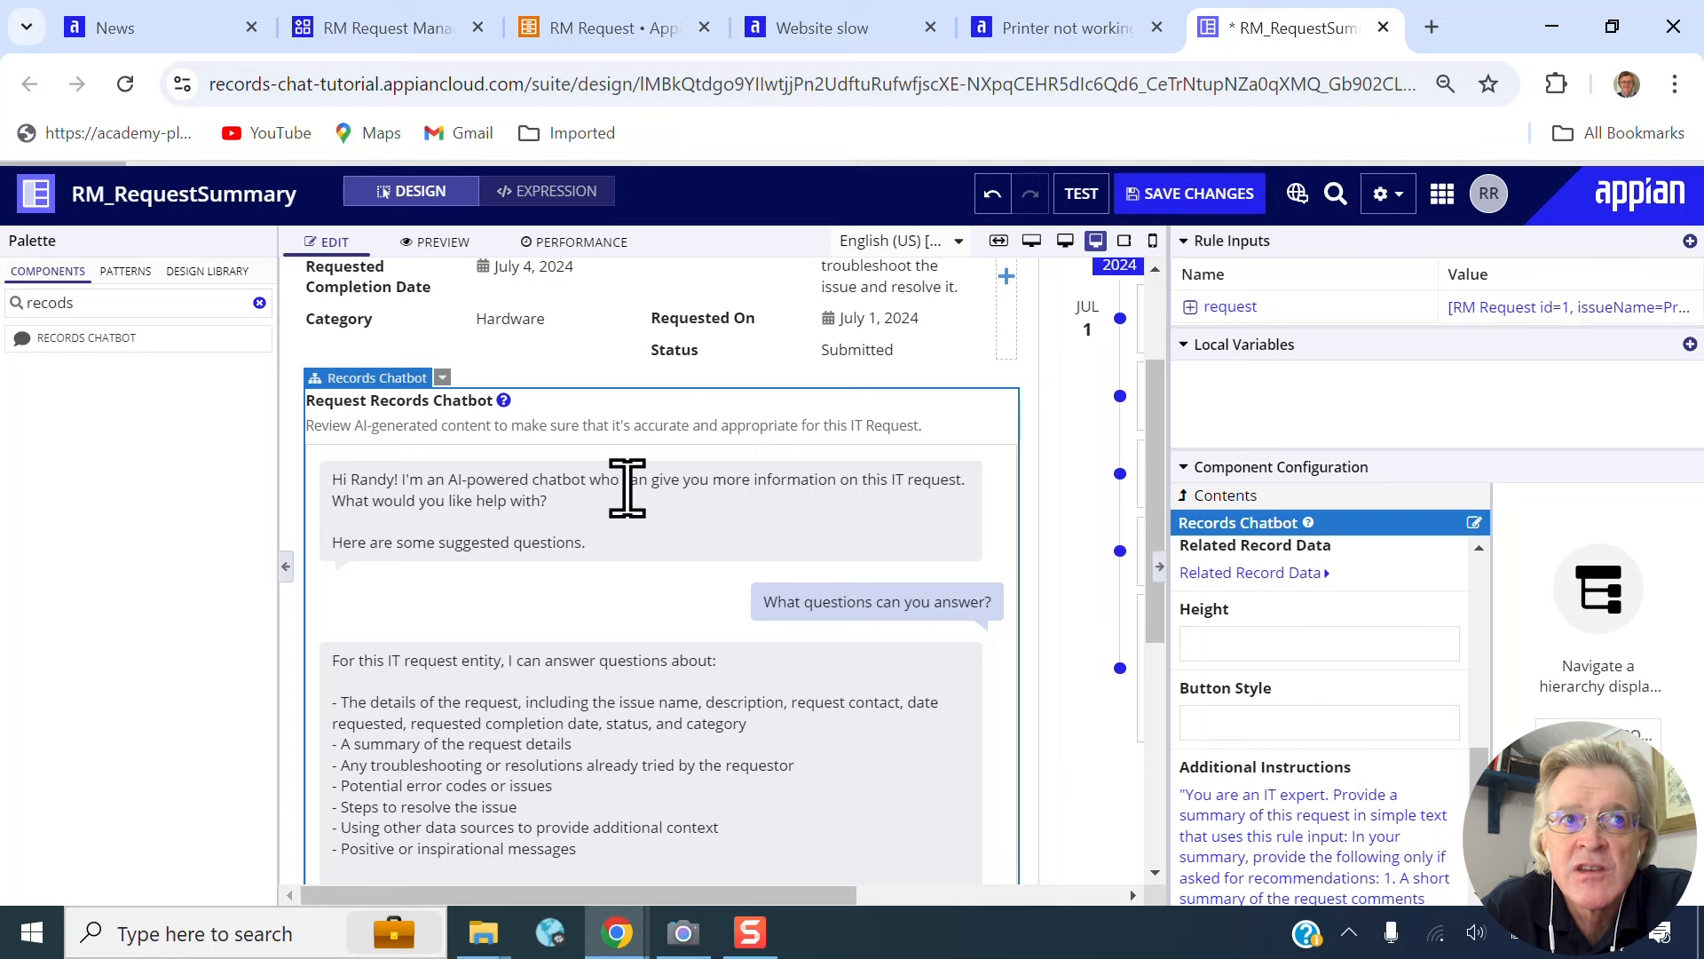
{"action": "scroll", "coordinate": [619, 551], "scroll_direction": "down", "scroll_amount": 3}
{"action": "scroll", "coordinate": [619, 533], "scroll_direction": "down", "scroll_amount": 3}
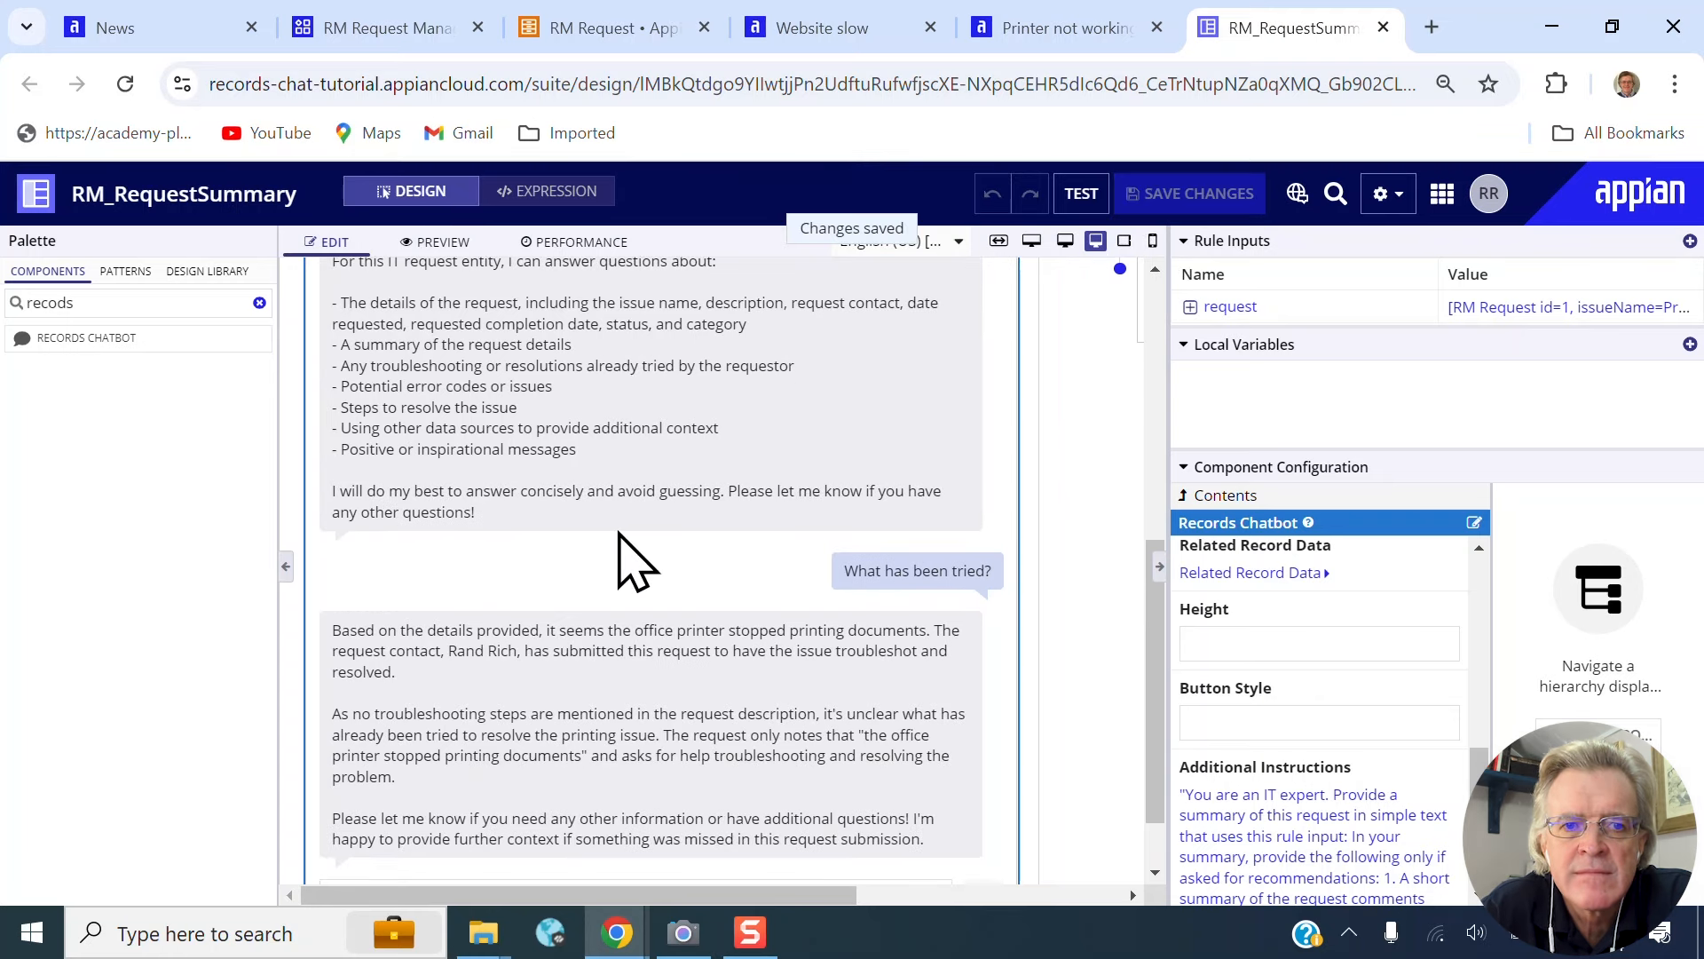
{"action": "scroll", "coordinate": [1350, 730], "scroll_direction": "down", "scroll_amount": 3}
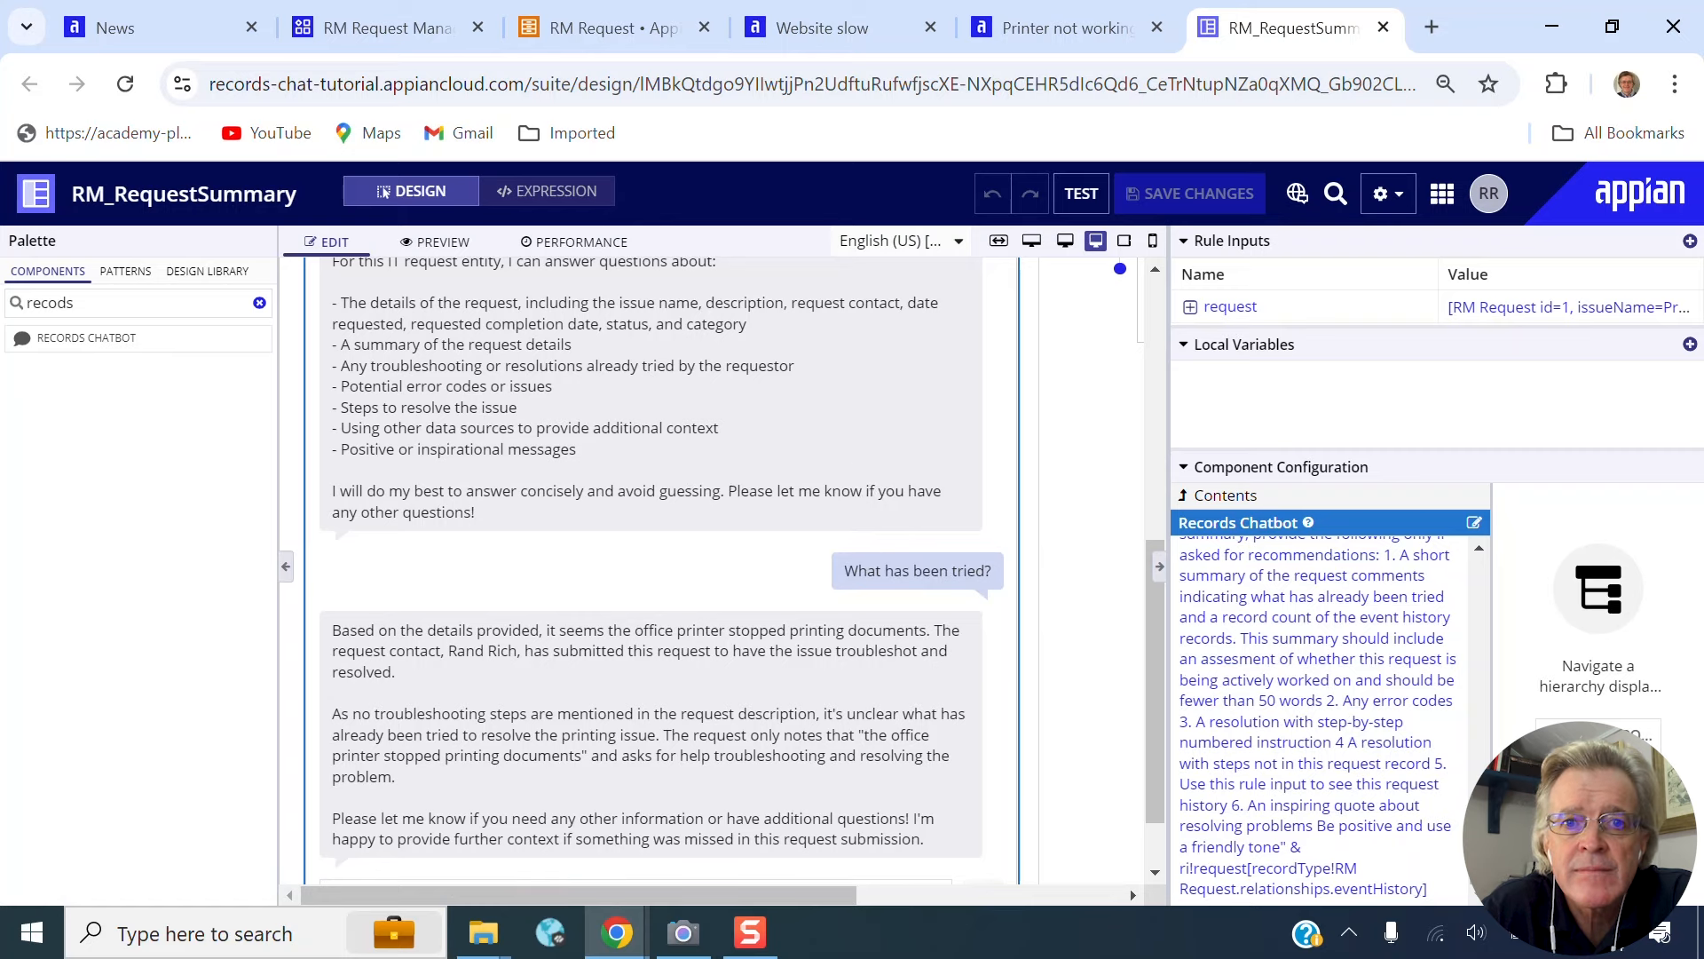
- Open the live record list from the RM Request record type and view the "Website slow" request
{"action": "left_click", "coordinate": [611, 36]}
{"action": "left_click", "coordinate": [401, 35]}
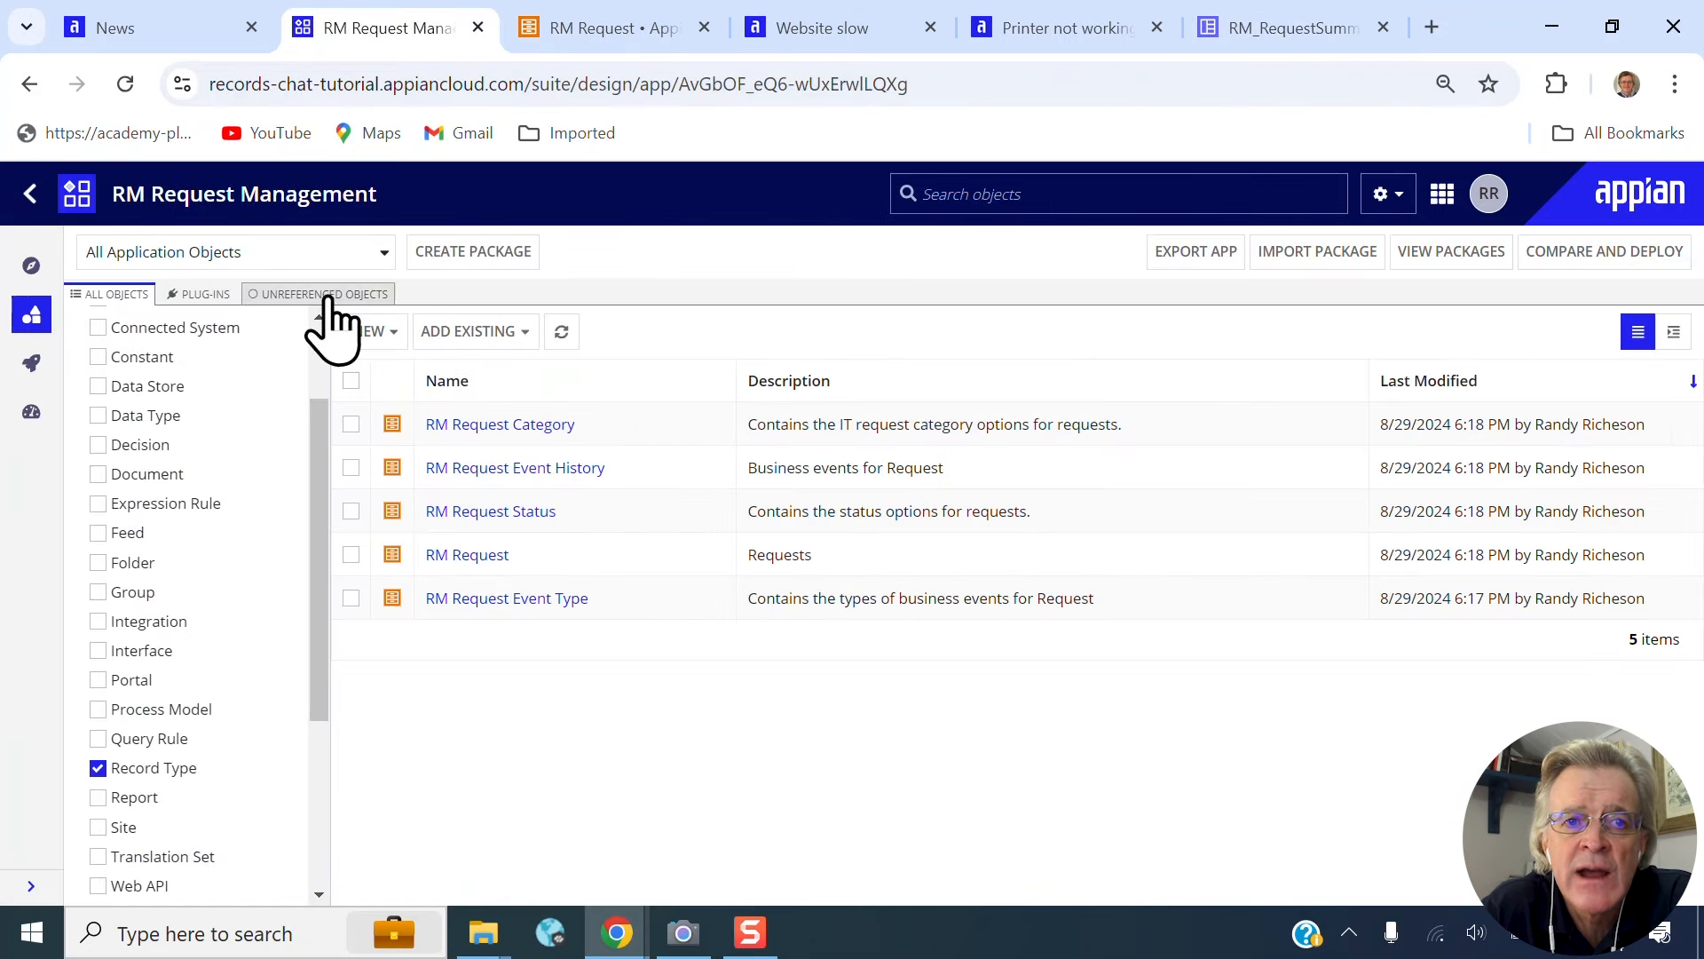
{"action": "left_click", "coordinate": [611, 29]}
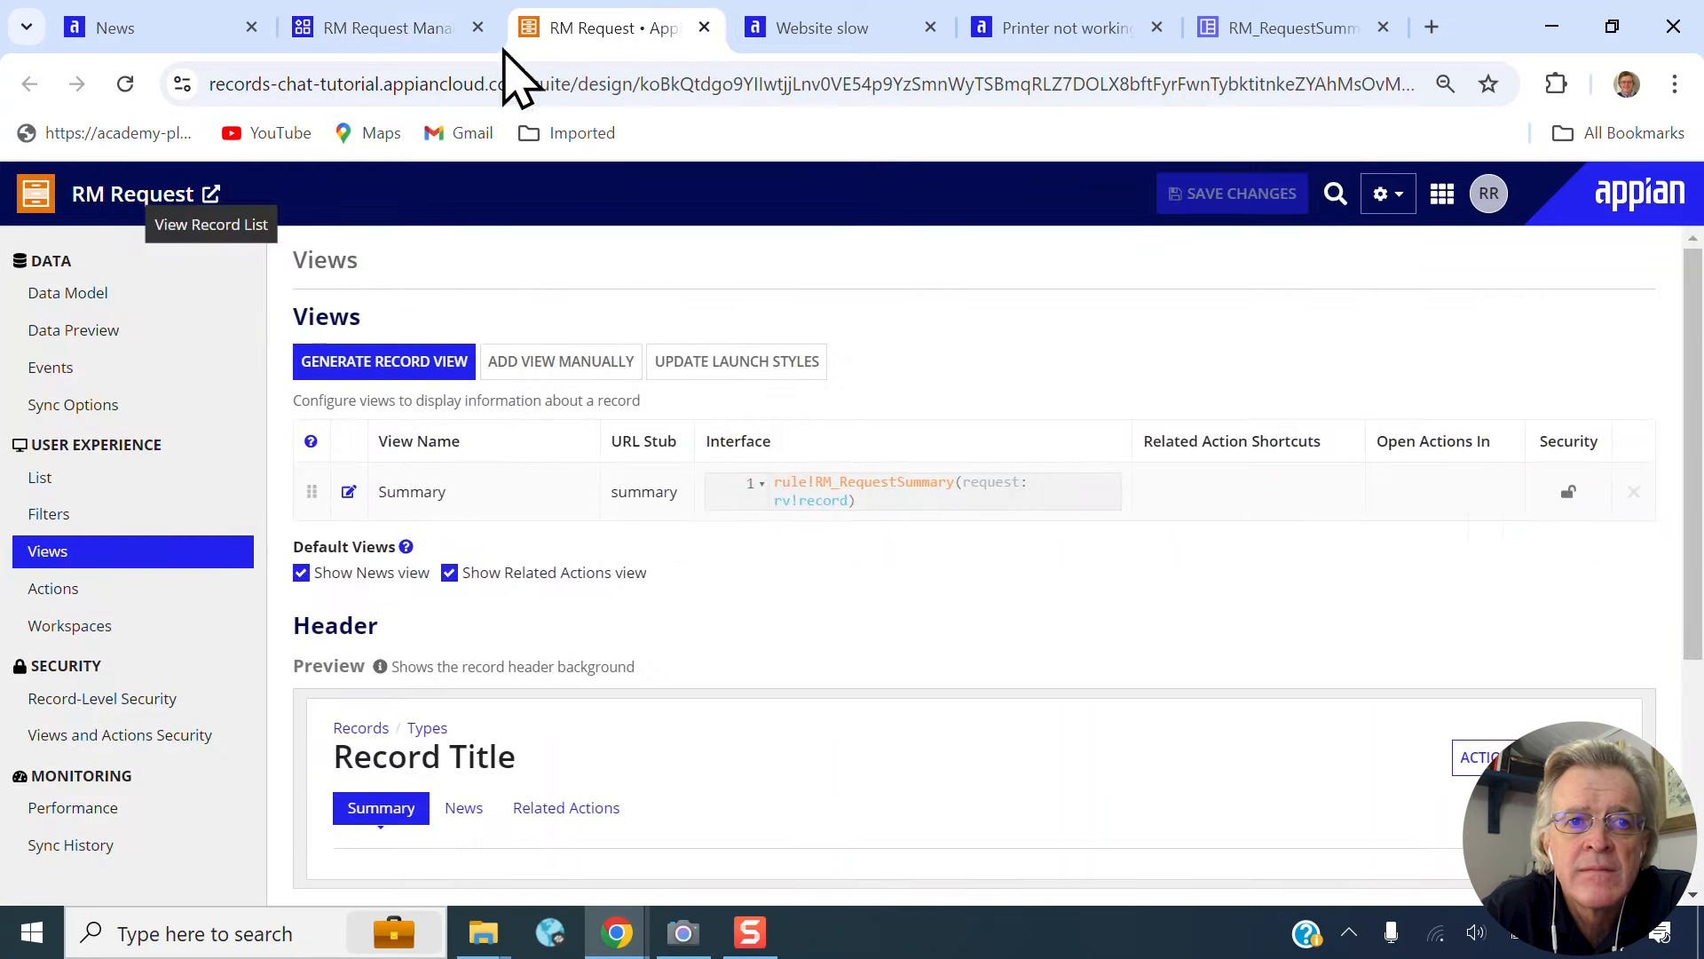
{"action": "left_click", "coordinate": [213, 193]}
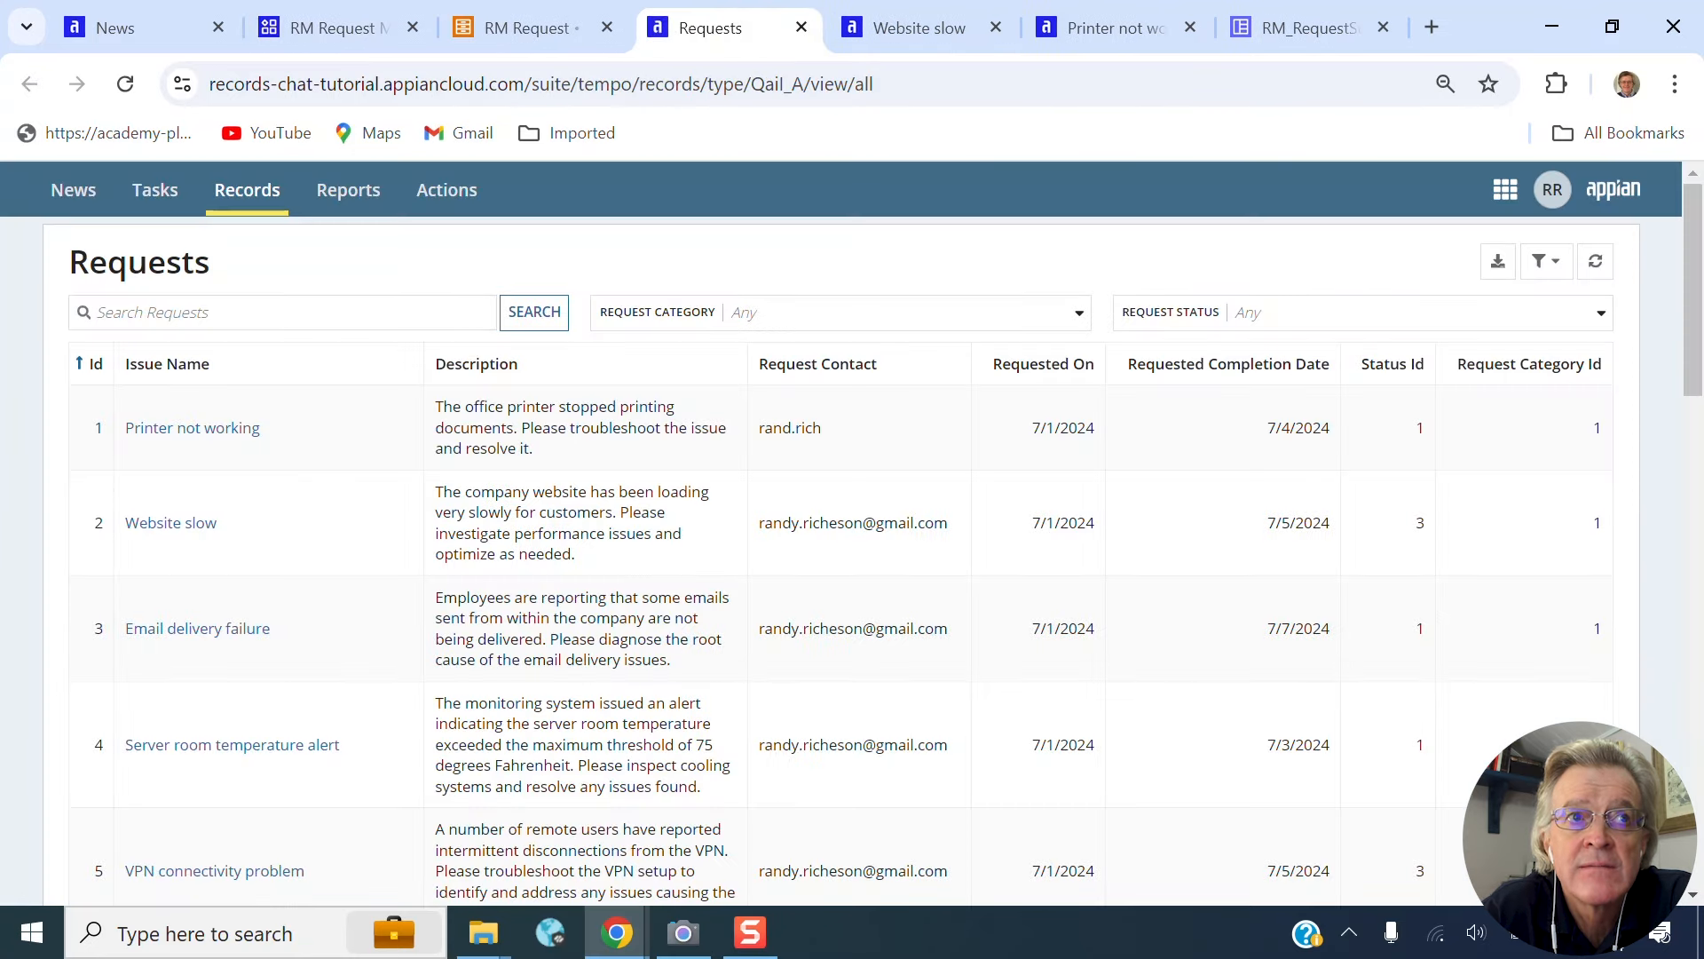
{"action": "left_click", "coordinate": [167, 528]}
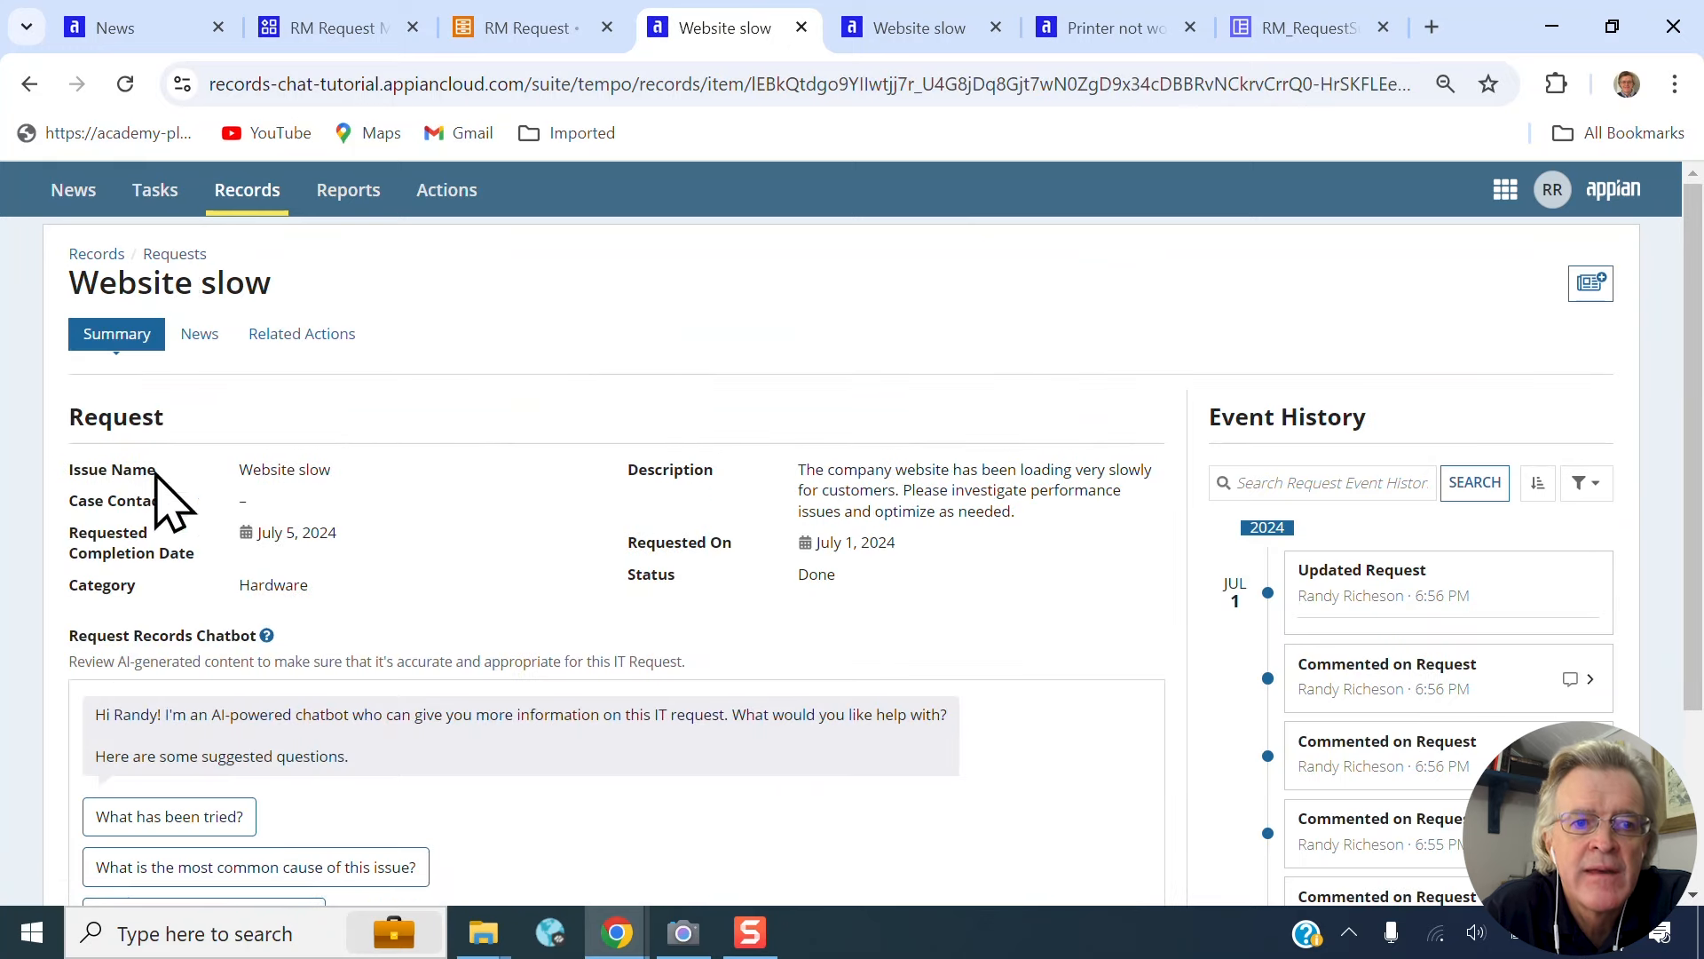
- Ask the Request Records Chatbot on the "Website slow" record "What has been tried?"
{"action": "scroll", "coordinate": [456, 707], "scroll_direction": "down", "scroll_amount": 3}
{"action": "left_click", "coordinate": [321, 744]}
{"action": "type", "text": "What has been tried?"}
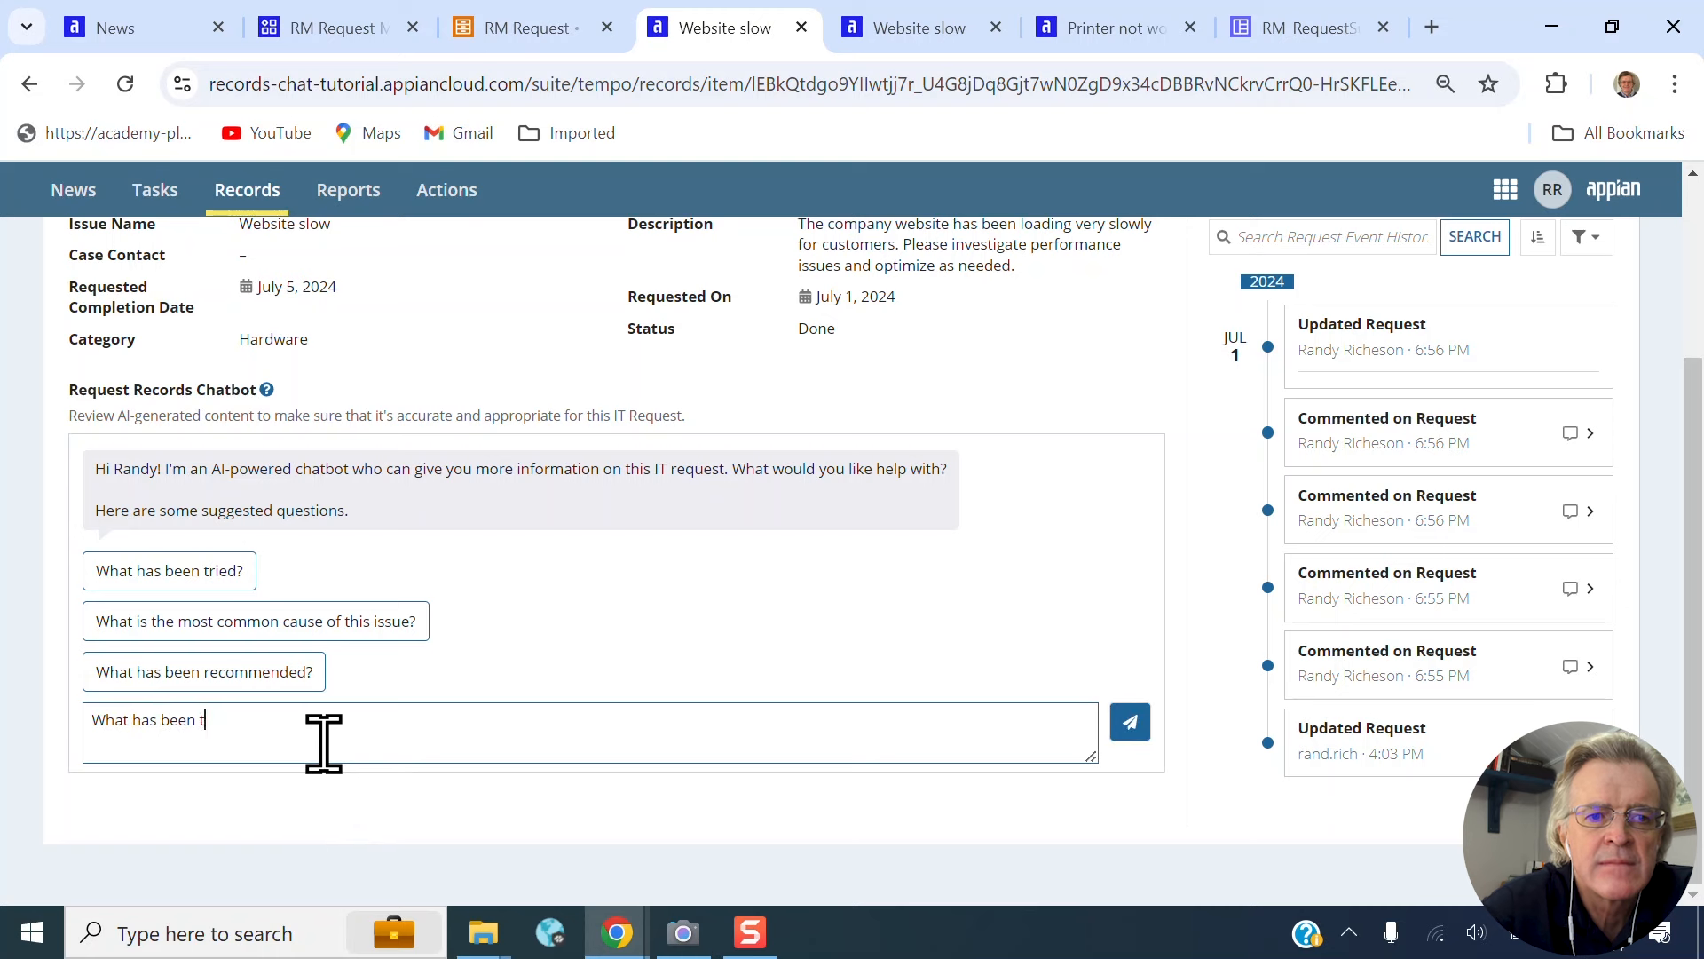
{"action": "left_click", "coordinate": [1137, 724]}
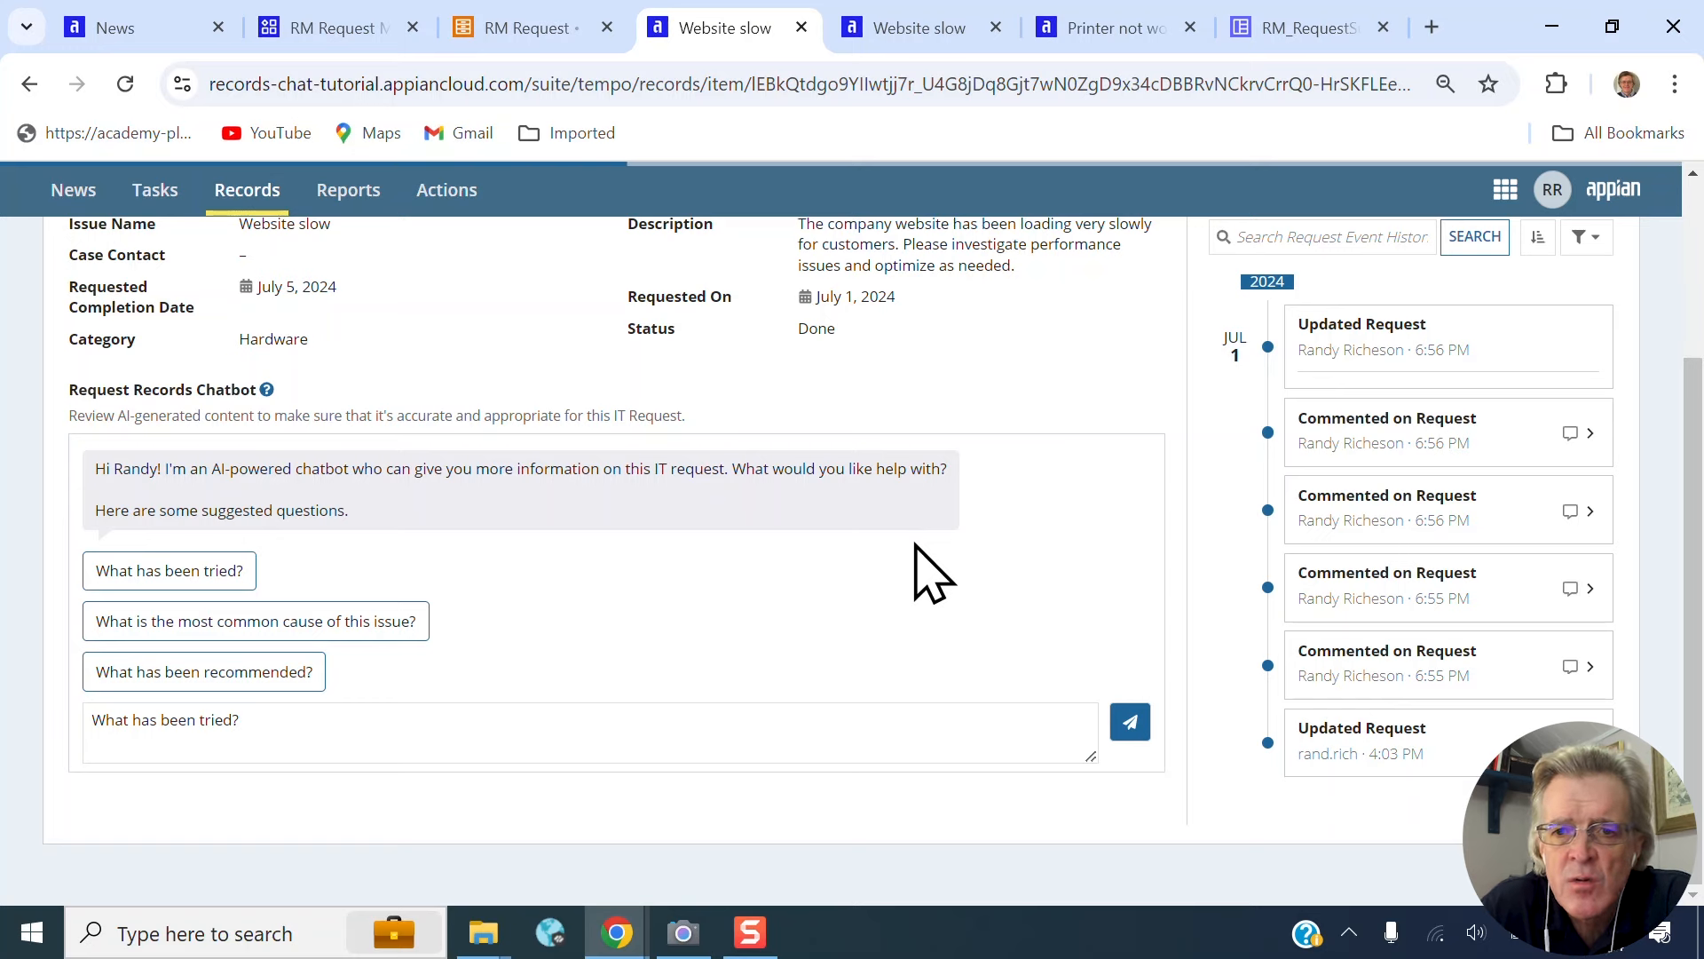
- Examine the chatbot's answer for the attempted troubleshooting steps and its assessment of whether the request is being actively worked on
{"action": "scroll", "coordinate": [698, 657], "scroll_direction": "down", "scroll_amount": 2}
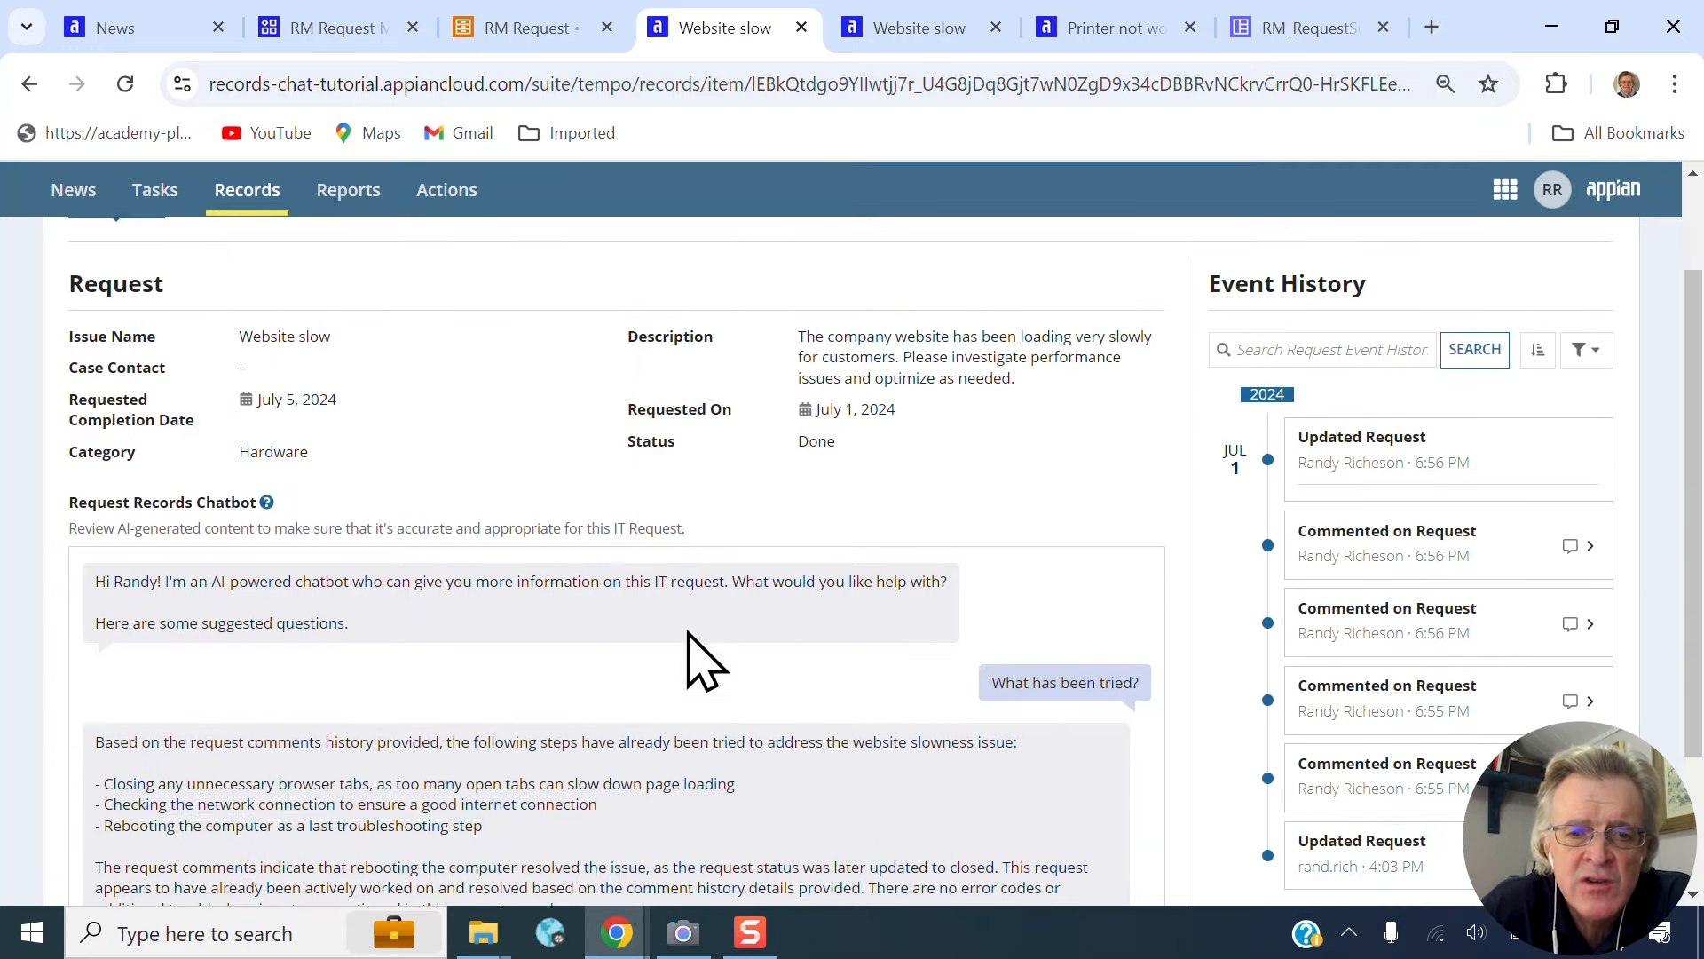
{"action": "scroll", "coordinate": [698, 657], "scroll_direction": "down", "scroll_amount": 2}
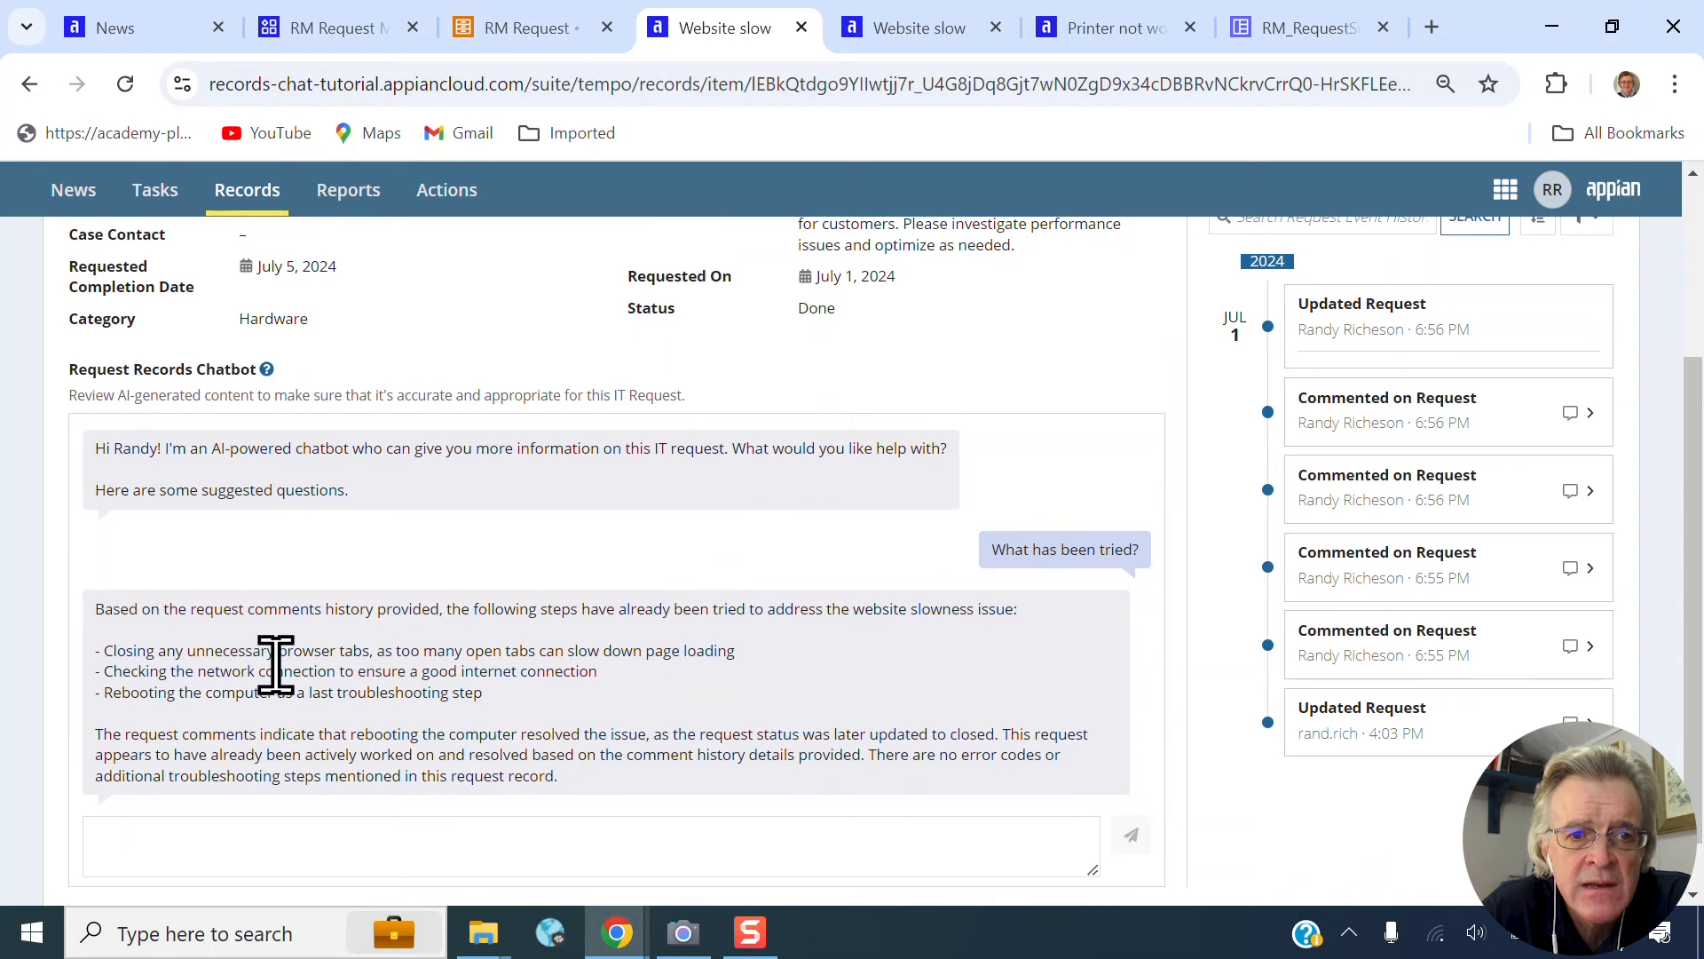
{"action": "left_click_drag", "start_coordinate": [135, 653], "coordinate": [298, 648]}
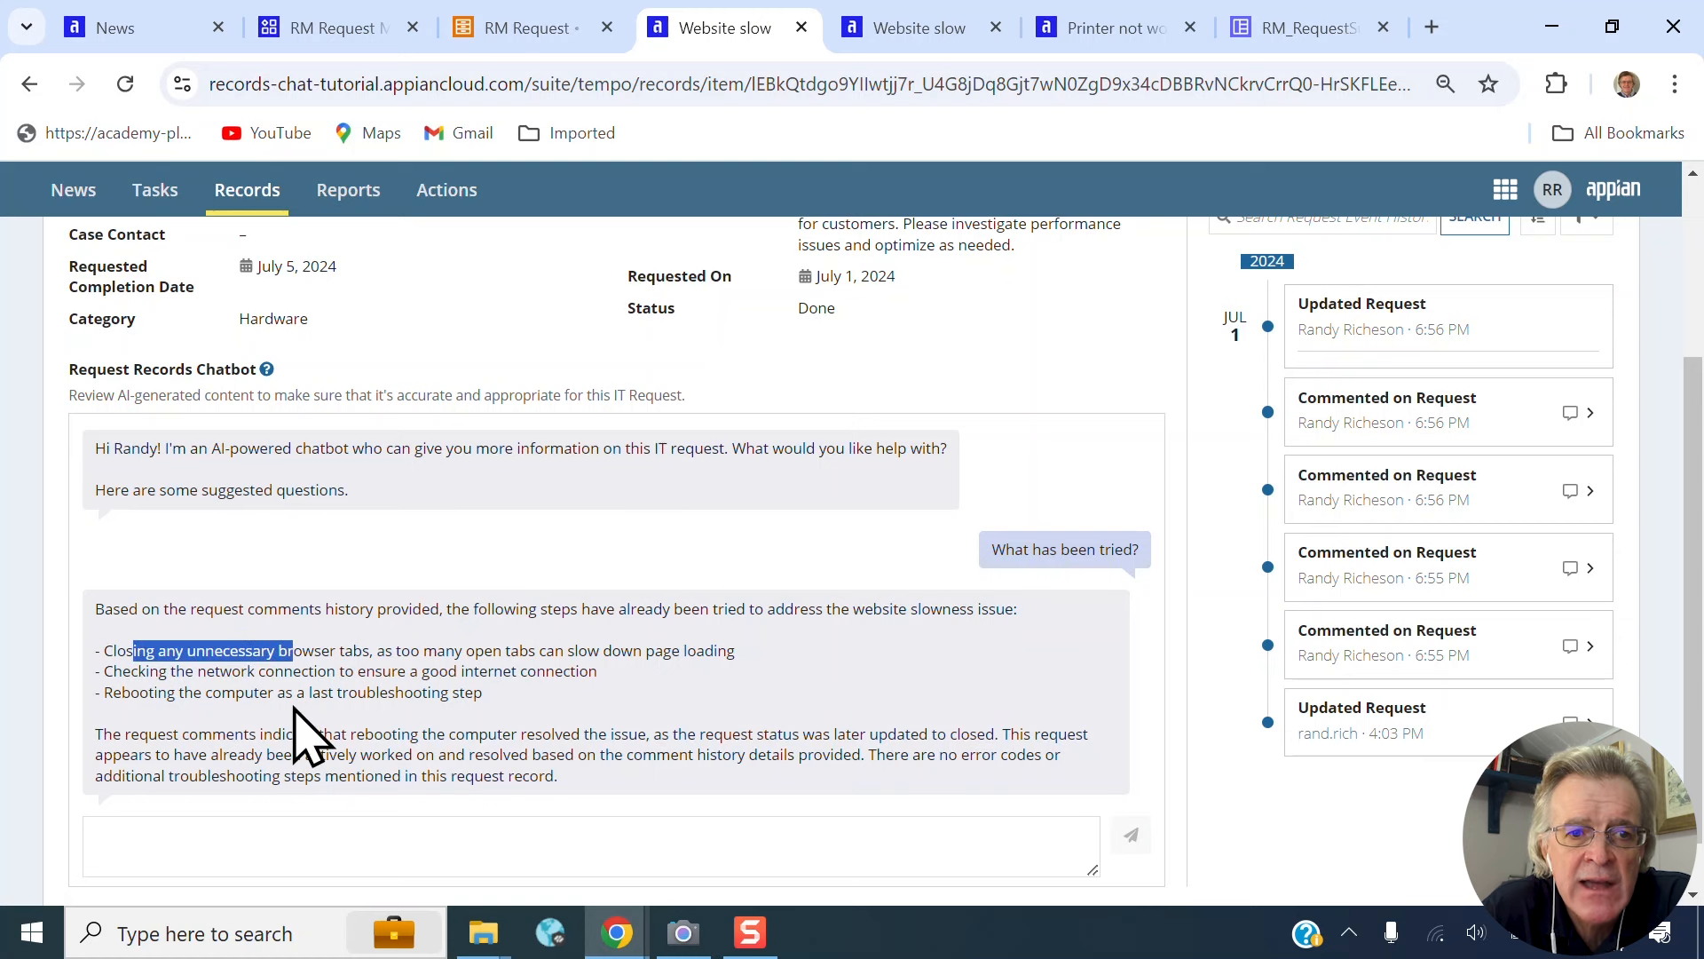
{"action": "left_click_drag", "start_coordinate": [183, 692], "coordinate": [213, 692]}
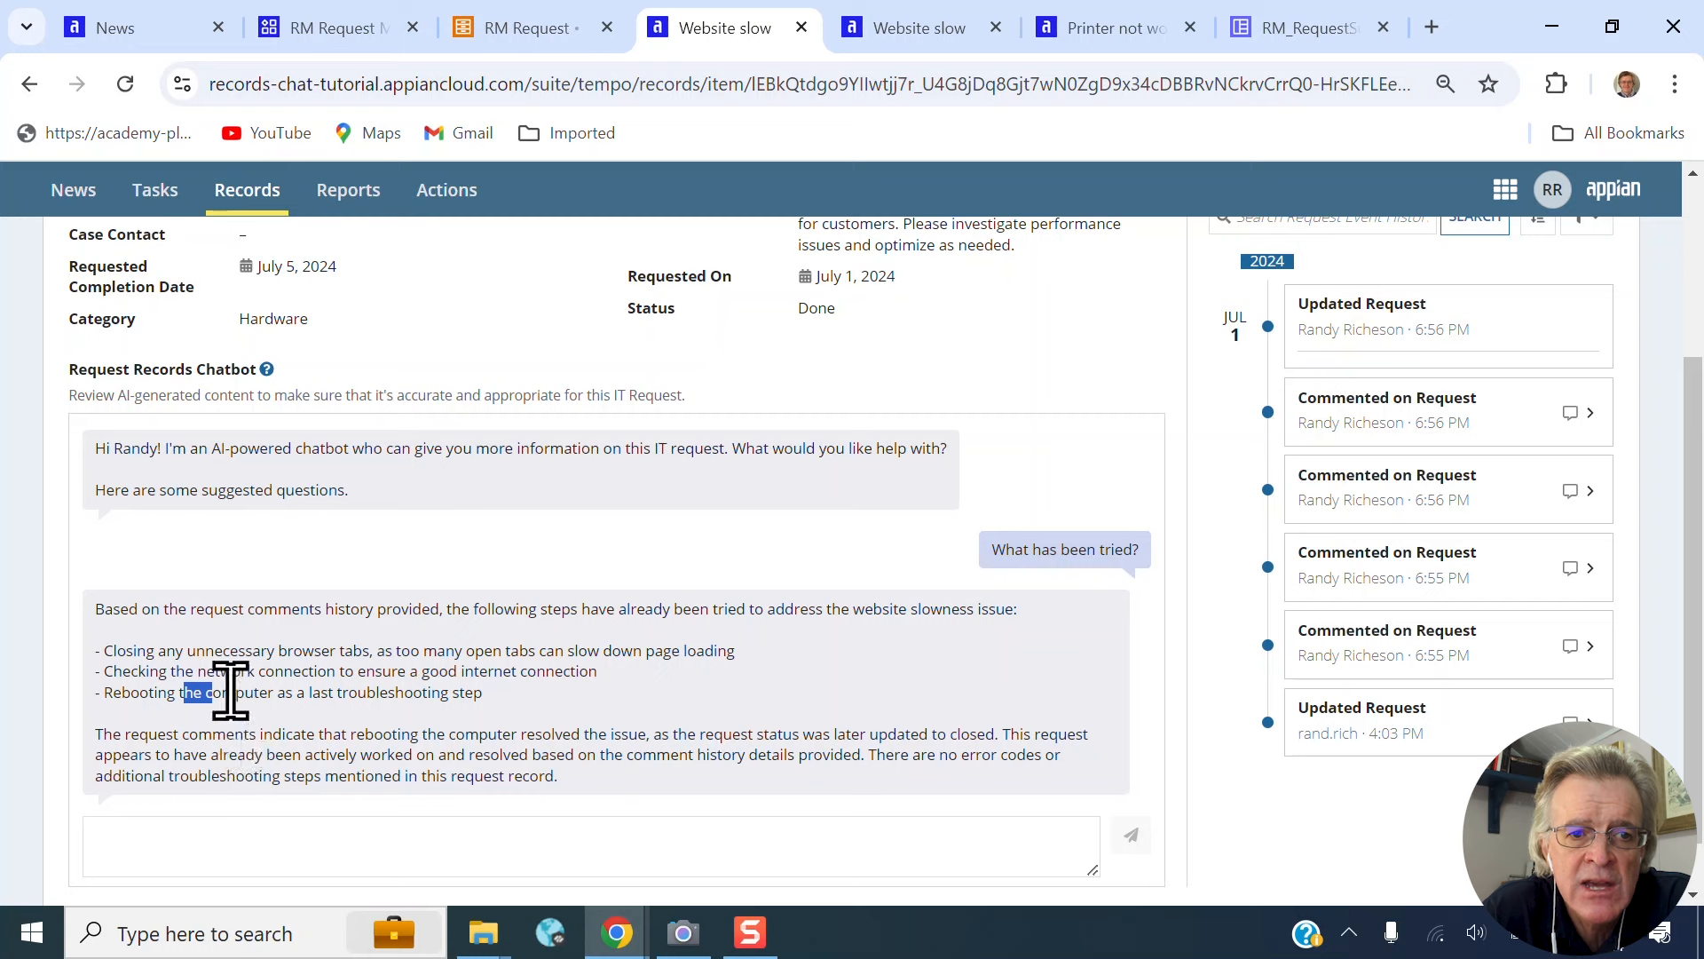
{"action": "left_click", "coordinate": [200, 731]}
{"action": "left_click_drag", "start_coordinate": [199, 731], "coordinate": [220, 777]}
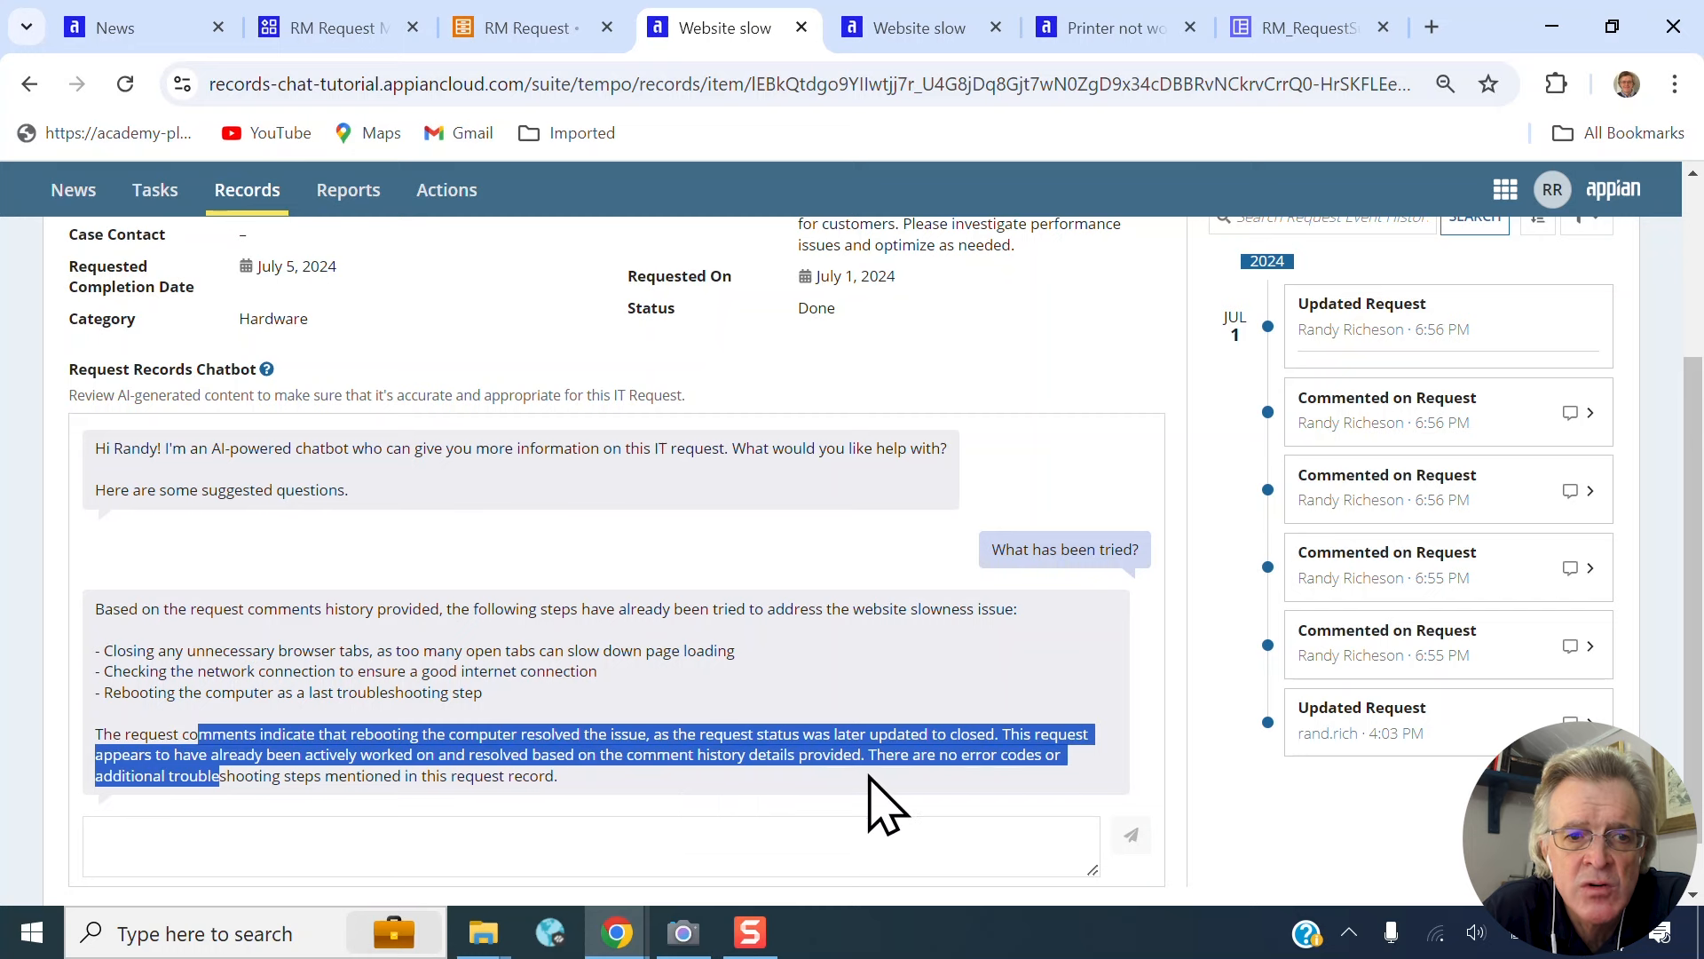
{"action": "left_click_drag", "start_coordinate": [1023, 733], "coordinate": [1025, 780]}
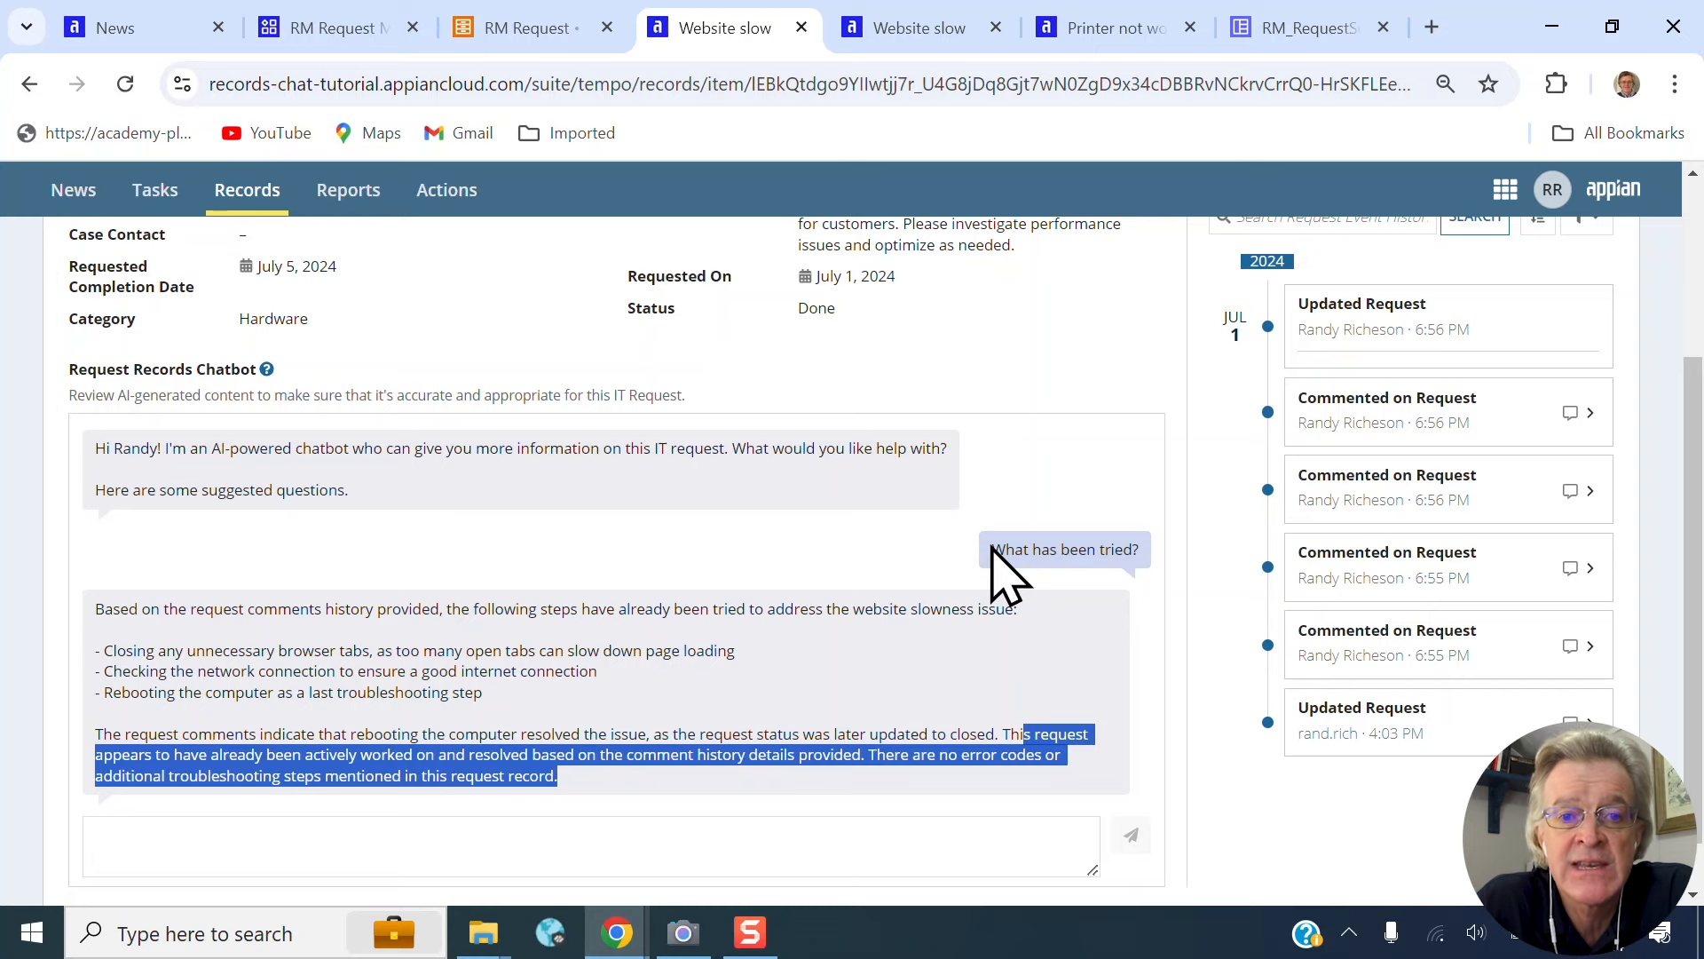
- Extend item 1 of the chatbot's additional instructions in RM_RequestSummary with ", and should recommend a follow-up with the contact only if there is one or fewer comments."
{"action": "left_click", "coordinate": [1306, 31]}
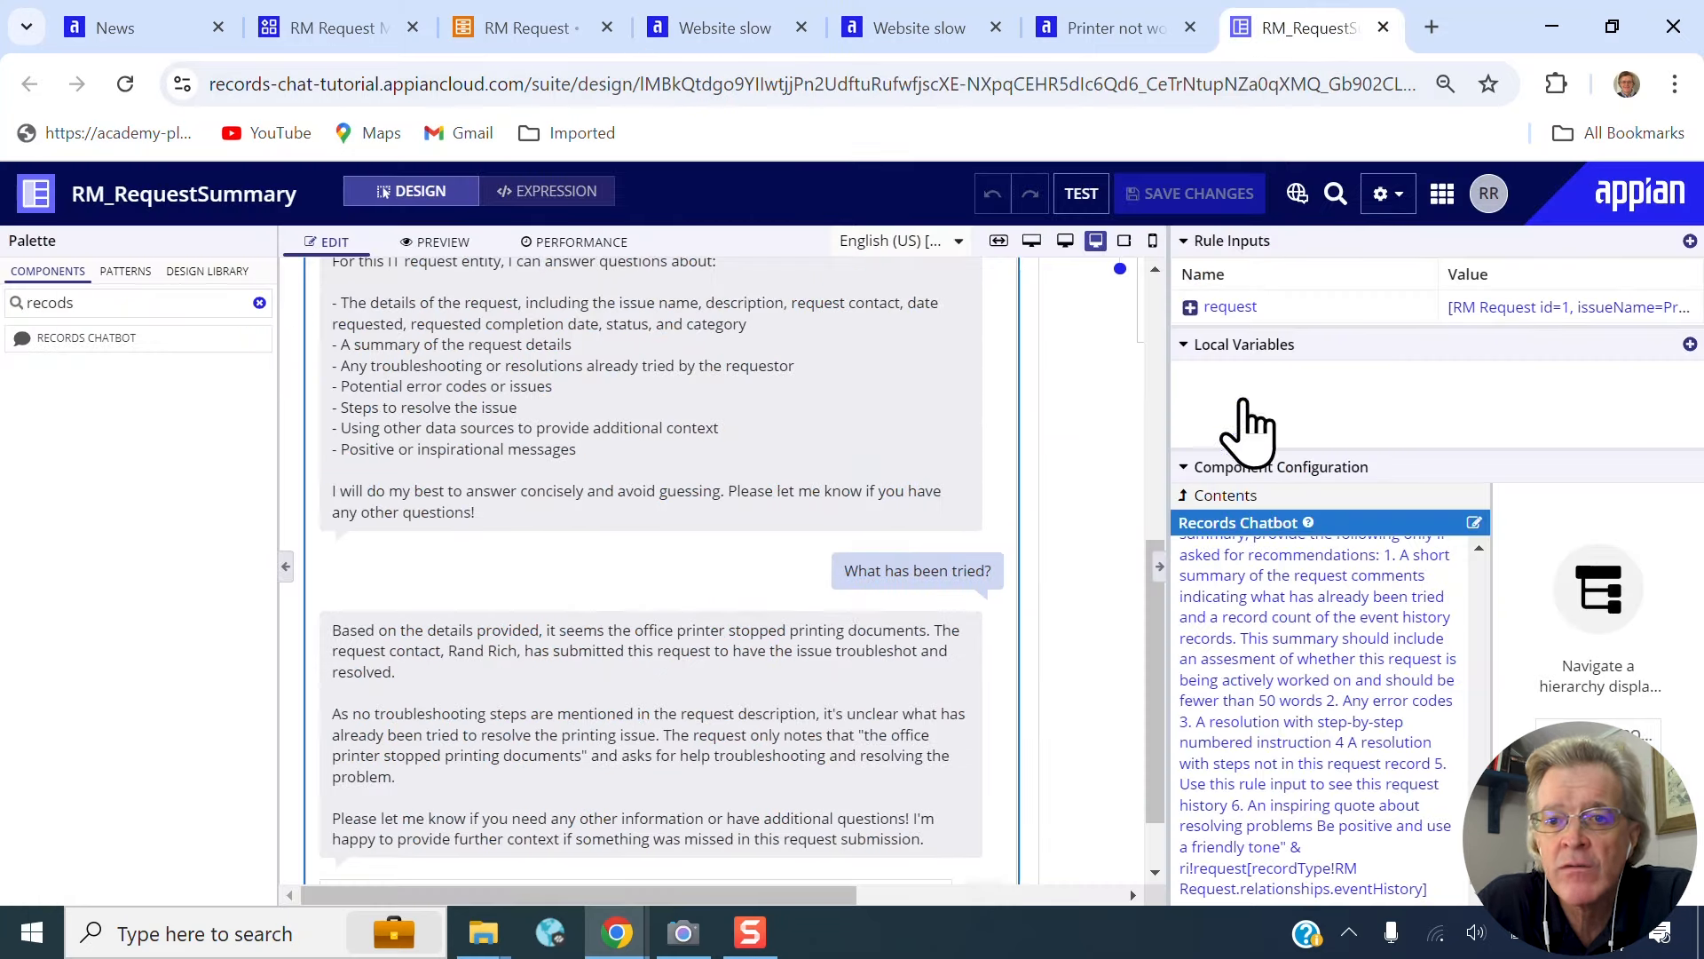
{"action": "scroll", "coordinate": [1362, 704], "scroll_direction": "up", "scroll_amount": 5}
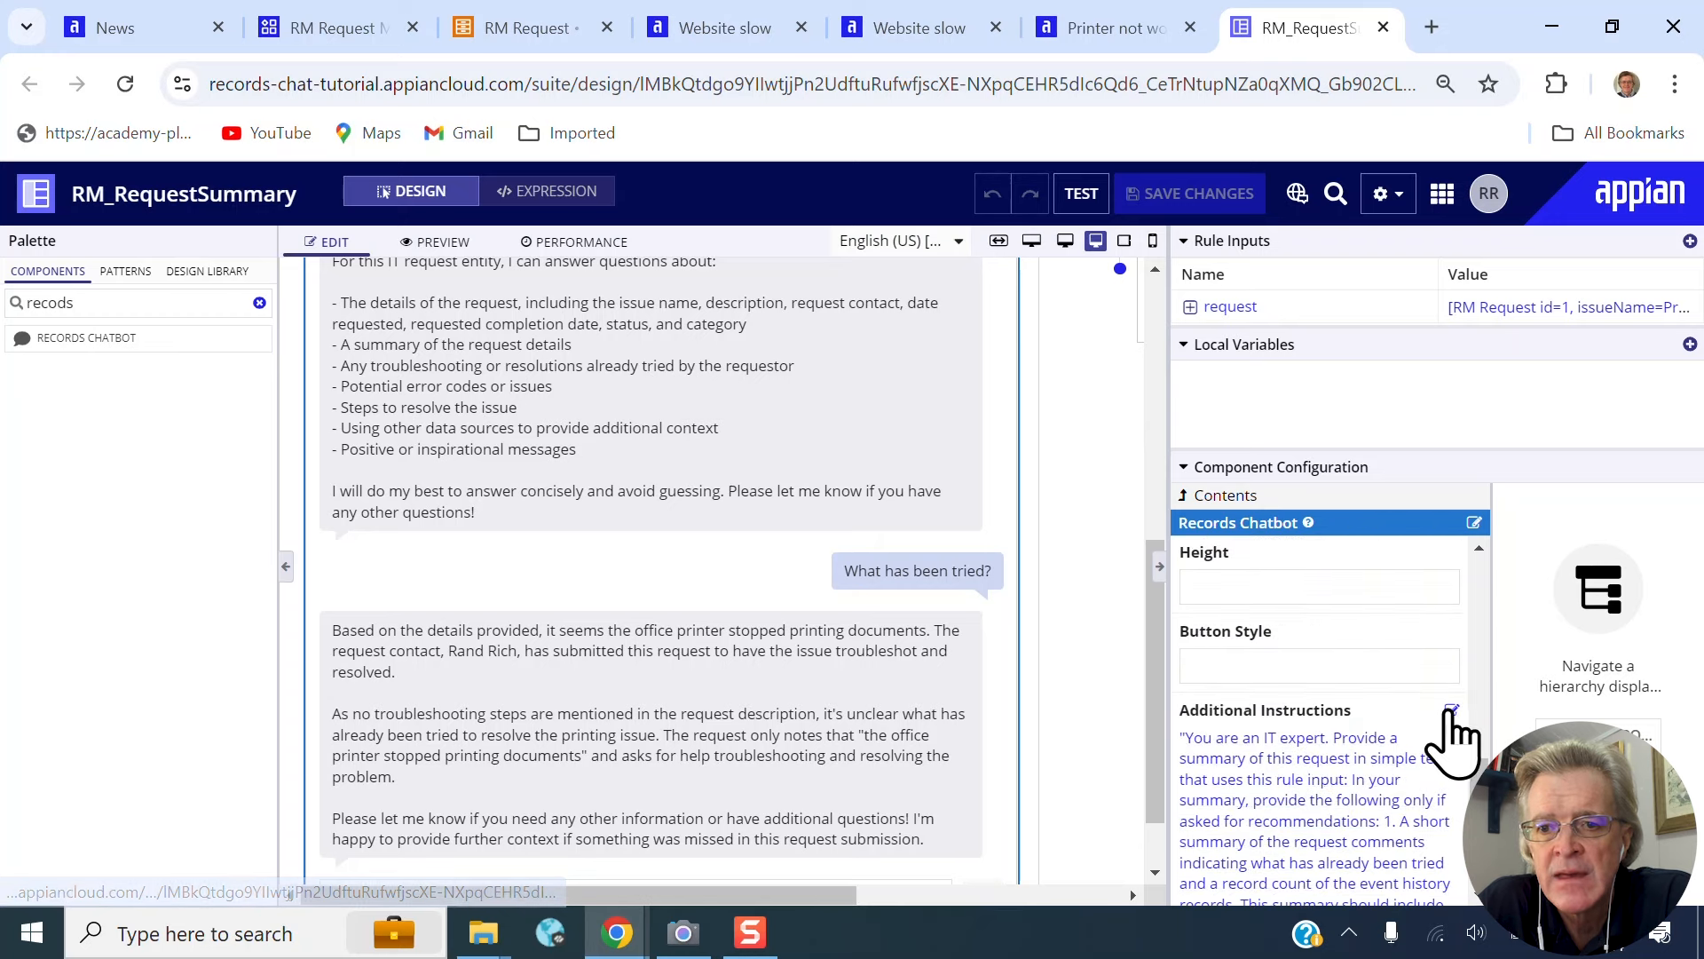
{"action": "left_click", "coordinate": [1452, 710]}
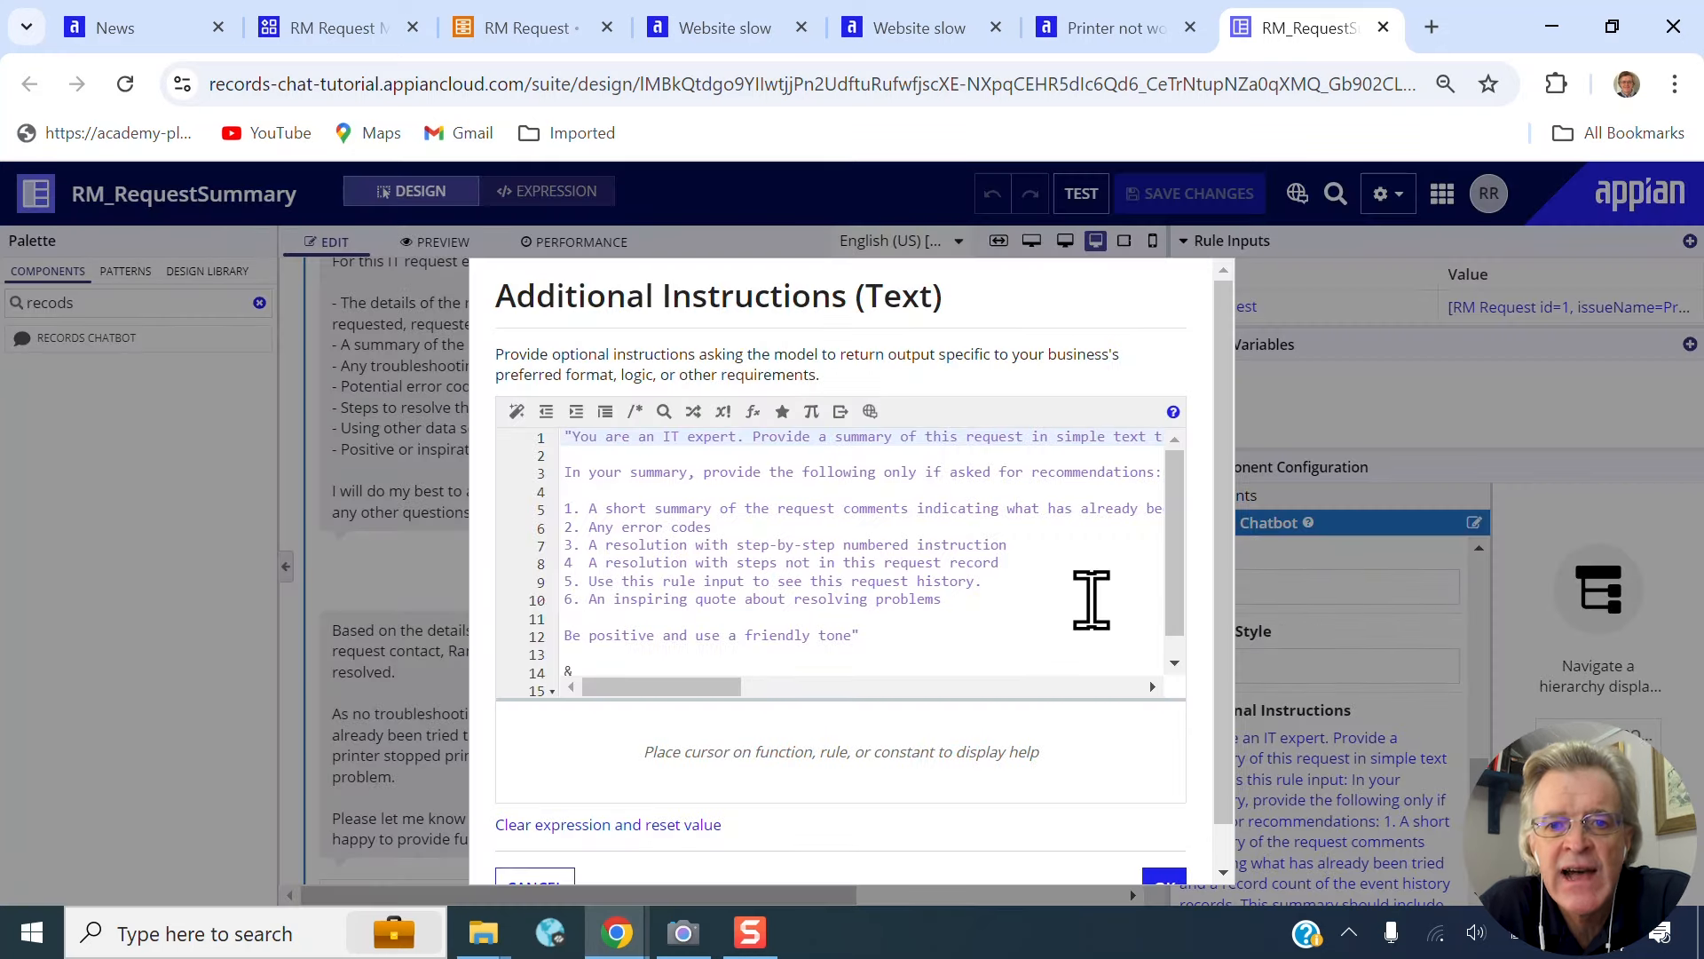
{"action": "left_click", "coordinate": [566, 529]}
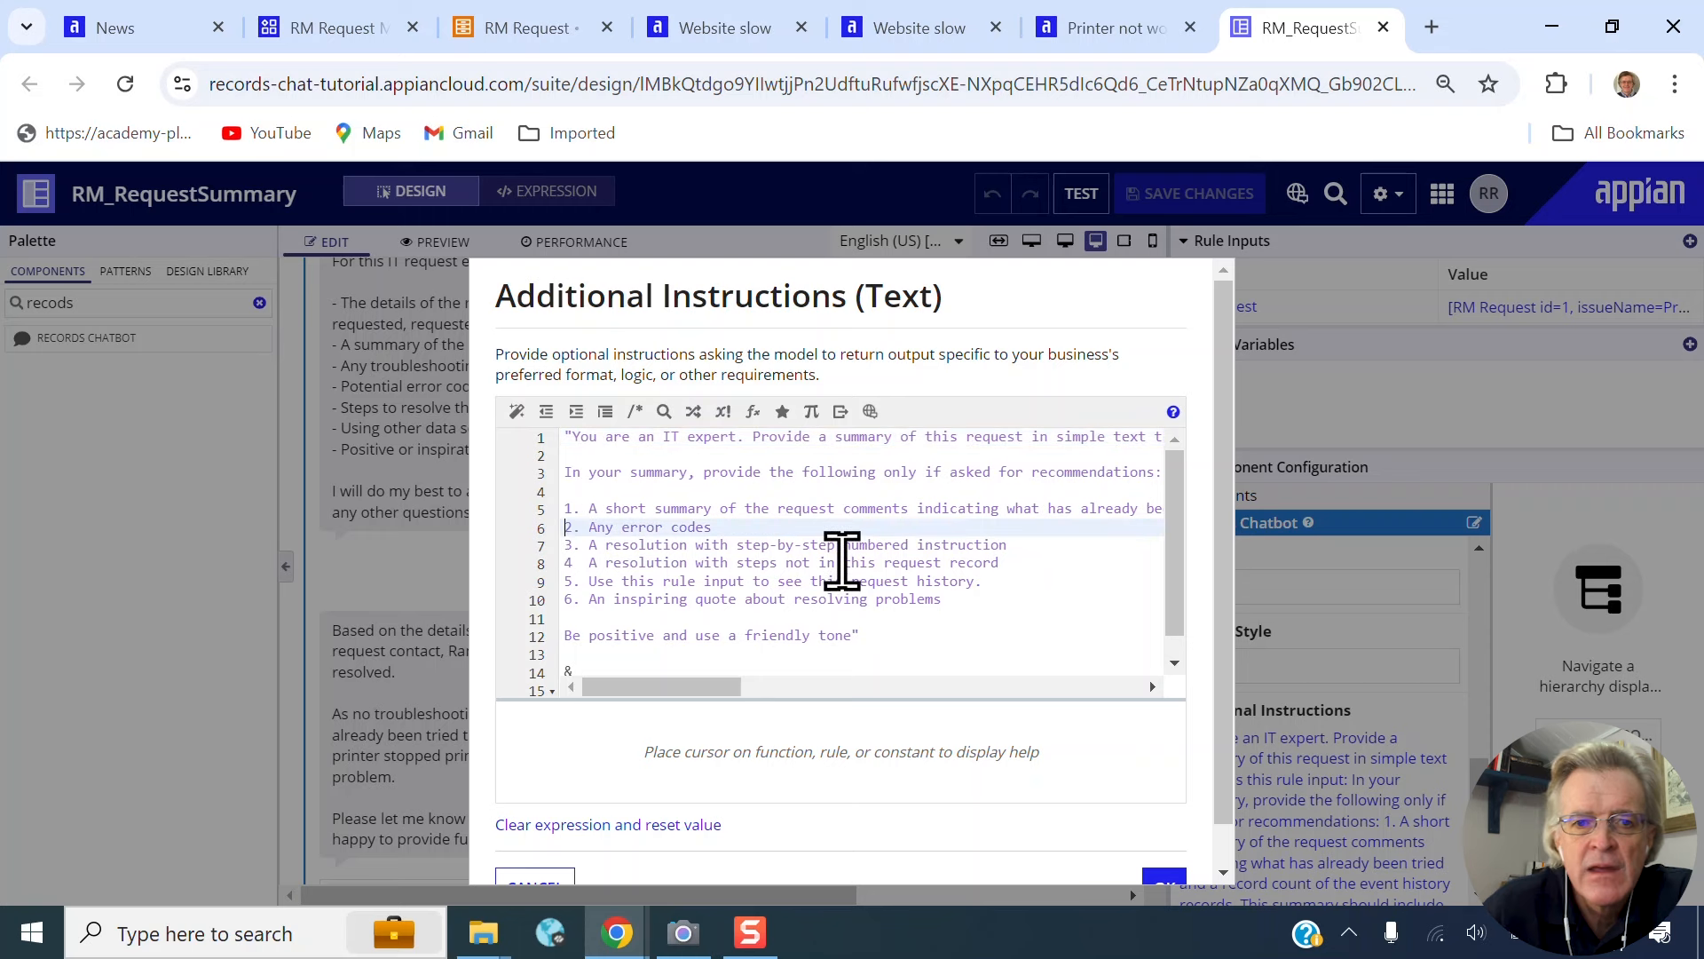
{"action": "key", "text": "Left"}
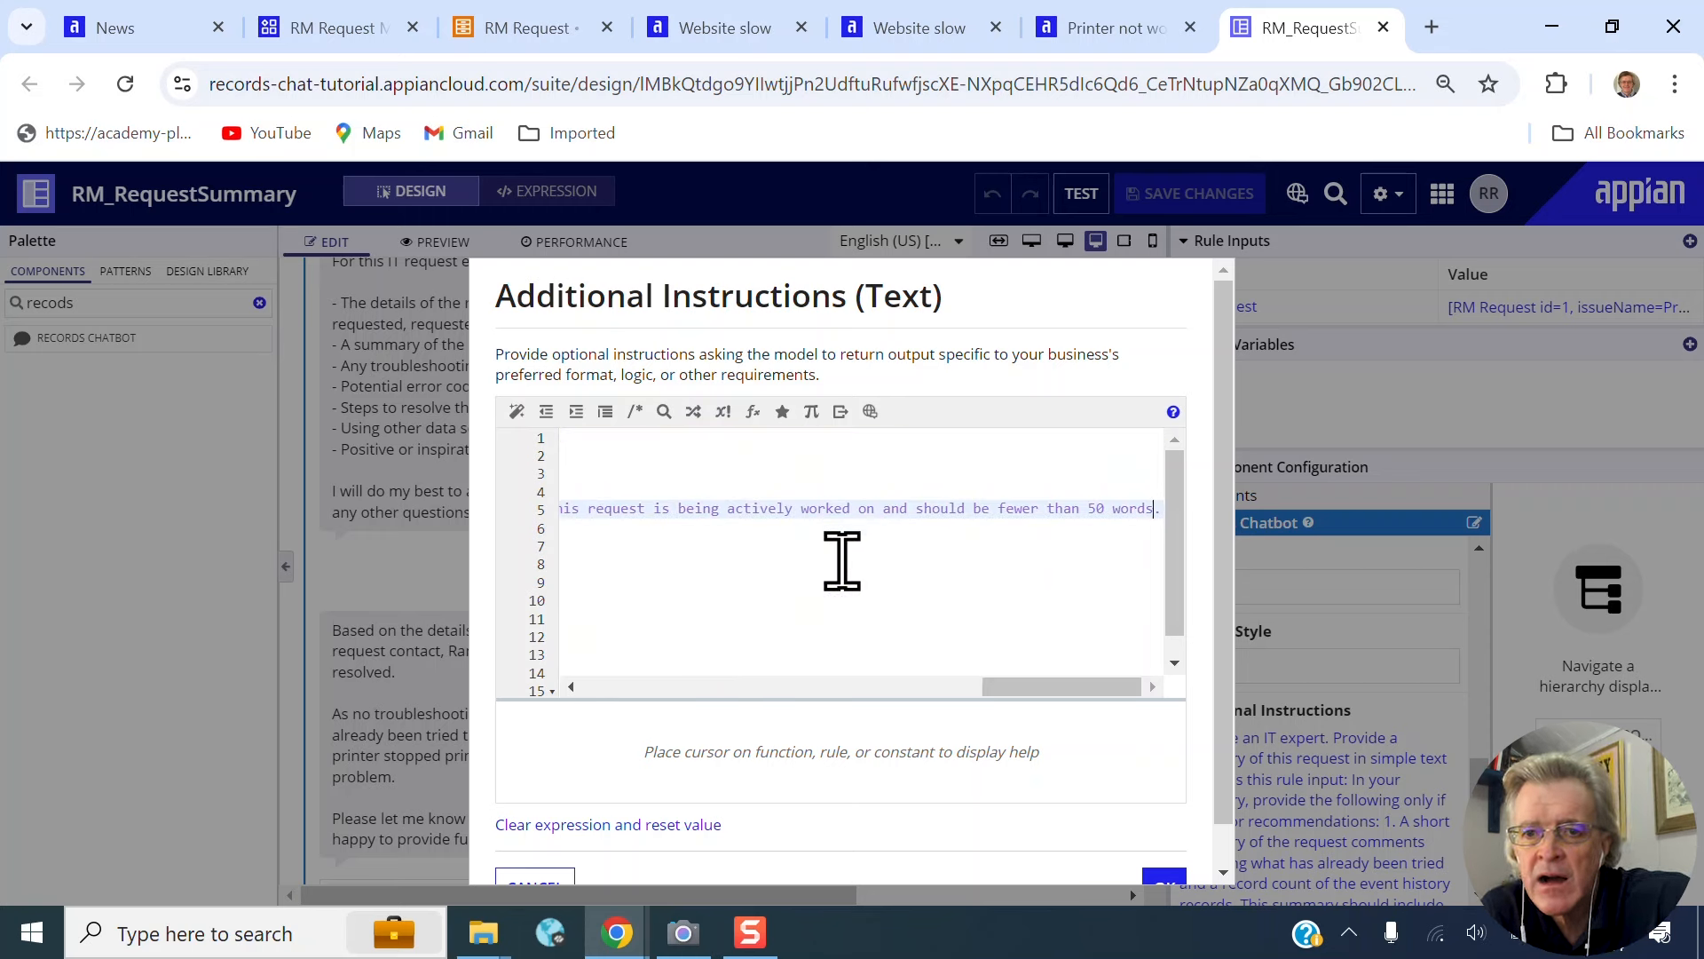
{"action": "key", "text": "BackSpace"}
{"action": "type", "text": ","}
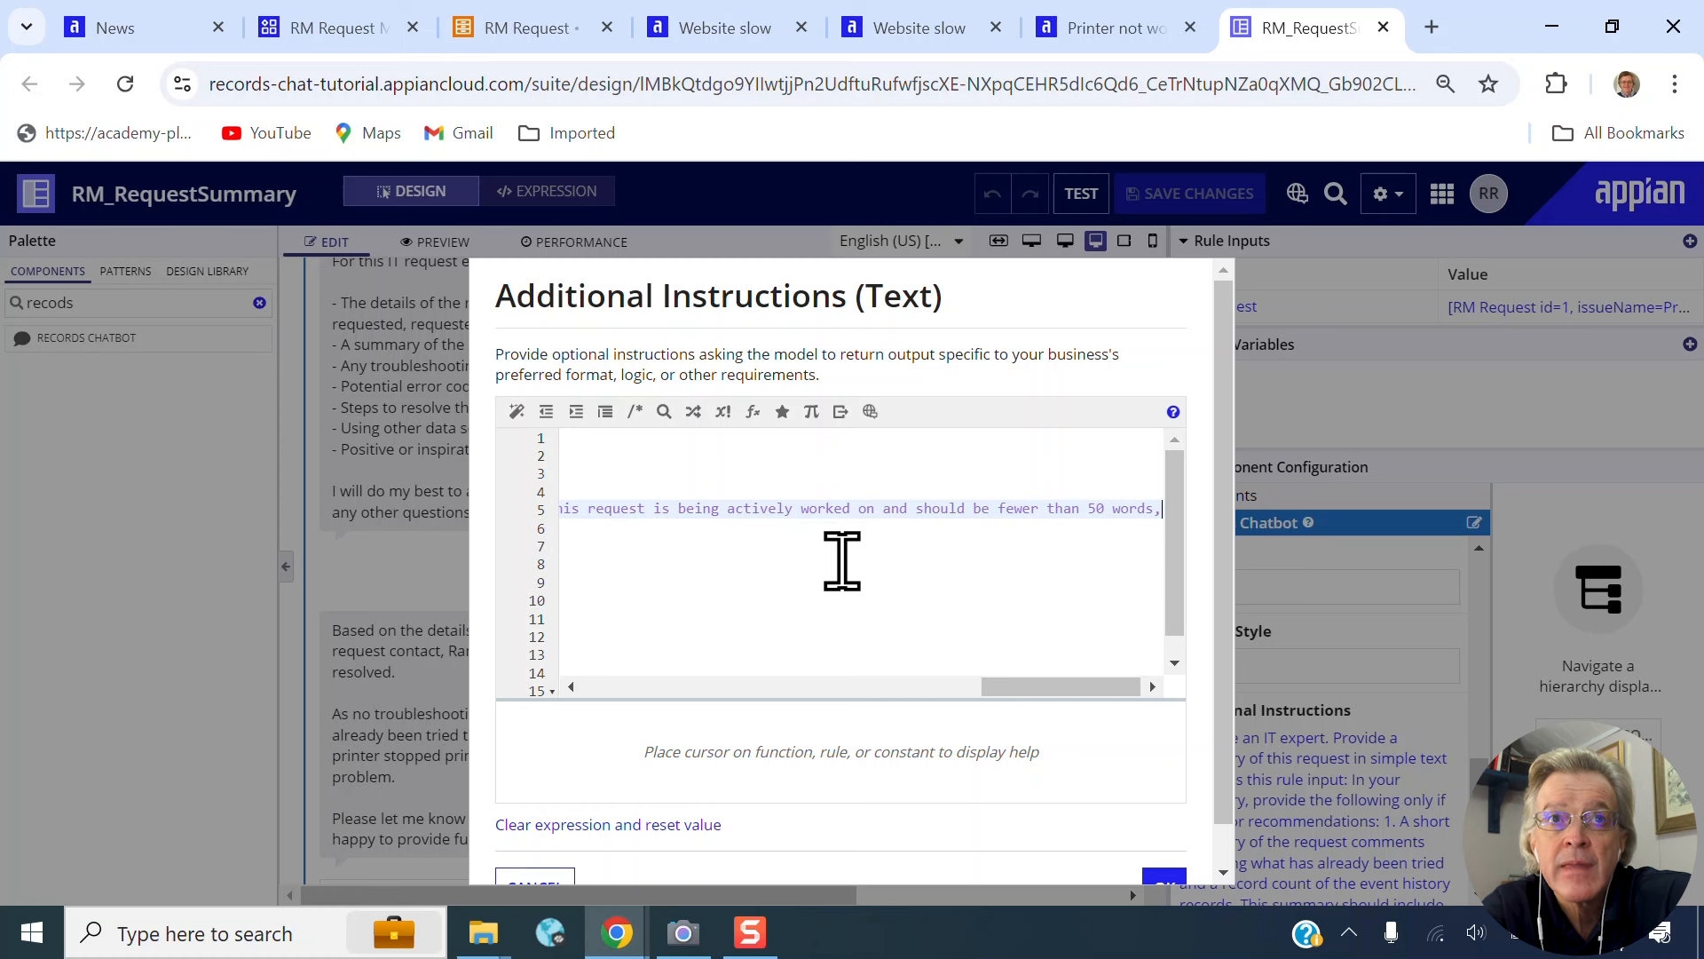
{"action": "type", "text": " and should "}
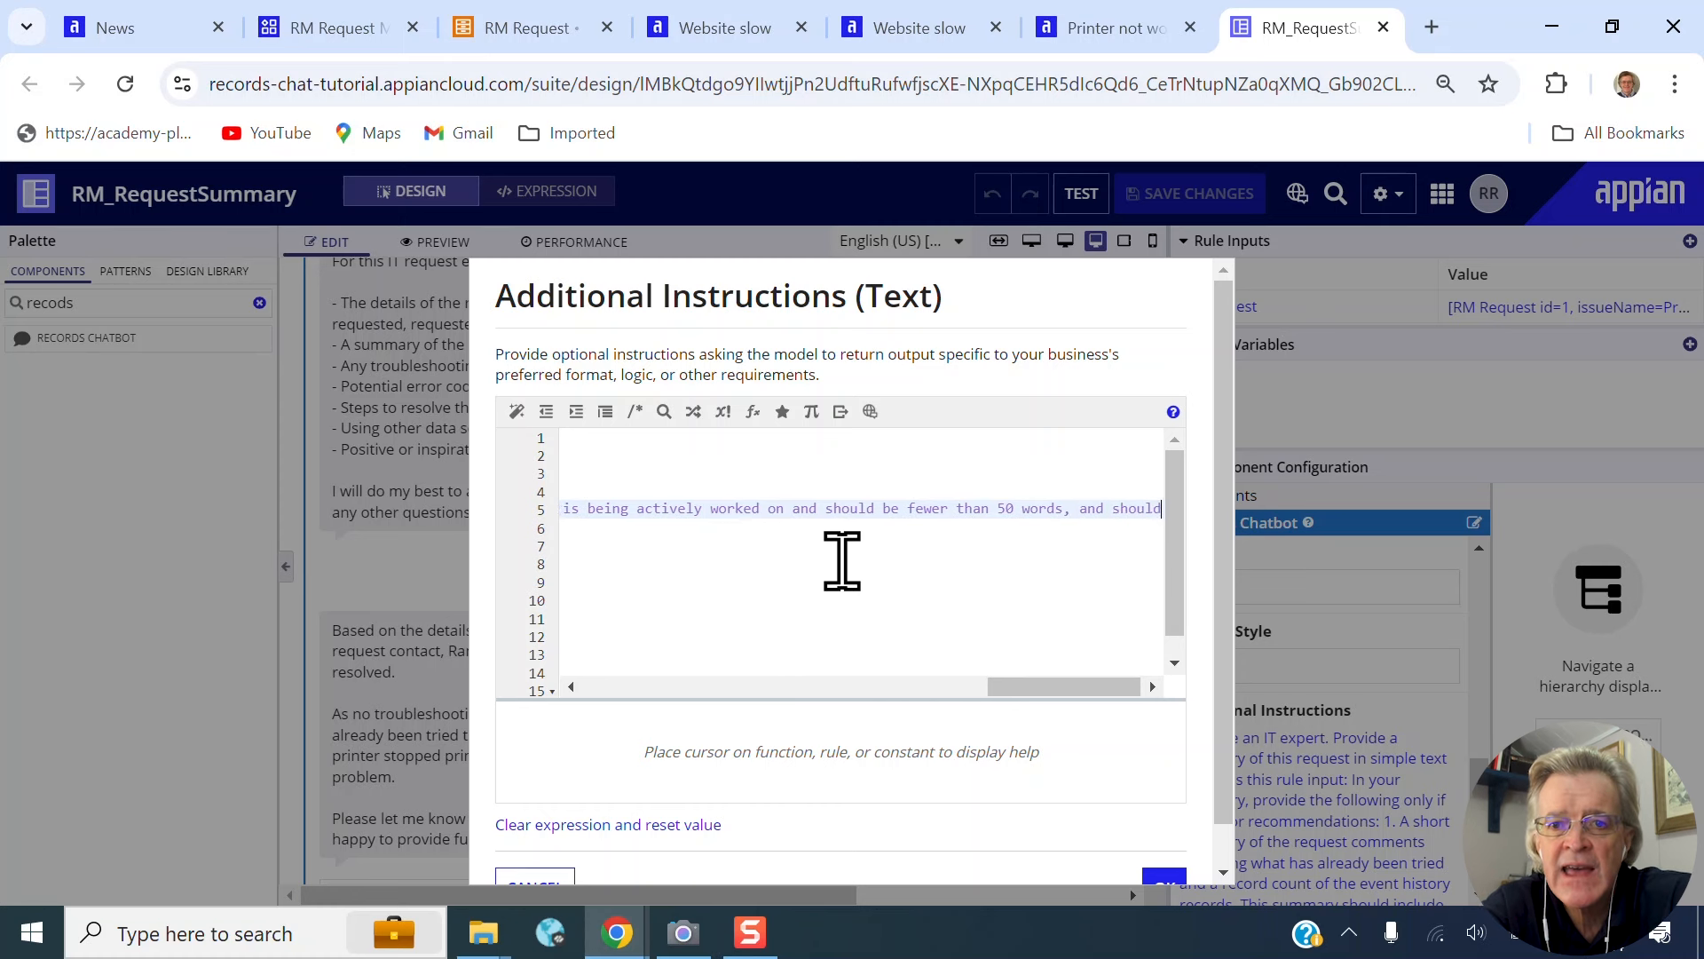
{"action": "type", "text": "r"}
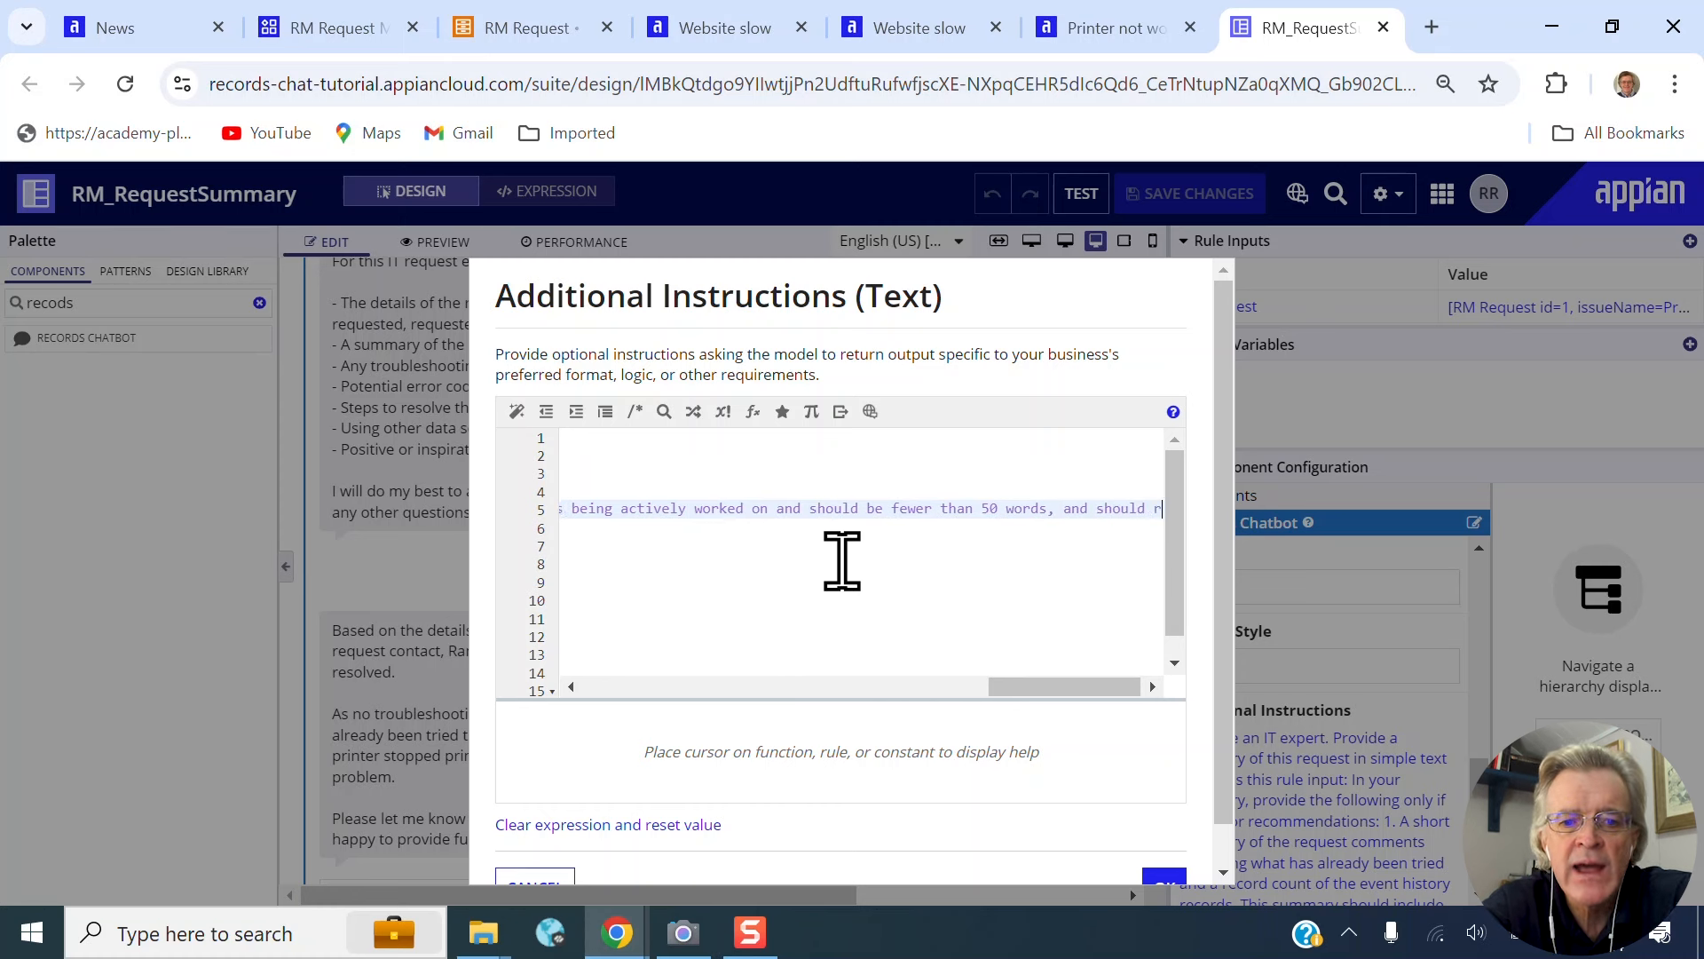
{"action": "type", "text": "ecommend a follow-up with the contact only if there is one or"}
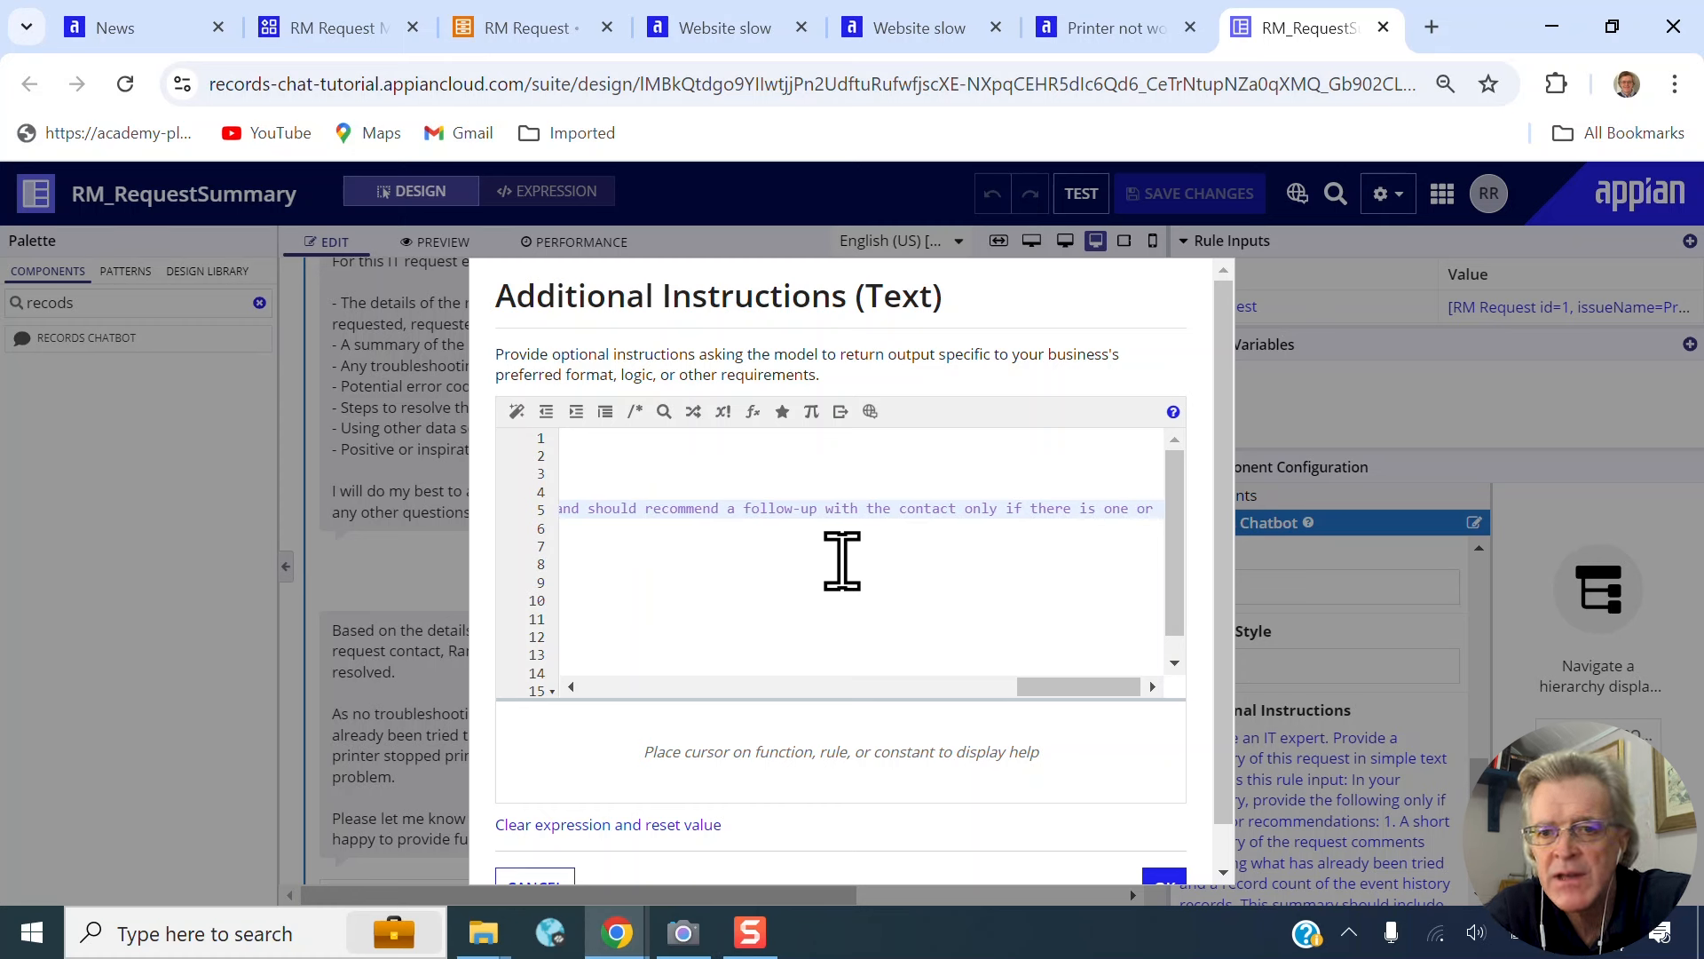
{"action": "scroll", "coordinate": [842, 559], "scroll_direction": "right", "scroll_amount": 3}
{"action": "mouse_move", "coordinate": [1077, 686]}
{"action": "left_mouse_down"}
{"action": "mouse_move", "coordinate": [949, 689]}
{"action": "mouse_move", "coordinate": [1092, 697]}
{"action": "left_mouse_up"}
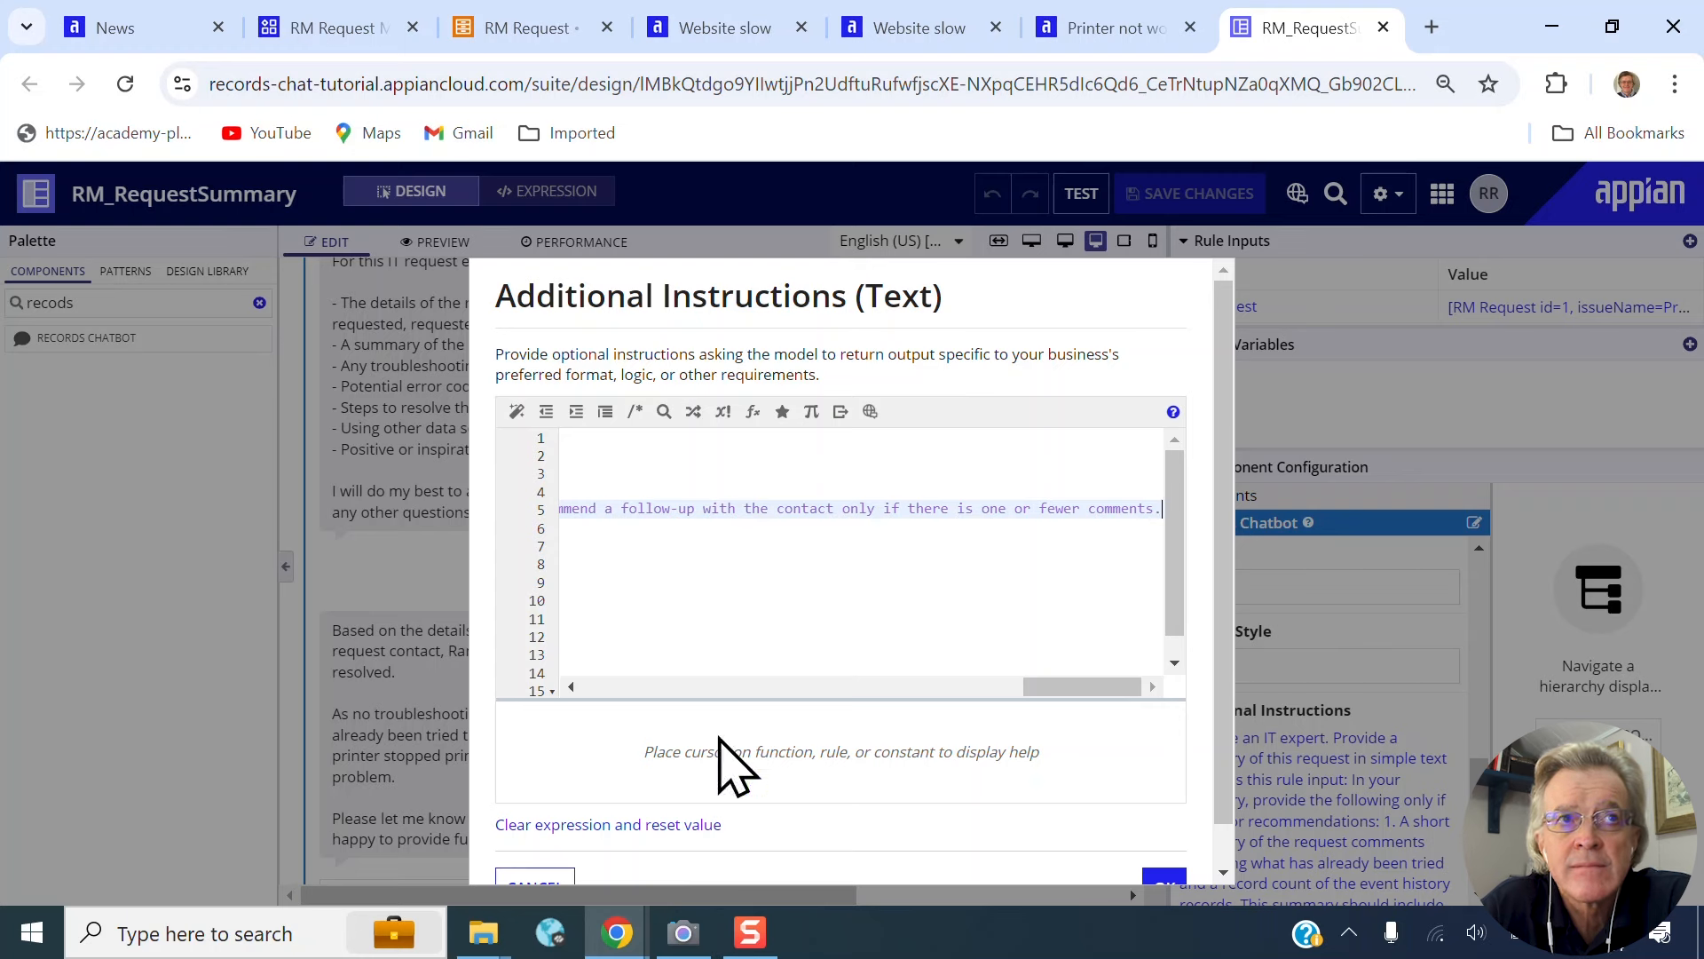
- Apply the extended item 1 to the chatbot's additional instructions and save the RM_RequestSummary interface
{"action": "scroll", "coordinate": [1216, 852], "scroll_direction": "down", "scroll_amount": 1}
{"action": "left_click", "coordinate": [1163, 846]}
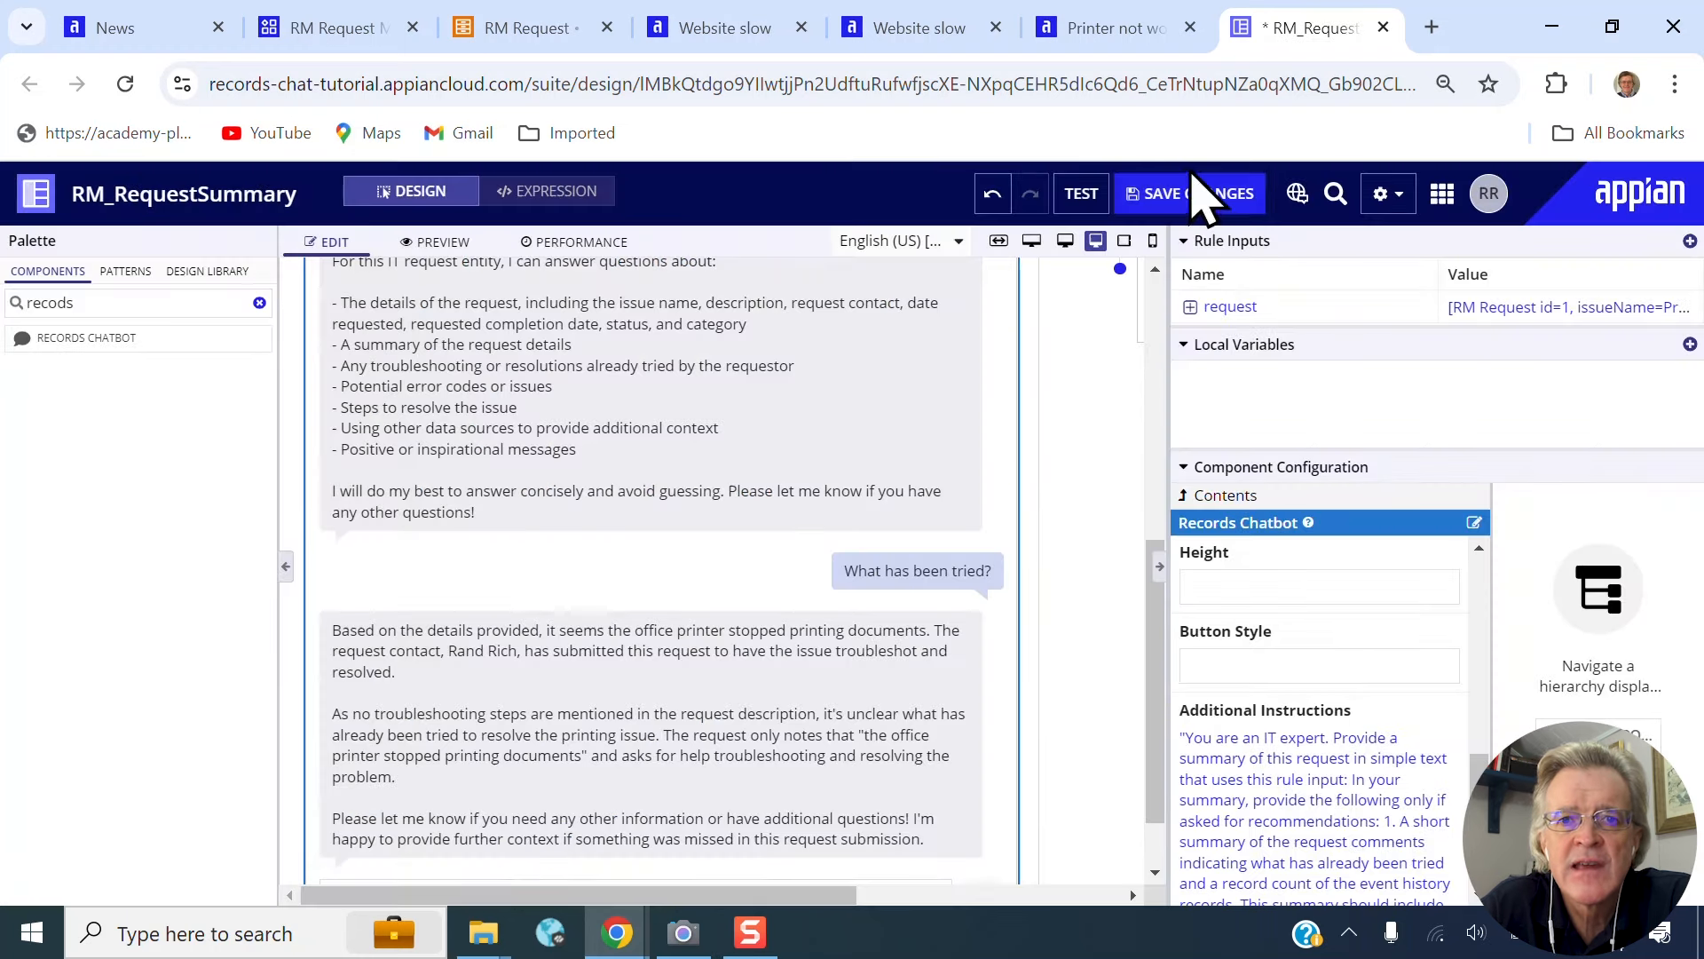
{"action": "left_click", "coordinate": [1177, 193]}
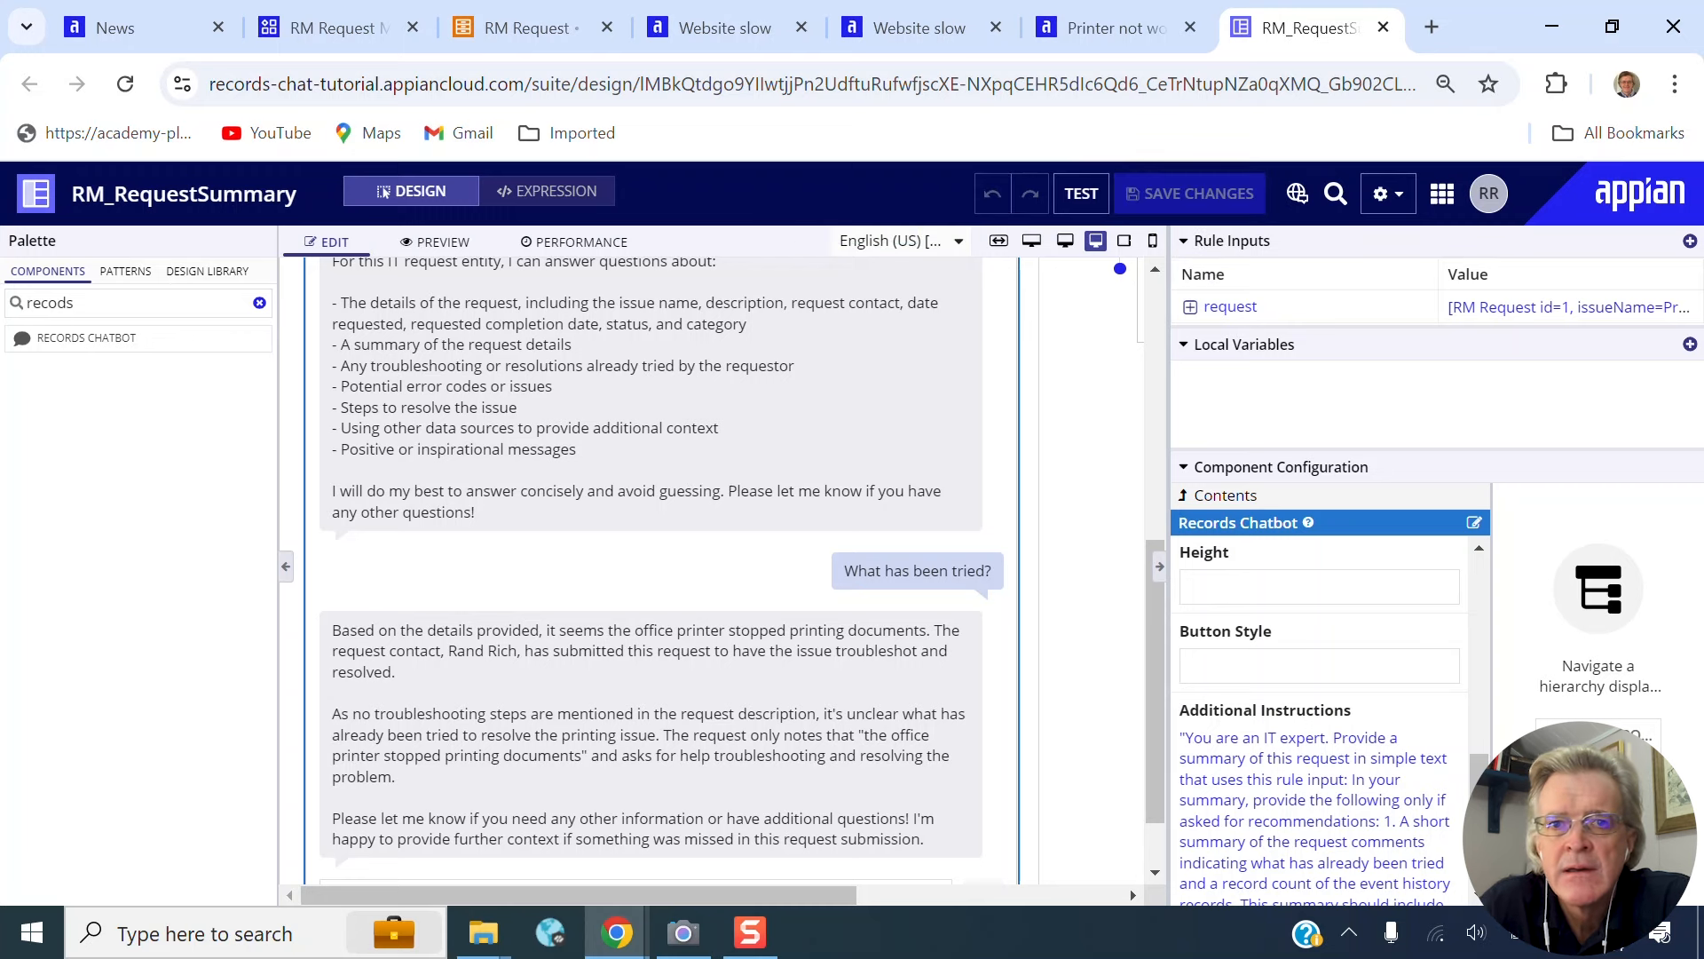
- Open the live record list from the RM Request record type and view the "How can I learn more about Appian AI?" request
{"action": "left_click", "coordinate": [522, 29]}
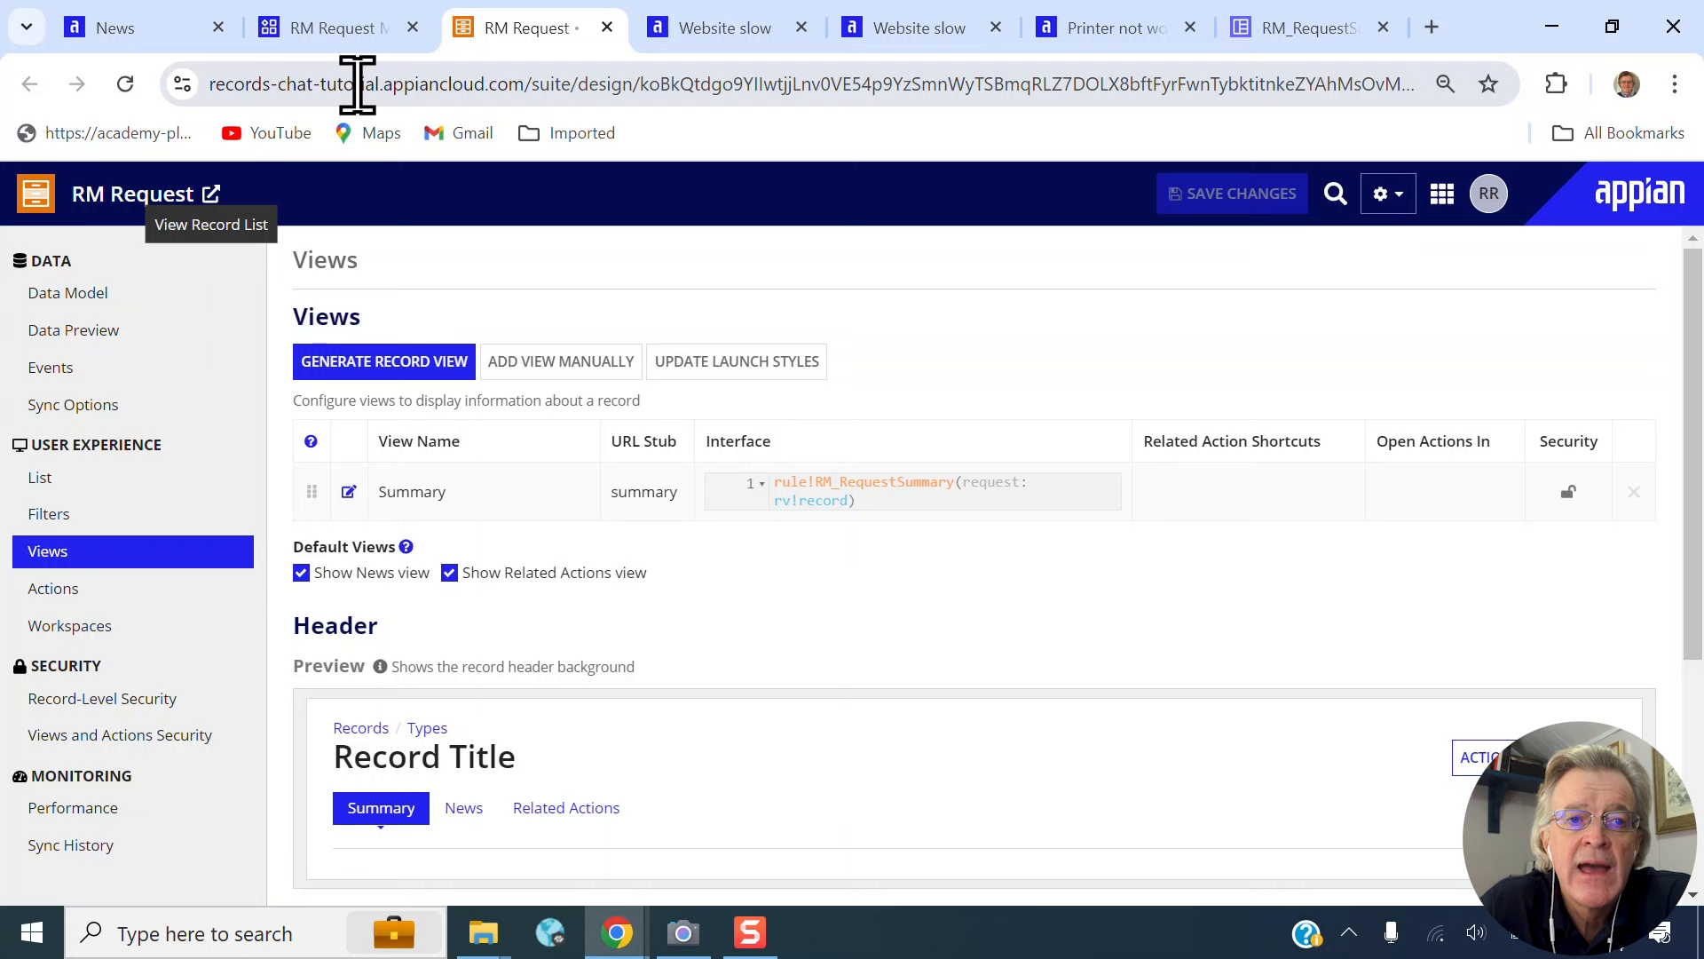
{"action": "left_click", "coordinate": [211, 194]}
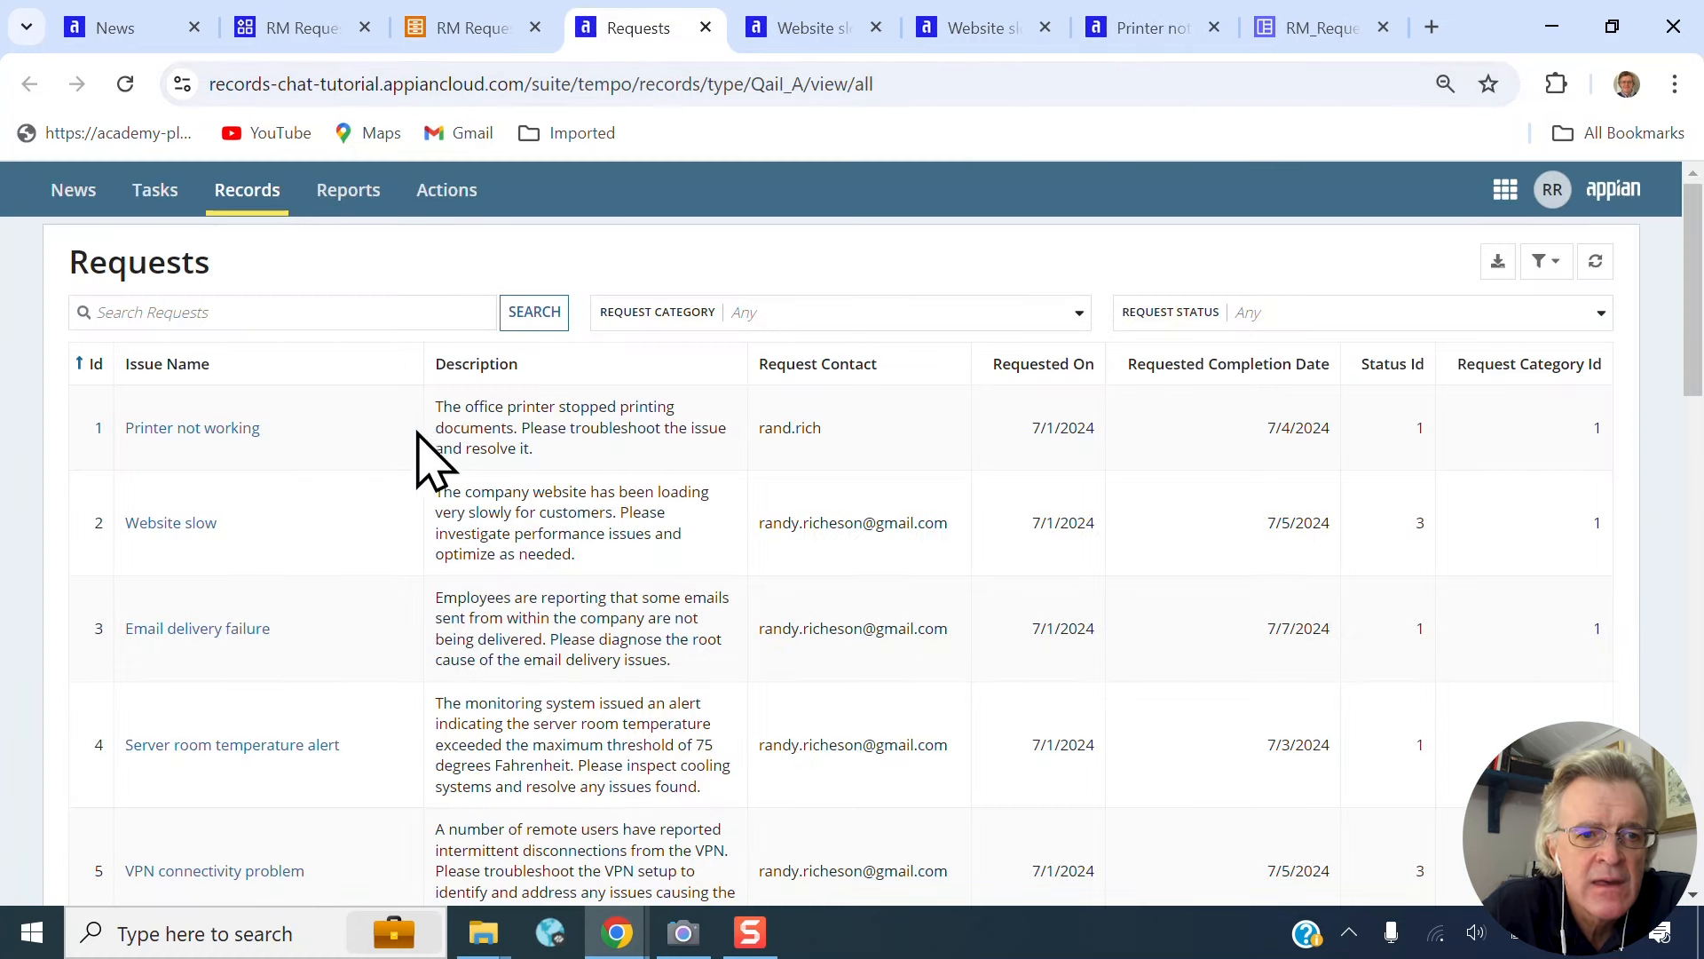
{"action": "scroll", "coordinate": [400, 497], "scroll_direction": "down", "scroll_amount": 6}
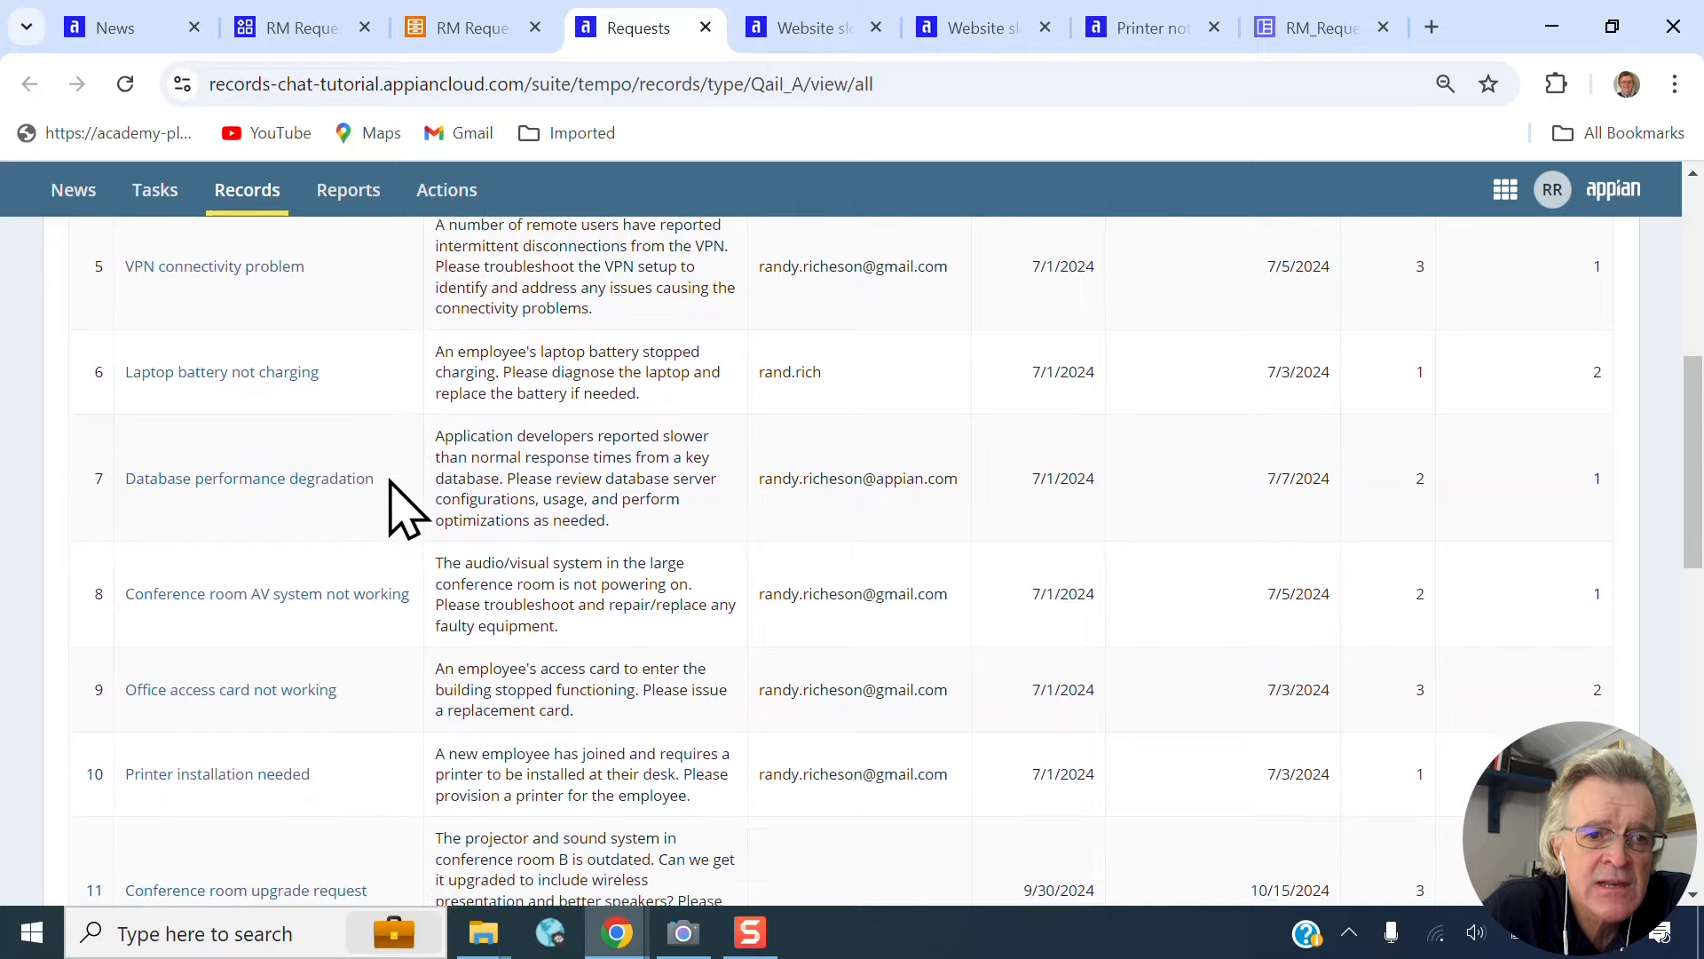
{"action": "scroll", "coordinate": [390, 497], "scroll_direction": "down", "scroll_amount": 5}
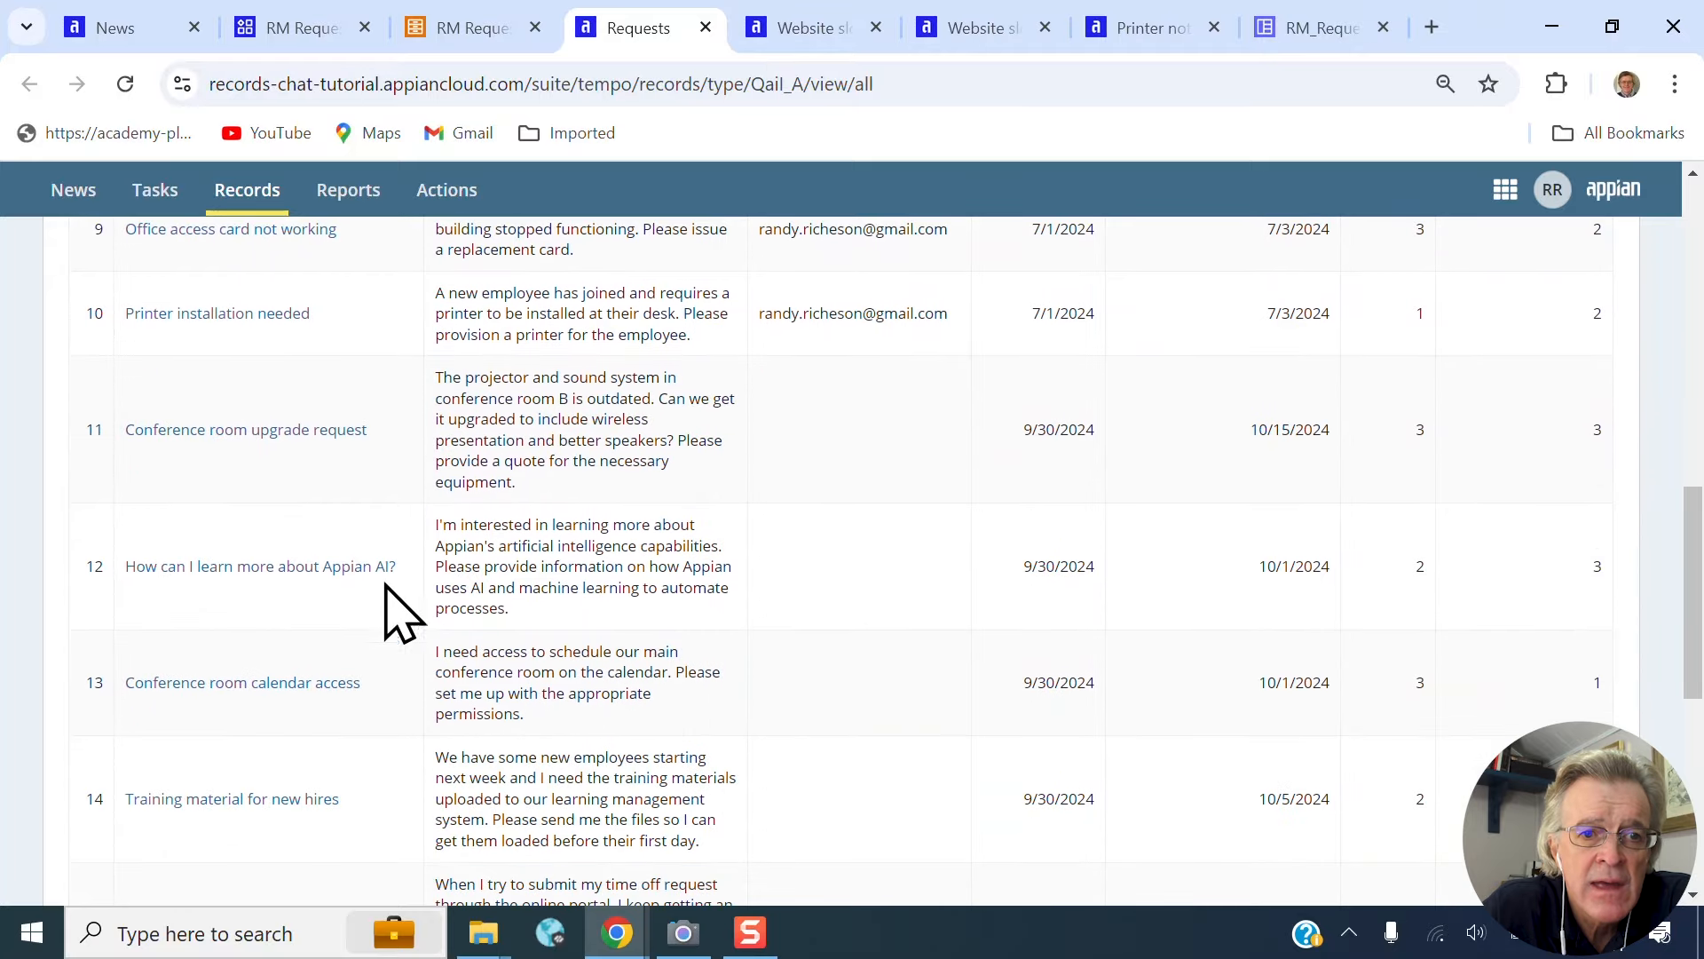
{"action": "left_click_drag", "start_coordinate": [396, 567], "coordinate": [116, 572]}
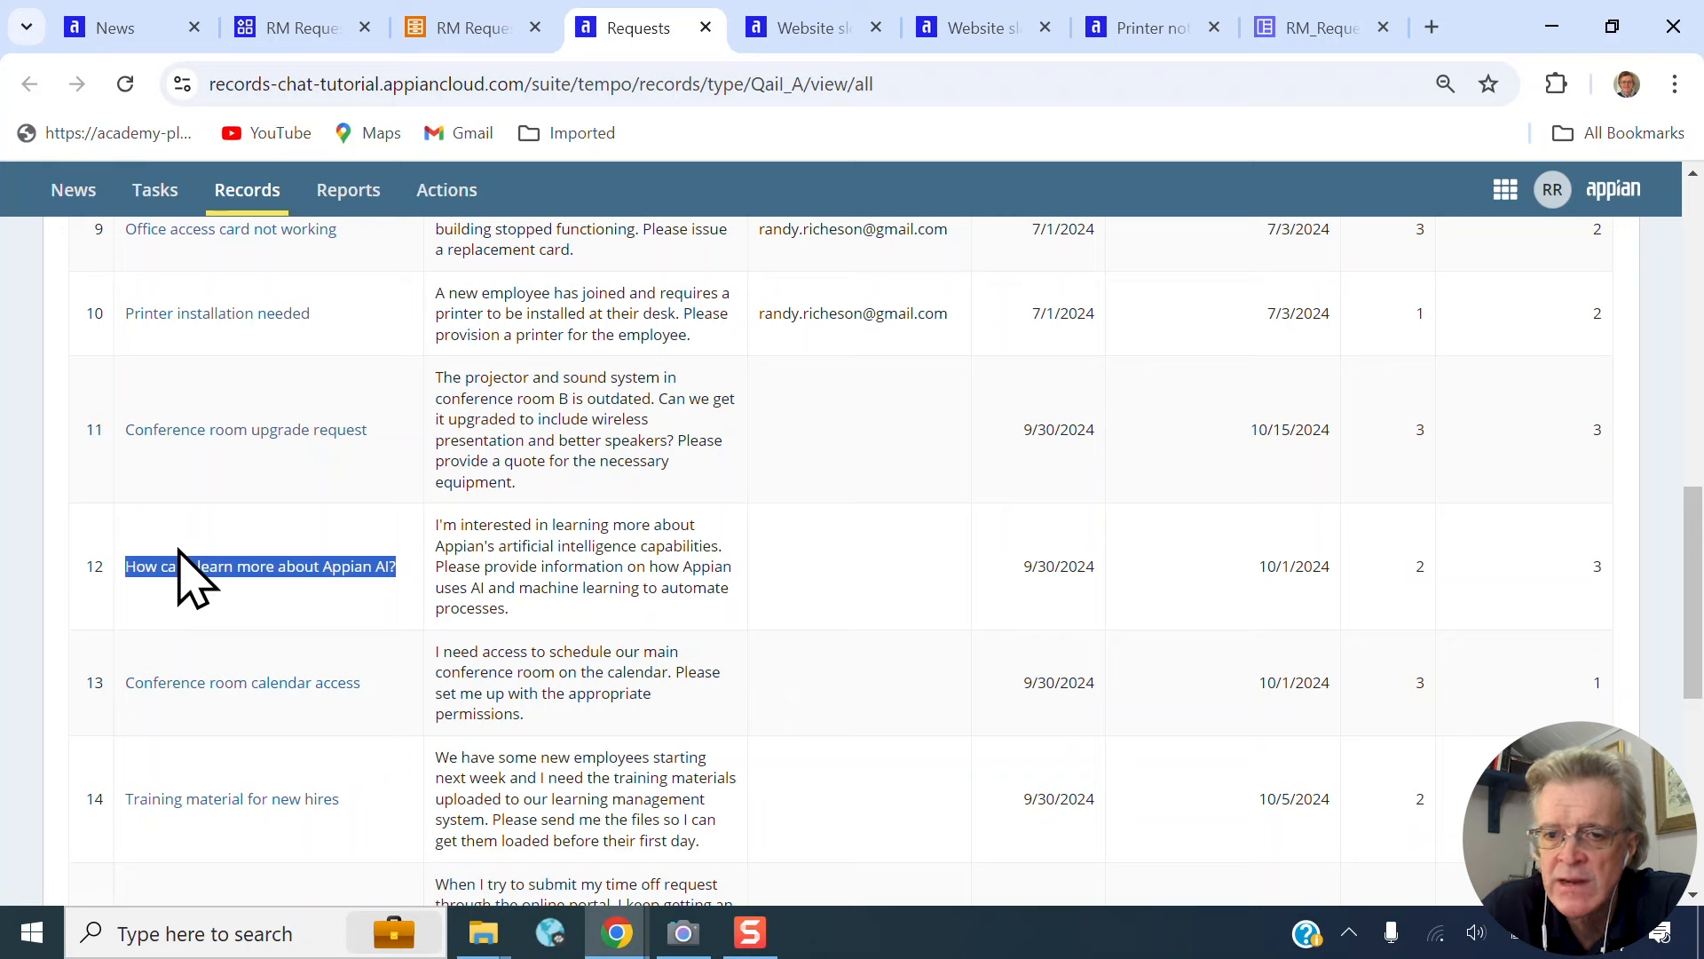
{"action": "left_click", "coordinate": [310, 568]}
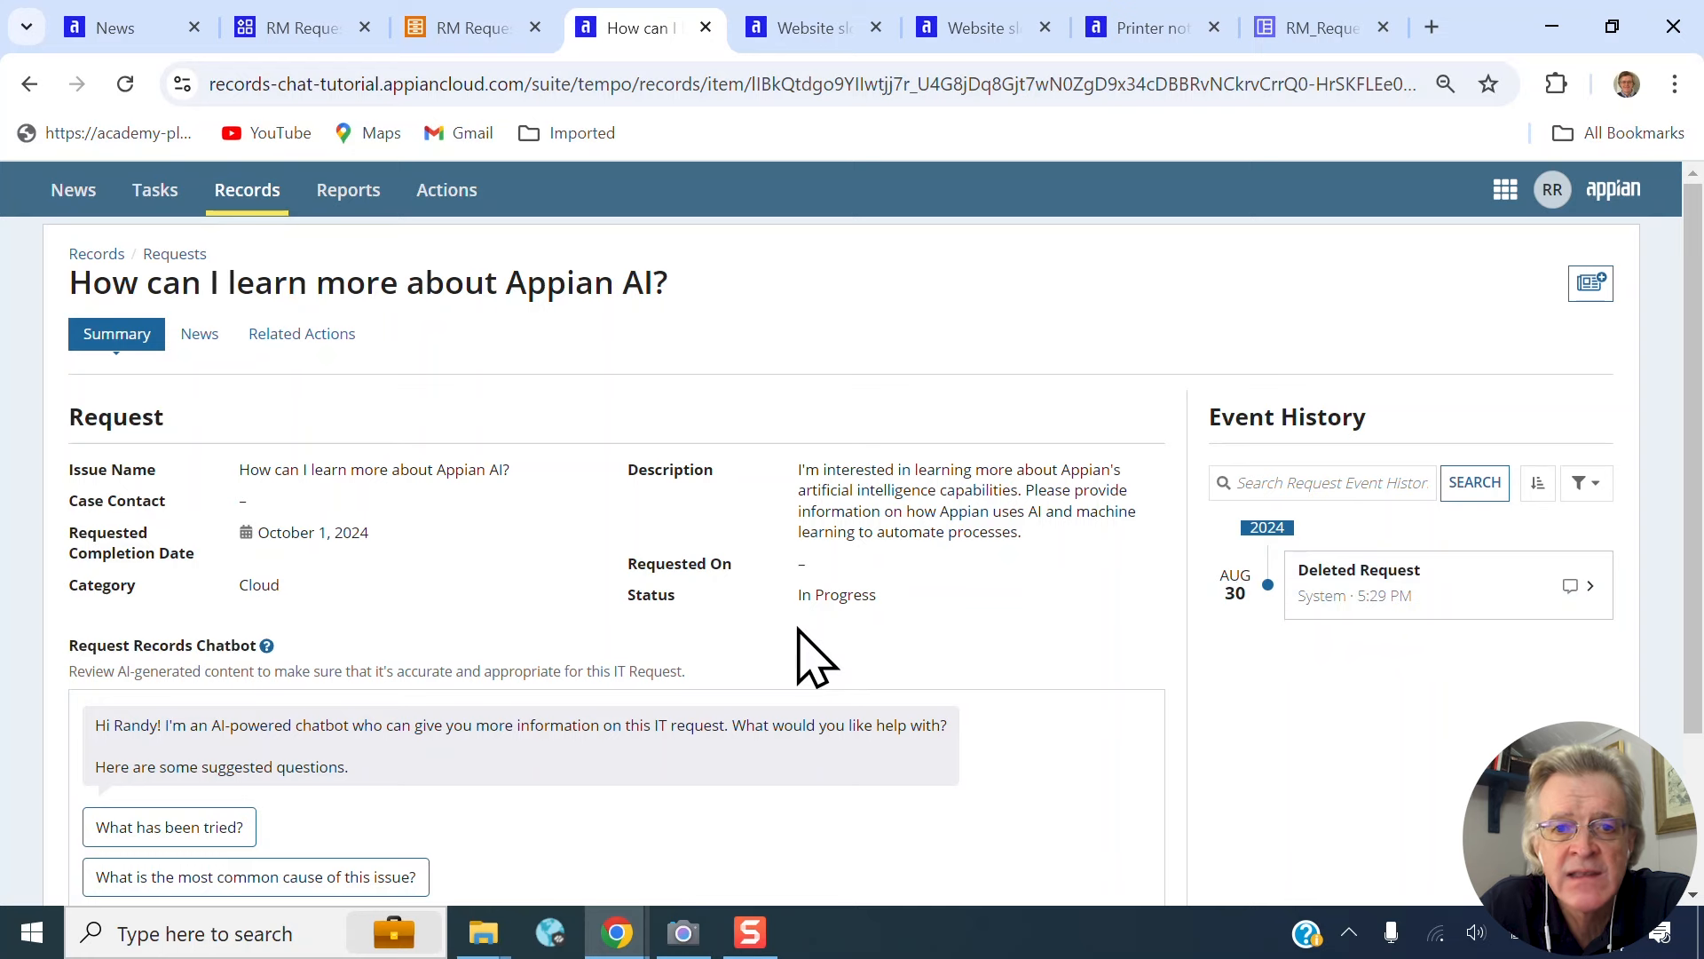
- Ask the Request Records Chatbot on the Appian AI request "What do you recommend?"
{"action": "scroll", "coordinate": [637, 670], "scroll_direction": "down", "scroll_amount": 1}
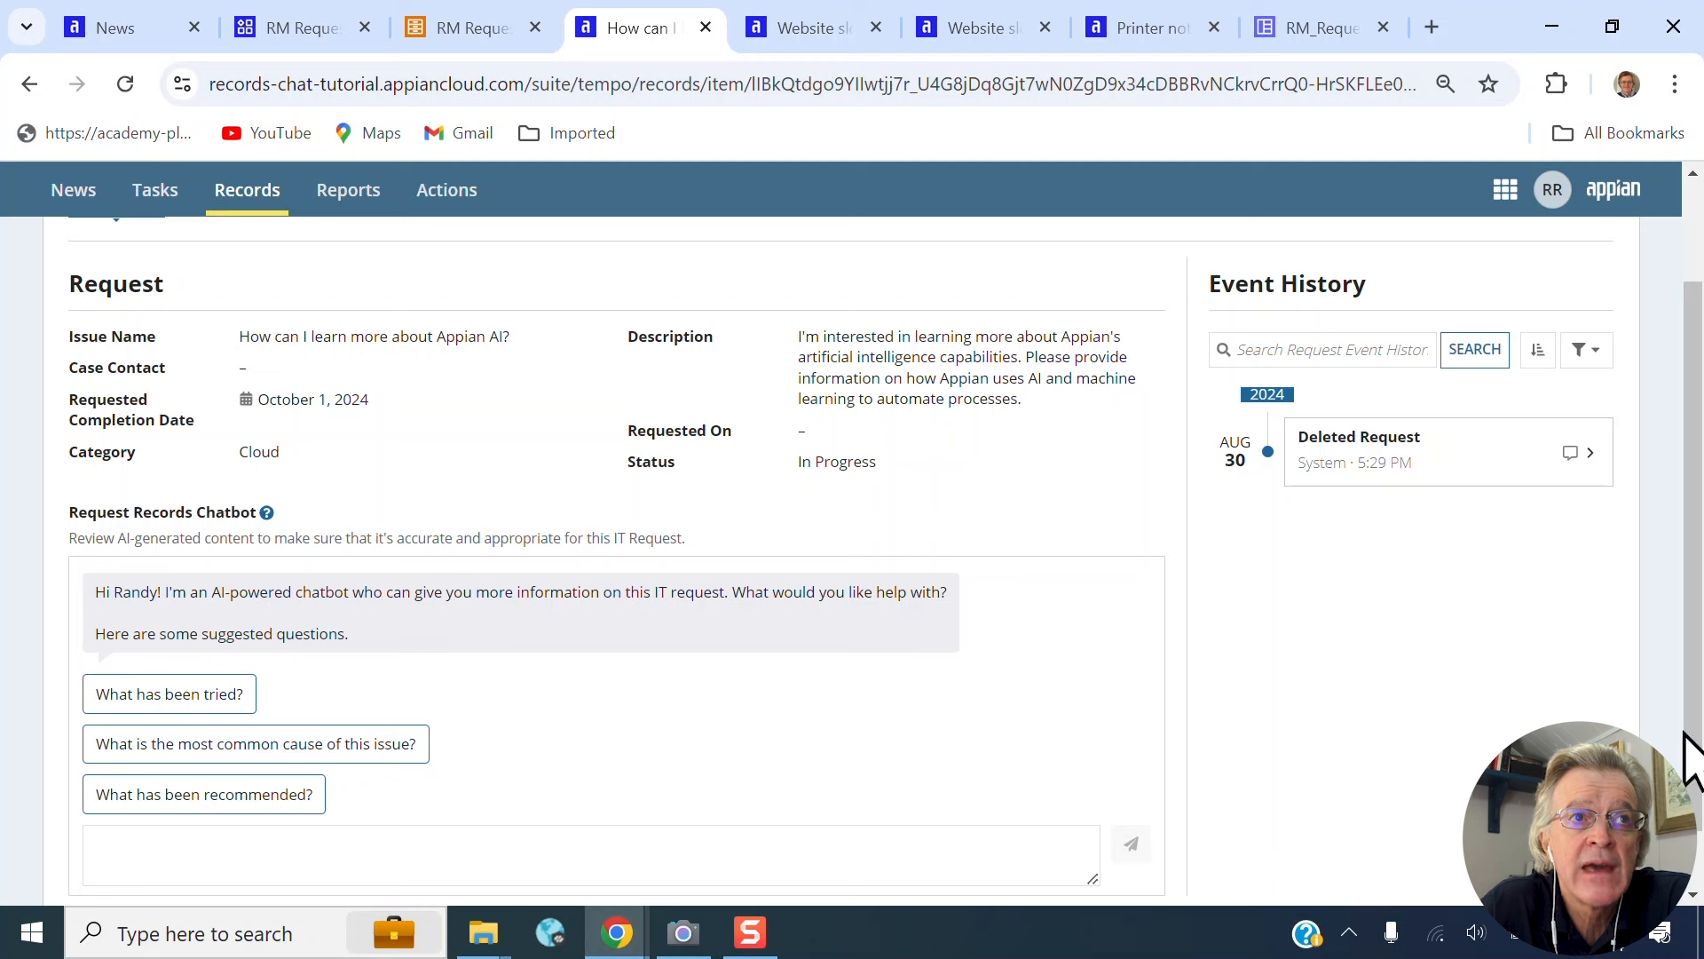
{"action": "left_click", "coordinate": [373, 856]}
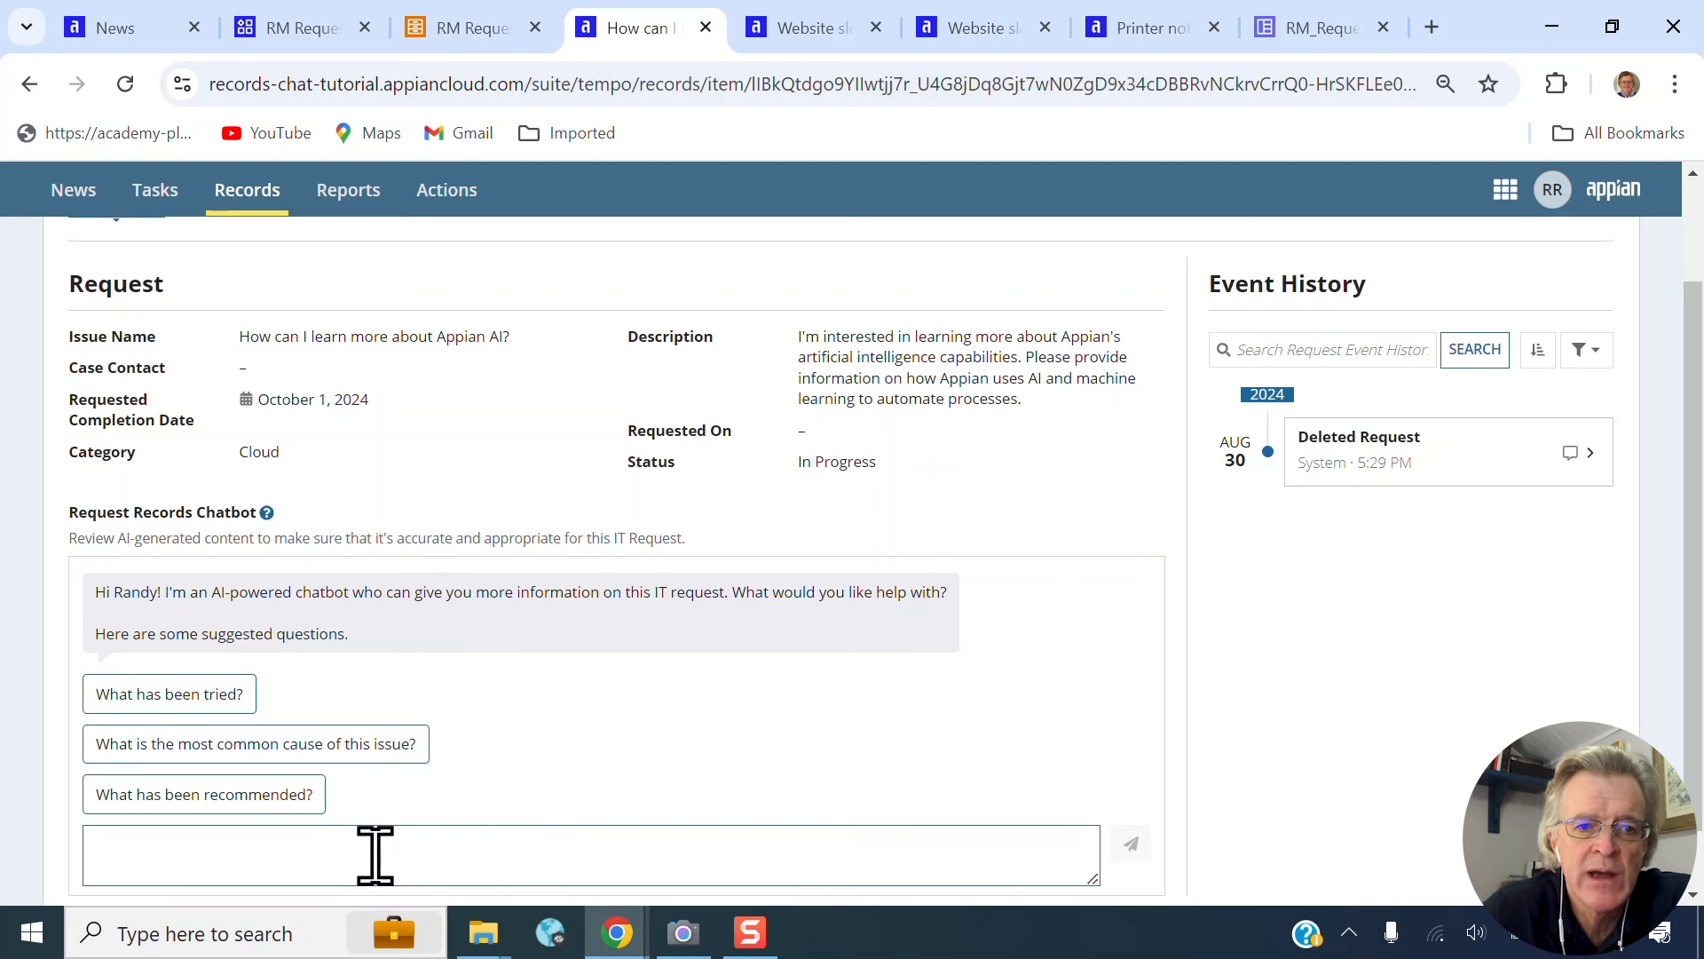
{"action": "type", "text": "What do you recommend?"}
{"action": "left_click", "coordinate": [1127, 846]}
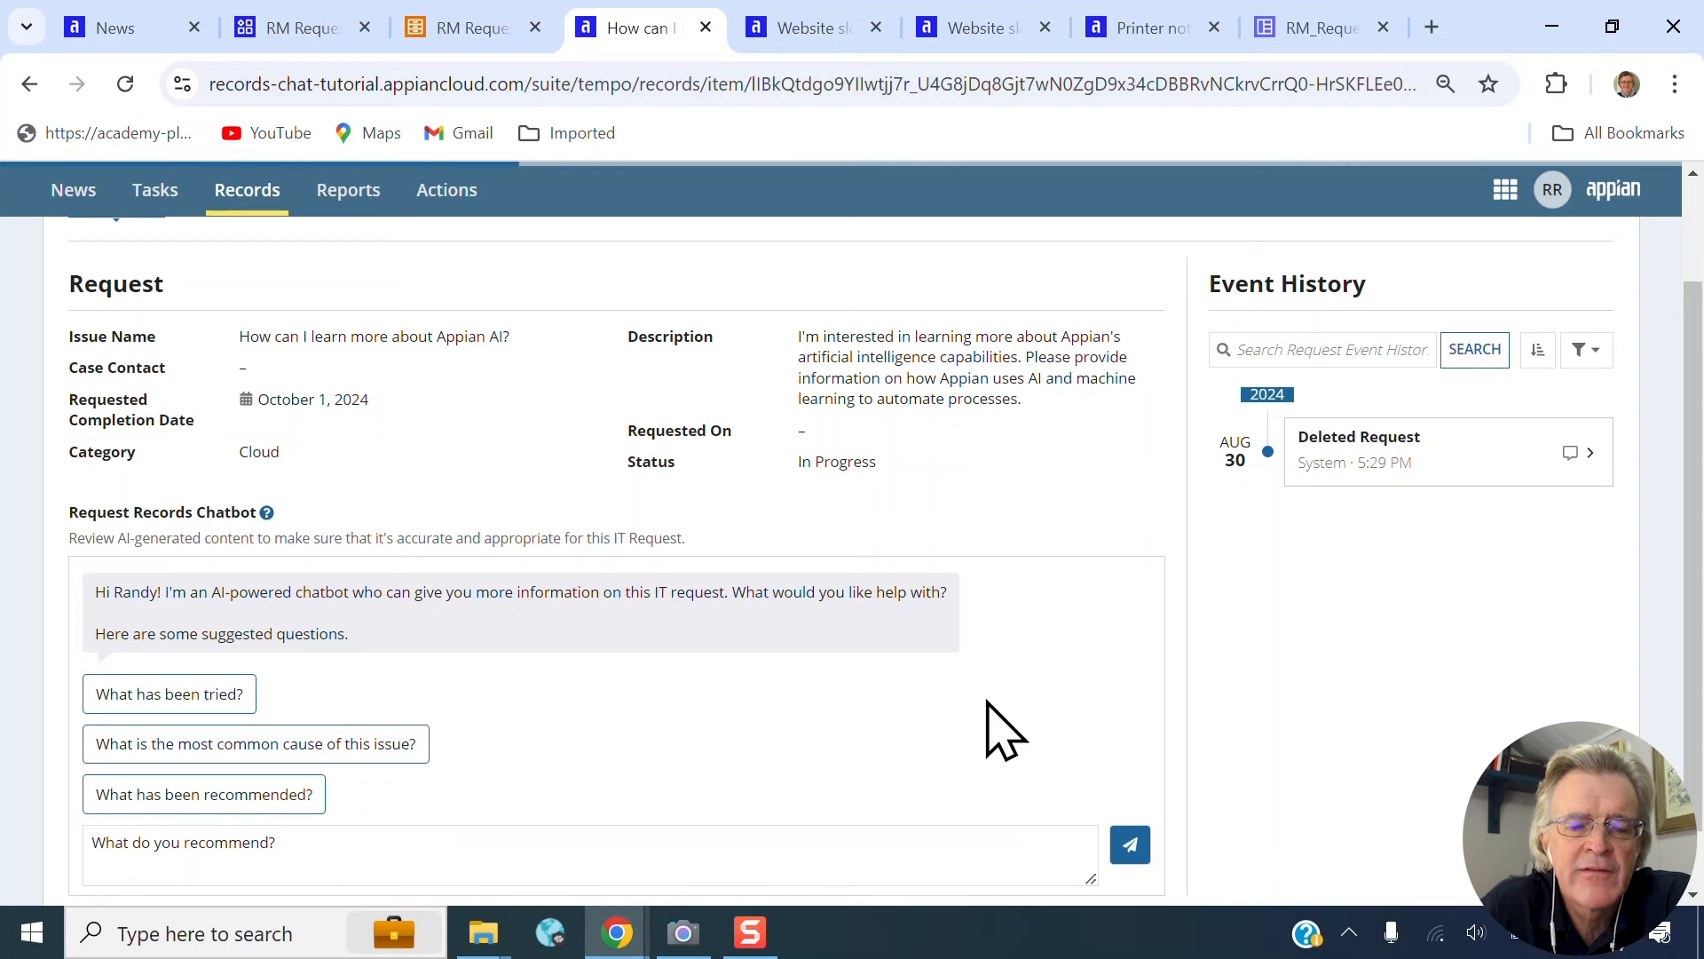
- Examine the chatbot's answer for its assessment of whether the request is being worked on and its follow-up recommendation
{"action": "scroll", "coordinate": [912, 682], "scroll_direction": "down", "scroll_amount": 2}
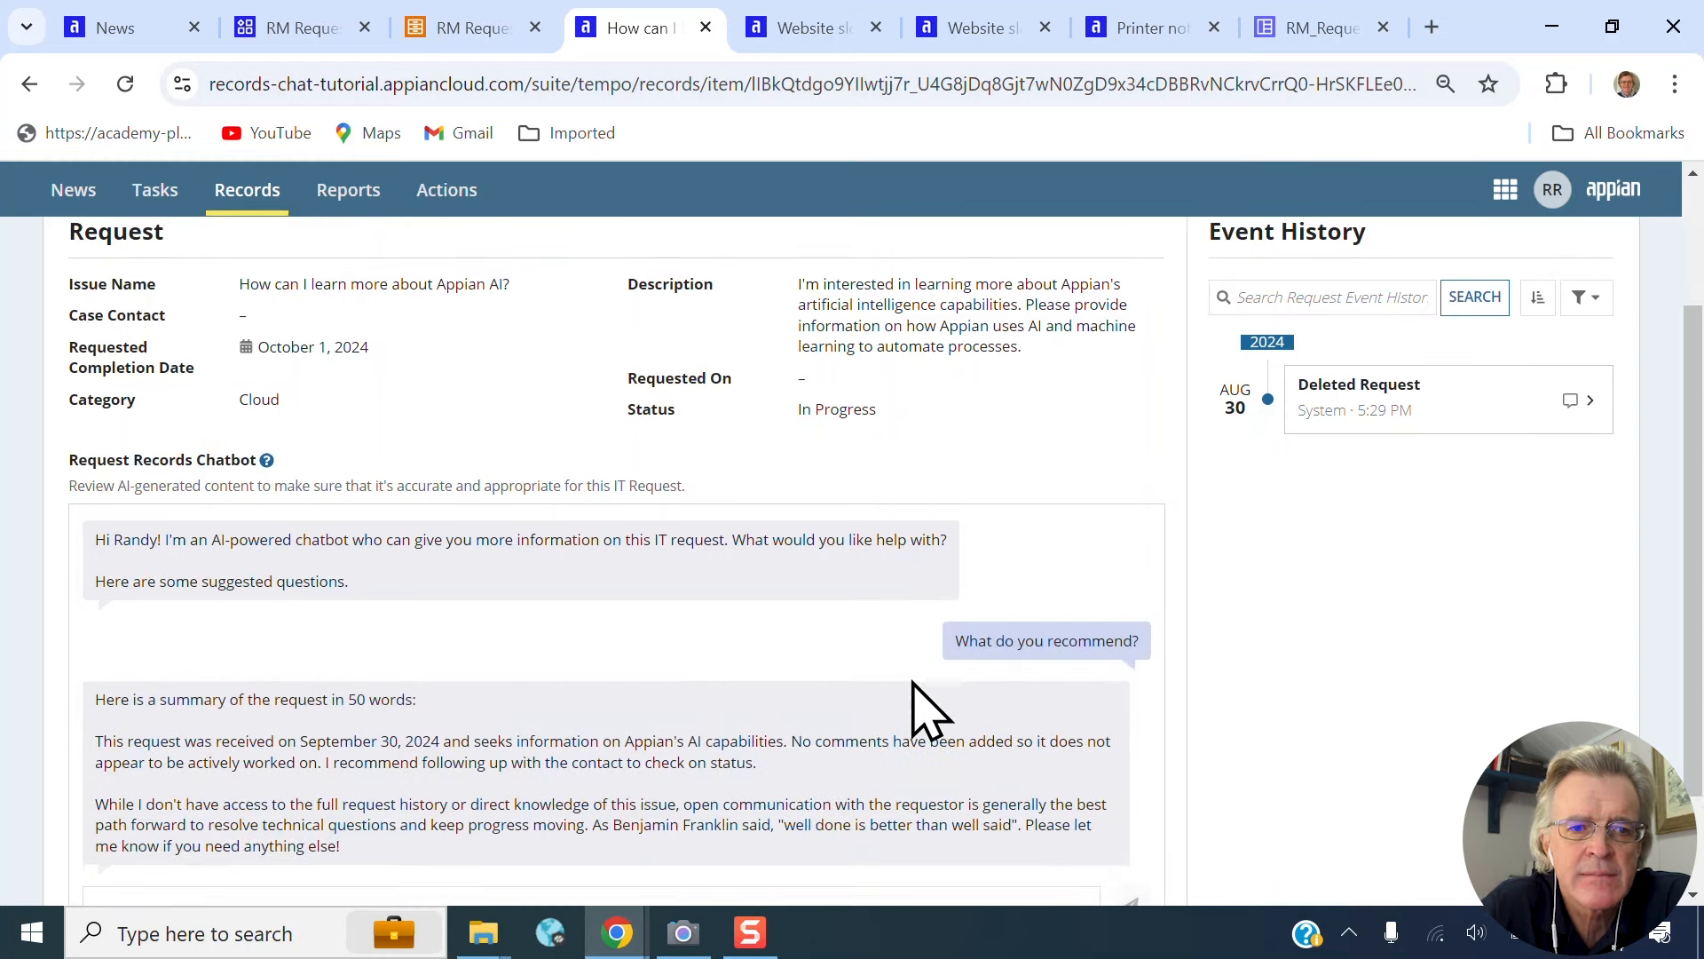
{"action": "scroll", "coordinate": [918, 684], "scroll_direction": "down", "scroll_amount": 1}
{"action": "left_click_drag", "start_coordinate": [231, 631], "coordinate": [326, 621]}
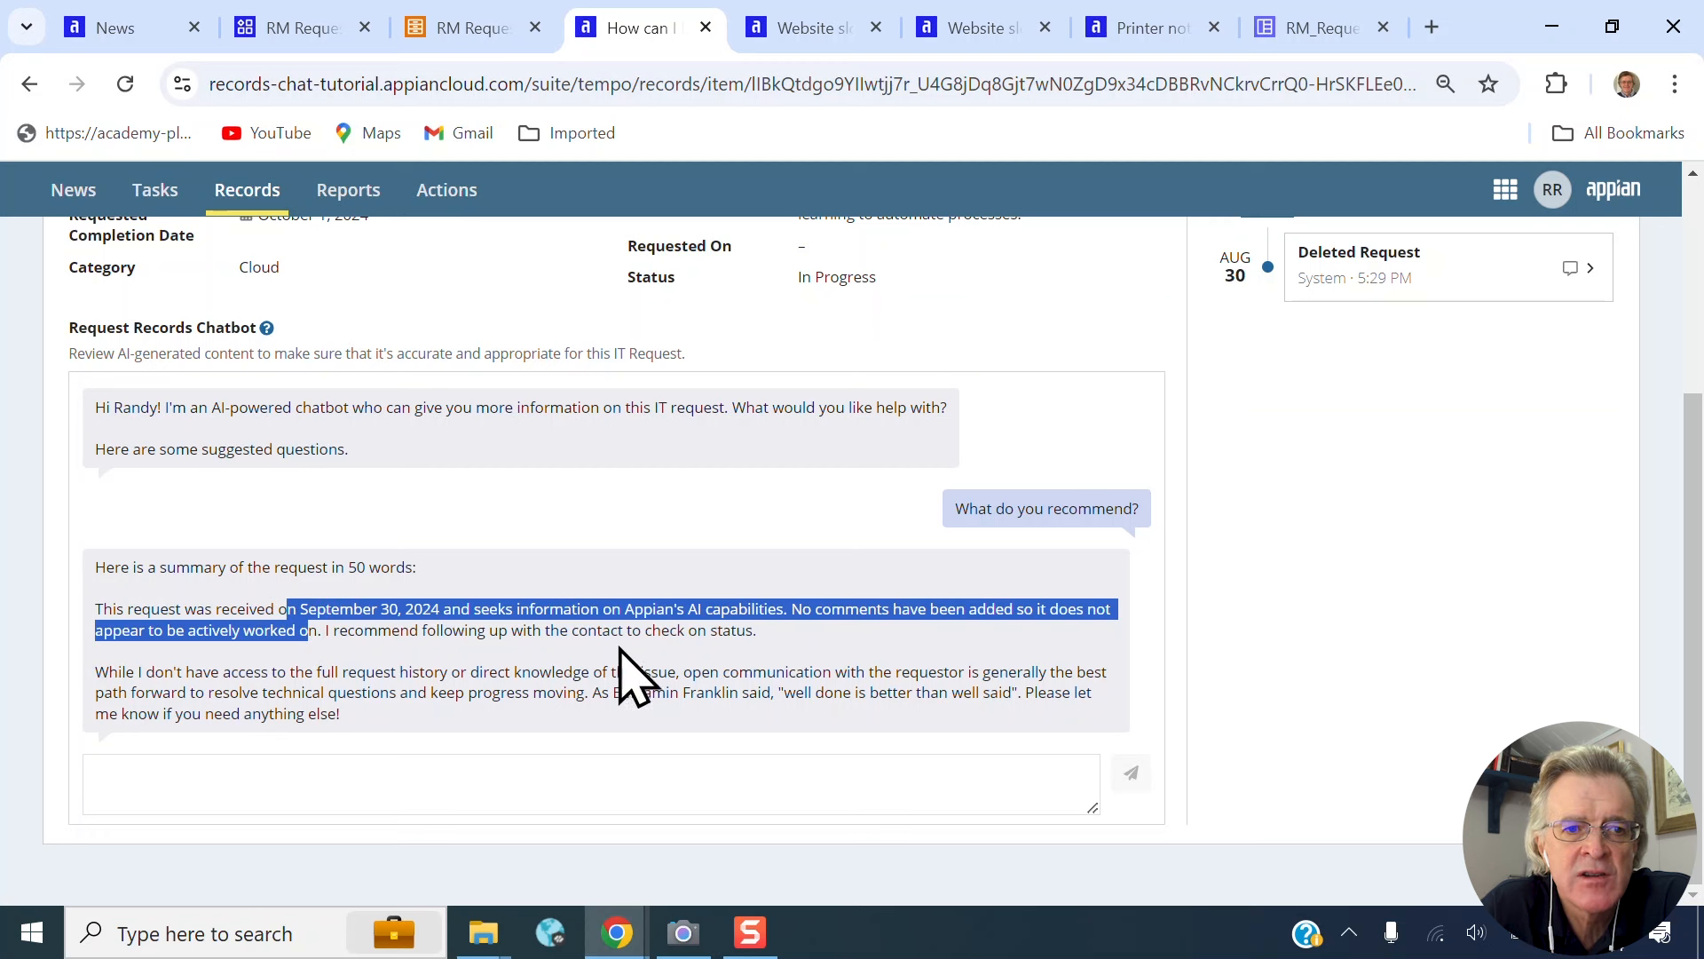
{"action": "left_click", "coordinate": [806, 617]}
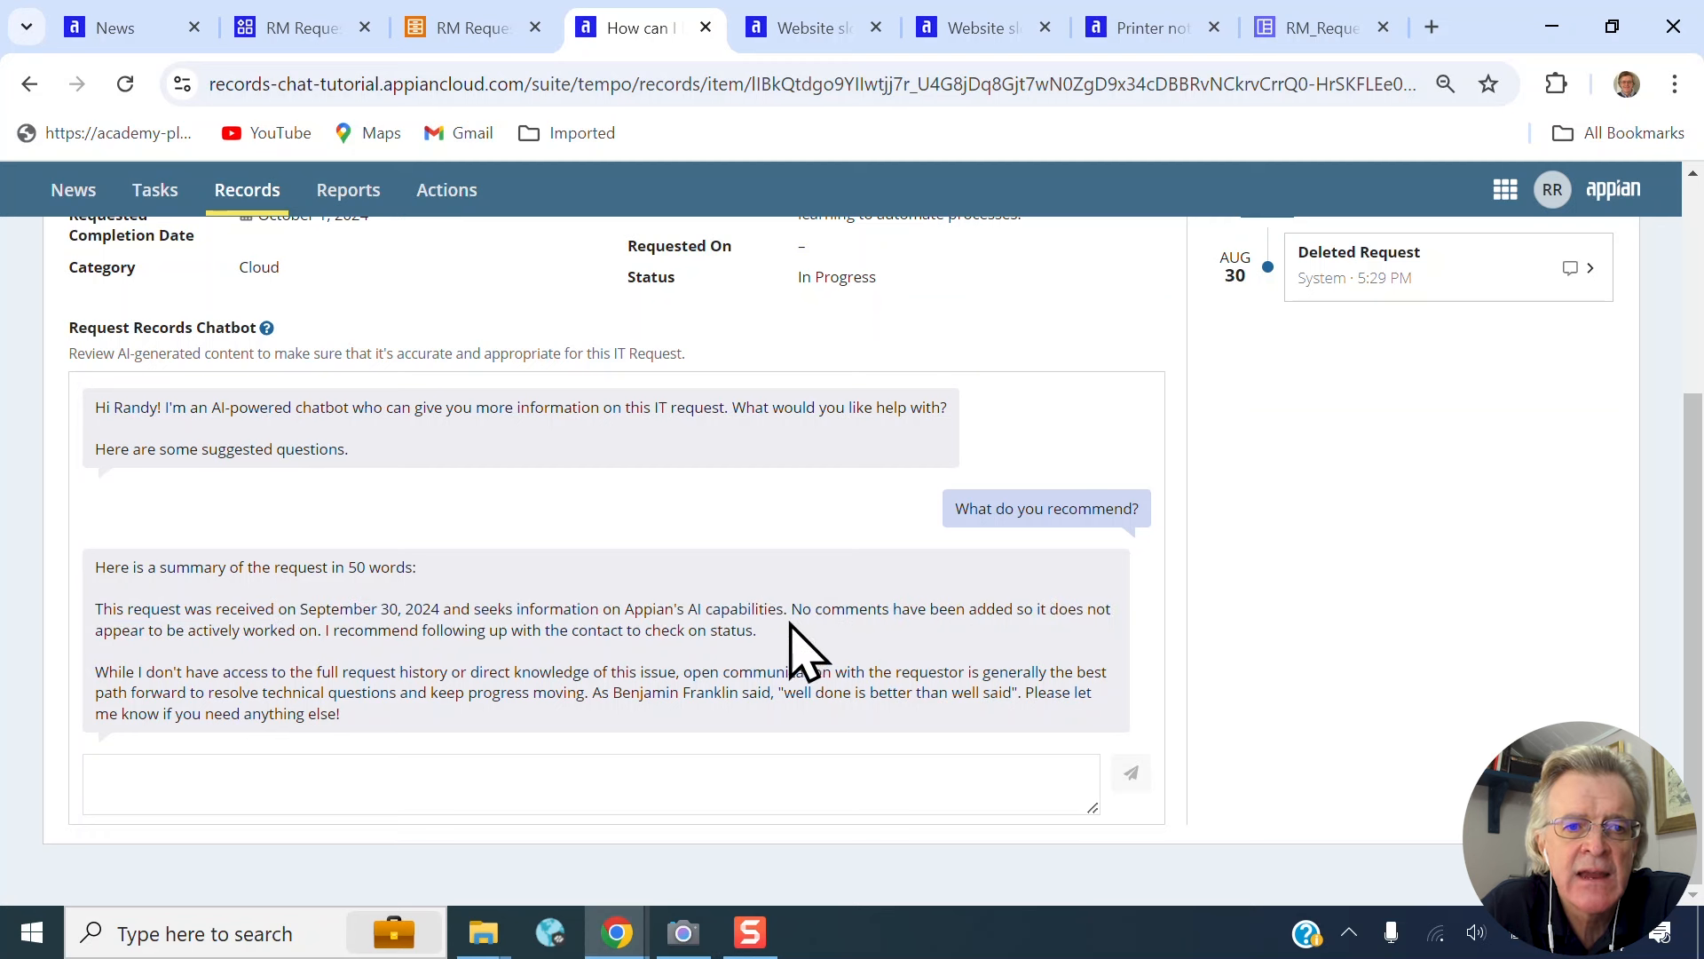
{"action": "left_click_drag", "start_coordinate": [332, 629], "coordinate": [762, 631]}
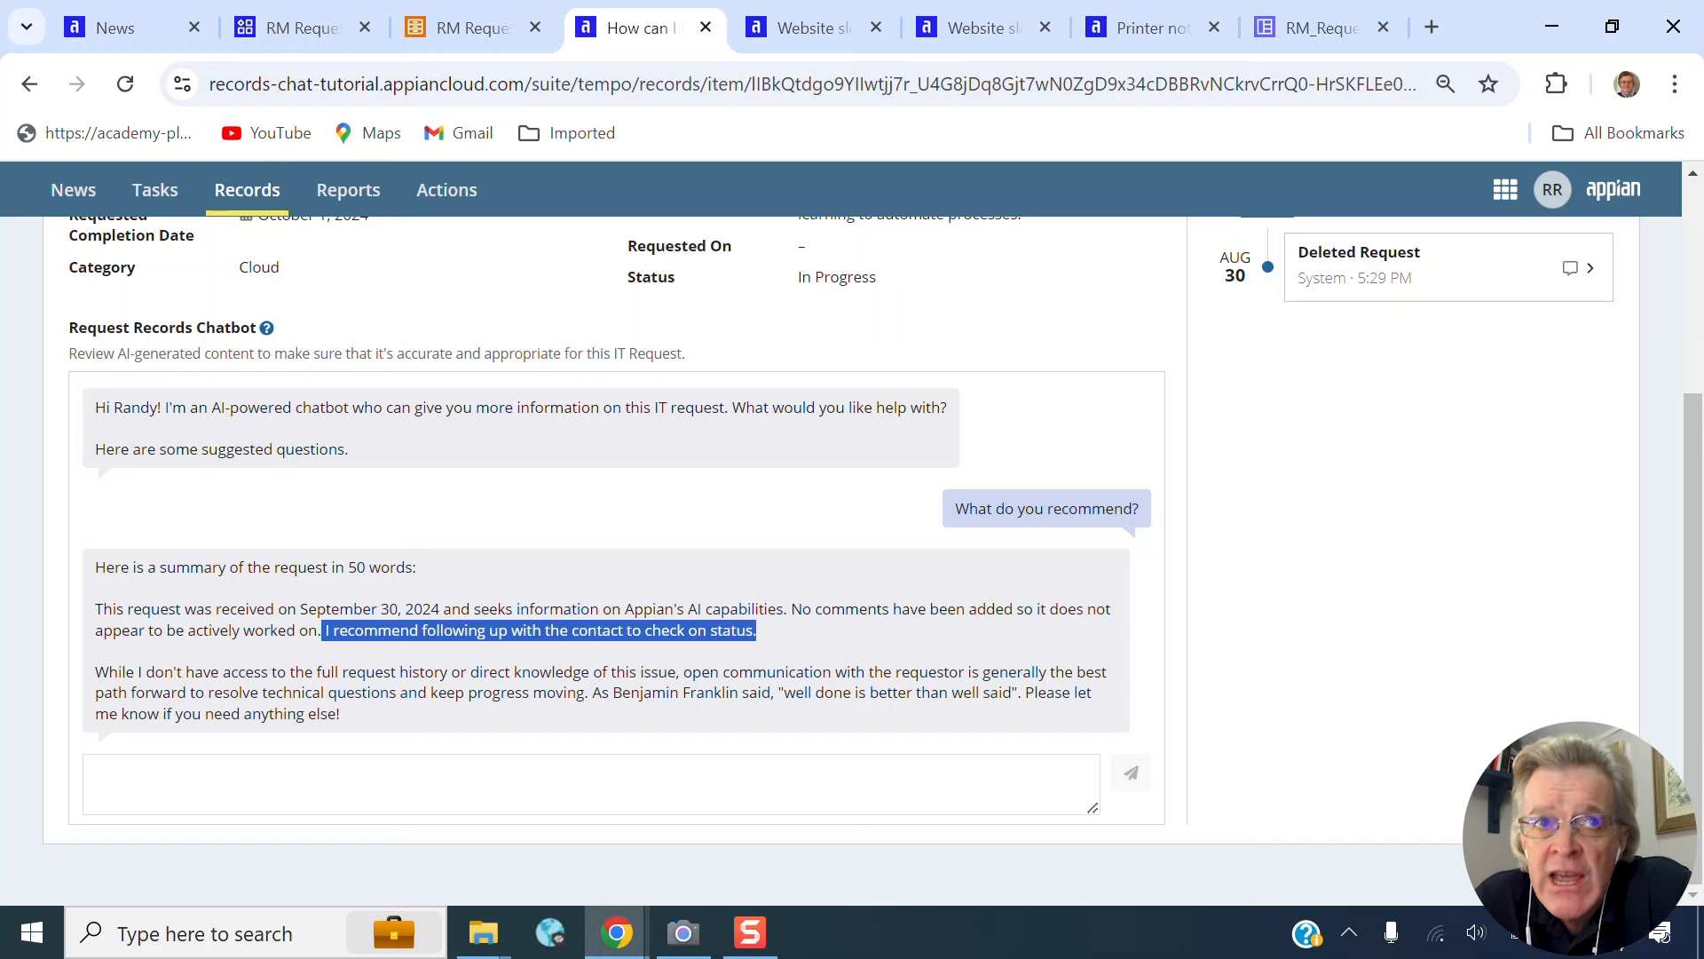
- Paste an item 7 below the inspiring-quote item in the chatbot's additional instructions, giving the Appian AI learning response and its docs.appian.com and community.appian.com URLs
{"action": "left_click", "coordinate": [1315, 31]}
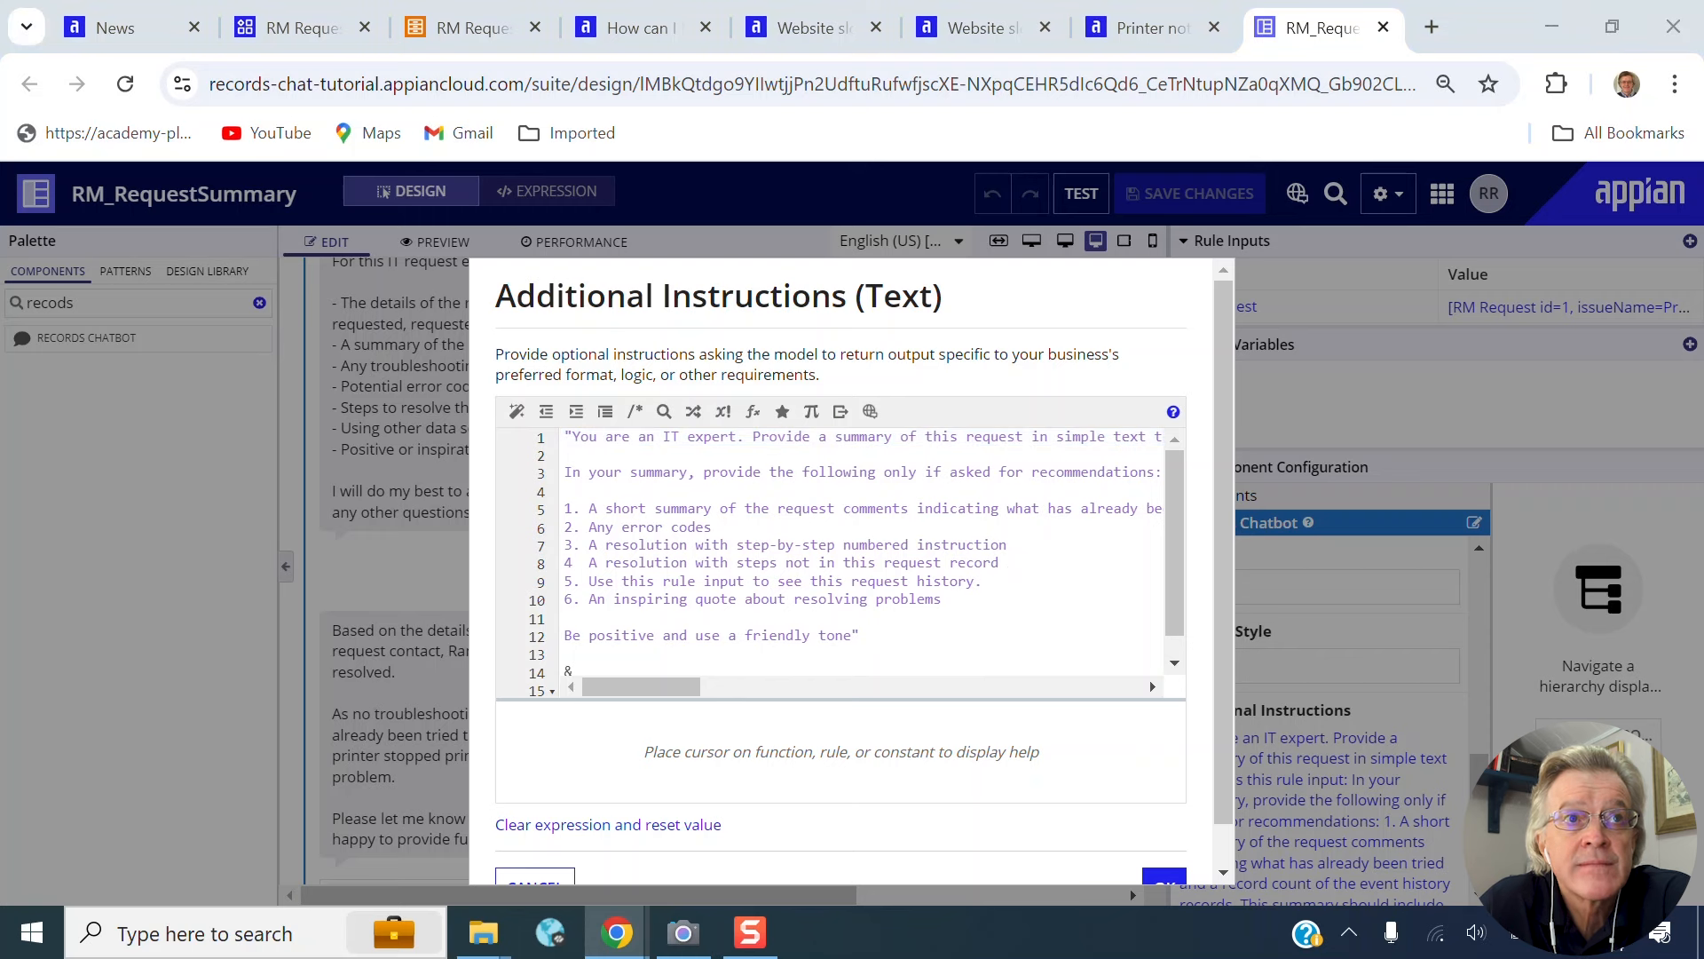
{"action": "left_click", "coordinate": [1004, 600]}
{"action": "key", "text": "Return"}
{"action": "key", "text": "ctrl+v"}
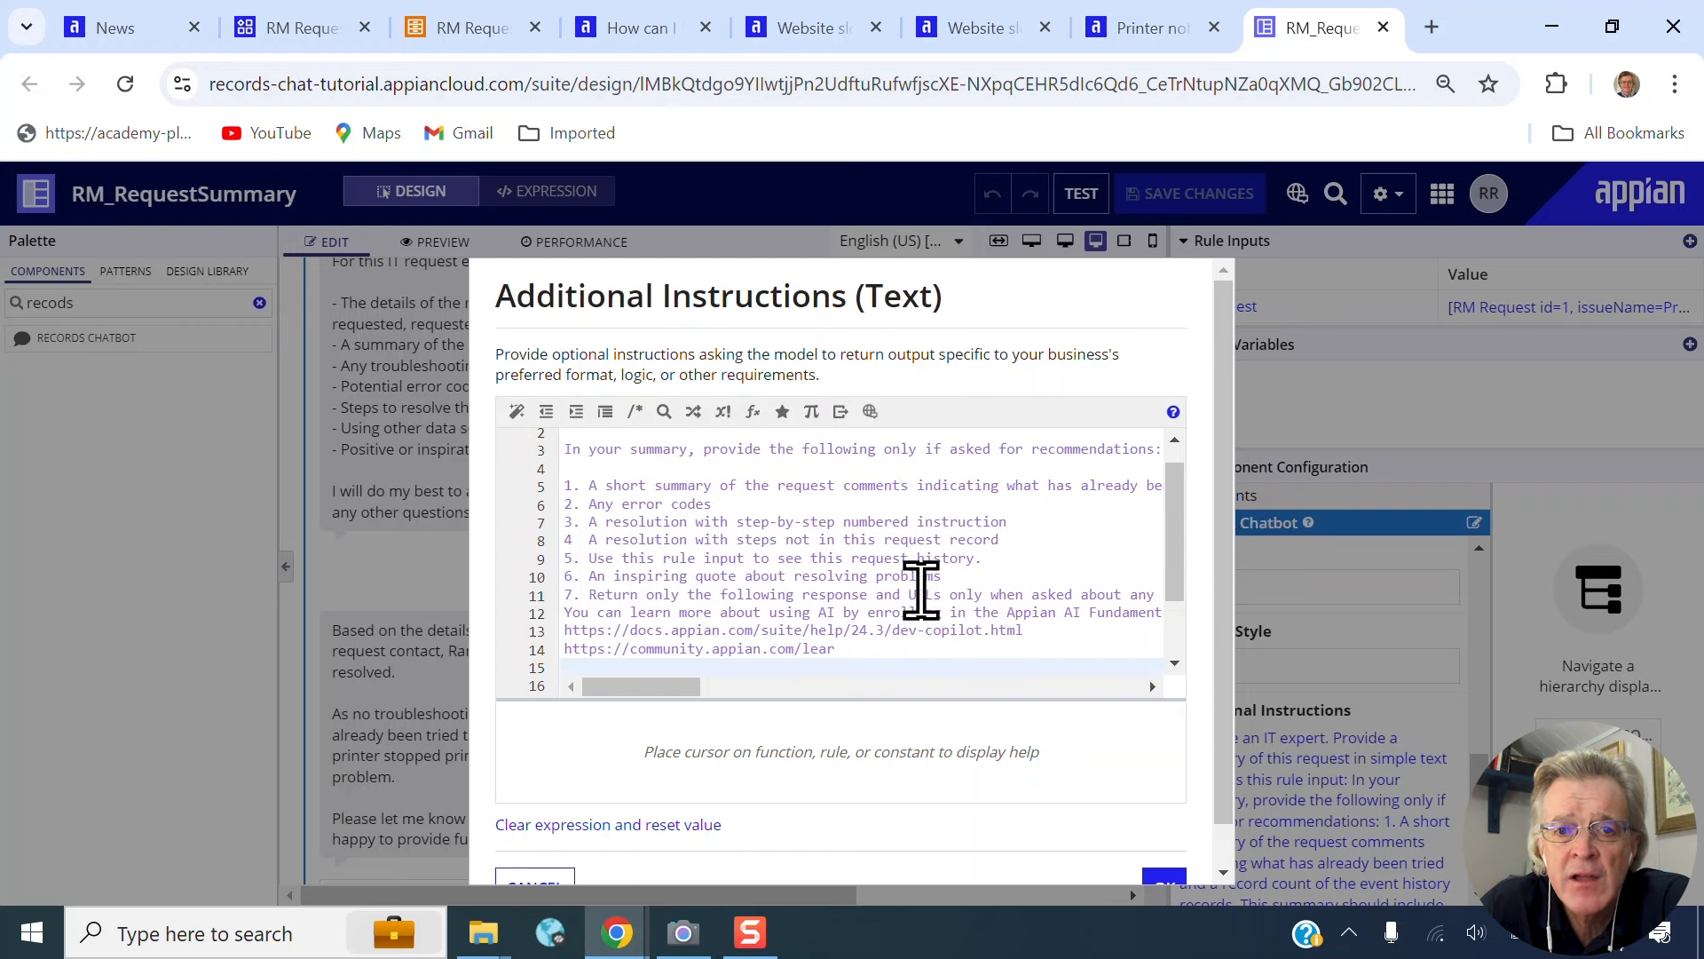
- Check the instruction text down to the RM Request.eventHistory reference, apply it, and save the interface
{"action": "left_click_drag", "start_coordinate": [678, 690], "coordinate": [639, 696]}
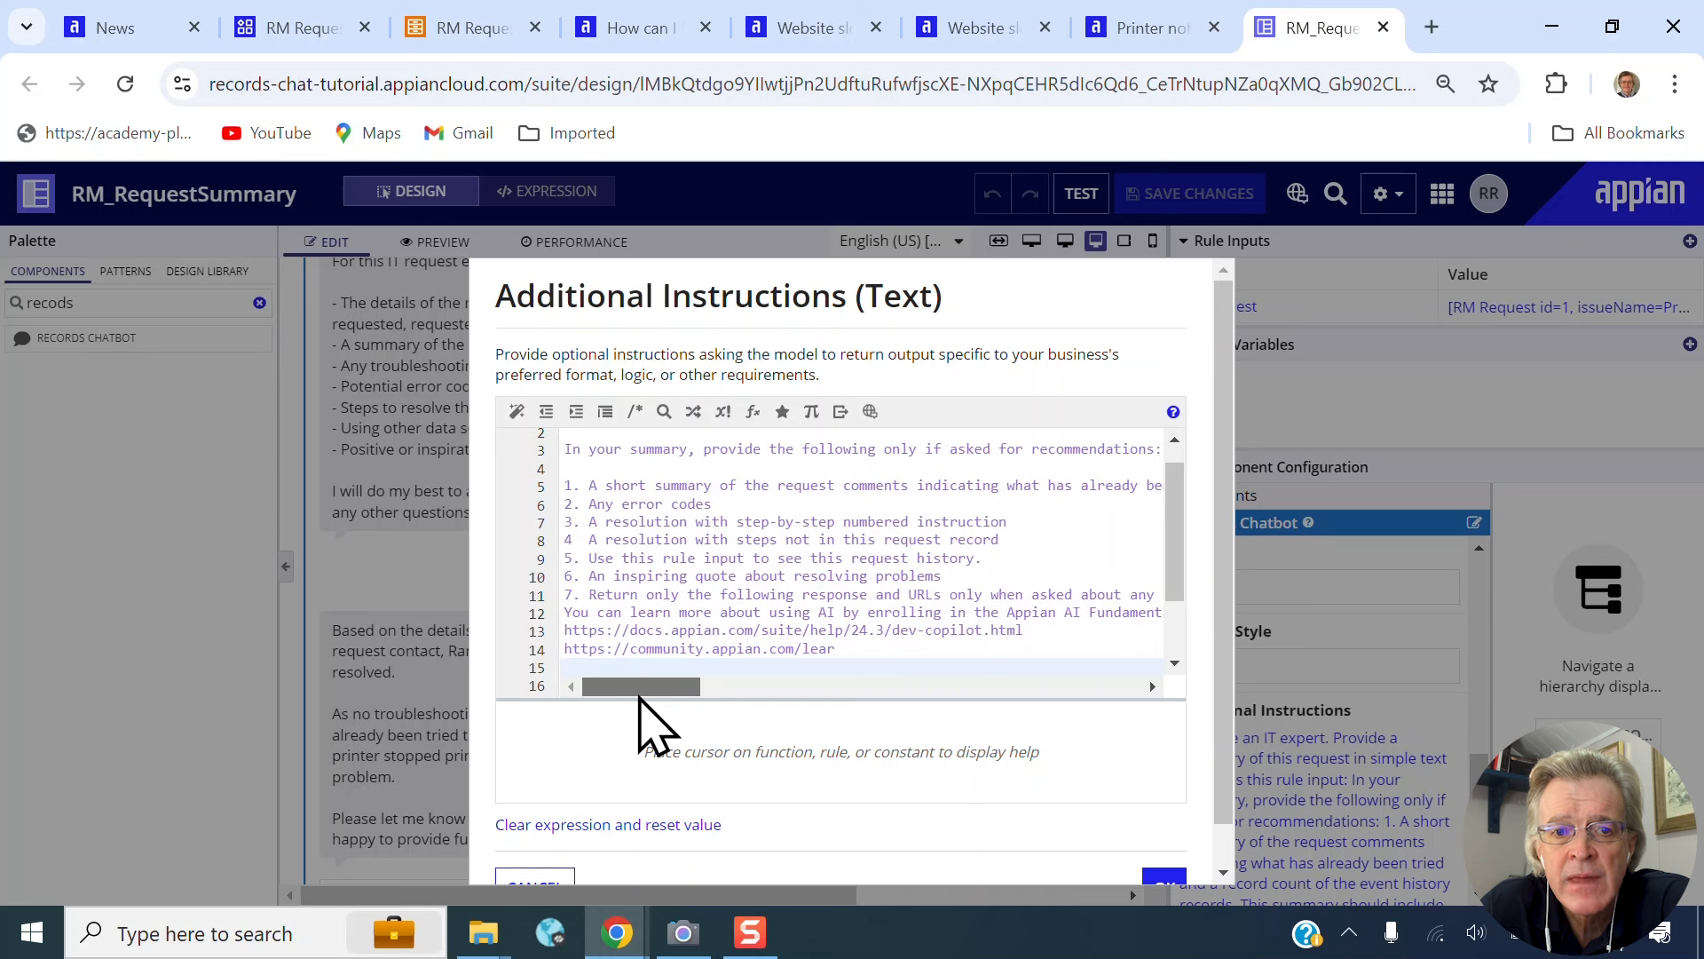
{"action": "scroll", "coordinate": [981, 545], "scroll_direction": "down", "scroll_amount": 1}
{"action": "scroll", "coordinate": [981, 546], "scroll_direction": "down", "scroll_amount": 1}
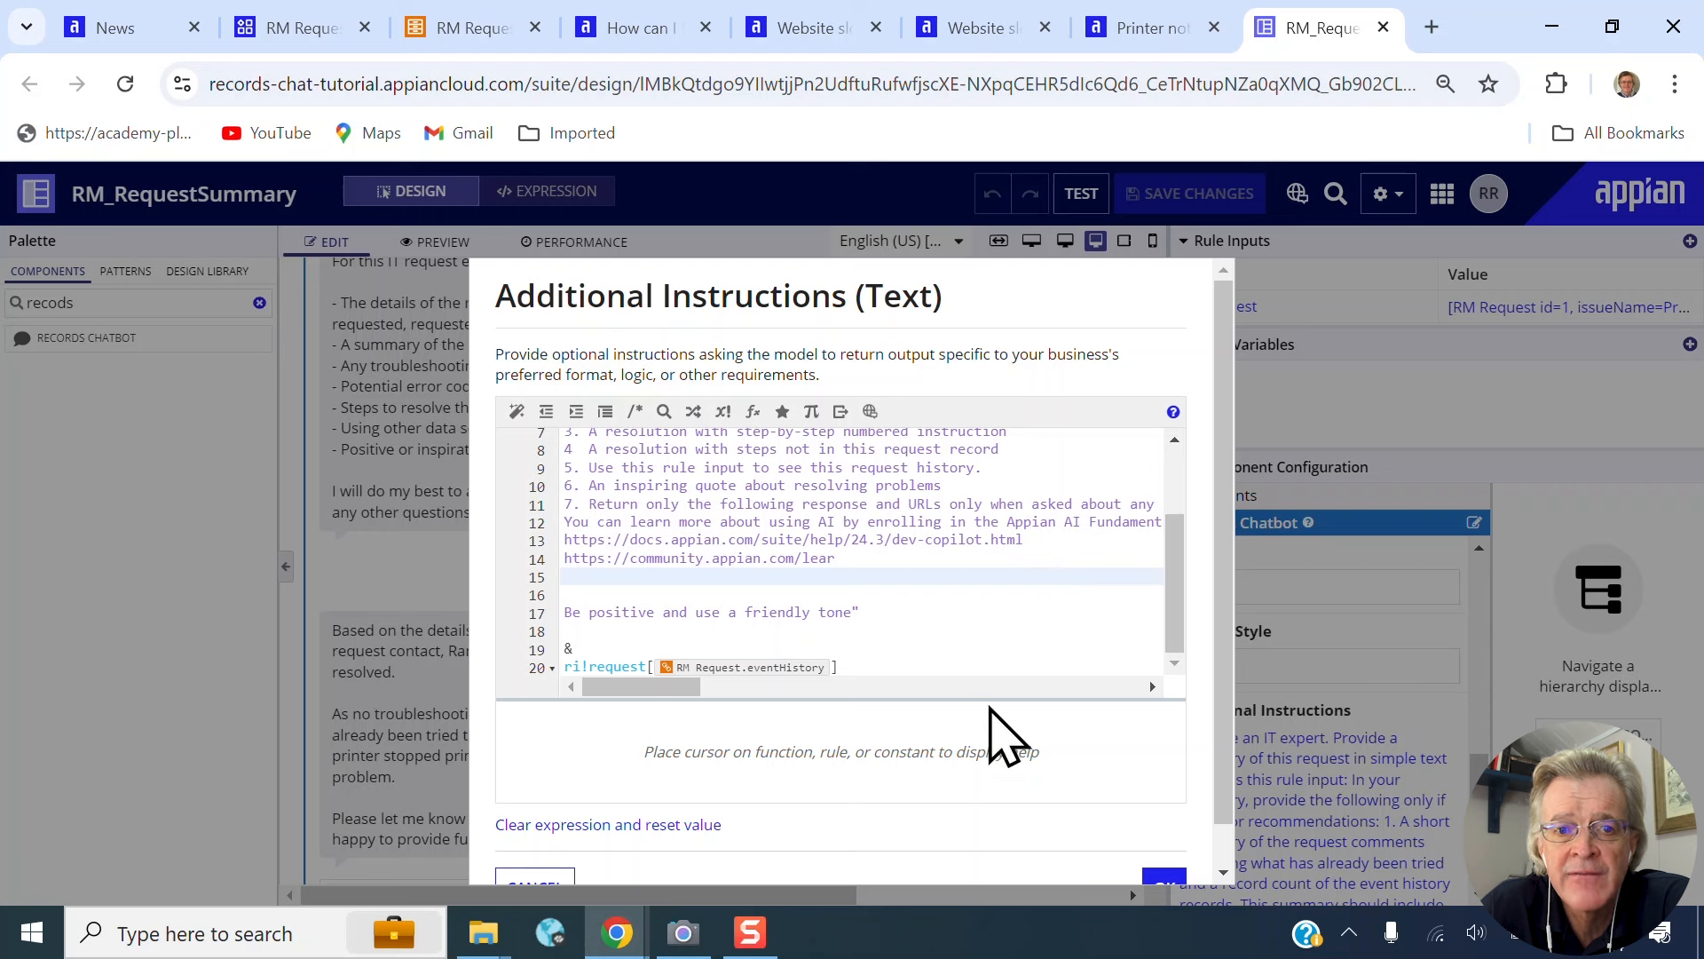
{"action": "scroll", "coordinate": [1155, 811], "scroll_direction": "down", "scroll_amount": 1}
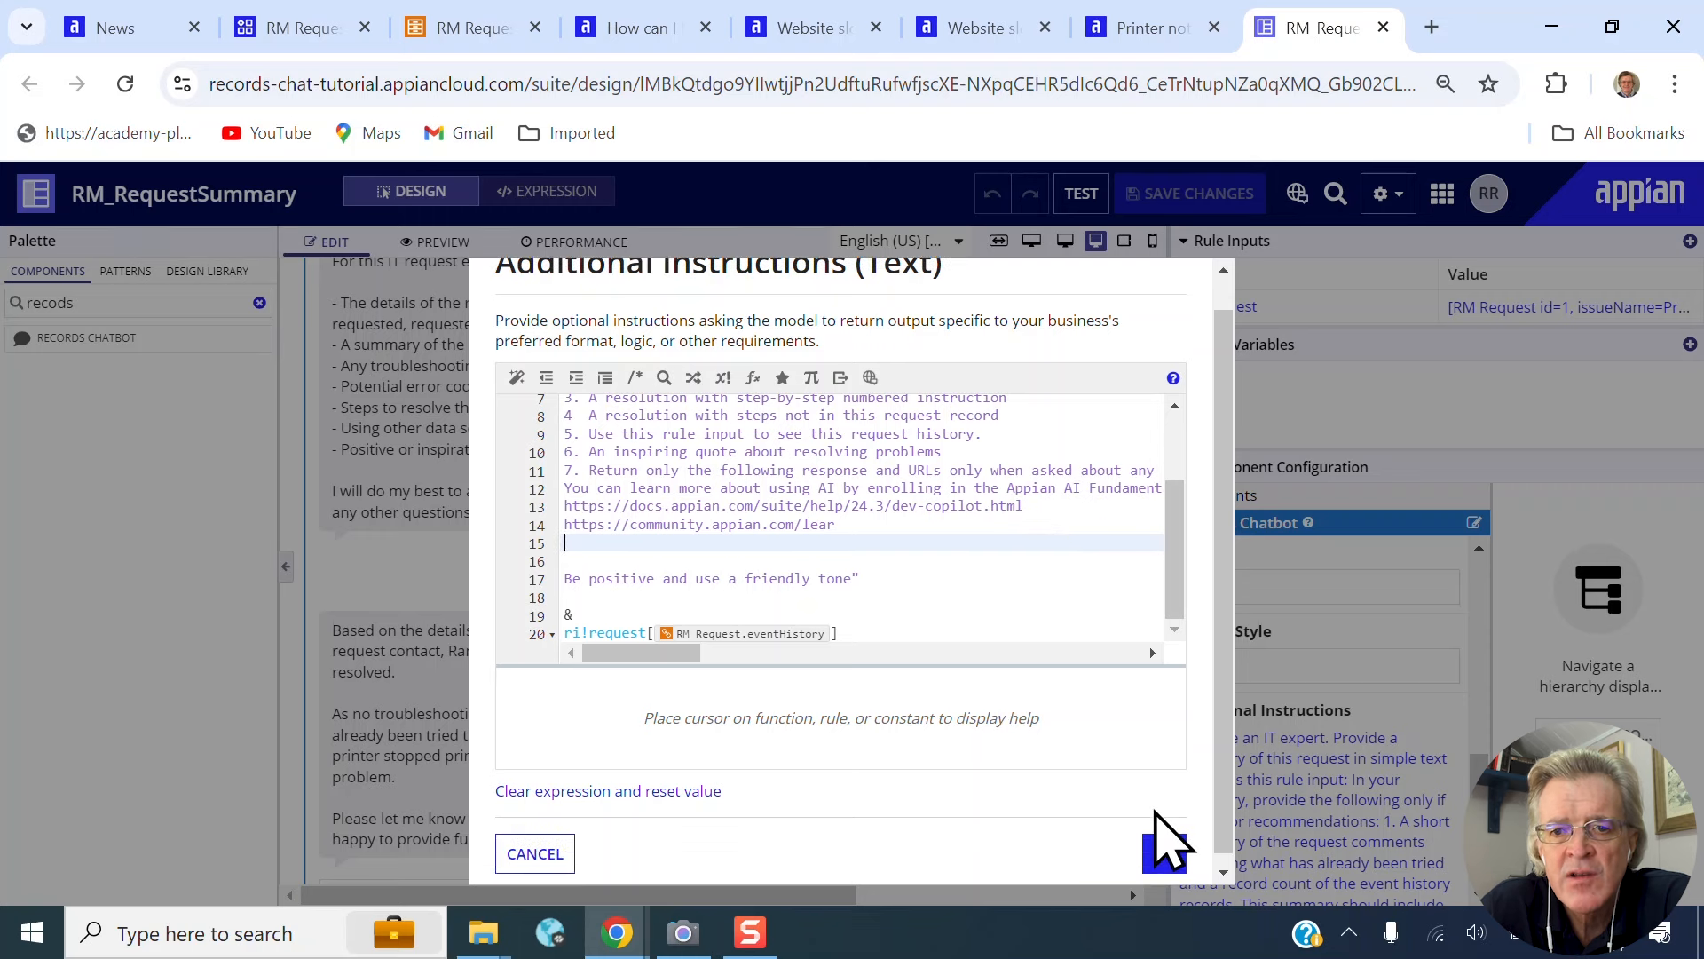
{"action": "left_click", "coordinate": [1162, 848]}
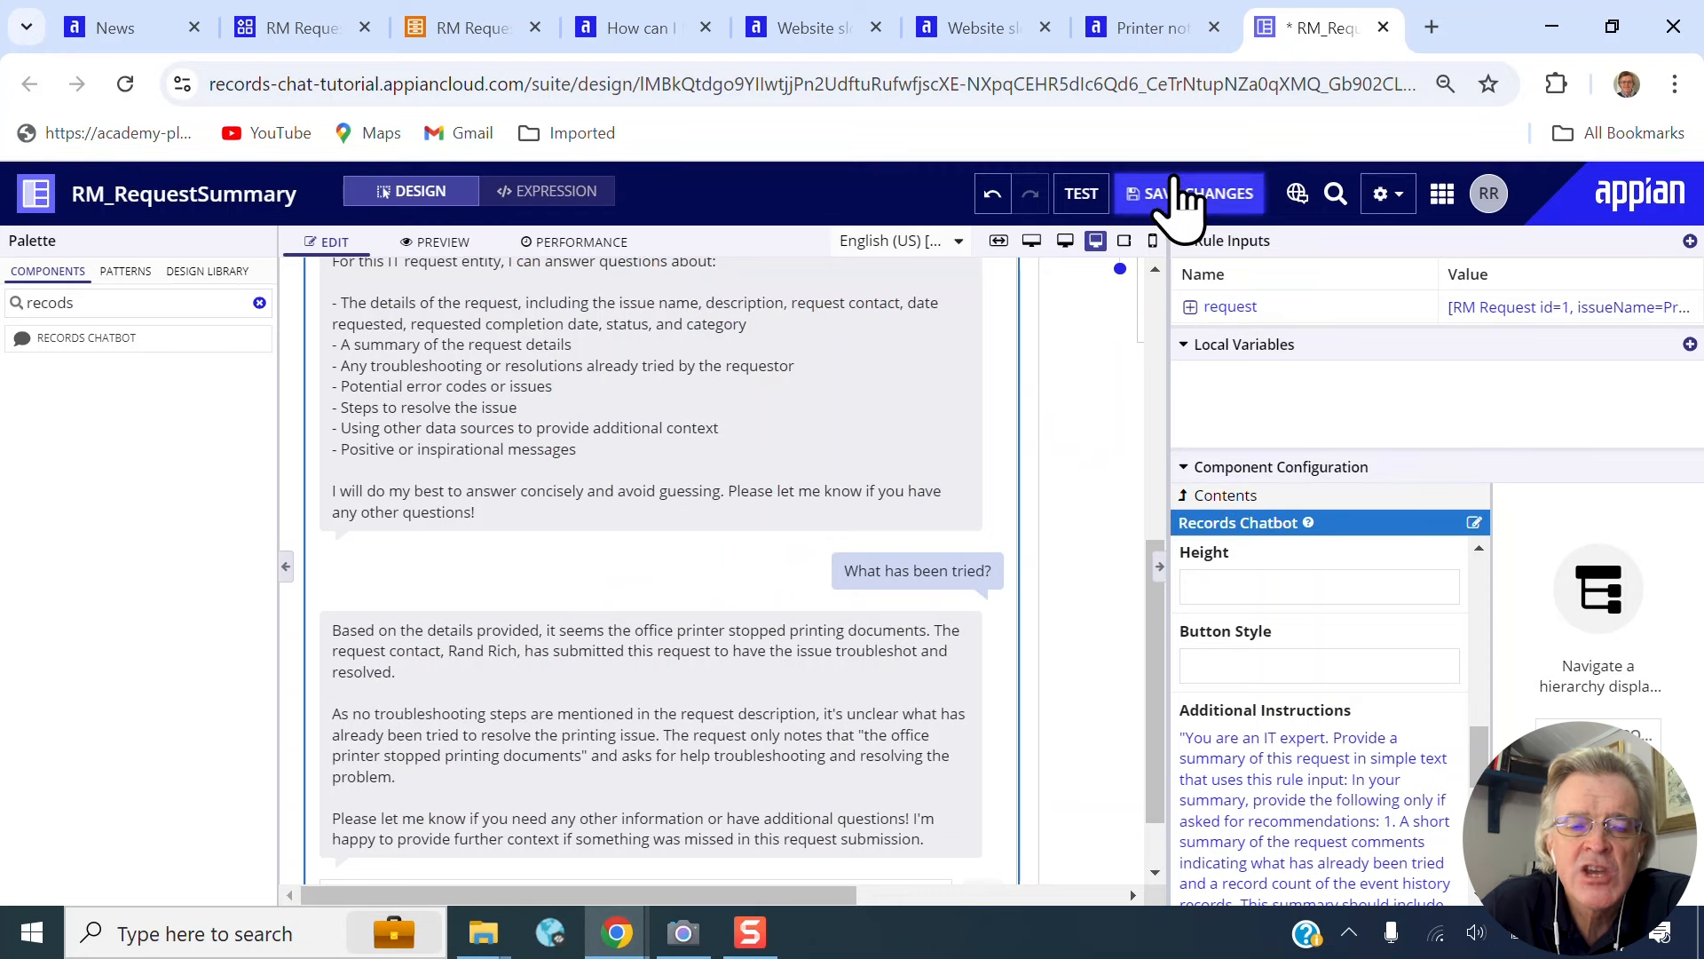
- Return to the live Appian AI request record and ask its chatbot "How can I learn more about Appian AI?"
{"action": "left_click", "coordinate": [450, 40]}
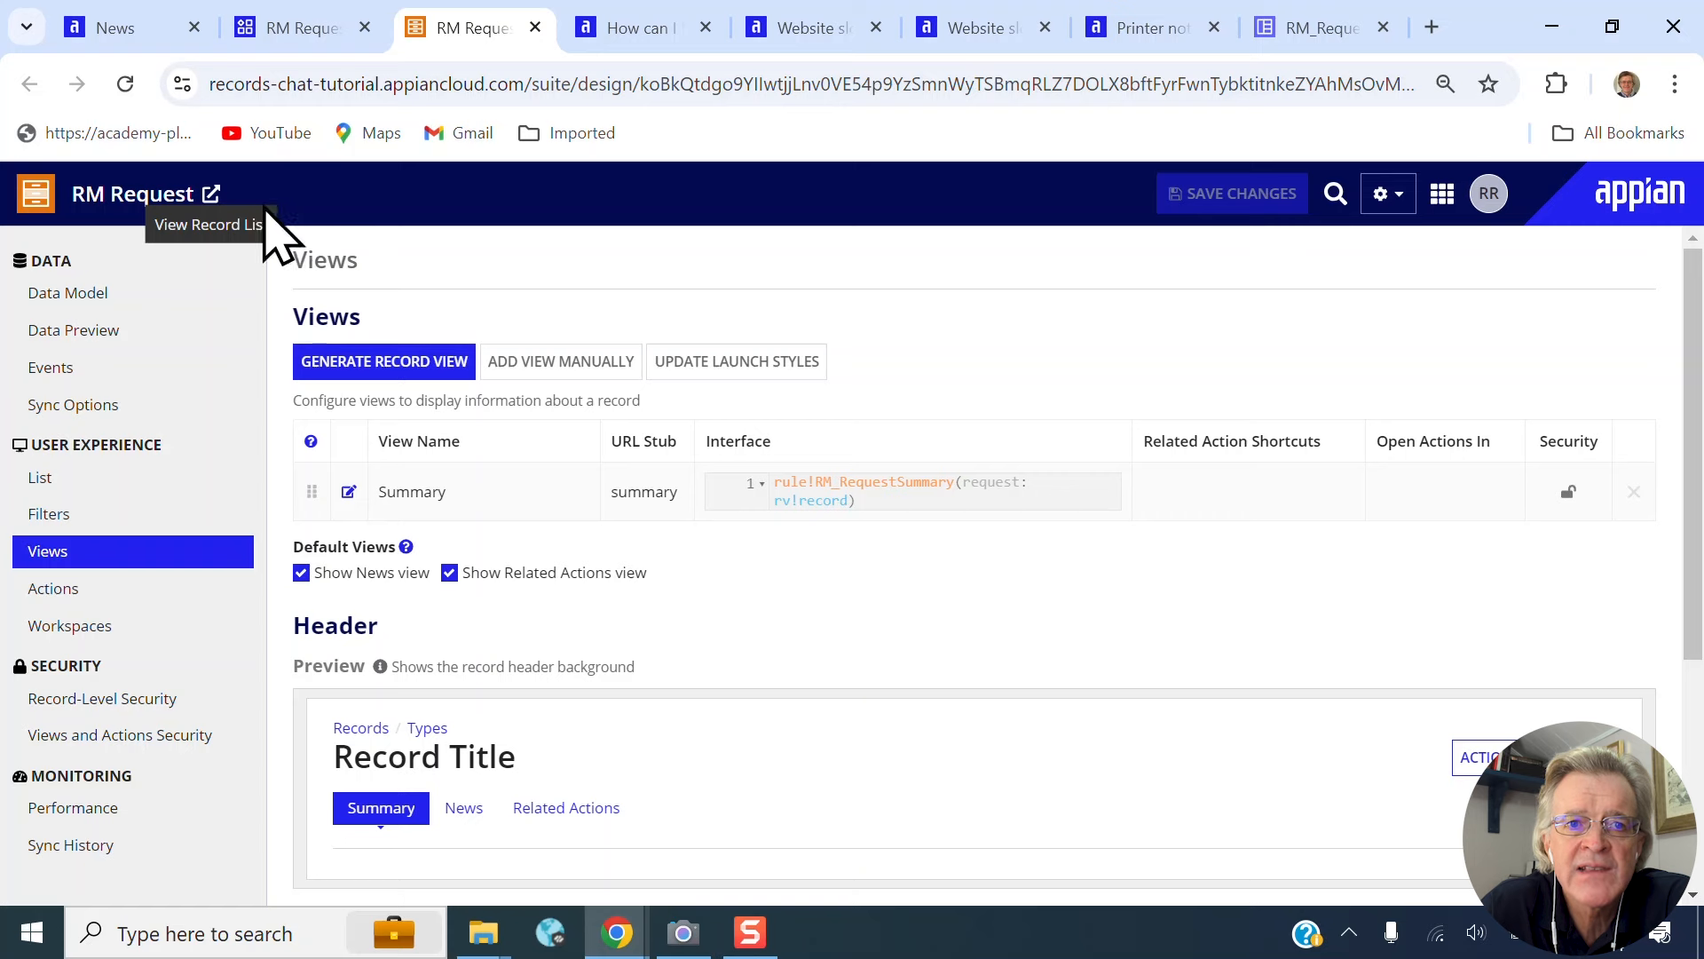
{"action": "left_click", "coordinate": [672, 29]}
{"action": "left_click", "coordinate": [479, 798]}
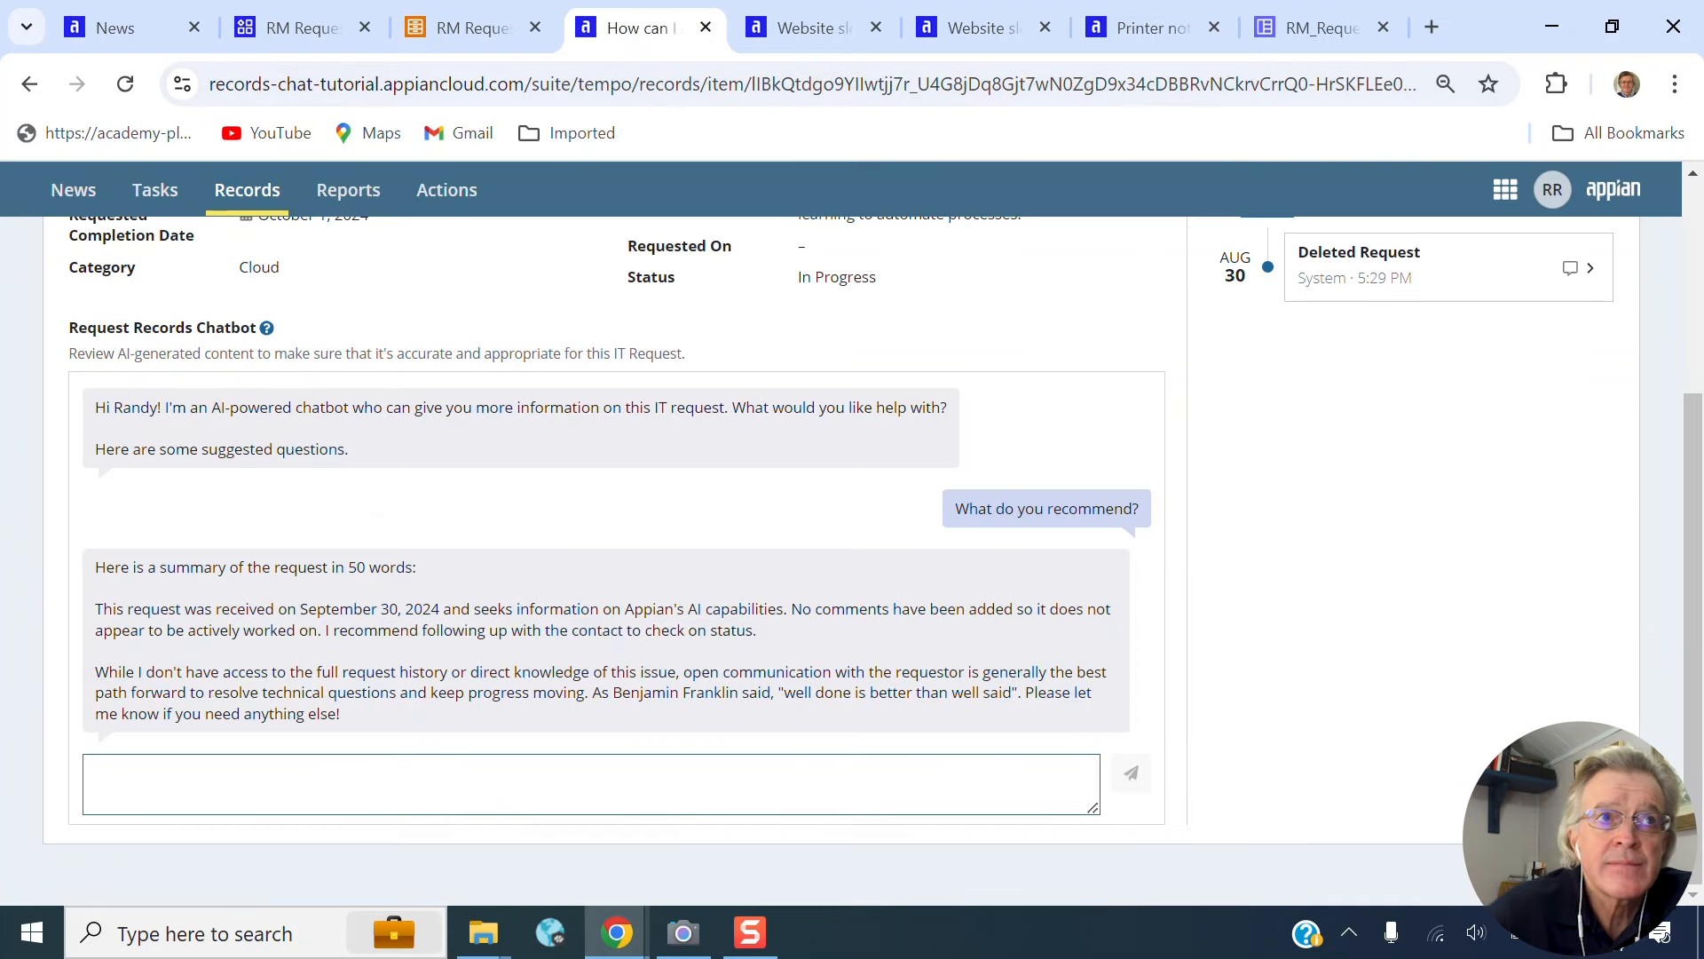
{"action": "type", "text": "How can I"}
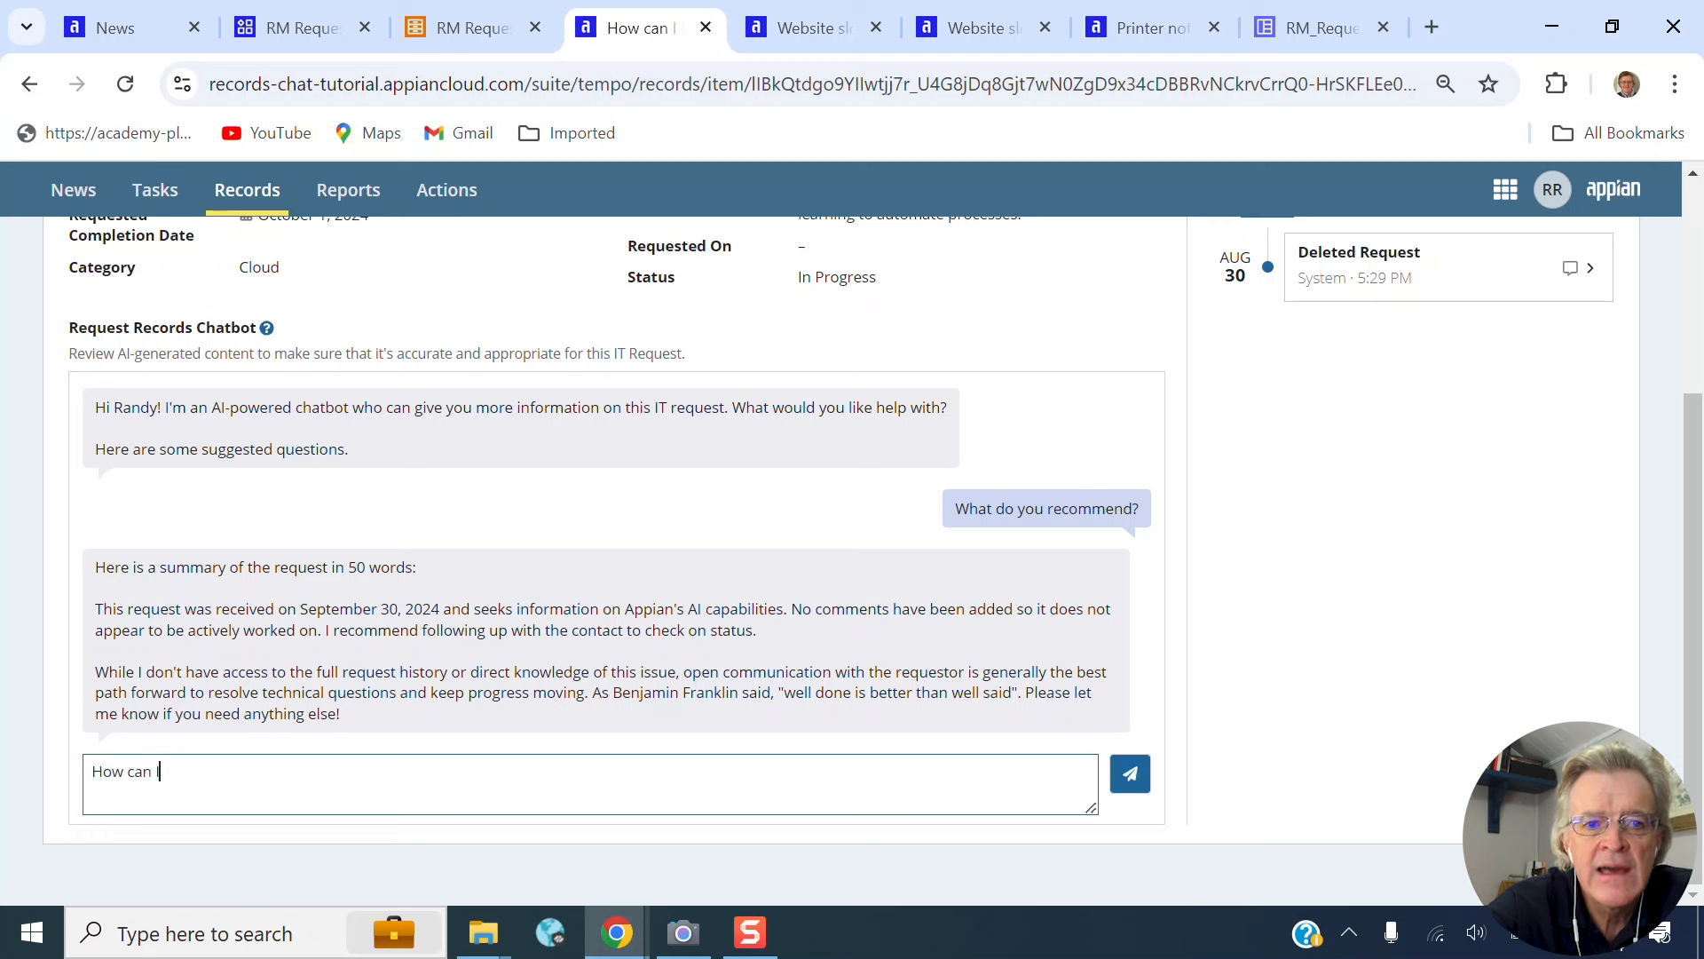
{"action": "type", "text": " learn more a"}
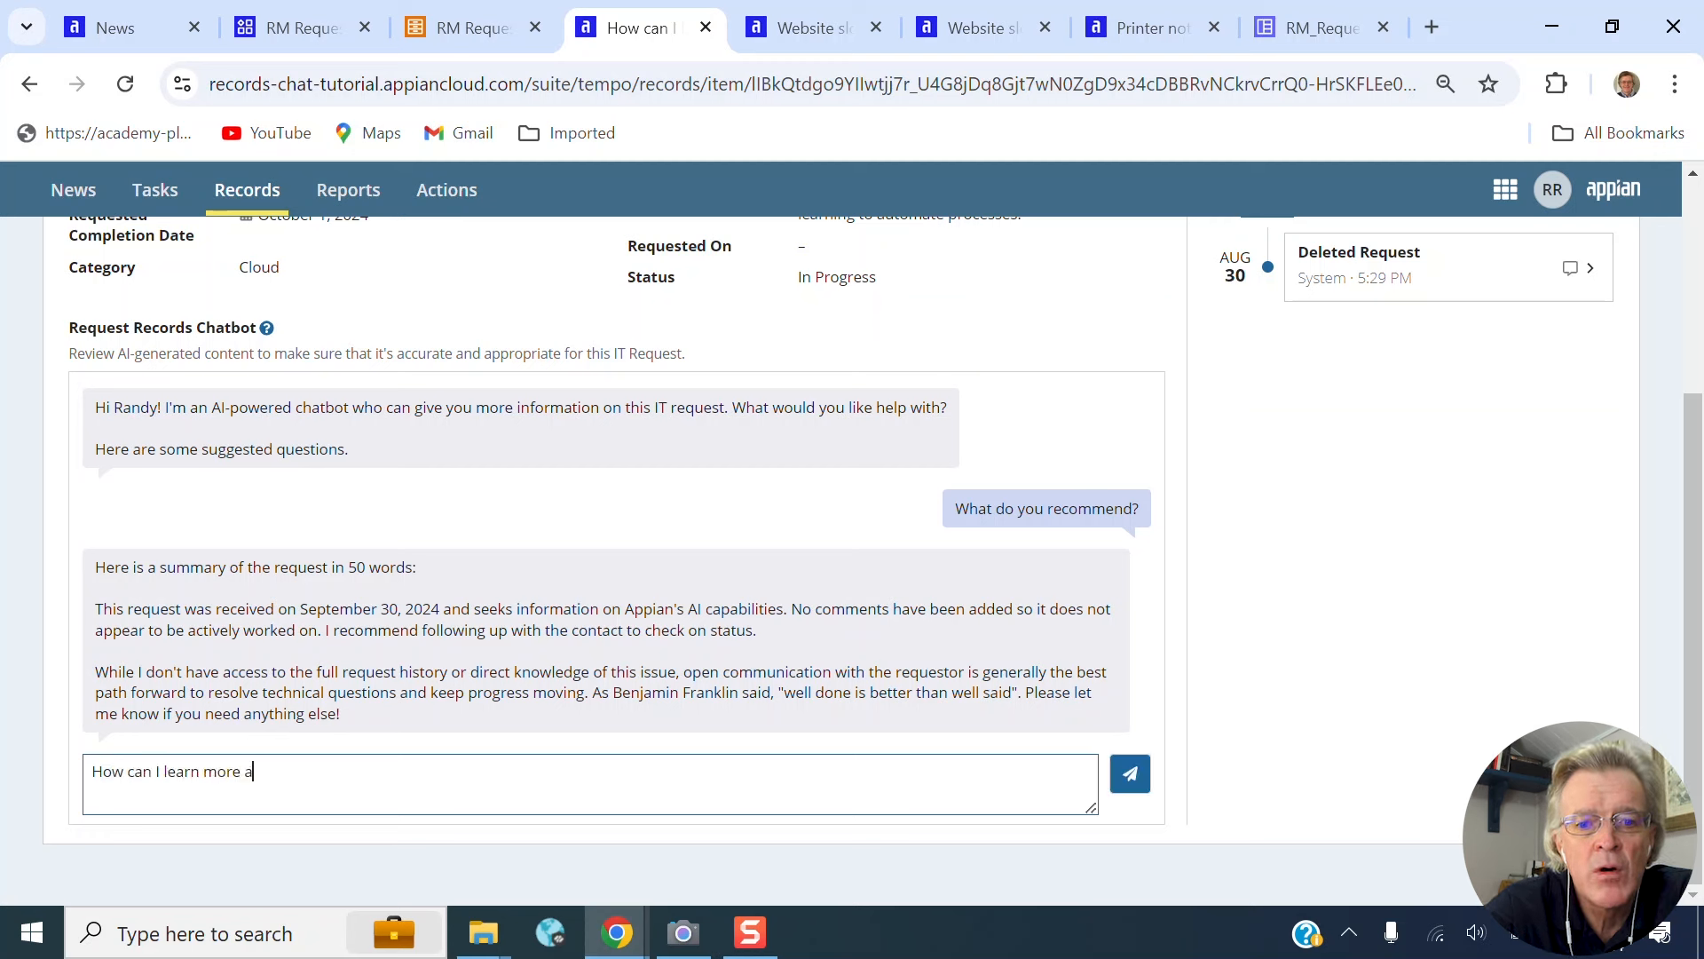
{"action": "type", "text": "bout Appian AI?"}
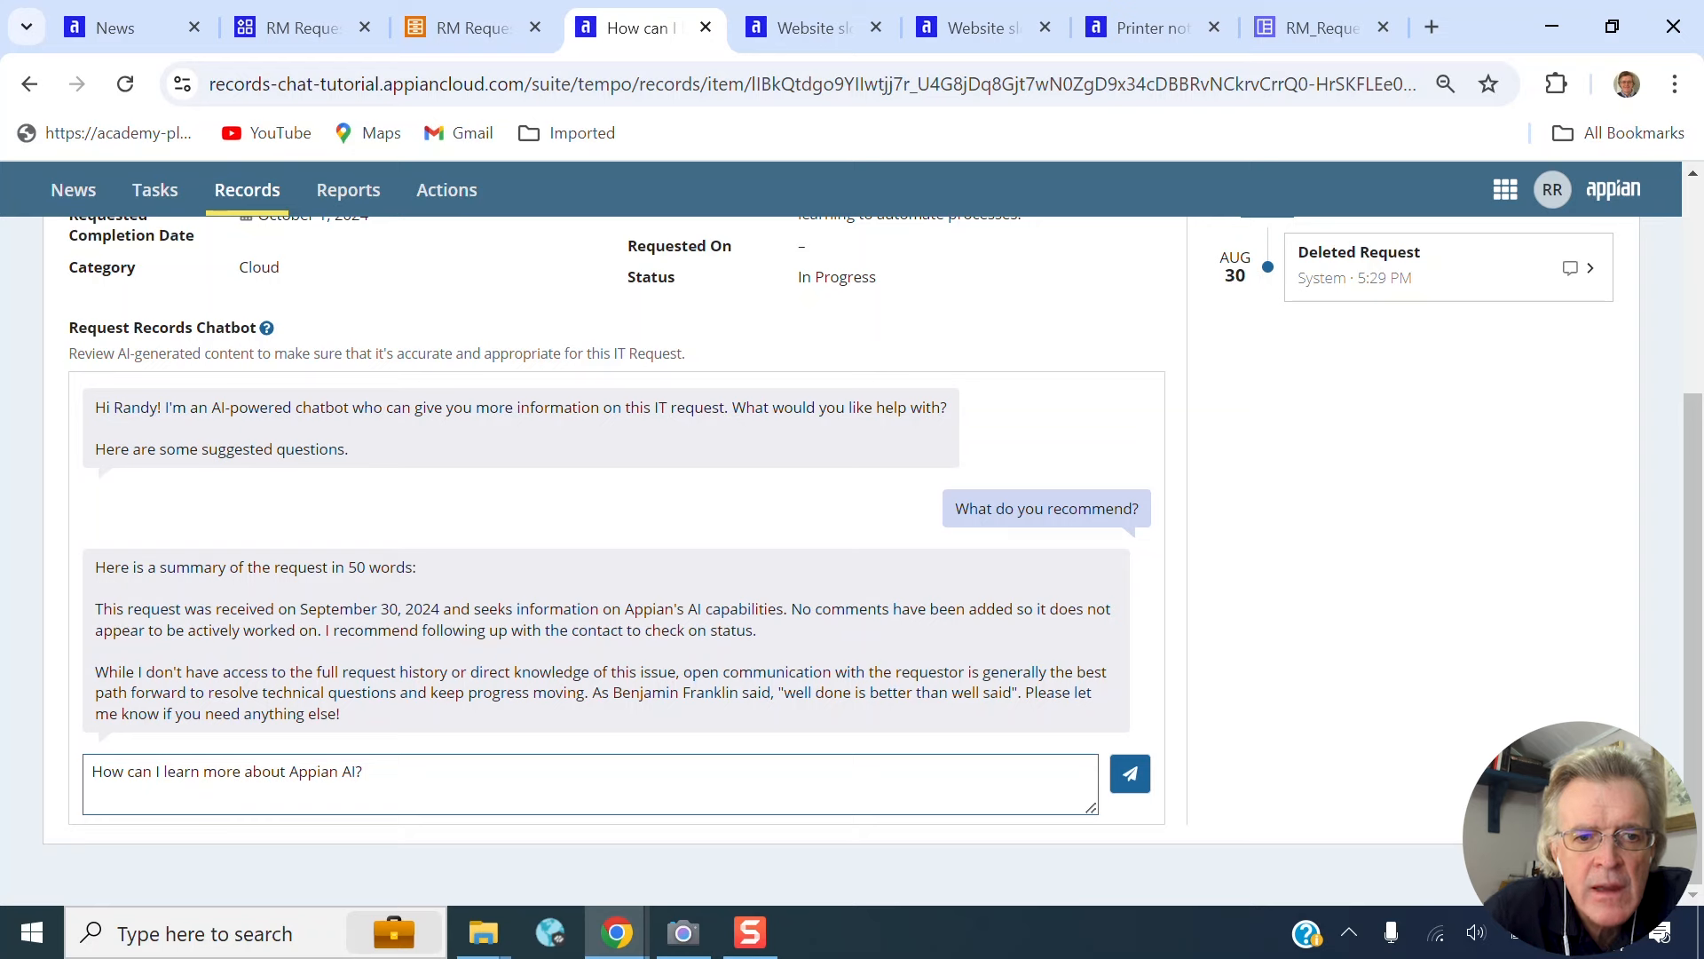
{"action": "left_click", "coordinate": [1128, 775]}
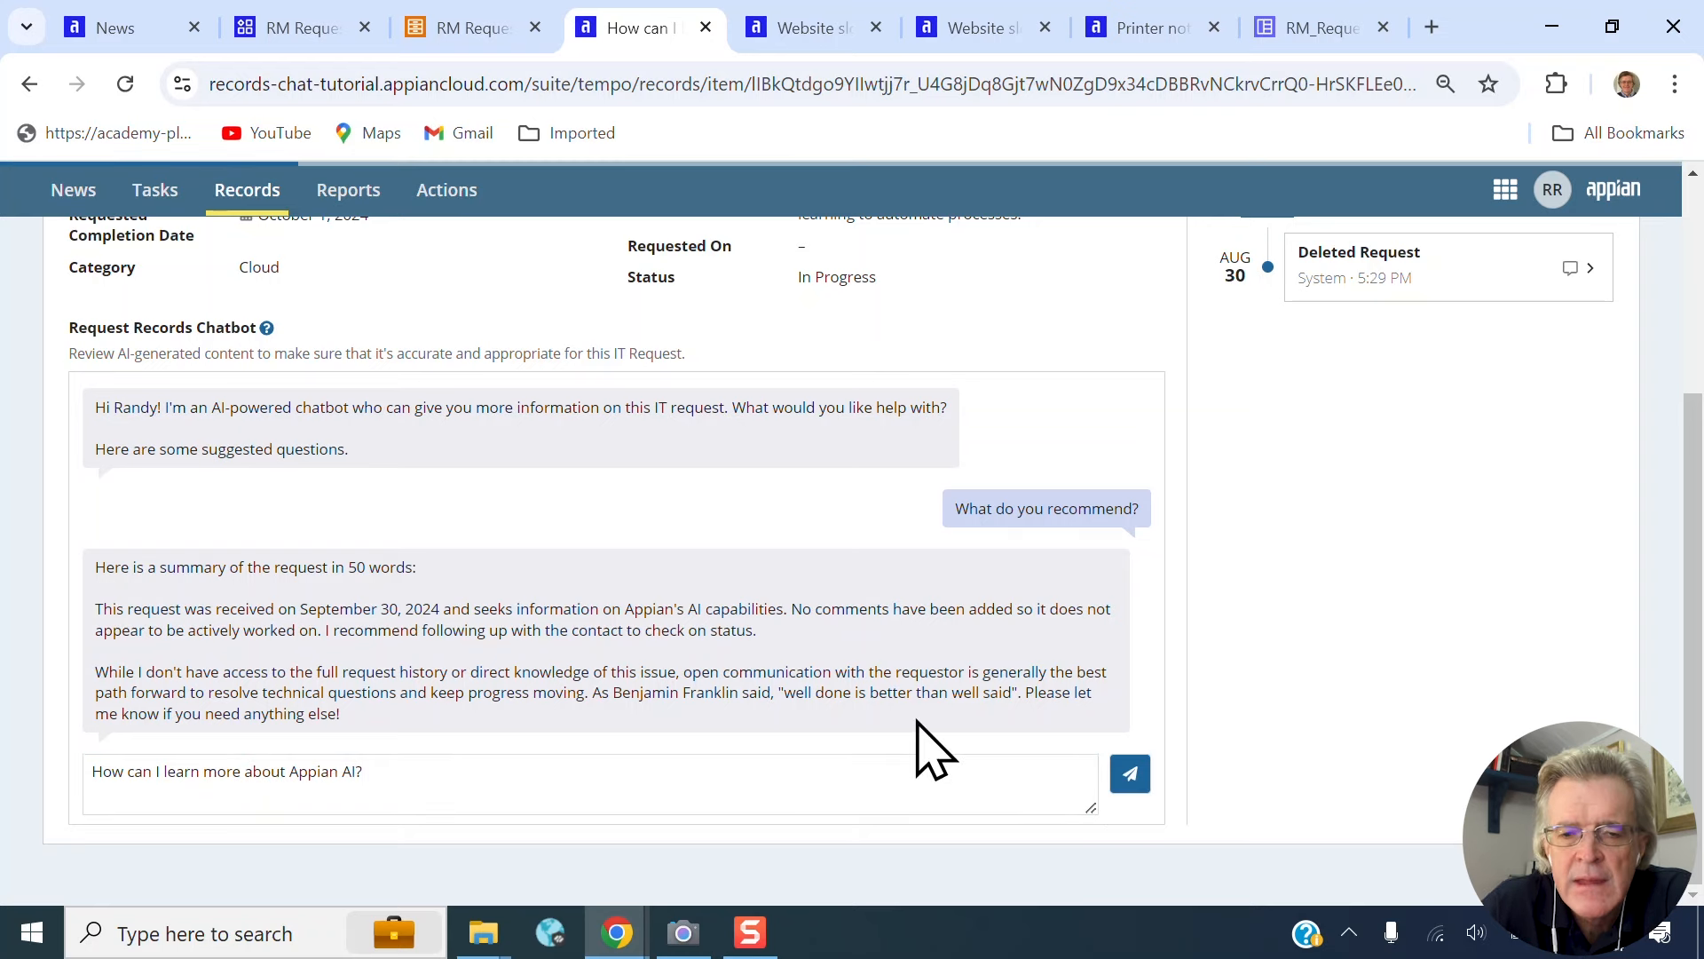